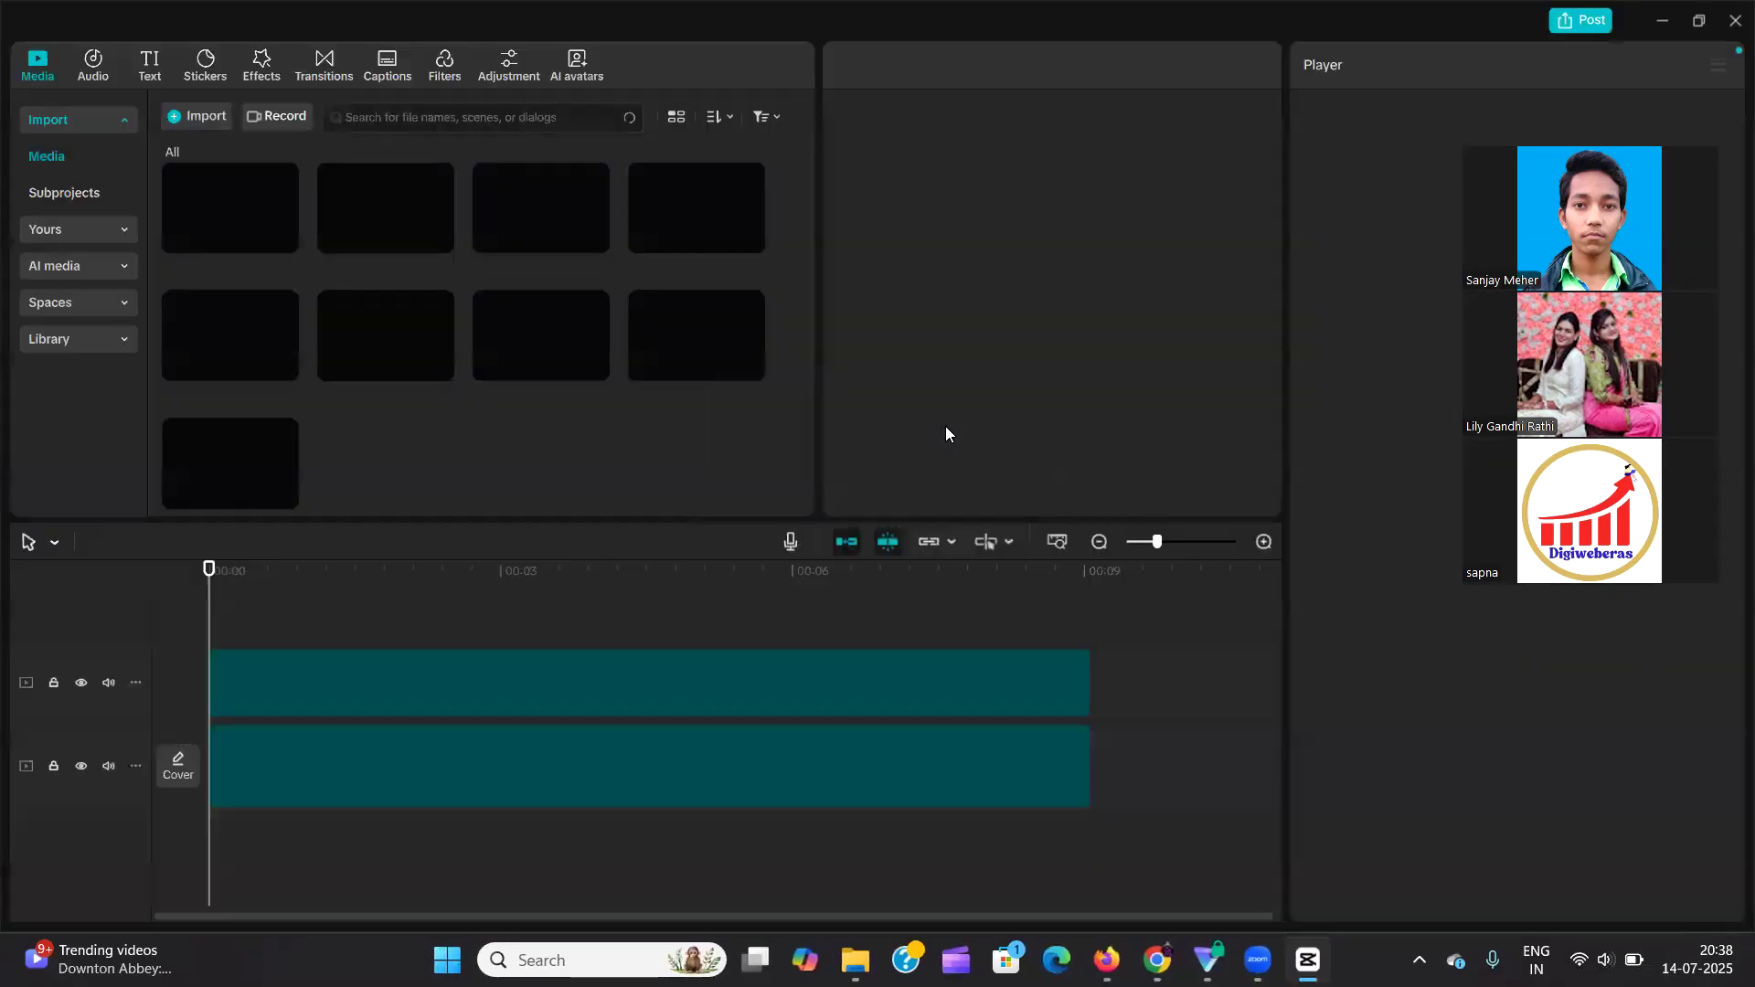
Select the upper balloon clip on the timeline and switch the workspace layout to Default.
{"action": "left_click", "coordinate": [564, 594]}
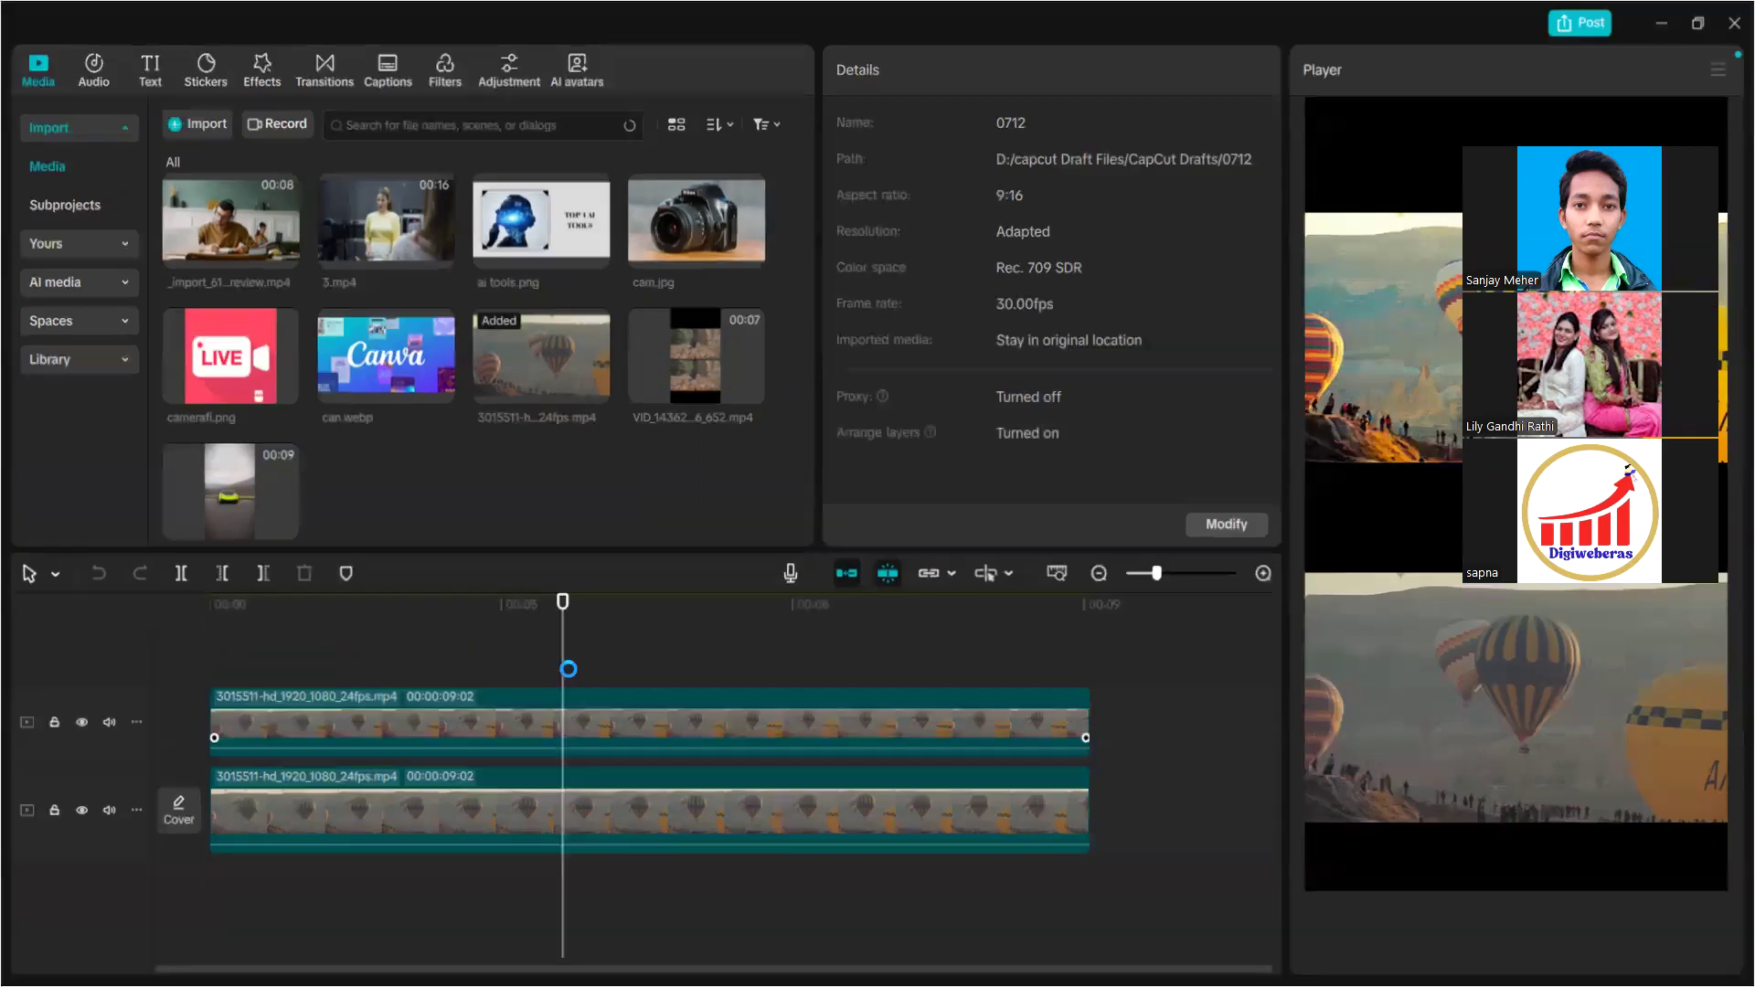
{"action": "left_click", "coordinate": [576, 694]}
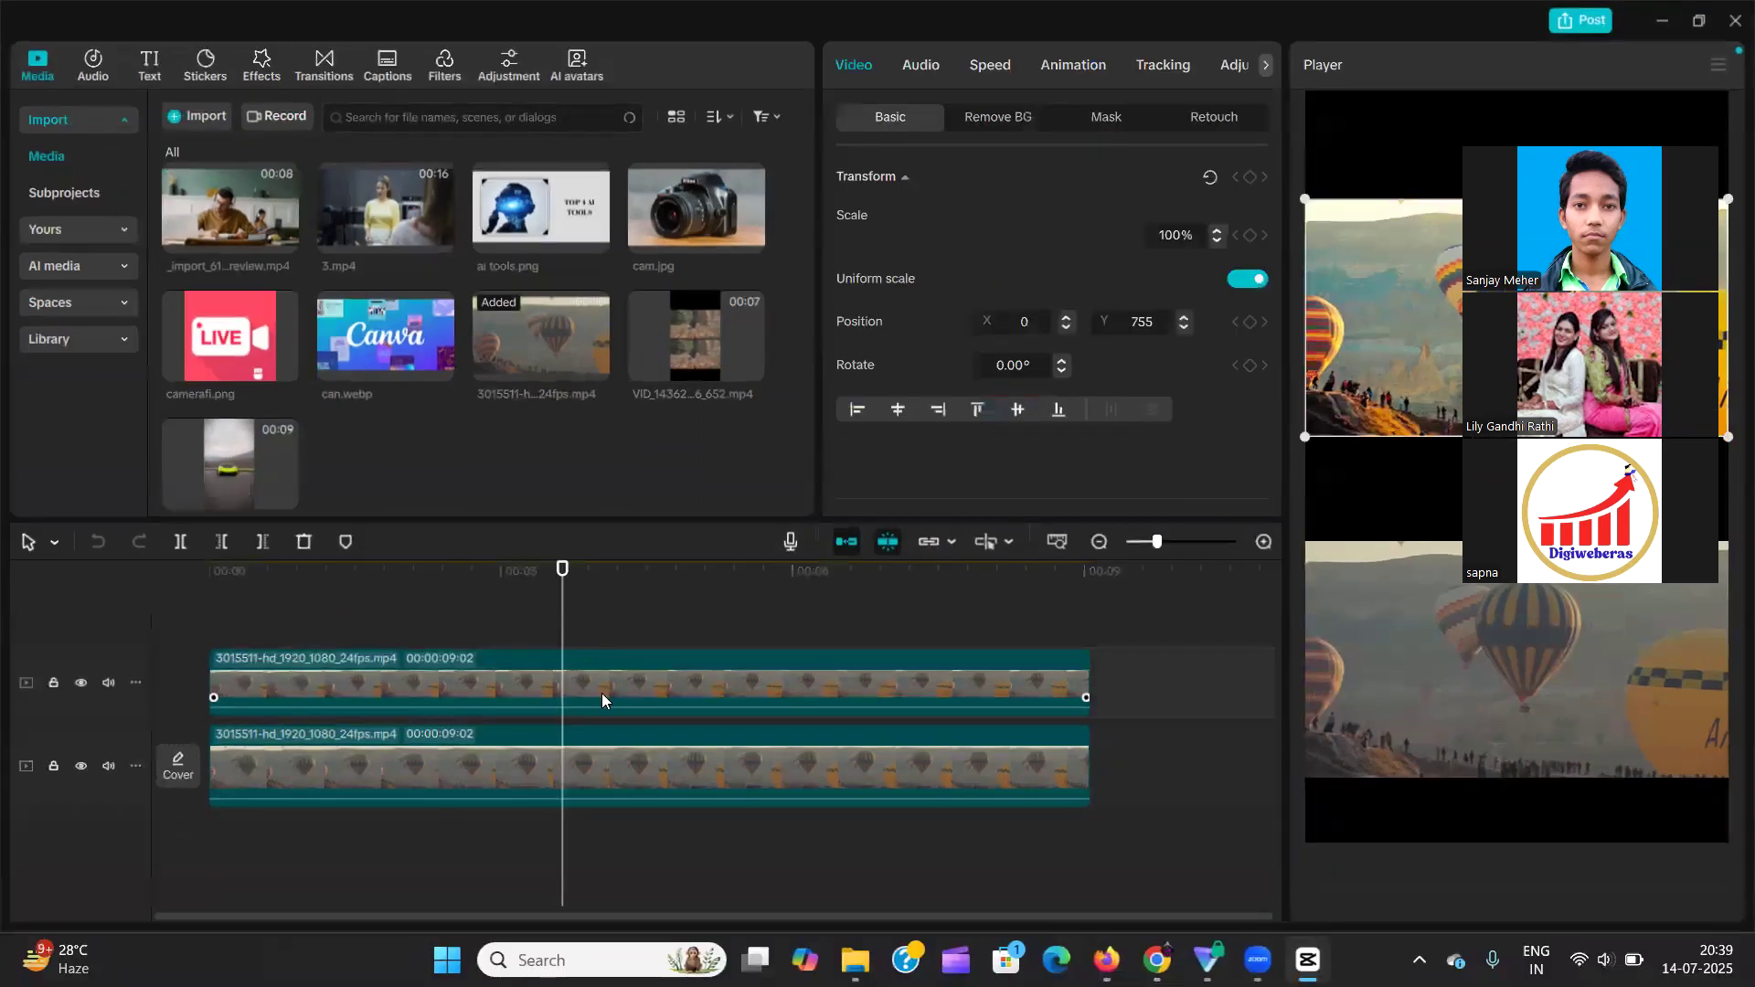
{"action": "left_click", "coordinate": [585, 671]}
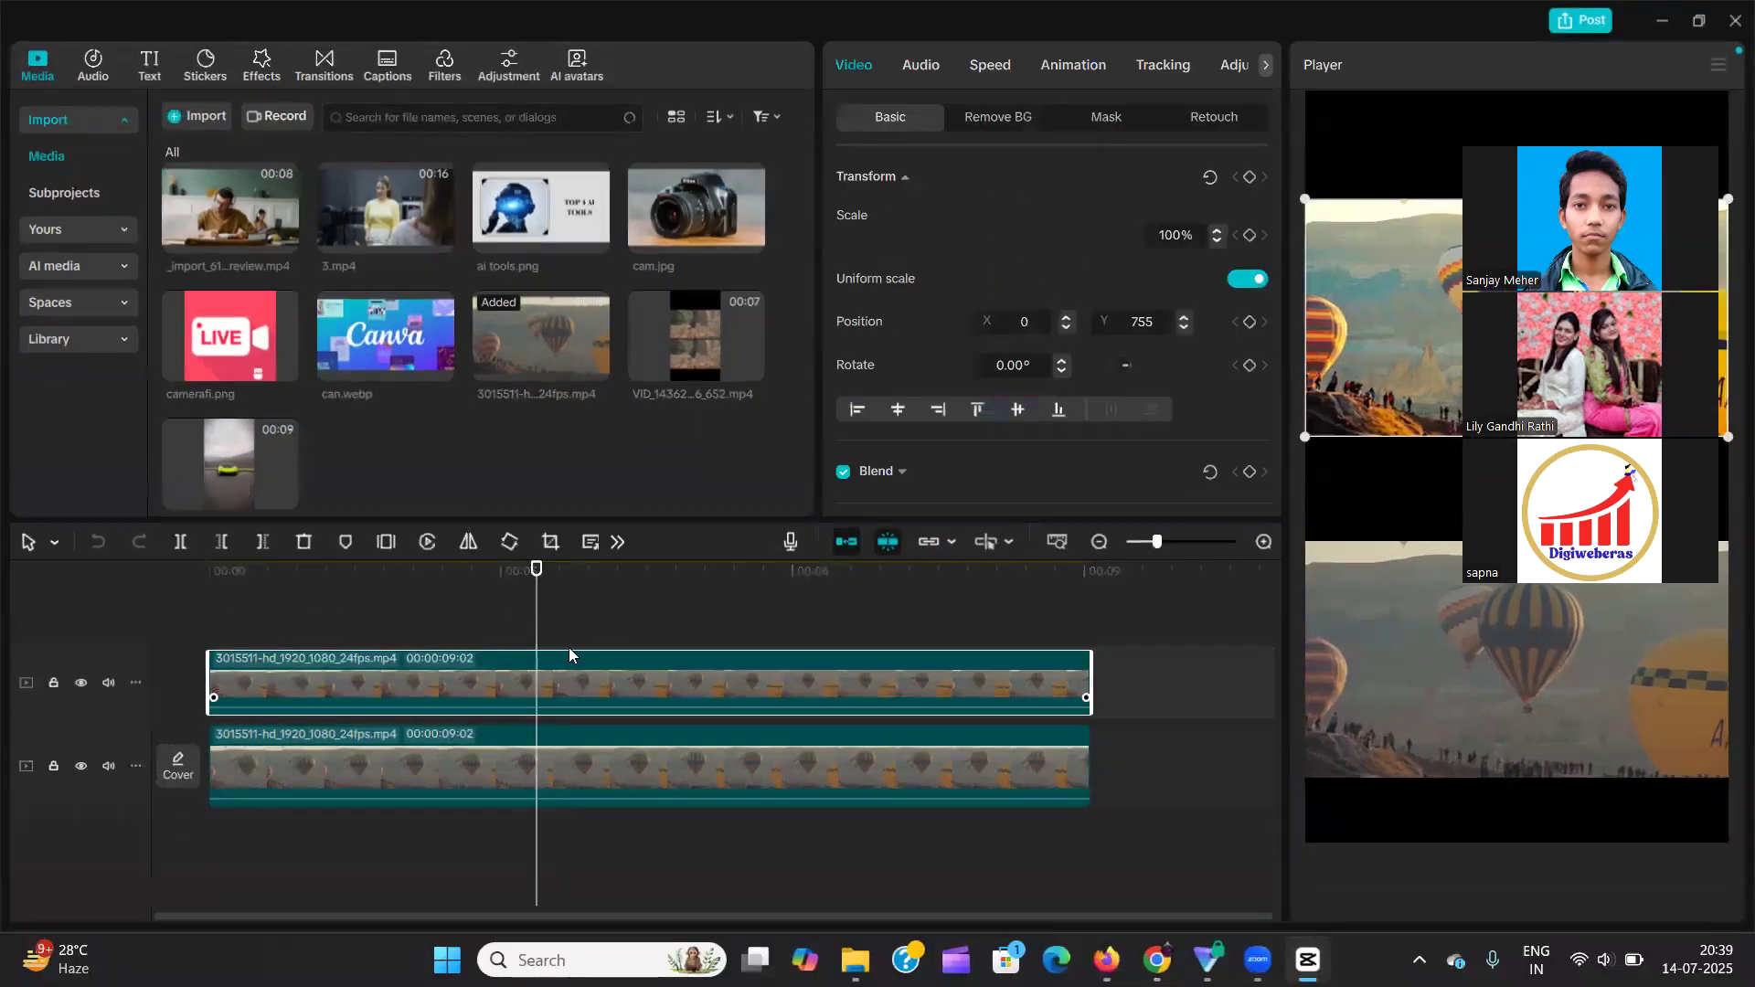
{"action": "left_click", "coordinate": [1263, 66]}
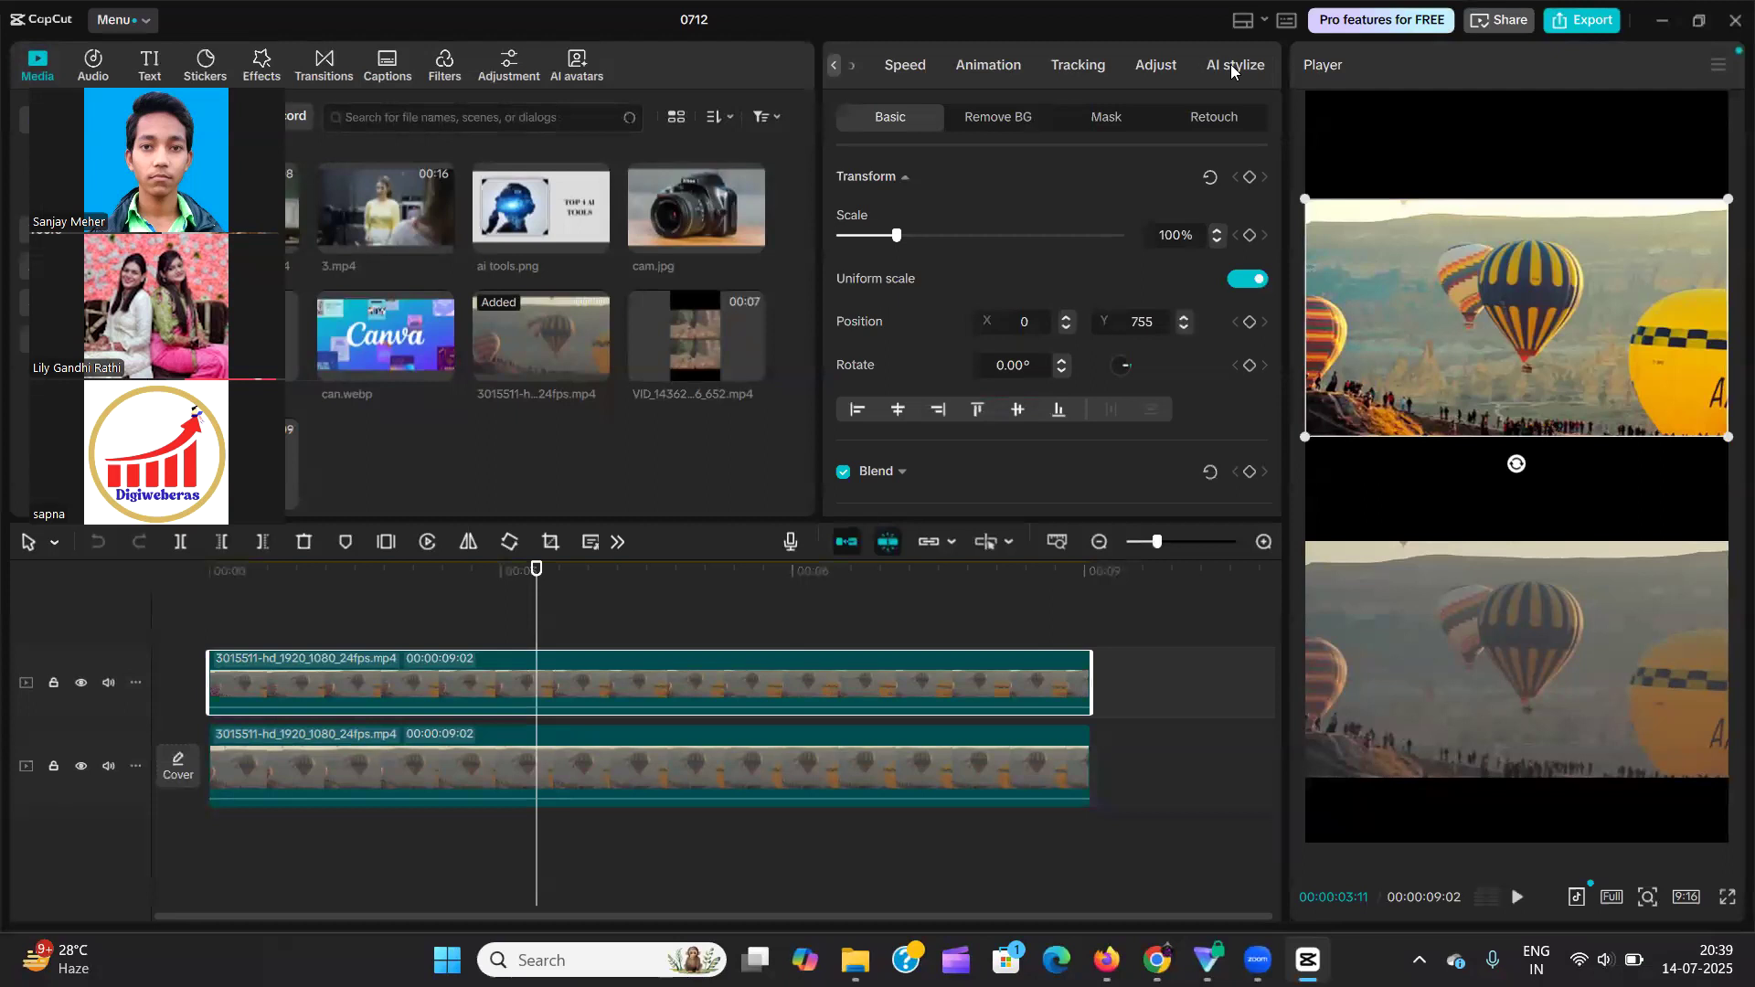
{"action": "left_click", "coordinate": [1261, 22]}
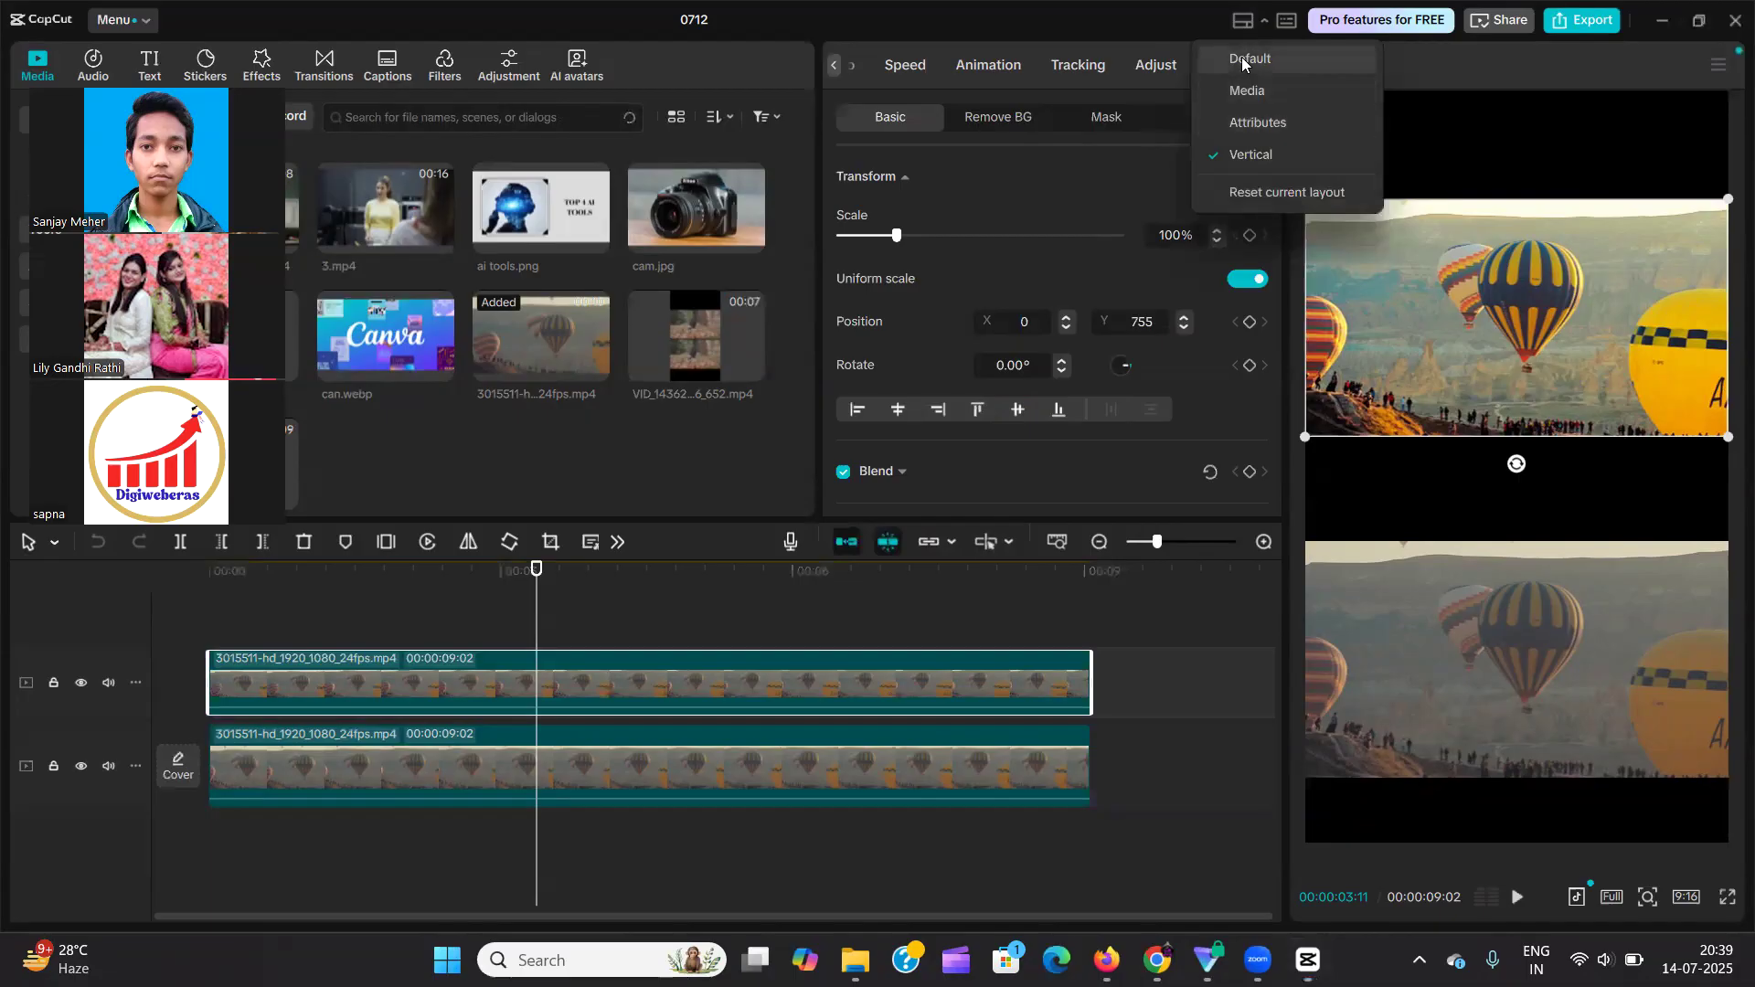
{"action": "left_click", "coordinate": [1245, 59]}
{"action": "scroll", "coordinate": [1663, 69], "scroll_direction": "down", "scroll_amount": 2}
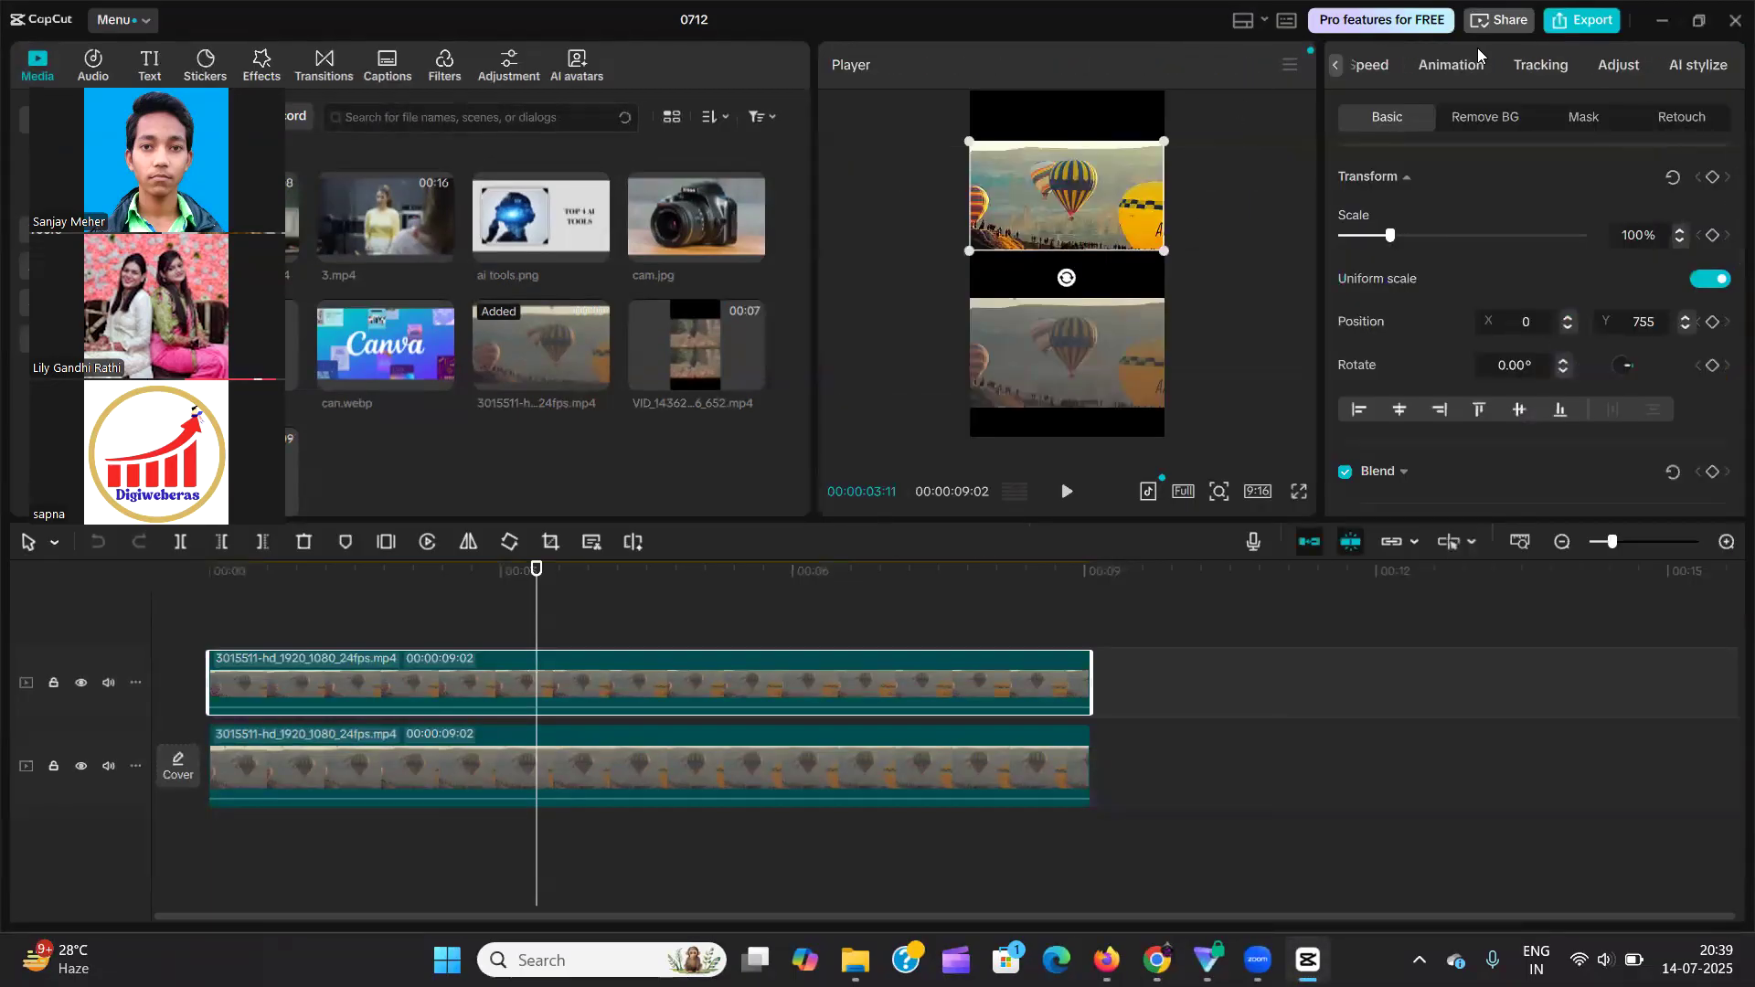
Examine the Tracking options and the AI stylize effects and styles available for the upper balloon clip.
{"action": "left_click", "coordinate": [1545, 64]}
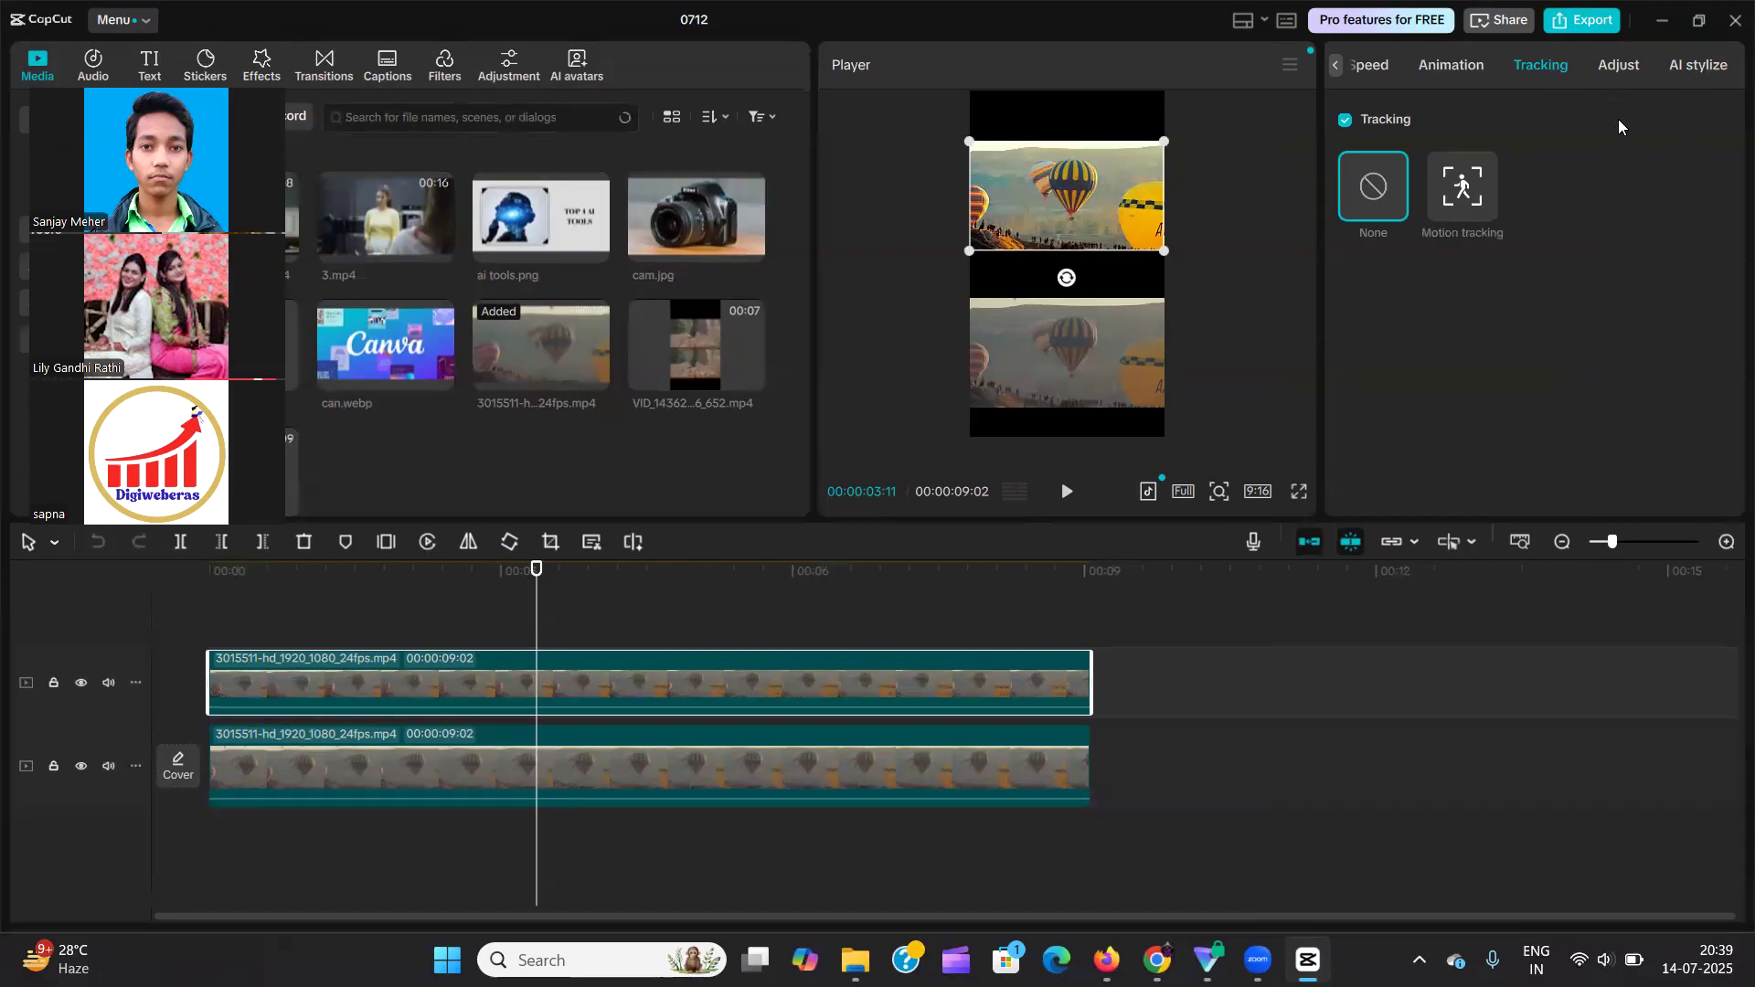
{"action": "left_click", "coordinate": [1697, 66]}
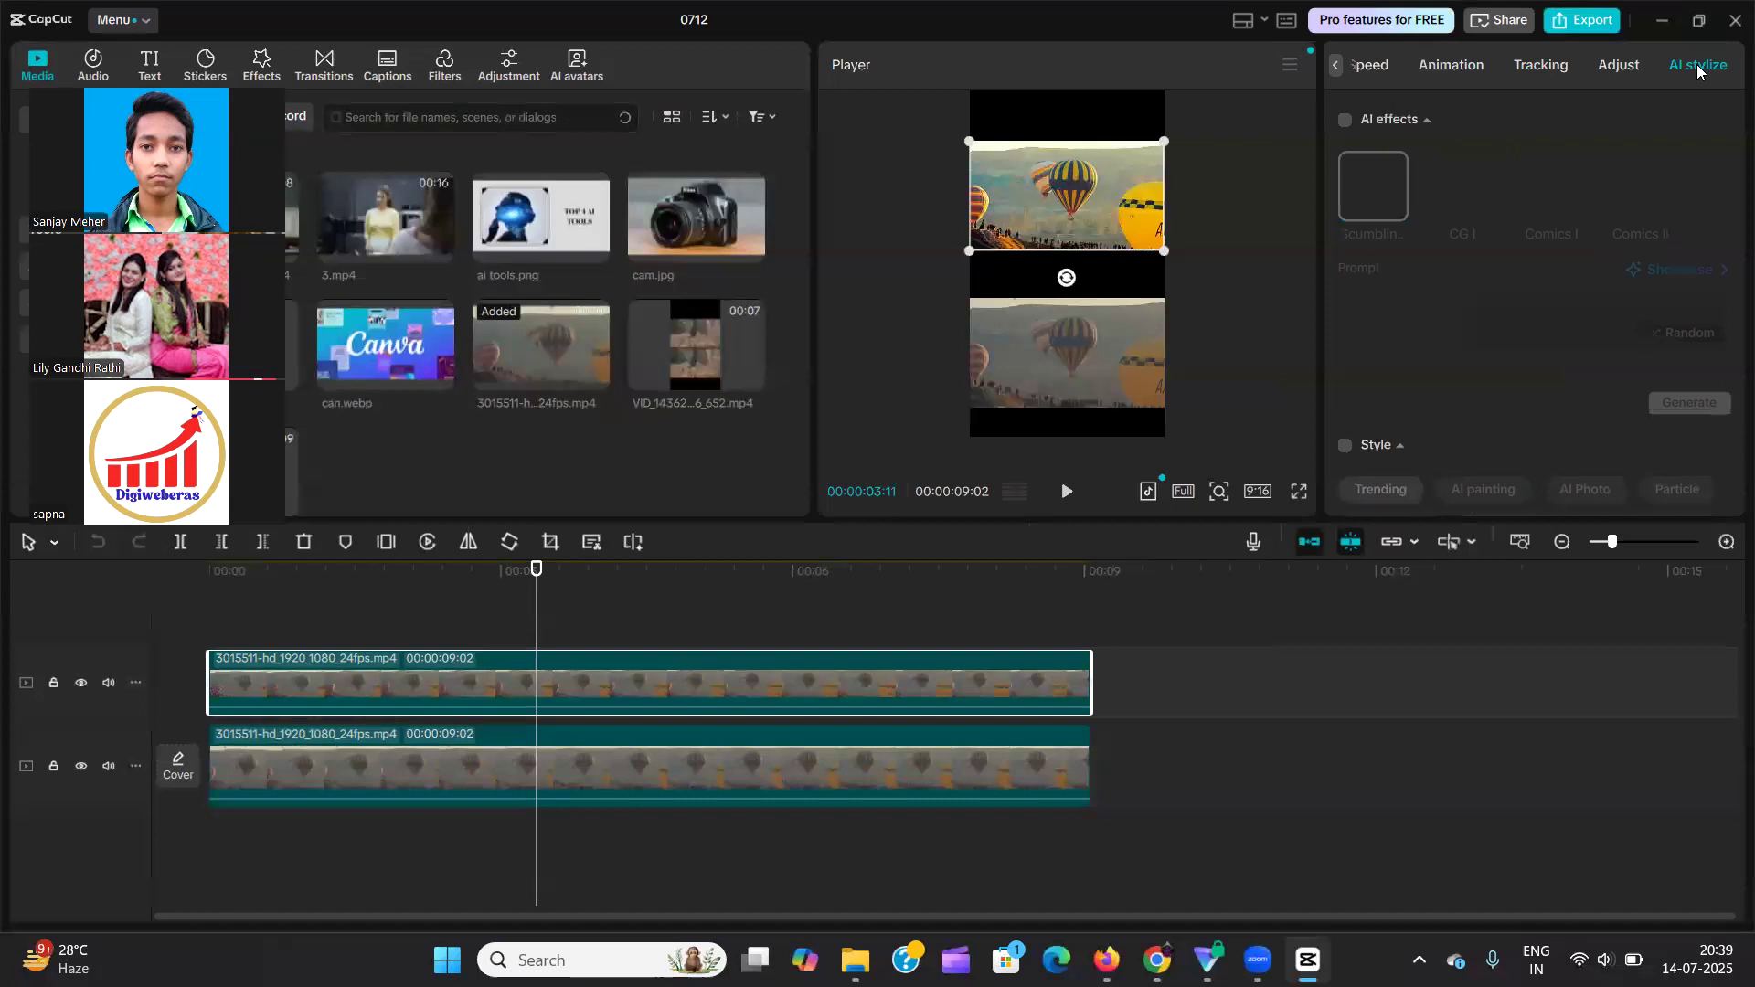
{"action": "scroll", "coordinate": [1505, 230], "scroll_direction": "down", "scroll_amount": 5}
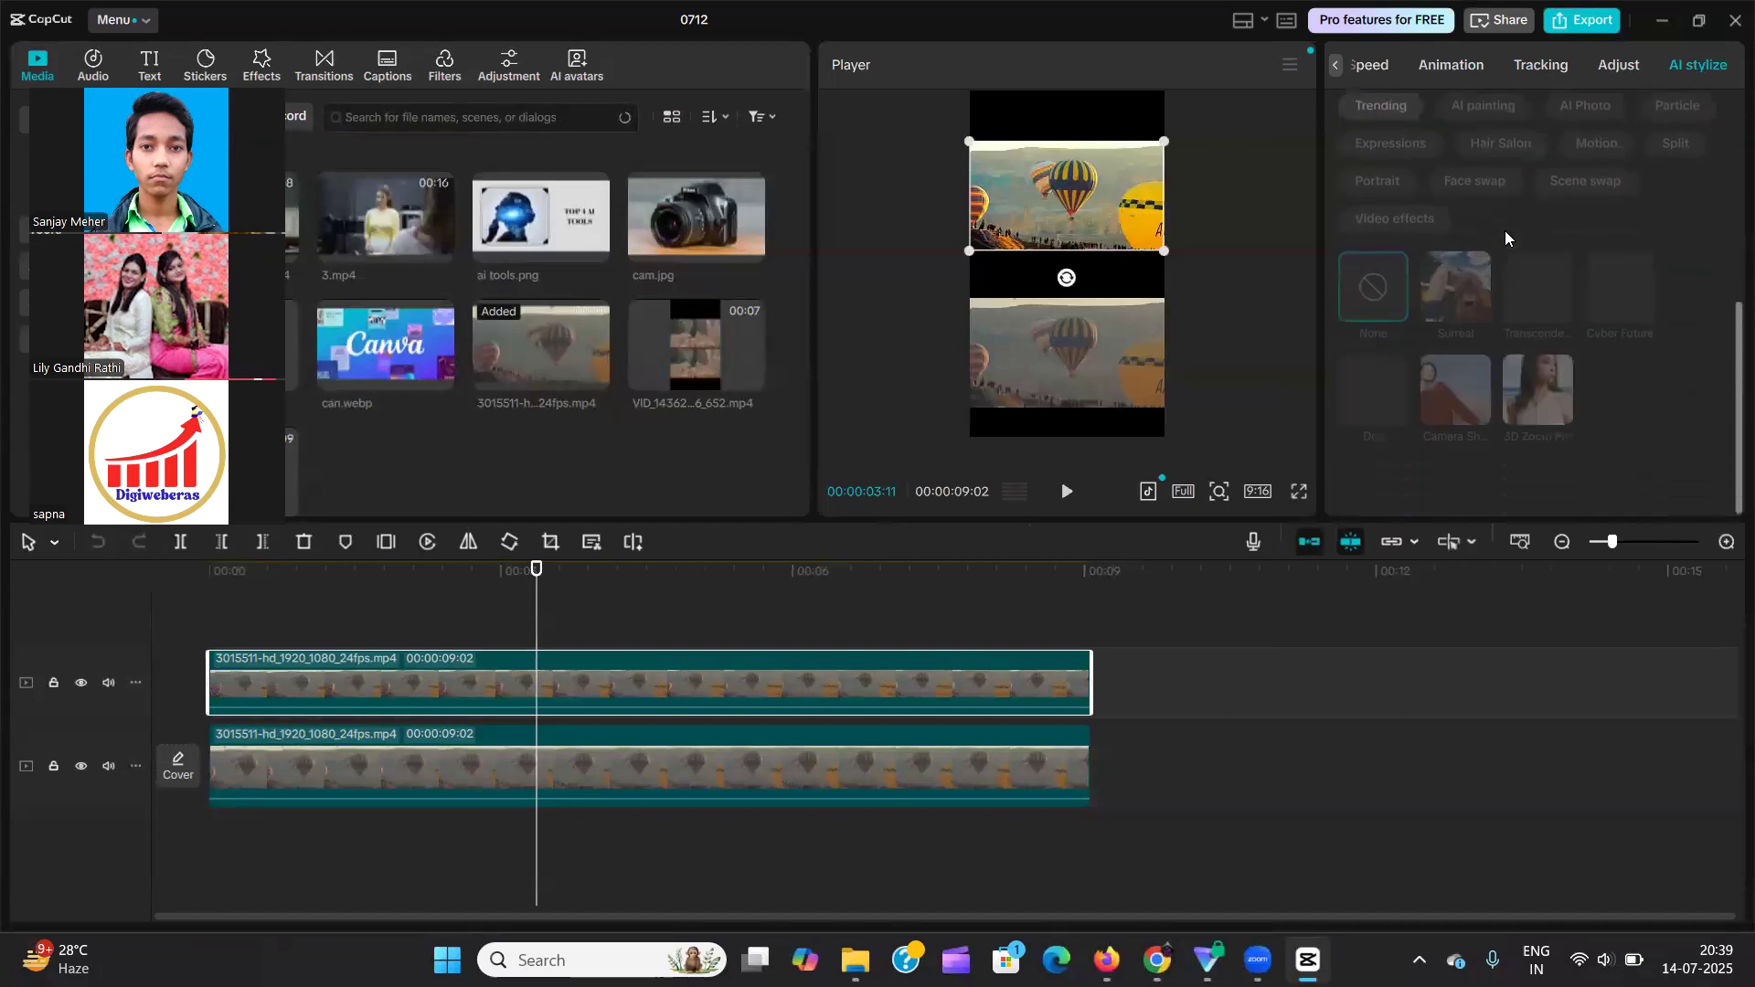
{"action": "scroll", "coordinate": [1519, 347], "scroll_direction": "up", "scroll_amount": 1}
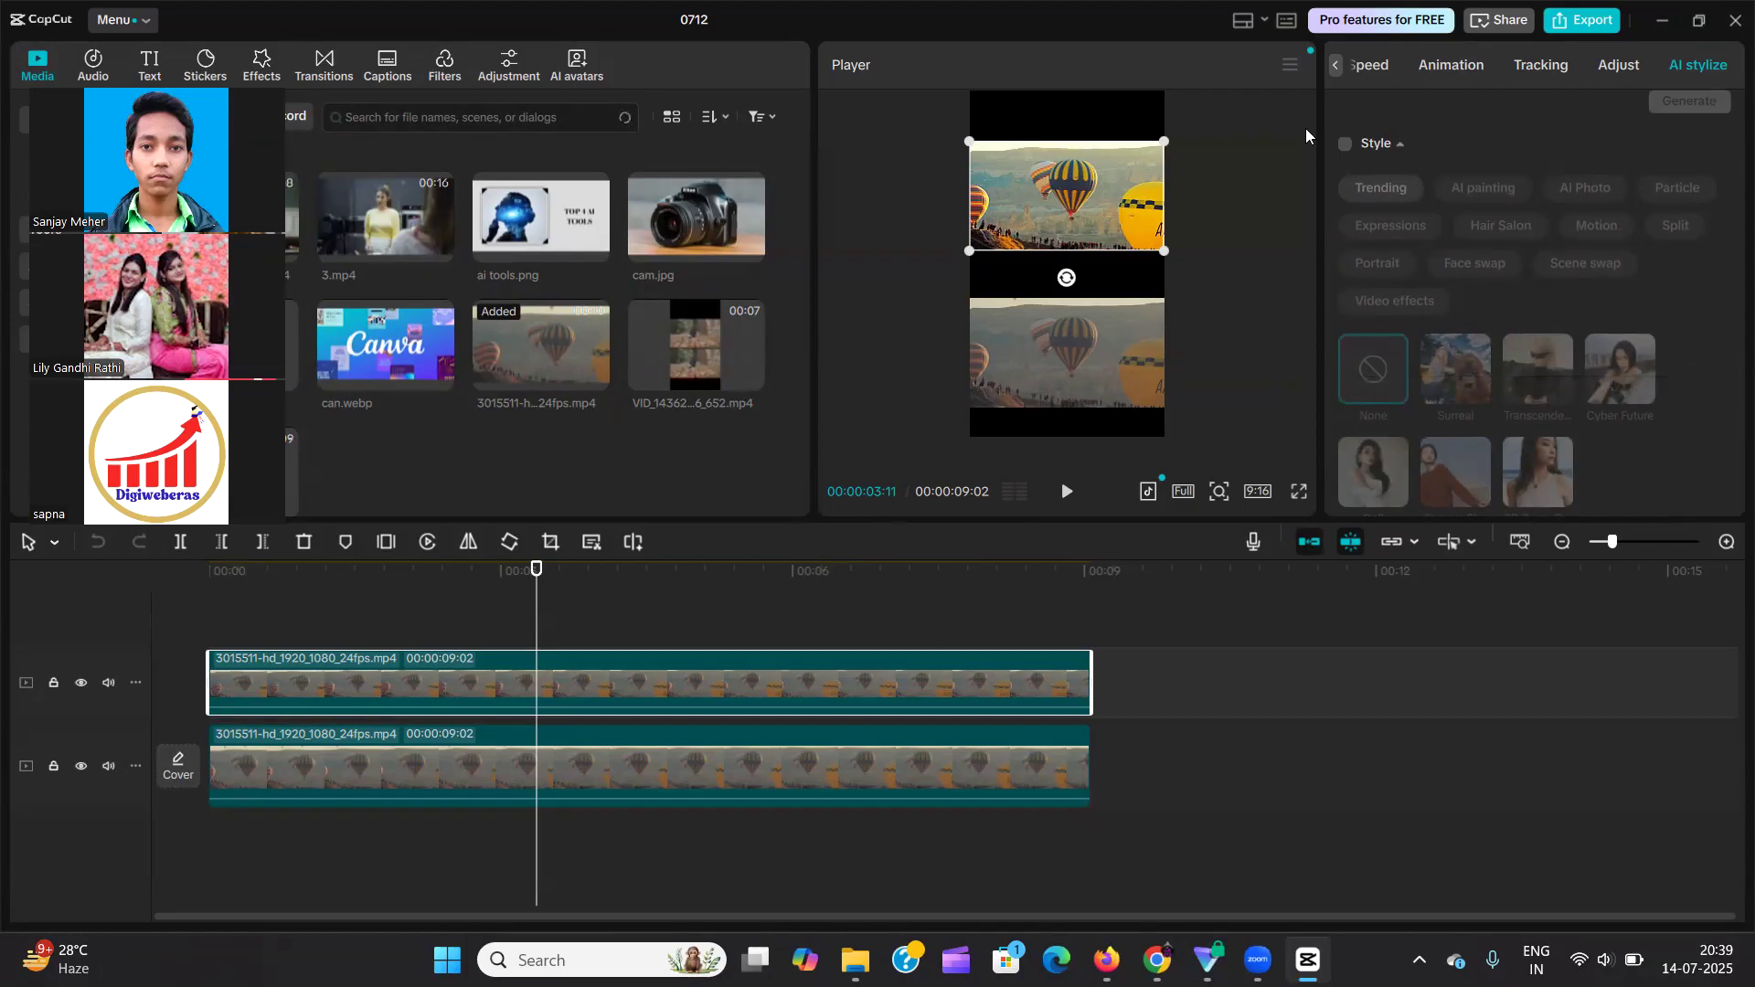
Import the video 0526 (1) from the Ujjaini Poha folder and place it after the balloon clip on the main track.
{"action": "left_click", "coordinate": [200, 117]}
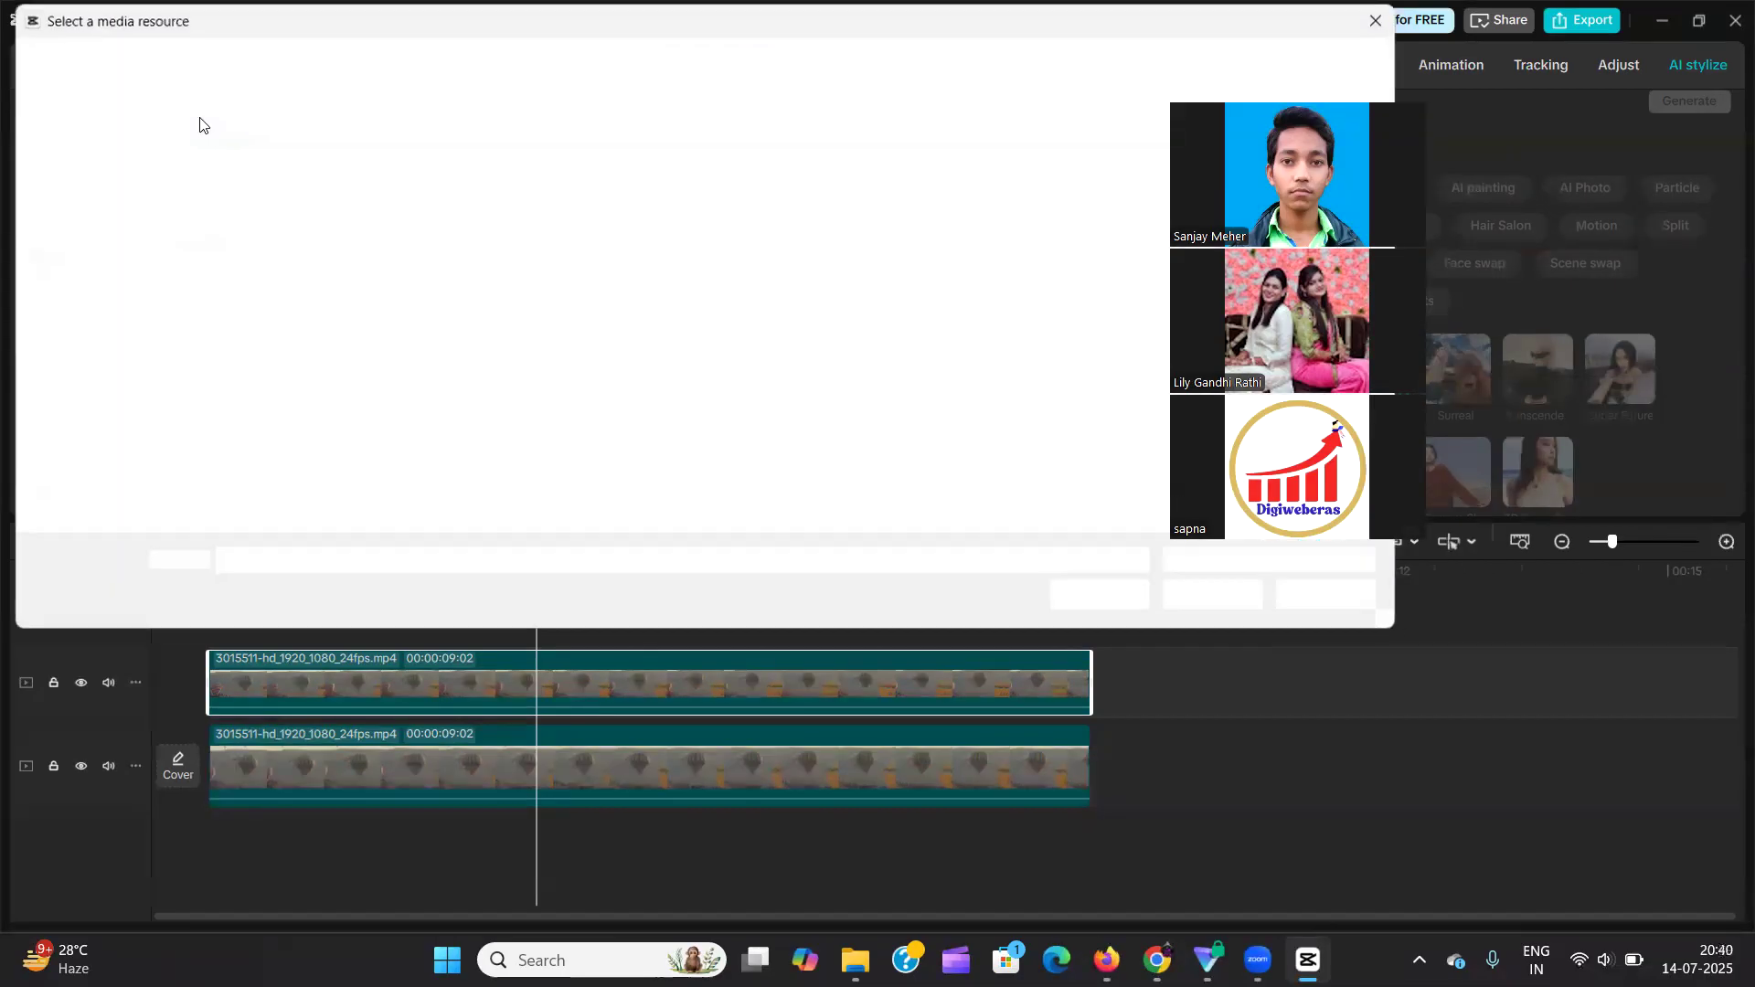
{"action": "scroll", "coordinate": [832, 325], "scroll_direction": "down", "scroll_amount": 5}
{"action": "scroll", "coordinate": [832, 326], "scroll_direction": "down", "scroll_amount": 1}
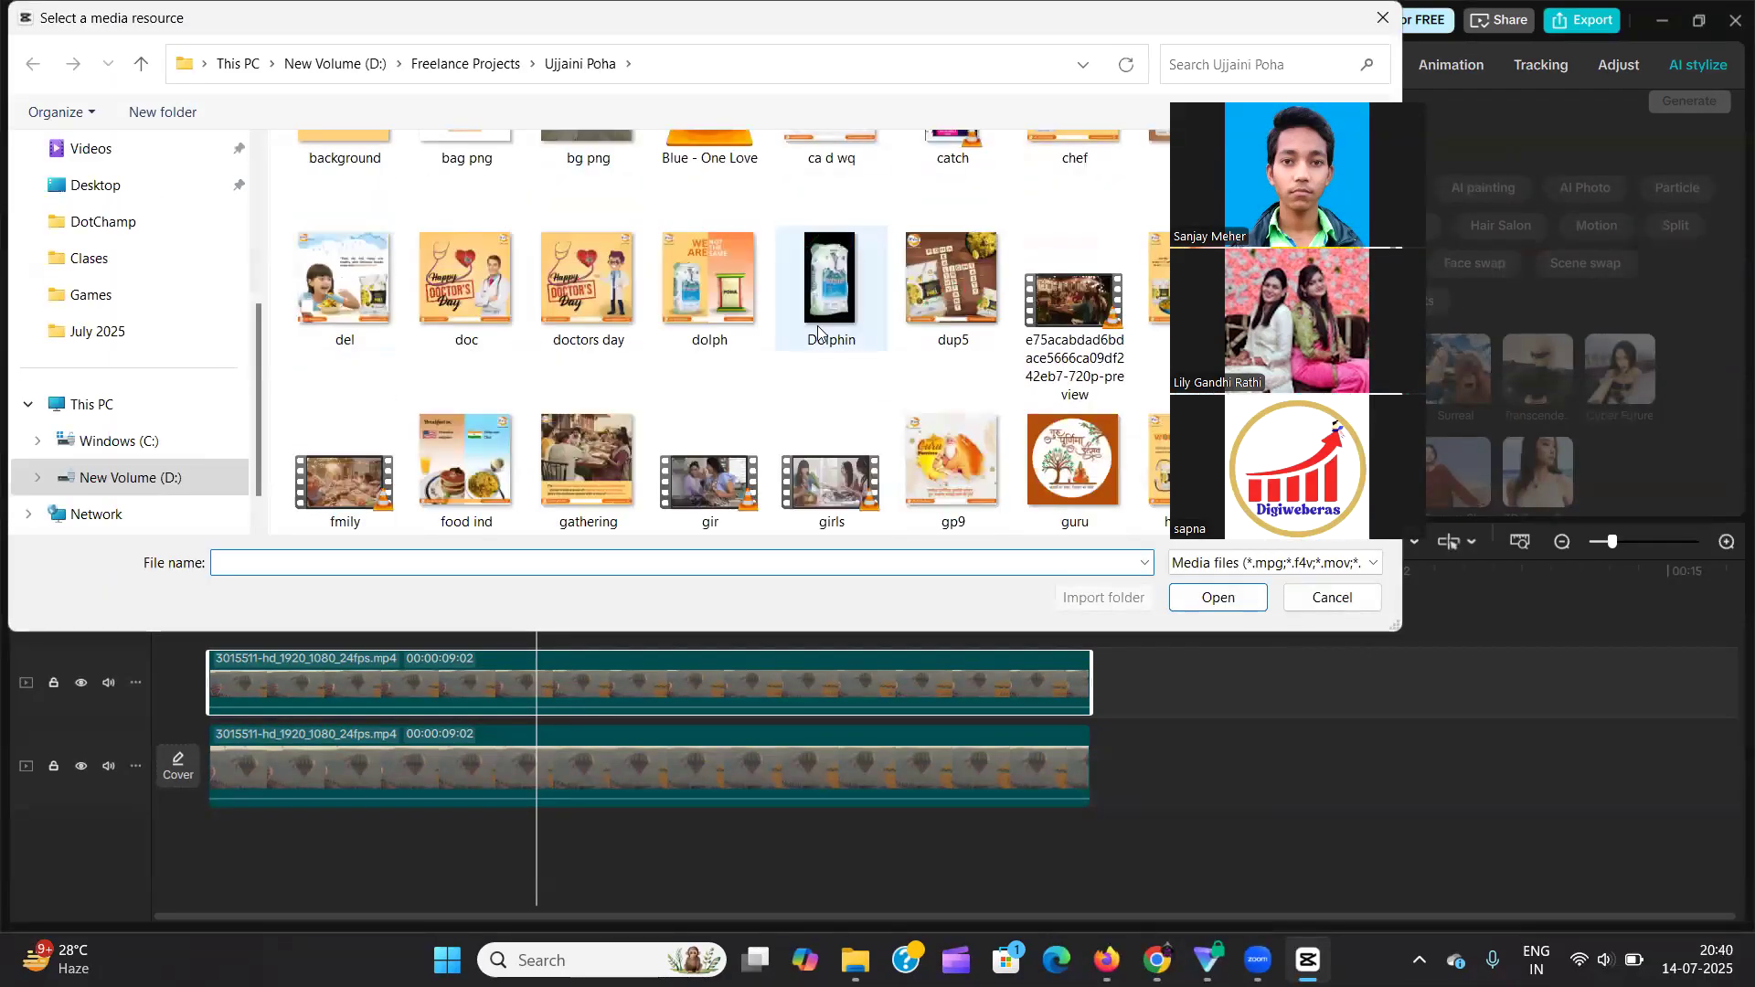
{"action": "scroll", "coordinate": [804, 338], "scroll_direction": "up", "scroll_amount": 4}
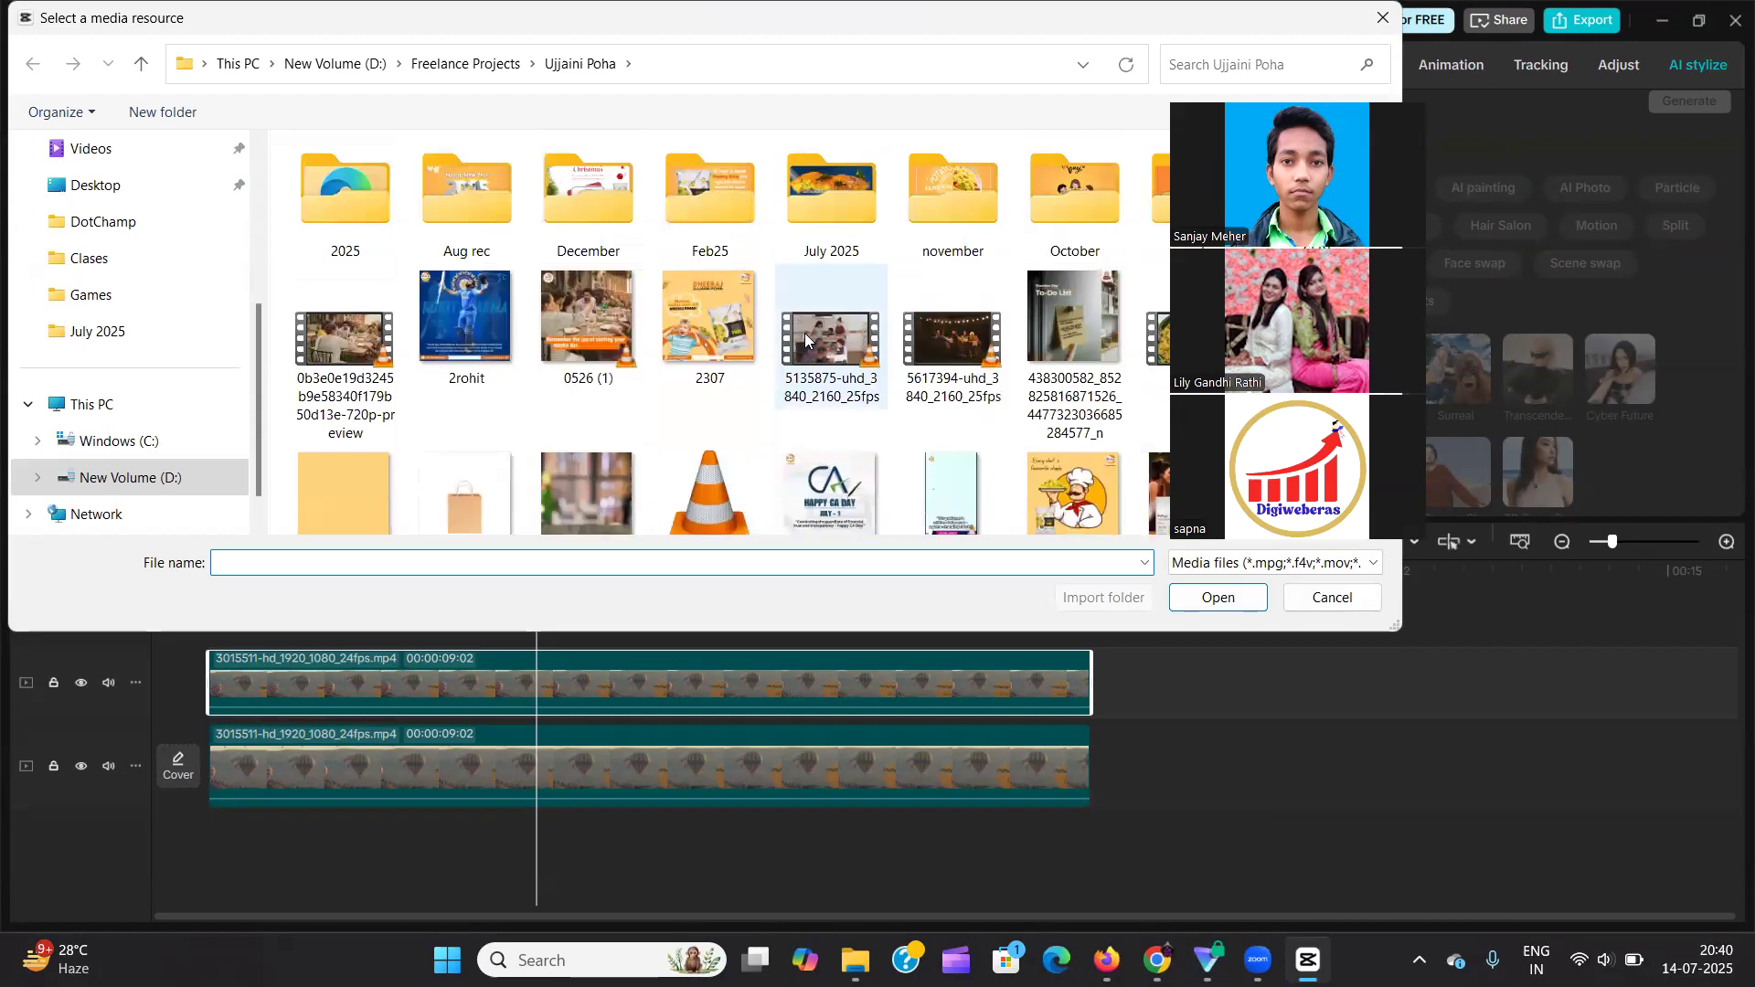
{"action": "left_click", "coordinate": [588, 320]}
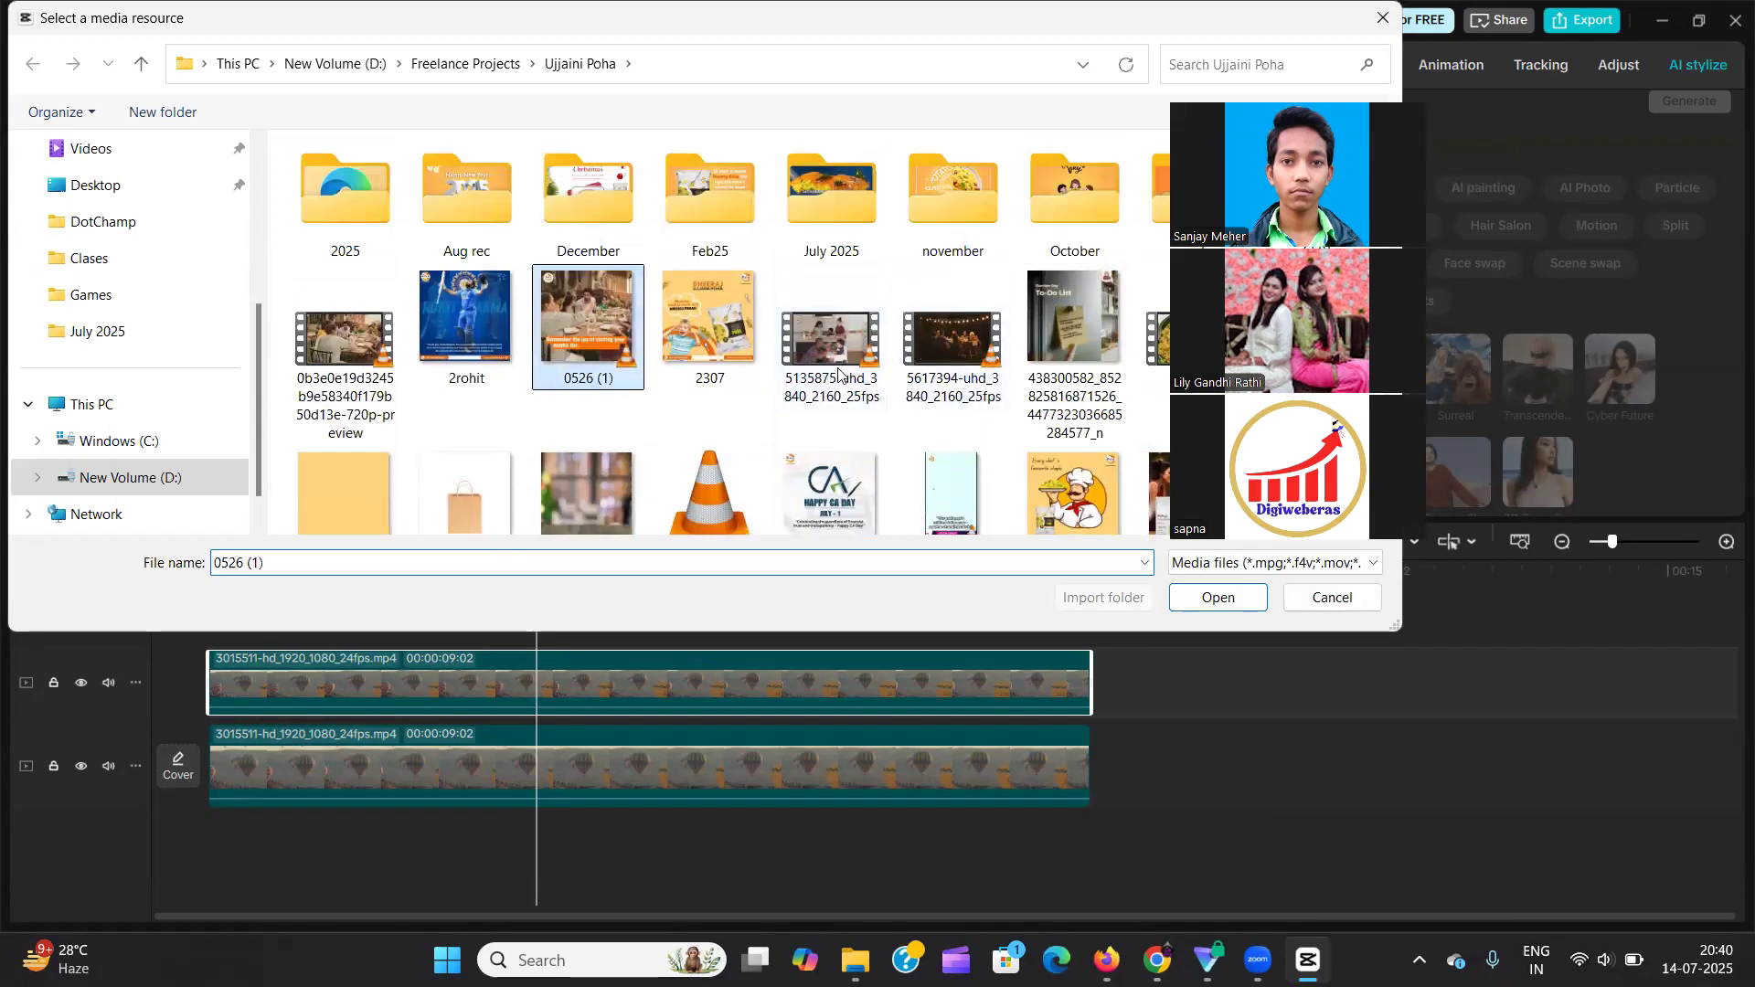
{"action": "left_click", "coordinate": [1216, 598]}
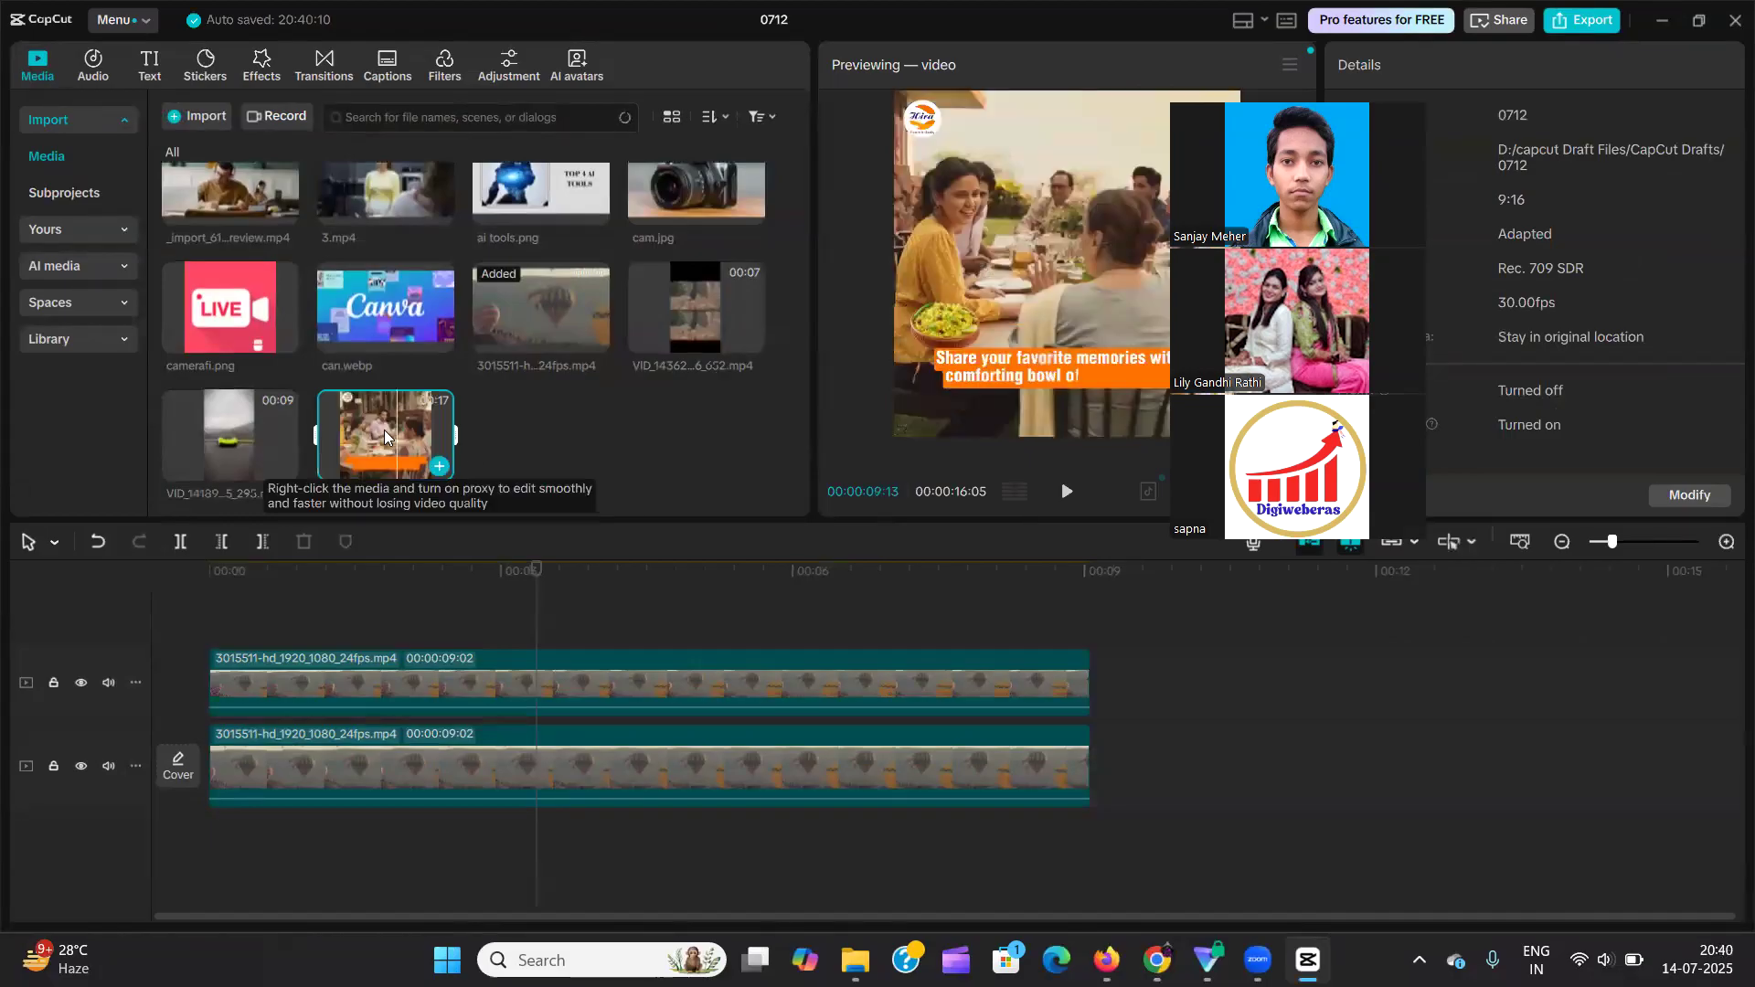
{"action": "left_click", "coordinate": [1144, 738]}
{"action": "left_click_drag", "start_coordinate": [1145, 739], "coordinate": [1154, 750]}
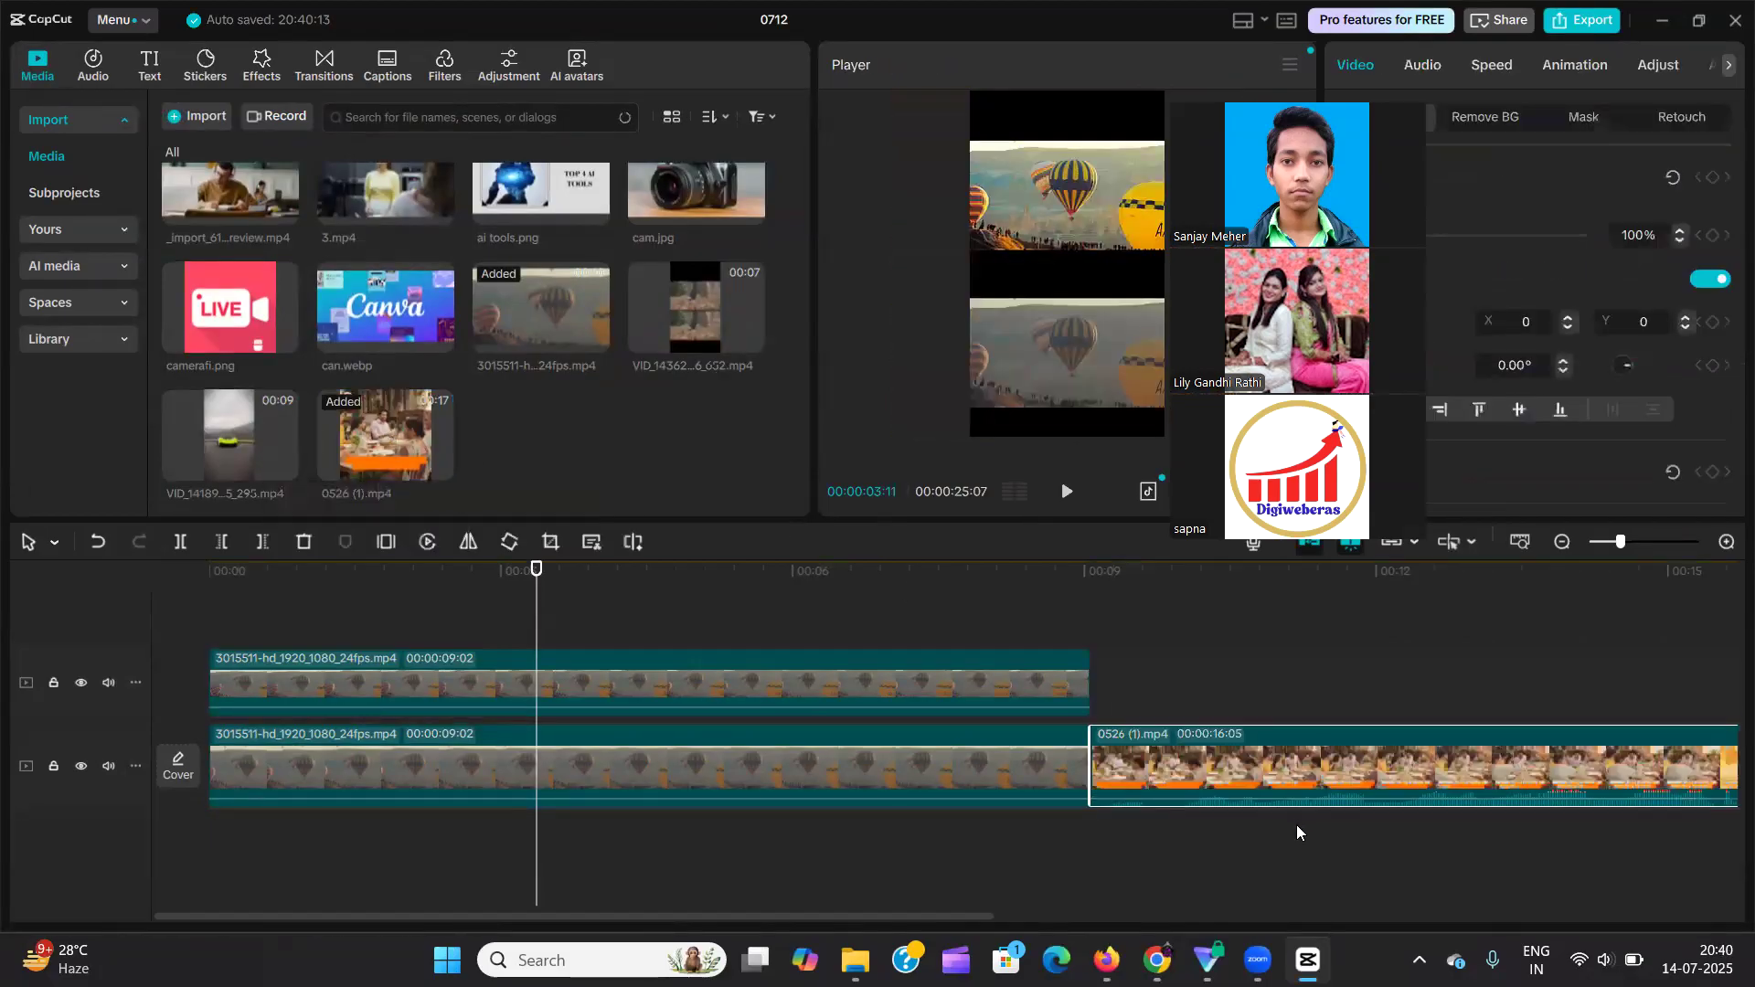
Enable AI effects under AI stylize for the upper balloon clip and look through the effect presets and prompt.
{"action": "left_click", "coordinate": [945, 576]}
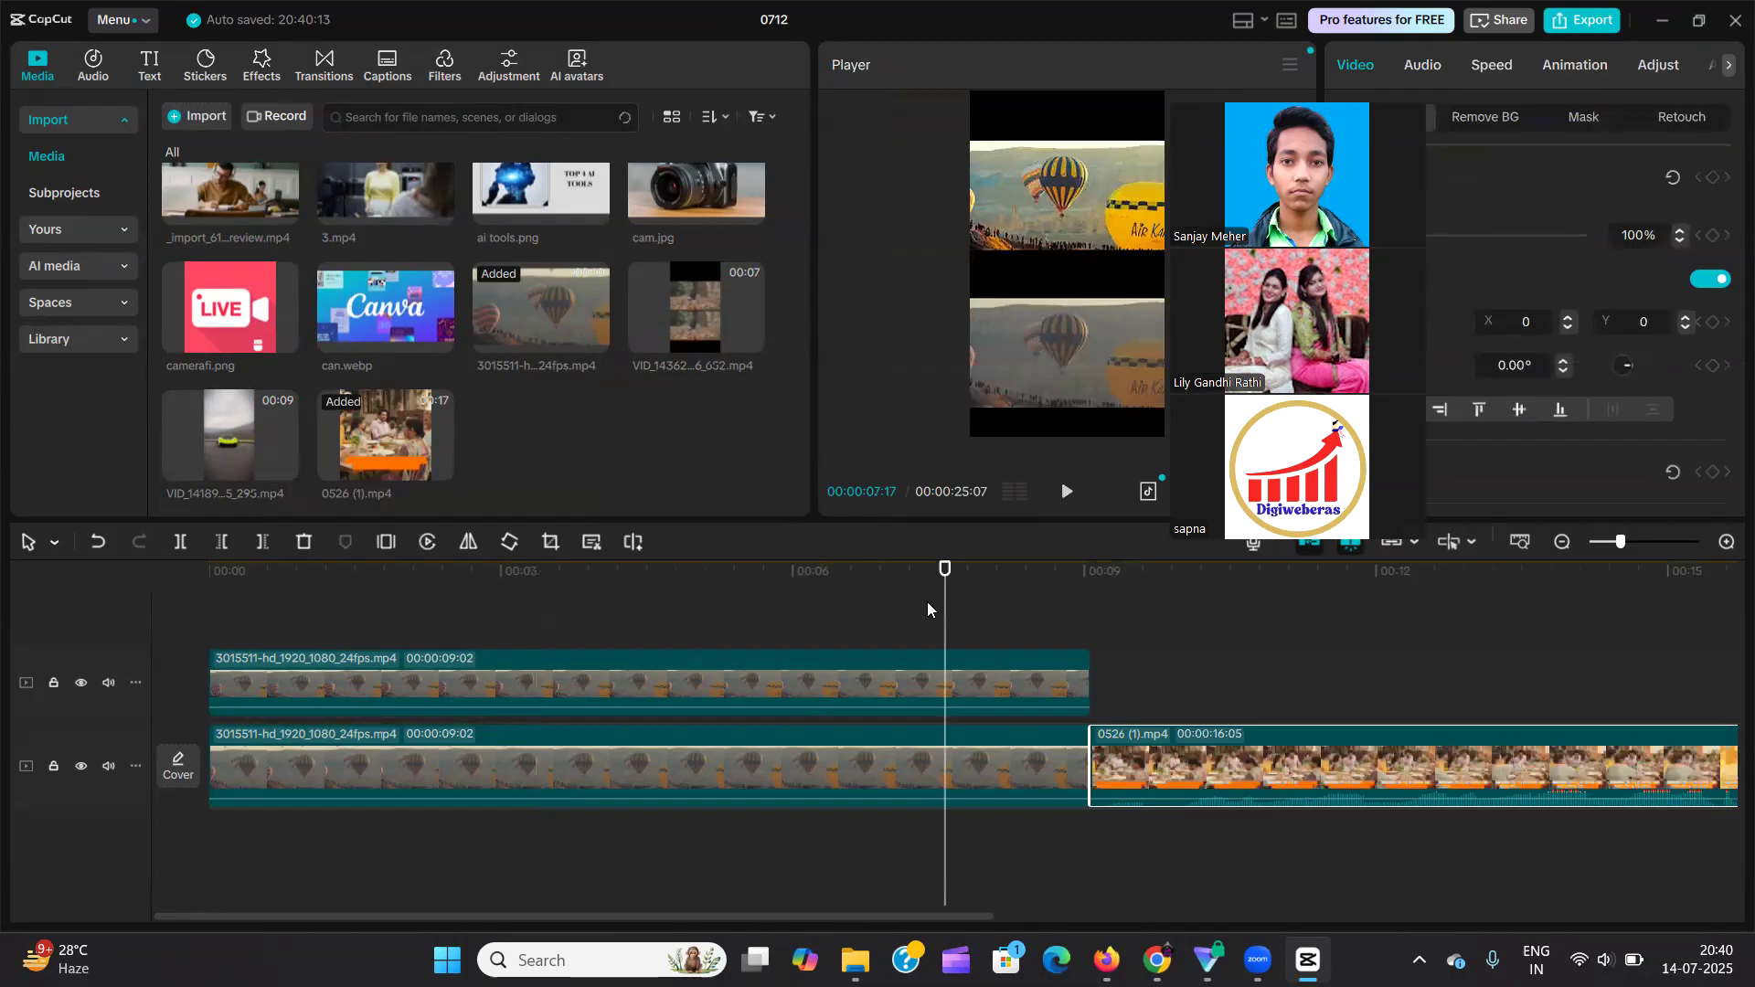
{"action": "left_click", "coordinate": [918, 677]}
{"action": "left_click", "coordinate": [1728, 63]}
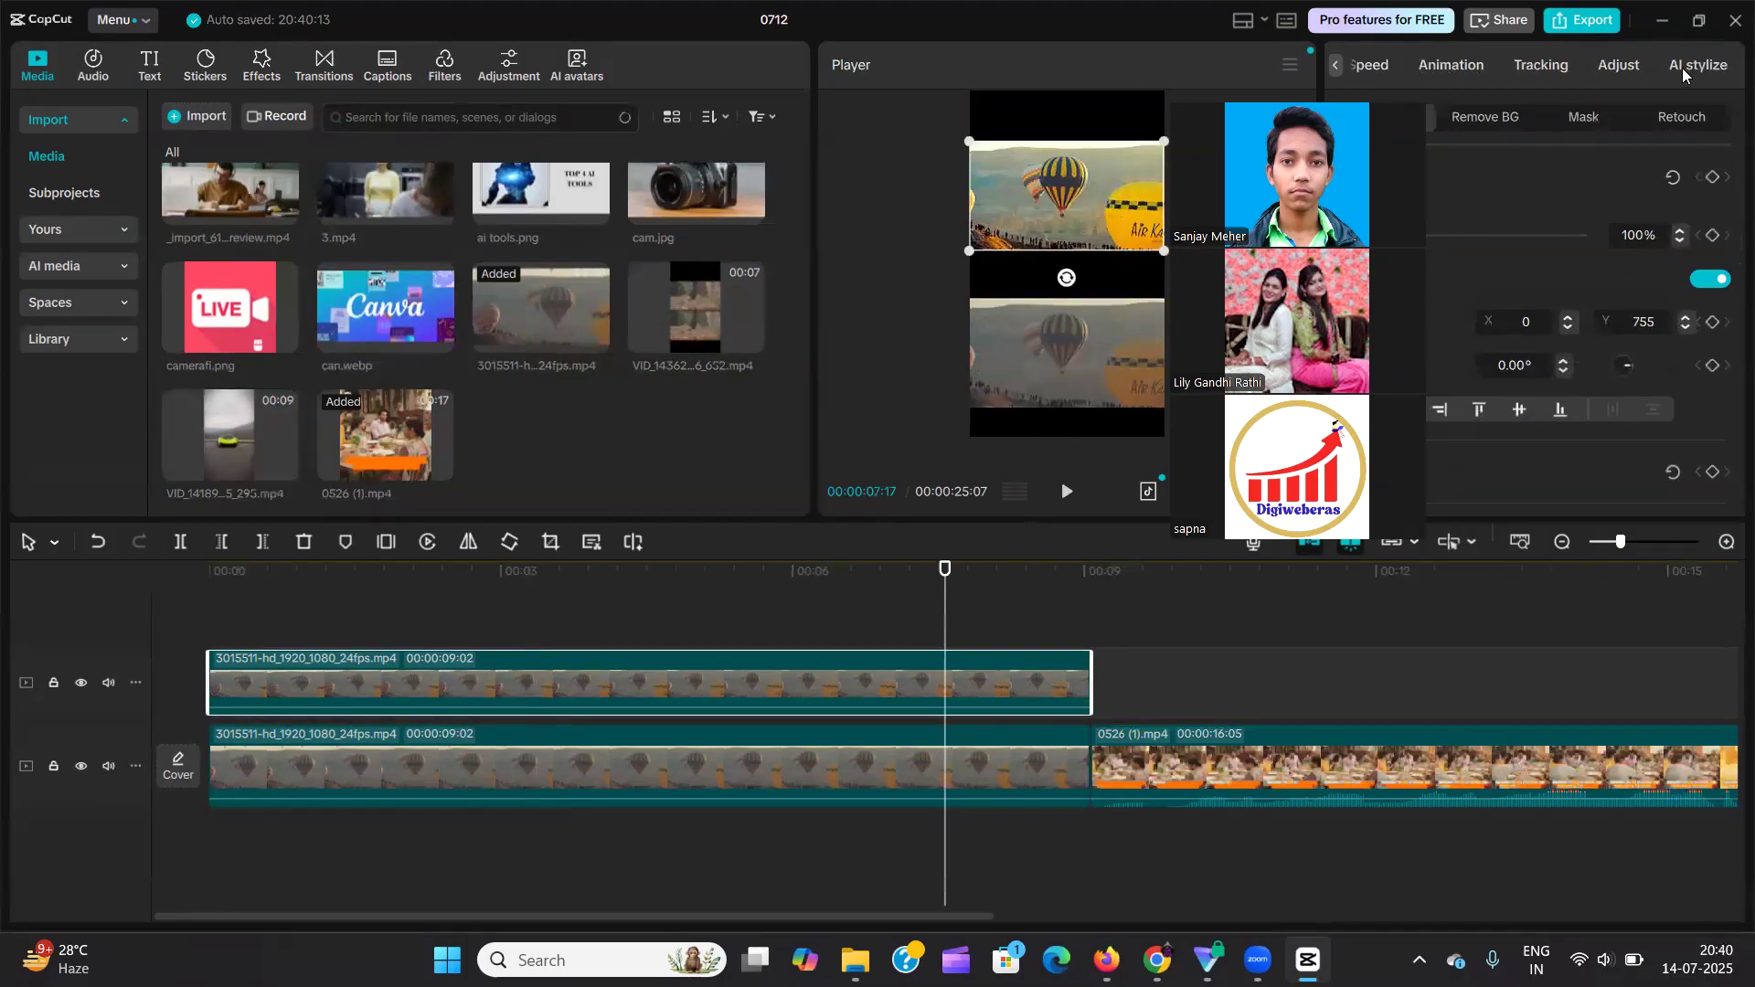
{"action": "left_click", "coordinate": [1697, 65]}
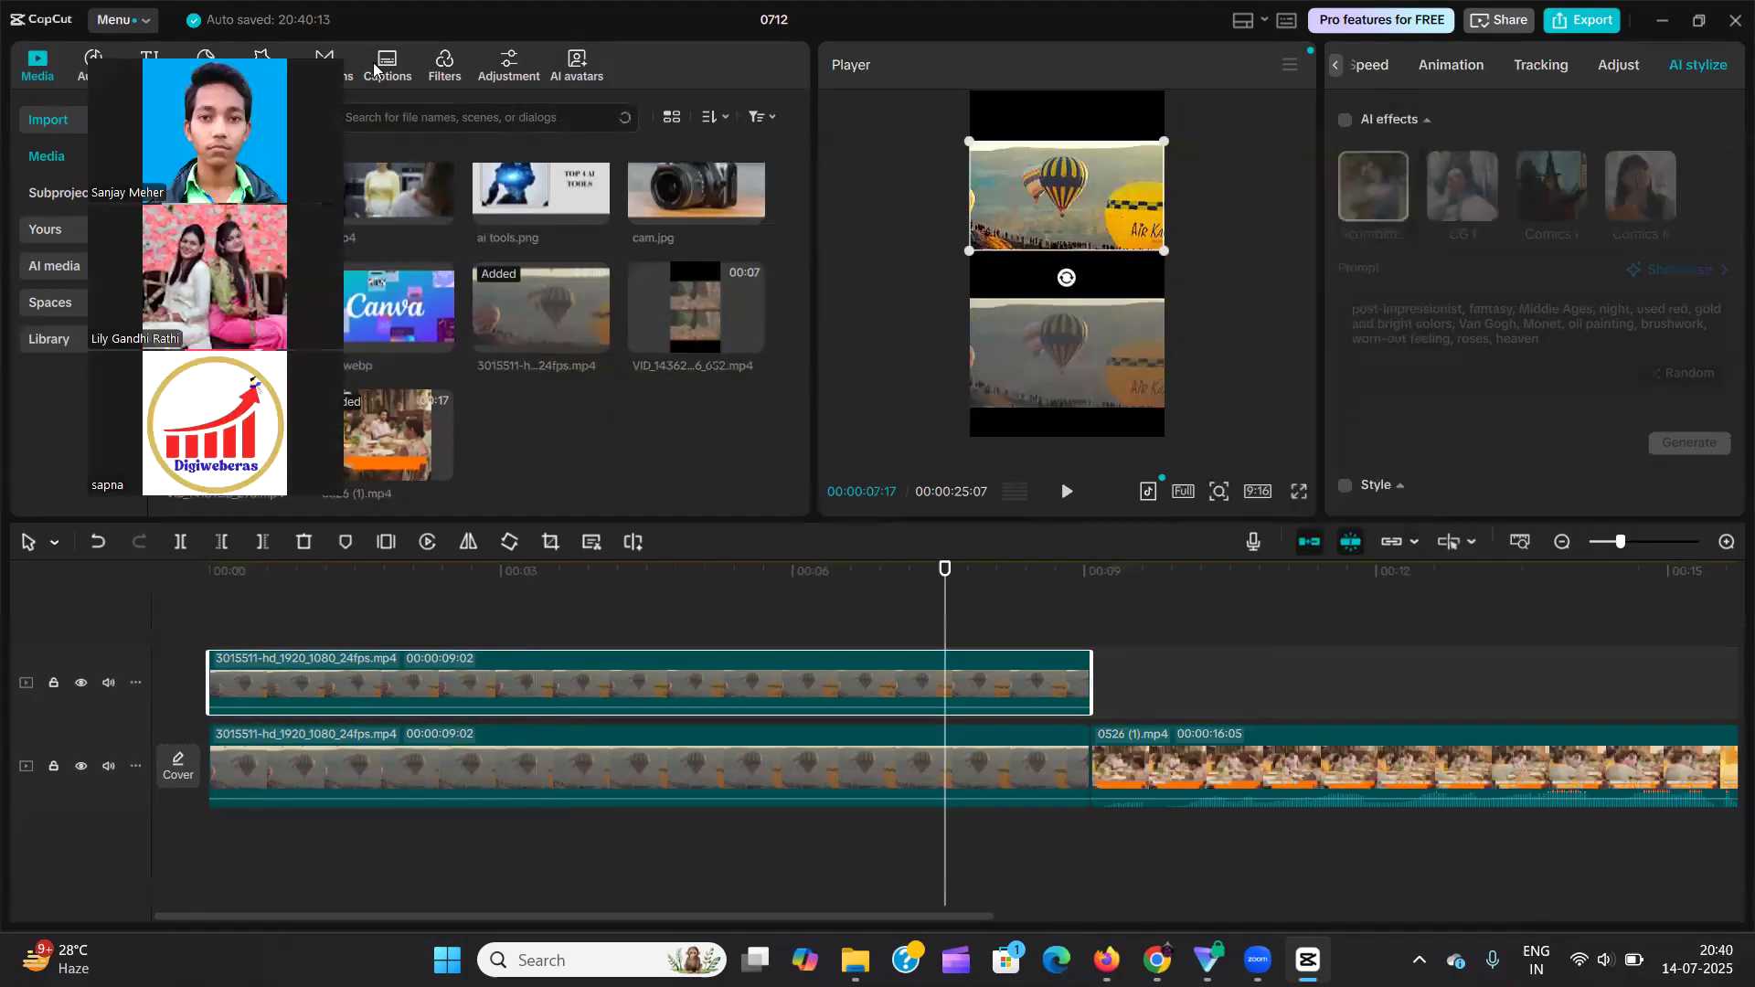
{"action": "left_click", "coordinate": [1345, 119]}
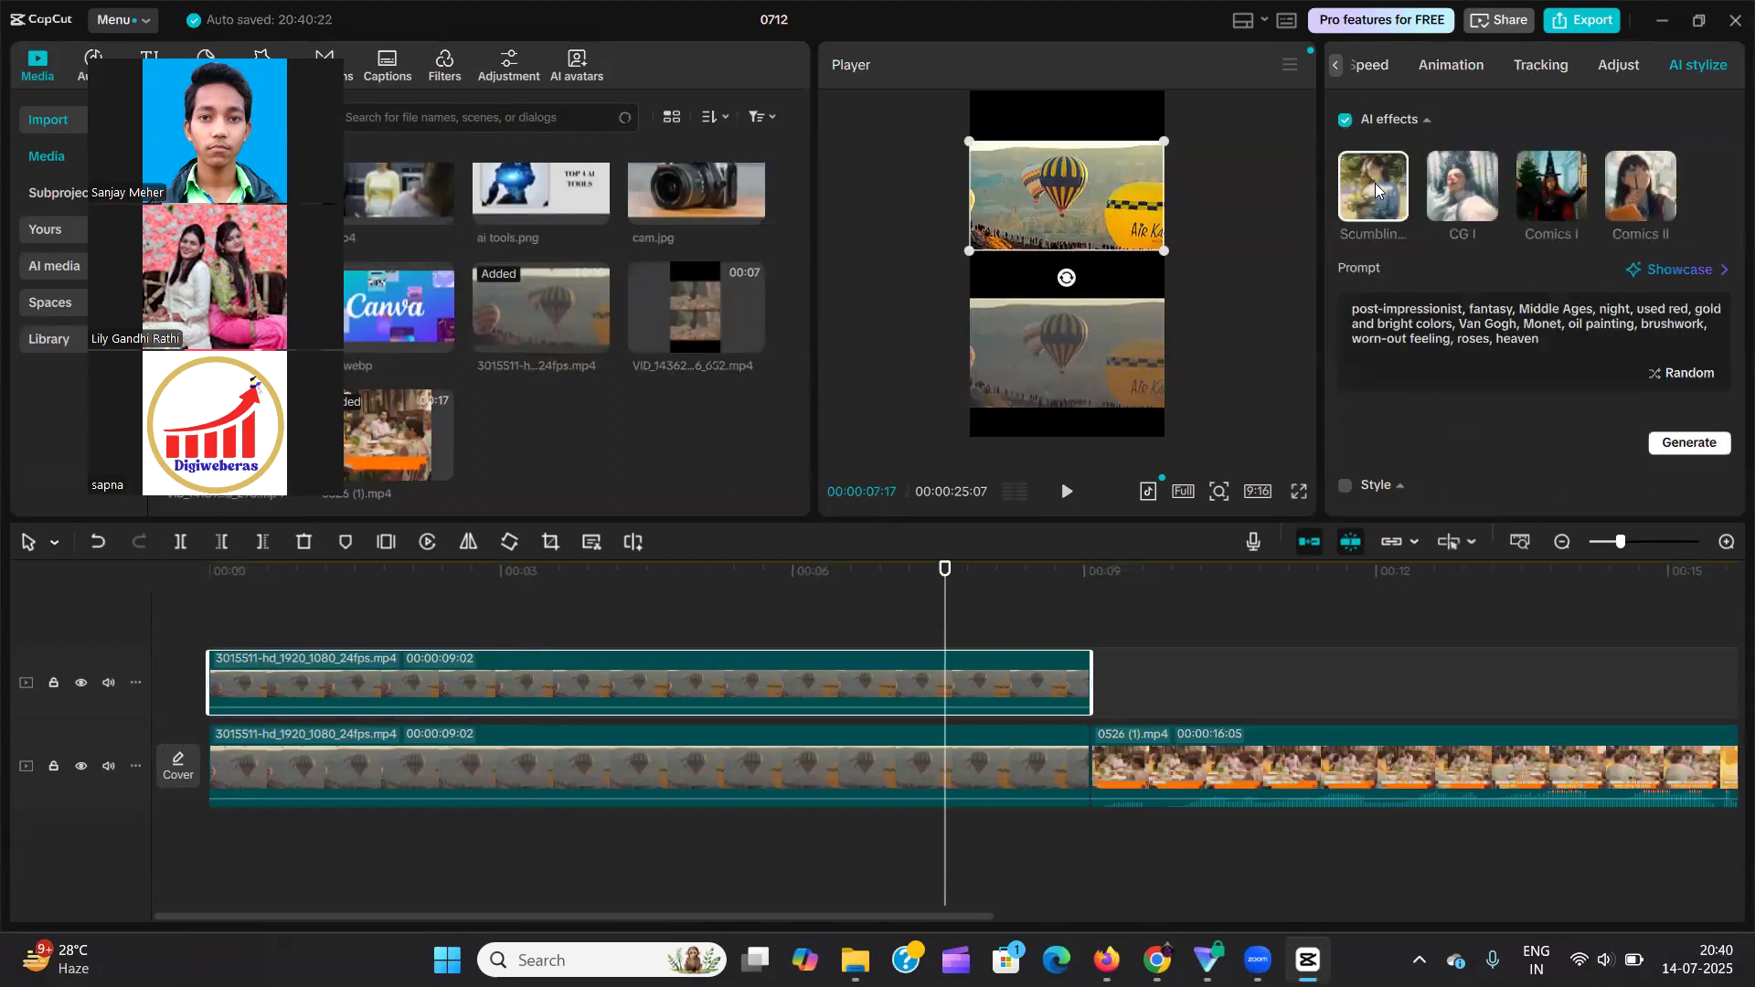
{"action": "scroll", "coordinate": [1423, 178], "scroll_direction": "down", "scroll_amount": 1}
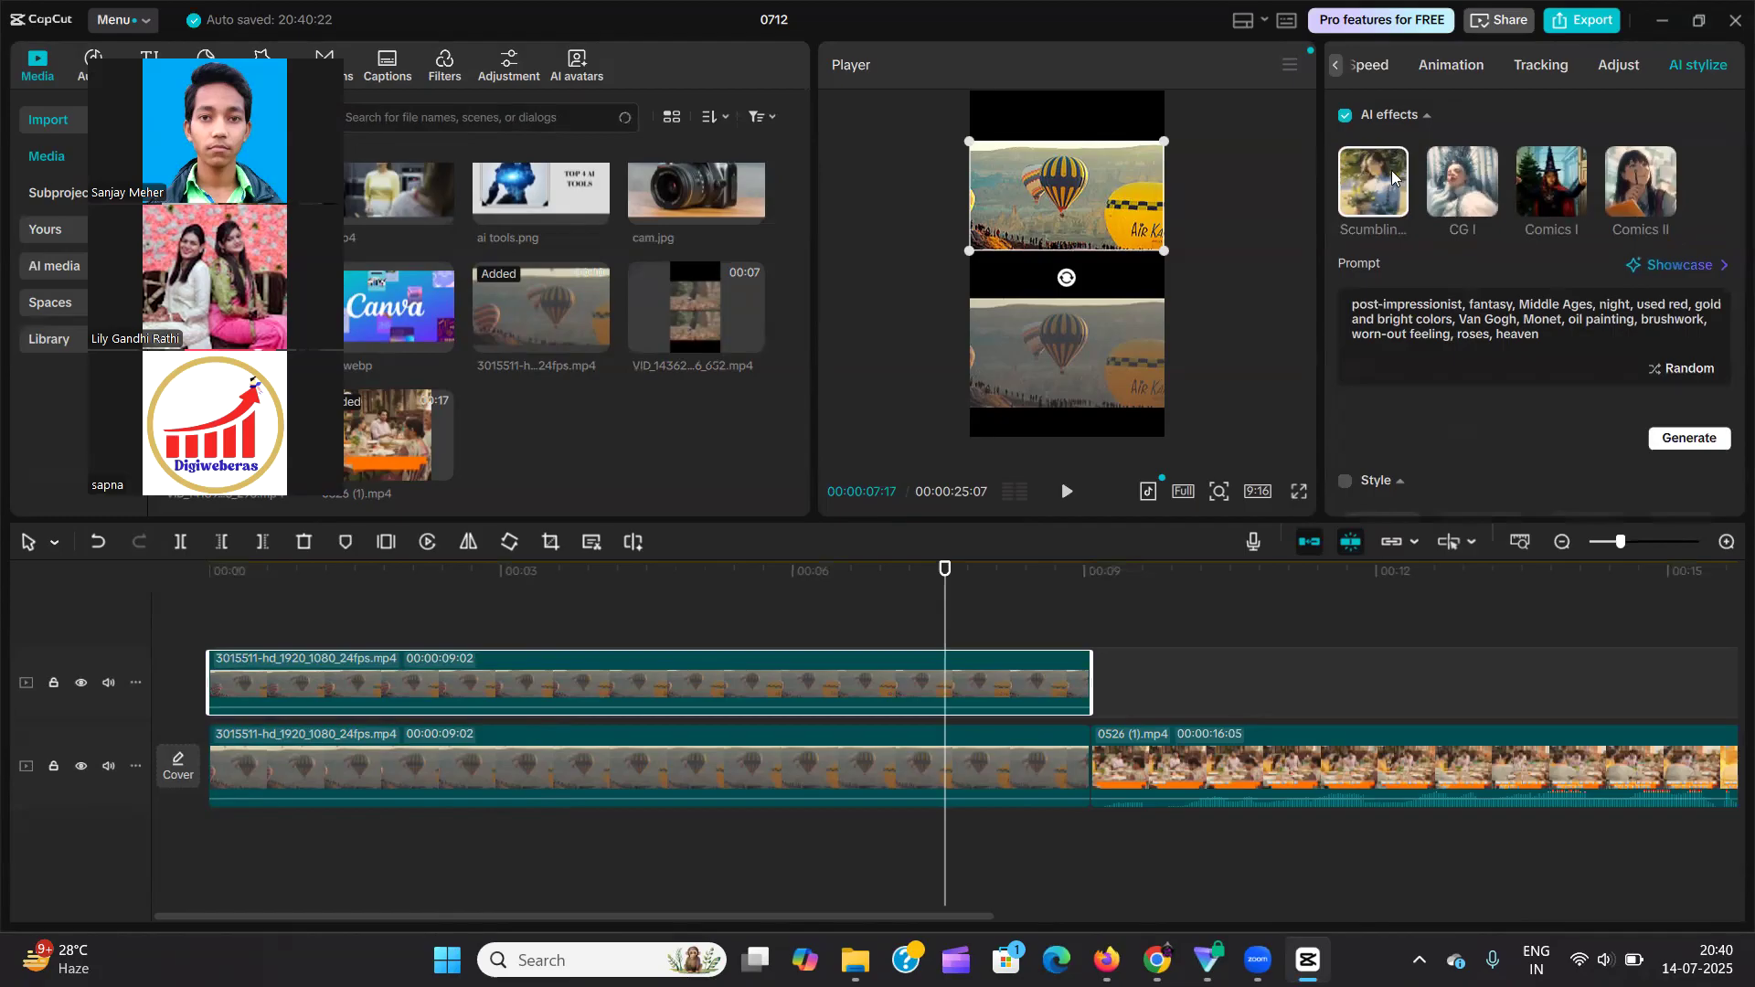
{"action": "scroll", "coordinate": [1397, 180], "scroll_direction": "up", "scroll_amount": 1}
{"action": "scroll", "coordinate": [1499, 343], "scroll_direction": "down", "scroll_amount": 5}
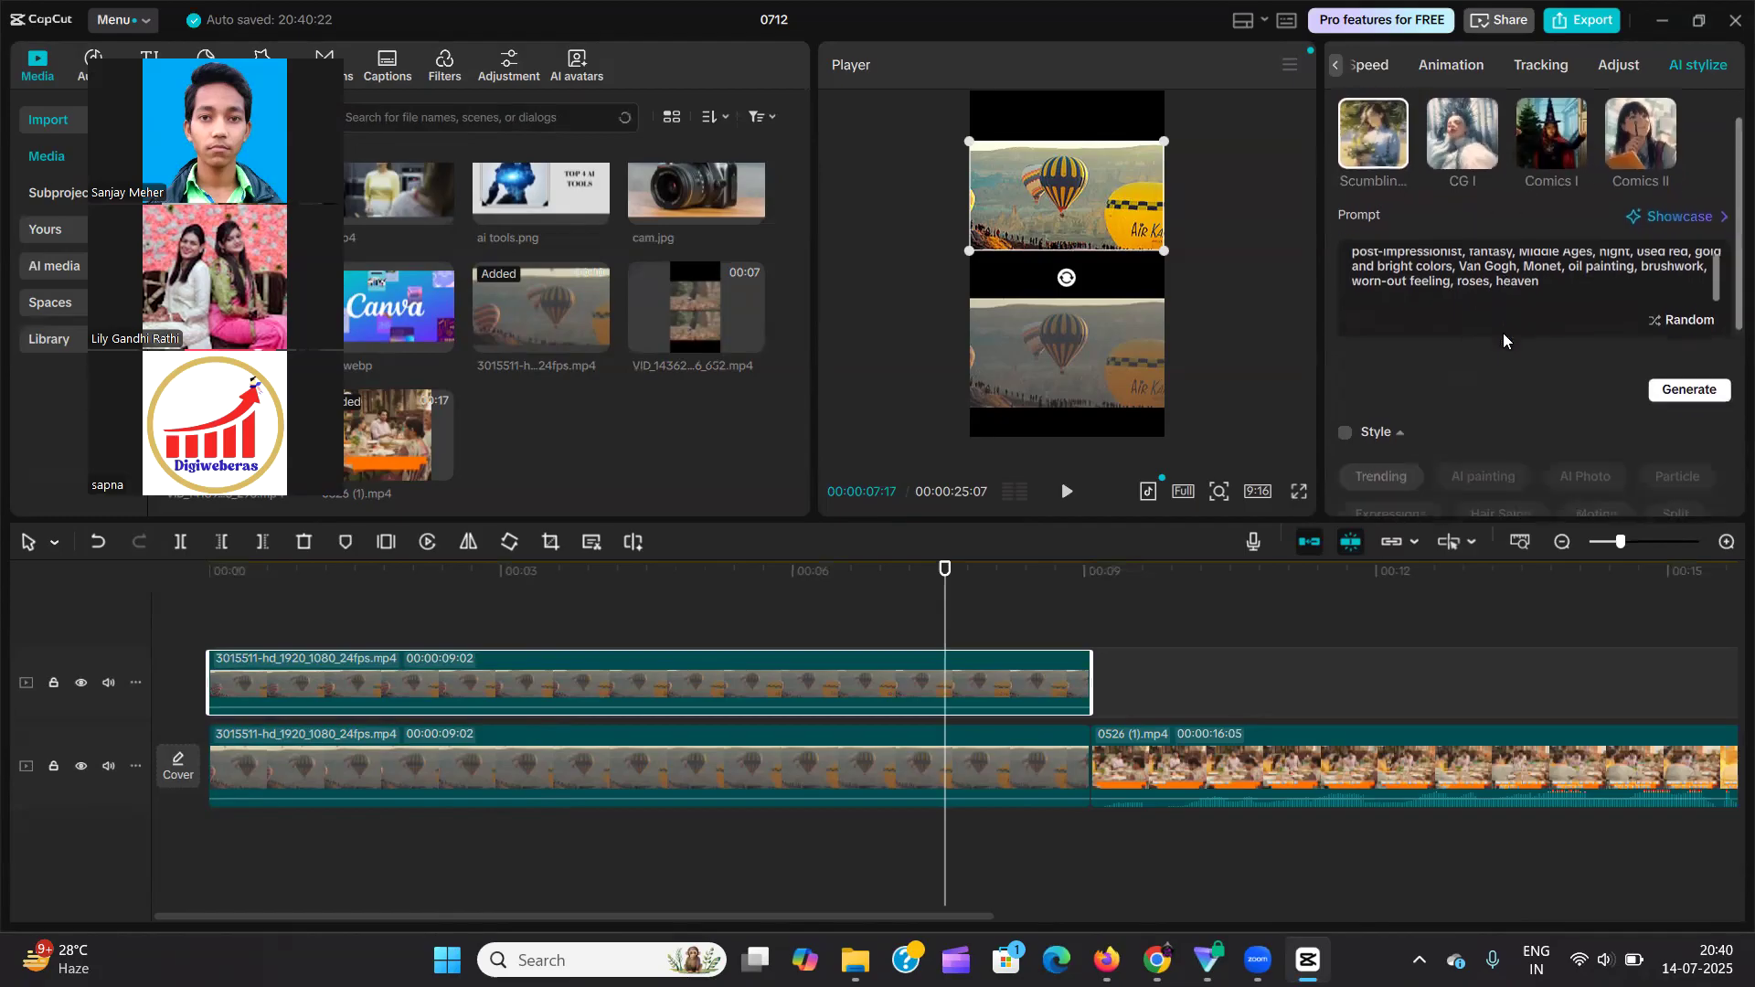
{"action": "scroll", "coordinate": [1503, 341], "scroll_direction": "up", "scroll_amount": 5}
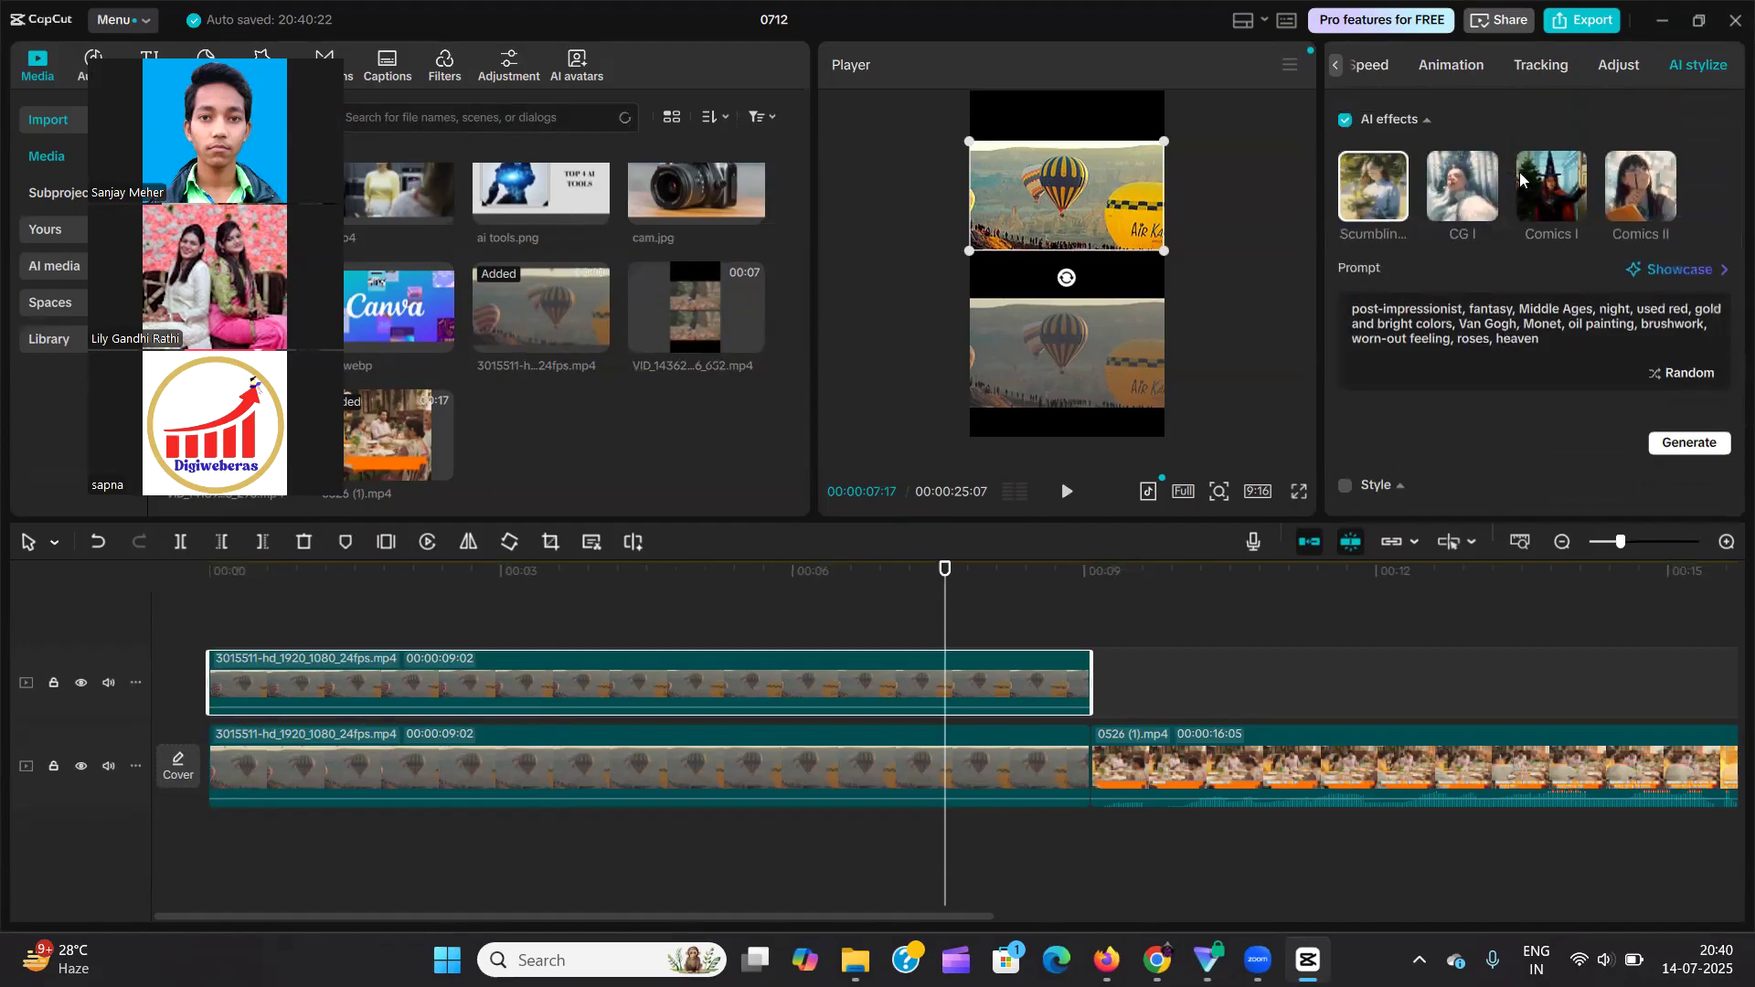
Try to generate the Comics I AI effect on the upper balloon clip and turn AI effects back off.
{"action": "left_click", "coordinate": [1559, 183]}
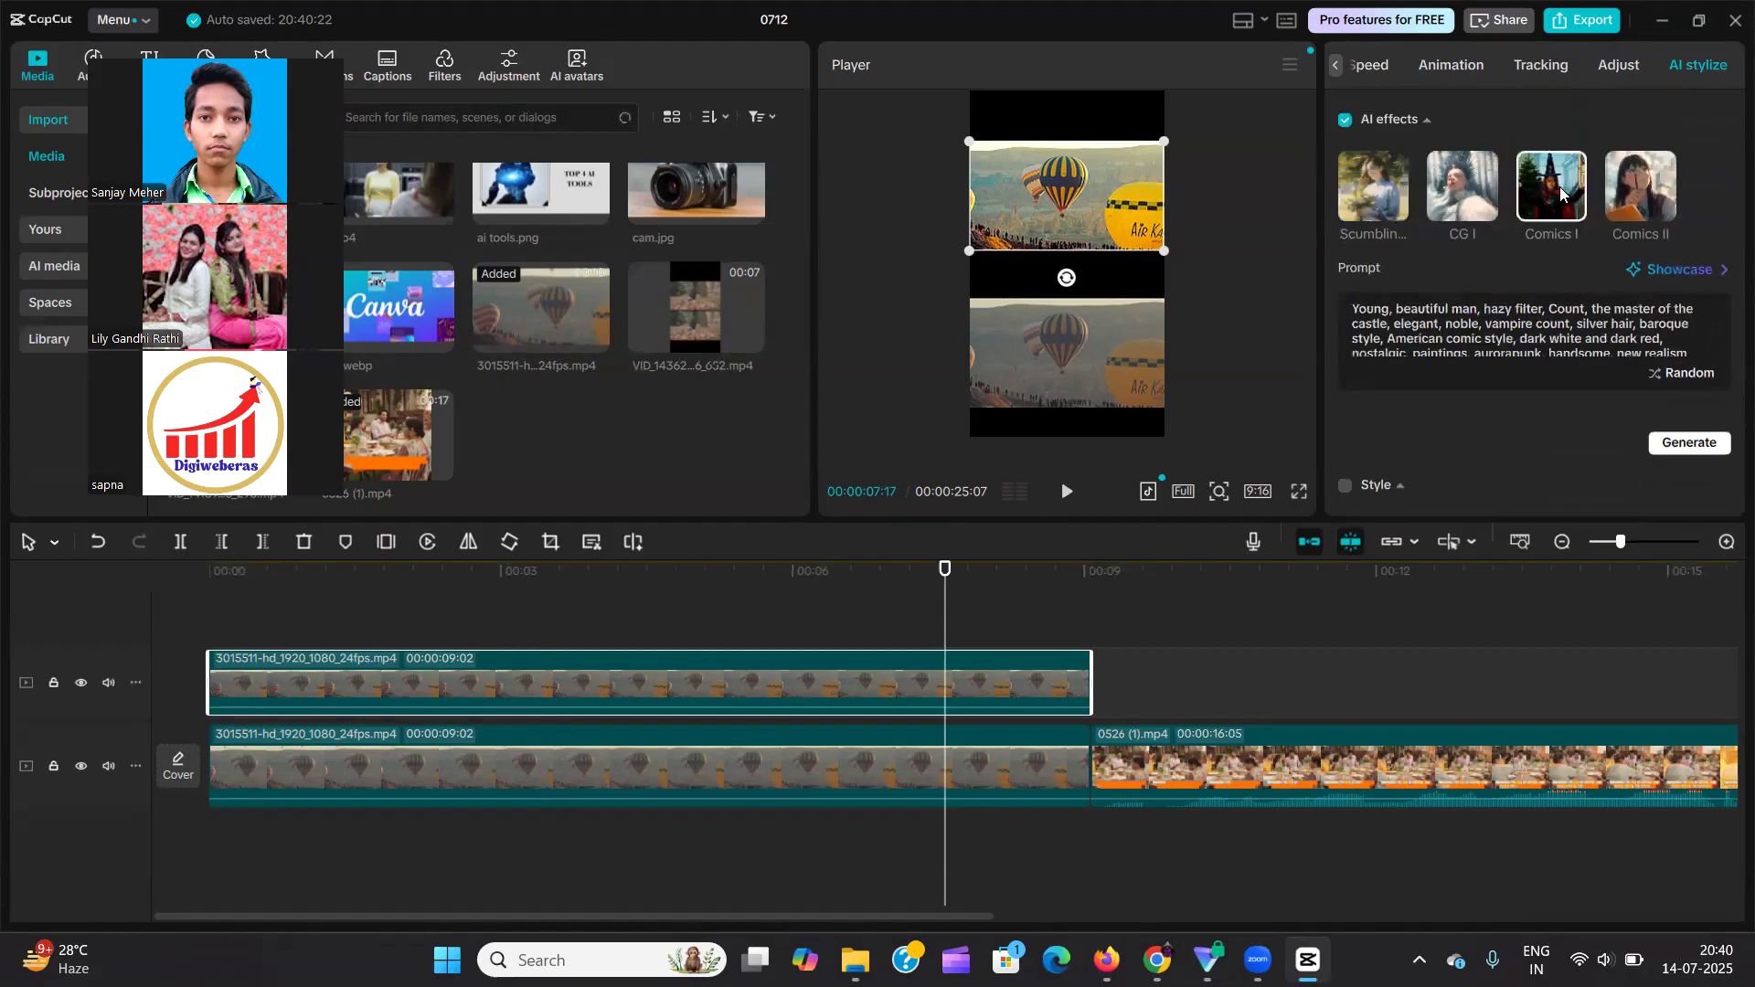
{"action": "left_click", "coordinate": [1697, 445]}
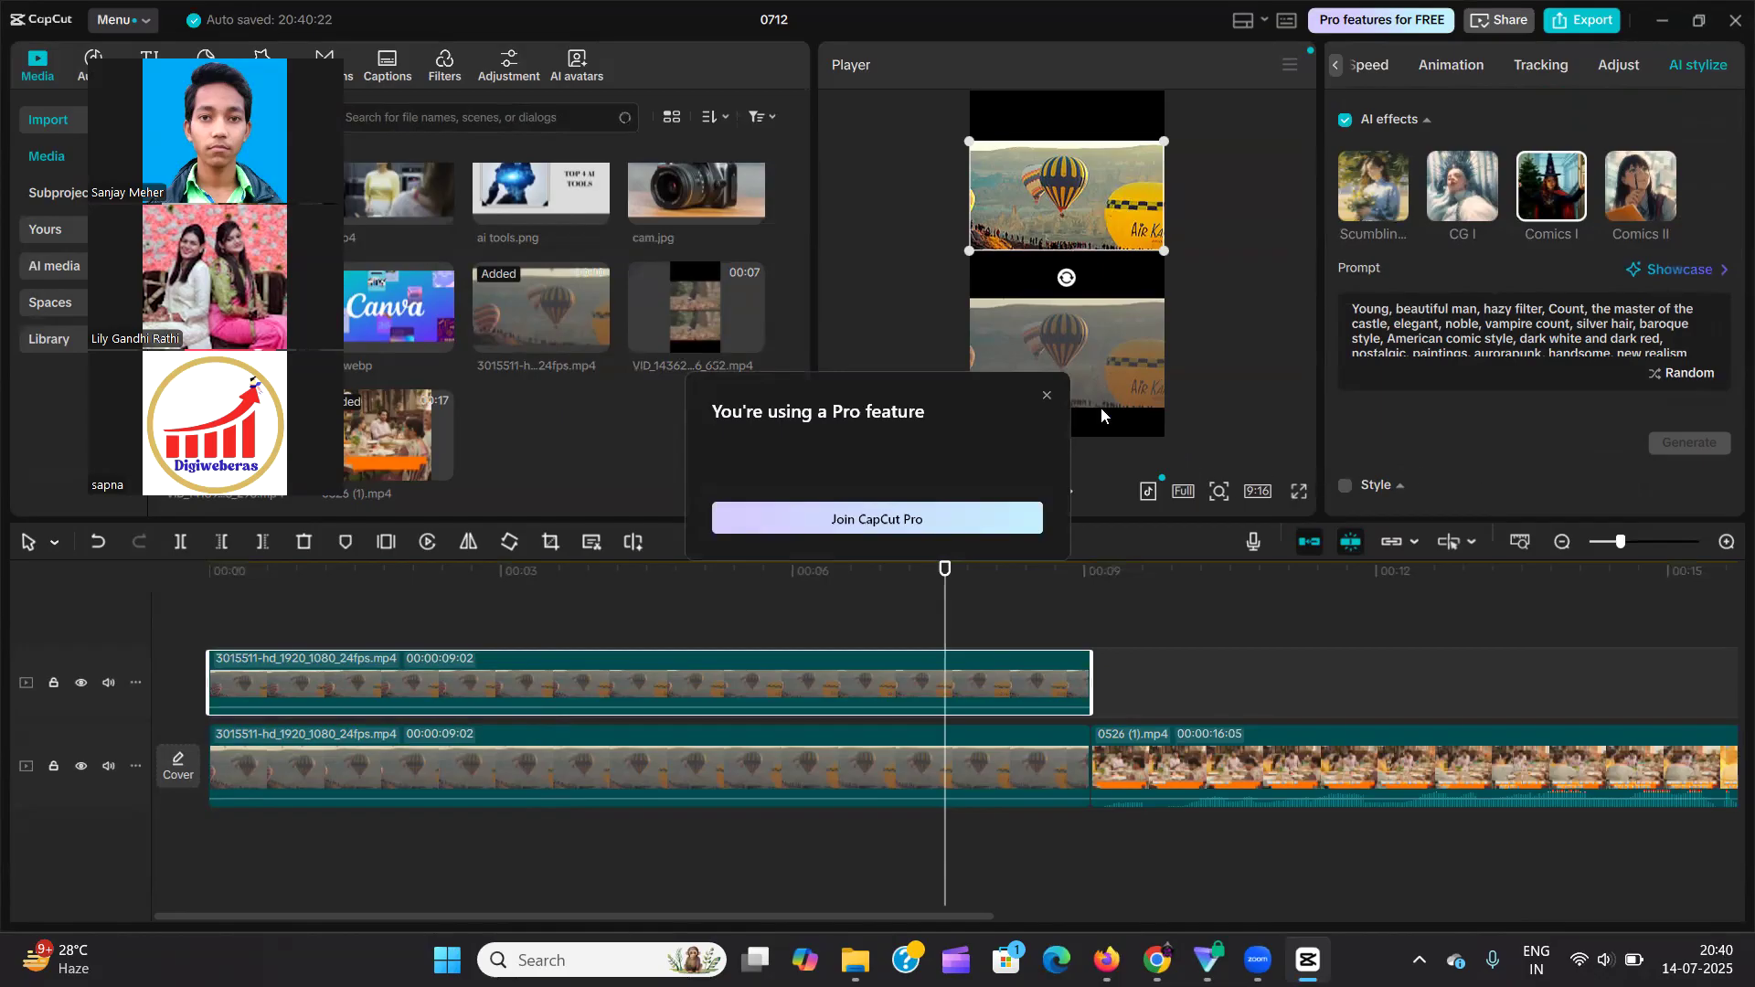
{"action": "left_click", "coordinate": [1047, 395]}
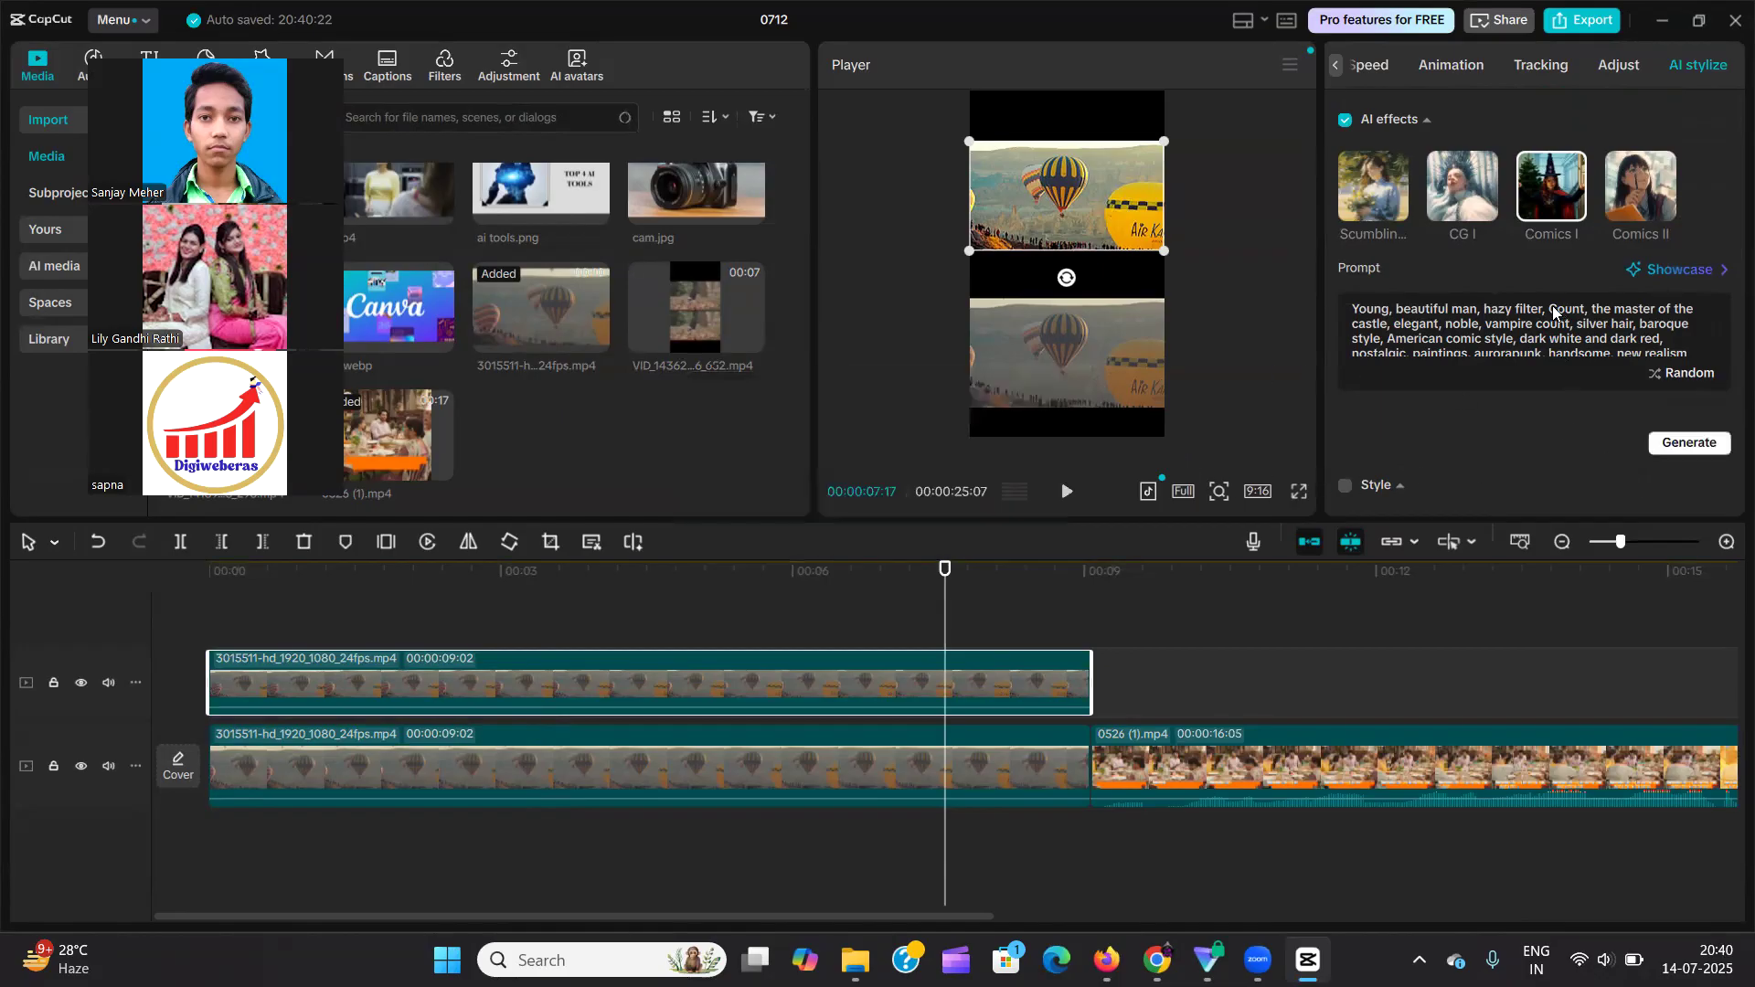
{"action": "scroll", "coordinate": [1559, 311], "scroll_direction": "down", "scroll_amount": 3}
{"action": "scroll", "coordinate": [1424, 274], "scroll_direction": "up", "scroll_amount": 3}
{"action": "scroll", "coordinate": [1424, 274], "scroll_direction": "down", "scroll_amount": 3}
{"action": "scroll", "coordinate": [1423, 274], "scroll_direction": "up", "scroll_amount": 3}
{"action": "left_click", "coordinate": [1344, 120]}
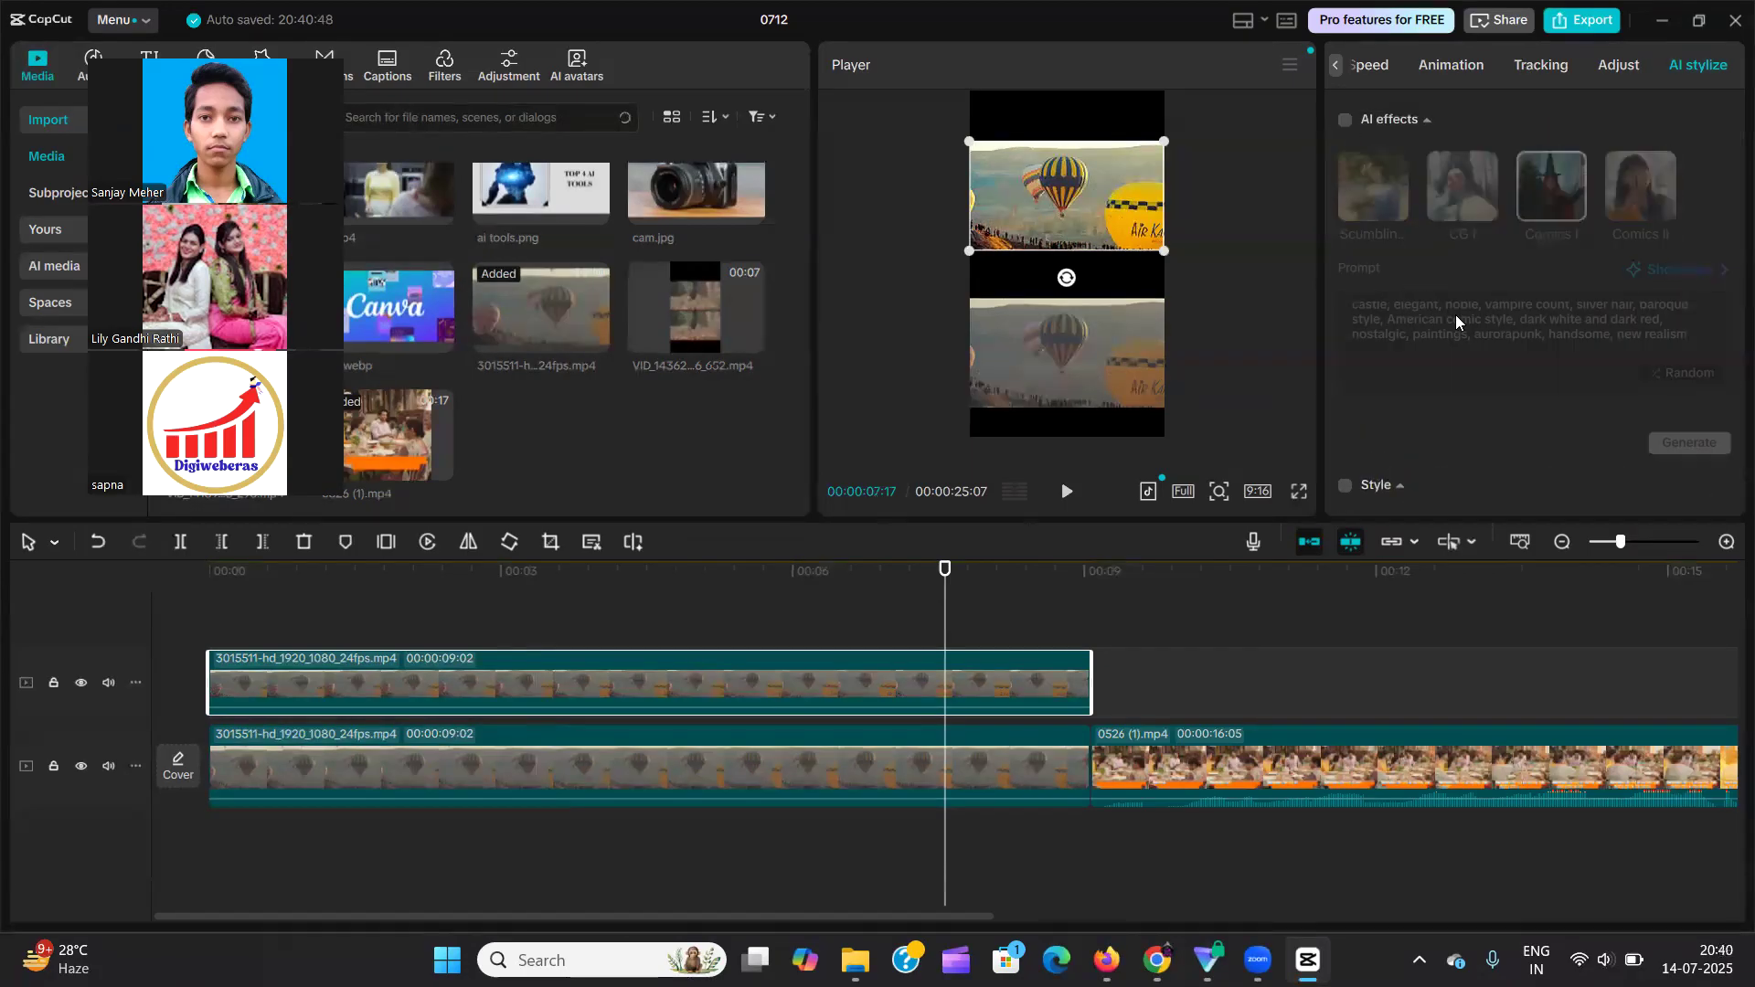
Enable the AI stylize Style option for the upper balloon clip, acknowledge the notice and view the Trending styles.
{"action": "scroll", "coordinate": [1456, 314], "scroll_direction": "down", "scroll_amount": 1}
{"action": "left_click", "coordinate": [1344, 402]}
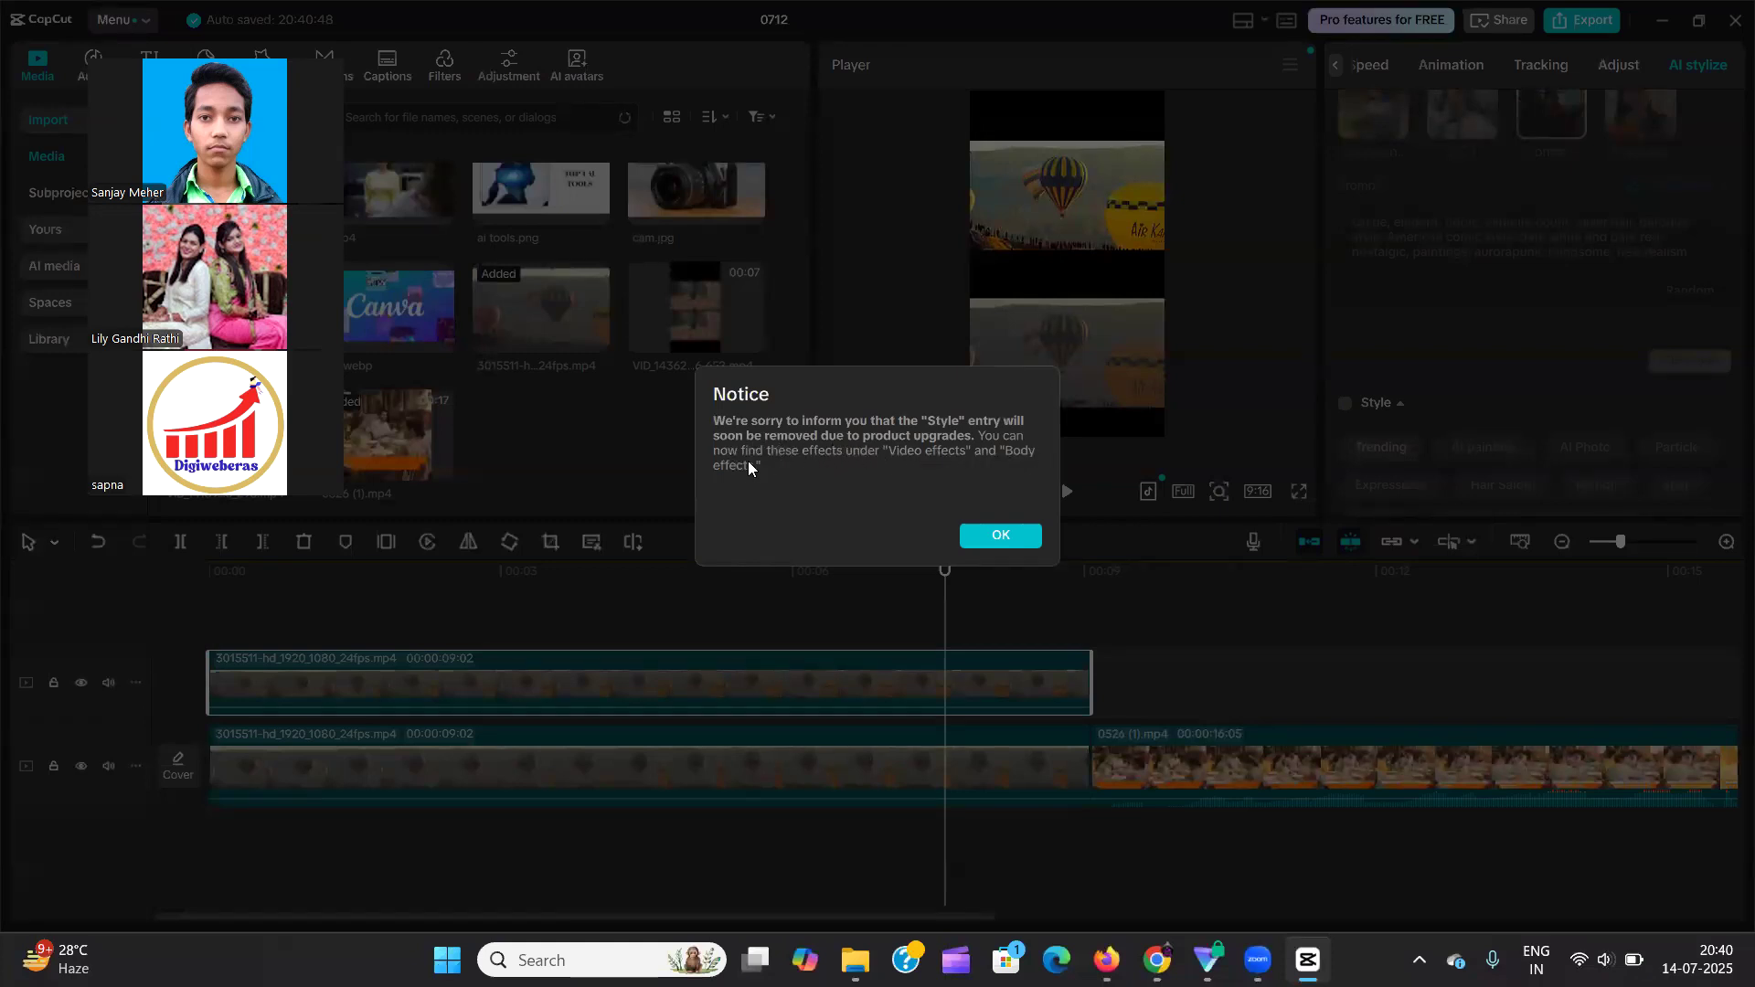
{"action": "left_click", "coordinate": [999, 534]}
{"action": "scroll", "coordinate": [1488, 388], "scroll_direction": "down", "scroll_amount": 4}
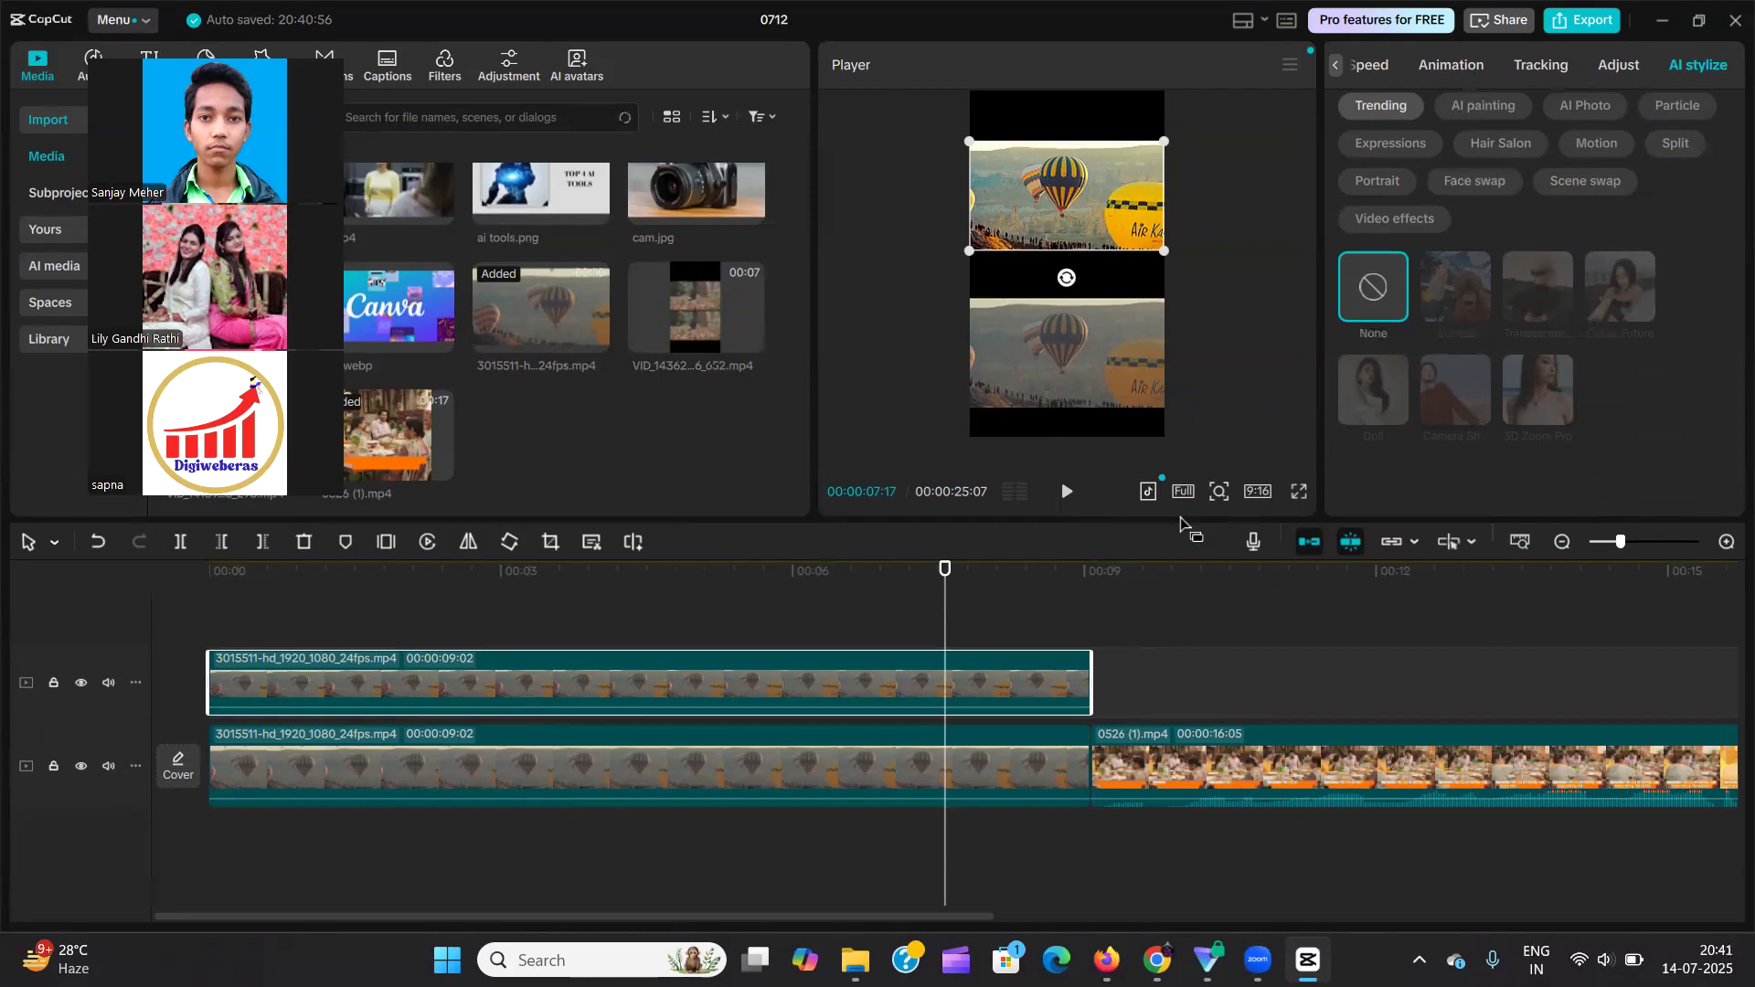
Select the 0526 (1) clip on the main track and enable its AI stylize Style option, acknowledging the notice.
{"action": "left_click", "coordinate": [1332, 649]}
{"action": "left_click", "coordinate": [1285, 747]}
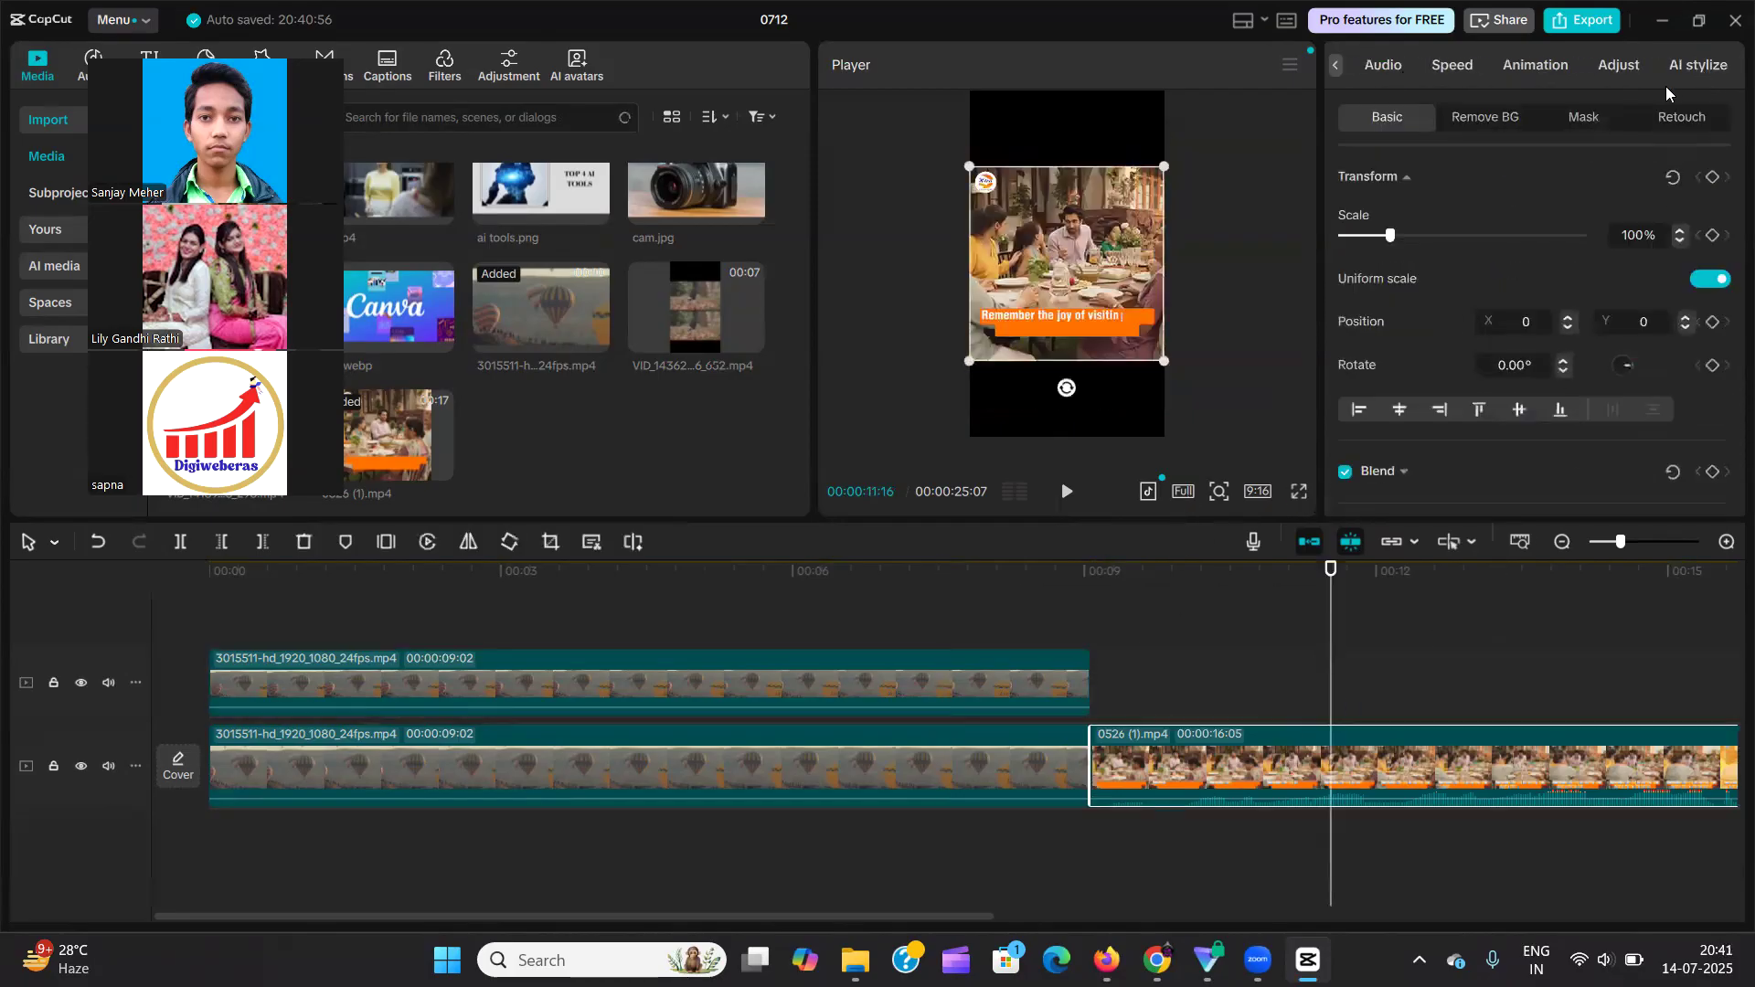
{"action": "left_click", "coordinate": [1671, 73]}
{"action": "scroll", "coordinate": [1463, 280], "scroll_direction": "down", "scroll_amount": 3}
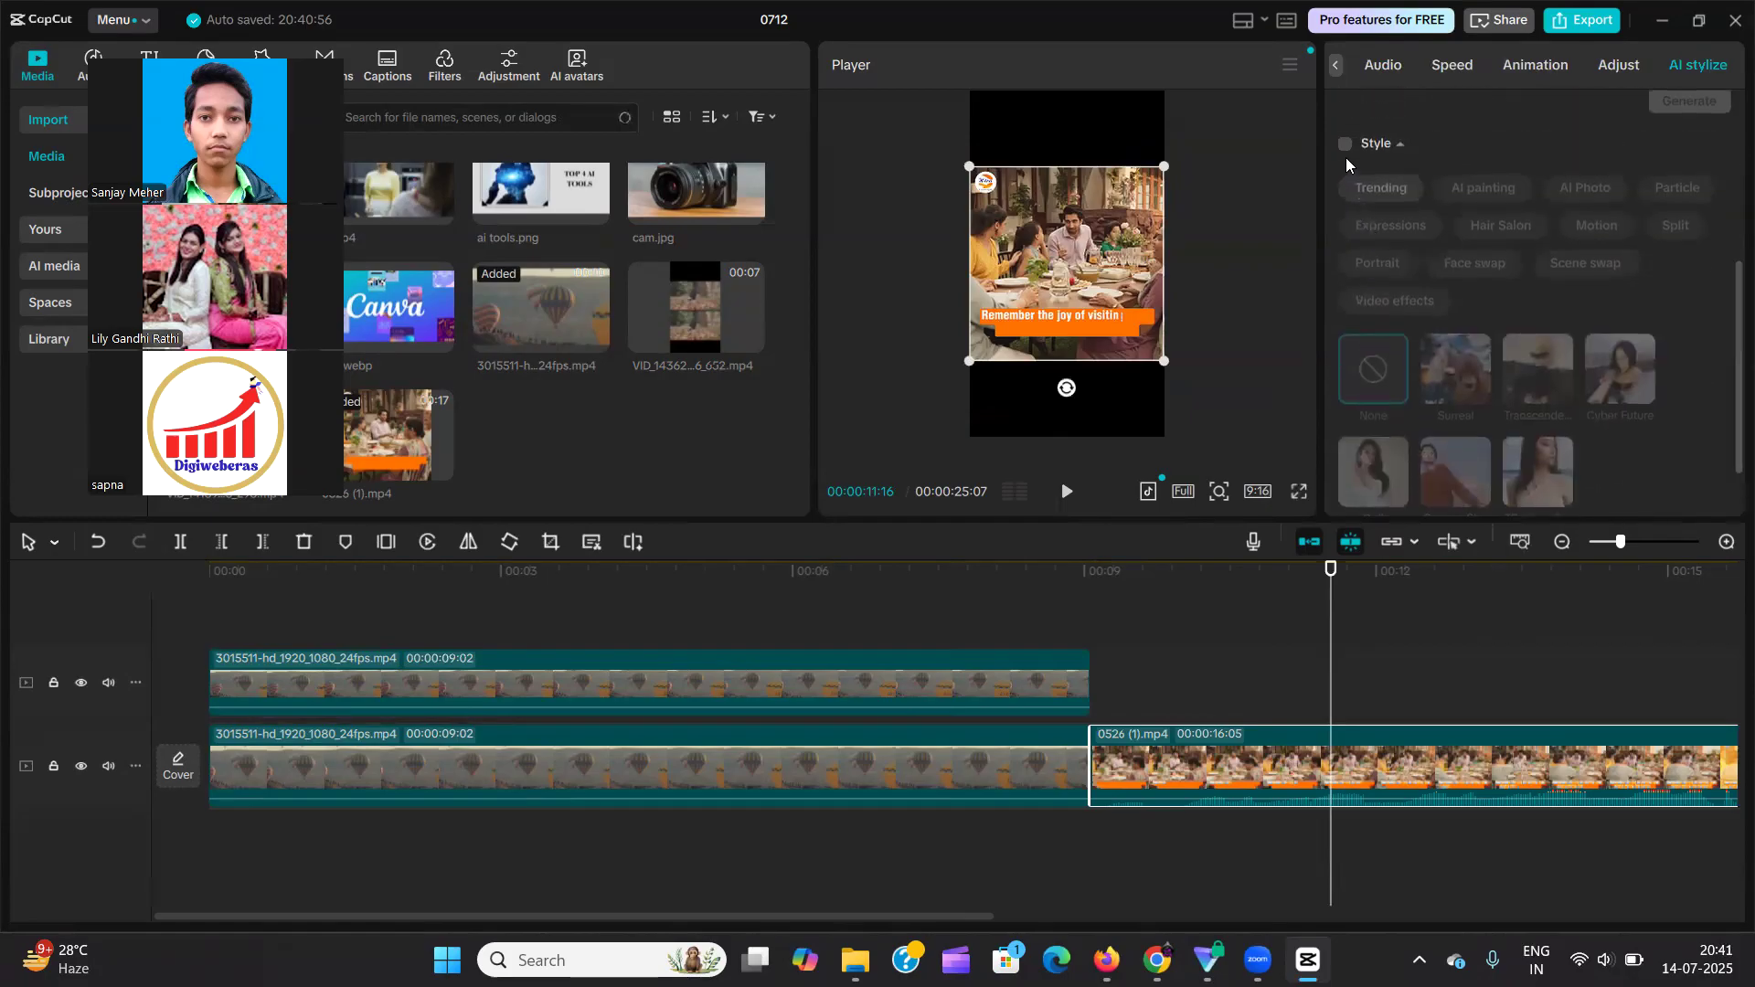
{"action": "left_click", "coordinate": [1345, 145]}
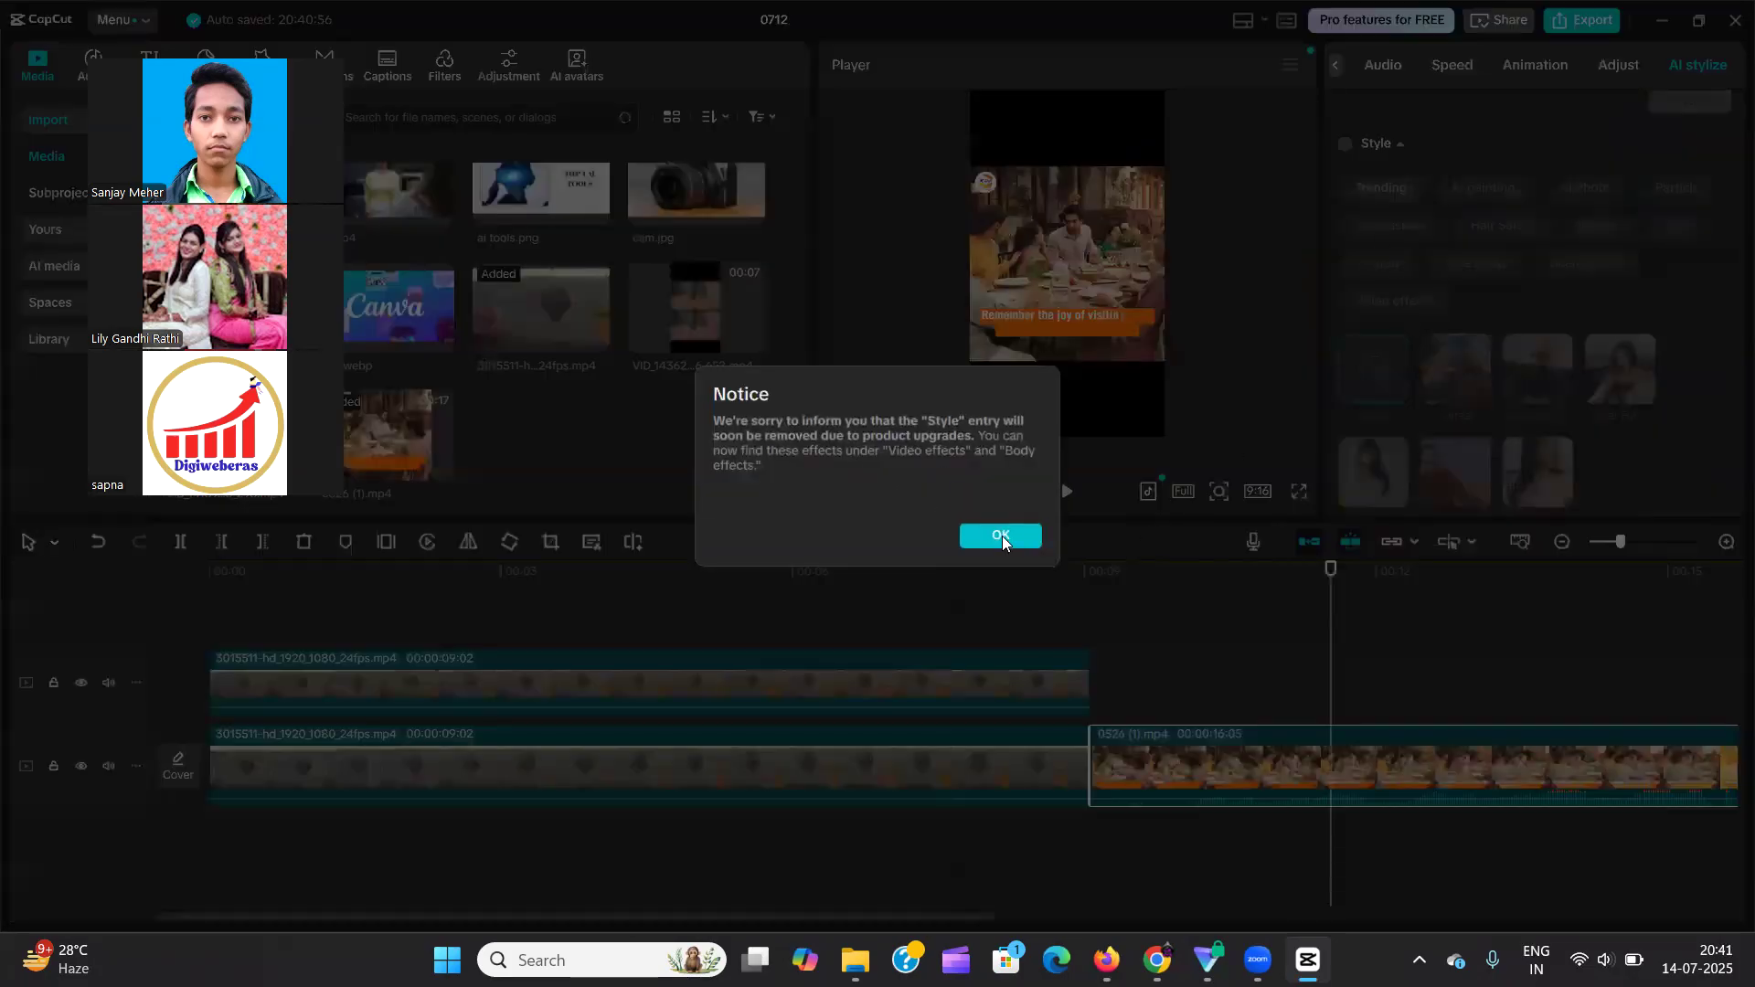
{"action": "left_click", "coordinate": [1001, 535]}
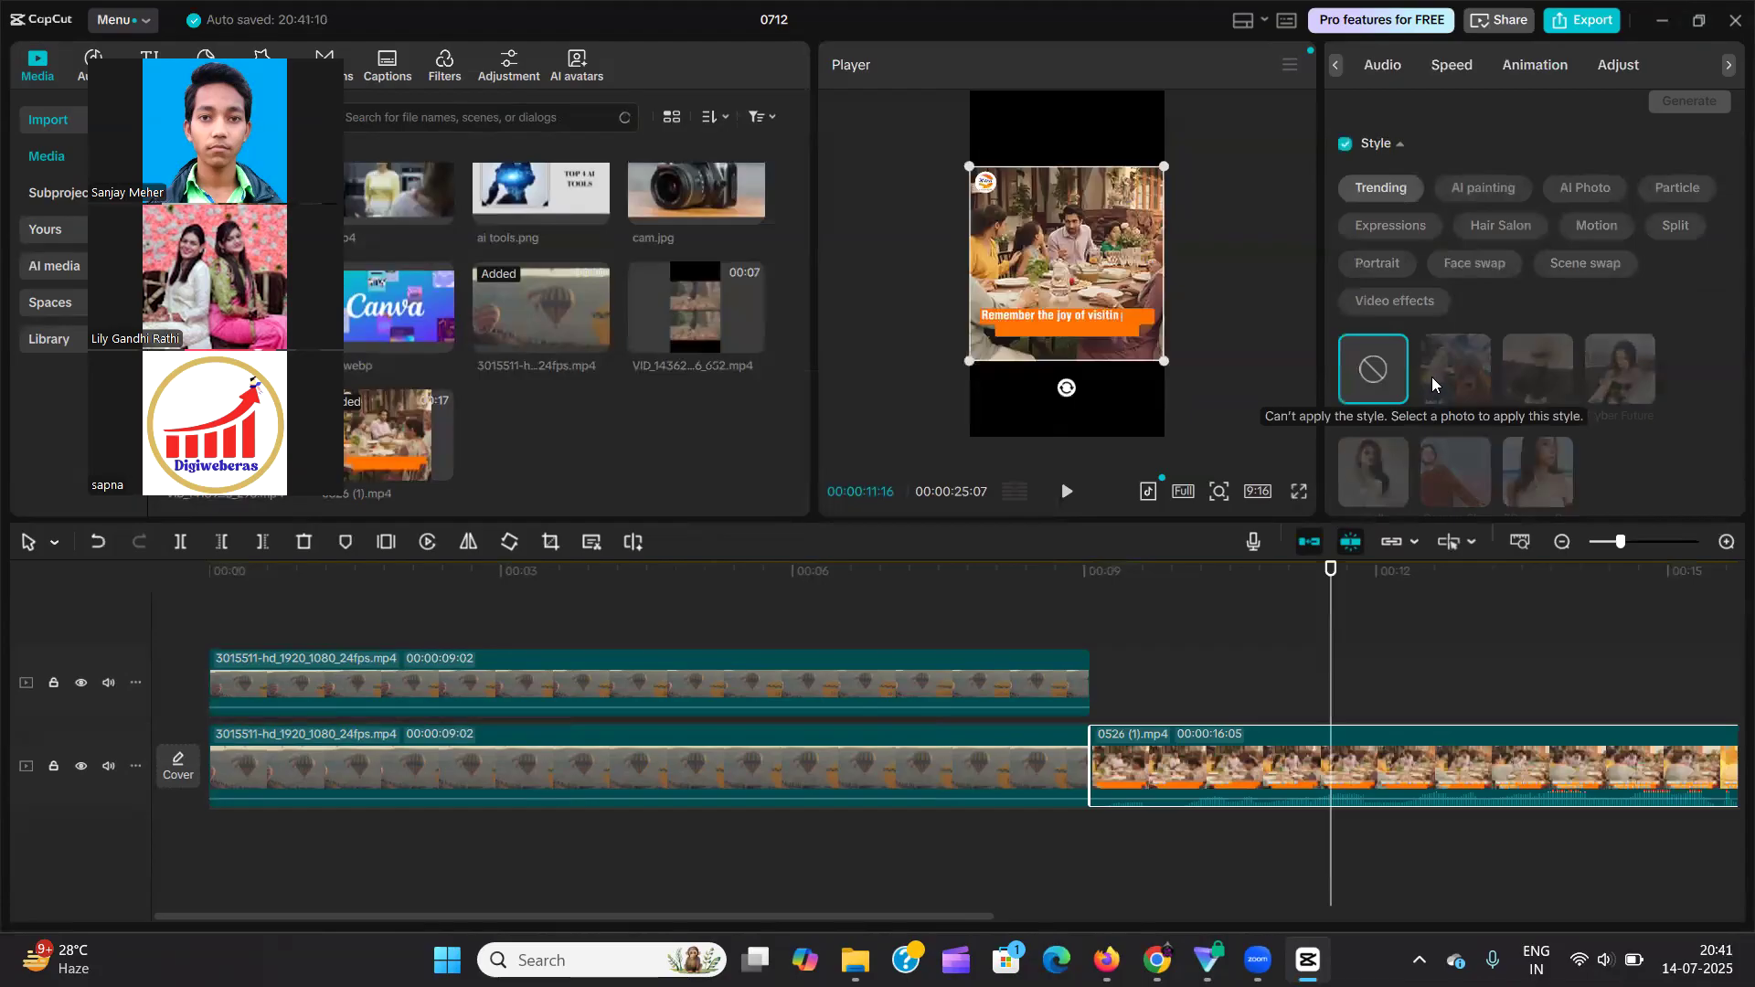
Add the can.webp image to the upper track directly after the balloon clip, above the 0526 (1) video.
{"action": "left_click", "coordinate": [817, 679]}
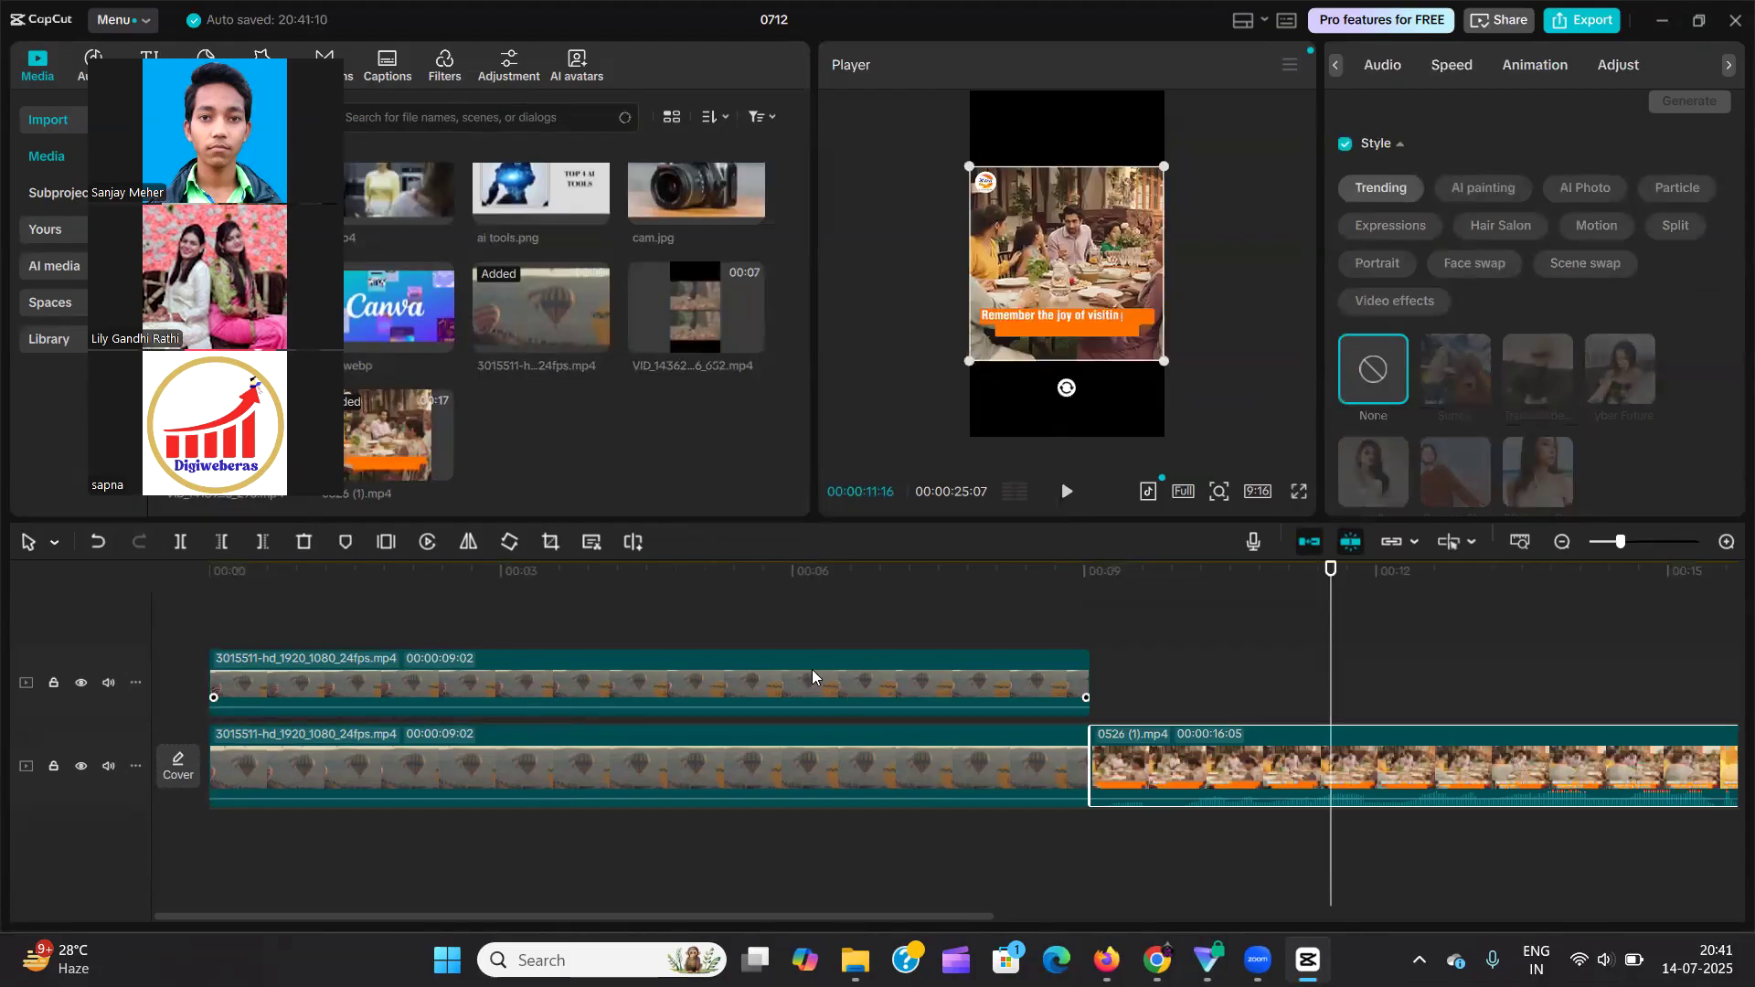
{"action": "left_click_drag", "start_coordinate": [460, 302], "coordinate": [1221, 640]}
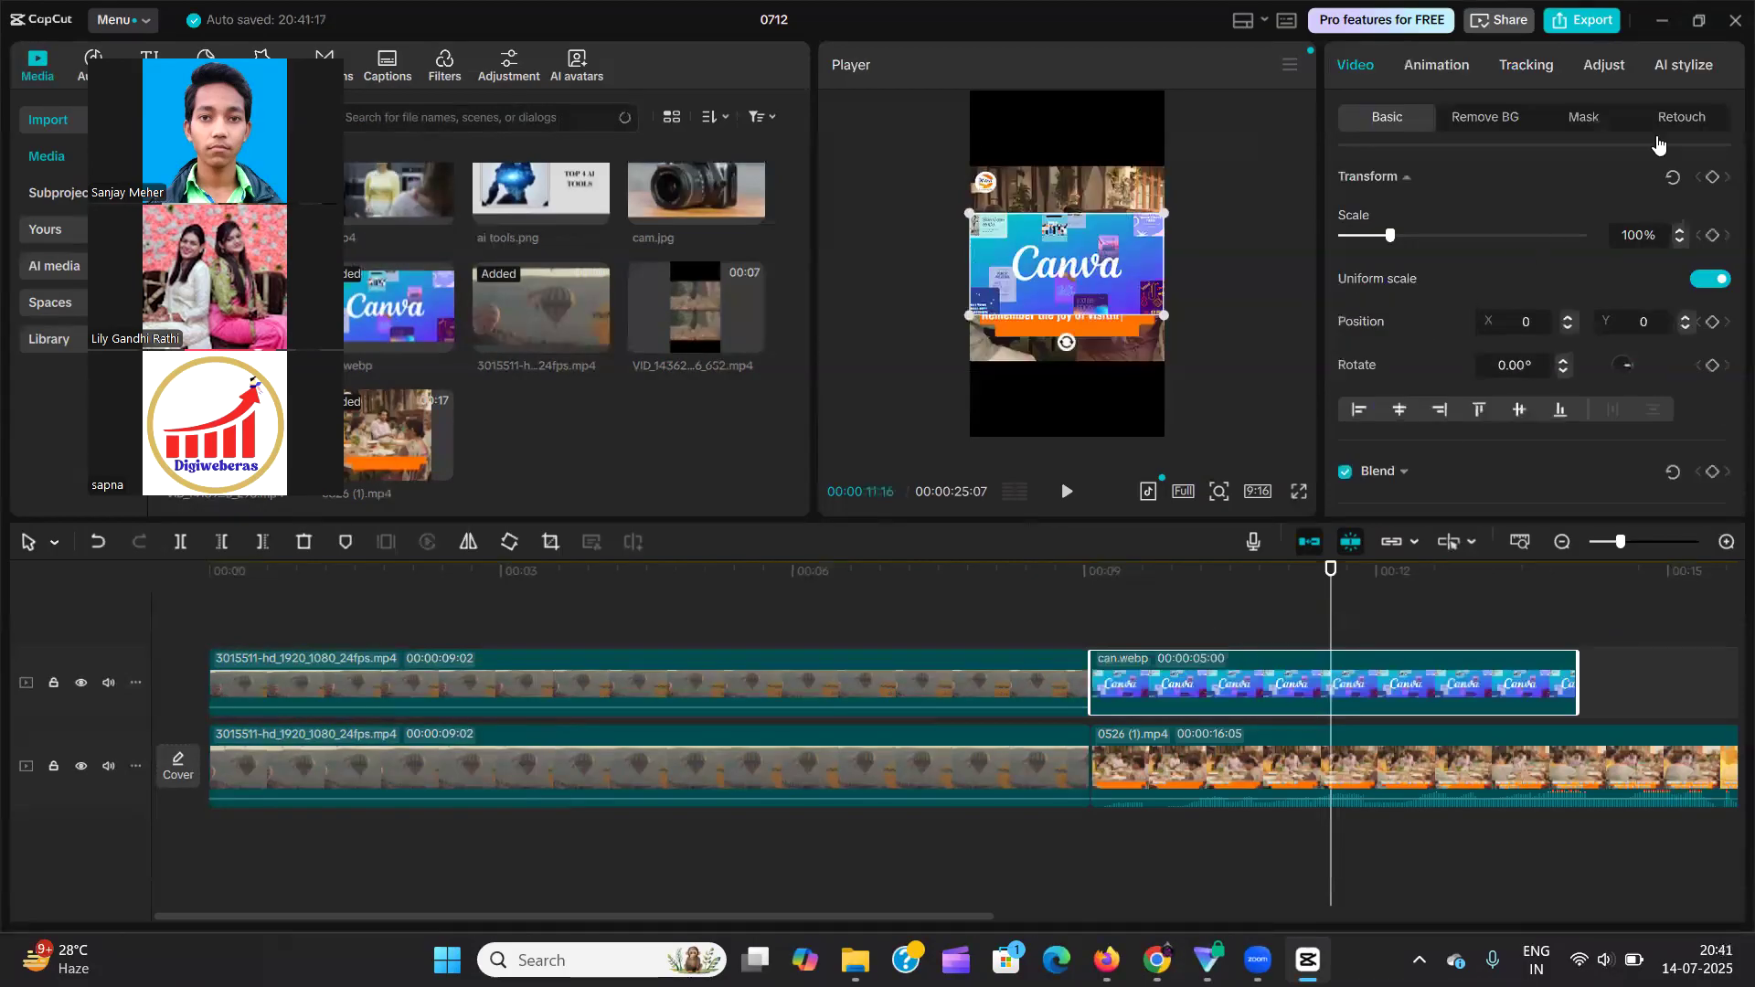
Enable the AI stylize Style option for the can.webp image clip and acknowledge the notice.
{"action": "left_click", "coordinate": [1684, 64]}
{"action": "scroll", "coordinate": [1370, 384], "scroll_direction": "down", "scroll_amount": 5}
{"action": "scroll", "coordinate": [1379, 320], "scroll_direction": "up", "scroll_amount": 1}
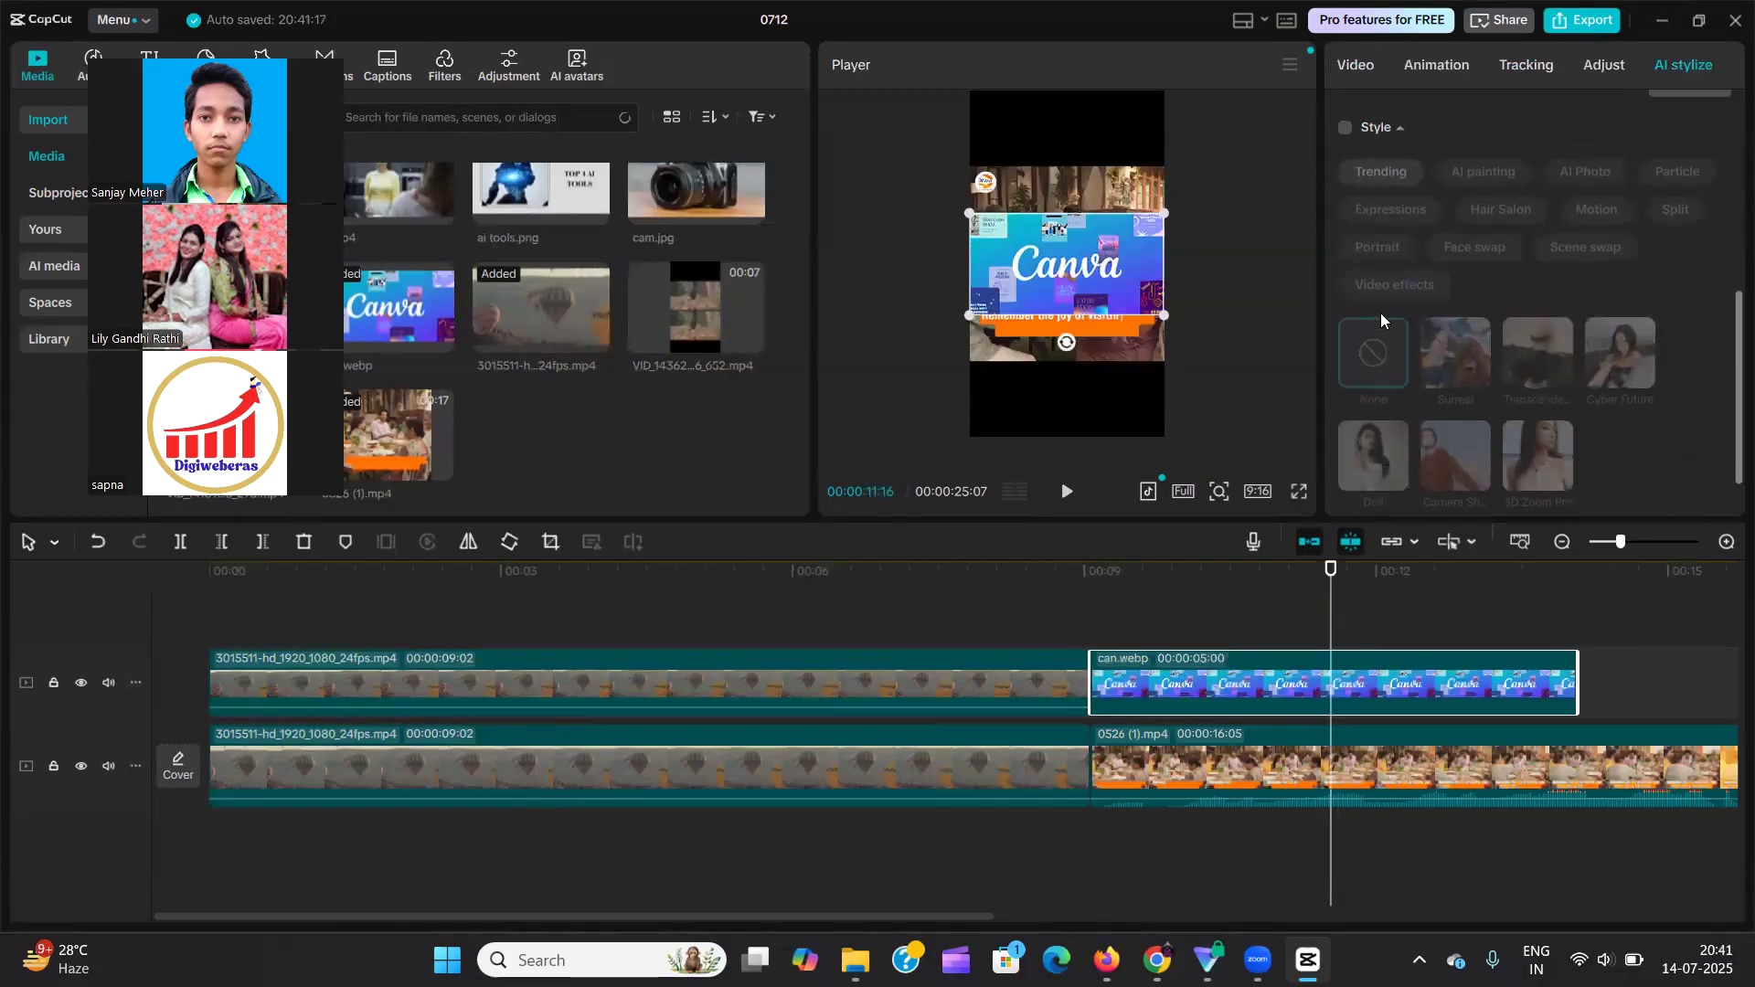
{"action": "left_click", "coordinate": [1344, 144]}
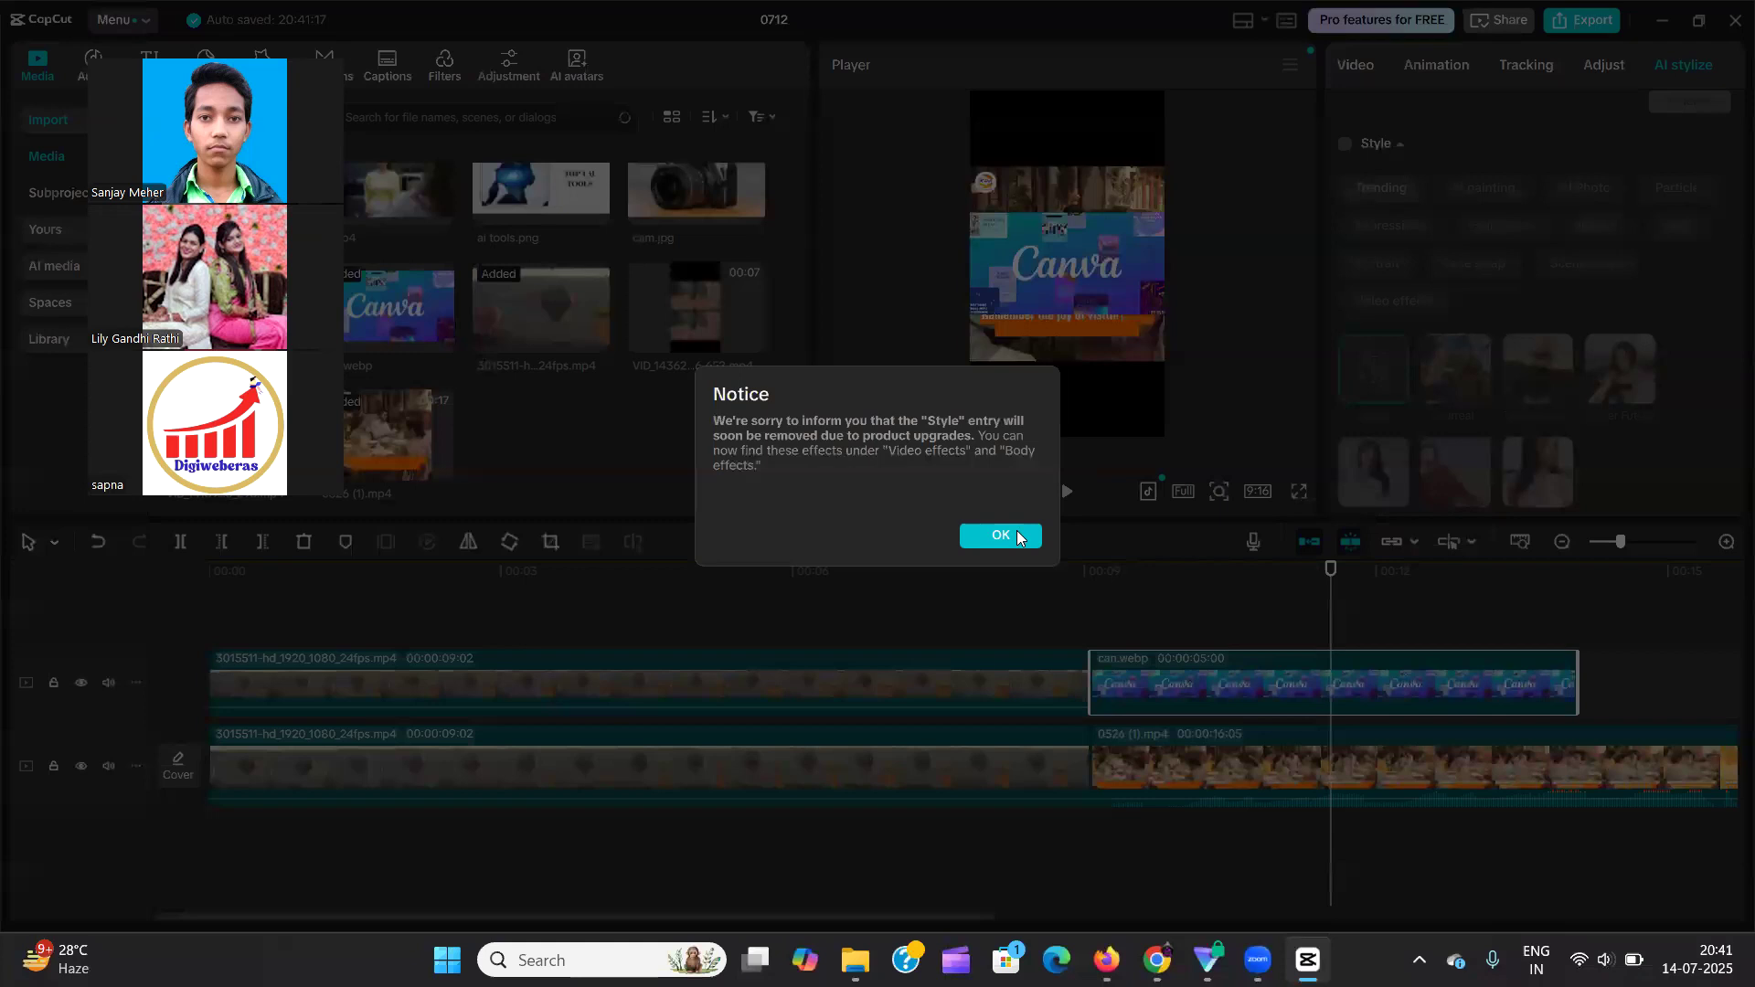
{"action": "left_click", "coordinate": [1016, 535]}
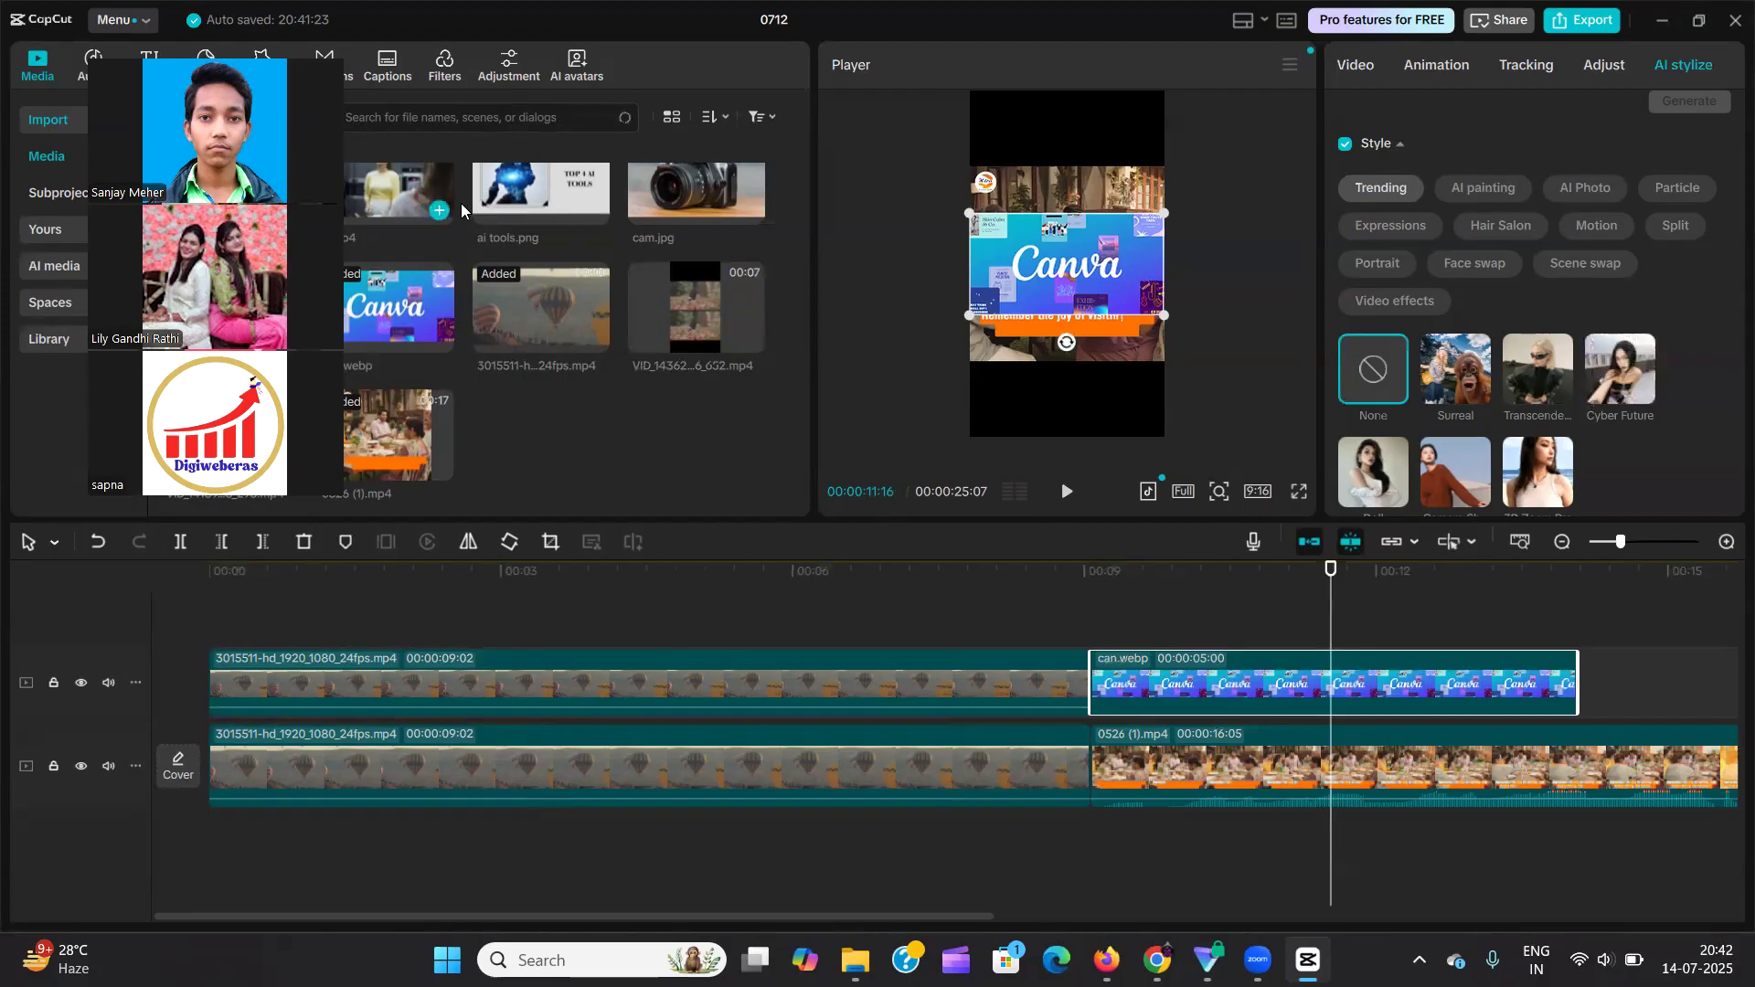
Add the 3.mp4 video to the upper track directly after the can.webp clip.
{"action": "left_click", "coordinate": [1692, 821]}
{"action": "left_click_drag", "start_coordinate": [1692, 821], "coordinate": [1623, 684]}
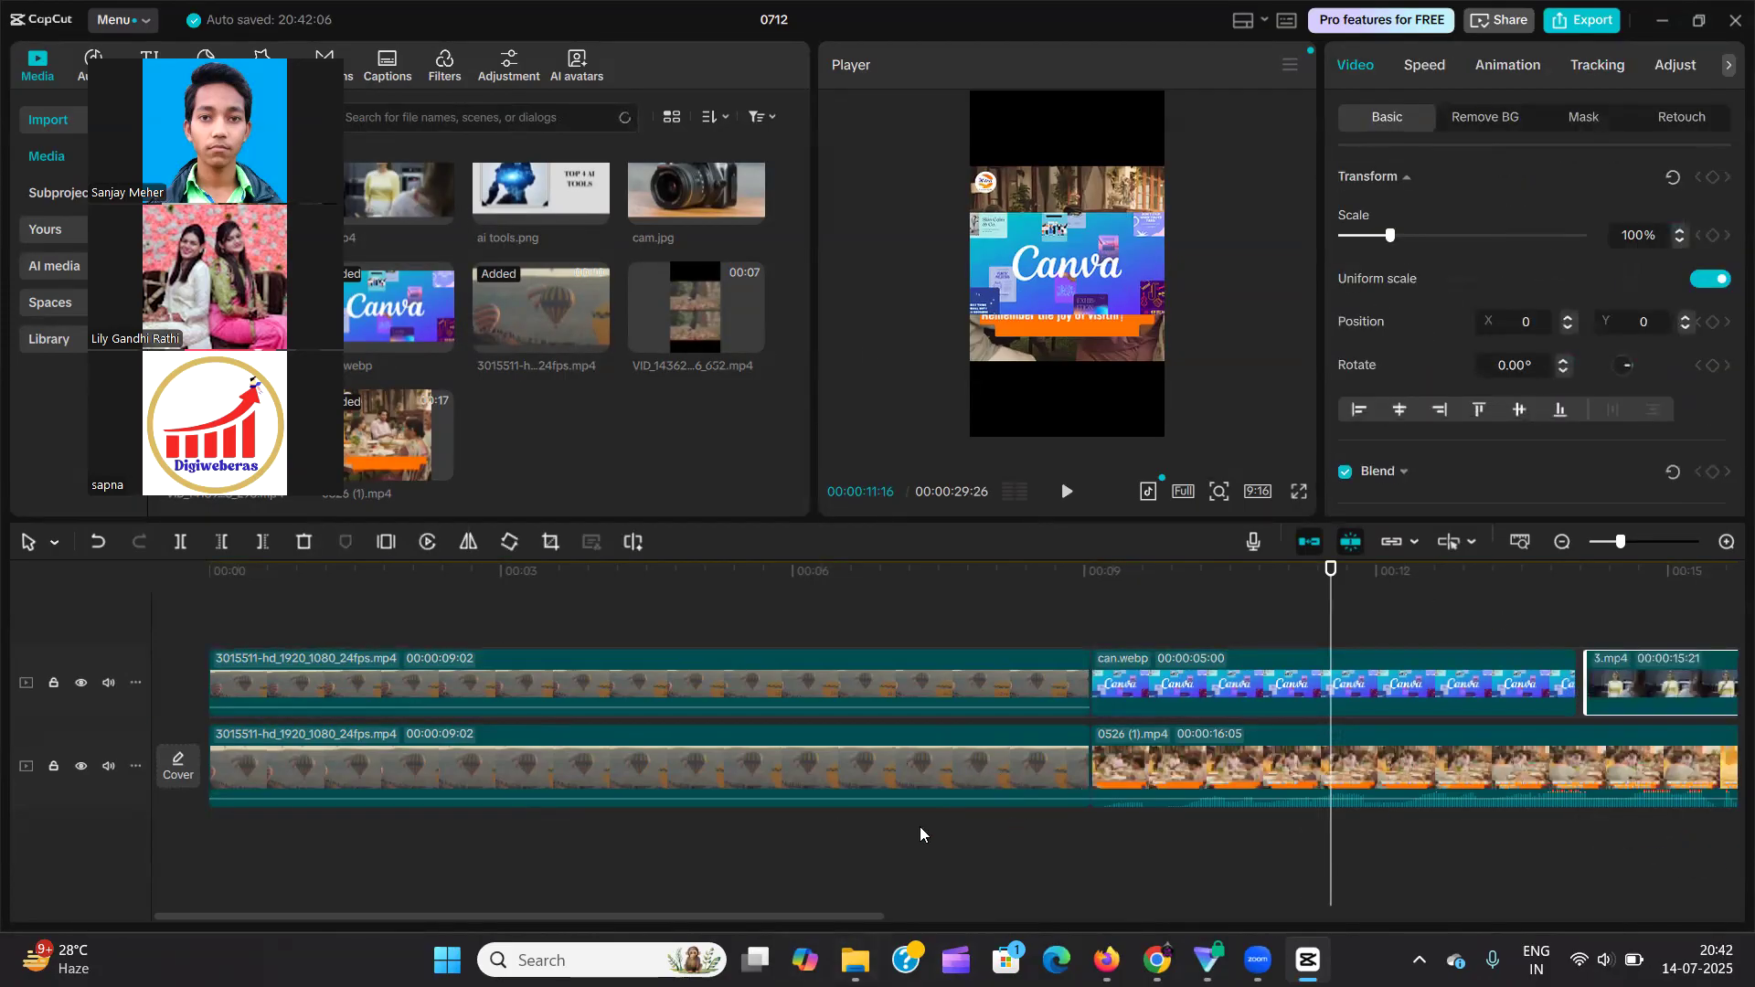
{"action": "left_click_drag", "start_coordinate": [694, 917], "coordinate": [1084, 928]}
Insert a freeze frame into the 3.mp4 clip at 00:00:18:09.
{"action": "left_click", "coordinate": [1144, 630]}
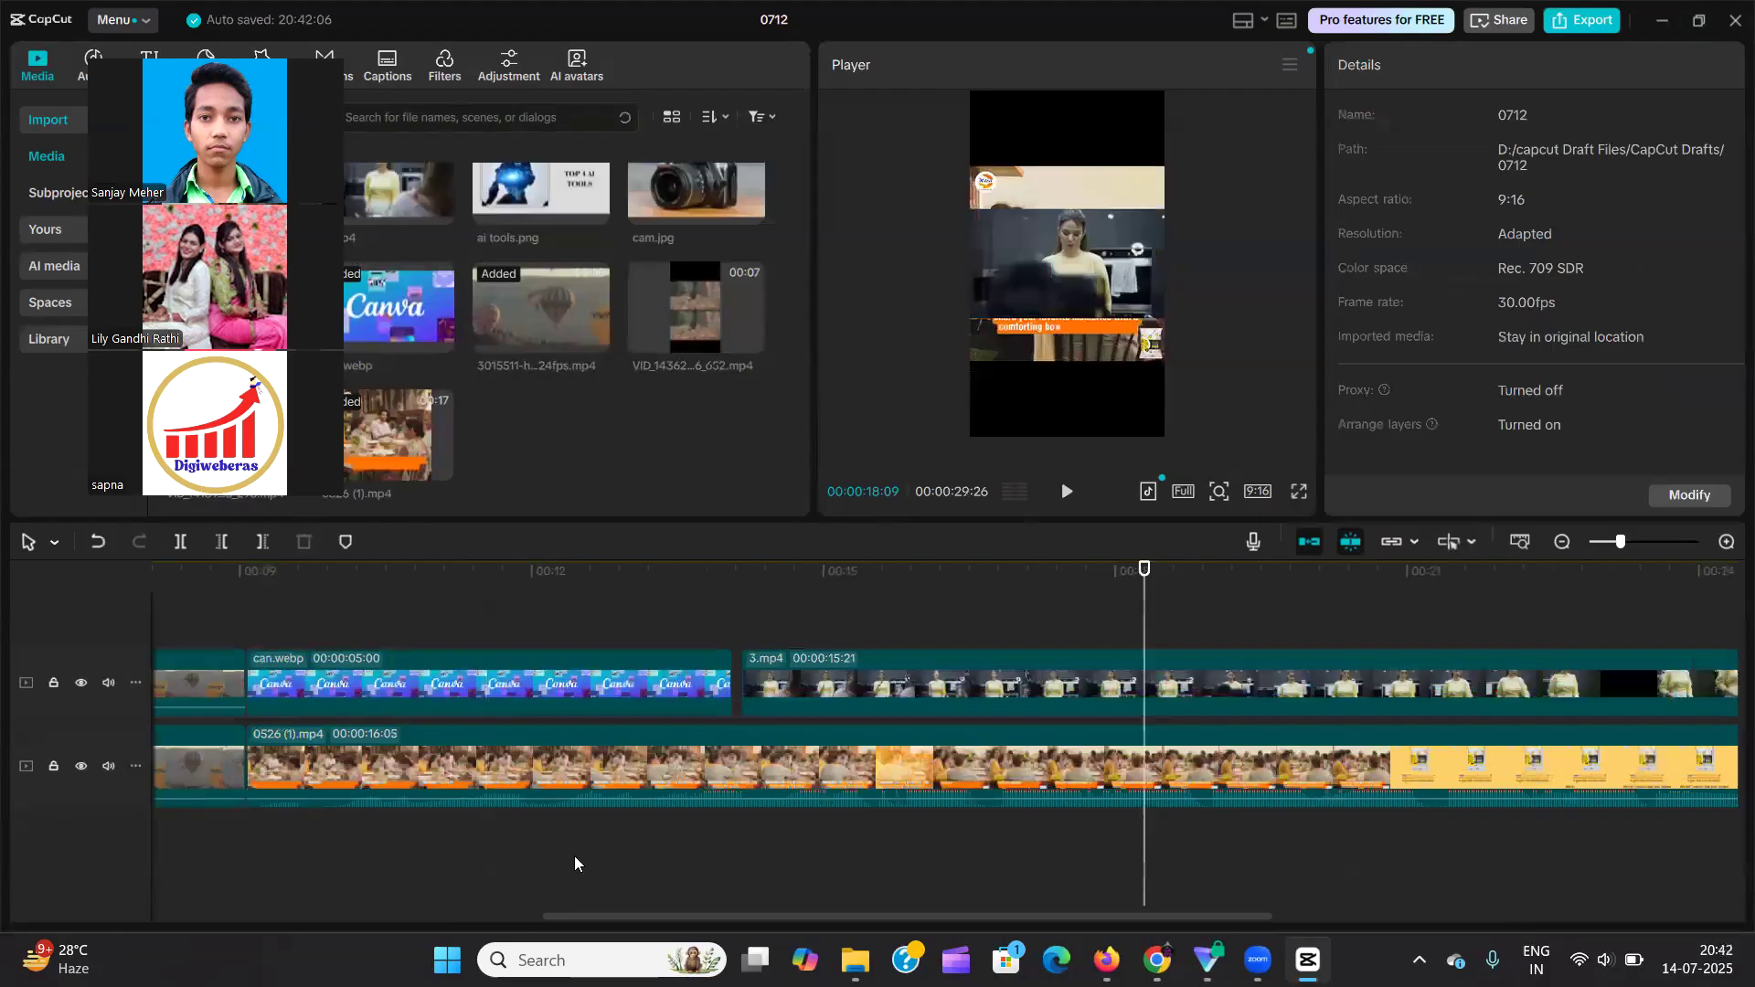
{"action": "left_click", "coordinate": [926, 688]}
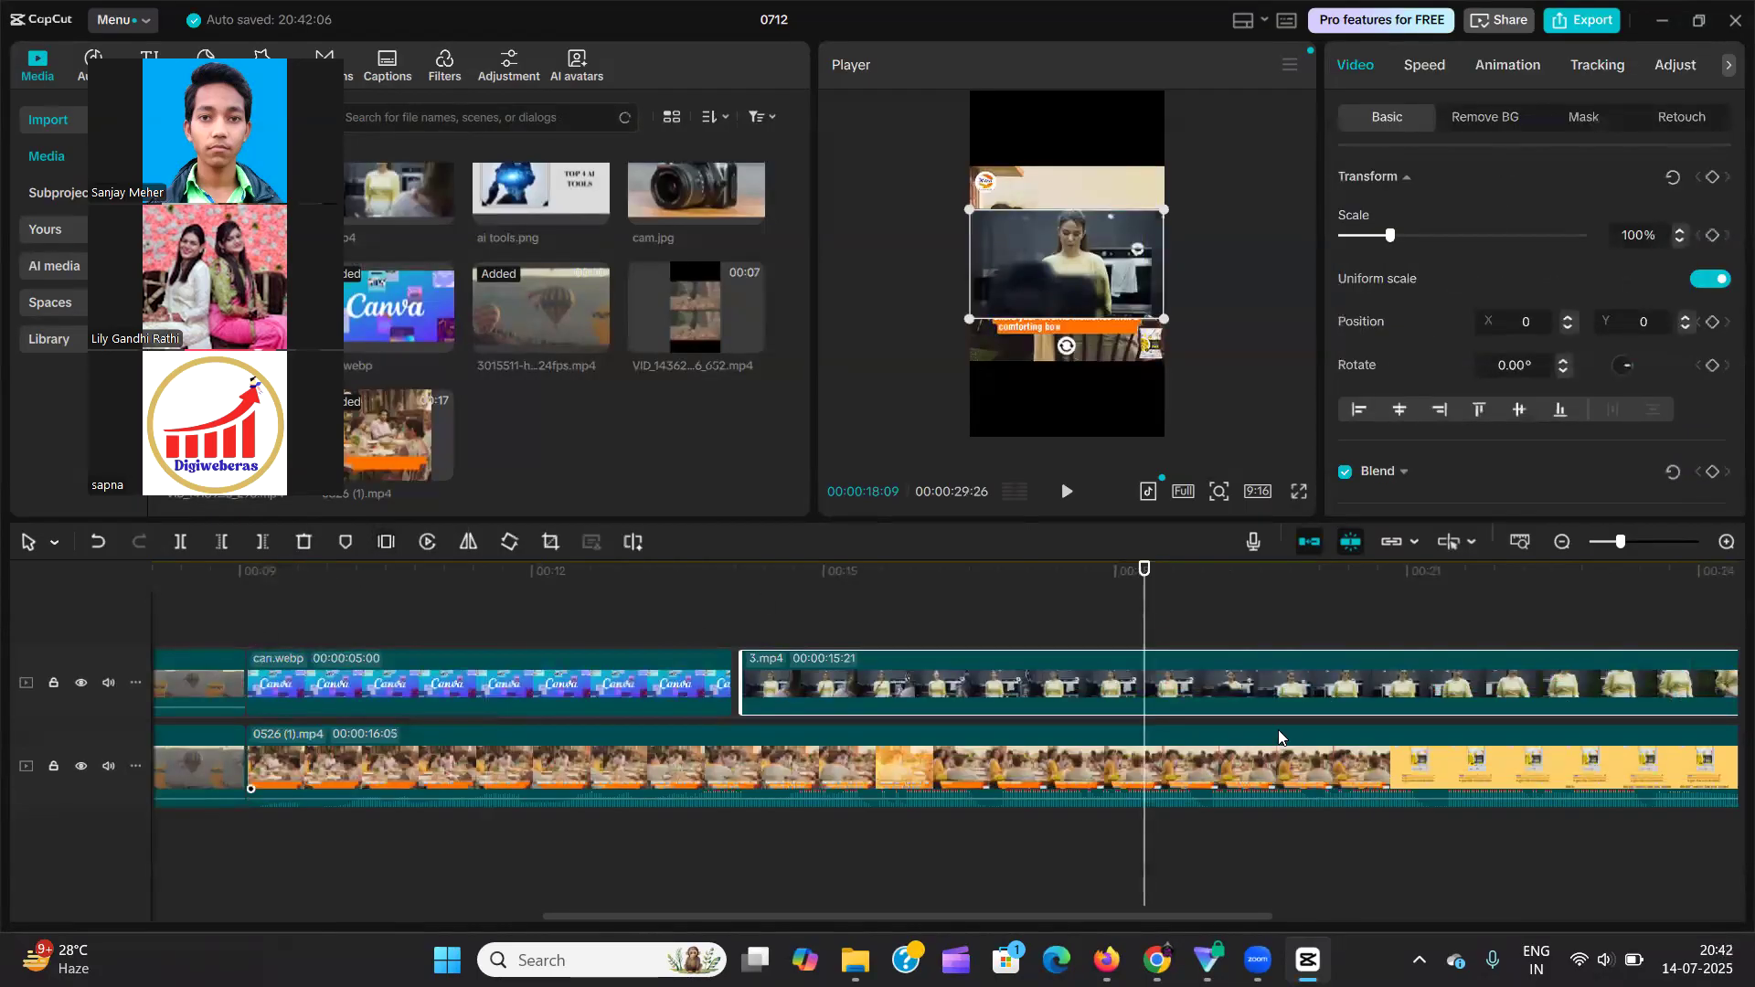
{"action": "left_click", "coordinate": [386, 541]}
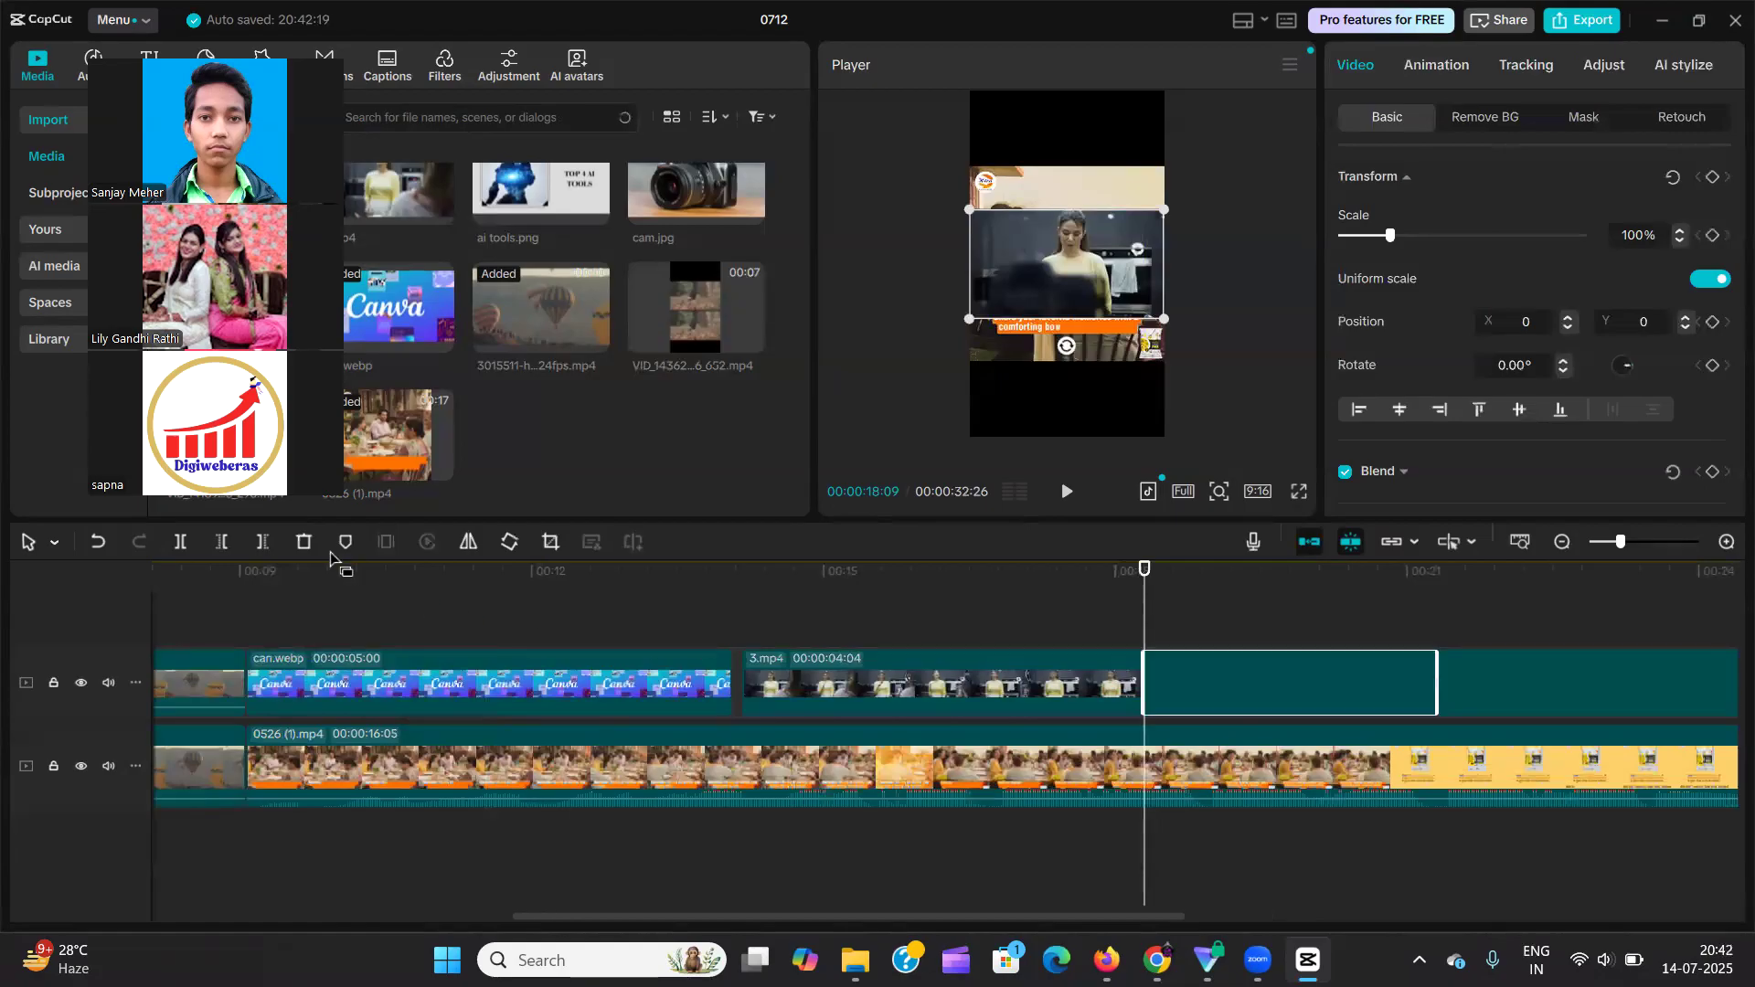
Position the playhead within the Freeze segment at 00:00:19:16 and set the project's aspect ratio to 16:9.
{"action": "left_click", "coordinate": [1267, 616]}
{"action": "left_click", "coordinate": [1261, 681]}
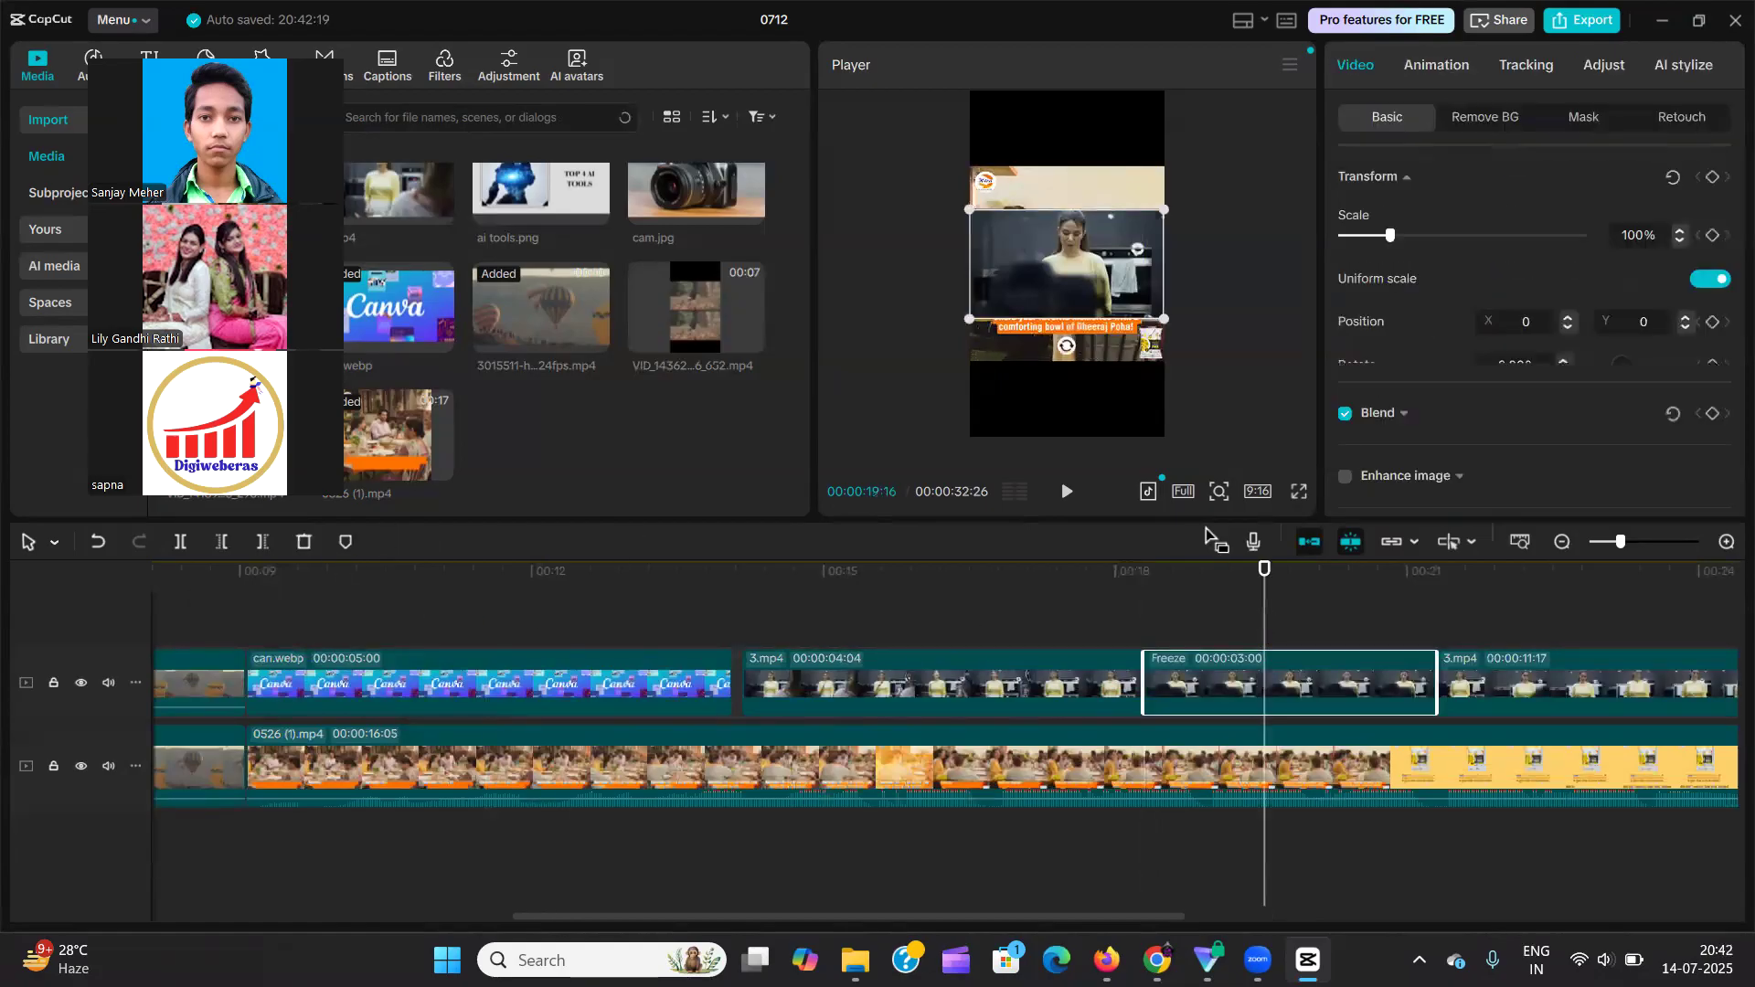
{"action": "left_click", "coordinate": [1261, 494]}
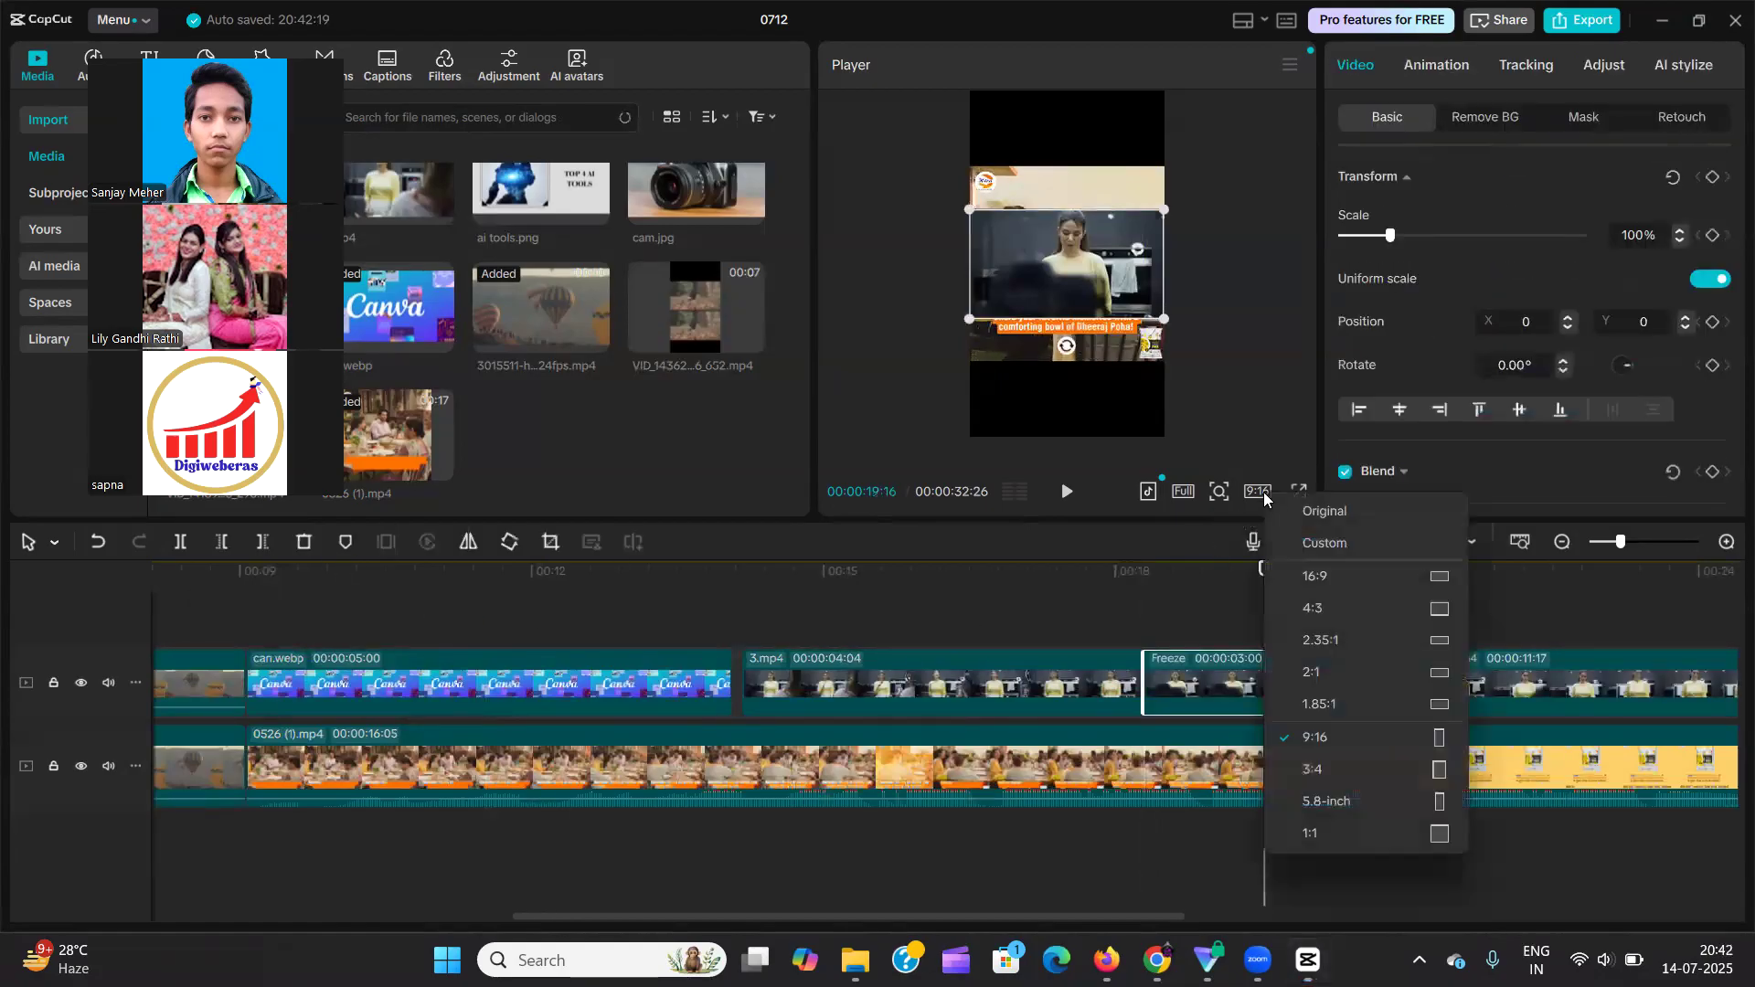
{"action": "left_click", "coordinate": [1297, 576]}
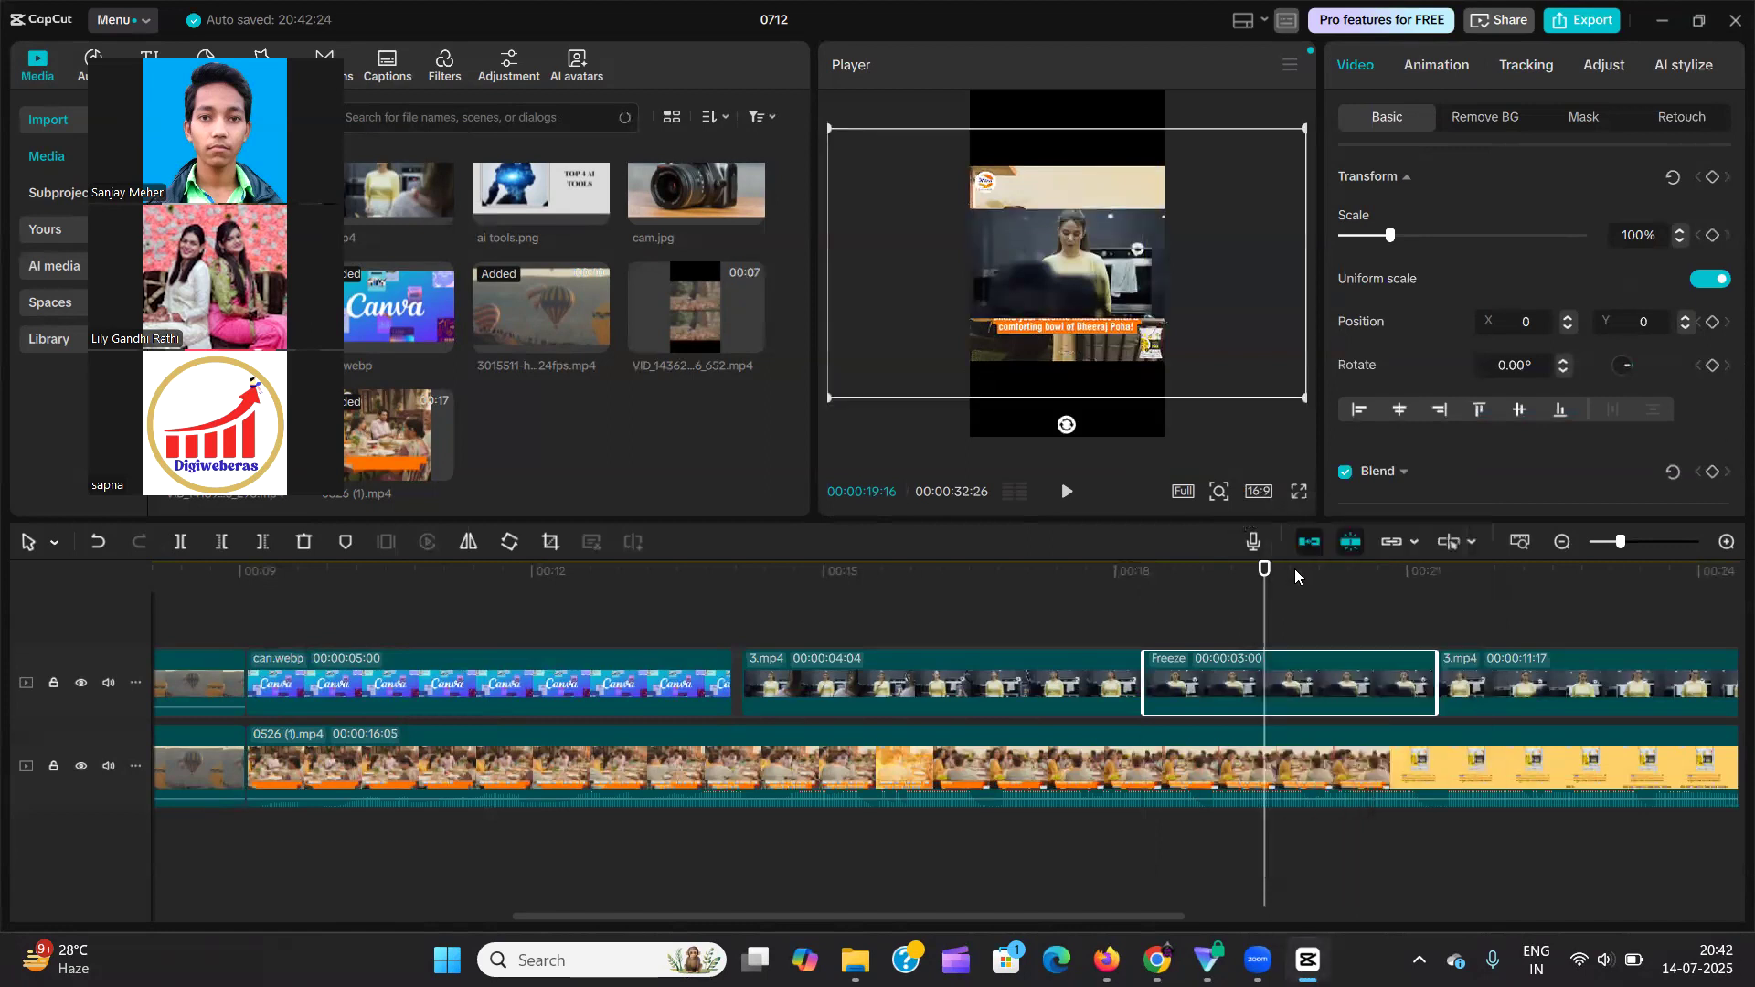
Enable AI effects for the Freeze segment and choose the Comics II effect.
{"action": "left_click", "coordinate": [1680, 64]}
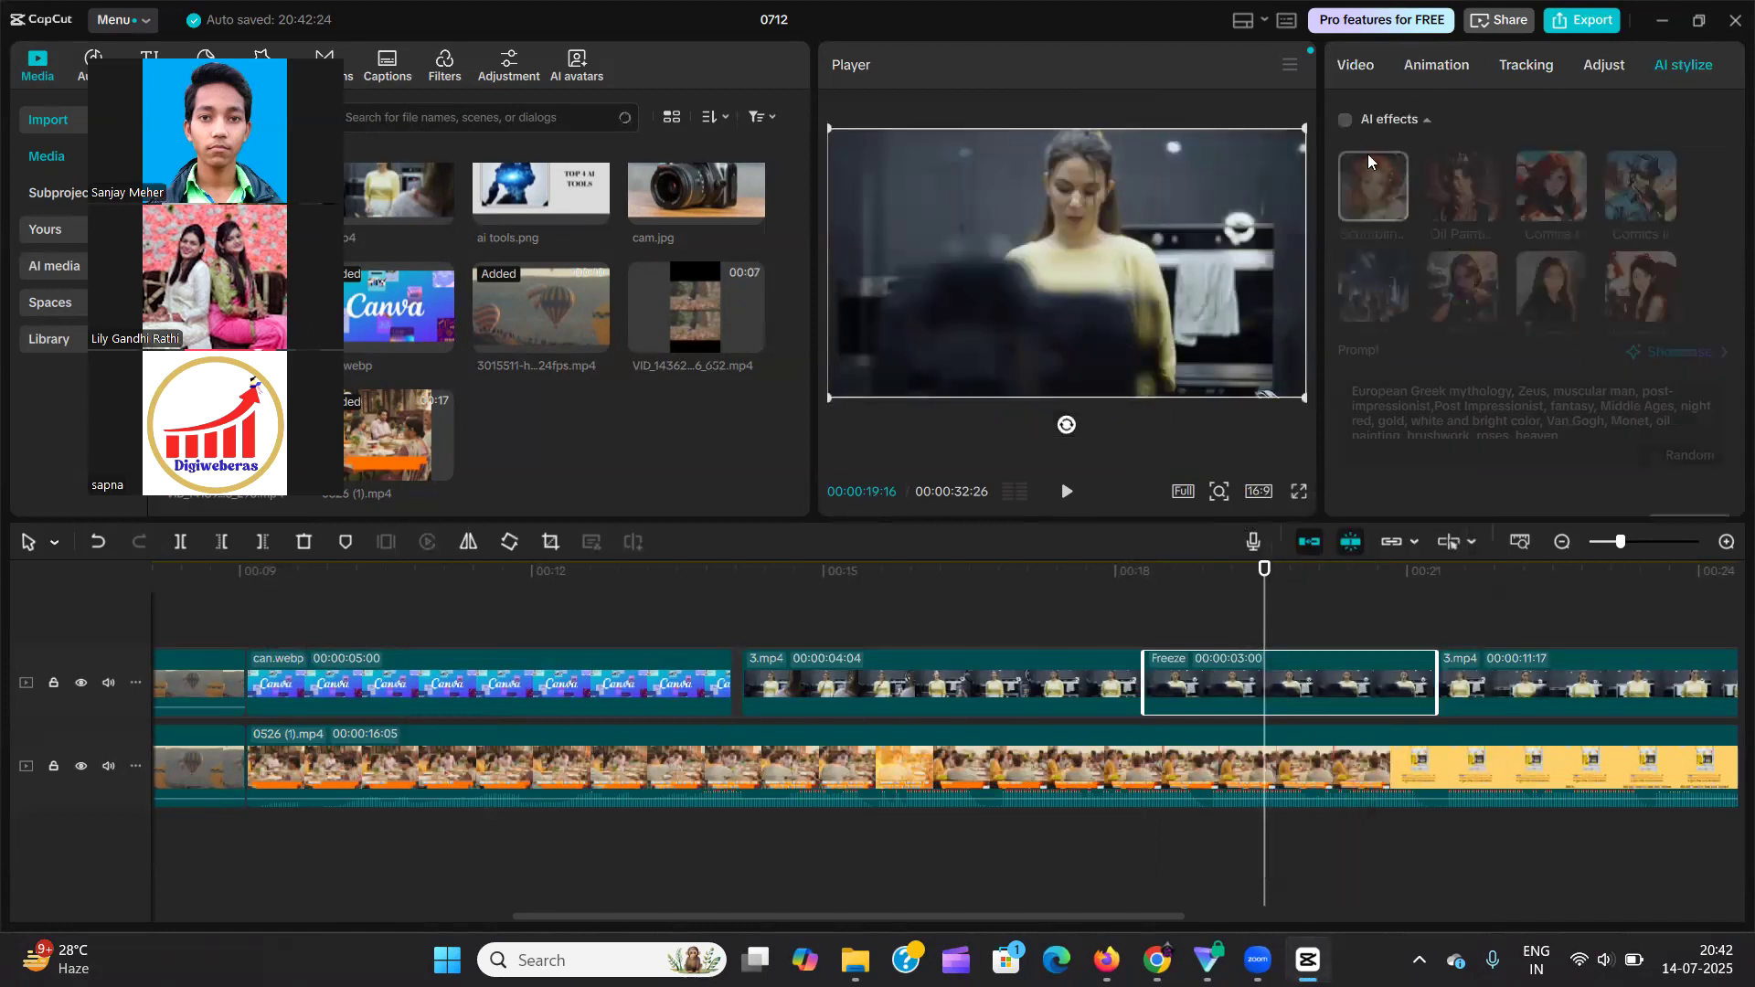
{"action": "left_click", "coordinate": [1343, 121]}
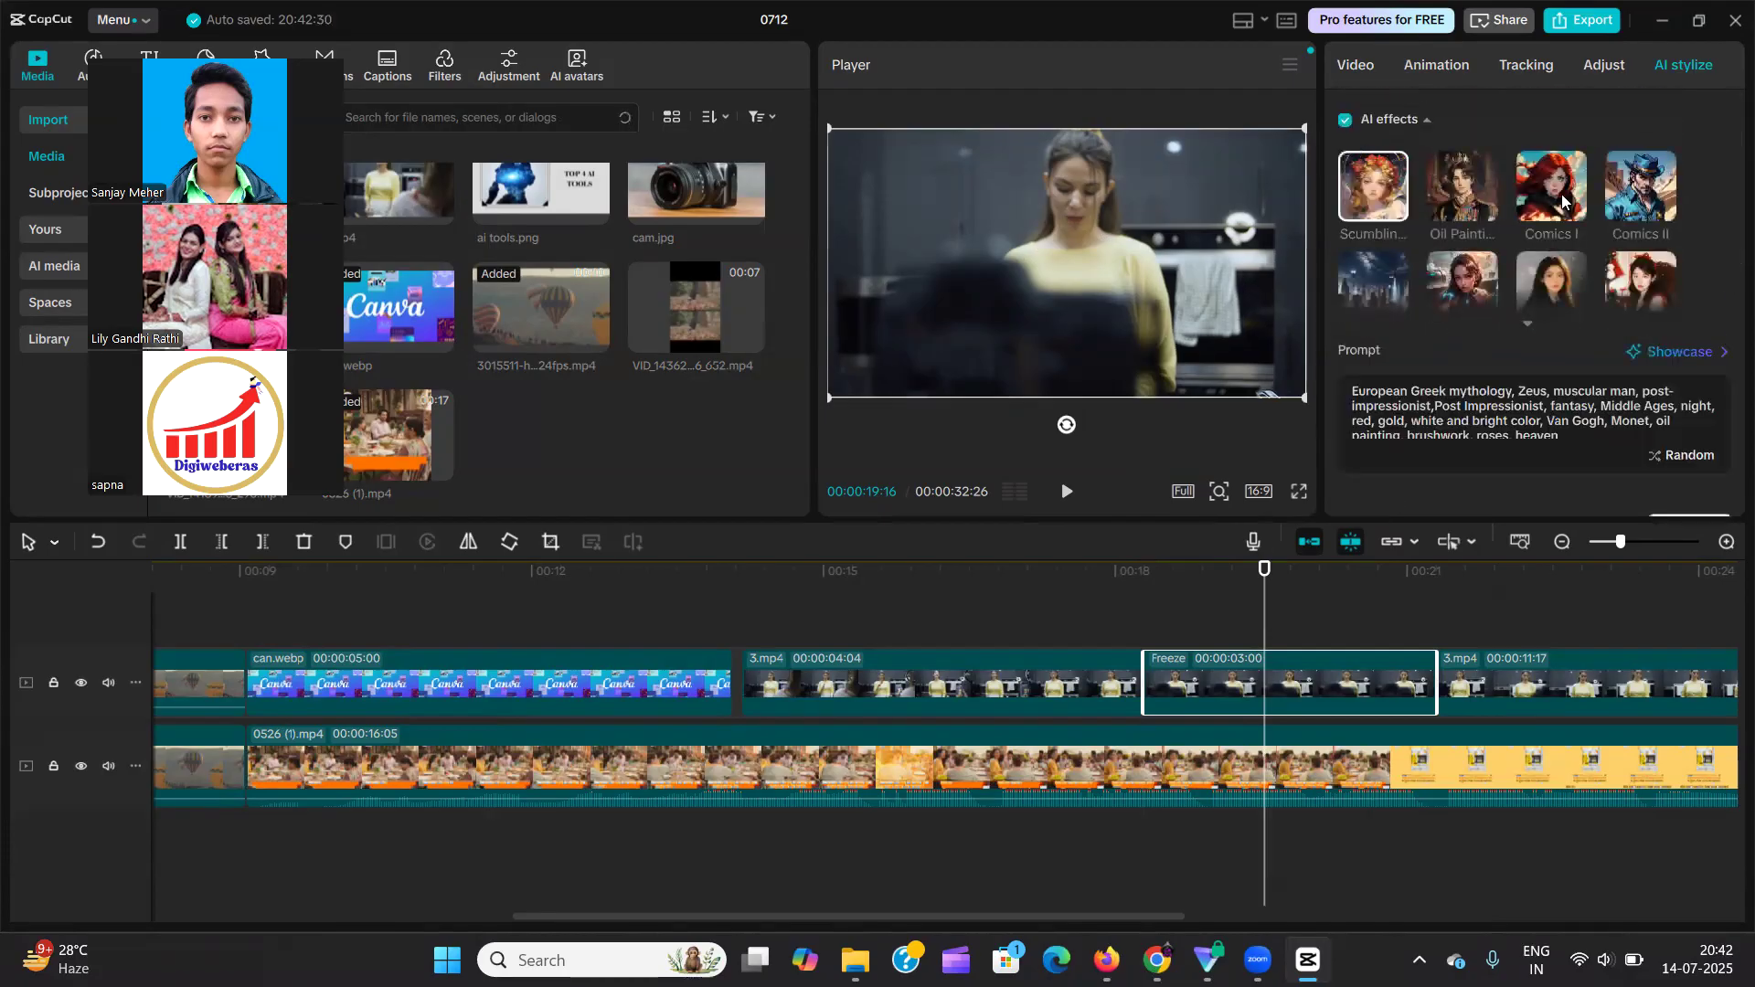
{"action": "left_click", "coordinate": [1625, 195]}
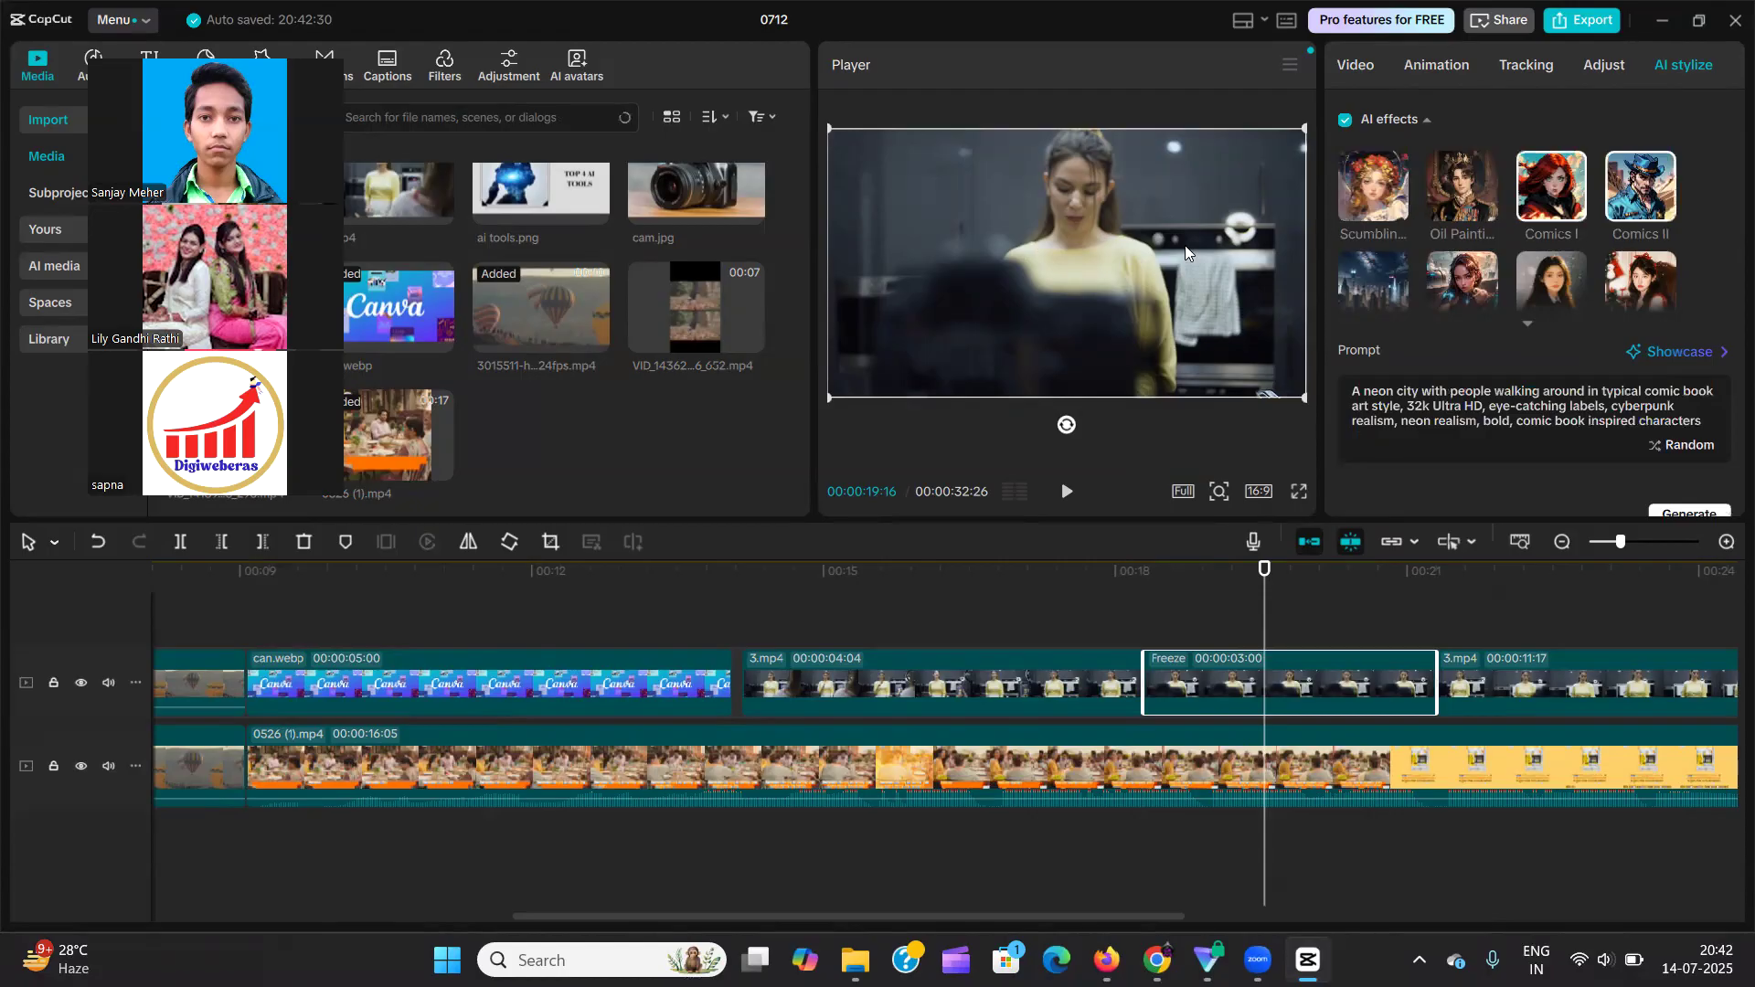
Enable the Style option for the Freeze segment, acknowledge the notice, try the Cyber Future style and dismiss the Pro offer.
{"action": "scroll", "coordinate": [1535, 352], "scroll_direction": "down", "scroll_amount": 3}
{"action": "scroll", "coordinate": [1536, 352], "scroll_direction": "down", "scroll_amount": 4}
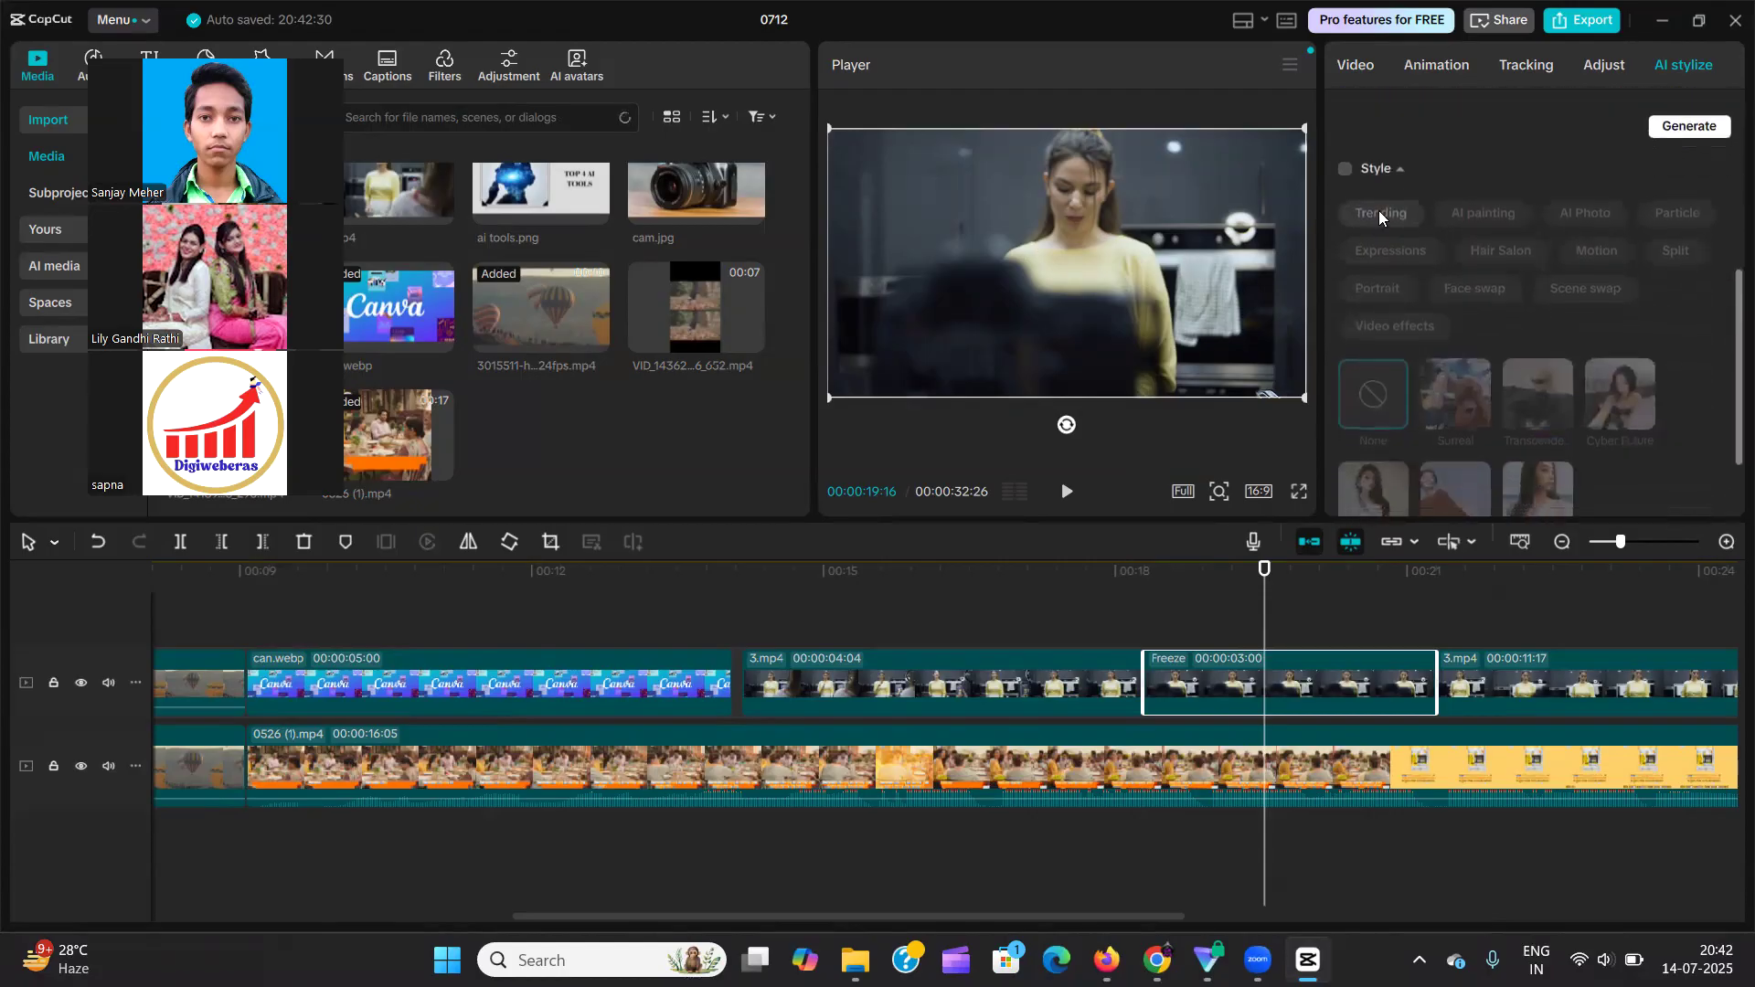
{"action": "left_click", "coordinate": [1346, 170]}
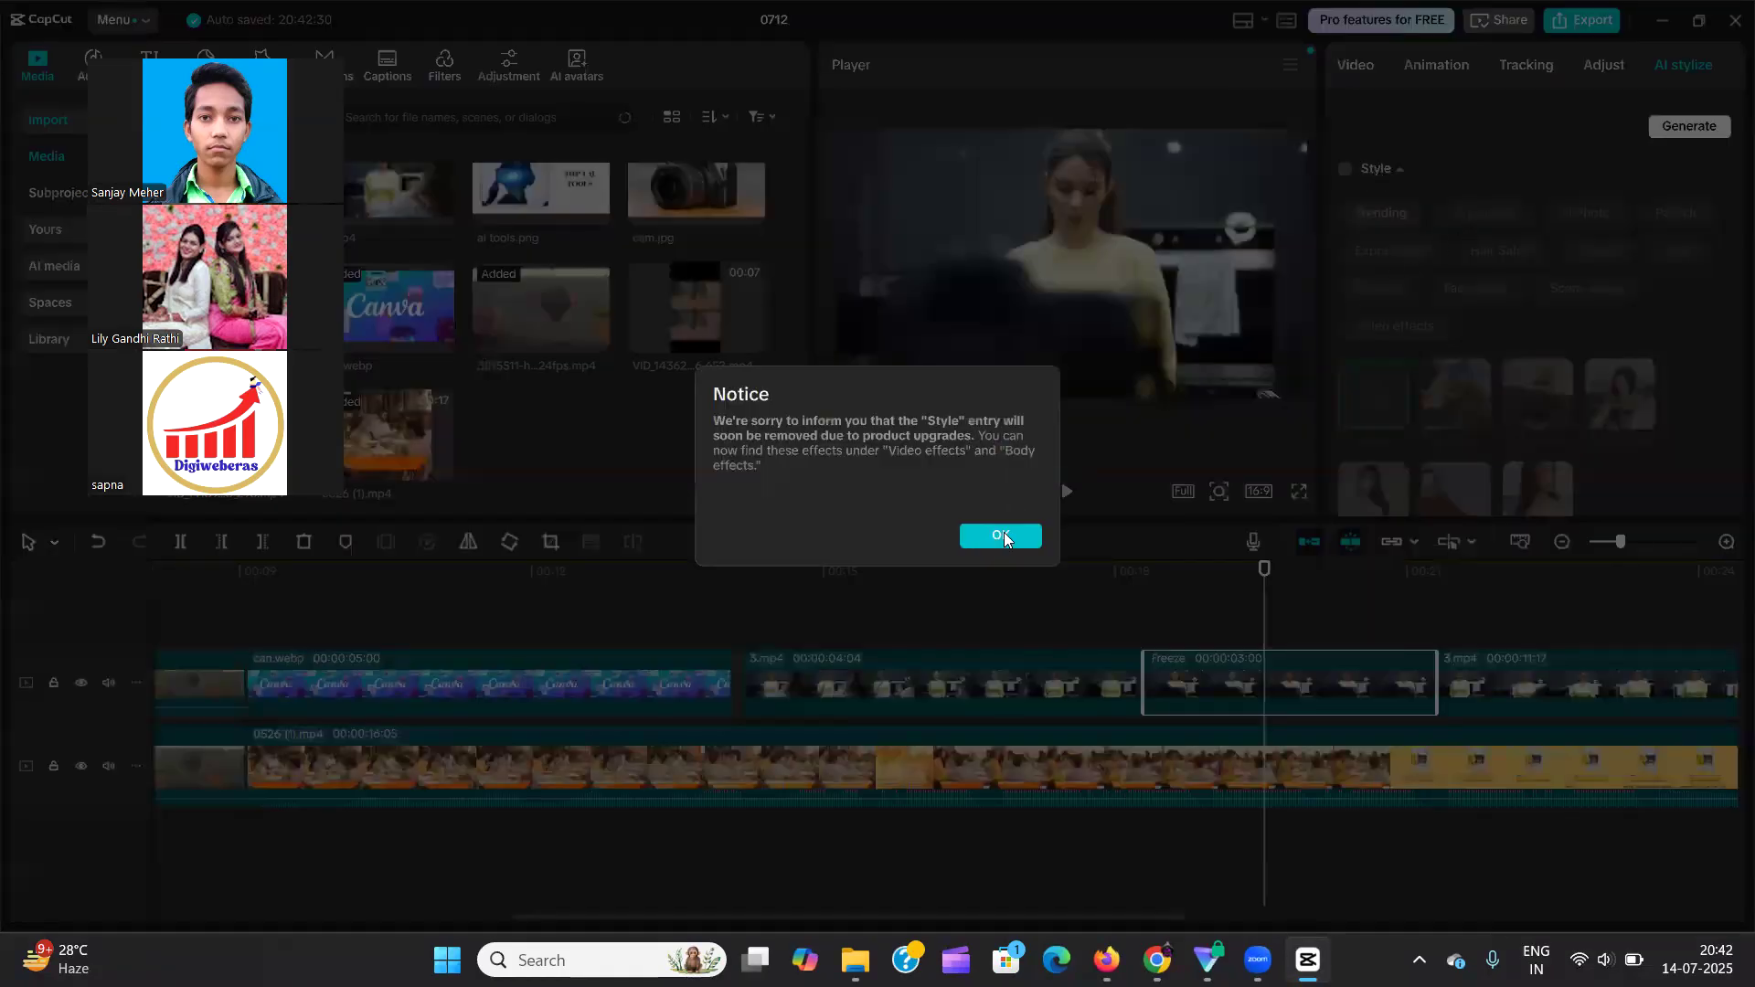
{"action": "left_click", "coordinate": [1004, 532]}
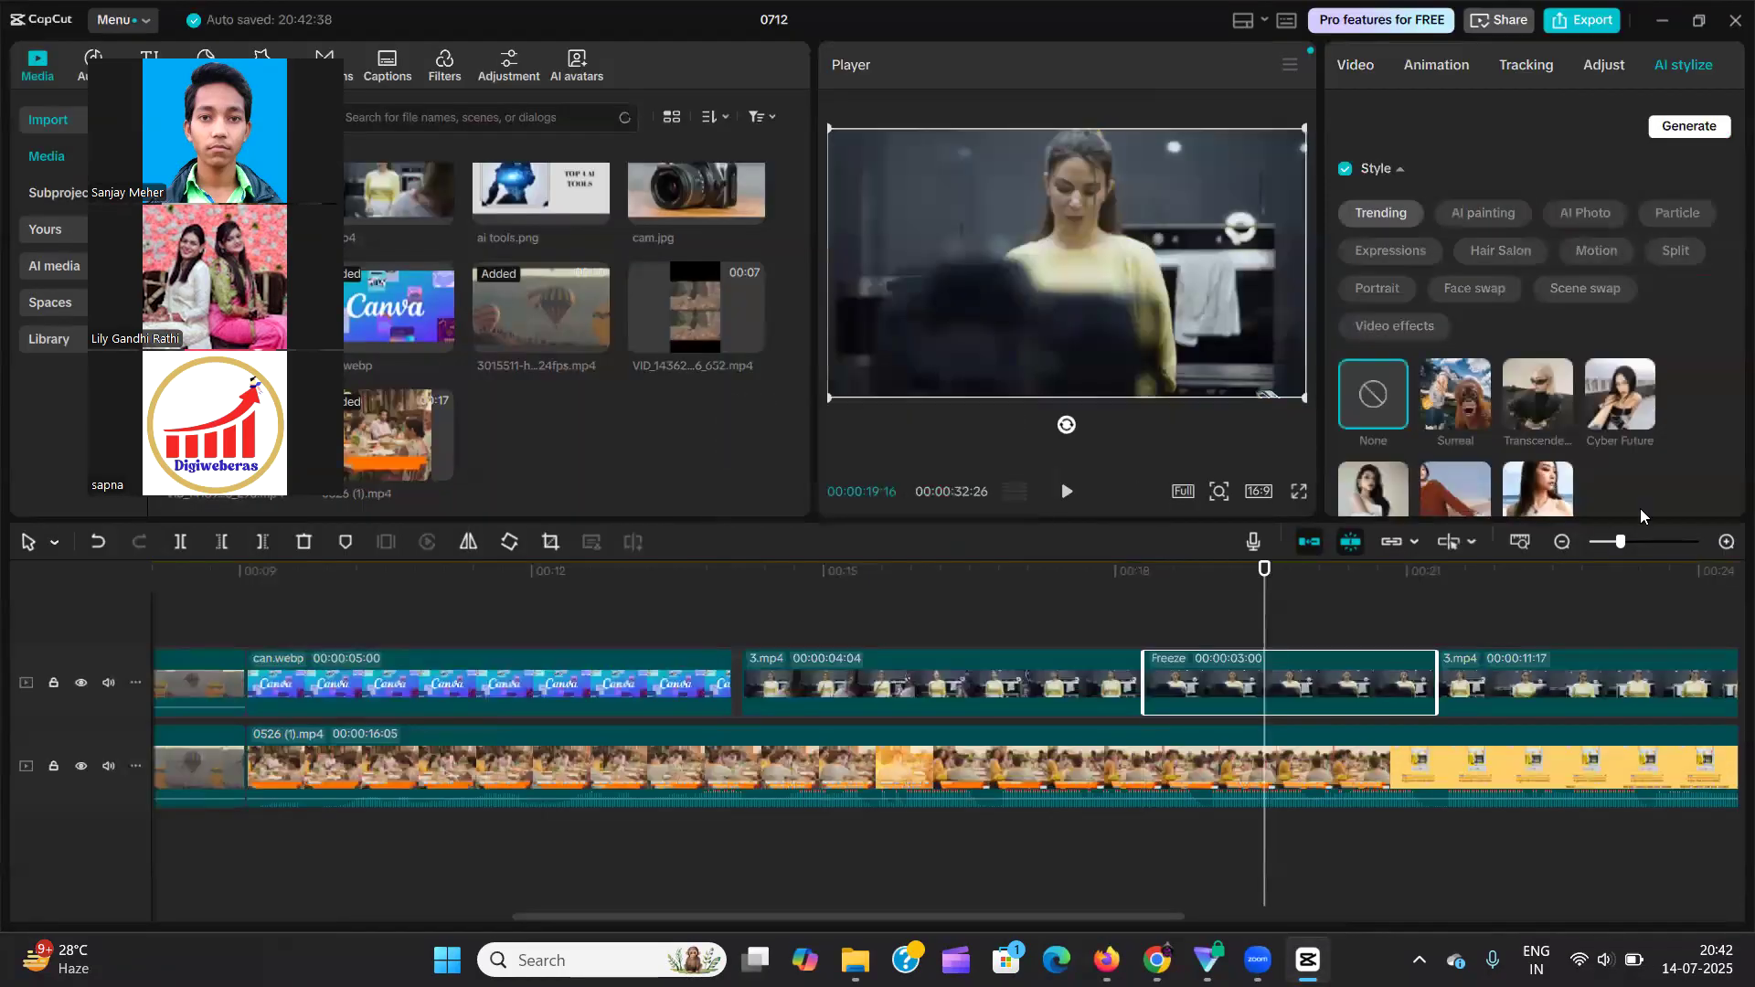
{"action": "left_click", "coordinate": [1620, 397]}
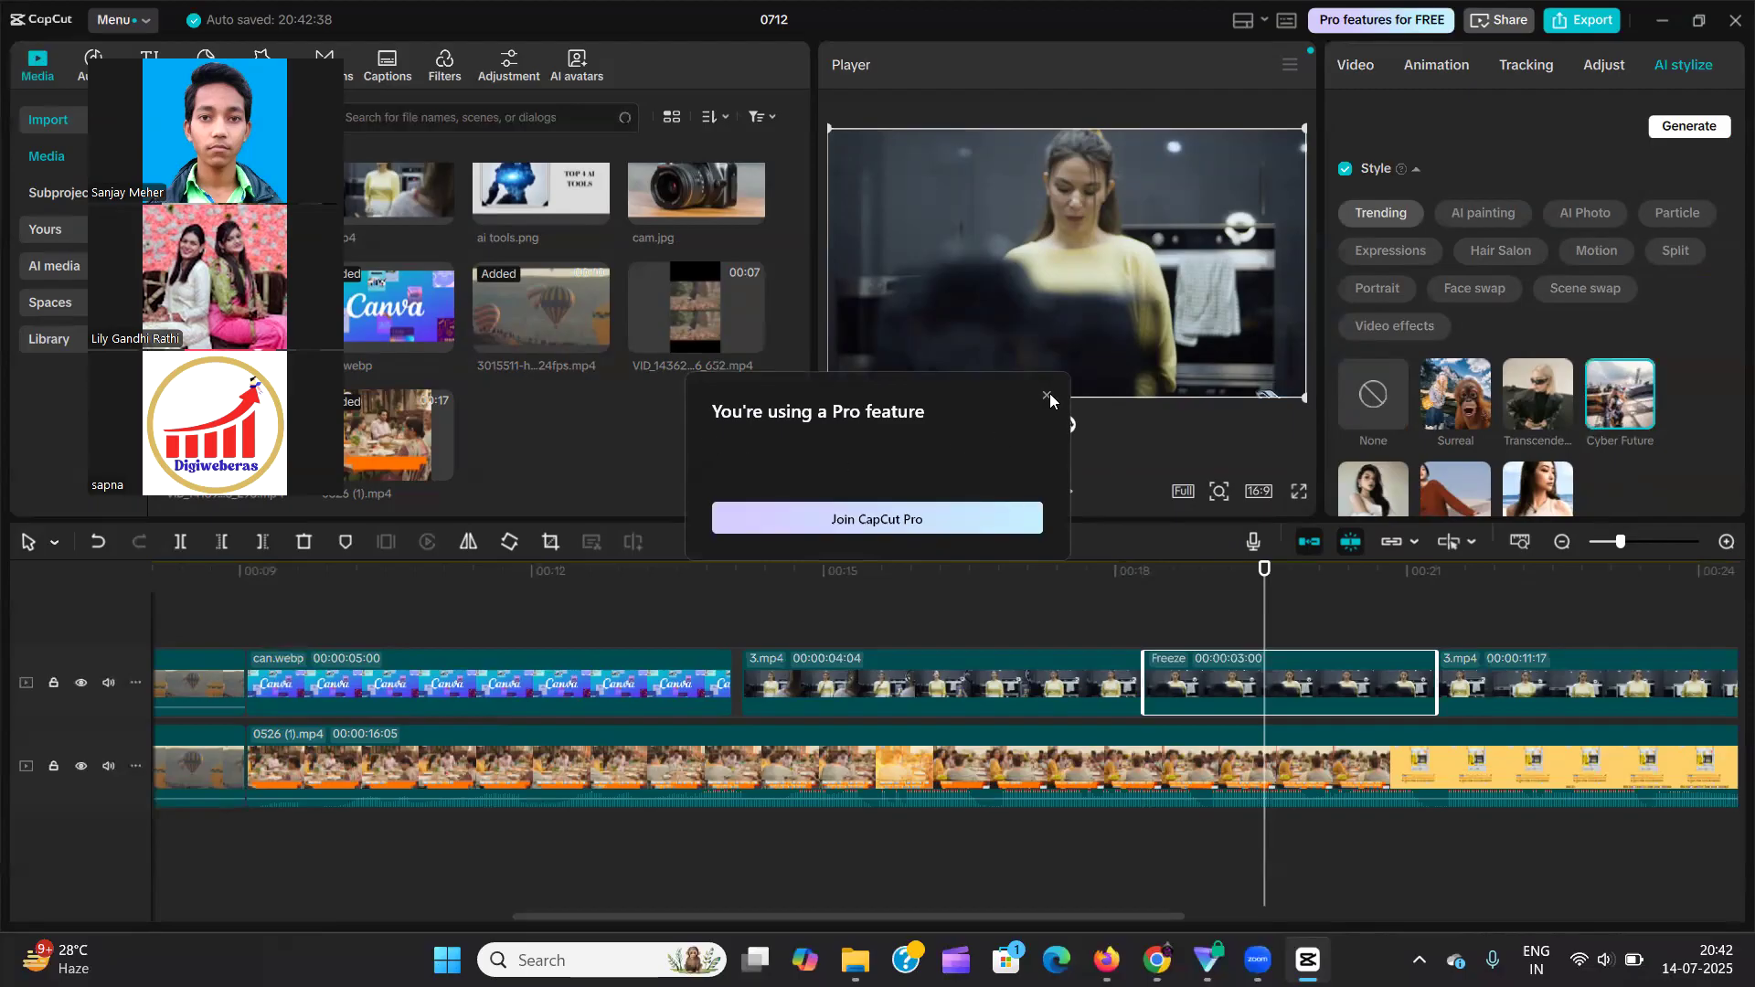
{"action": "left_click", "coordinate": [1047, 396]}
Look over the Trending styles and the Tracking options for the Freeze segment, ending on its basic Video settings.
{"action": "scroll", "coordinate": [1568, 392], "scroll_direction": "down", "scroll_amount": 2}
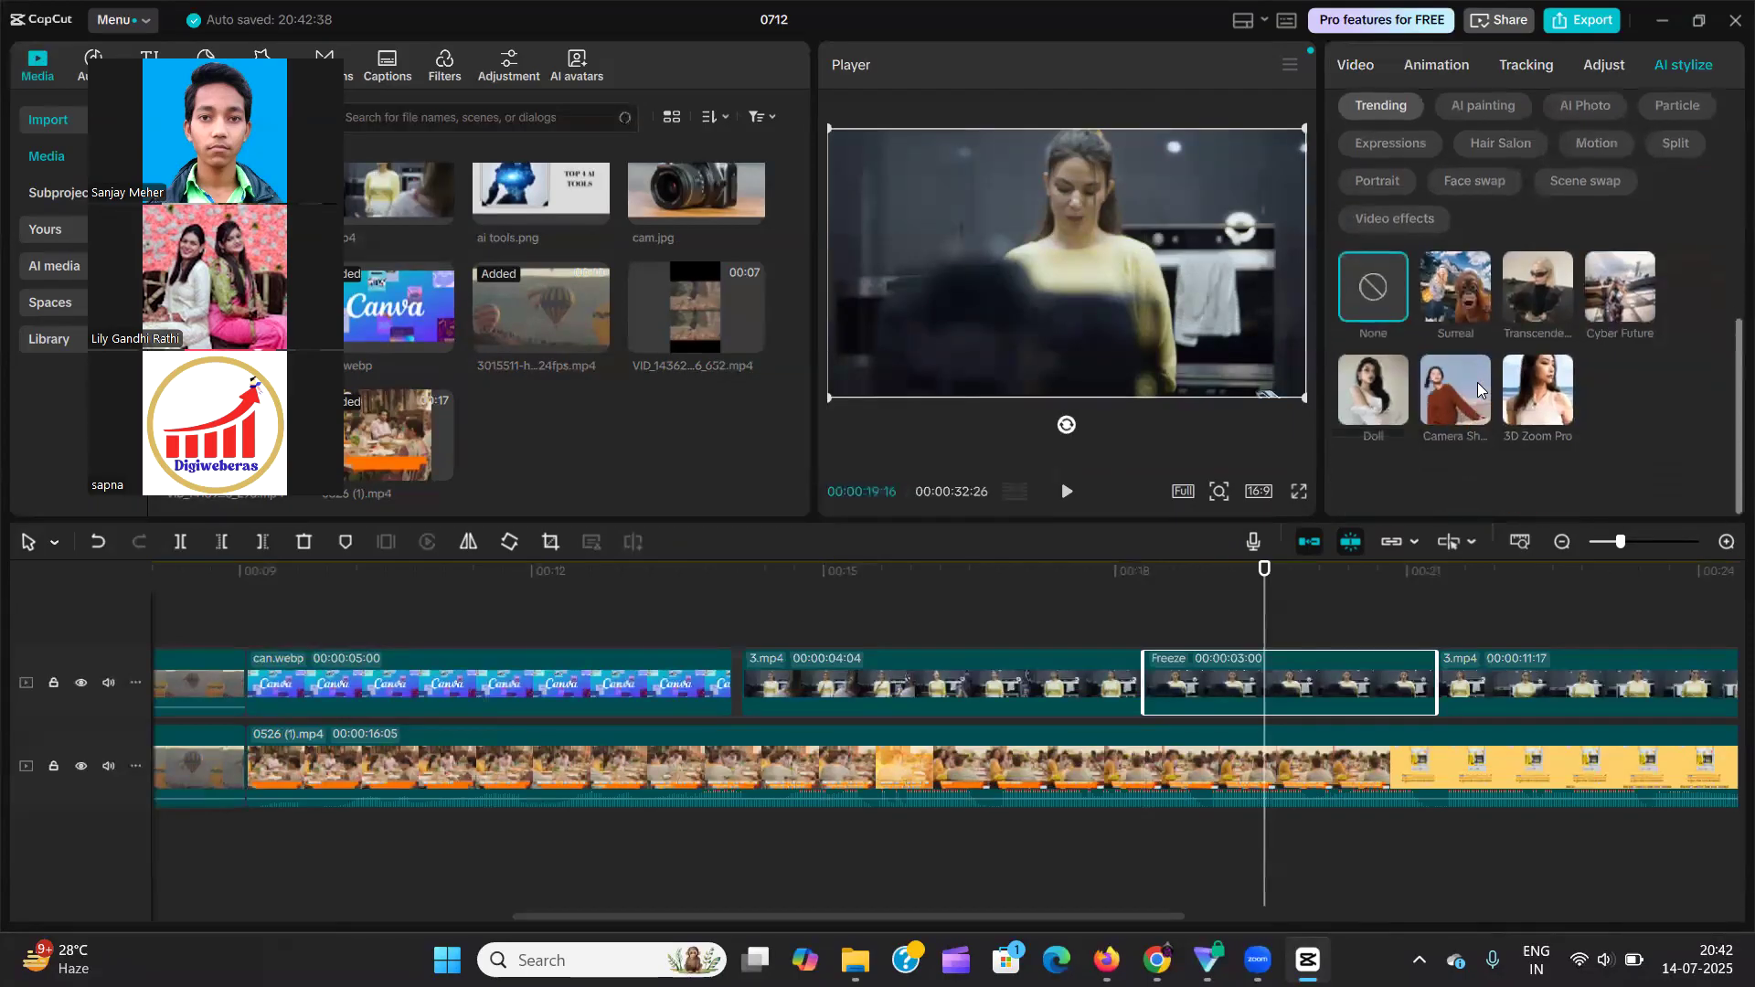
{"action": "scroll", "coordinate": [1573, 389], "scroll_direction": "up", "scroll_amount": 2}
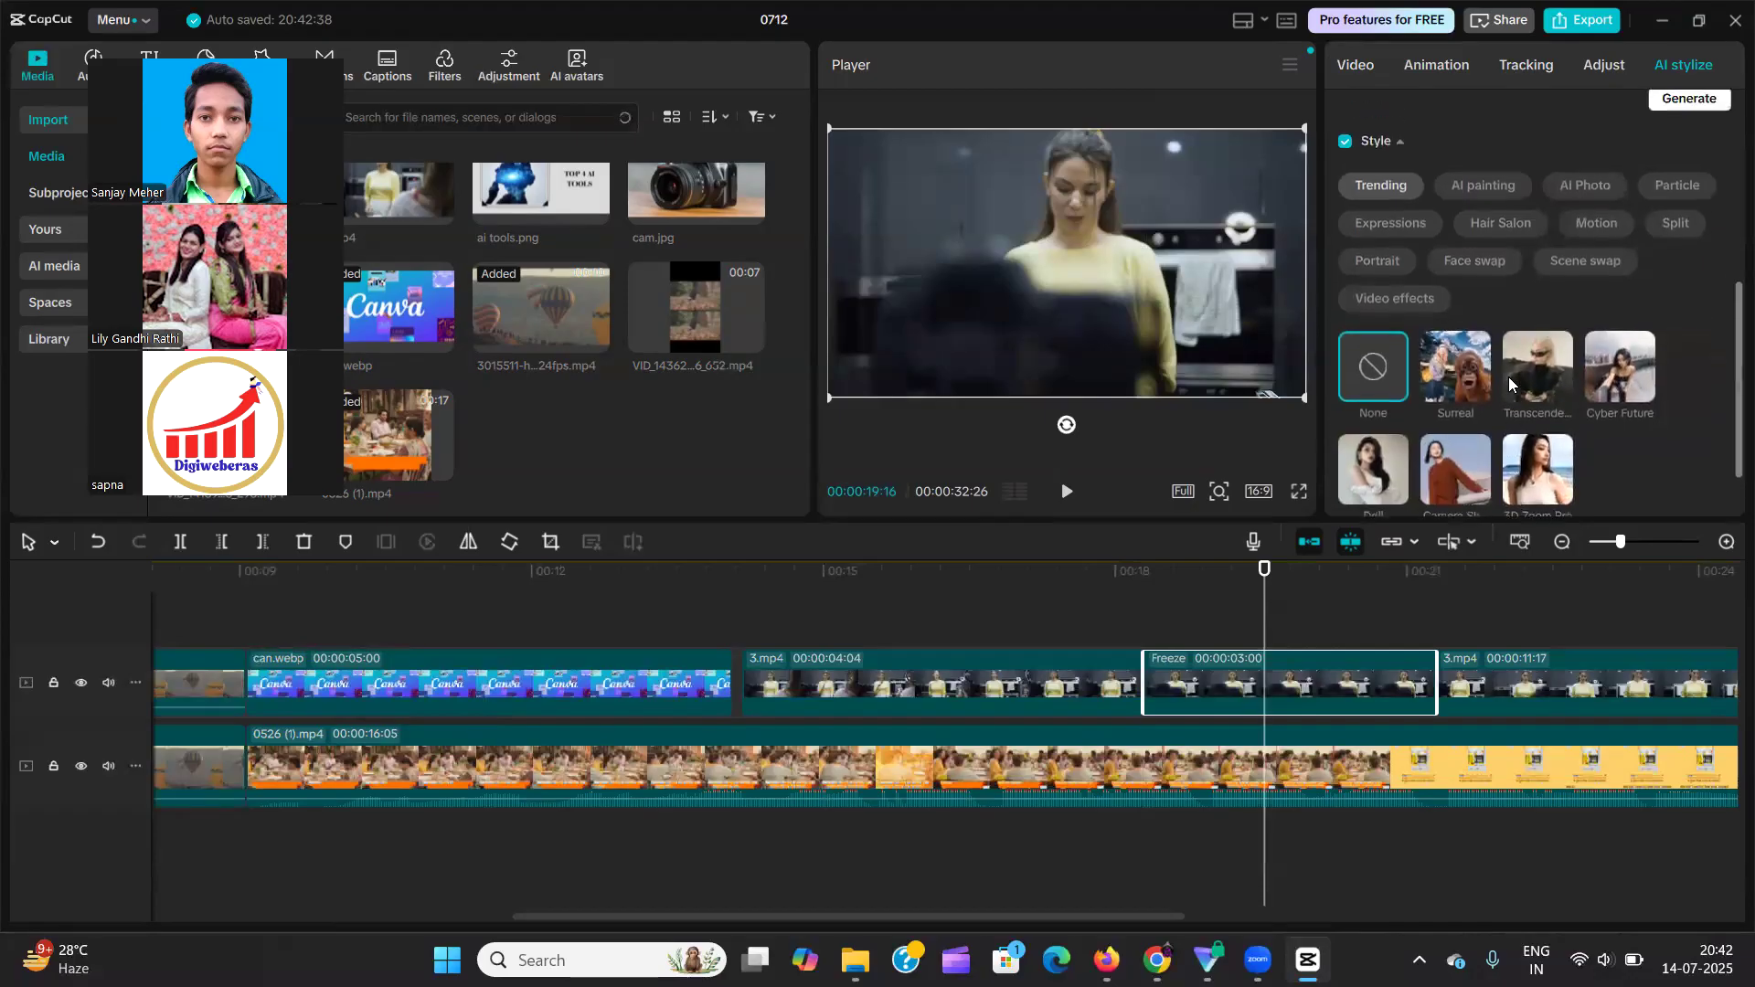
{"action": "scroll", "coordinate": [1581, 373], "scroll_direction": "down", "scroll_amount": 5}
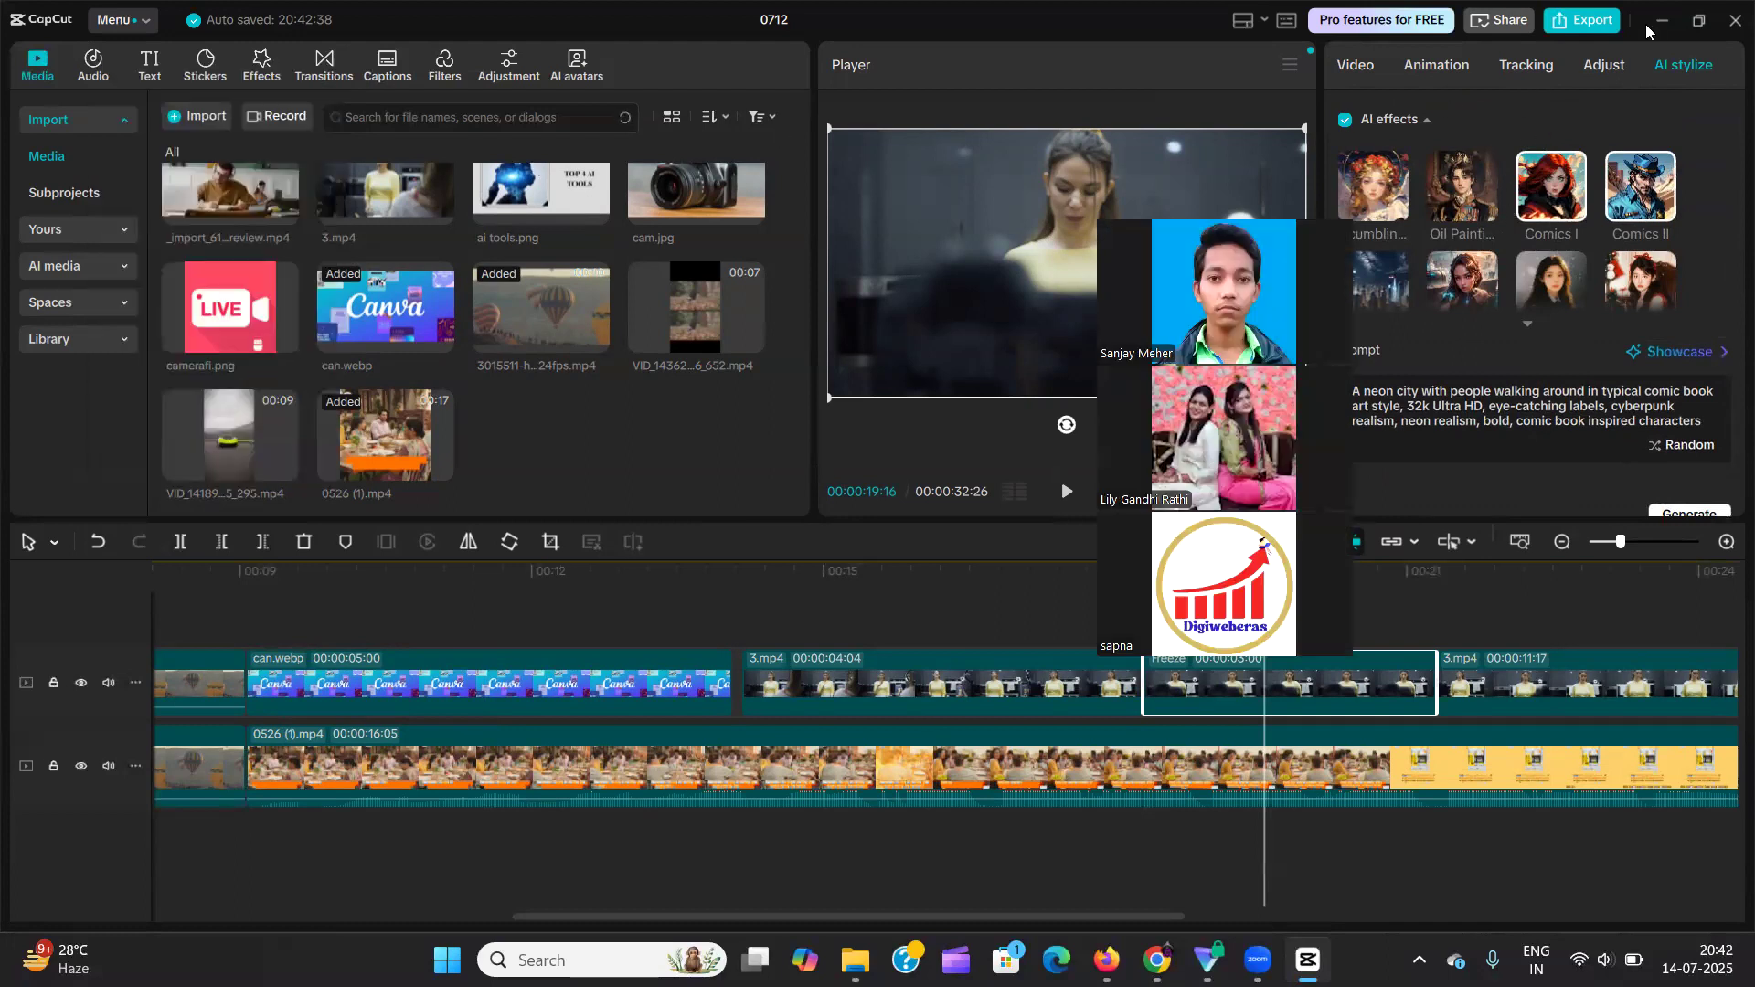
{"action": "left_click", "coordinate": [1528, 67]}
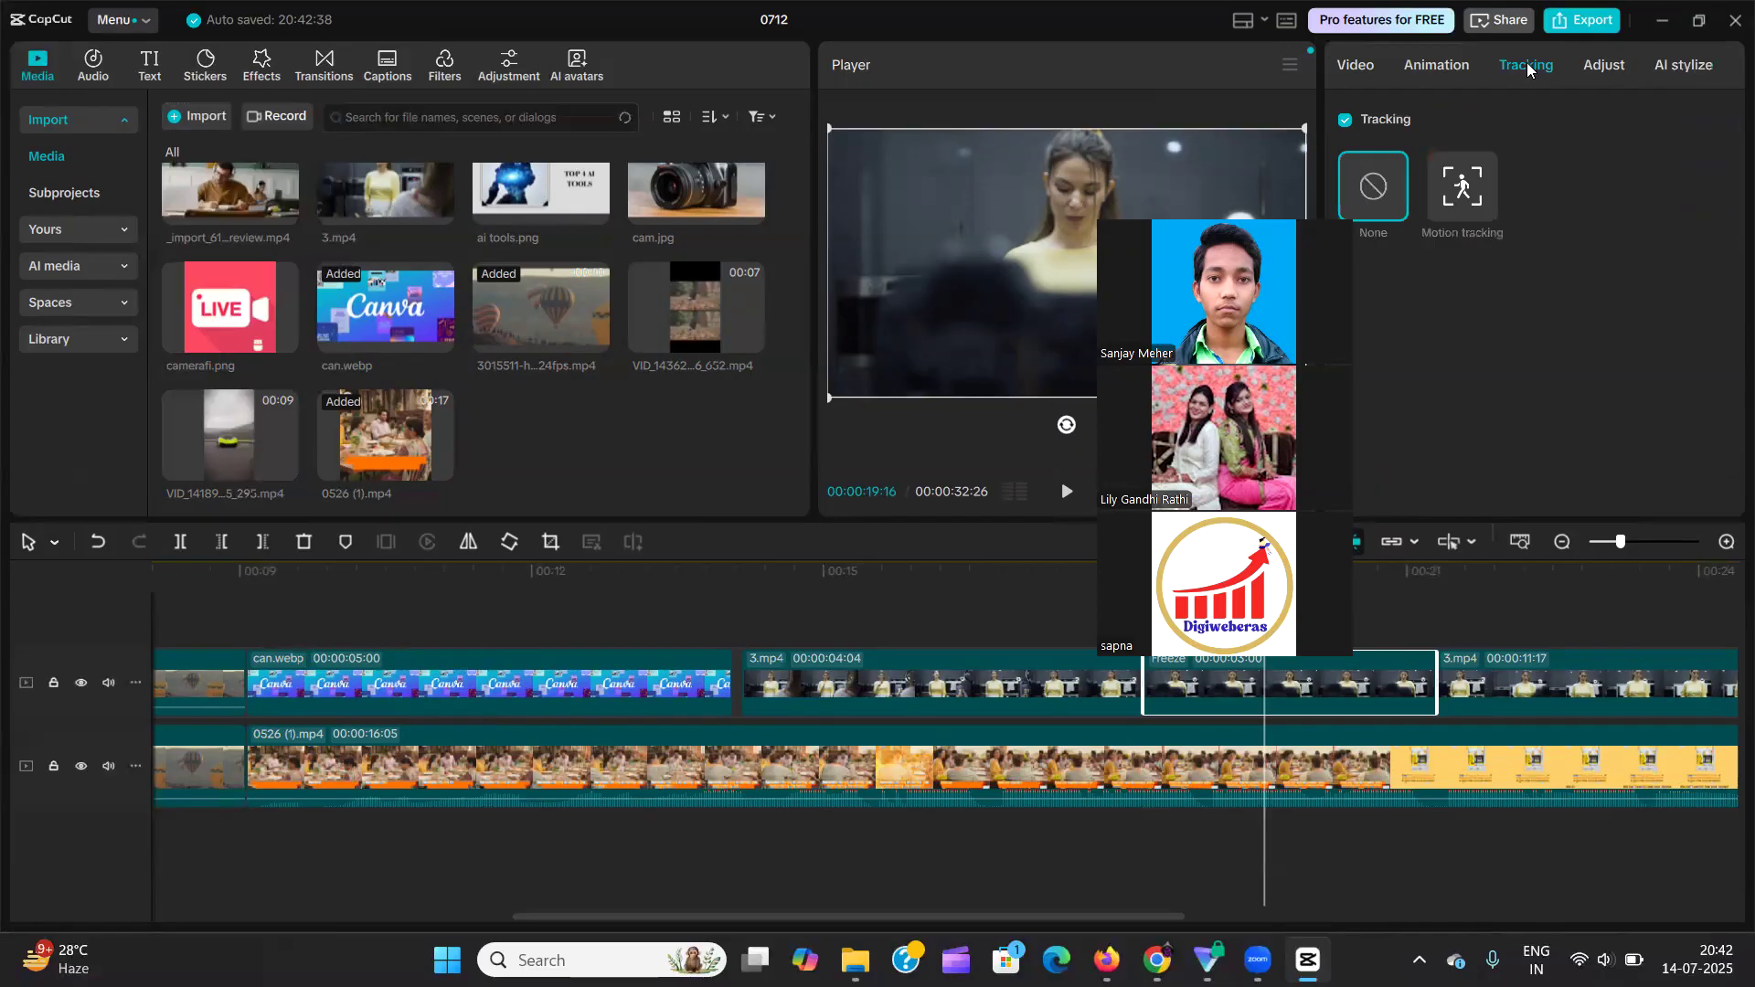
{"action": "left_click", "coordinate": [1357, 66]}
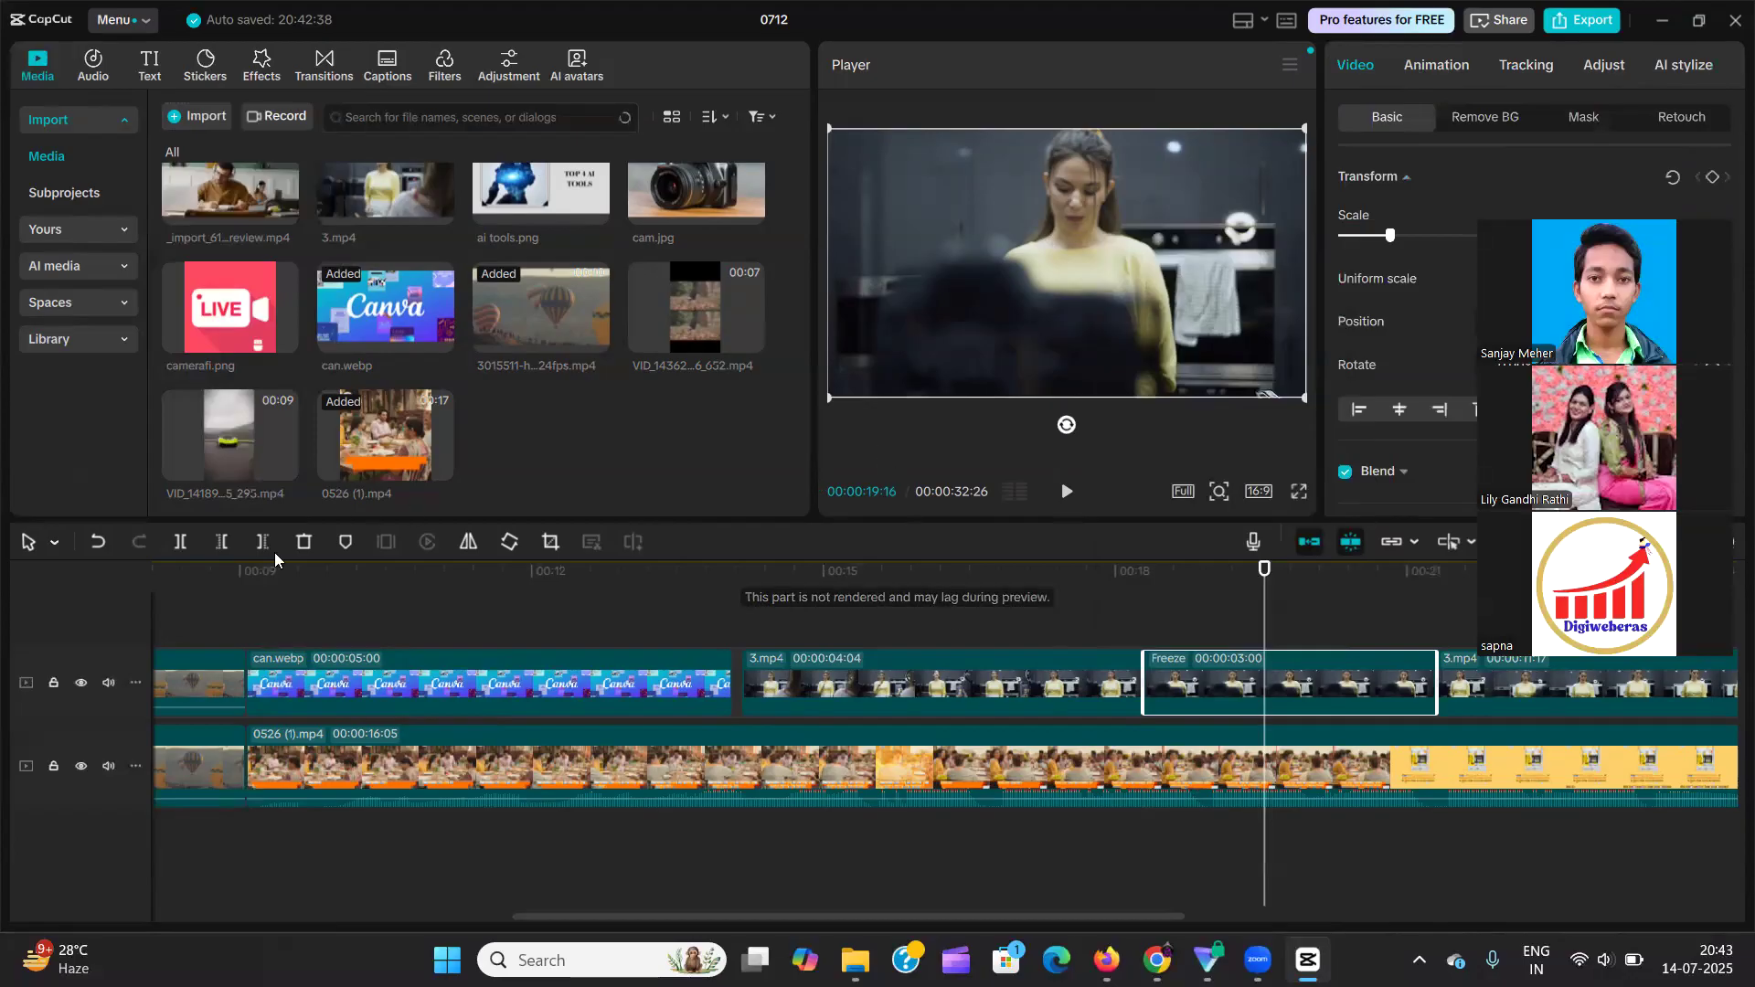
Delete the can.webp, 3.mp4, Freeze and 0526 (1) clips together, keeping only the two balloon clips on the timeline.
{"action": "left_click", "coordinate": [228, 613]}
{"action": "left_click_drag", "start_coordinate": [266, 603], "coordinate": [1614, 812]}
{"action": "key", "text": "Delete"}
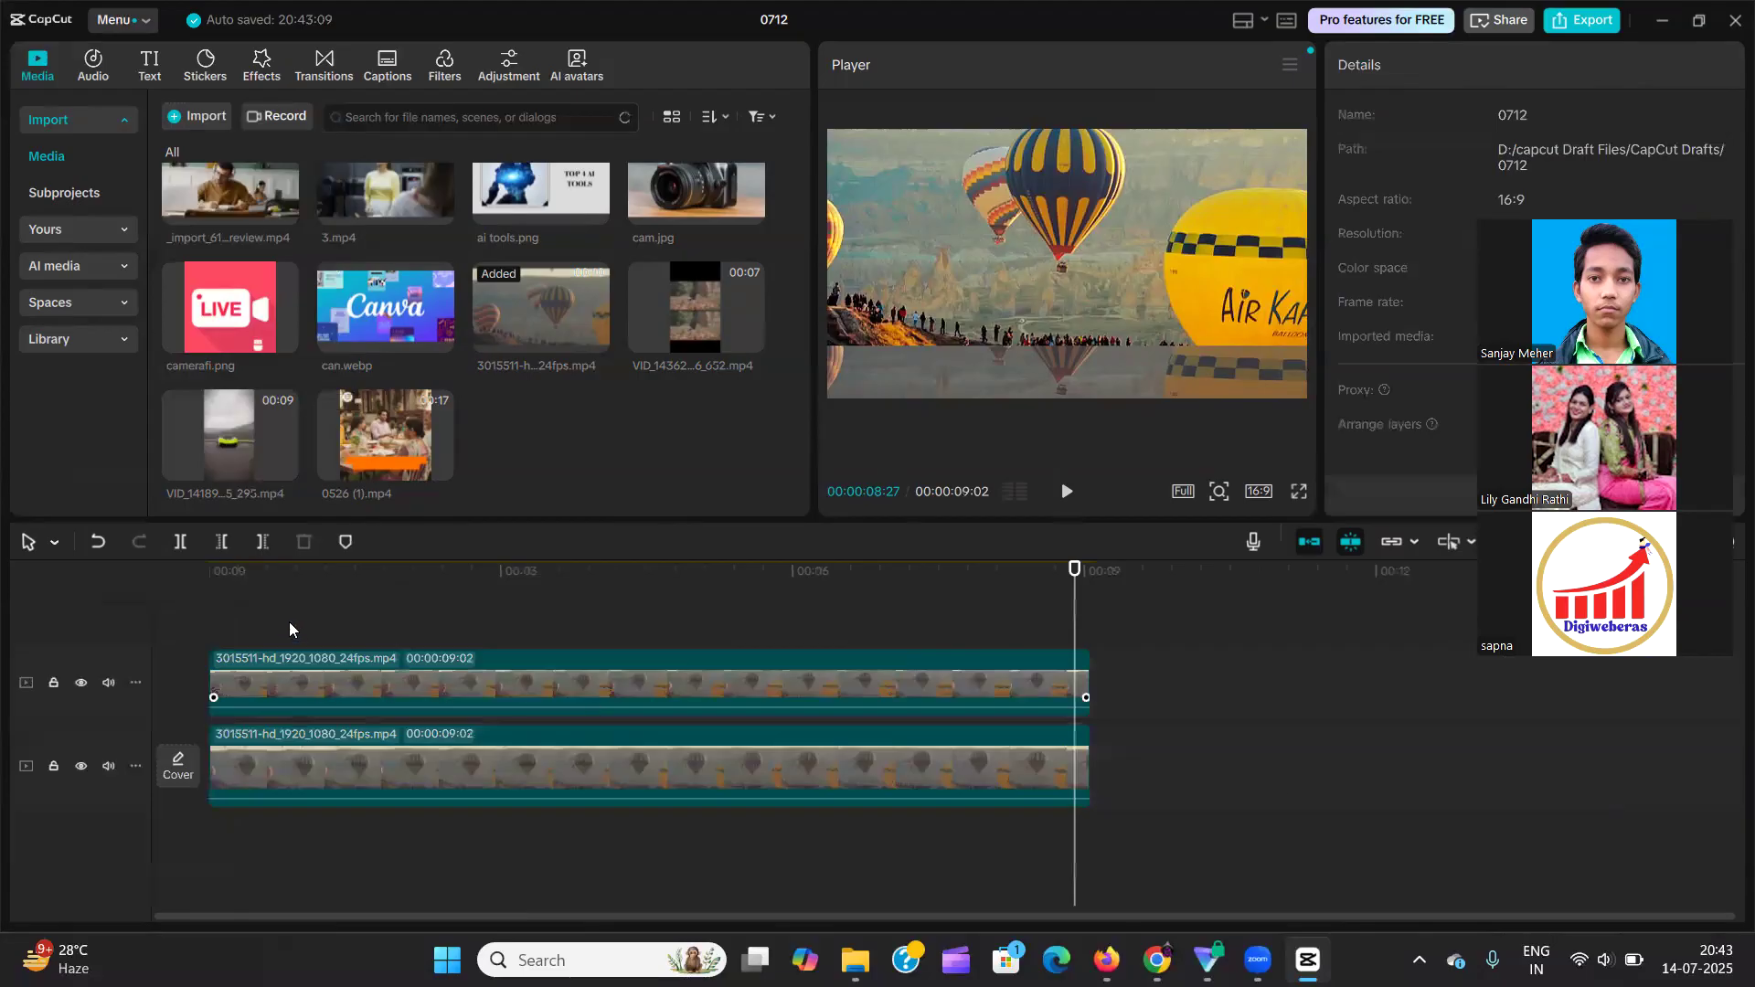
Add a Default text clip at the start of the timeline on a new track above the balloon clips and select it.
{"action": "left_click", "coordinate": [243, 616]}
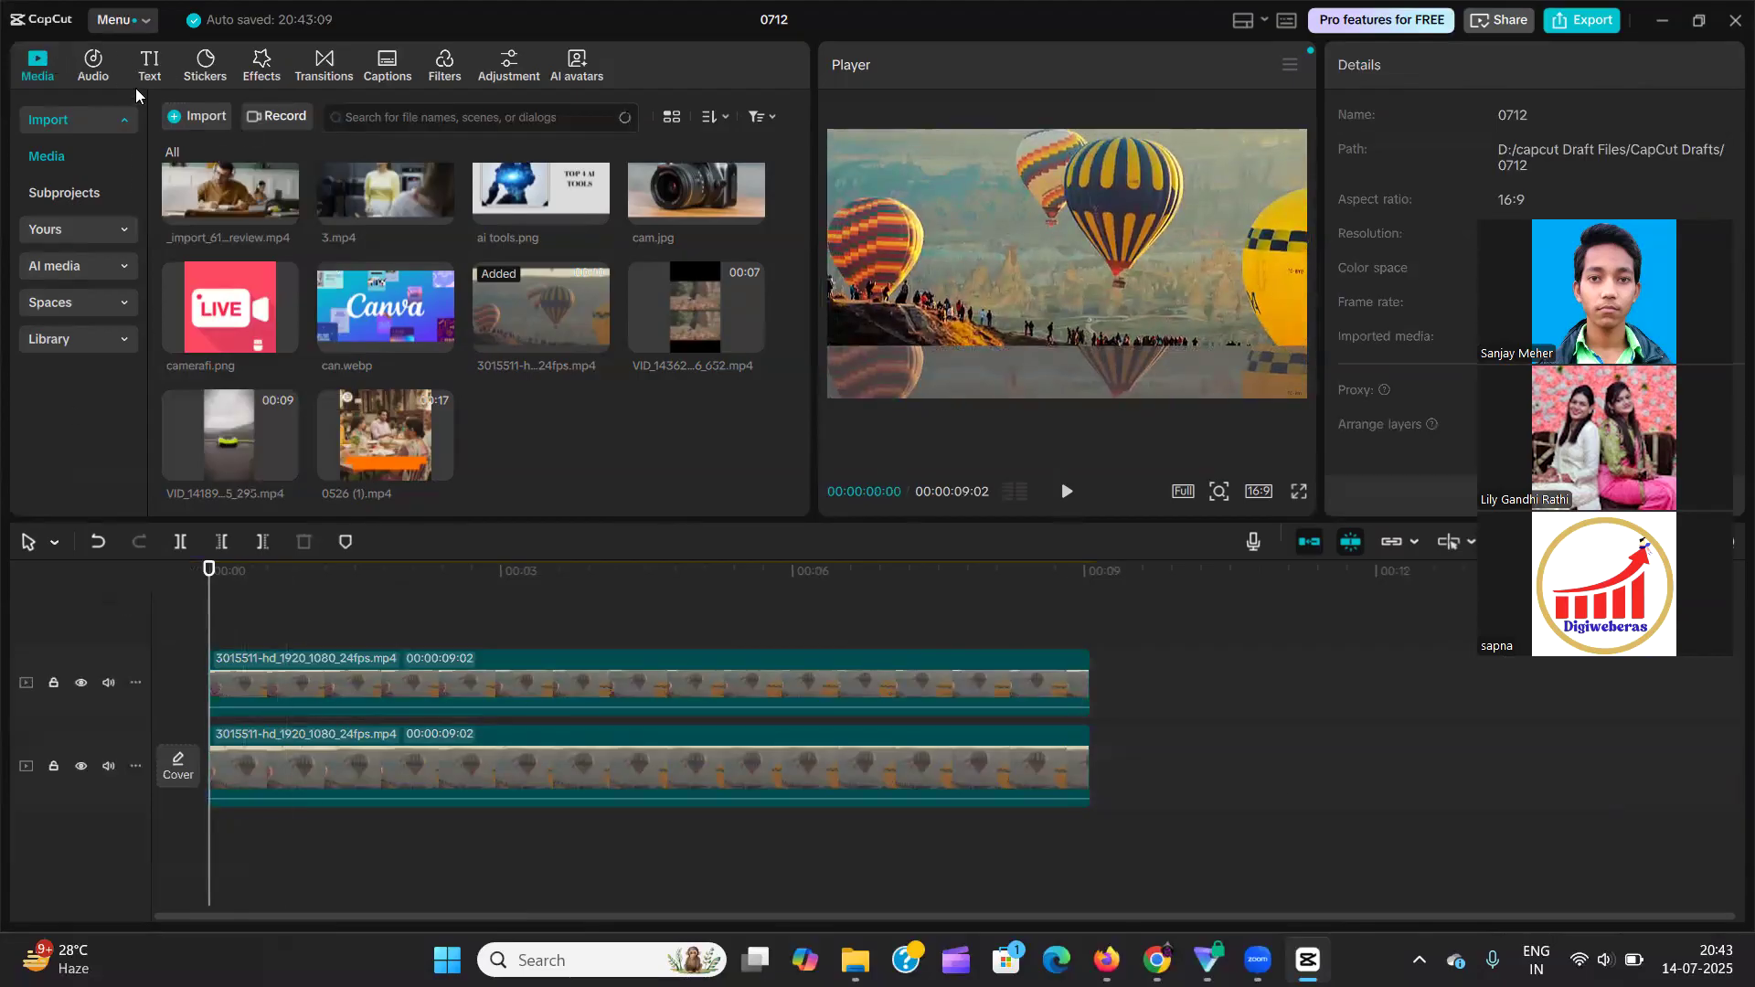
{"action": "left_click", "coordinate": [150, 65]}
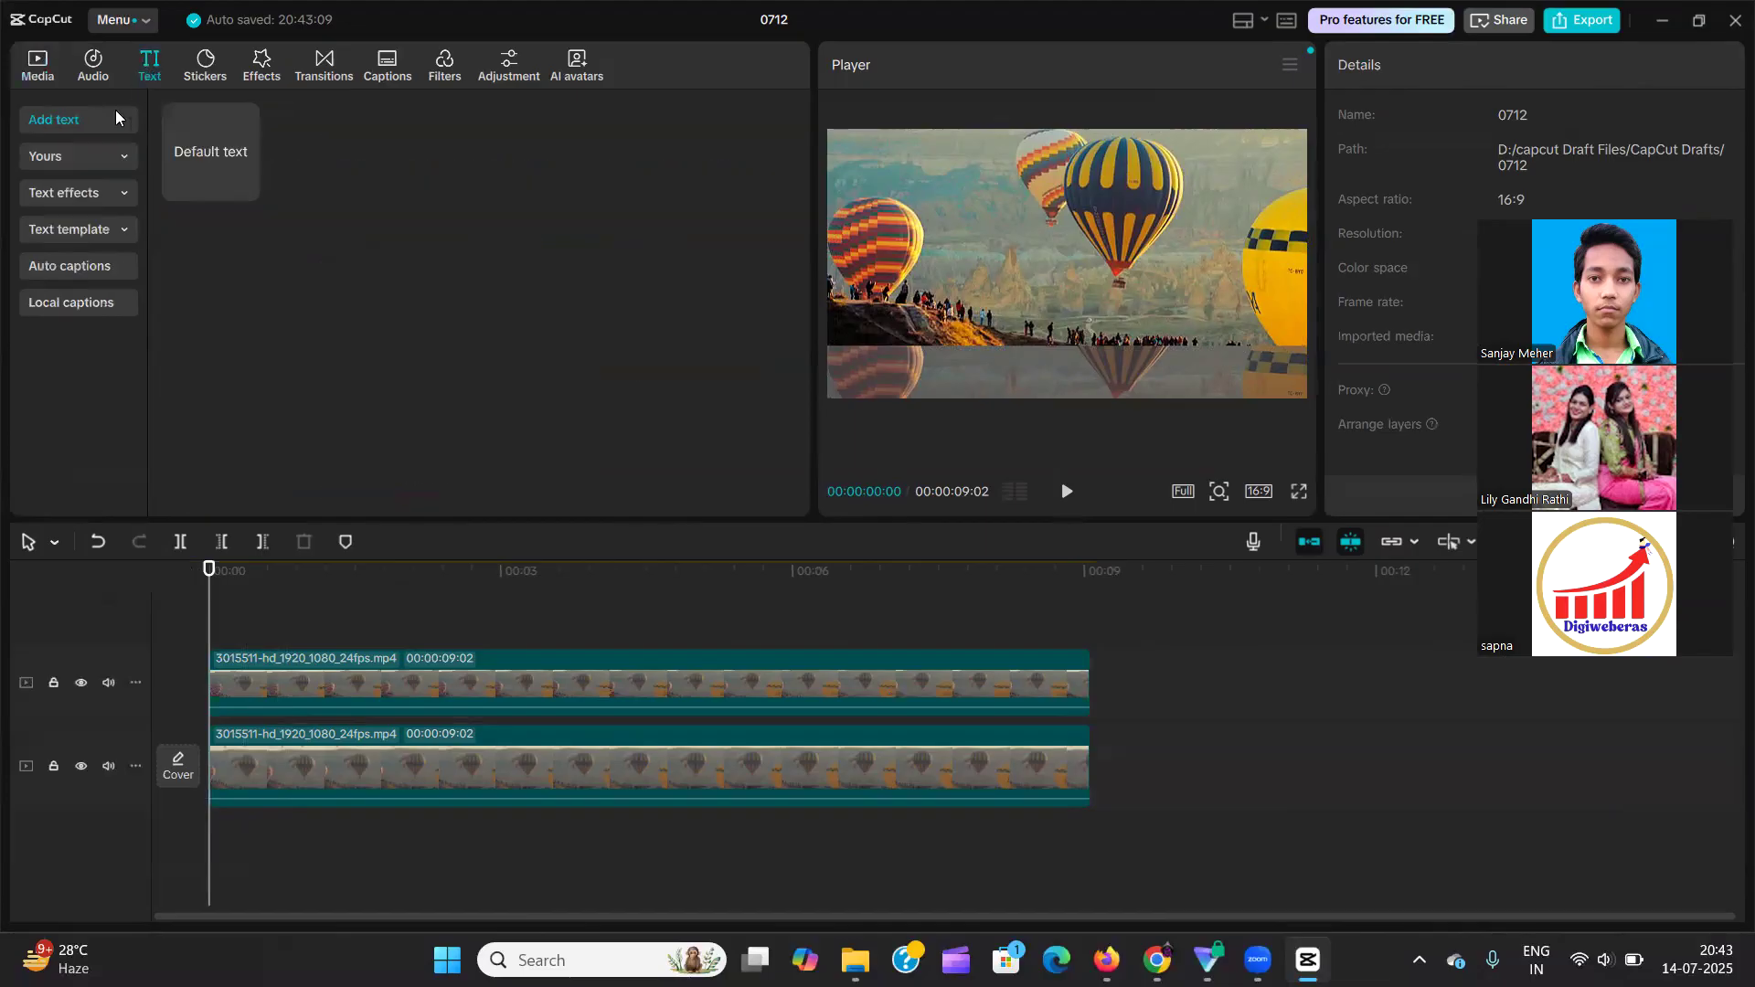
{"action": "mouse_move", "coordinate": [193, 165]}
{"action": "left_click_drag", "start_coordinate": [193, 165], "coordinate": [191, 633]}
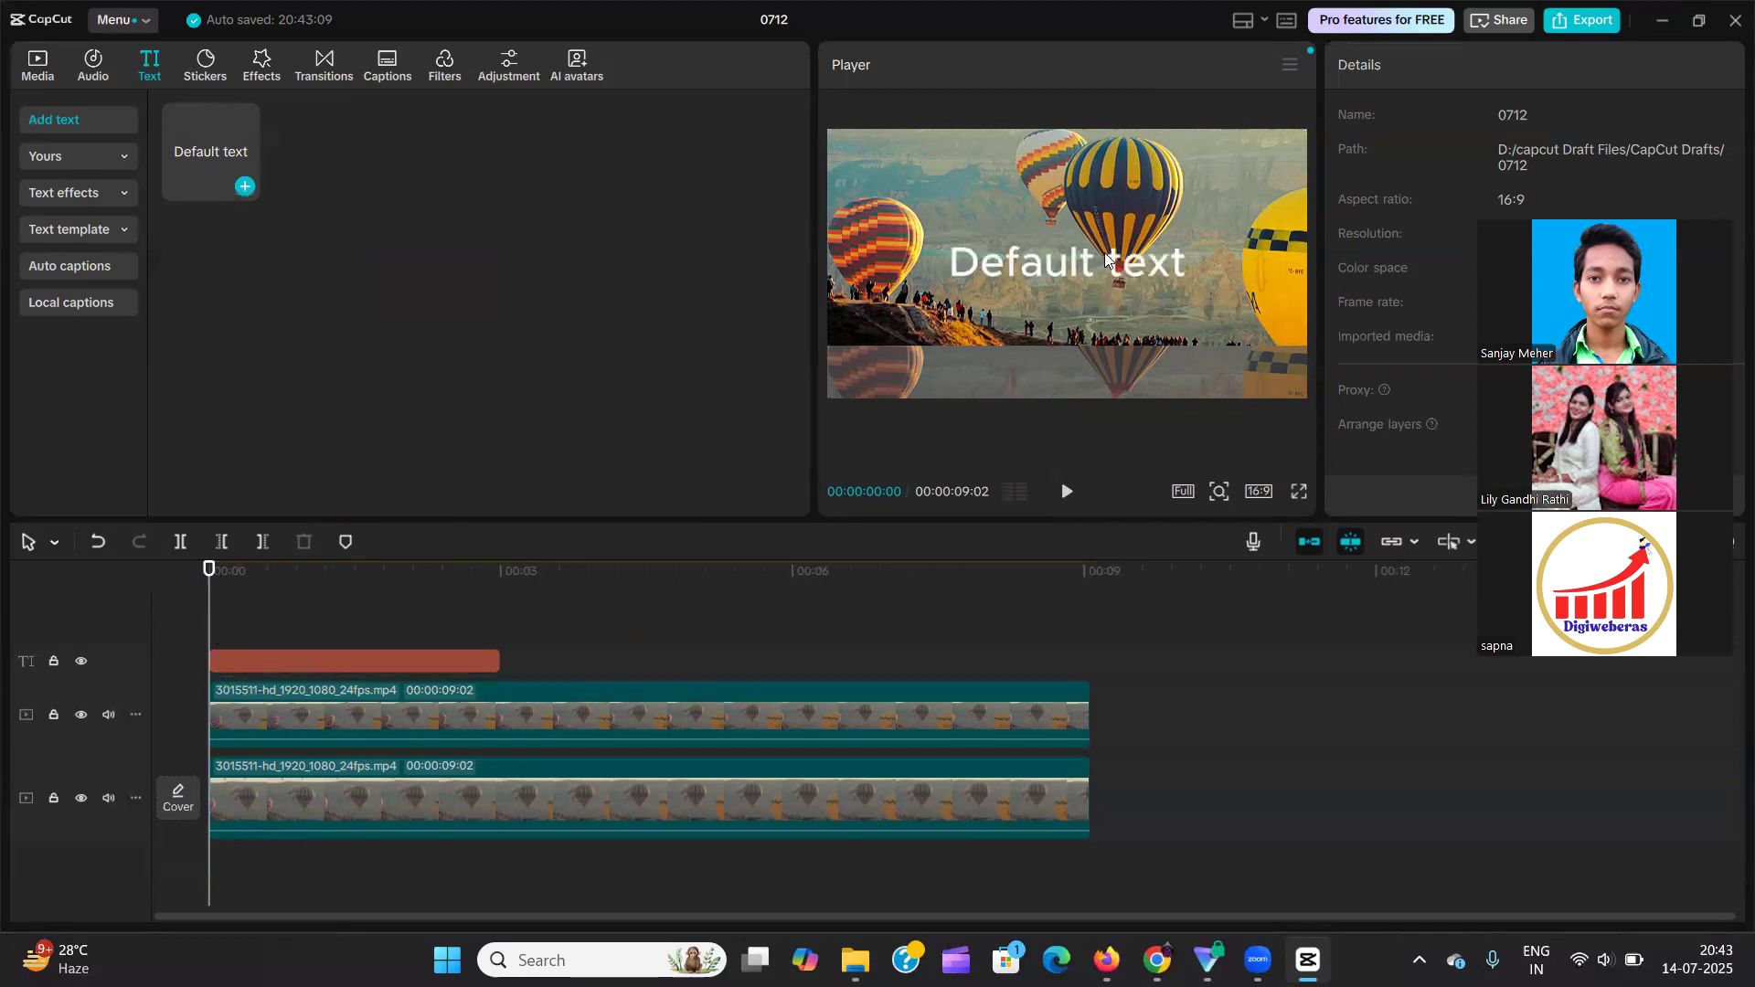
{"action": "left_click", "coordinate": [308, 656]}
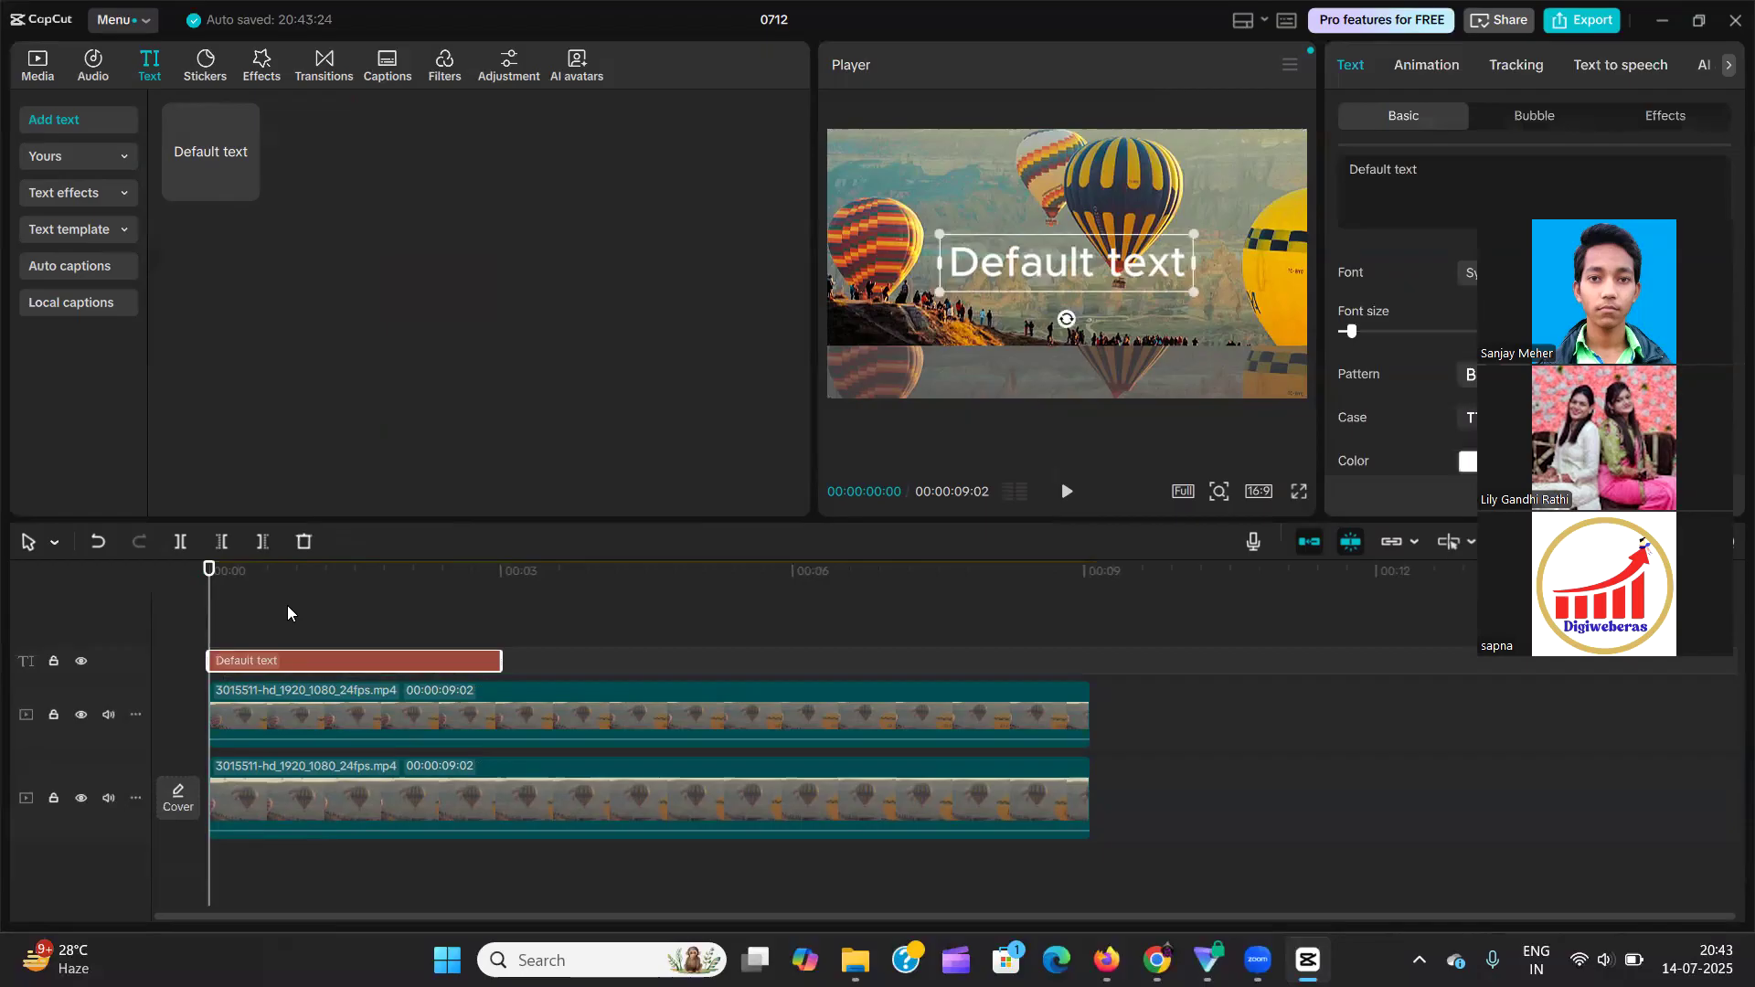
Enlarge the preview by making the upper workspace area taller and the Player wider, keeping the text clip's settings in view.
{"action": "left_click_drag", "start_coordinate": [1640, 219], "coordinate": [1640, 511]}
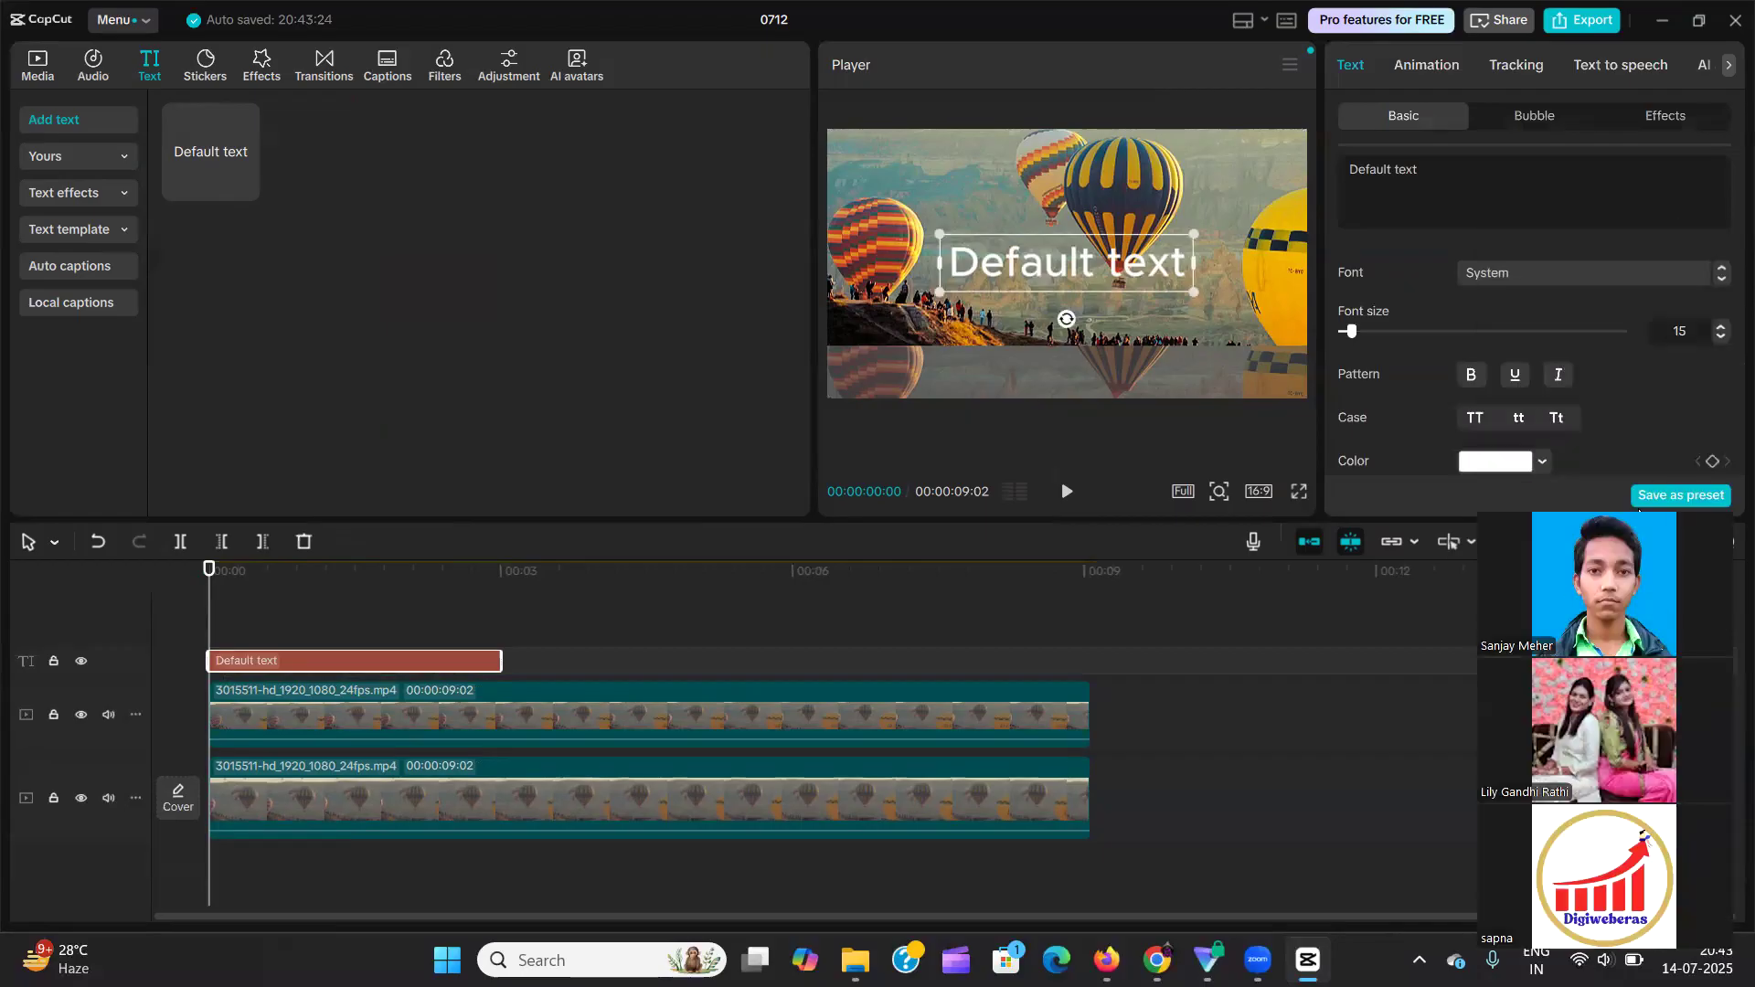
{"action": "scroll", "coordinate": [1453, 163], "scroll_direction": "down", "scroll_amount": 8}
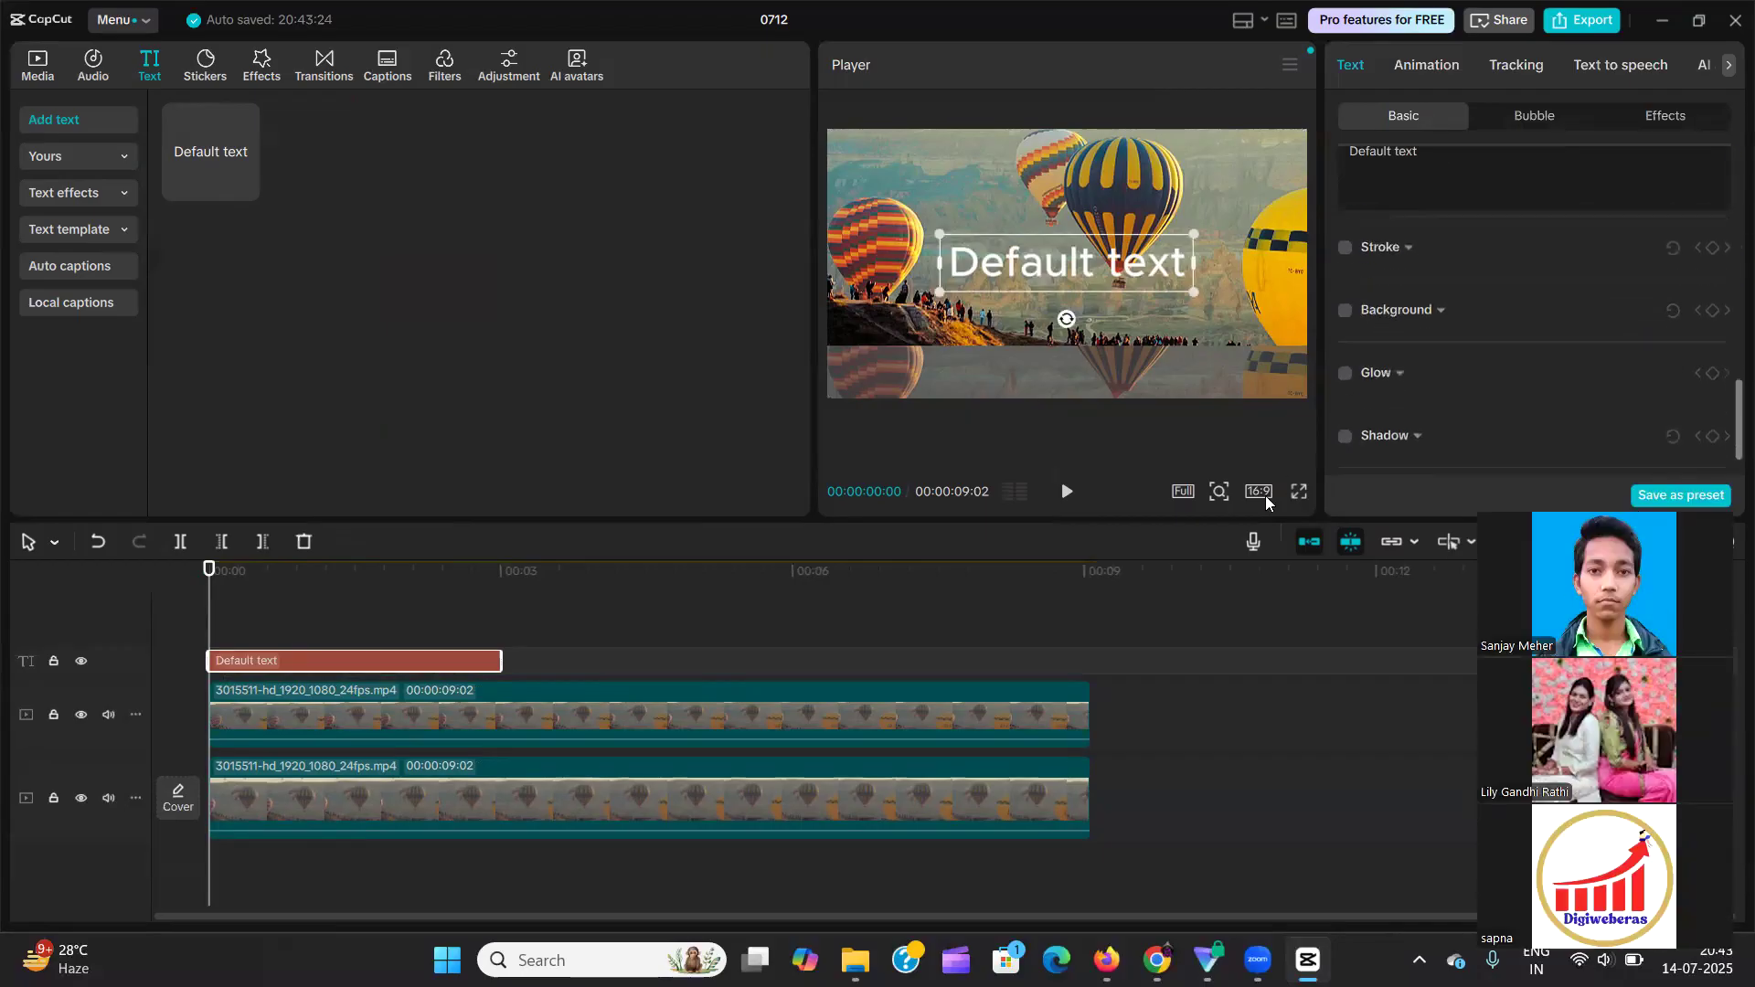
{"action": "left_click_drag", "start_coordinate": [1200, 586], "coordinate": [1198, 625]}
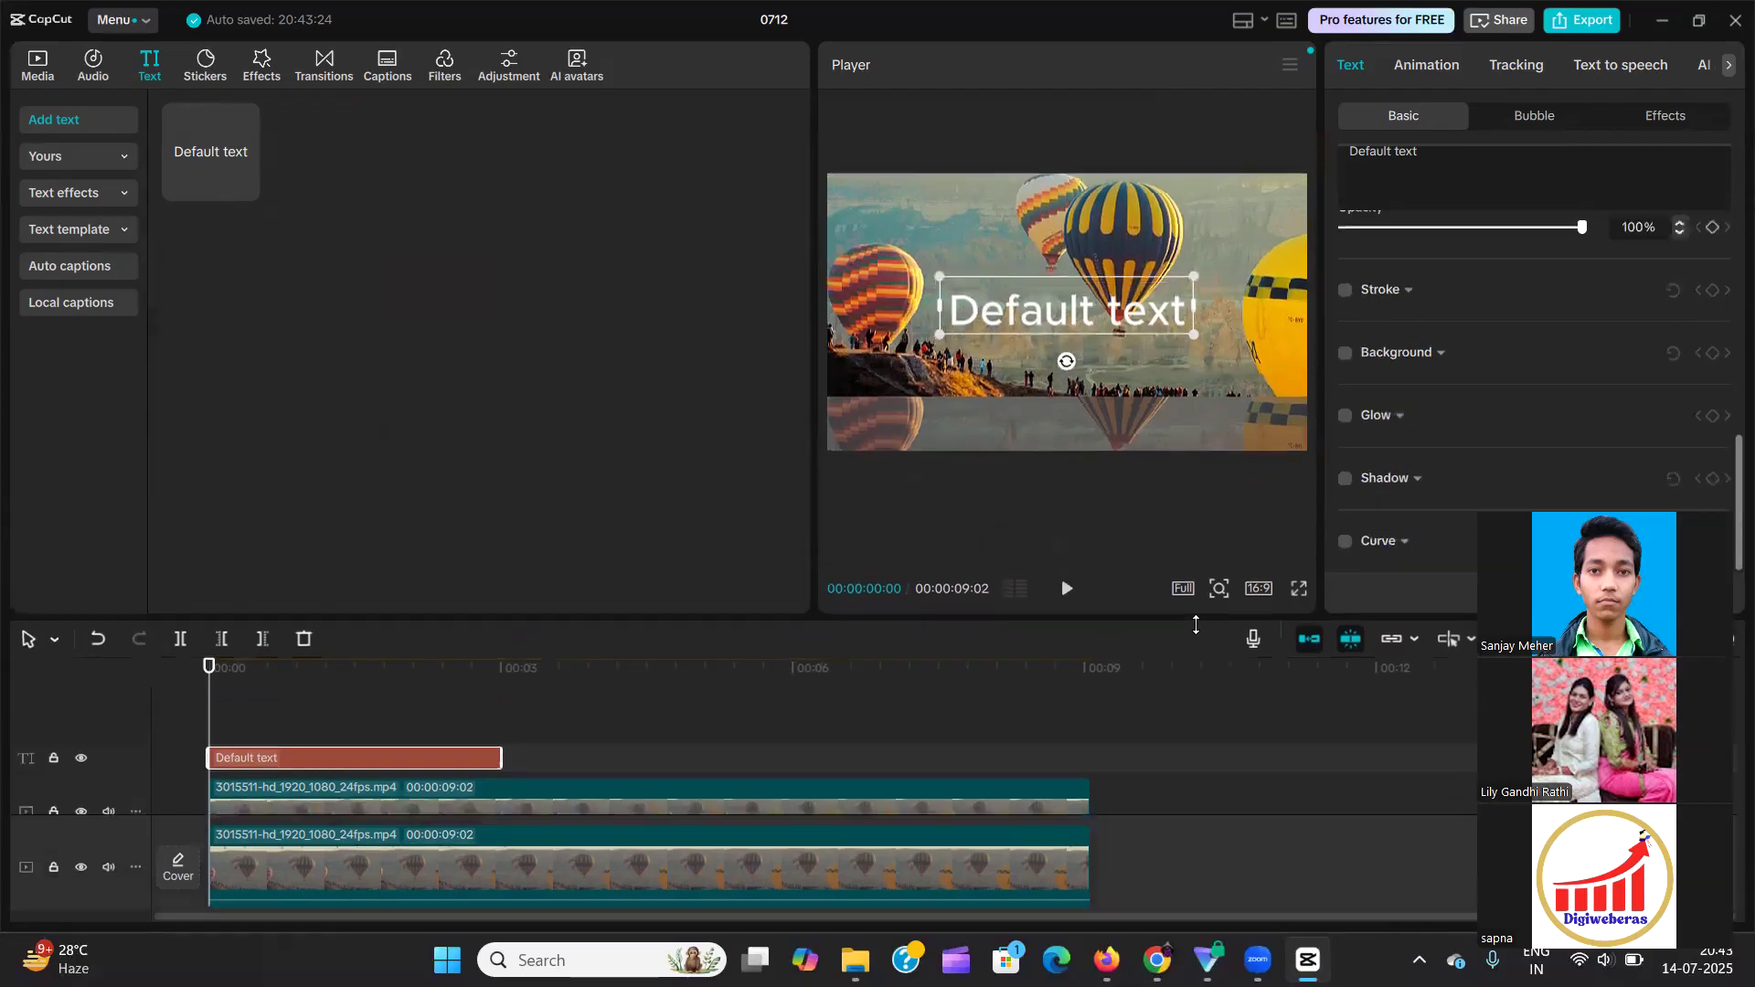
{"action": "scroll", "coordinate": [1443, 264], "scroll_direction": "up", "scroll_amount": 7}
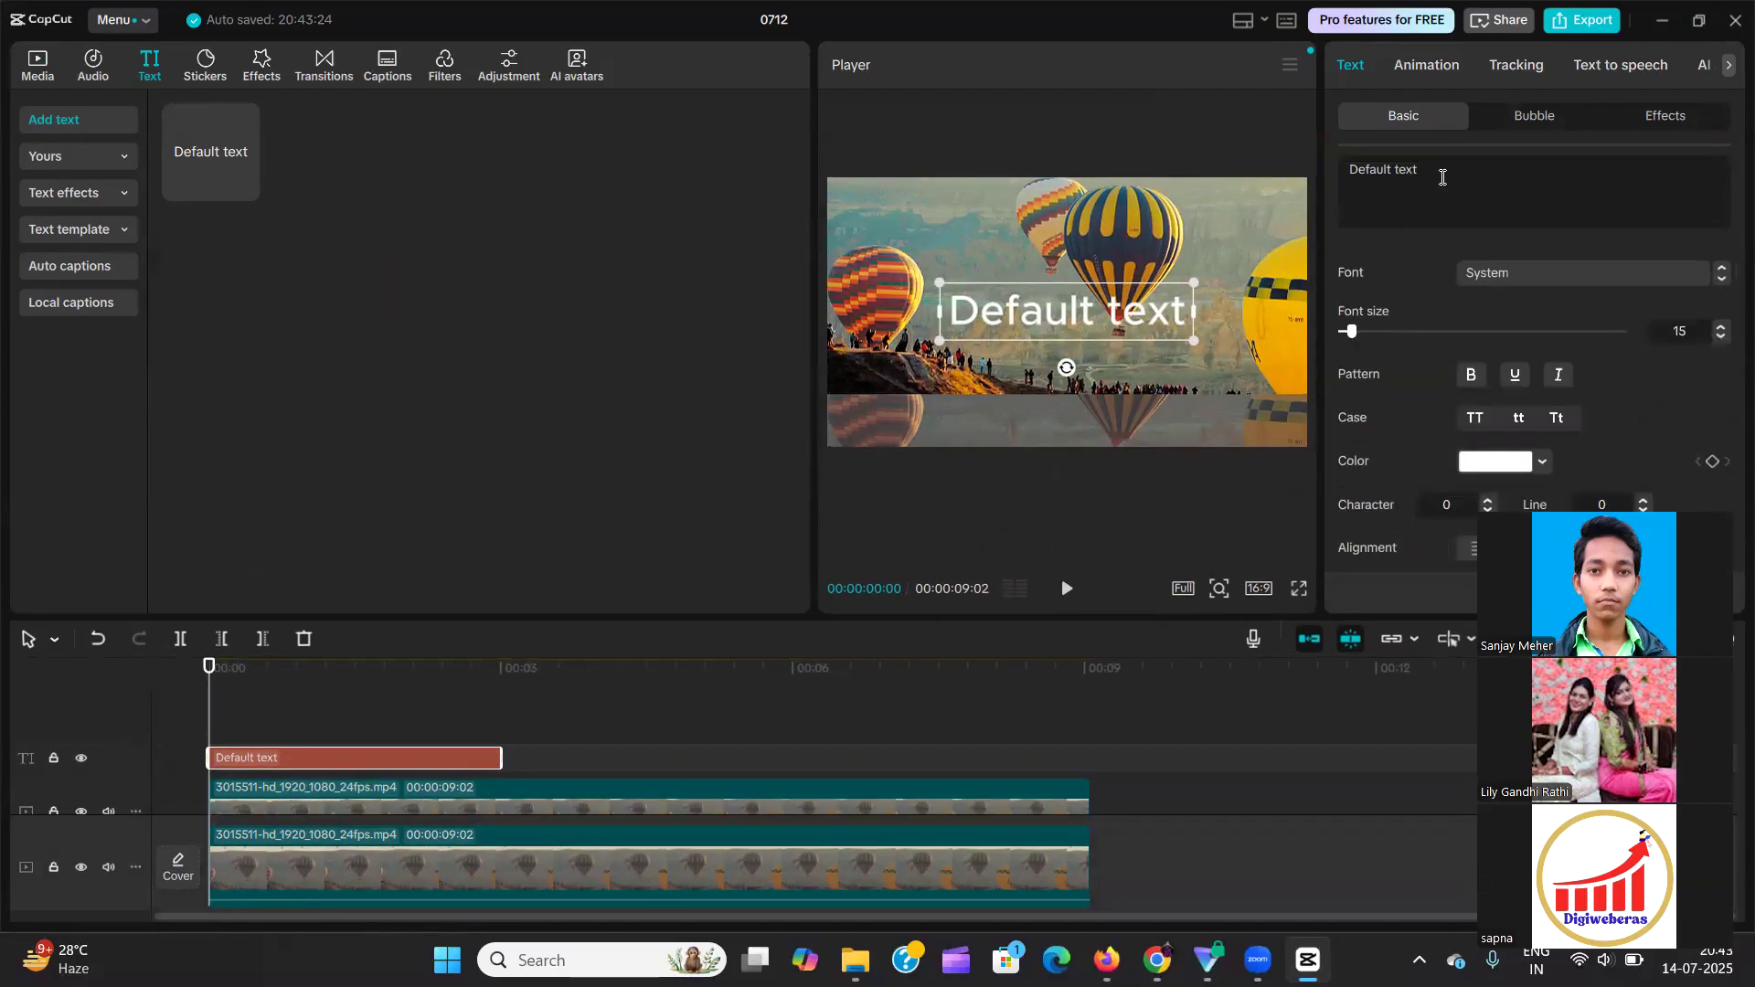
{"action": "left_click", "coordinate": [1442, 172]}
{"action": "left_click_drag", "start_coordinate": [750, 311], "coordinate": [671, 310]}
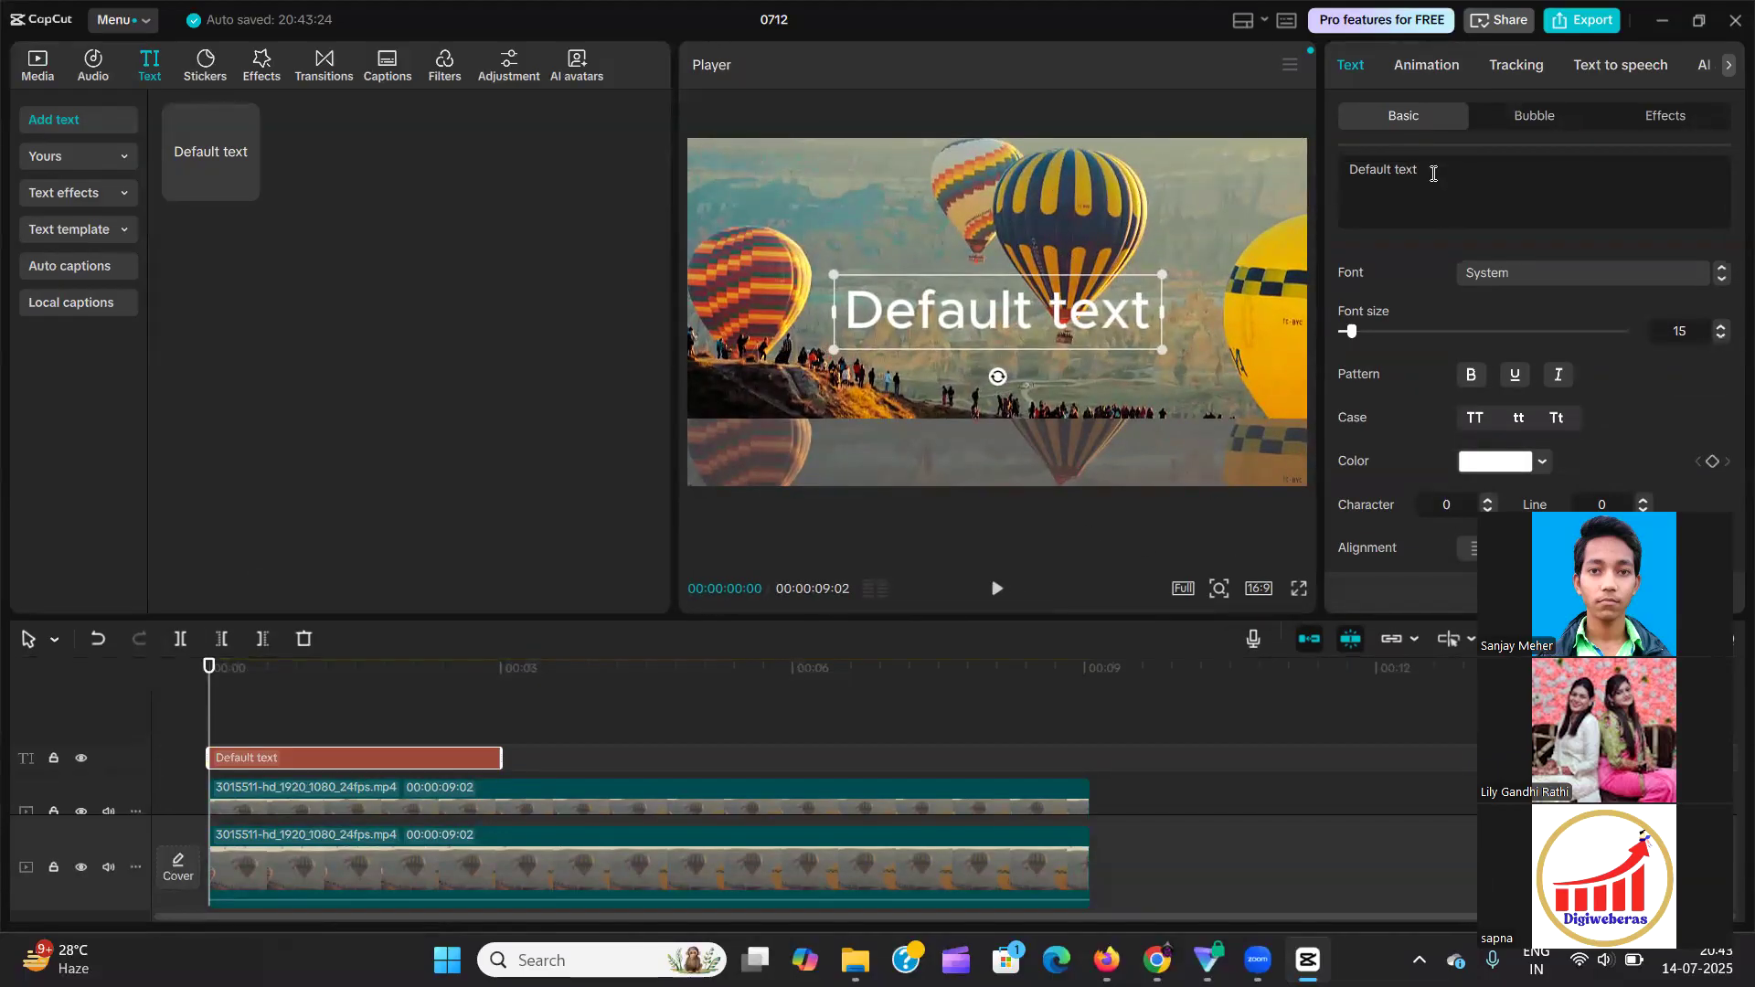
Replace the text clip's default wording with "Video Editing".
{"action": "key", "text": "ctrl+a"}
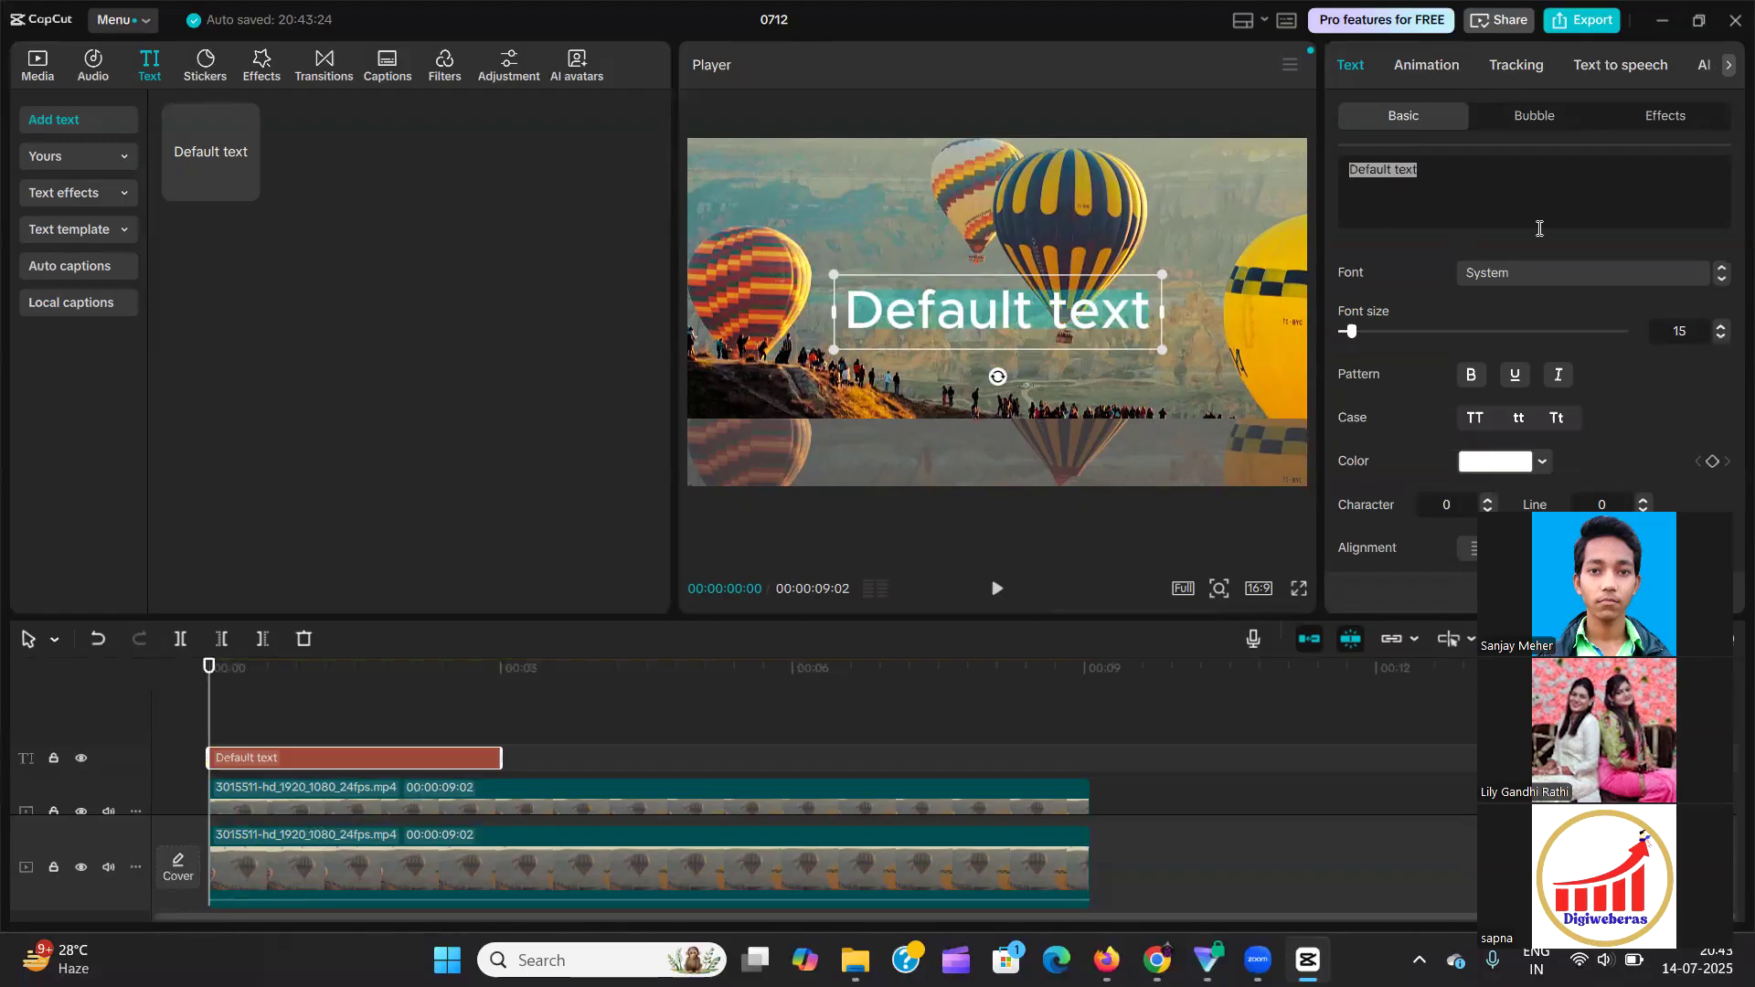
{"action": "type", "text": "Video "}
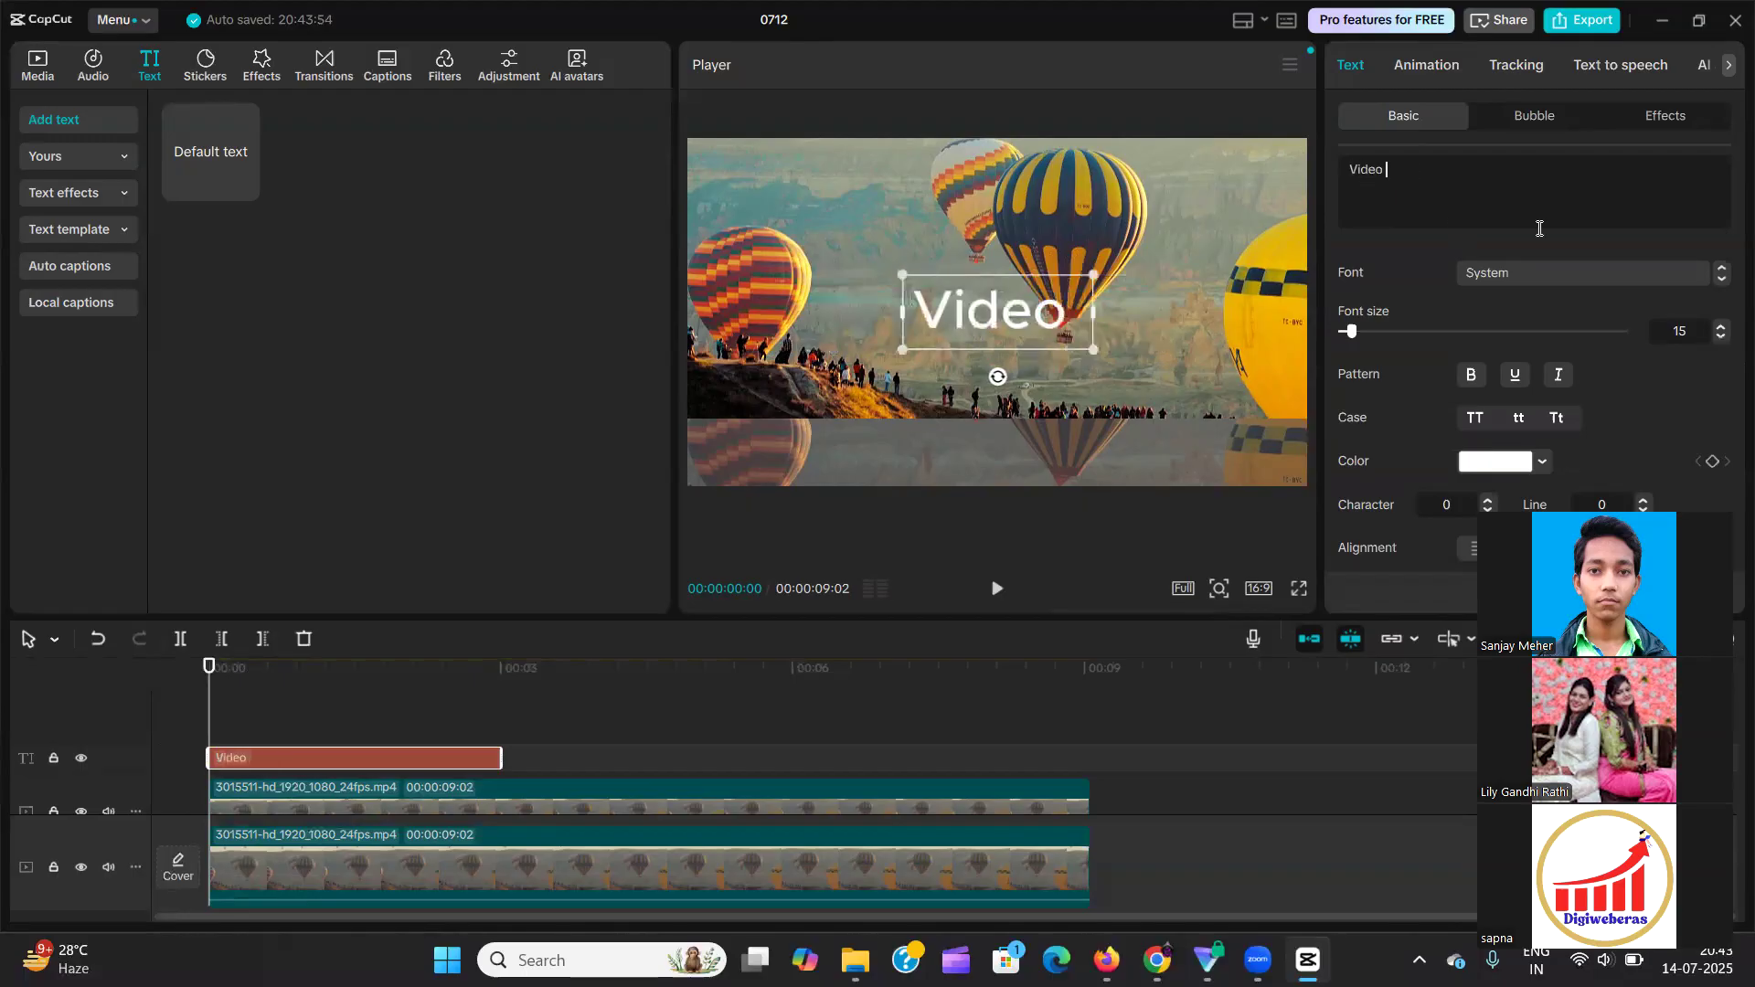
{"action": "type", "text": "Editing"}
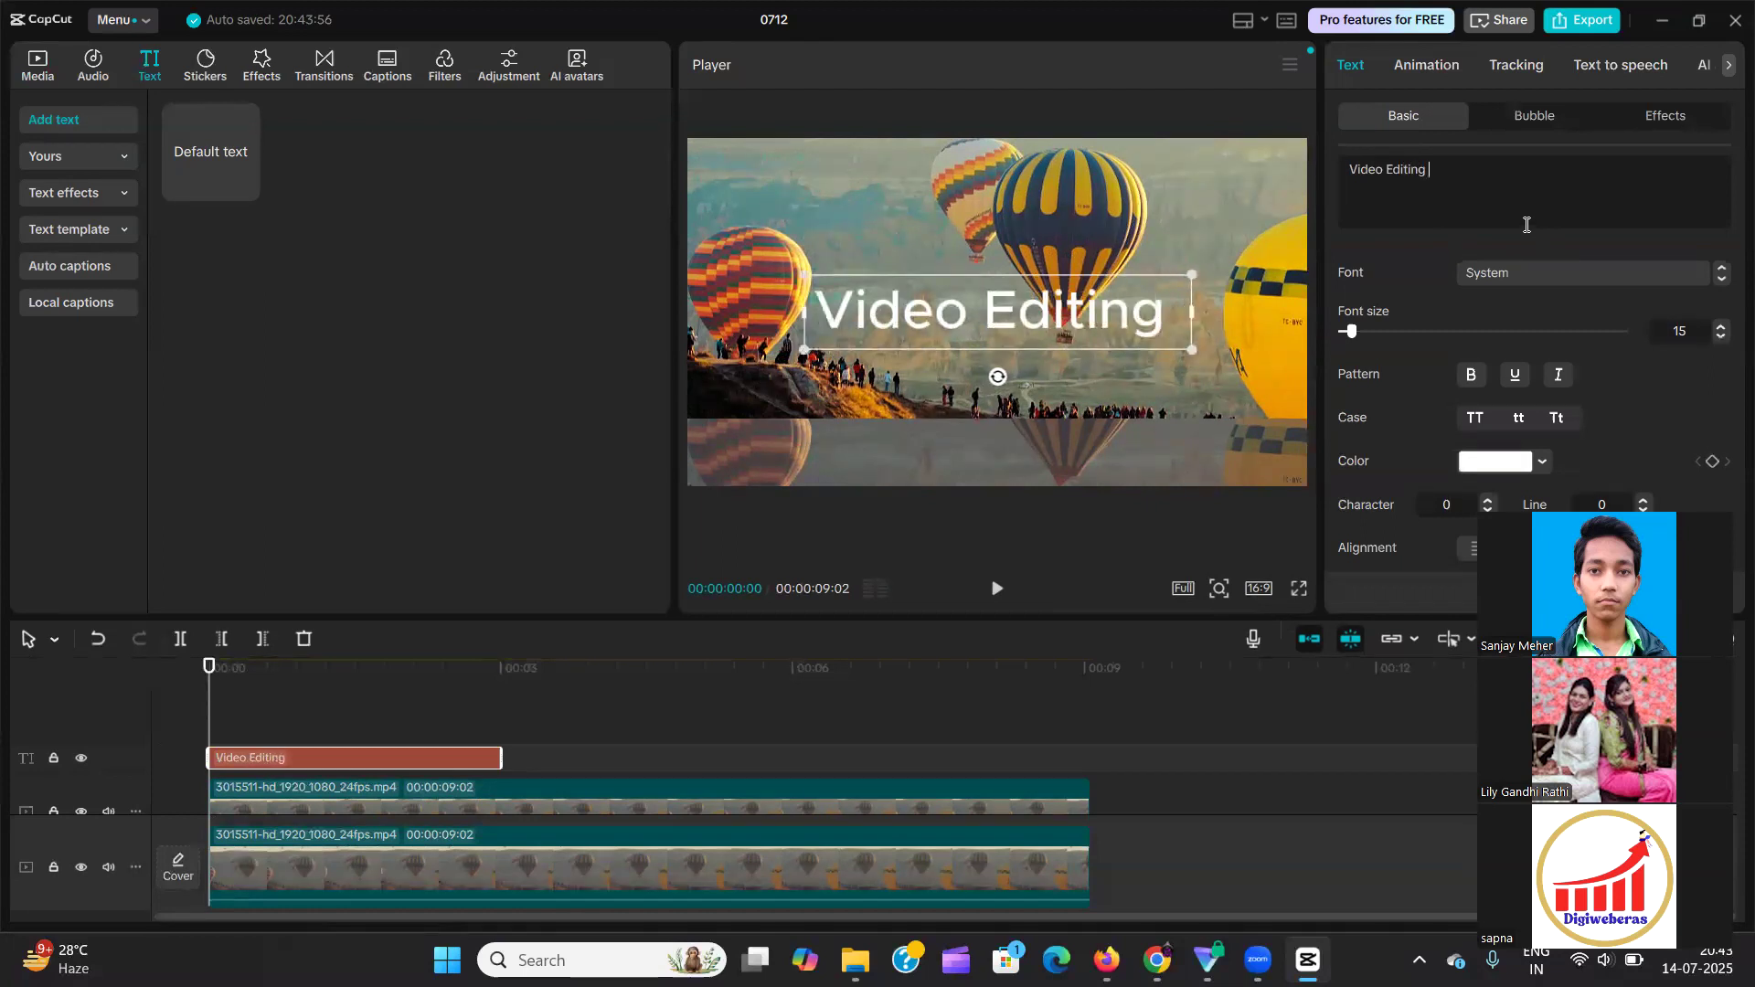
Remove the trailing space after "Video Editing" and set the whole text's font to Rubik.
{"action": "key", "text": "BackSpace"}
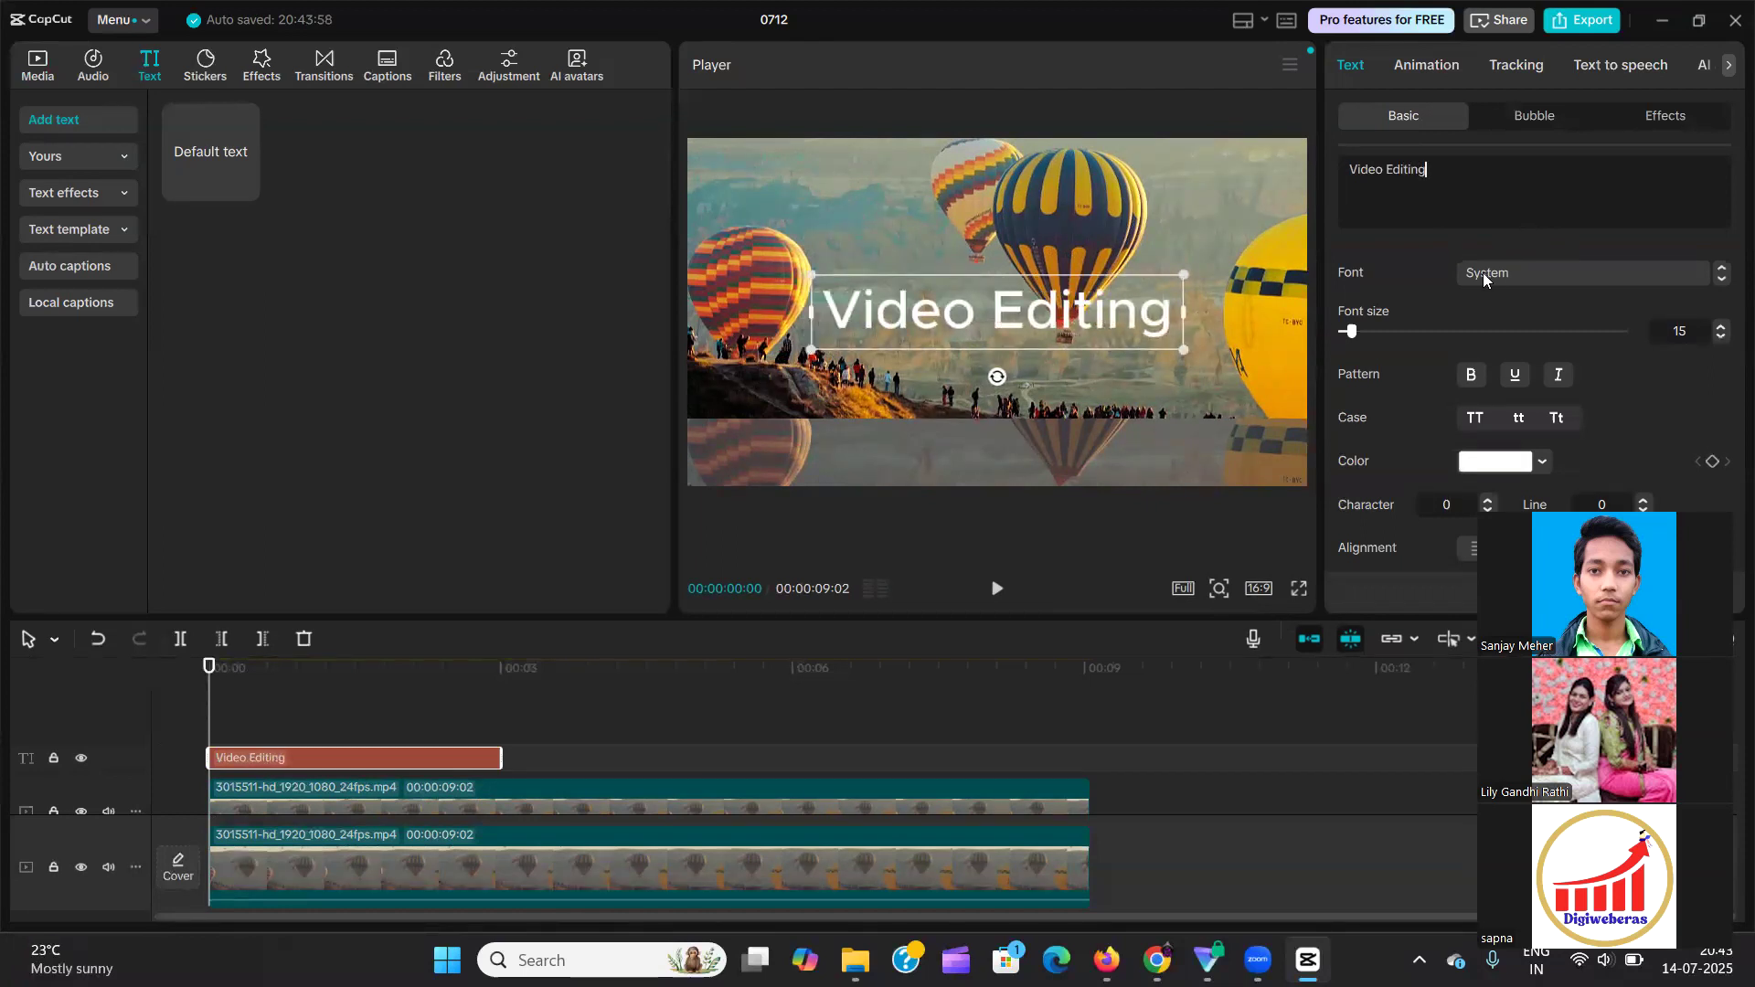
{"action": "key", "text": "ctrl+a"}
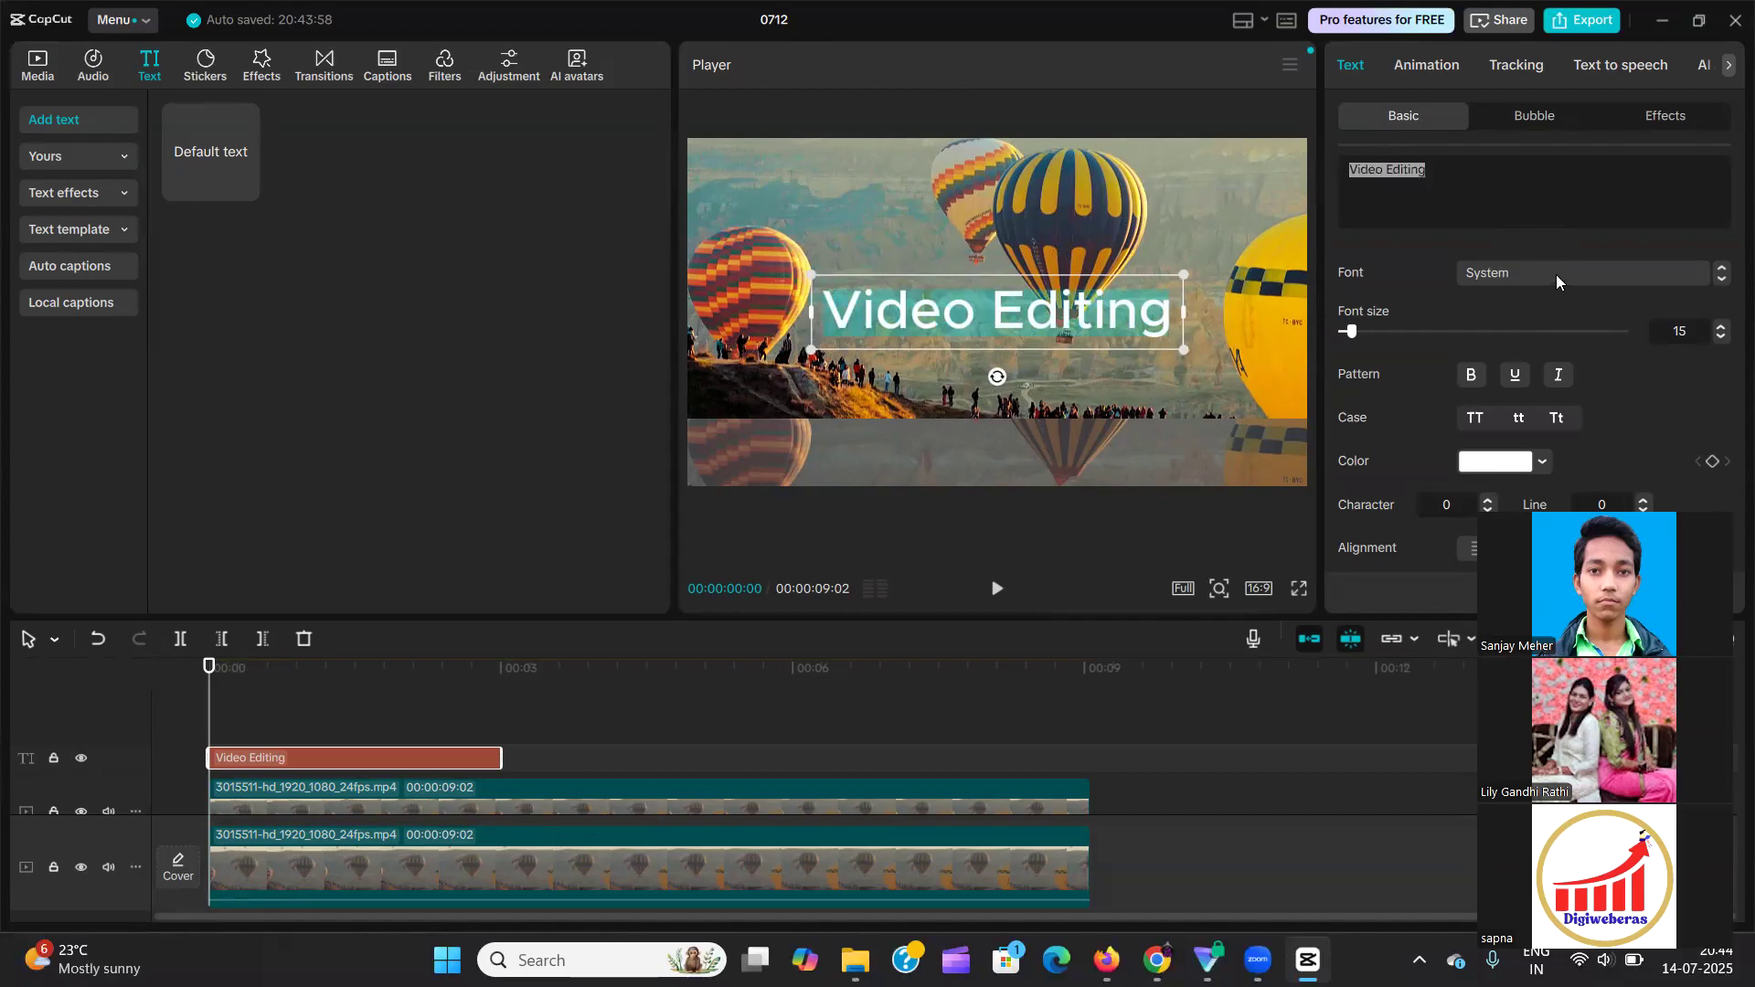
{"action": "left_click", "coordinate": [1556, 273]}
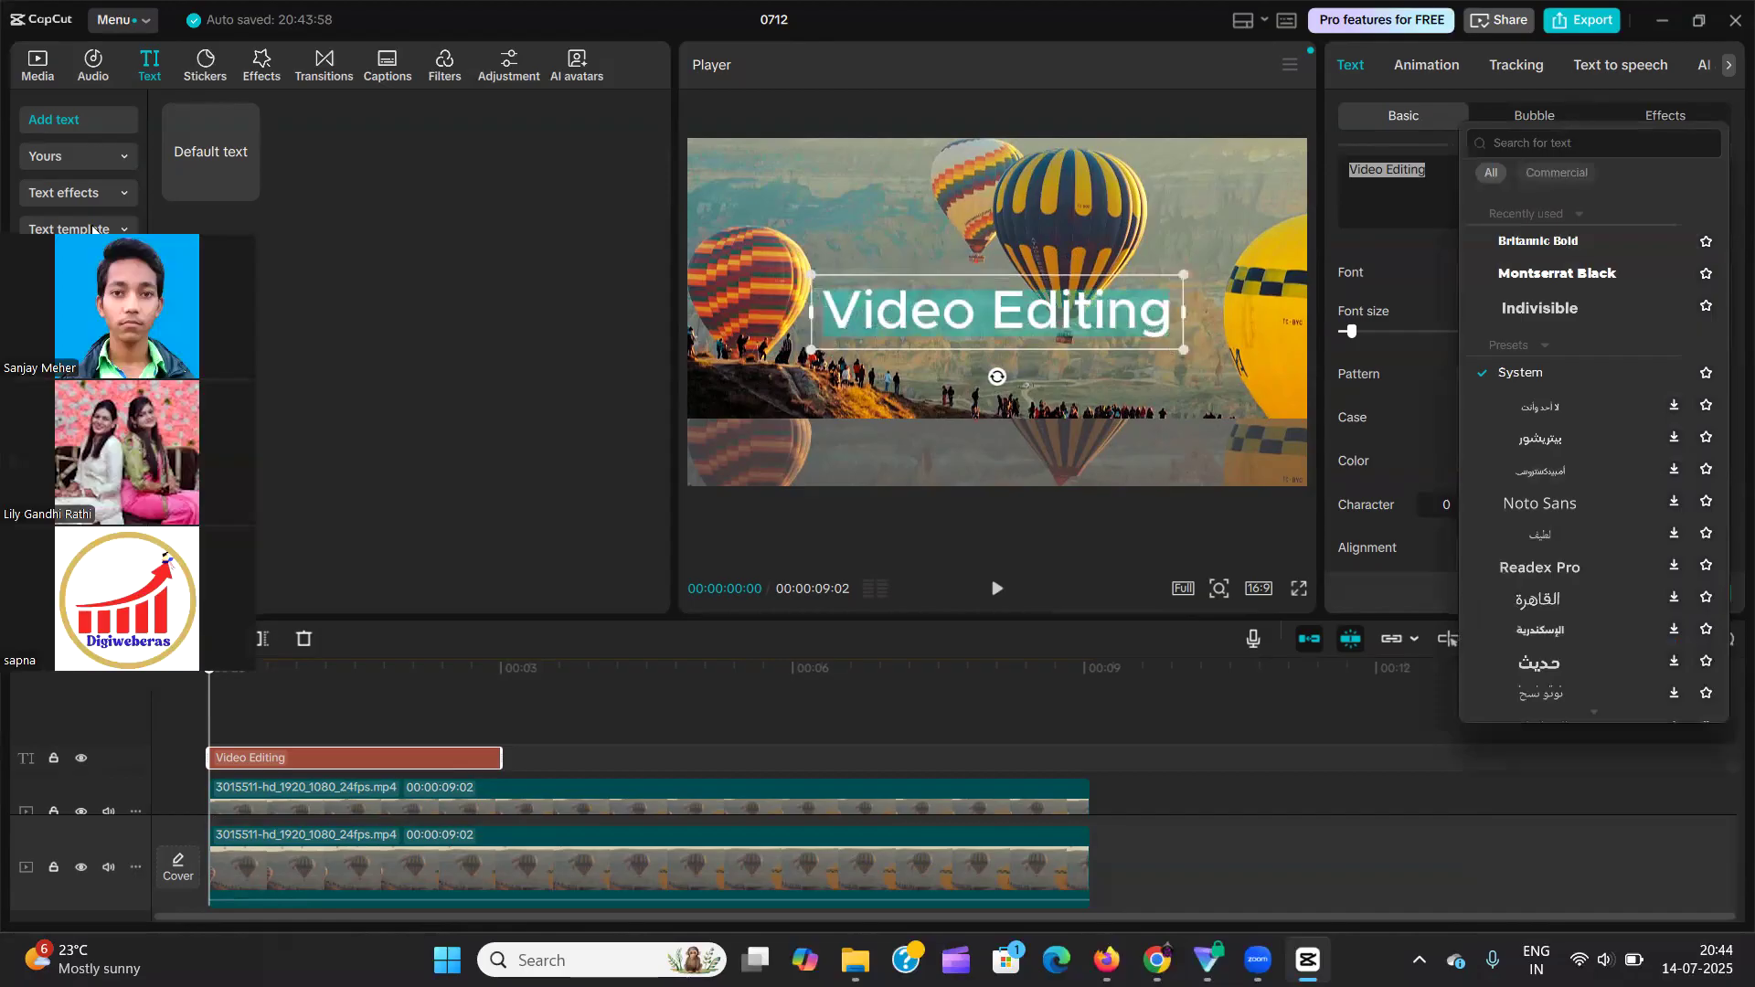
{"action": "scroll", "coordinate": [1578, 291], "scroll_direction": "down", "scroll_amount": 15}
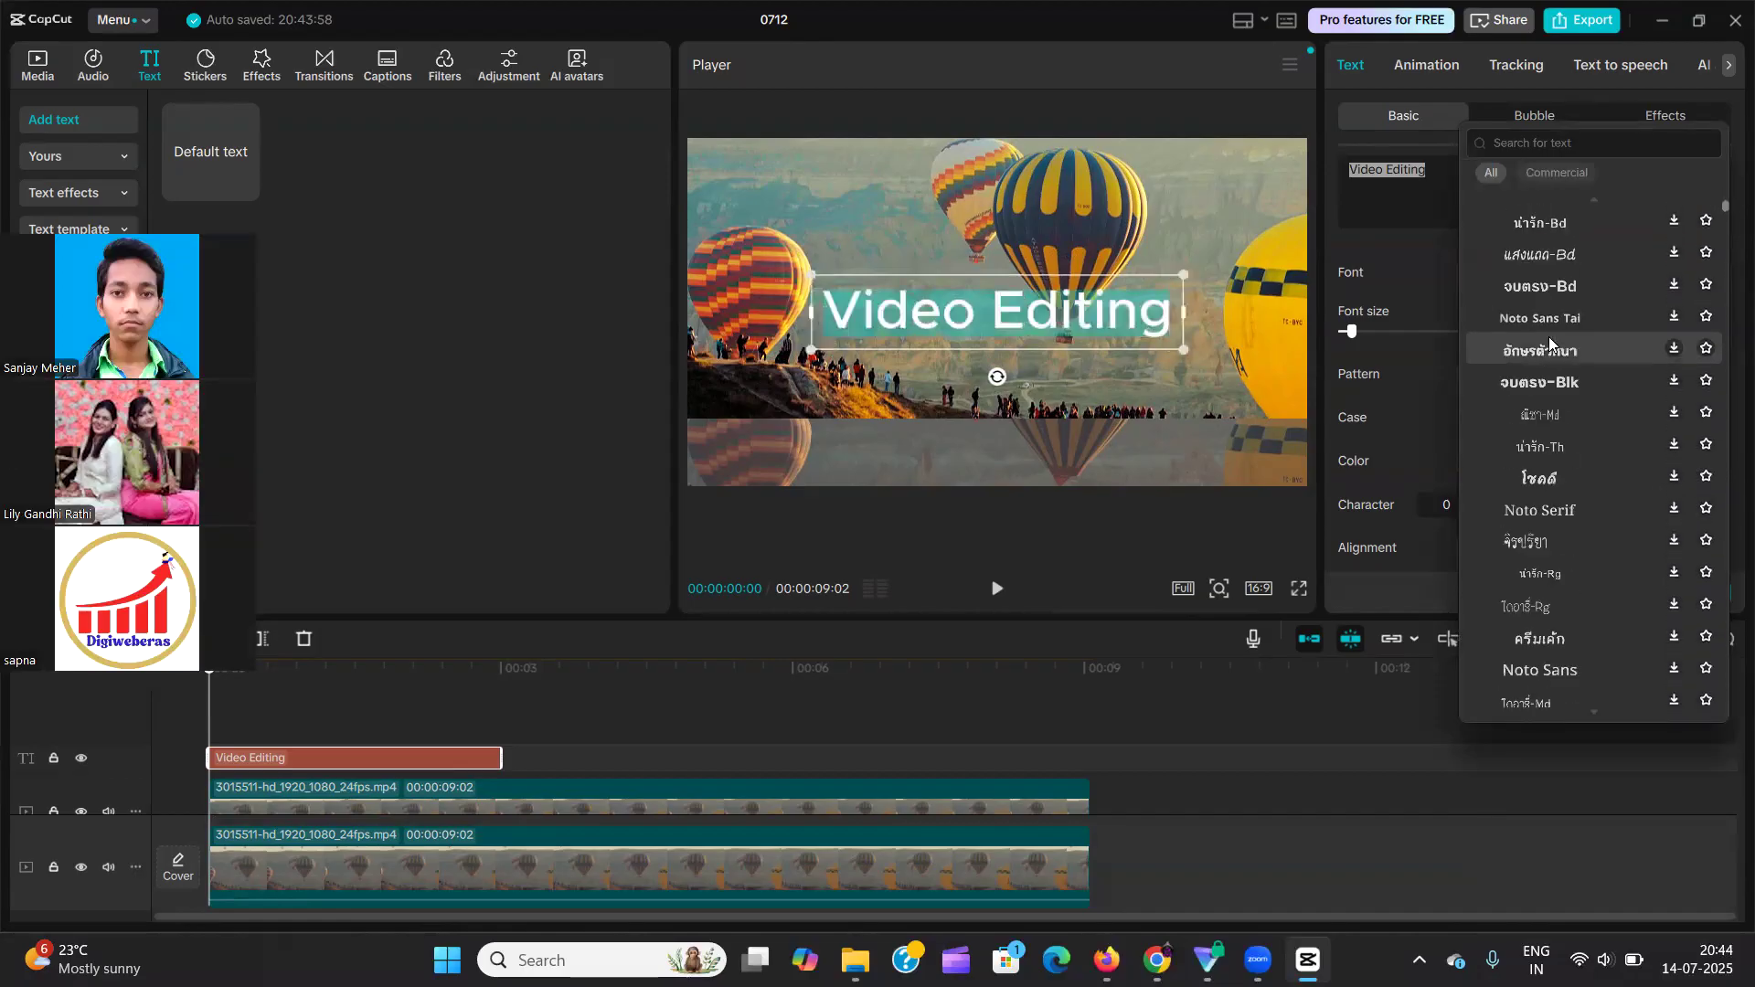
{"action": "scroll", "coordinate": [1581, 344], "scroll_direction": "down", "scroll_amount": 10}
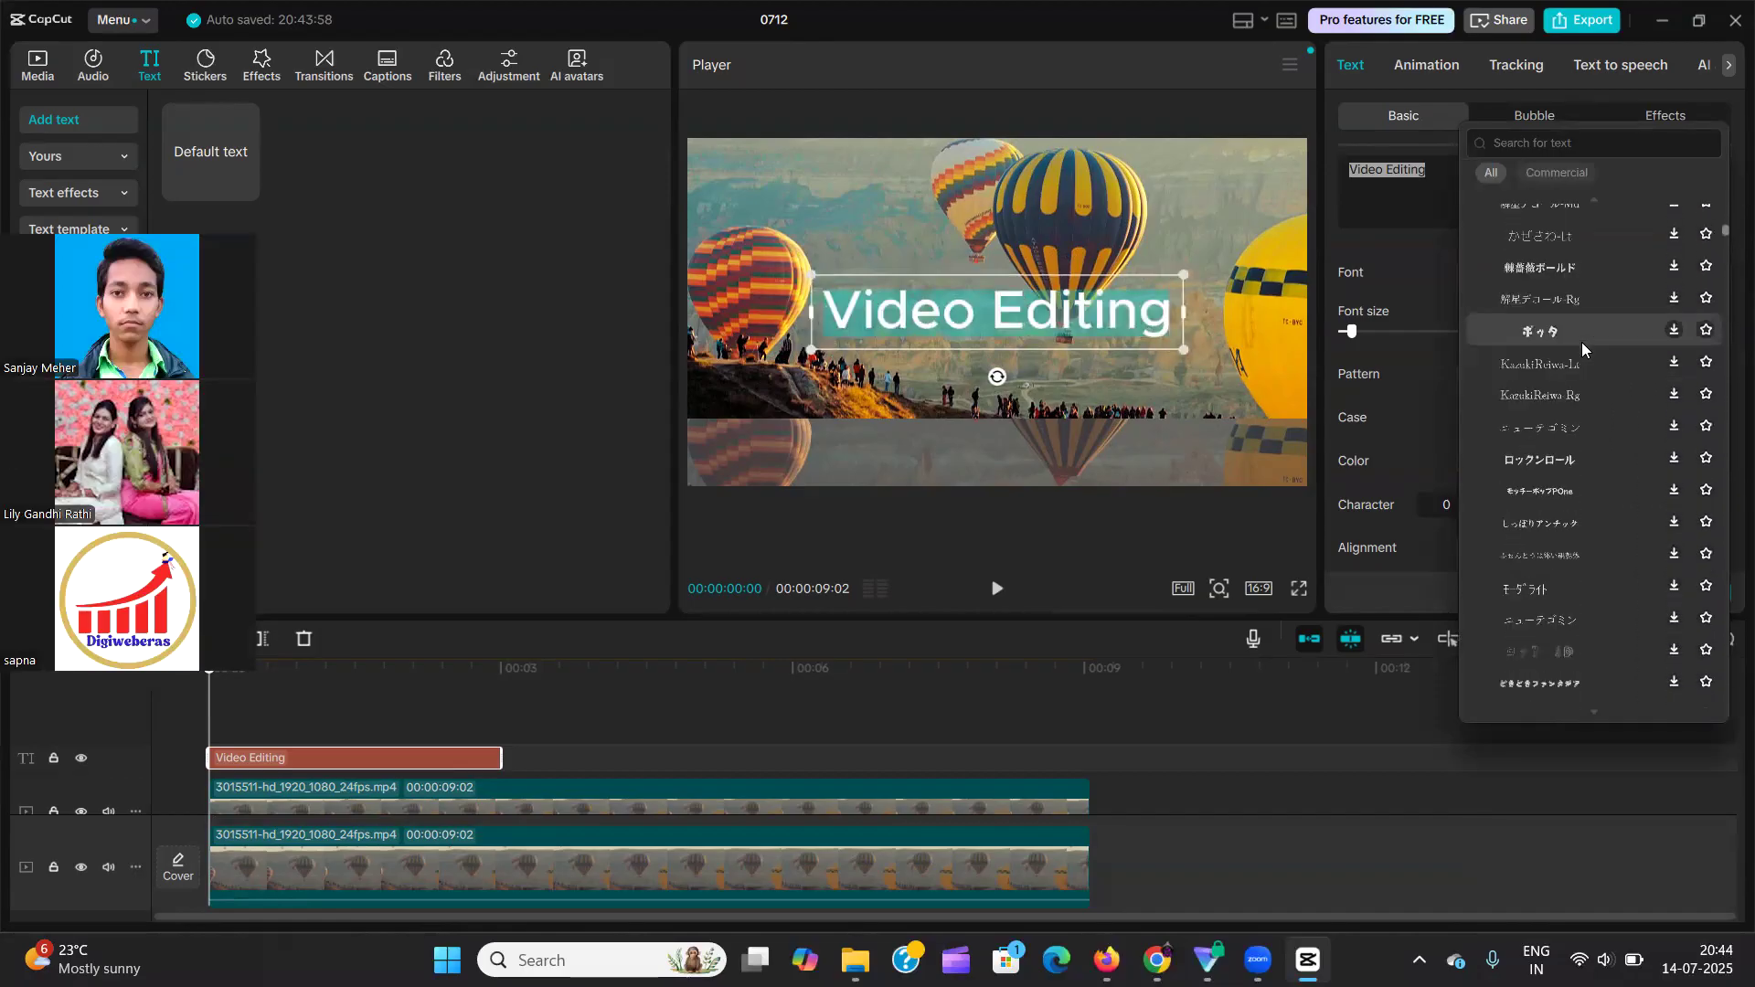
{"action": "scroll", "coordinate": [1581, 342], "scroll_direction": "down", "scroll_amount": 10}
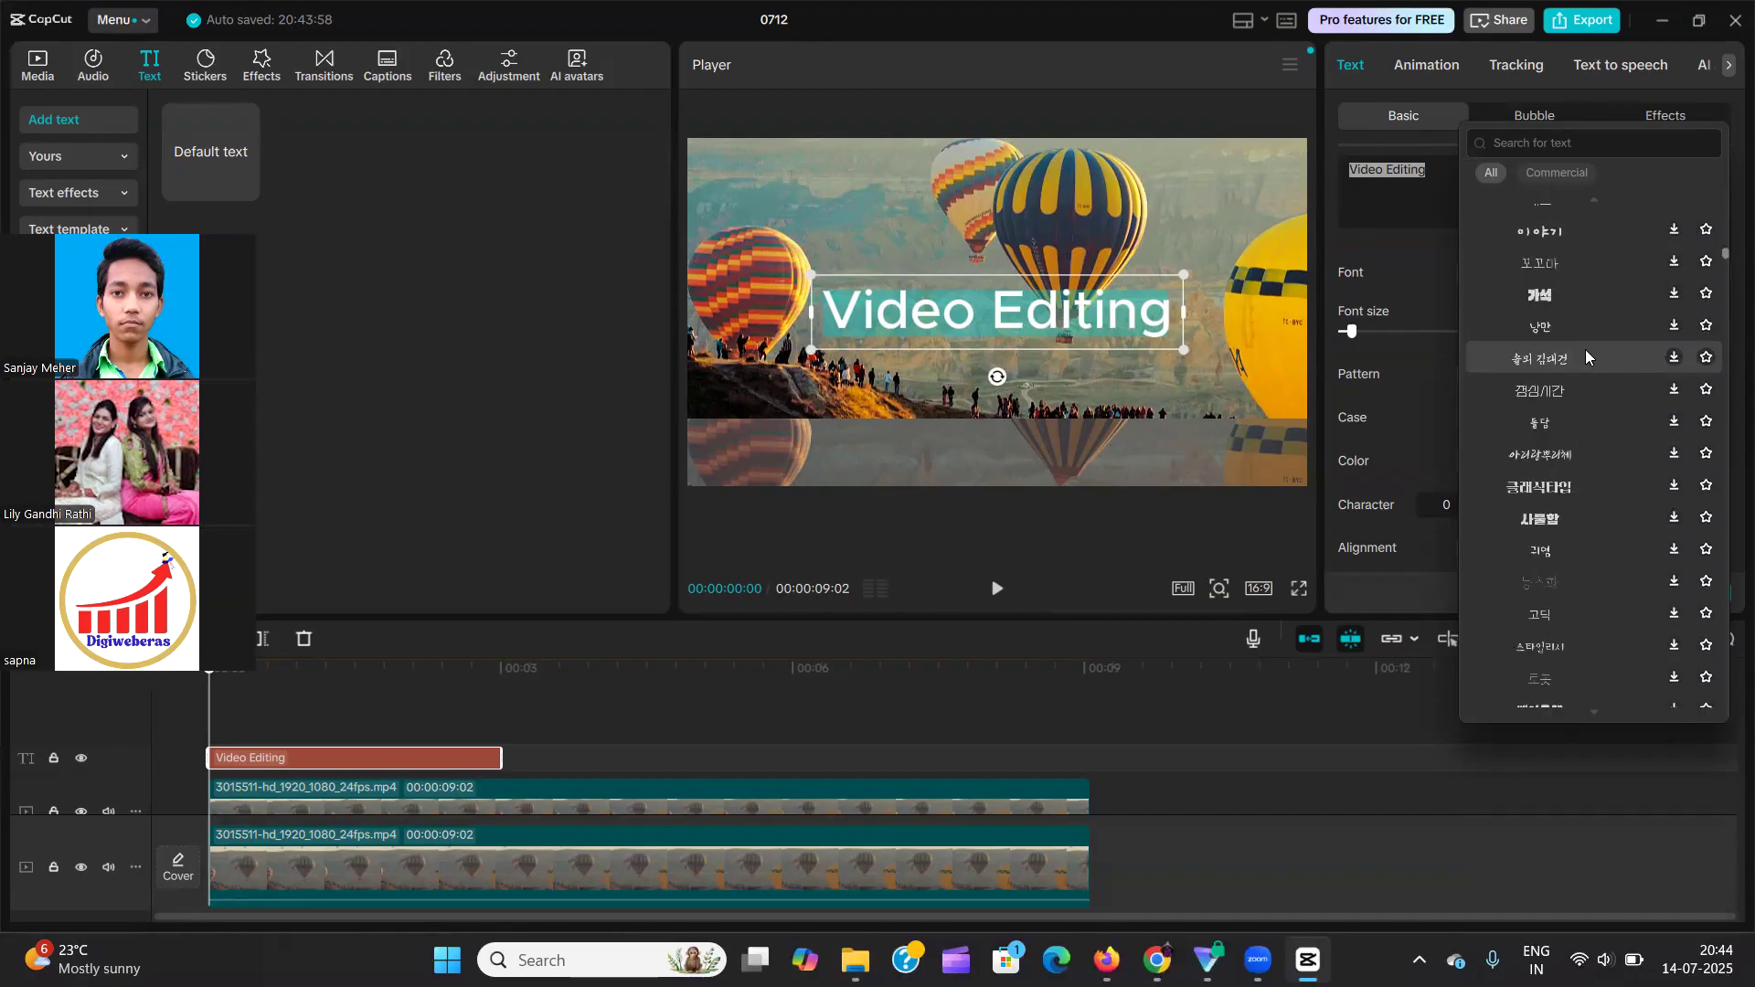
{"action": "scroll", "coordinate": [1591, 338], "scroll_direction": "down", "scroll_amount": 10}
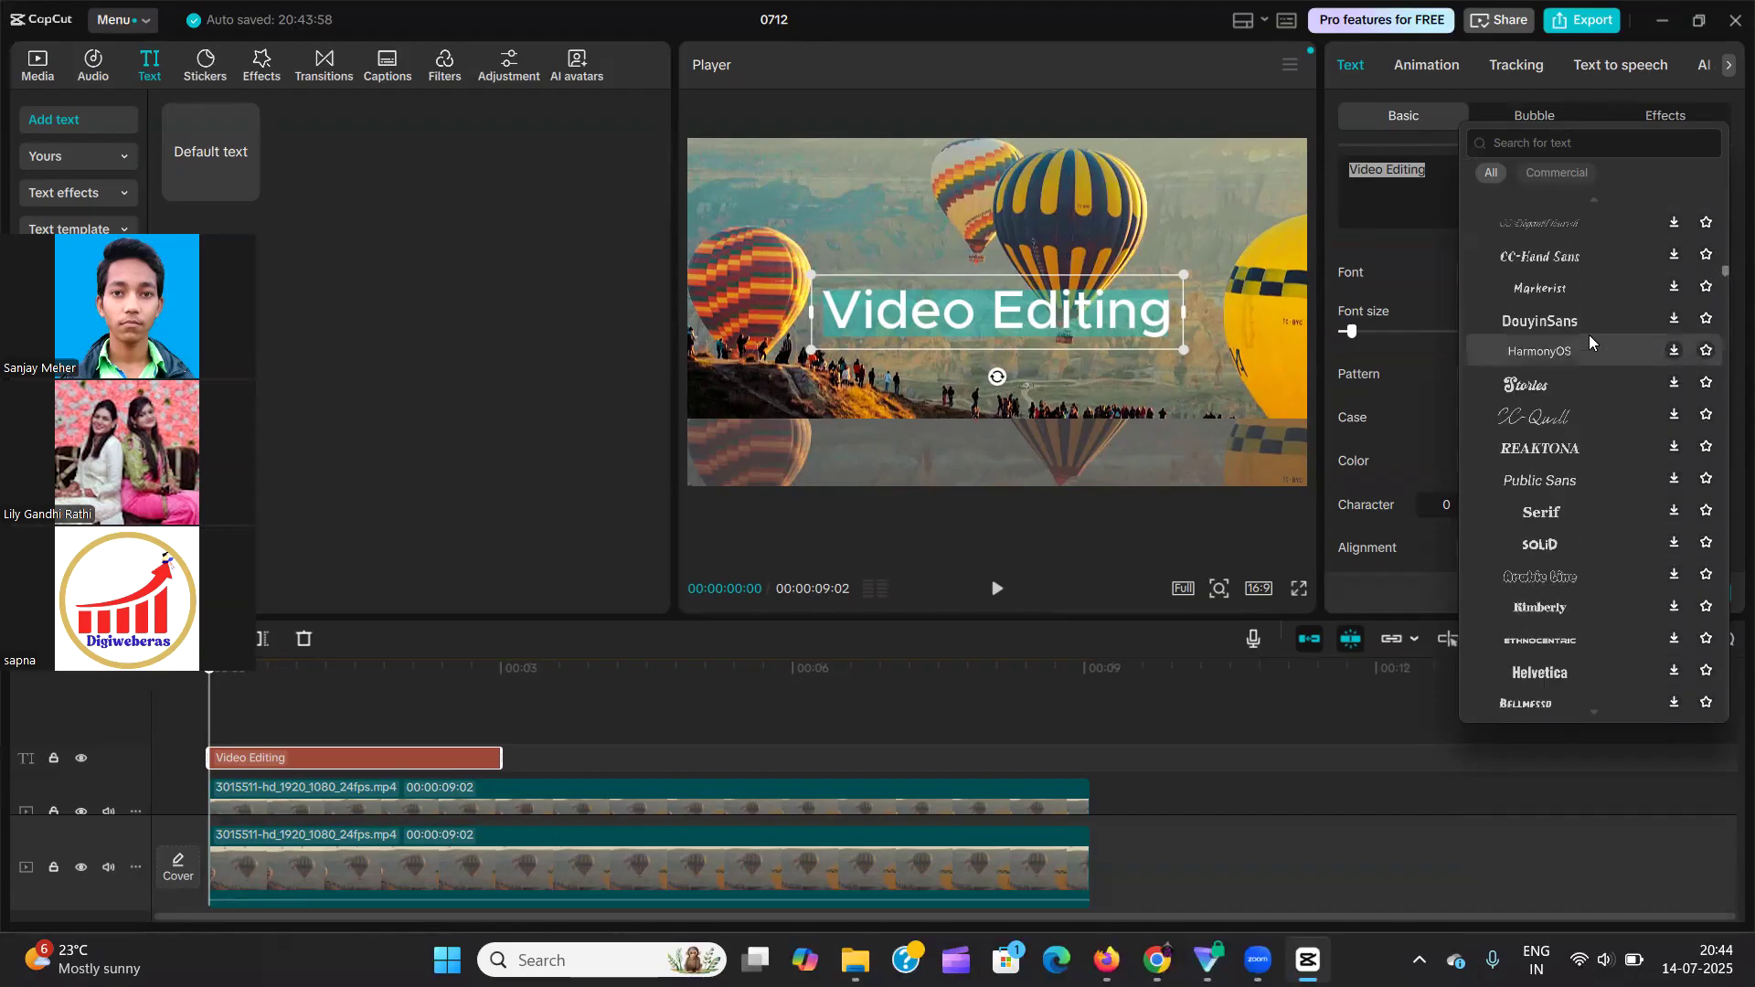
{"action": "scroll", "coordinate": [1585, 325], "scroll_direction": "up", "scroll_amount": 5}
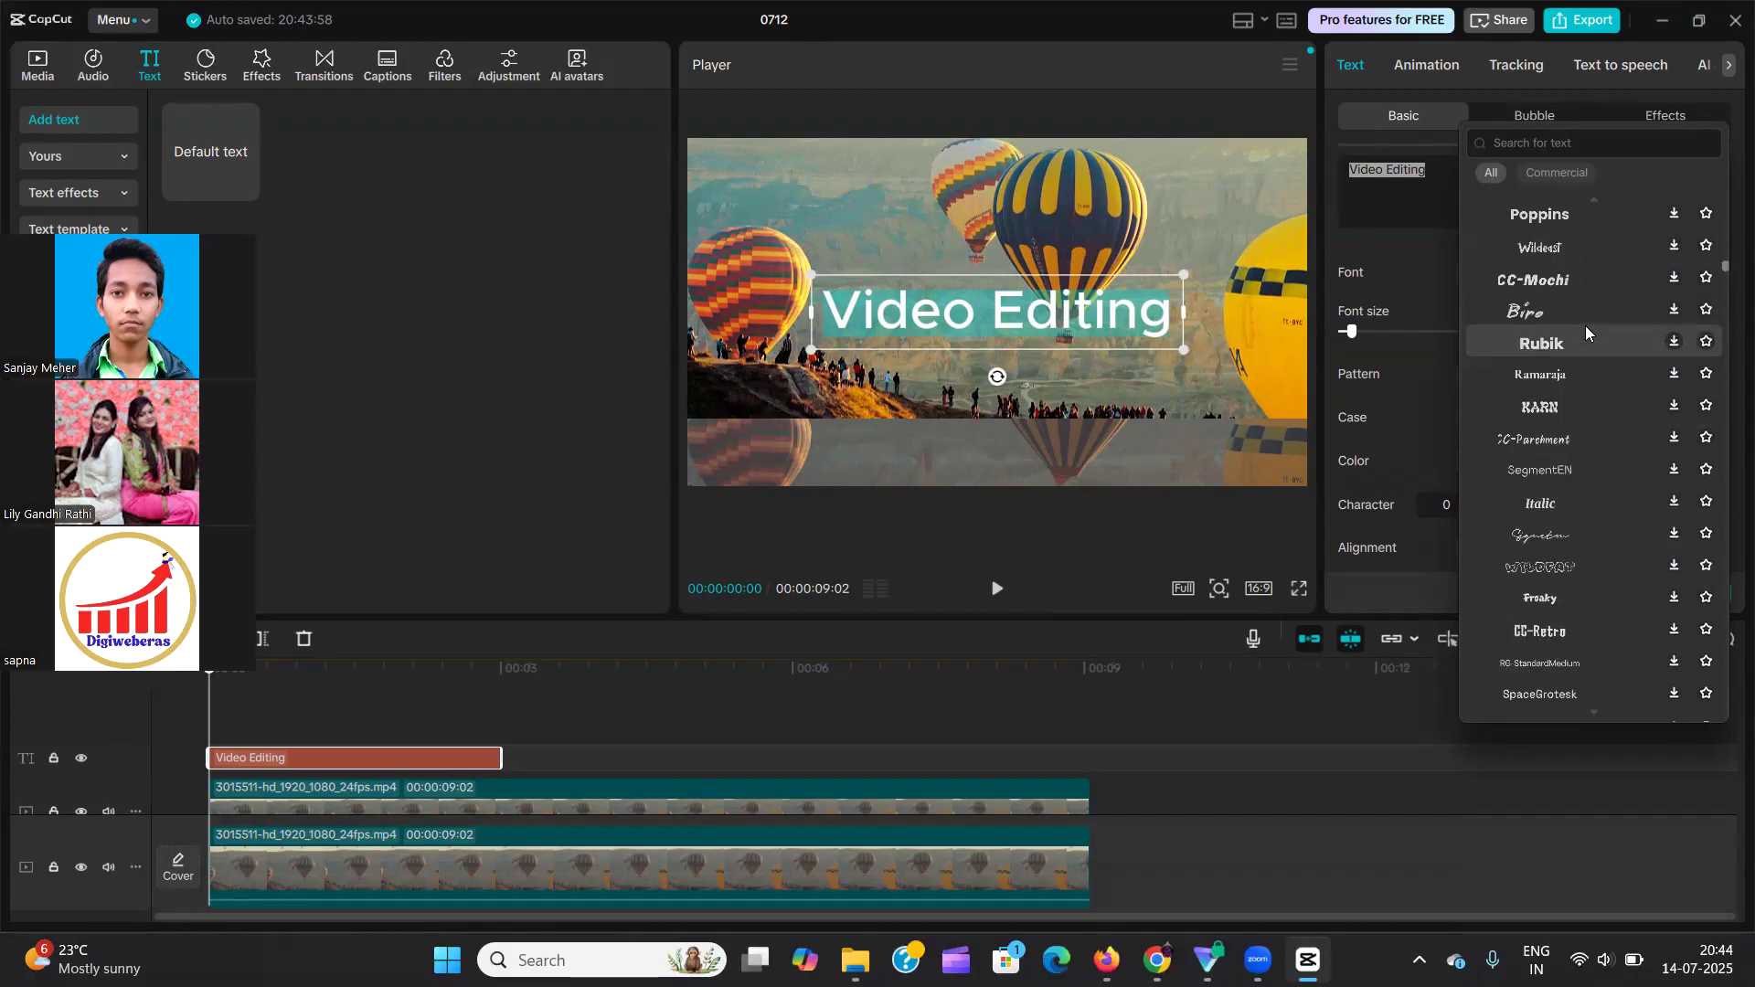
{"action": "left_click", "coordinate": [1674, 342]}
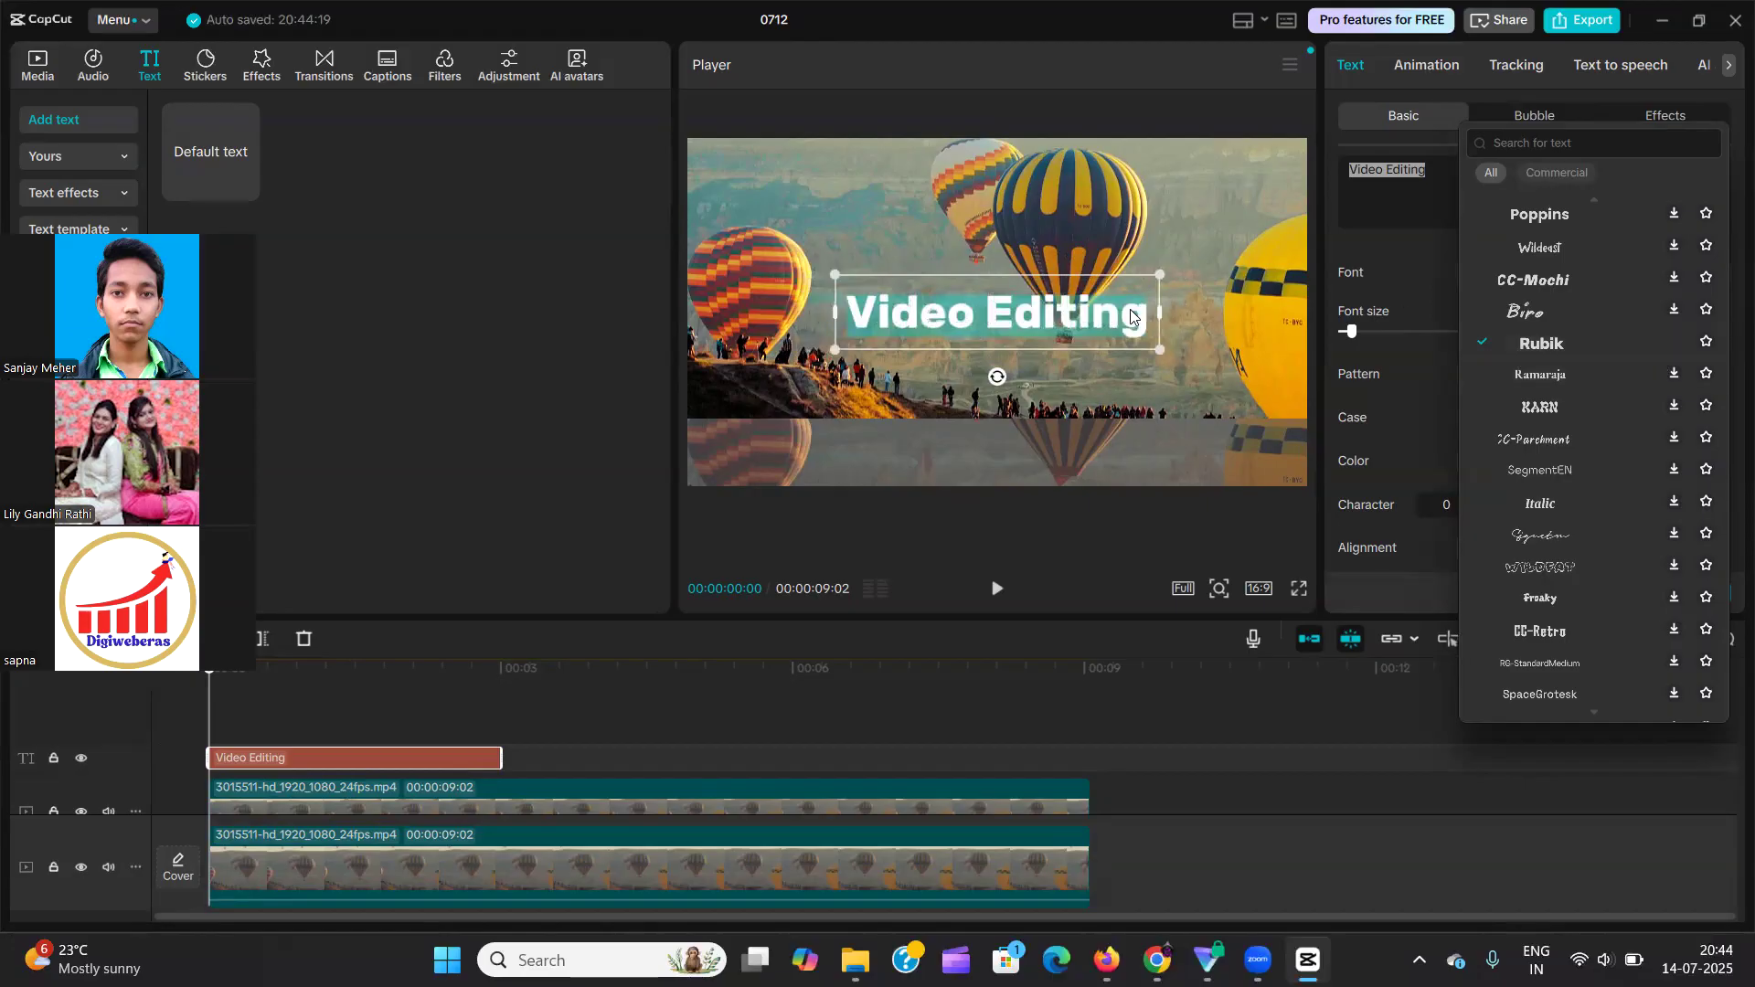
{"action": "scroll", "coordinate": [1601, 362], "scroll_direction": "down", "scroll_amount": 10}
{"action": "scroll", "coordinate": [1602, 362], "scroll_direction": "down", "scroll_amount": 10}
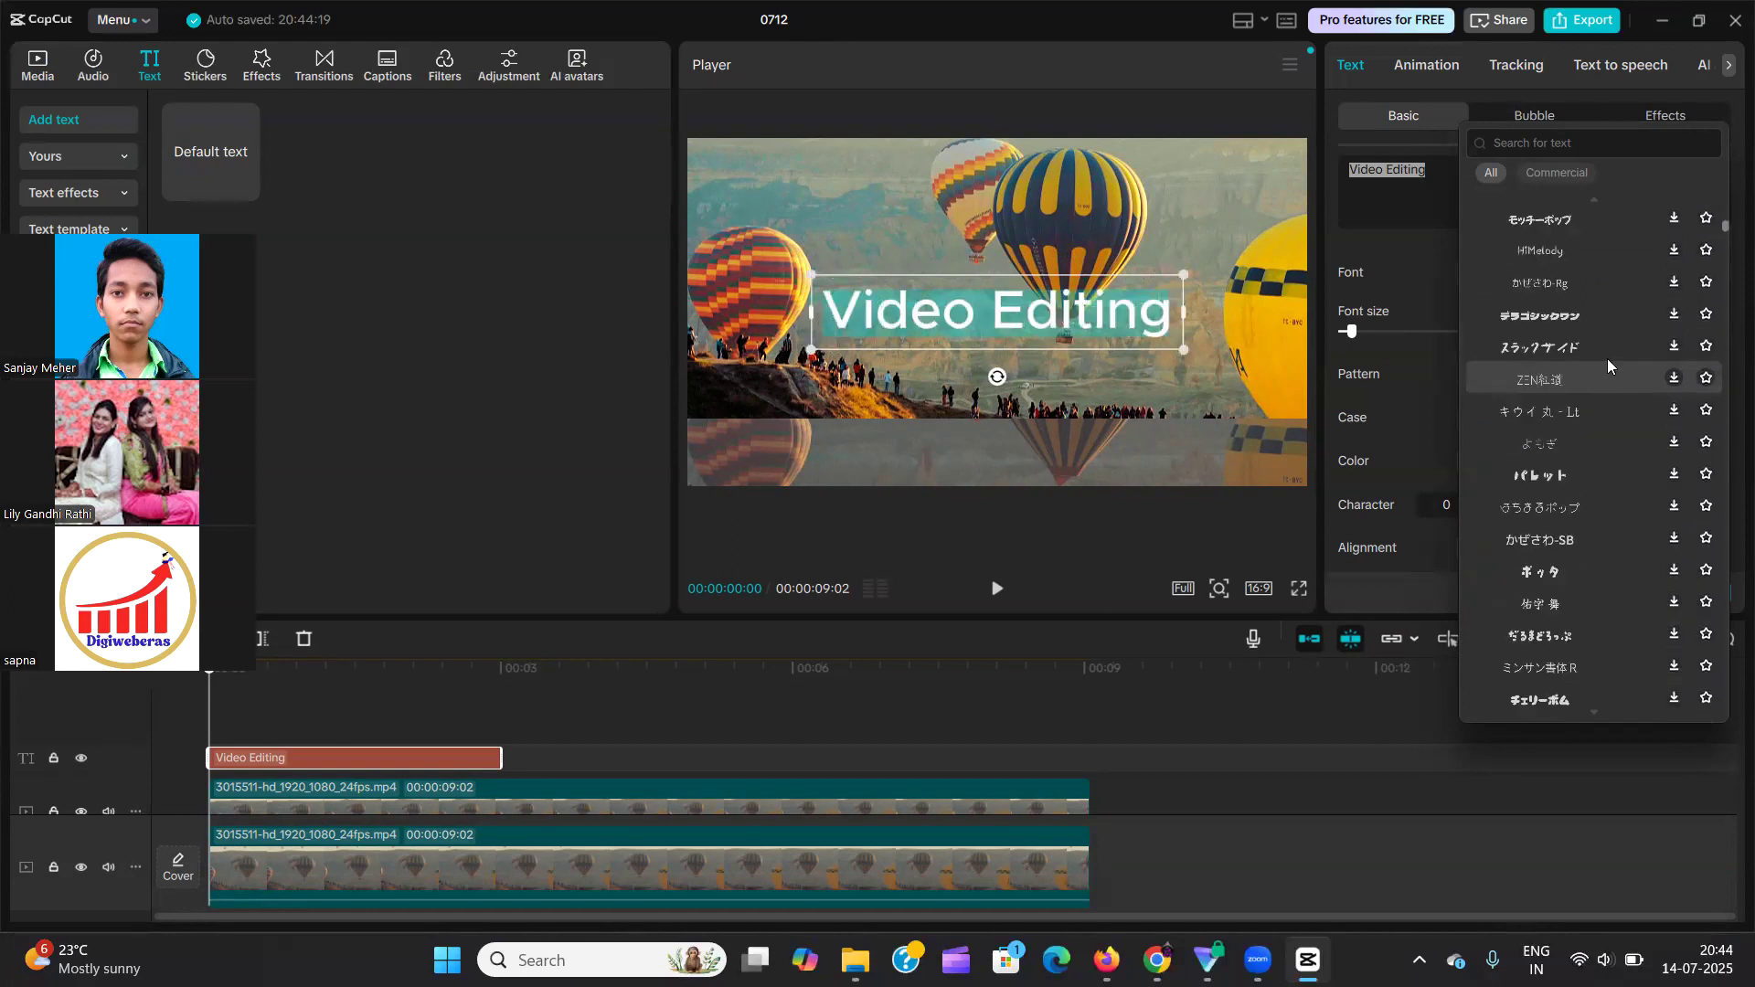
{"action": "scroll", "coordinate": [1607, 363], "scroll_direction": "up", "scroll_amount": 20}
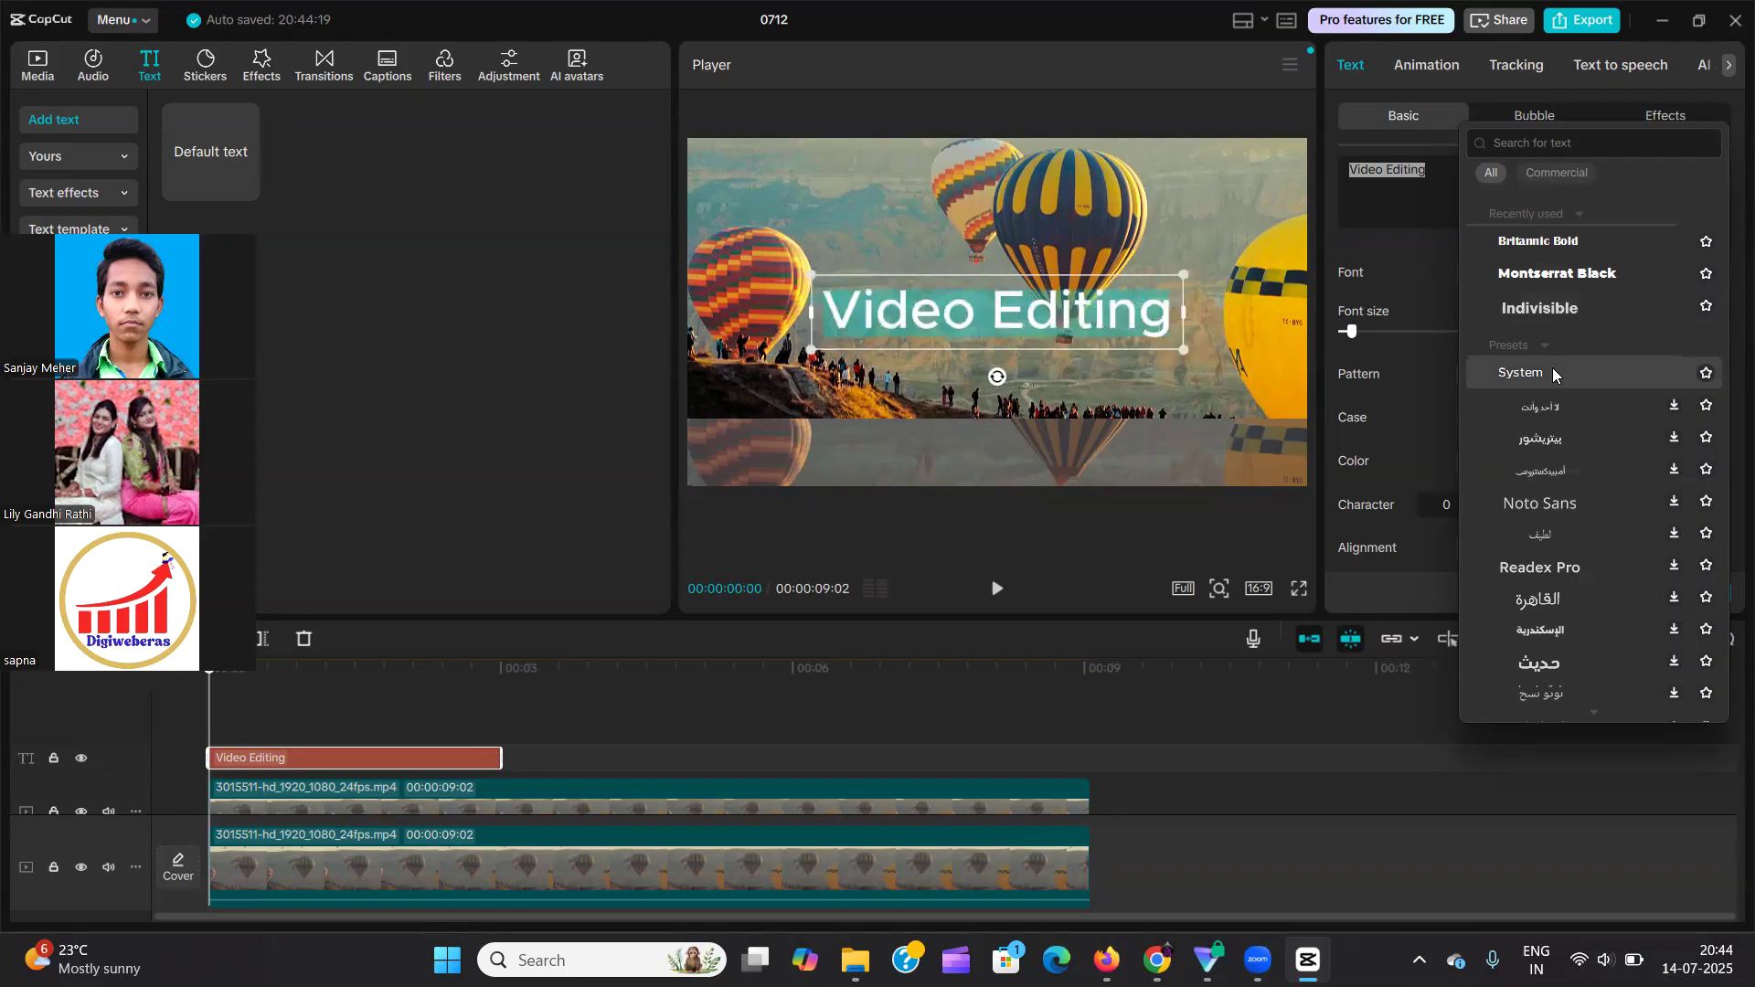
{"action": "left_click", "coordinate": [1531, 306]}
{"action": "left_click", "coordinate": [1428, 195]}
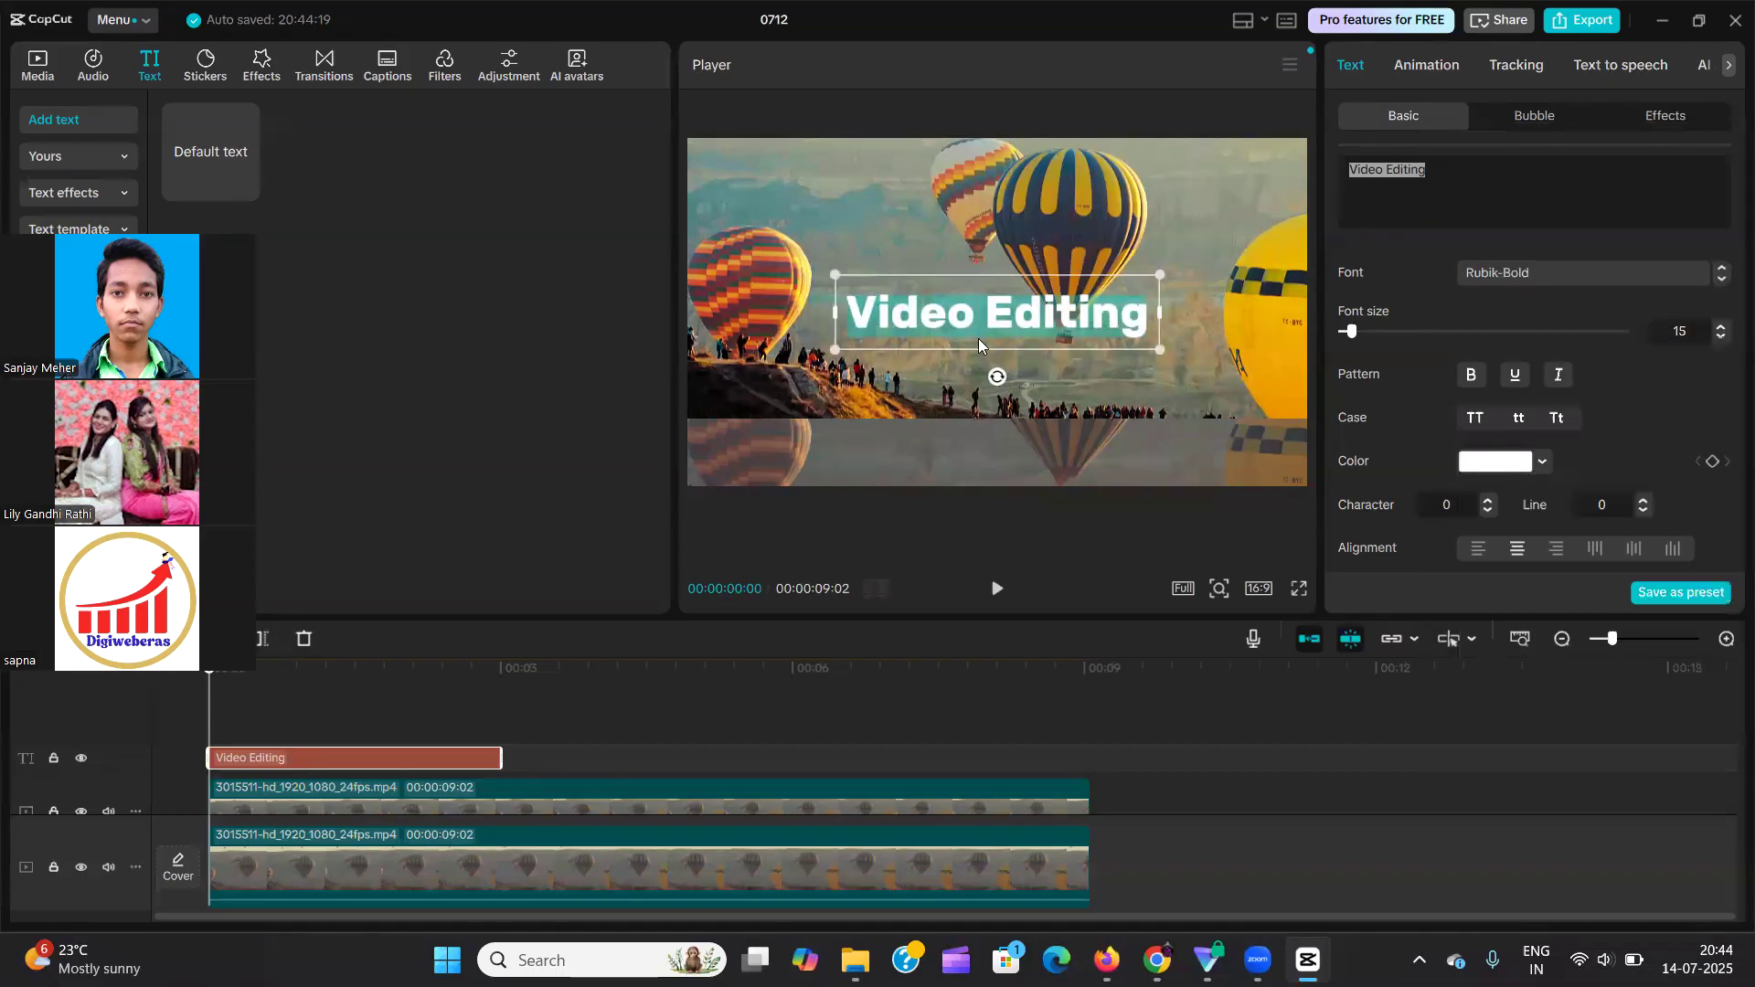
Set the font of only the word "Editing" to Britannic Bold.
{"action": "left_click", "coordinate": [1463, 188]}
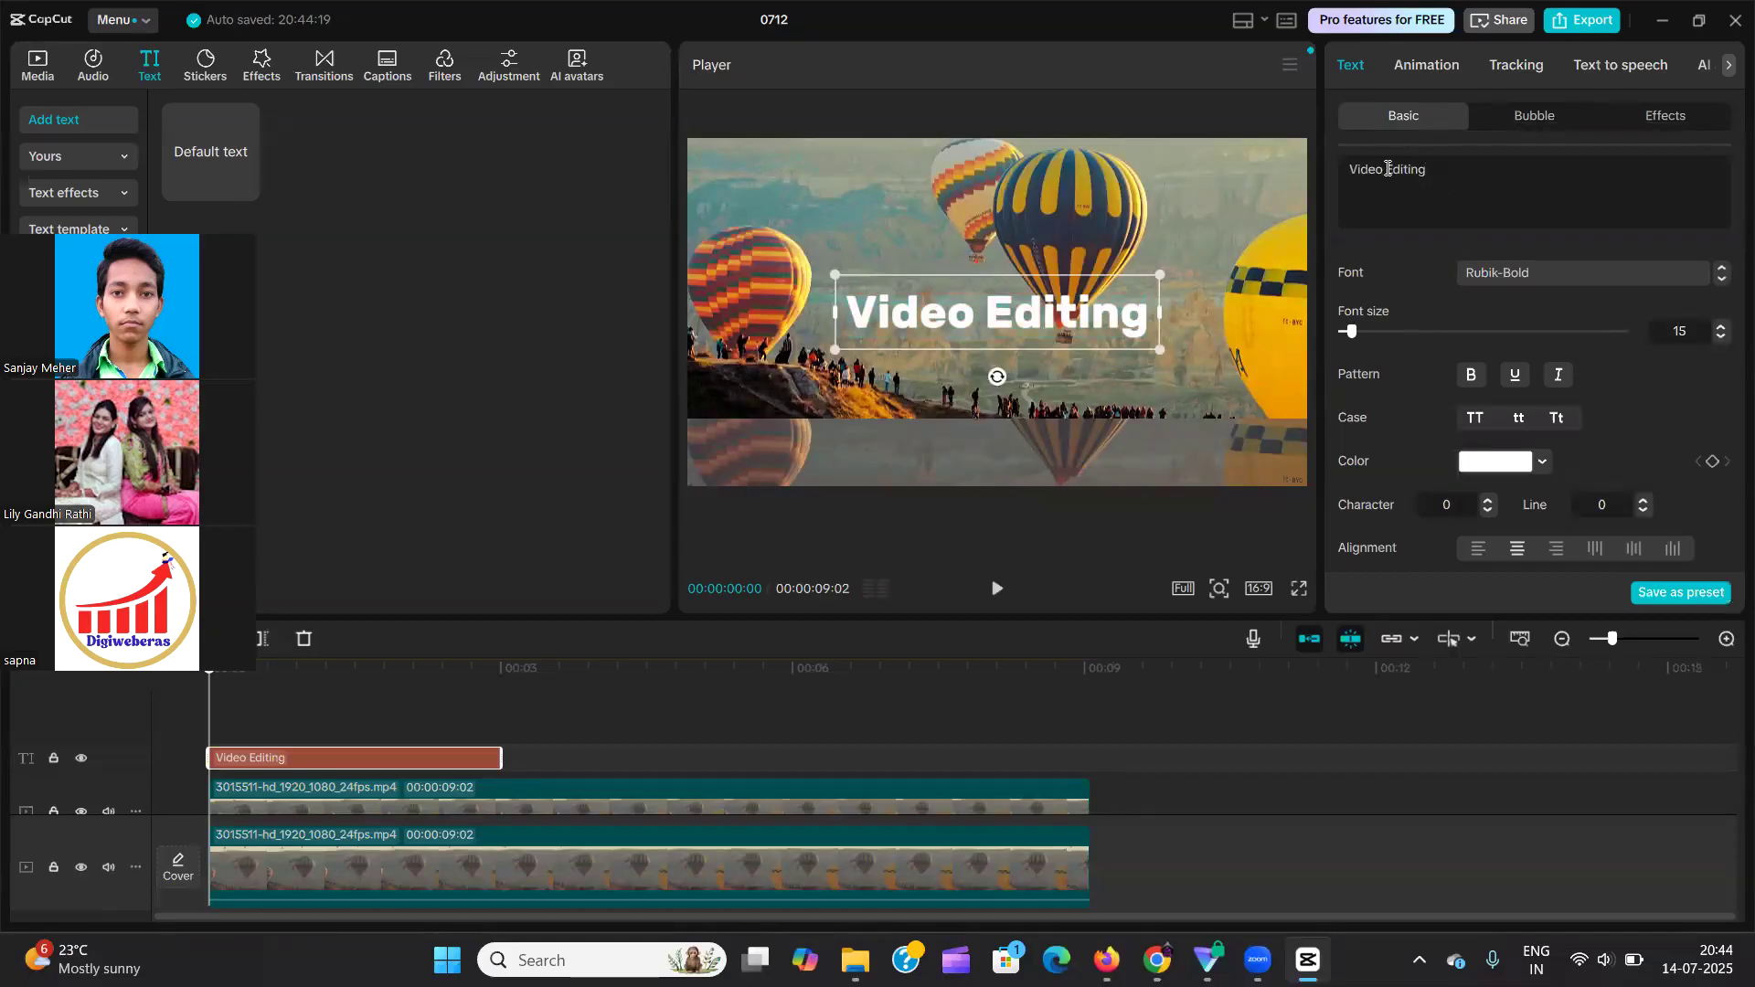
{"action": "left_click_drag", "start_coordinate": [1391, 169], "coordinate": [1433, 169]}
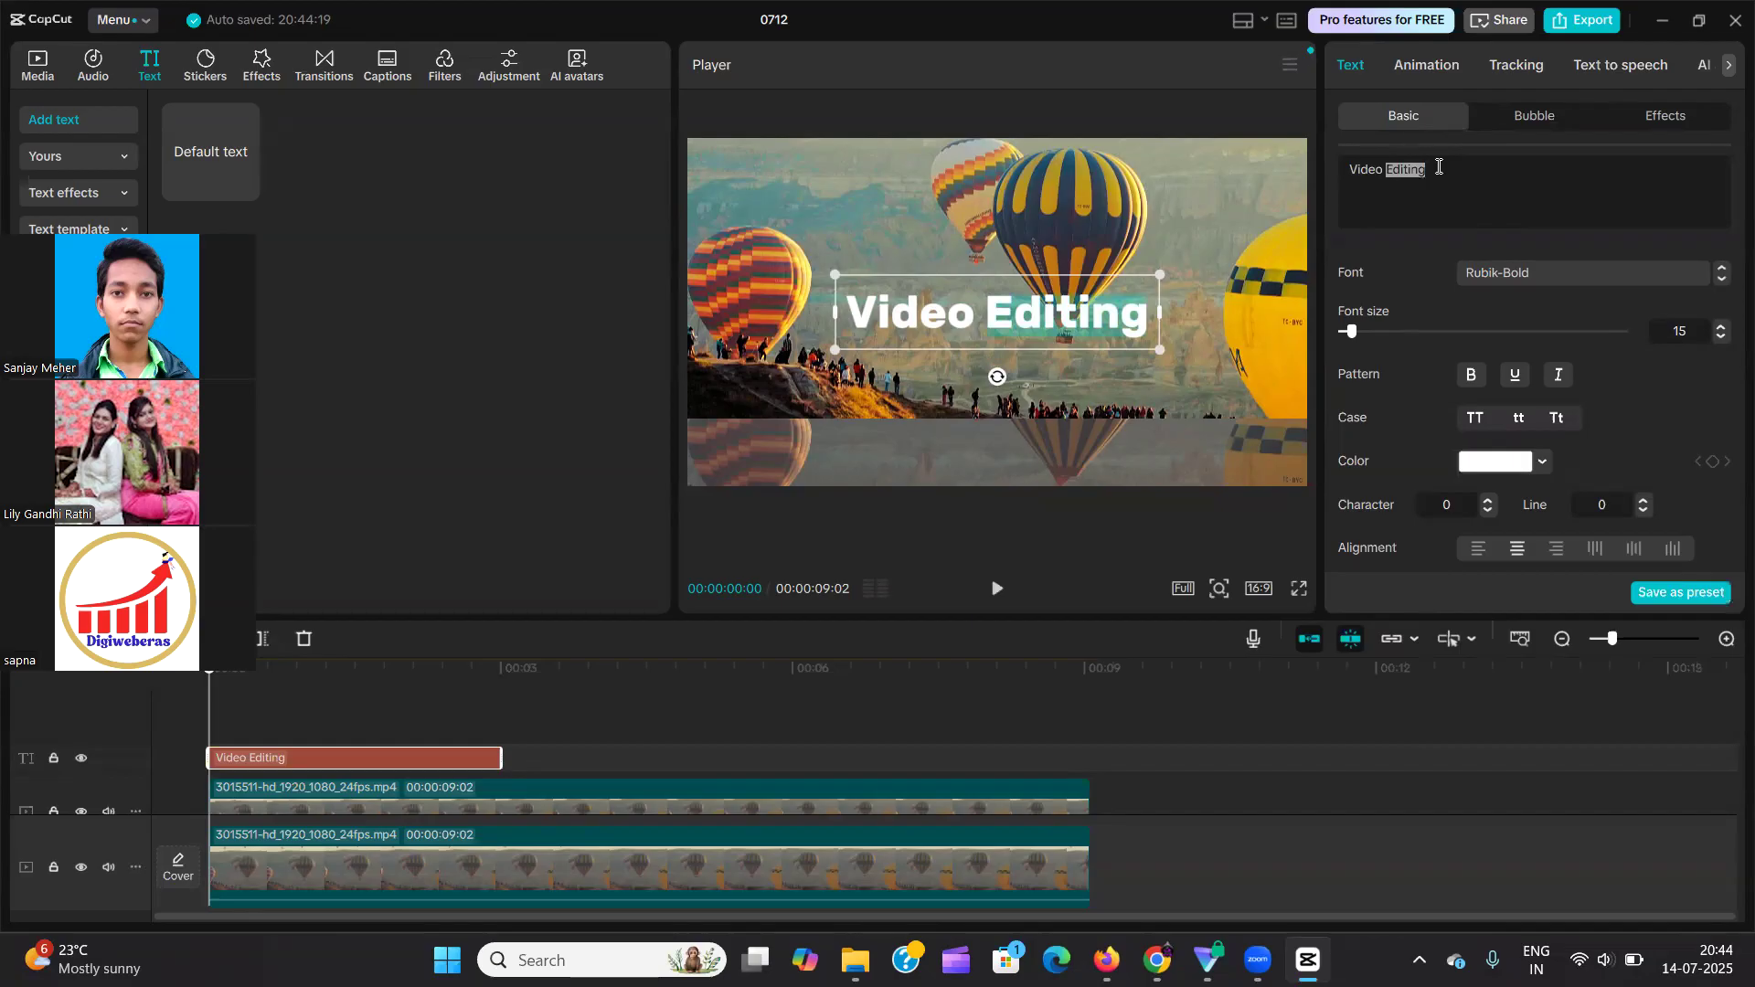
{"action": "left_click", "coordinate": [1496, 276]}
{"action": "scroll", "coordinate": [1509, 229], "scroll_direction": "down", "scroll_amount": 8}
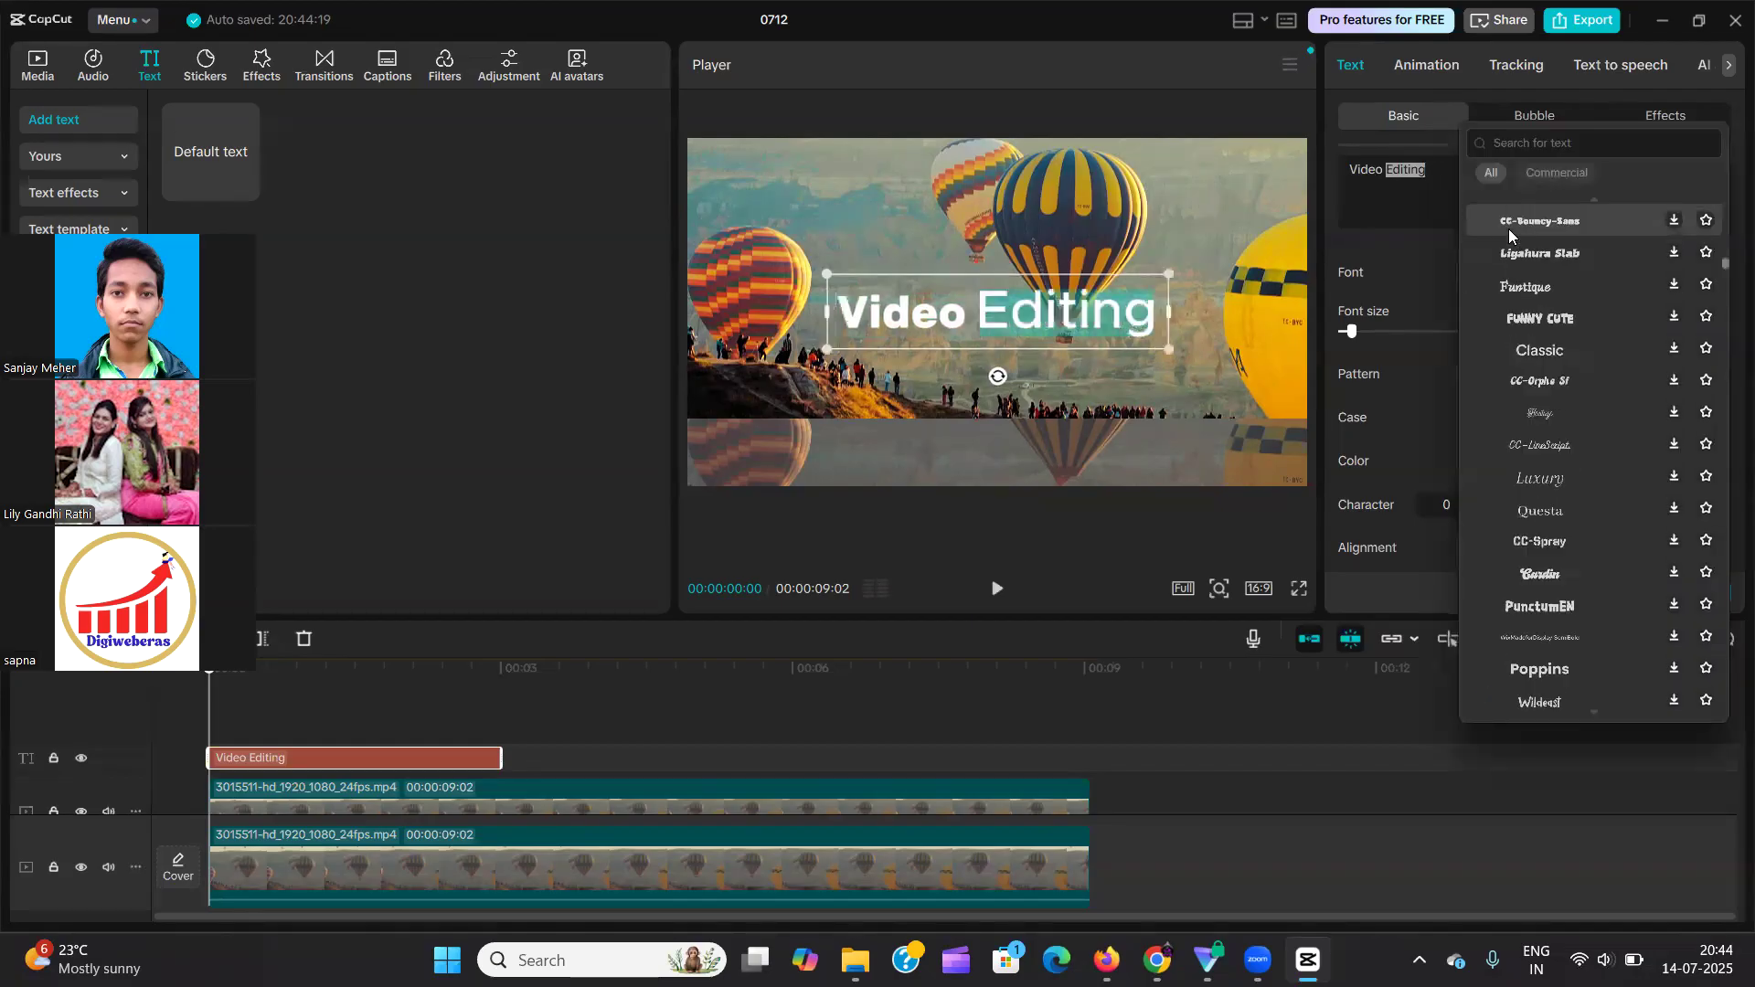
{"action": "left_click_drag", "start_coordinate": [1727, 265], "coordinate": [1727, 168]}
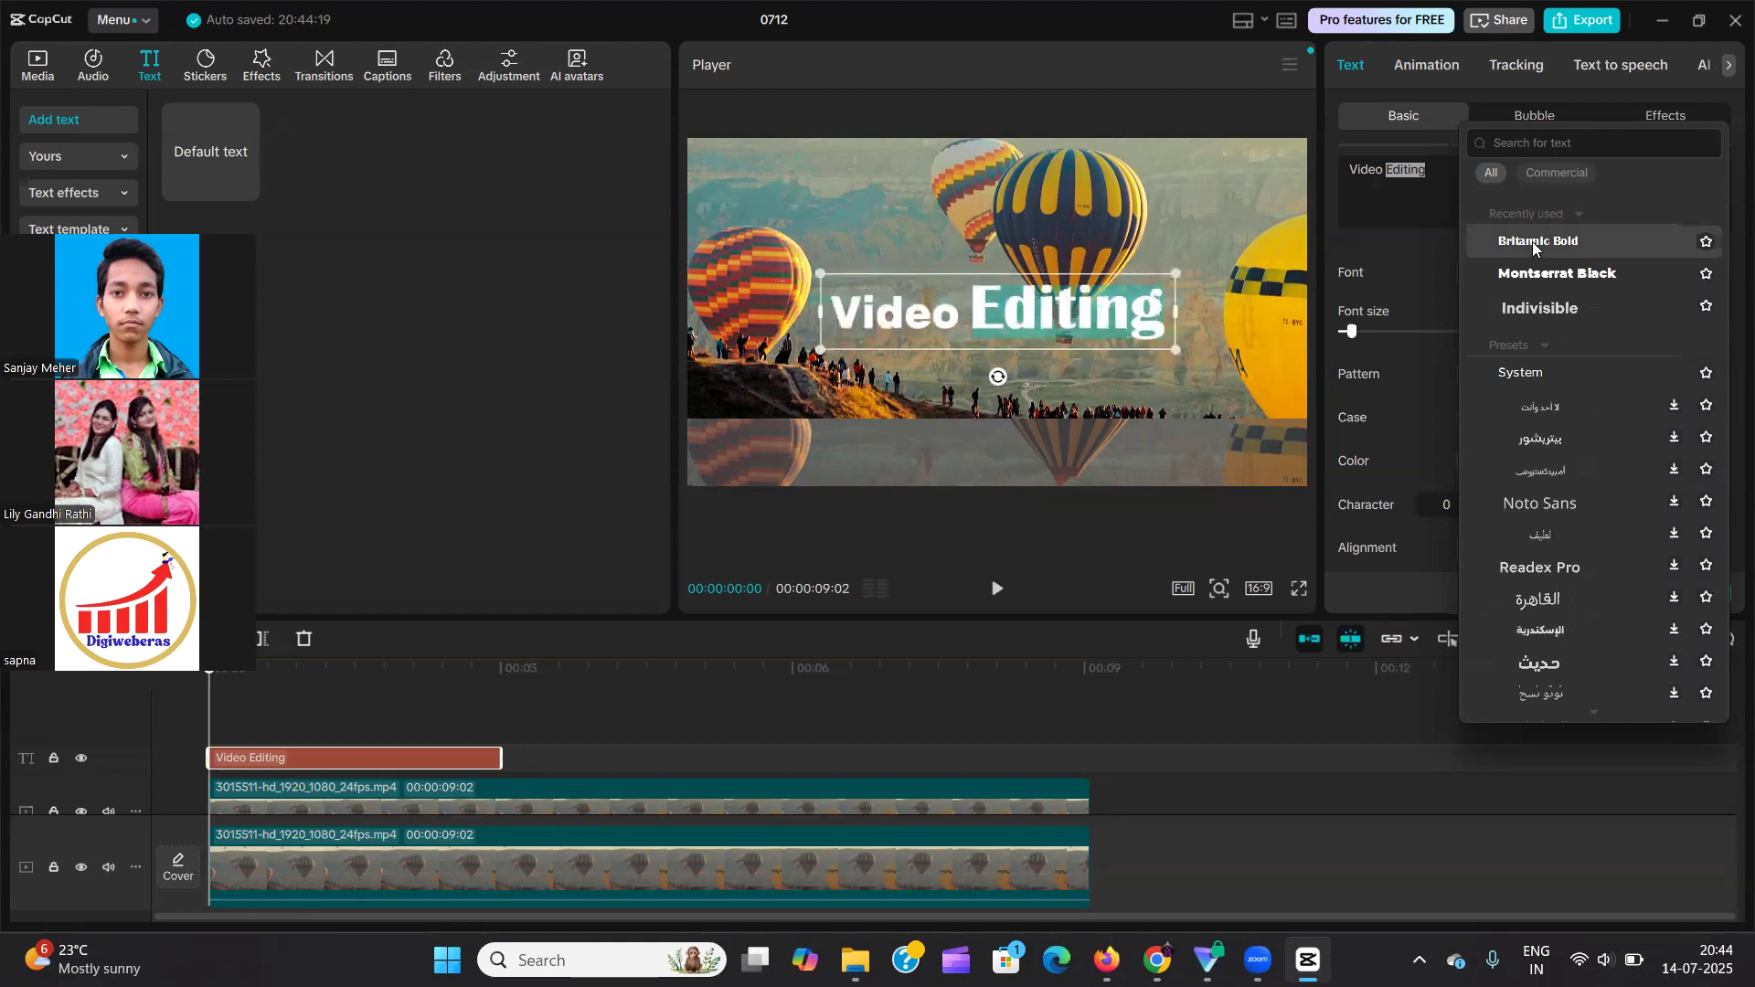
{"action": "left_click", "coordinate": [1536, 244]}
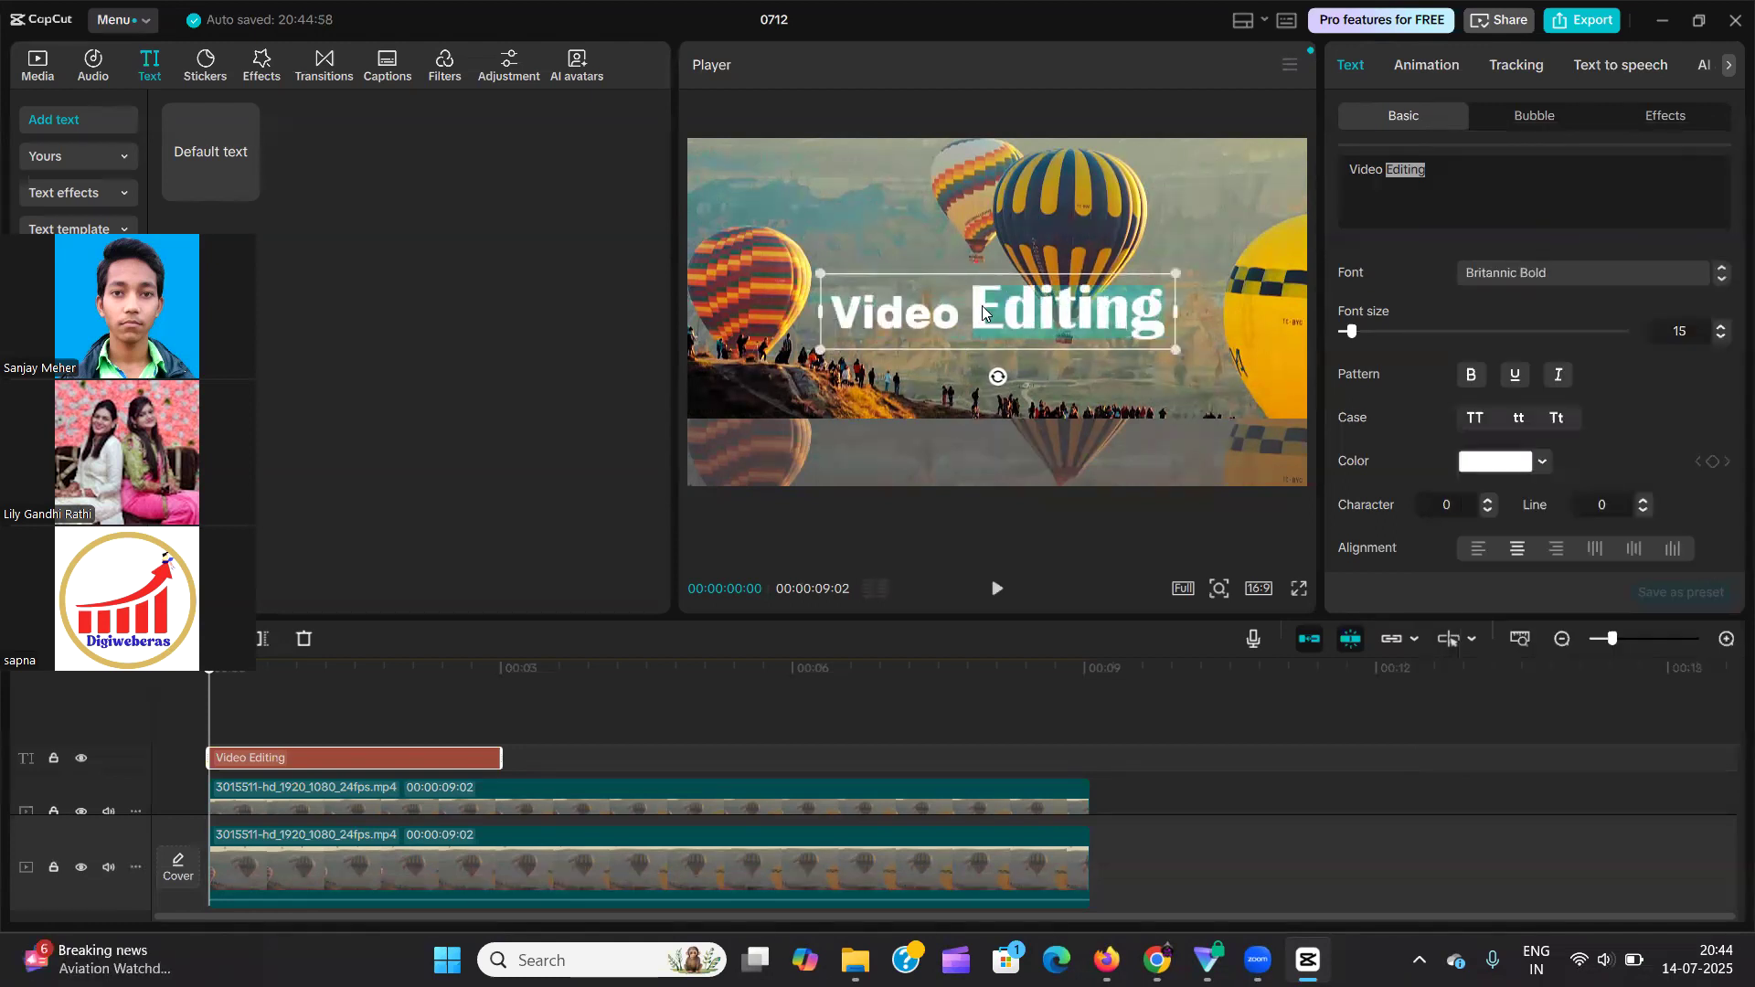
Increase the whole text's font size to 22 and adjust the size of the word "Editing" separately.
{"action": "left_click", "coordinate": [1448, 172]}
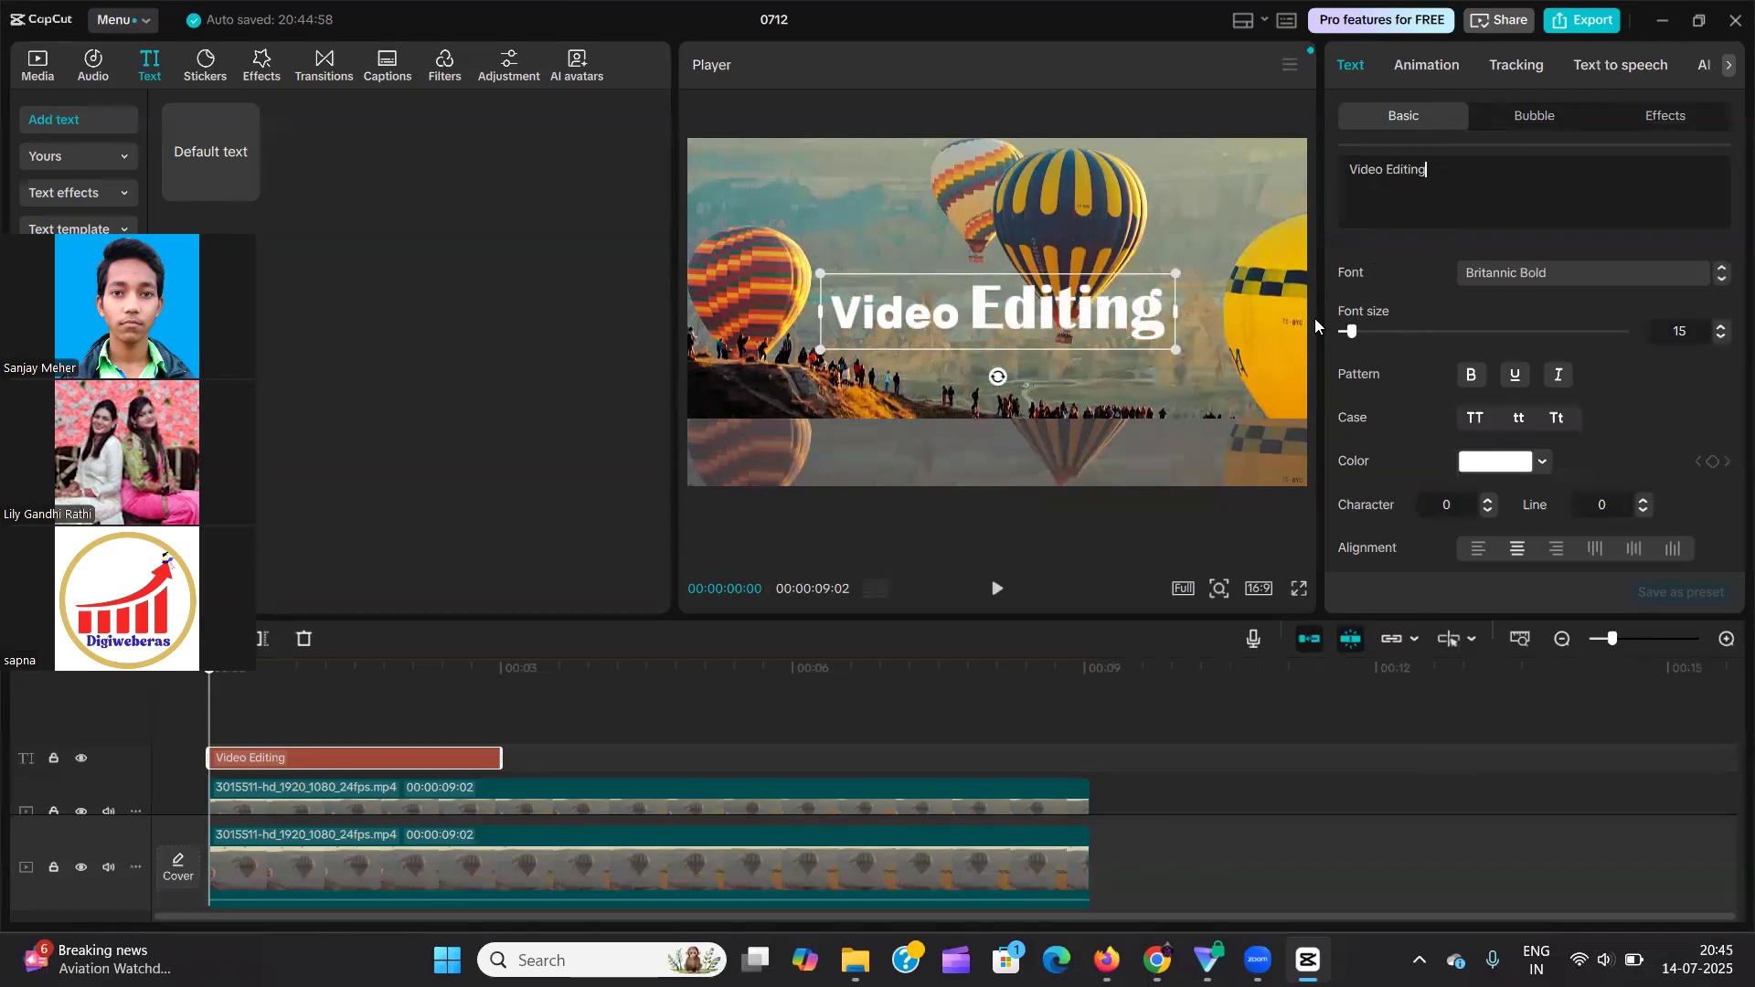
{"action": "mouse_move", "coordinate": [1354, 333]}
{"action": "left_mouse_down"}
{"action": "mouse_move", "coordinate": [1417, 334]}
{"action": "mouse_move", "coordinate": [1361, 345]}
{"action": "left_mouse_up"}
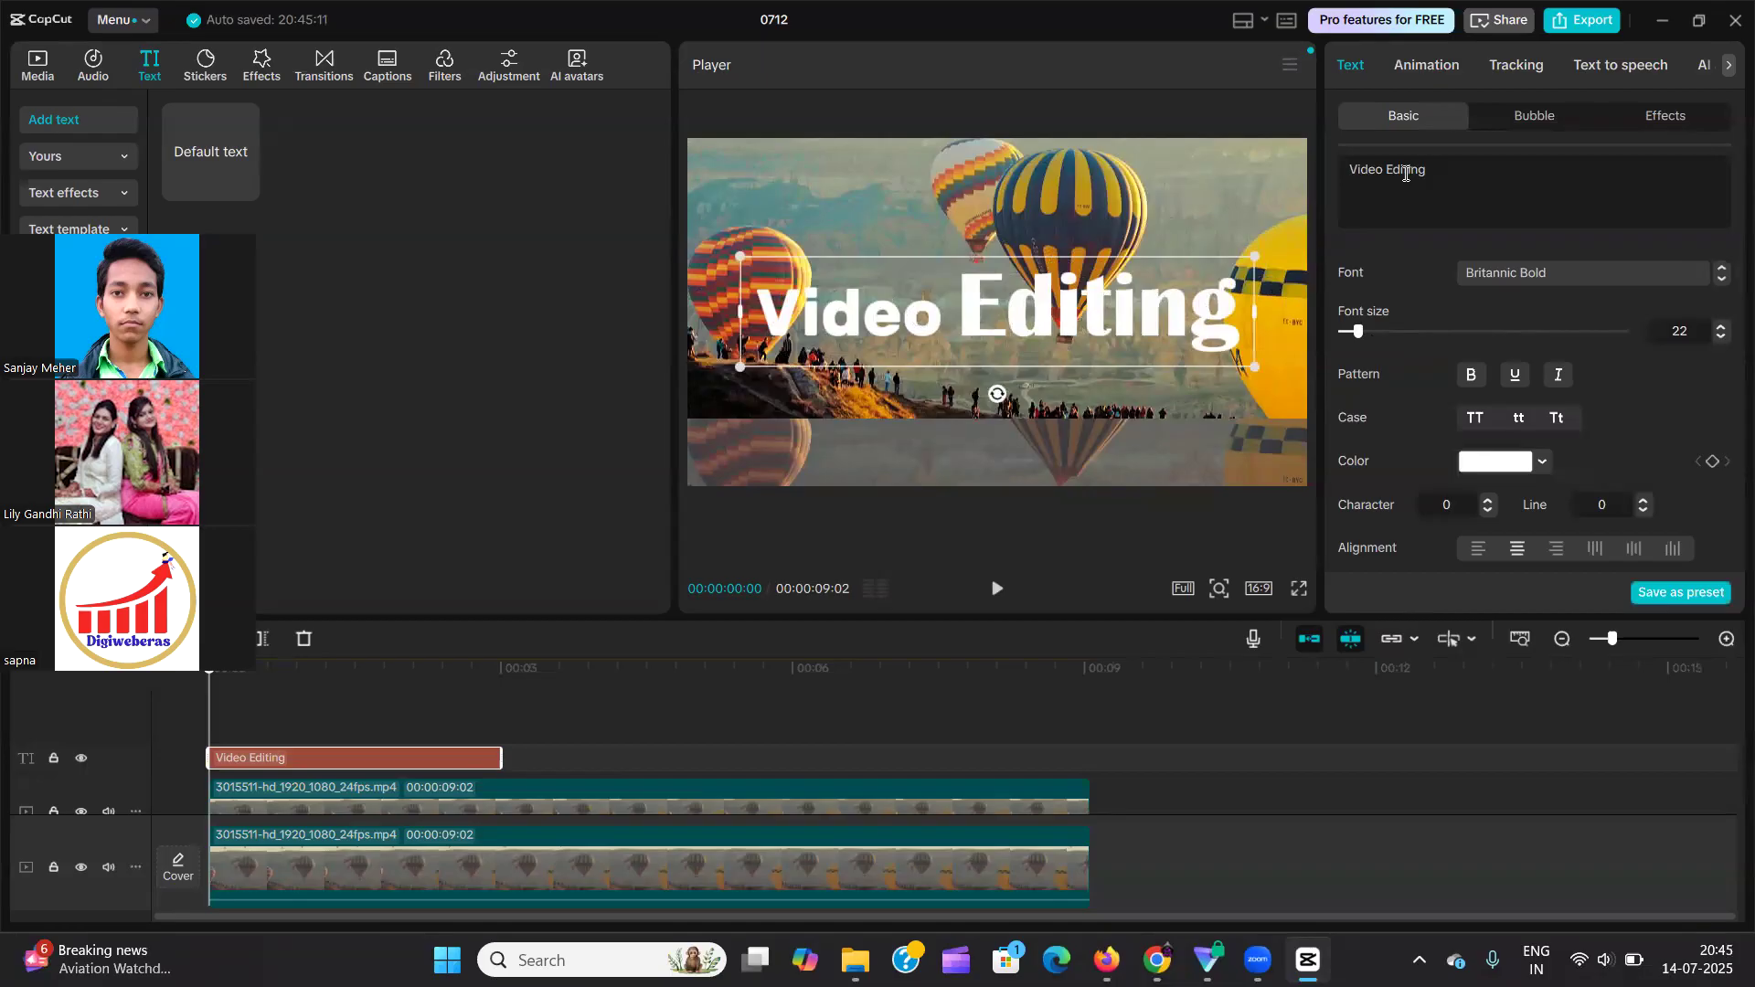
{"action": "left_click_drag", "start_coordinate": [1390, 170], "coordinate": [1444, 173]}
{"action": "mouse_move", "coordinate": [1360, 332]}
{"action": "left_mouse_down"}
{"action": "mouse_move", "coordinate": [1378, 331]}
{"action": "mouse_move", "coordinate": [1358, 338]}
{"action": "left_mouse_up"}
Set the font size of the entire "Video Editing" text to 15.
{"action": "left_click", "coordinate": [1463, 212]}
{"action": "key", "text": "ctrl+a"}
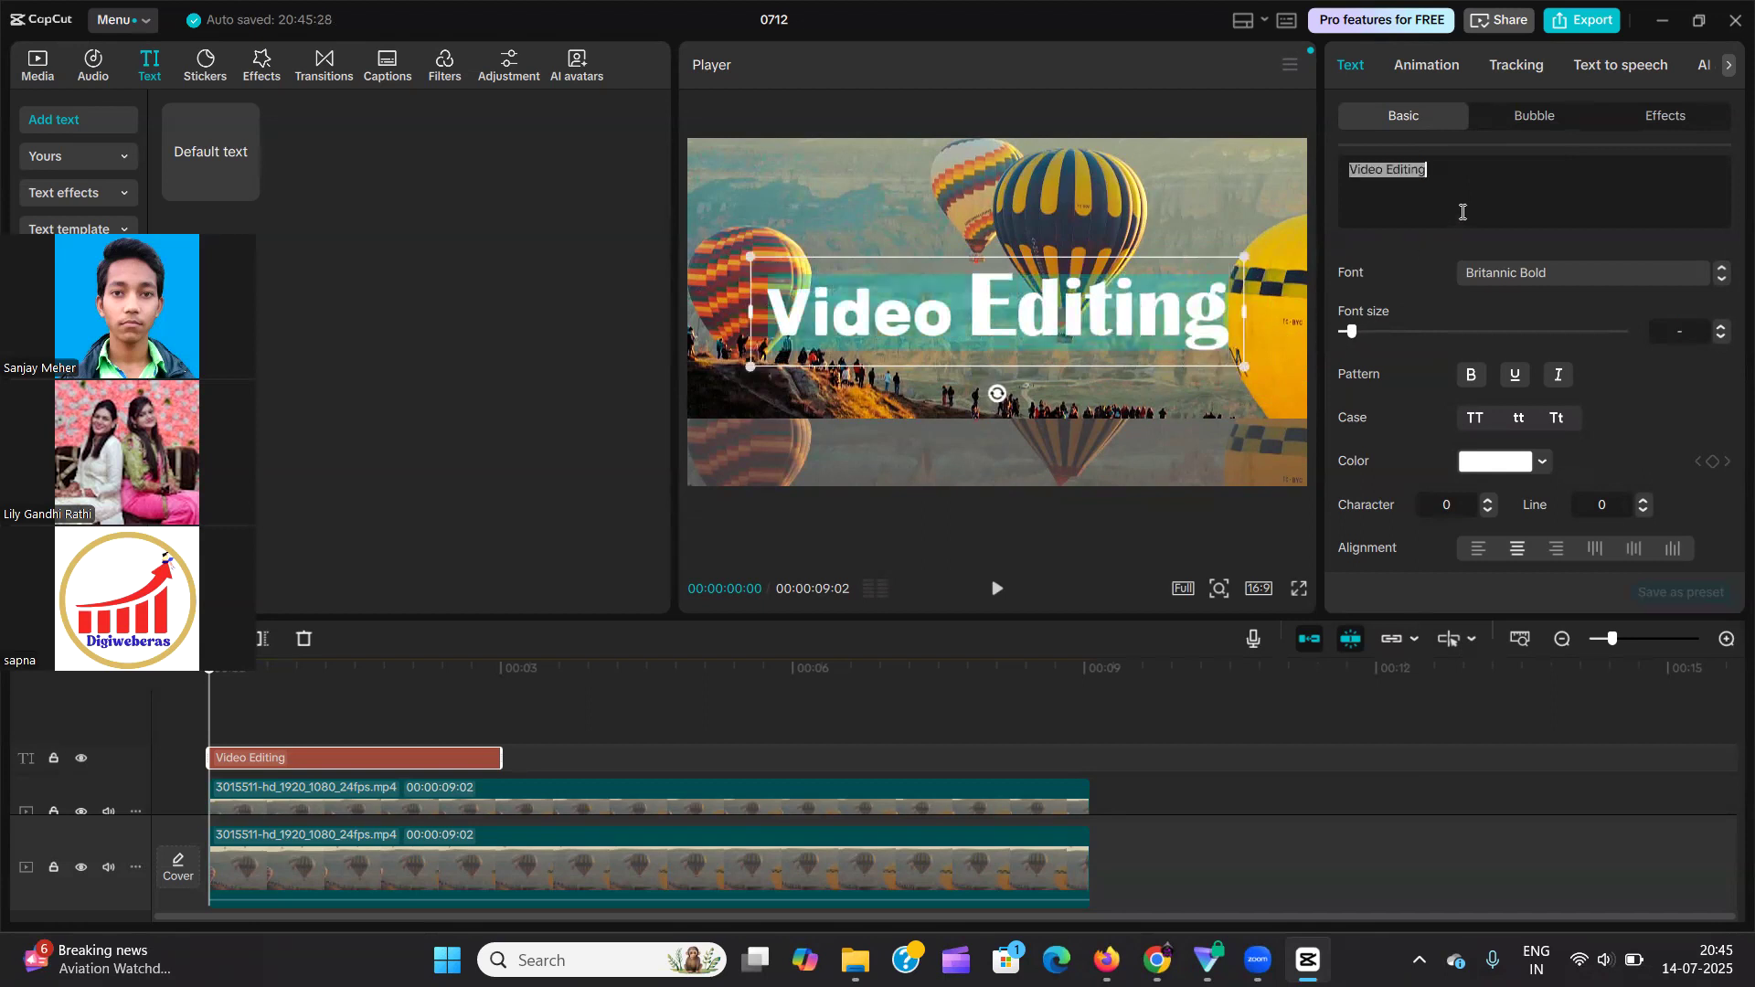
{"action": "left_click", "coordinate": [1686, 330]}
{"action": "type", "text": "15"}
{"action": "key", "text": "Return"}
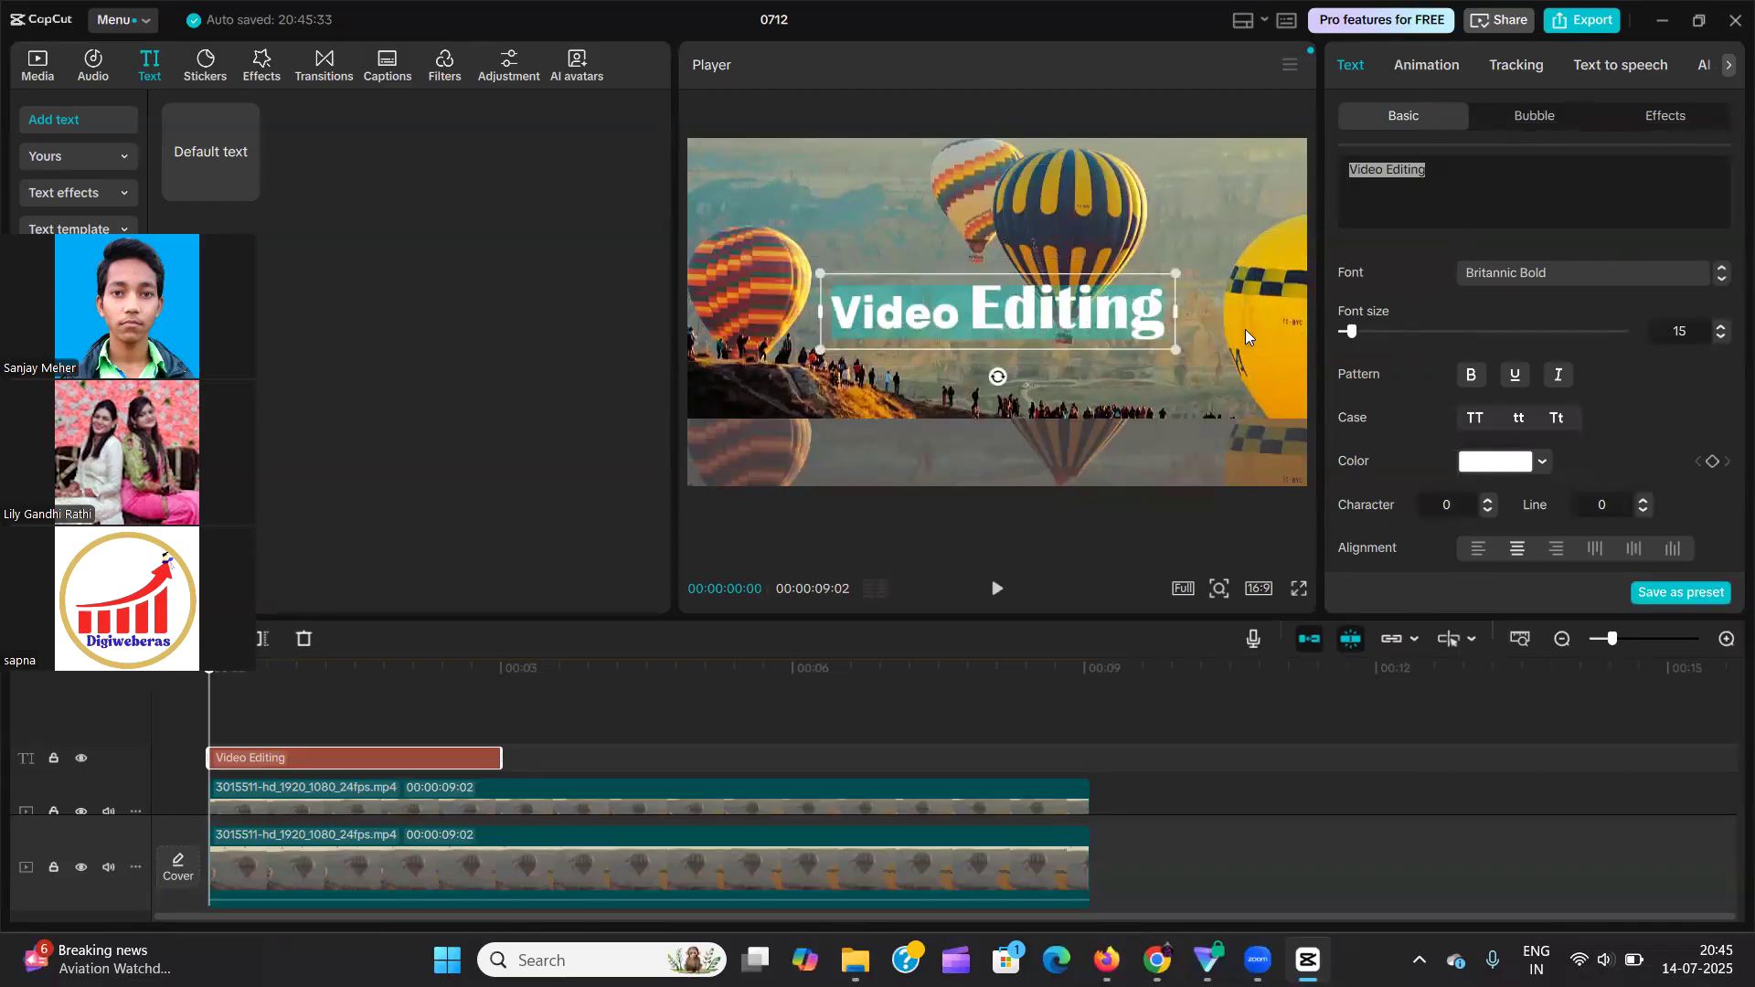
Set the entire text's font to System and scale the text up in the preview to about three quarters of the frame width.
{"action": "left_click", "coordinate": [1519, 269]}
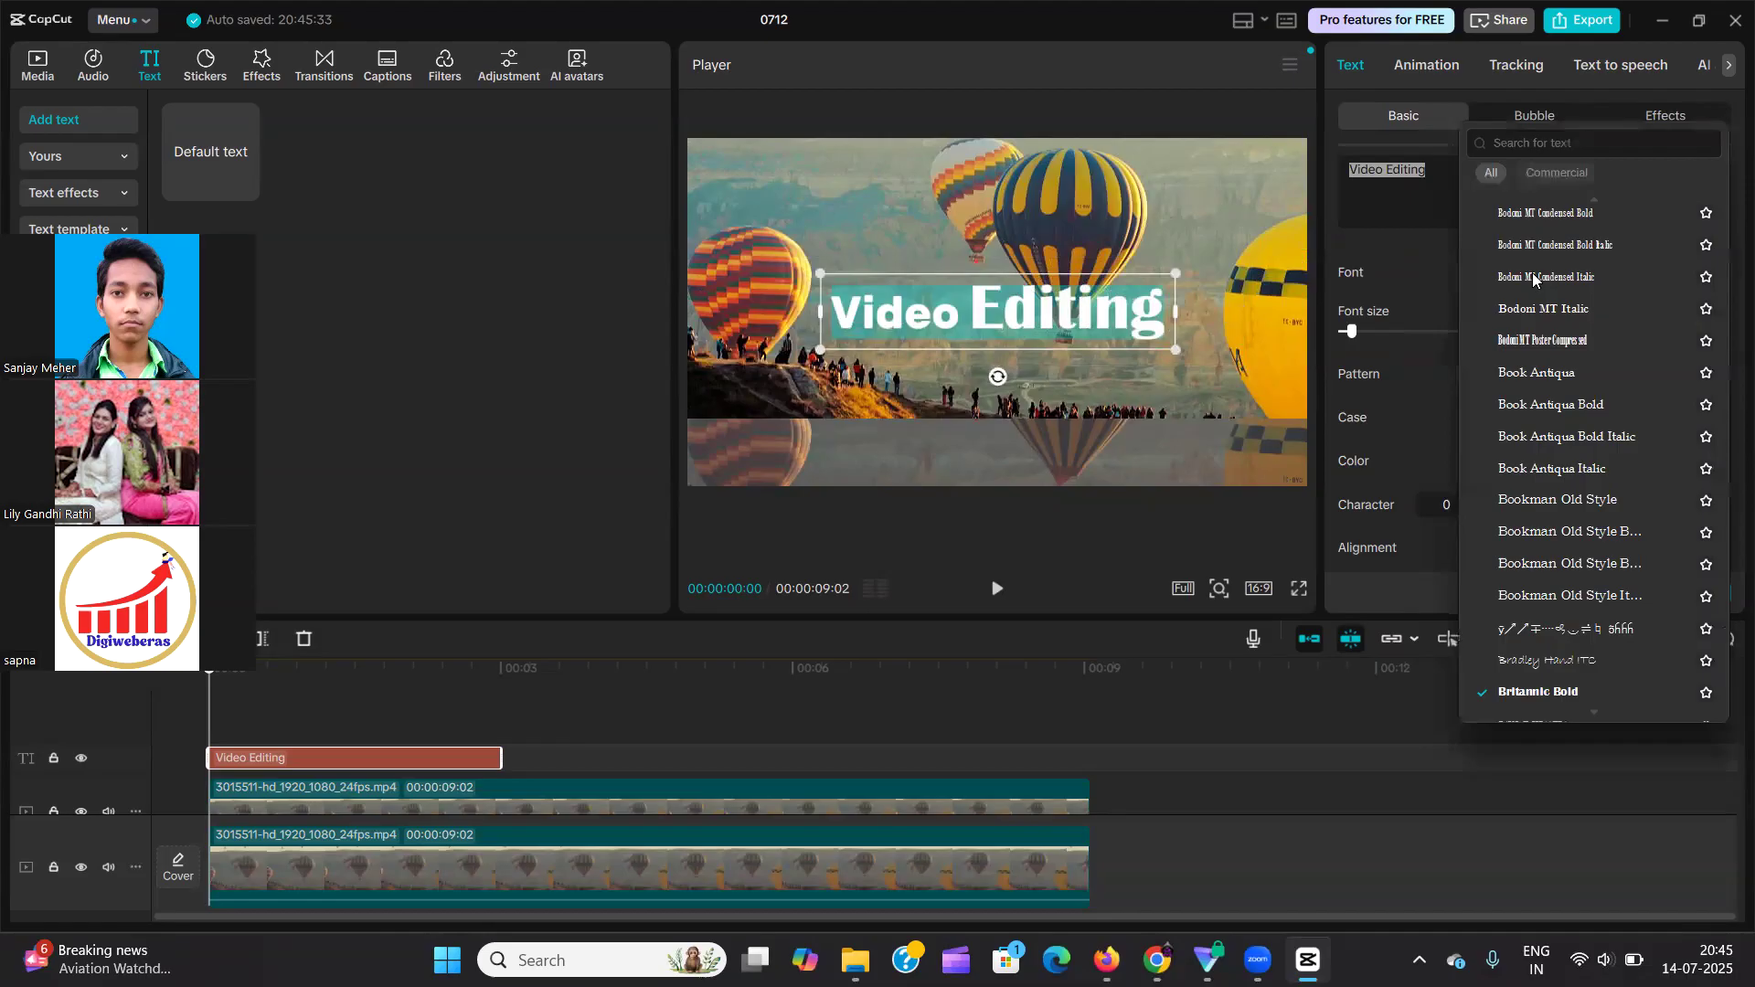
{"action": "scroll", "coordinate": [1603, 387], "scroll_direction": "up", "scroll_amount": 5}
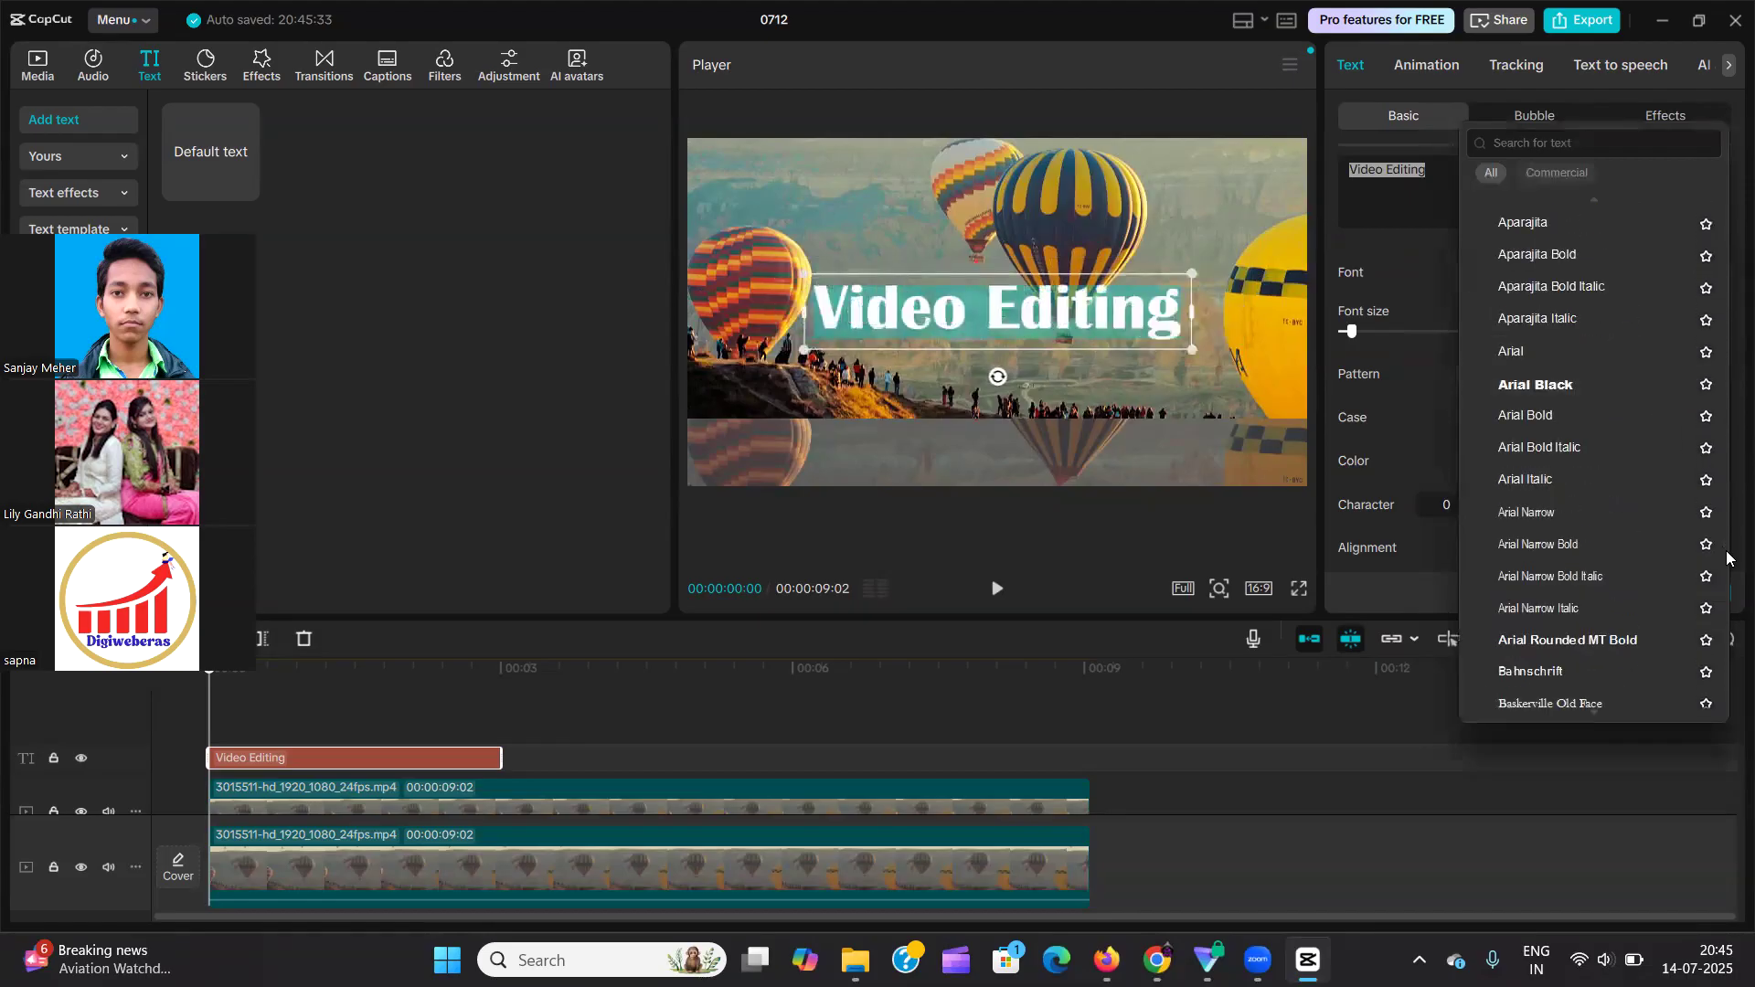
{"action": "scroll", "coordinate": [1720, 466], "scroll_direction": "up", "scroll_amount": 3}
{"action": "scroll", "coordinate": [1720, 467], "scroll_direction": "up", "scroll_amount": 10}
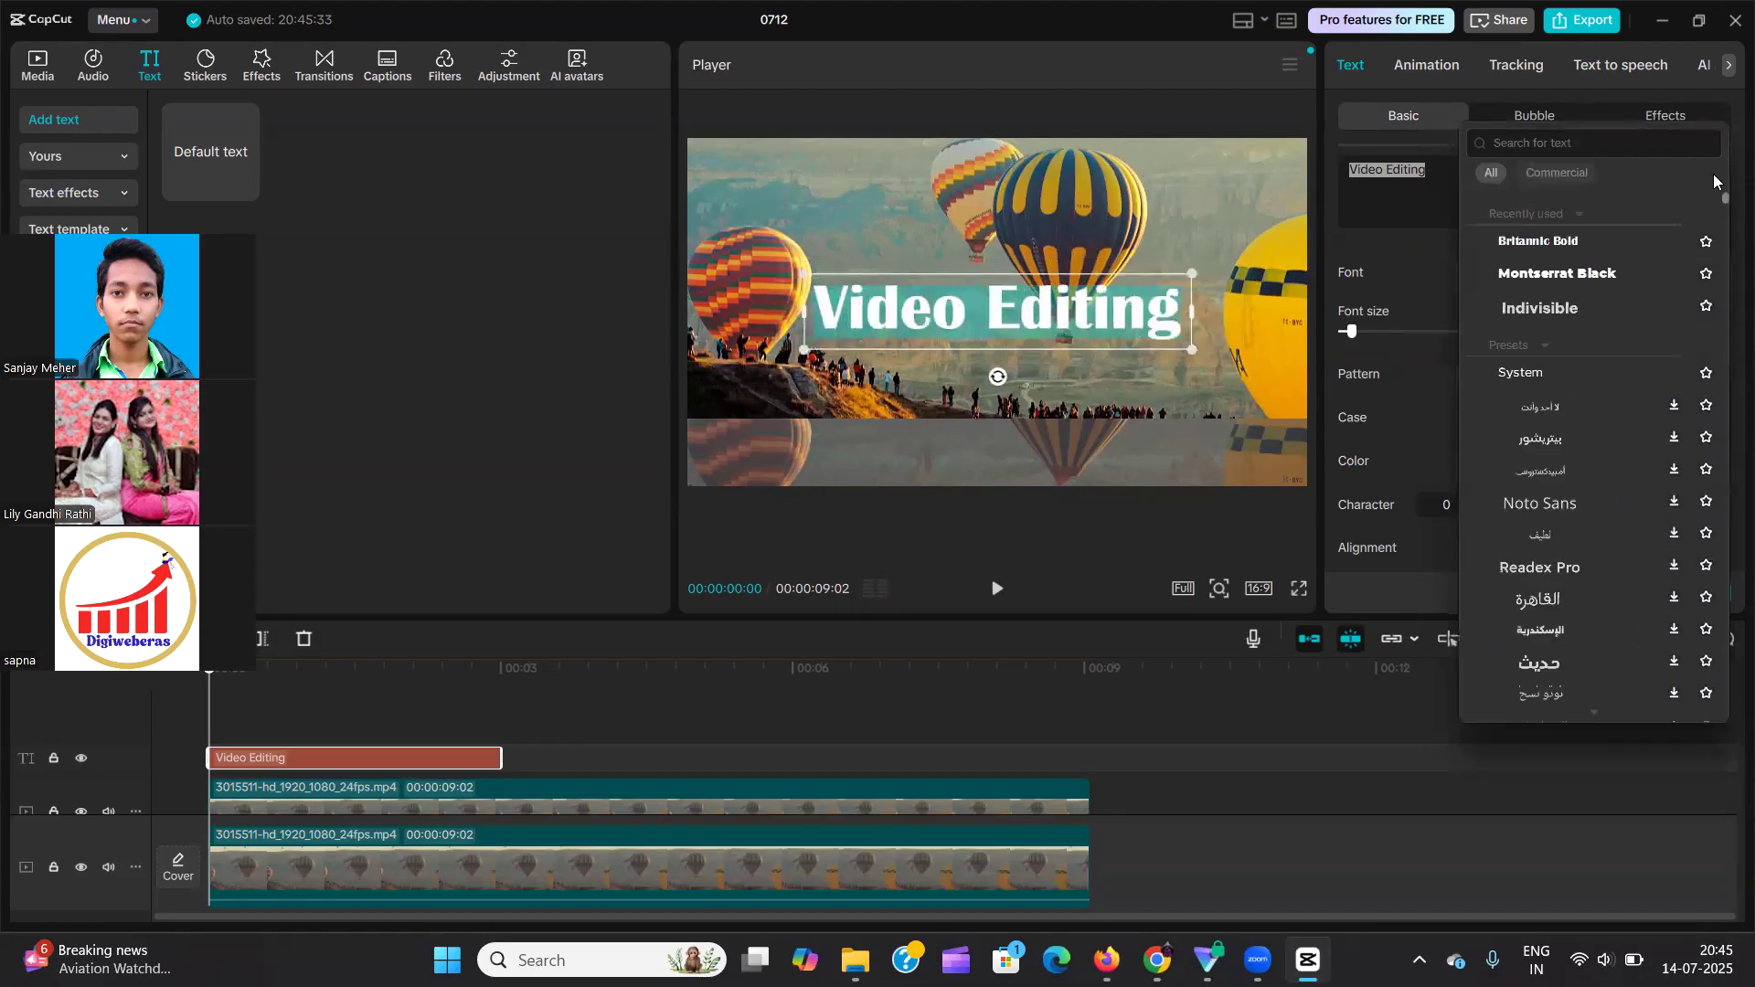
{"action": "left_click", "coordinate": [1548, 369]}
{"action": "left_click_drag", "start_coordinate": [1184, 350], "coordinate": [1247, 362]}
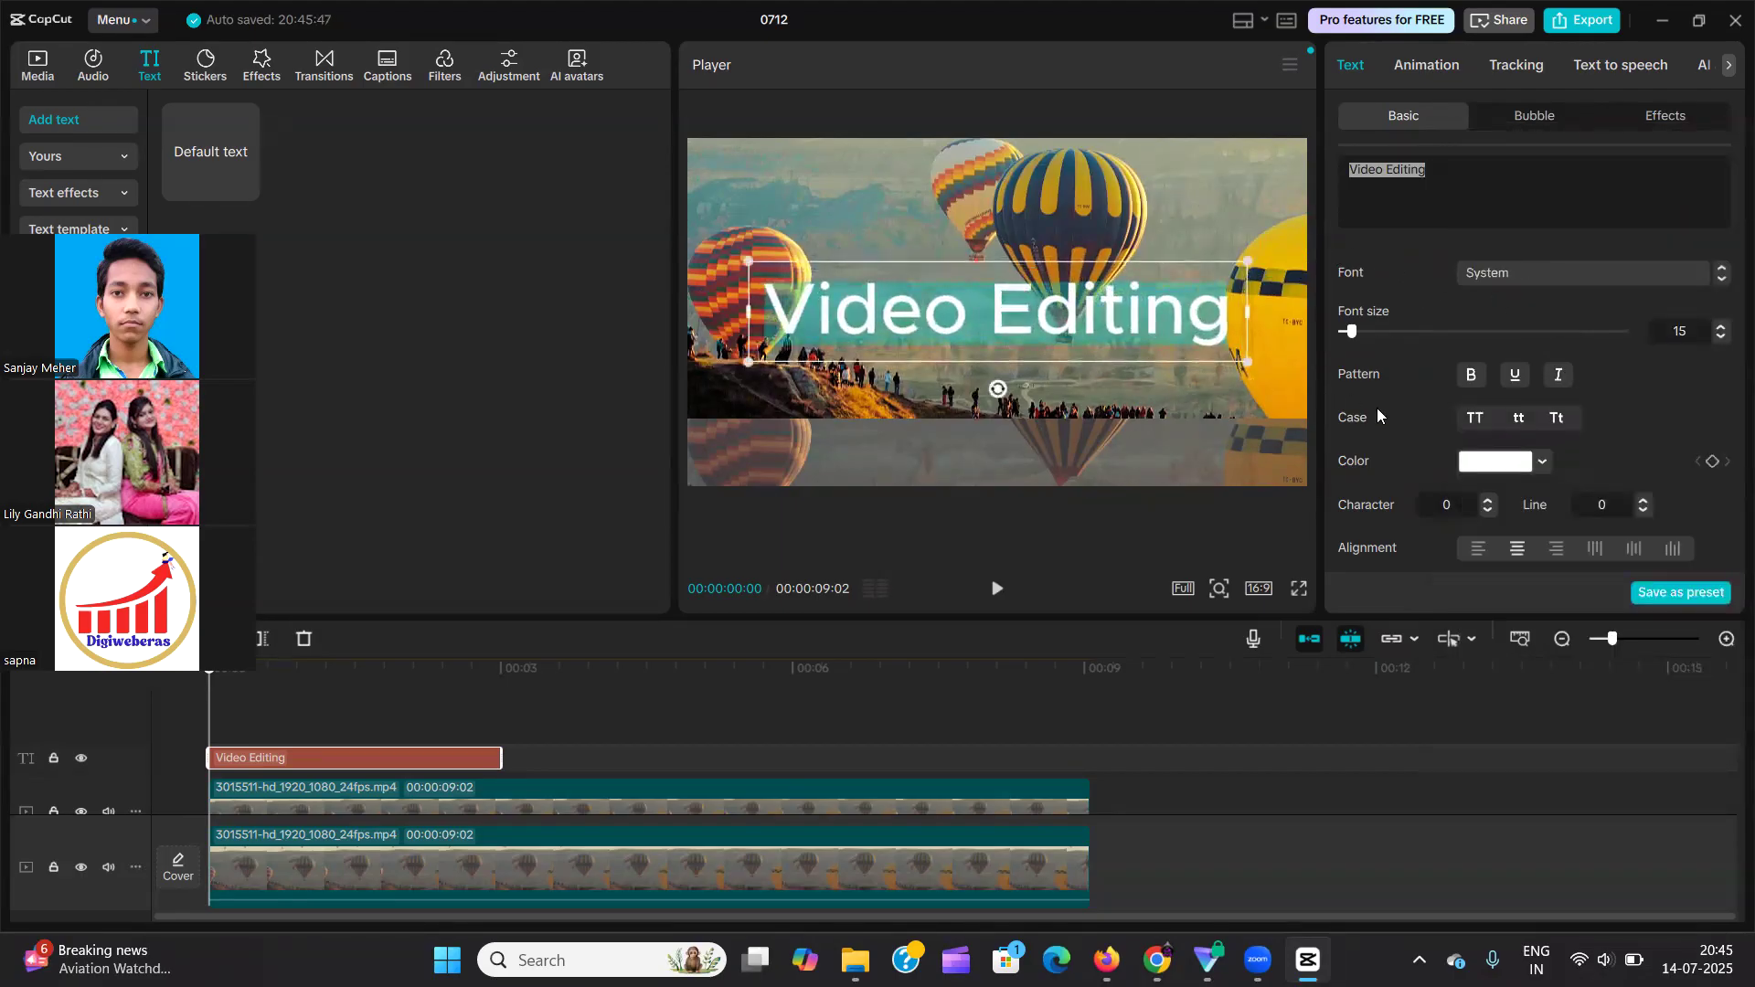
Try the bold, underline and italic patterns on the text and switch them all off again.
{"action": "left_click", "coordinate": [1470, 382]}
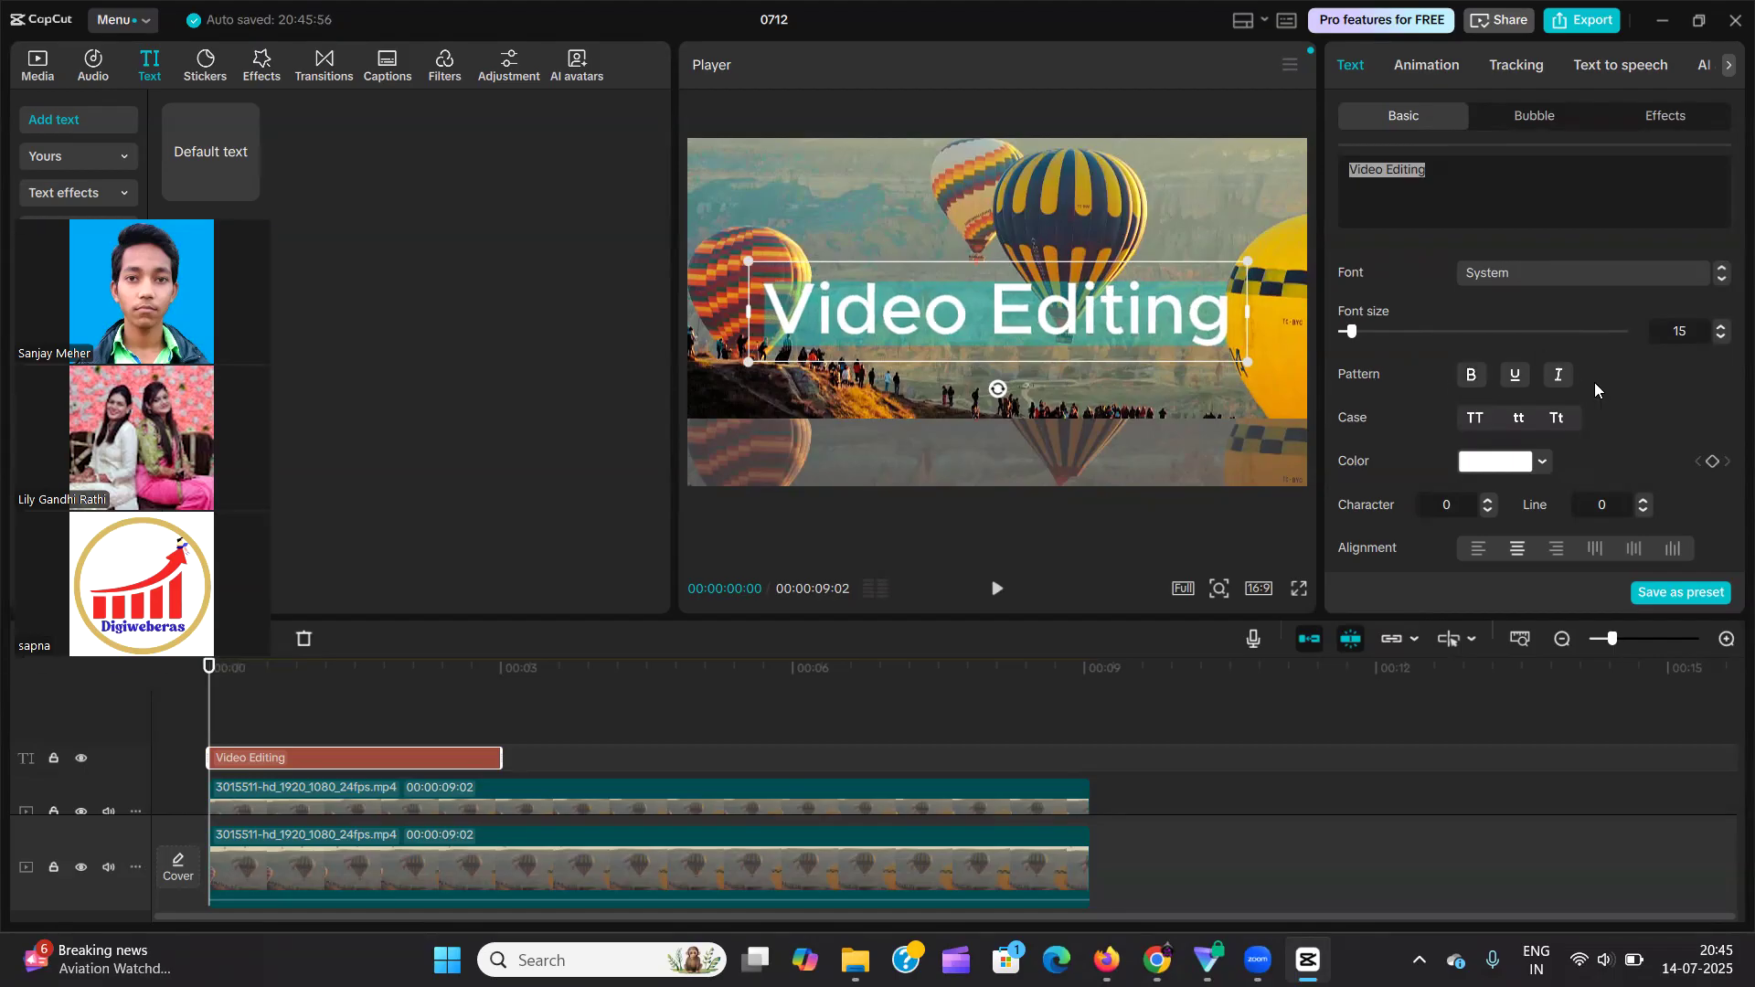
{"action": "left_click", "coordinate": [1515, 377]}
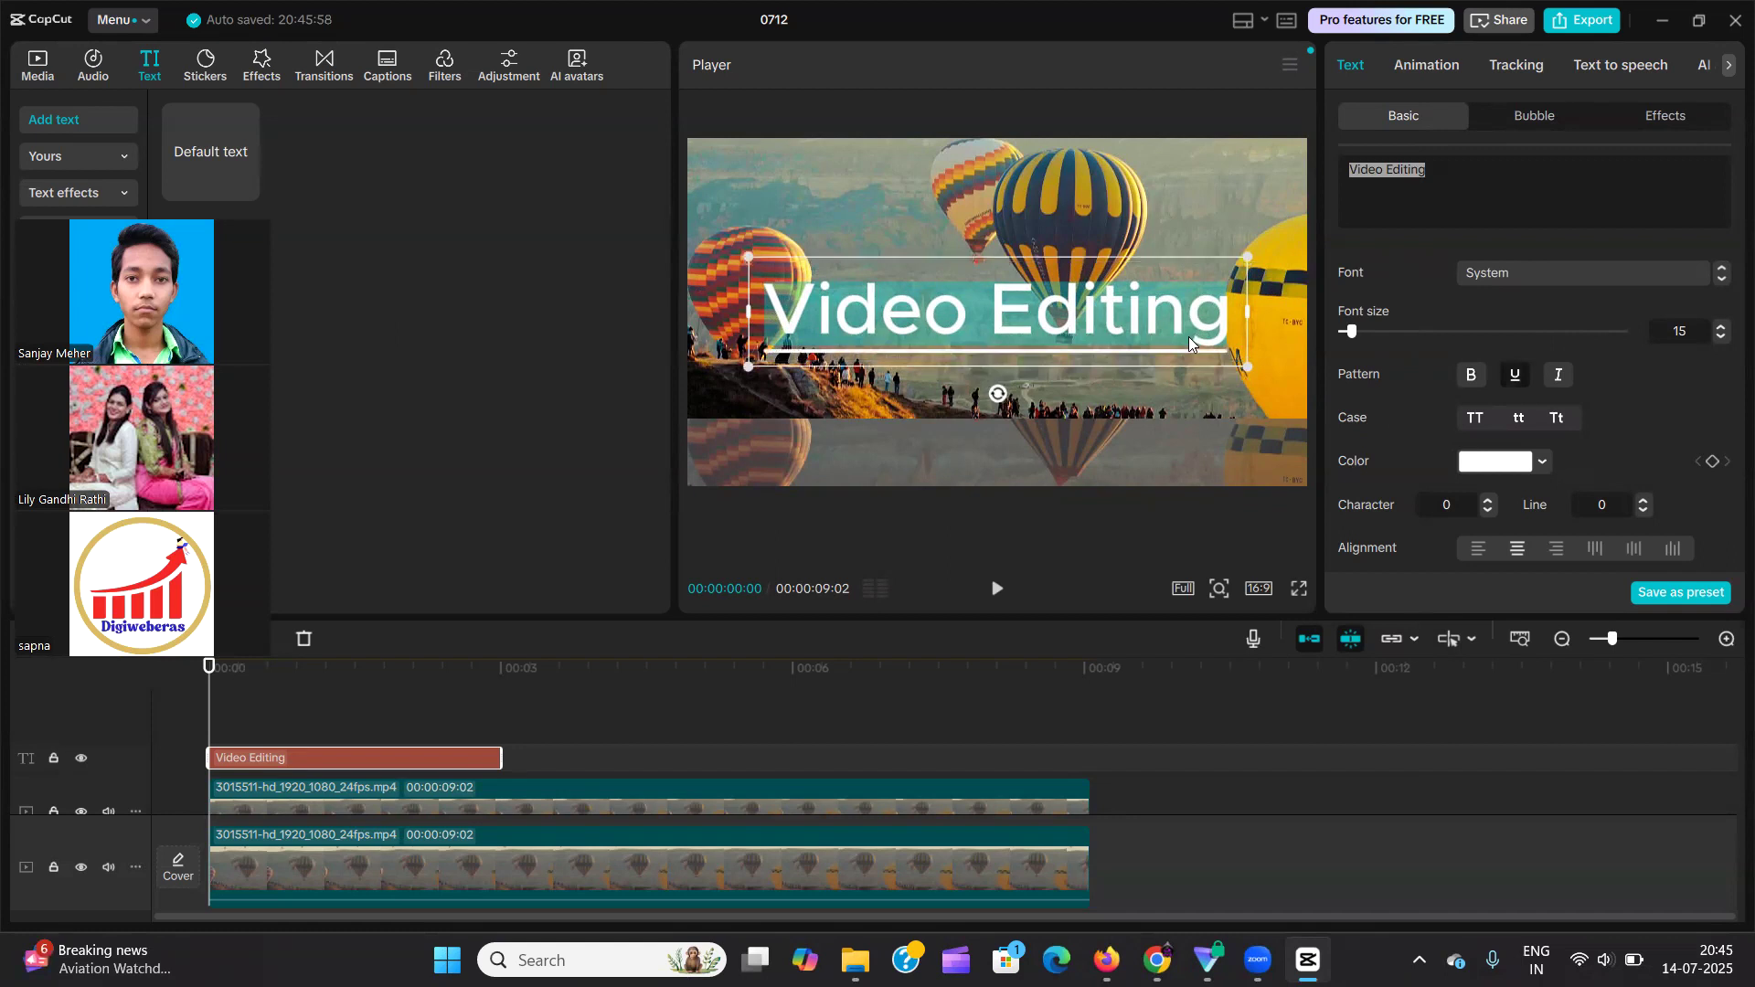
{"action": "left_click", "coordinate": [1559, 380]}
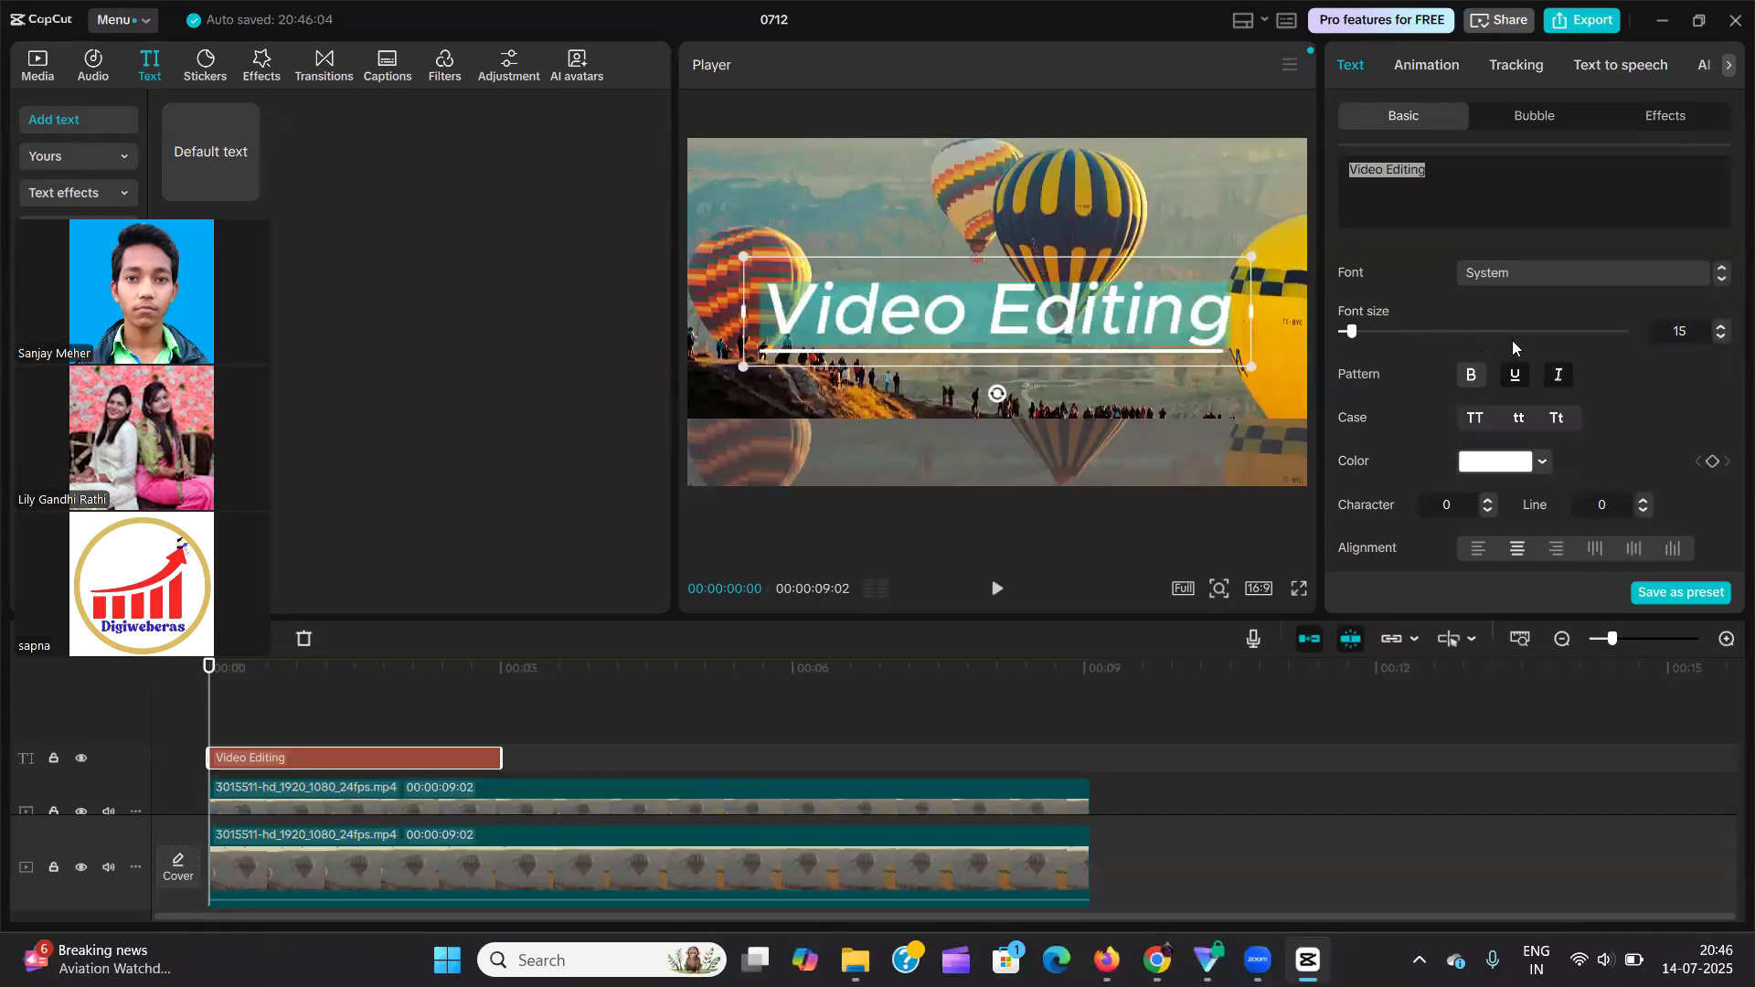
{"action": "left_click", "coordinate": [1479, 384]}
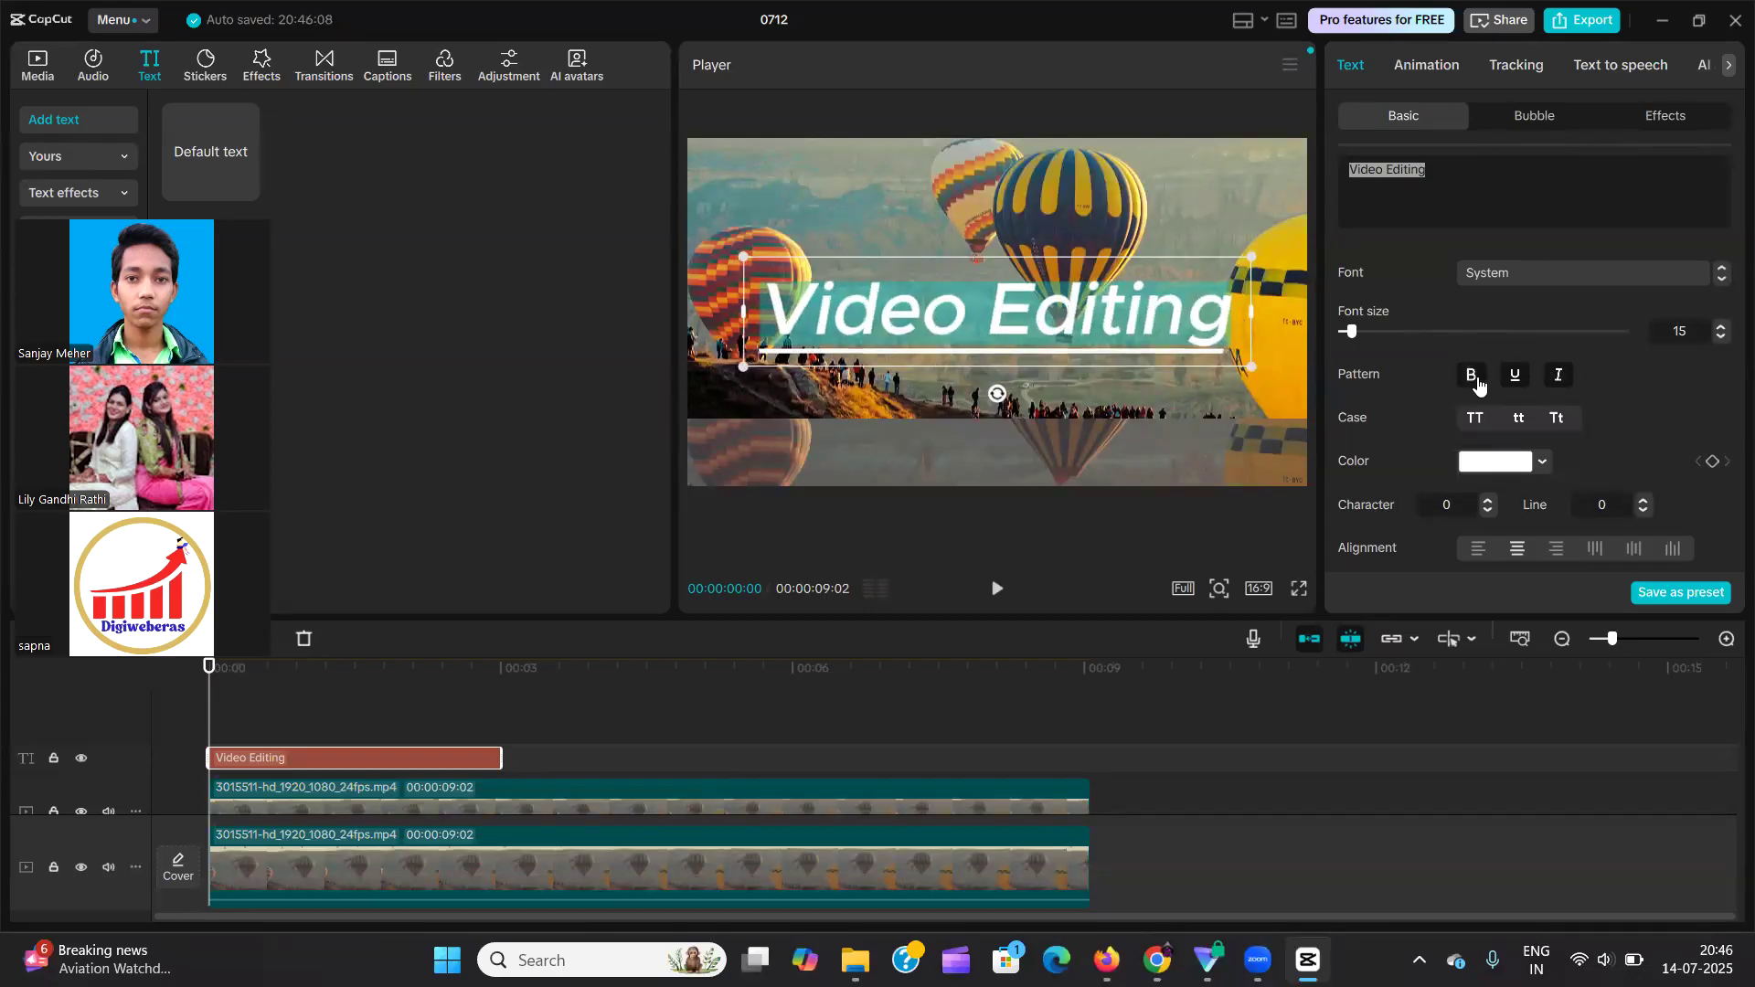
{"action": "left_click", "coordinate": [1514, 379]}
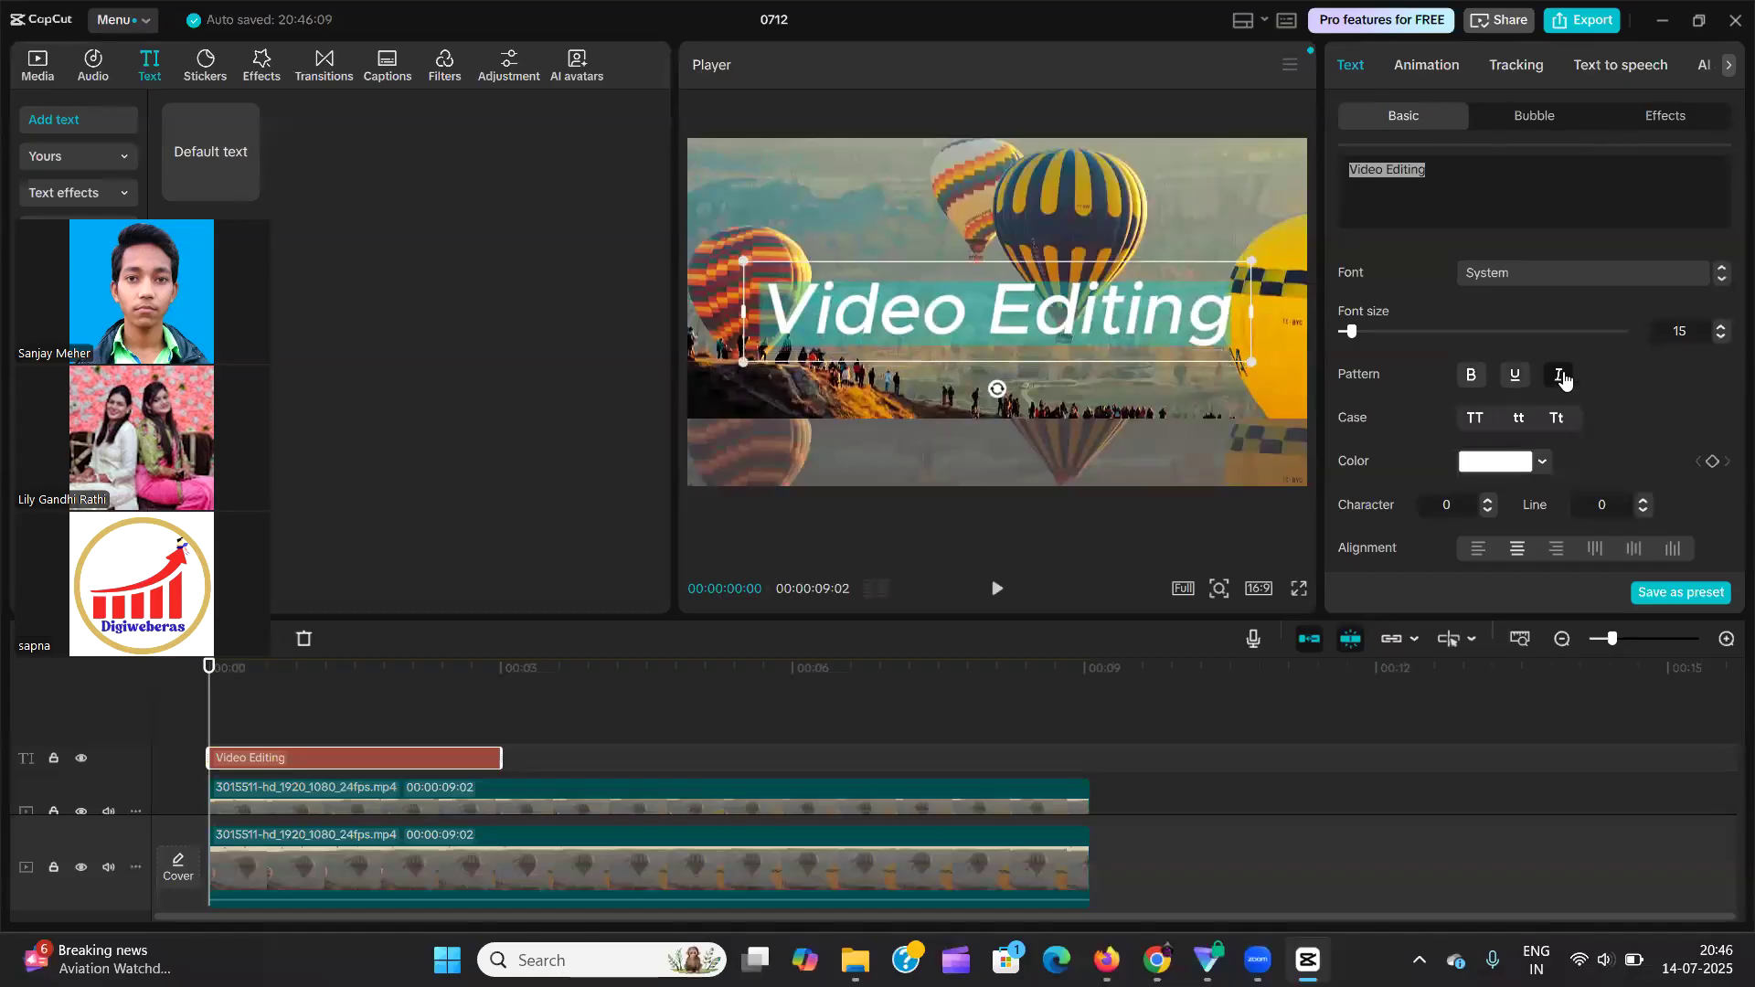
{"action": "left_click", "coordinate": [1562, 378]}
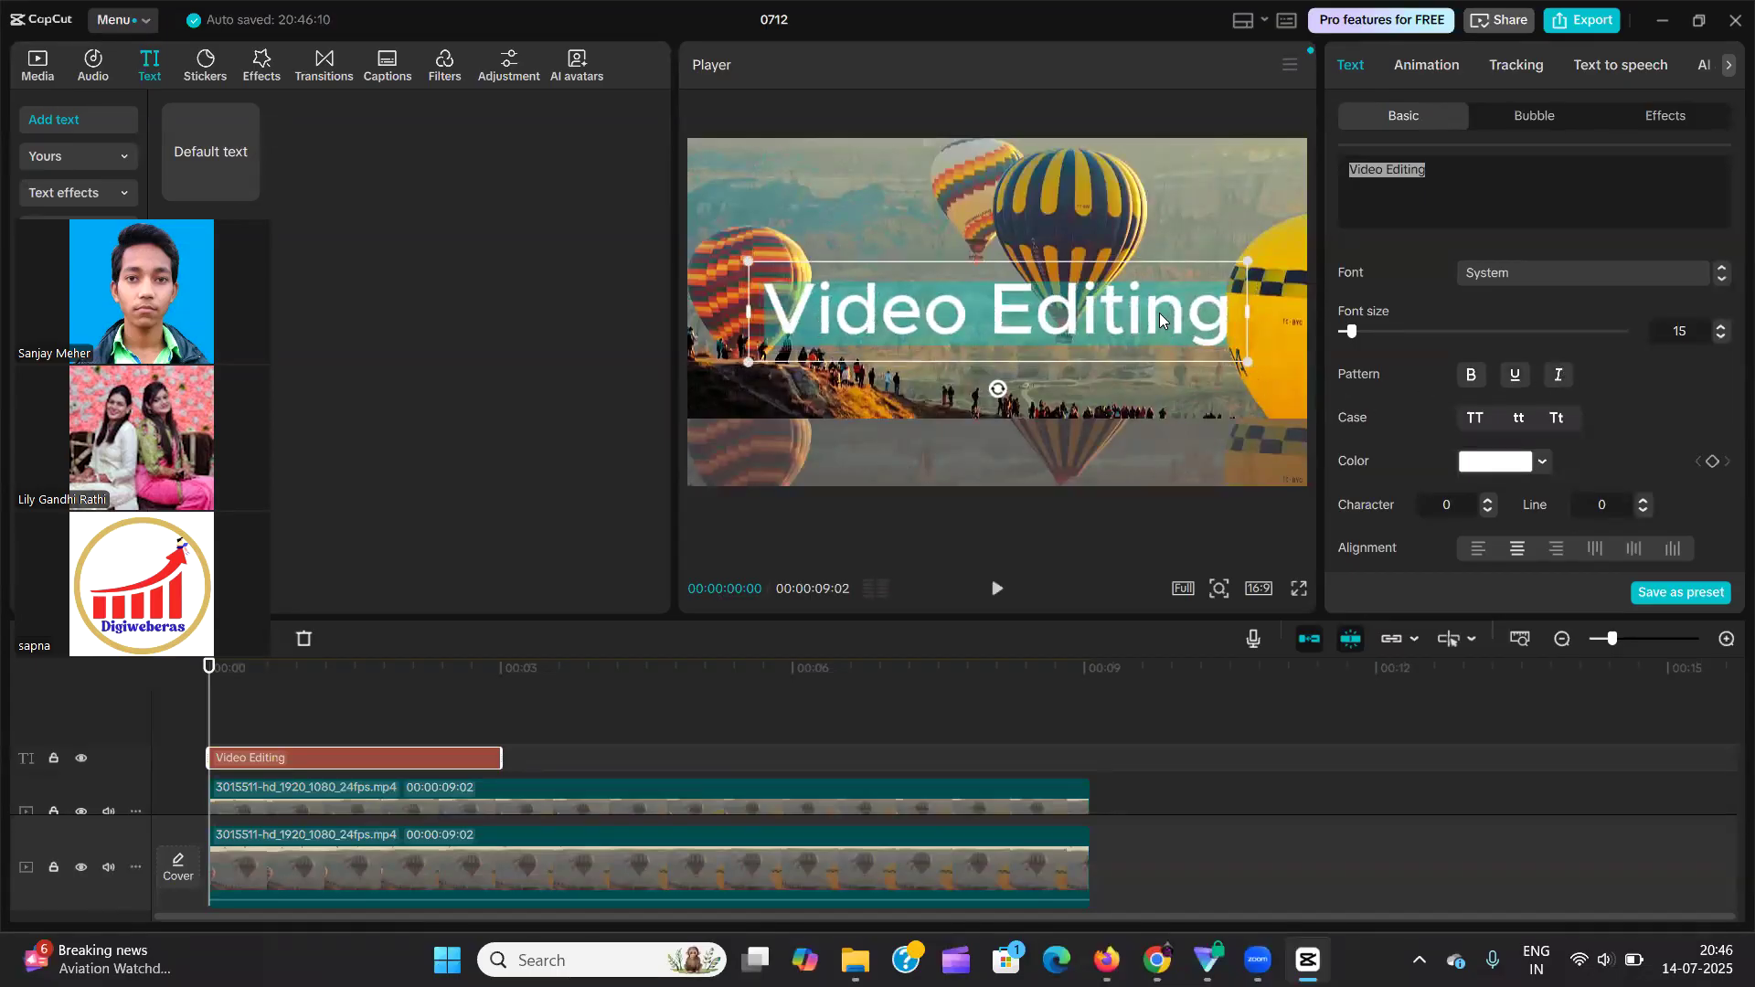
Try the text in uppercase and lowercase, and return it to title case.
{"action": "left_click", "coordinate": [1475, 424]}
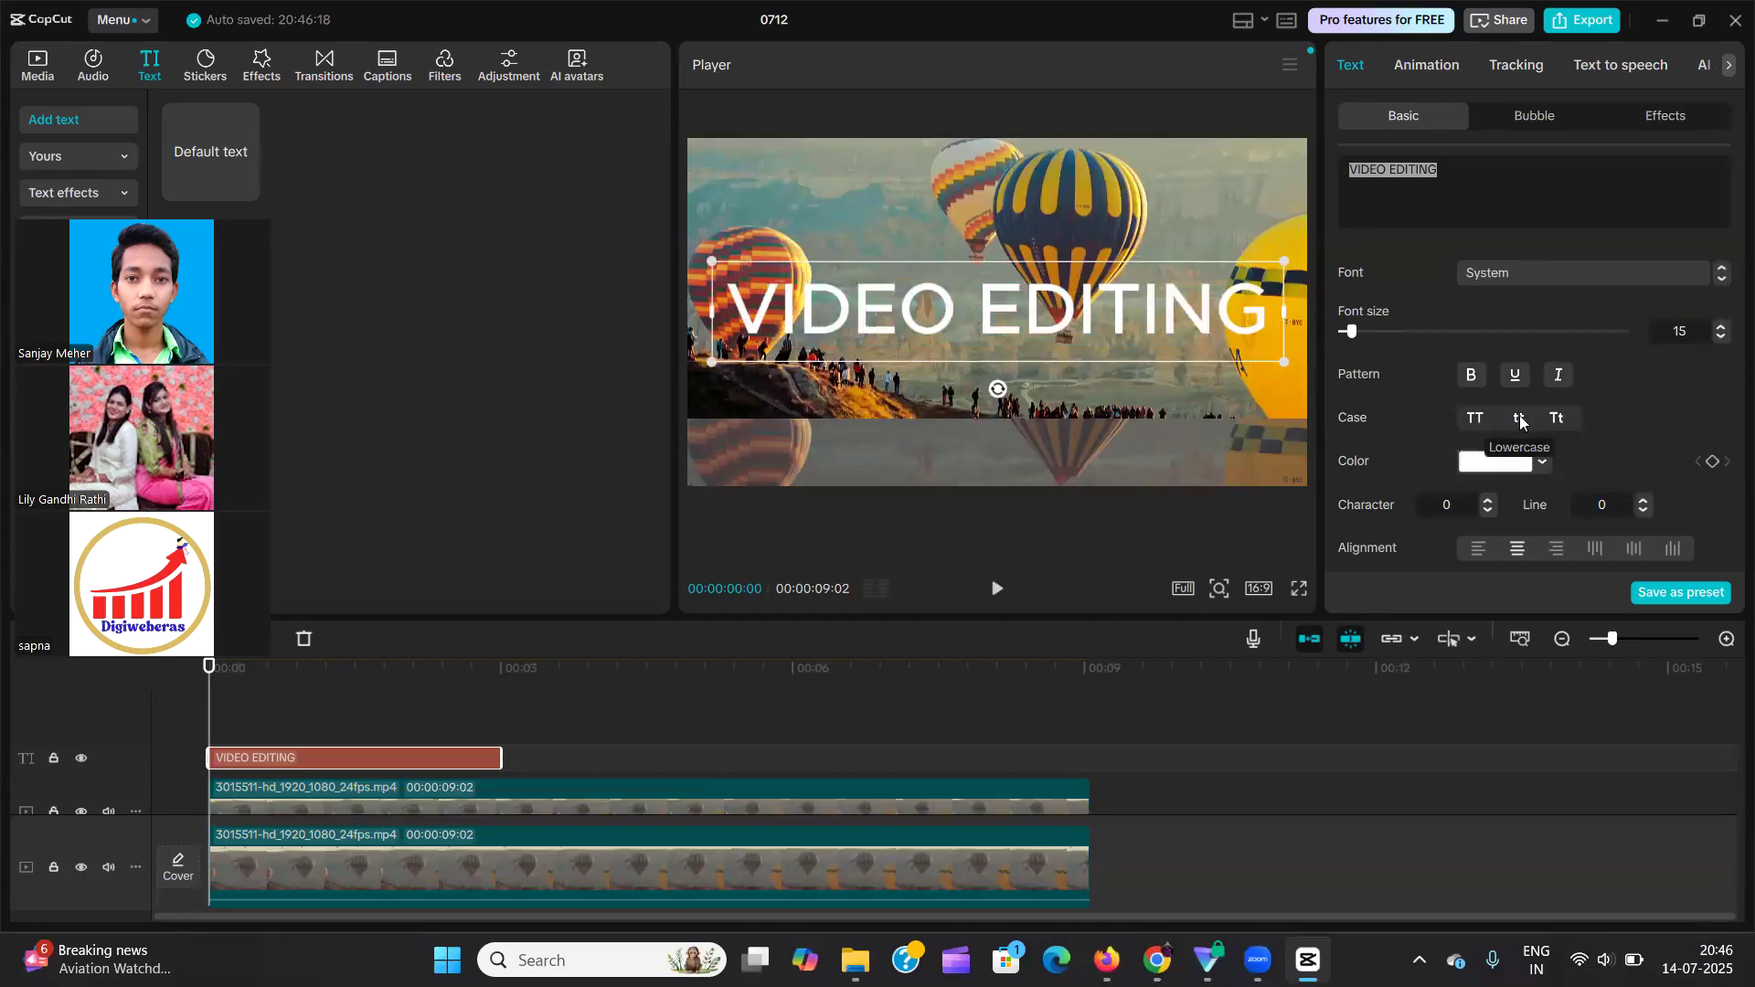
{"action": "left_click", "coordinate": [1519, 419]}
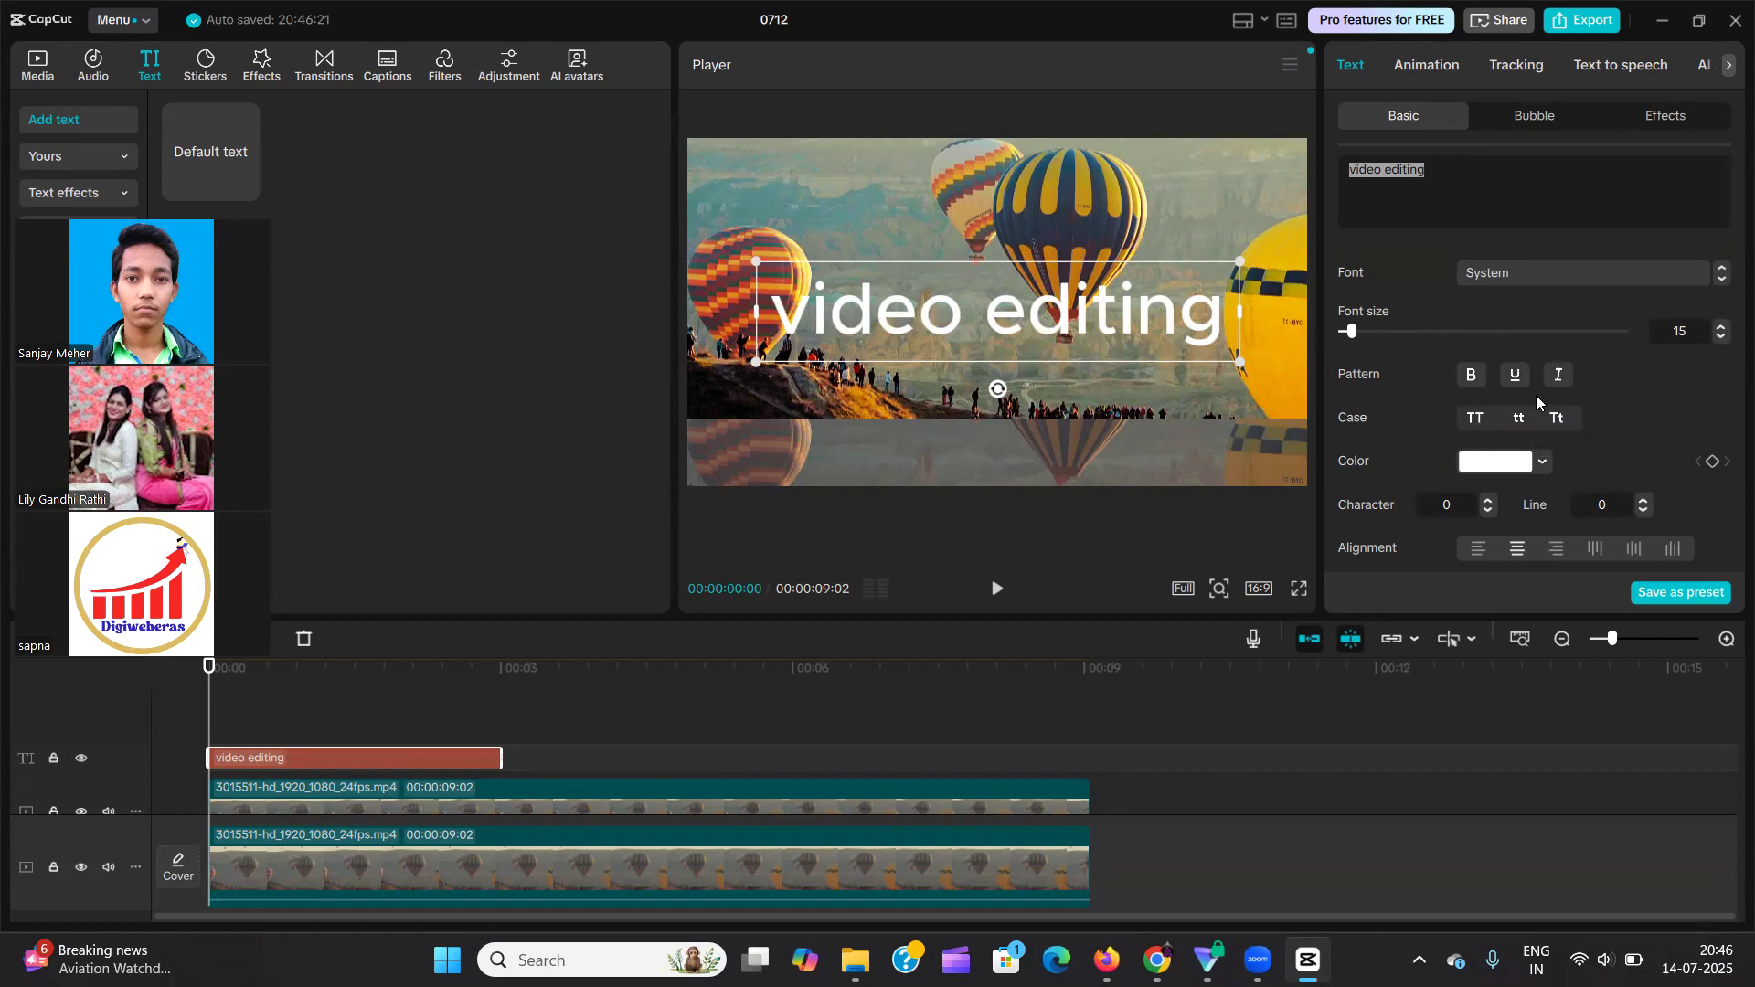
{"action": "left_click", "coordinate": [1557, 418]}
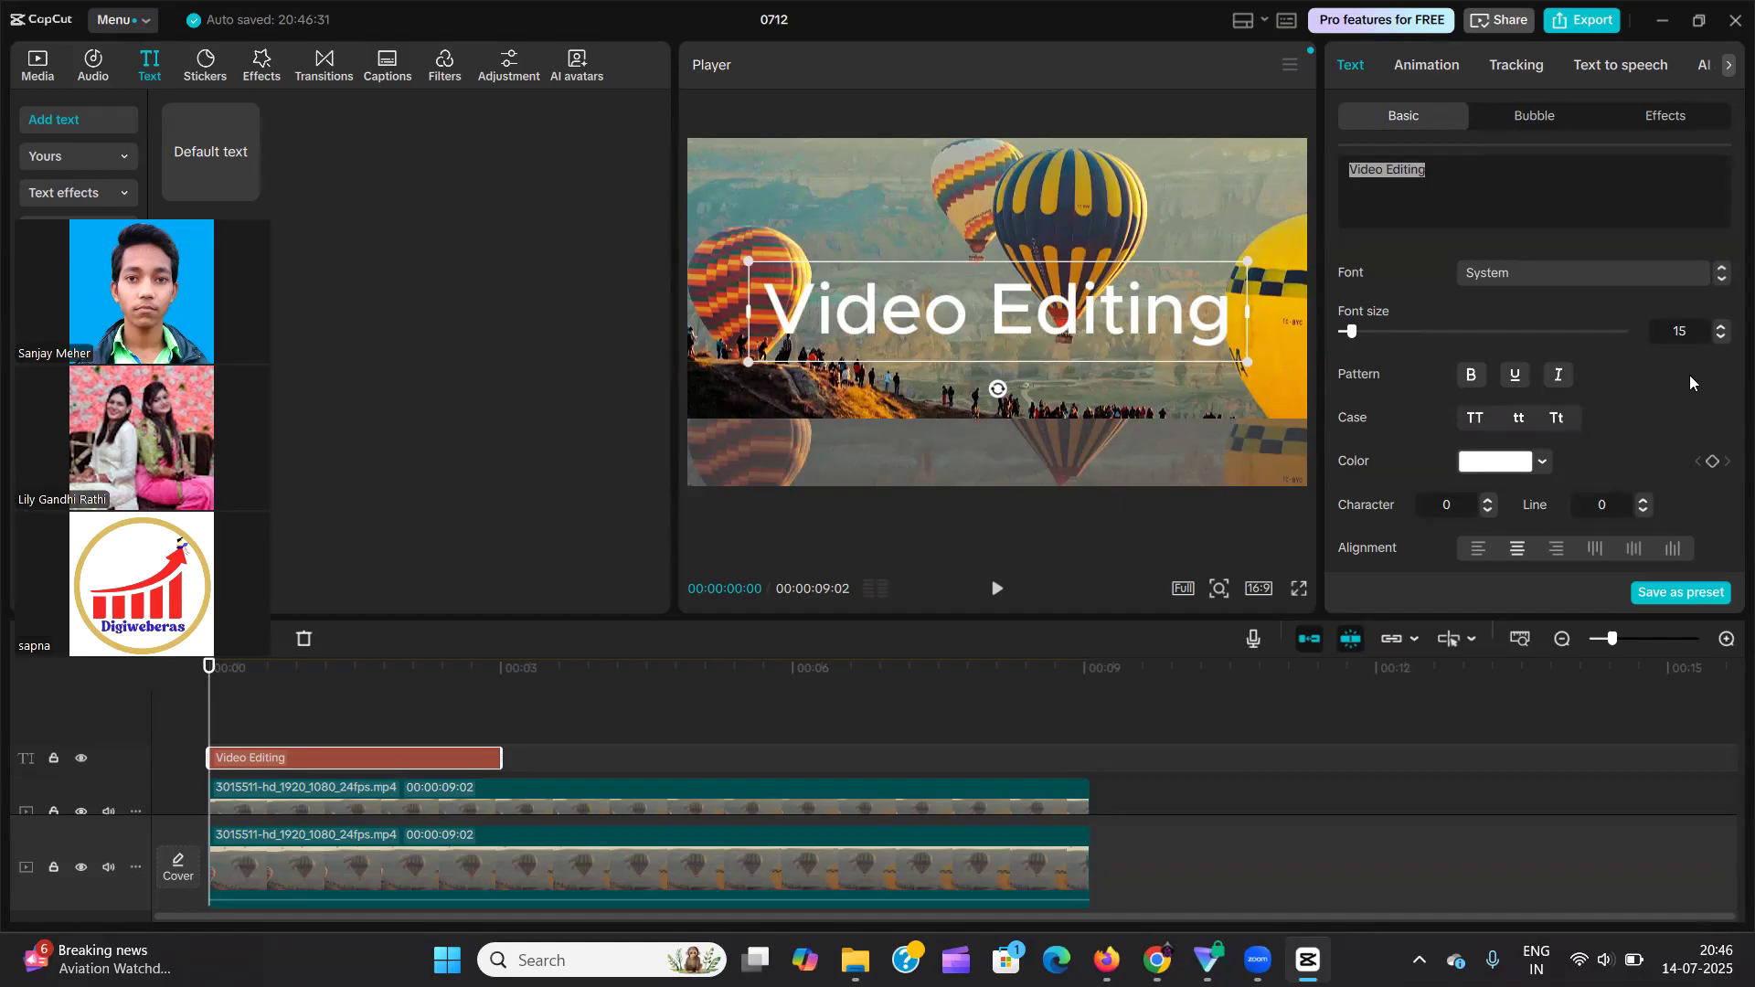
Change the colour of the "Video Editing" text to pure red, FF0000.
{"action": "scroll", "coordinate": [1660, 353], "scroll_direction": "down", "scroll_amount": 2}
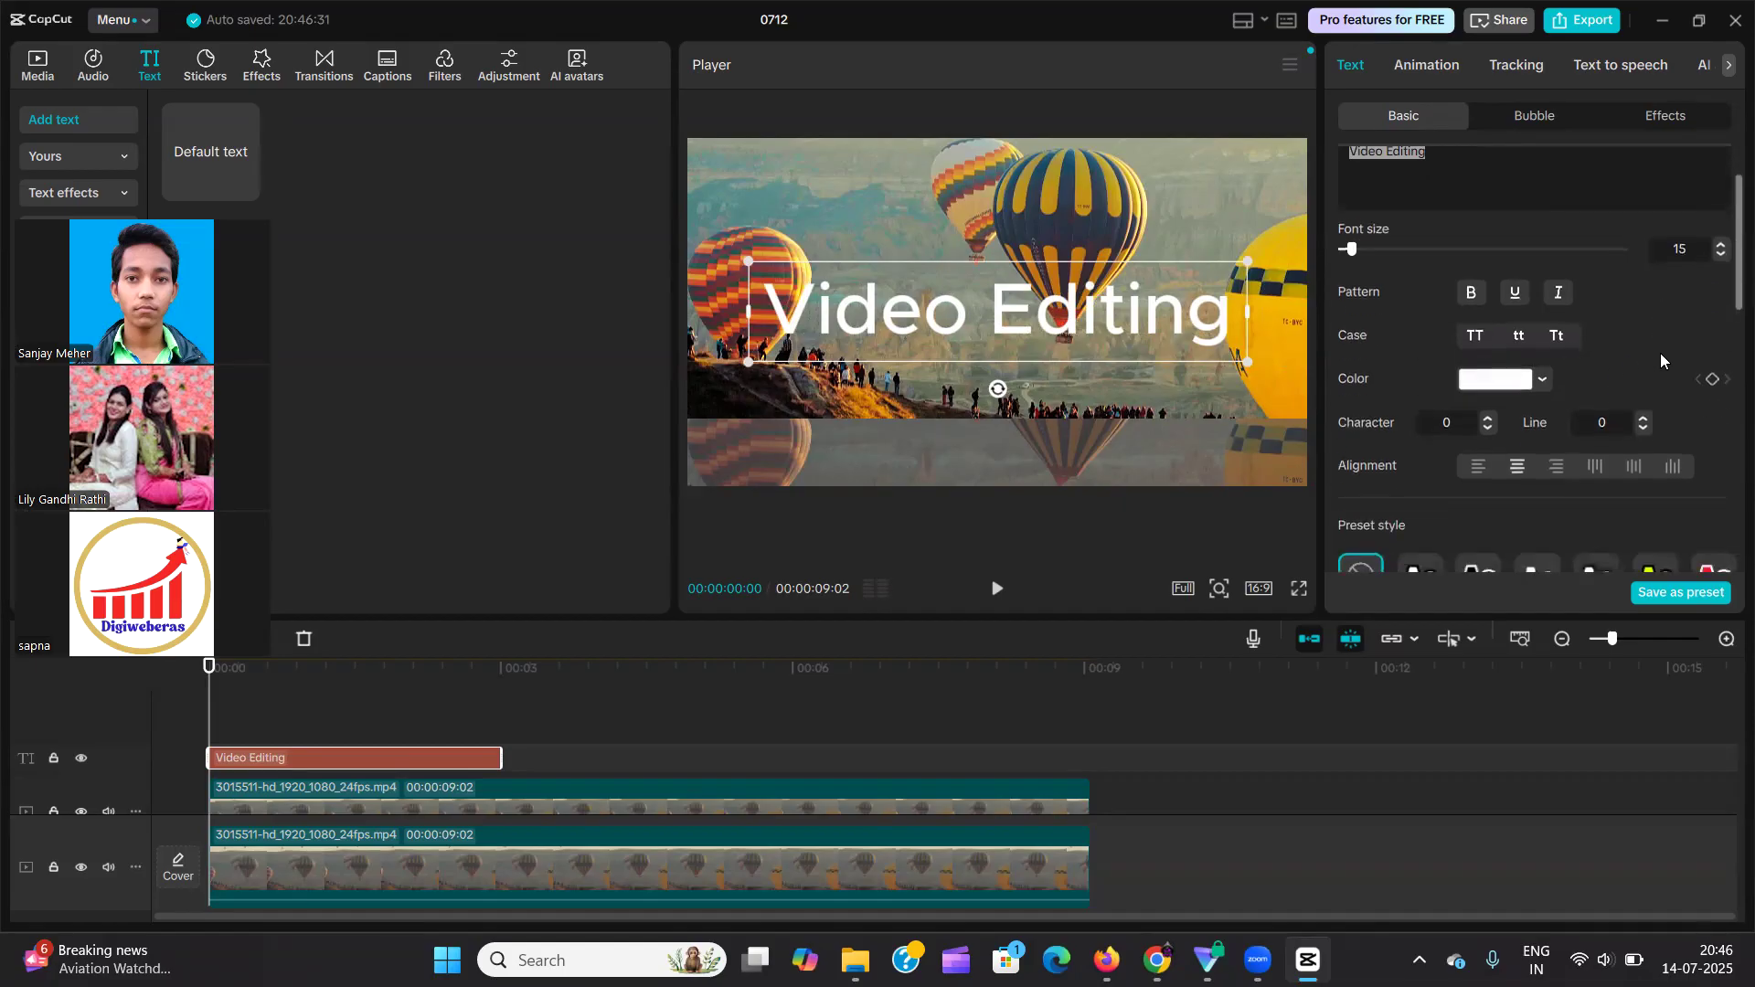
{"action": "scroll", "coordinate": [1661, 353], "scroll_direction": "up", "scroll_amount": 2}
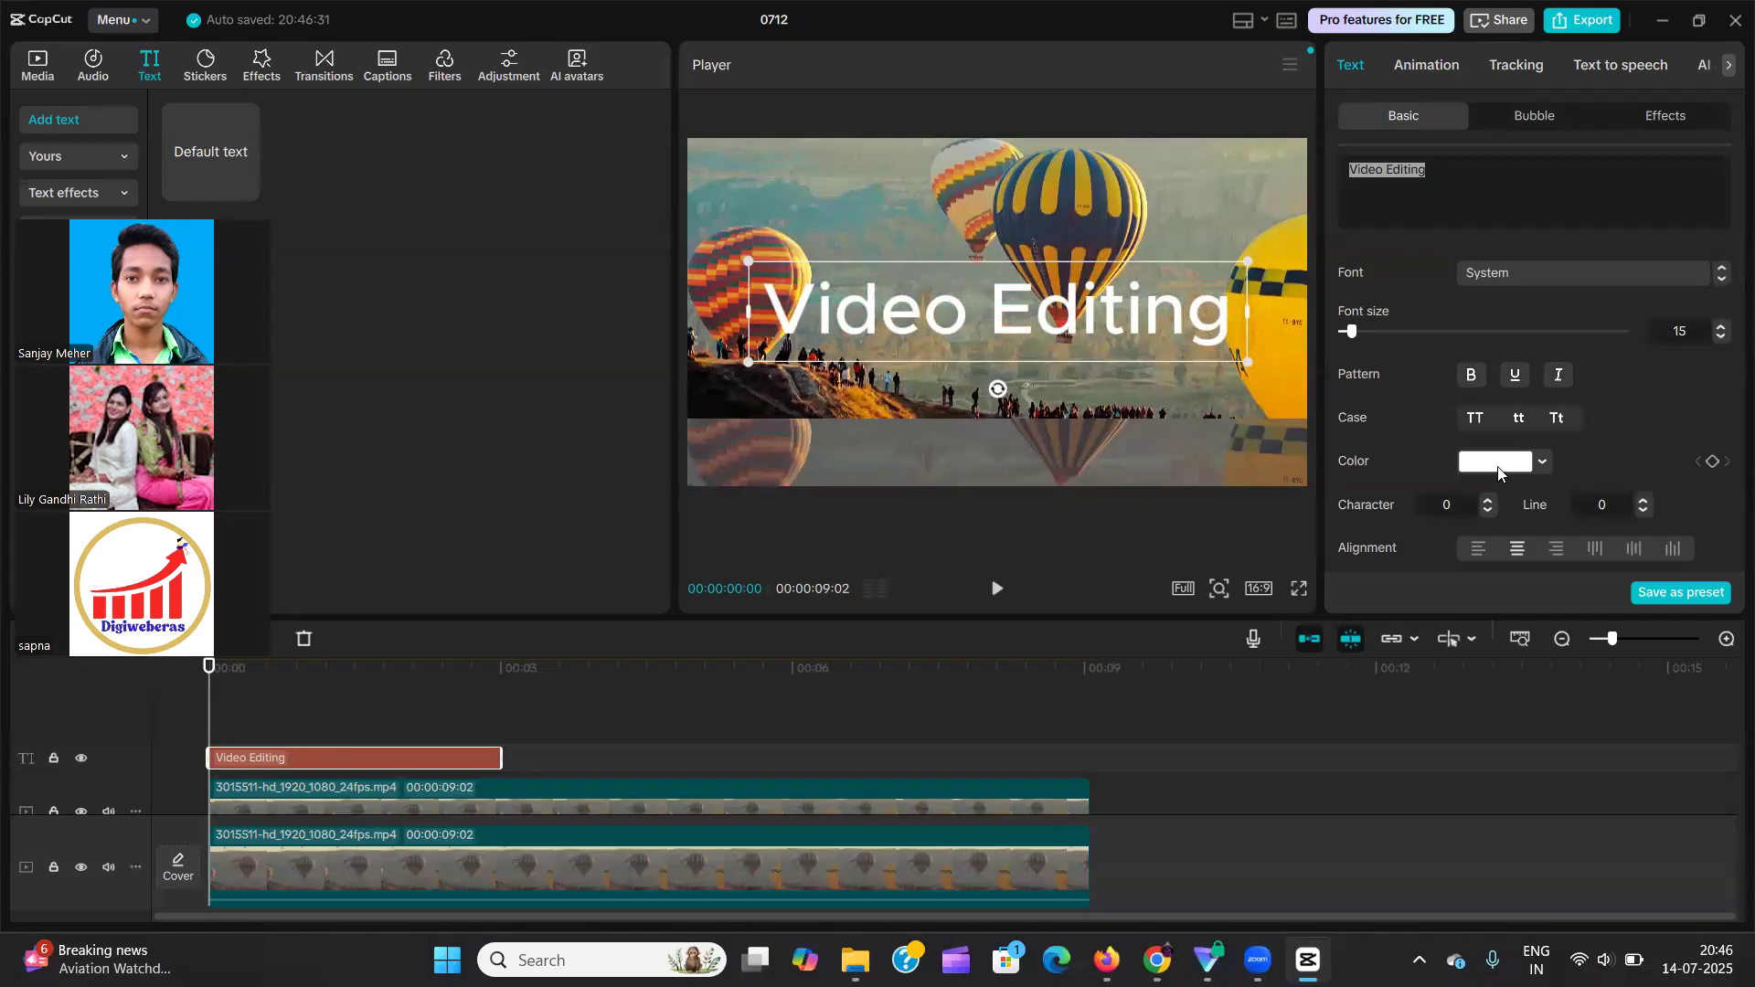
{"action": "left_click", "coordinate": [1424, 183]}
{"action": "scroll", "coordinate": [1605, 415], "scroll_direction": "down", "scroll_amount": 2}
{"action": "left_click", "coordinate": [1499, 379]}
{"action": "left_click_drag", "start_coordinate": [1501, 436], "coordinate": [1673, 404]}
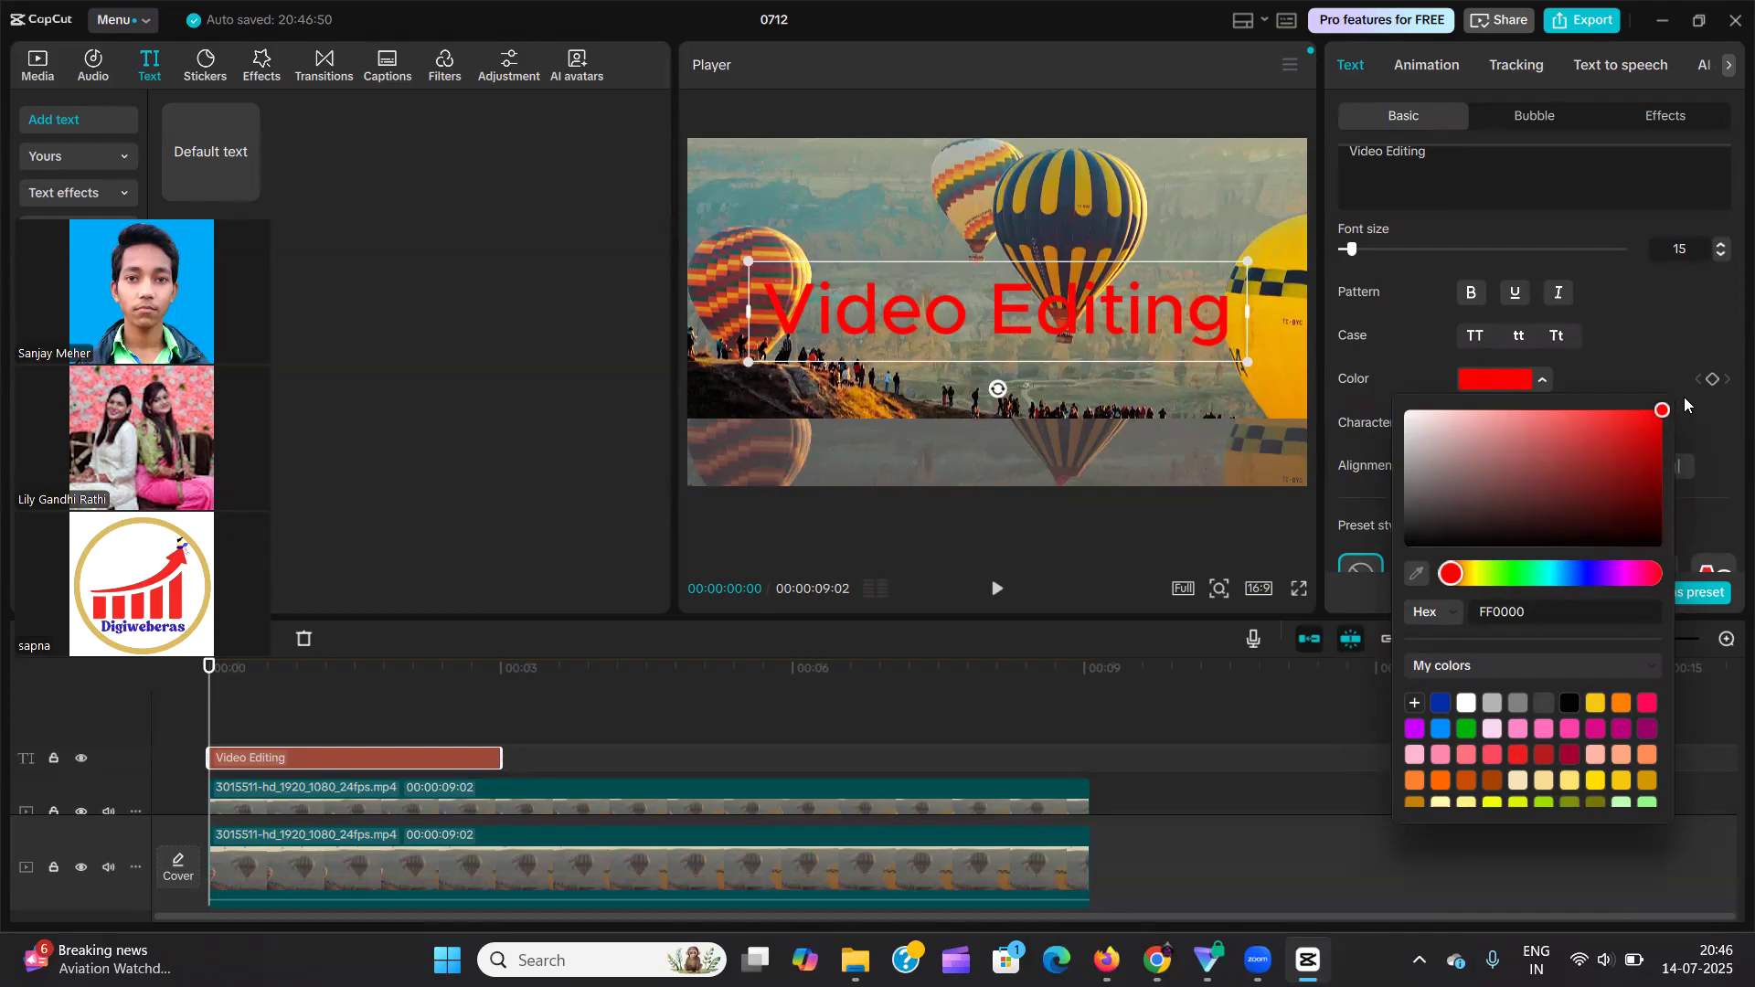
Recolour only the word "Editing" to the yellow swatch, F4C70F.
{"action": "left_click", "coordinate": [1454, 192]}
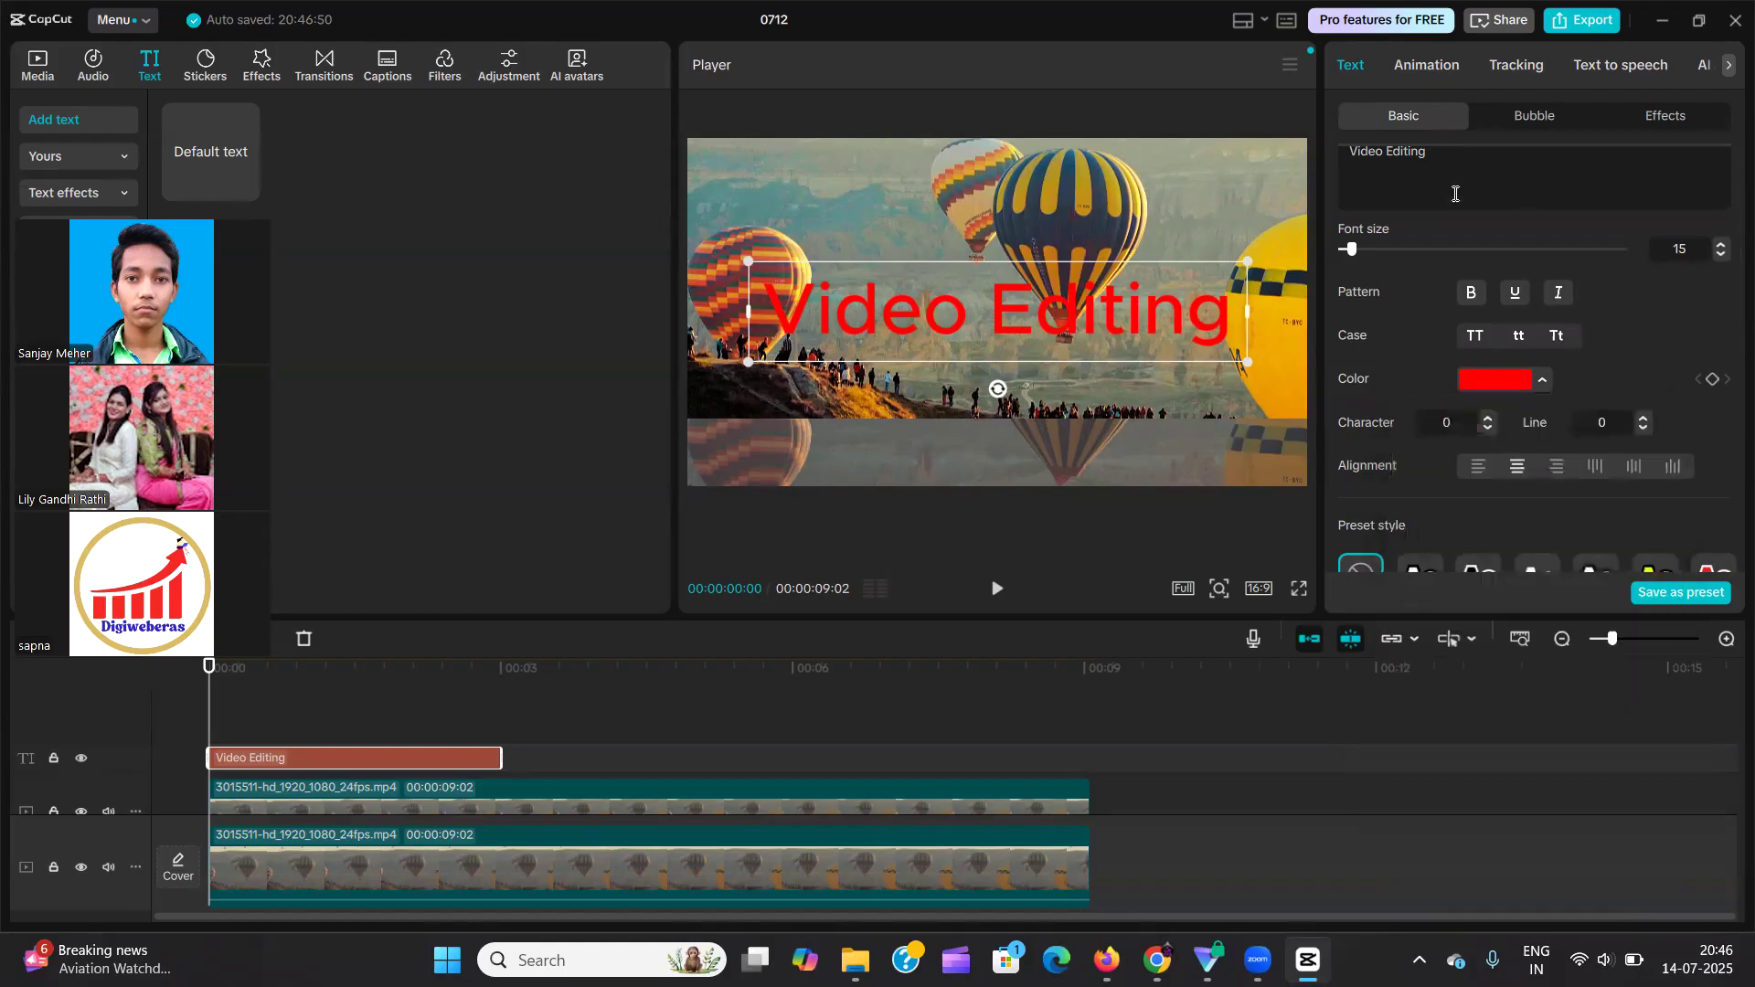
{"action": "left_click_drag", "start_coordinate": [1429, 153], "coordinate": [1386, 153]}
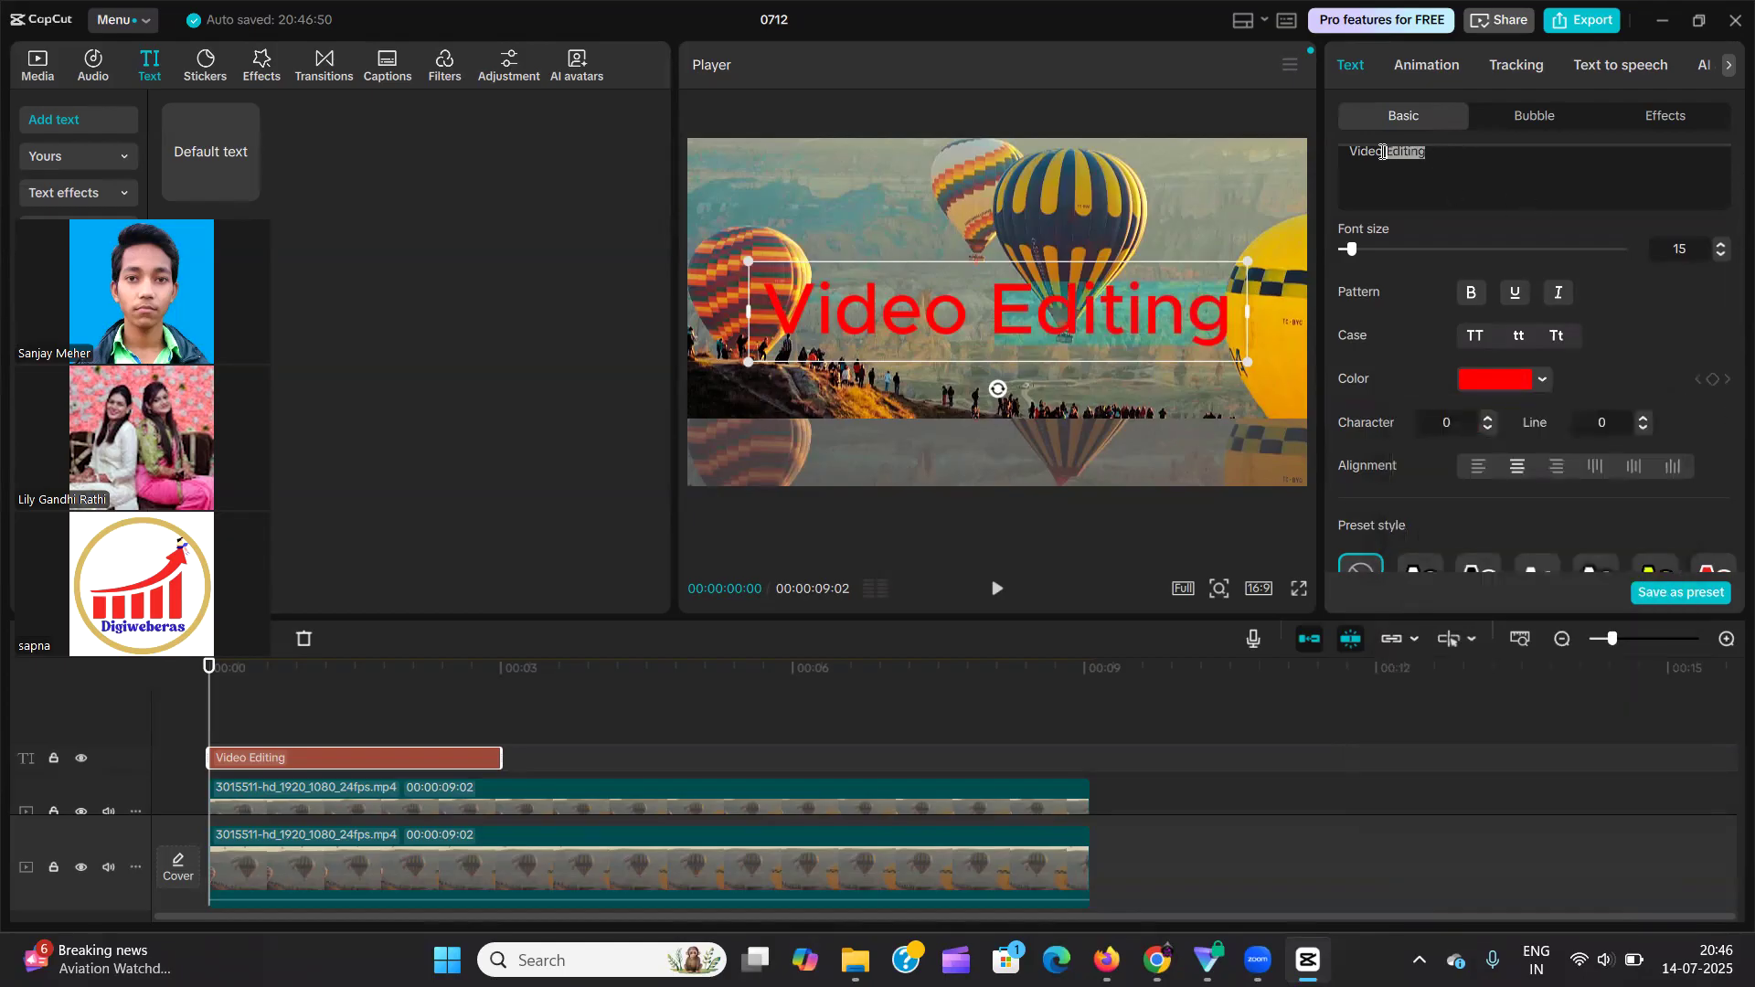
{"action": "left_click", "coordinate": [1505, 379]}
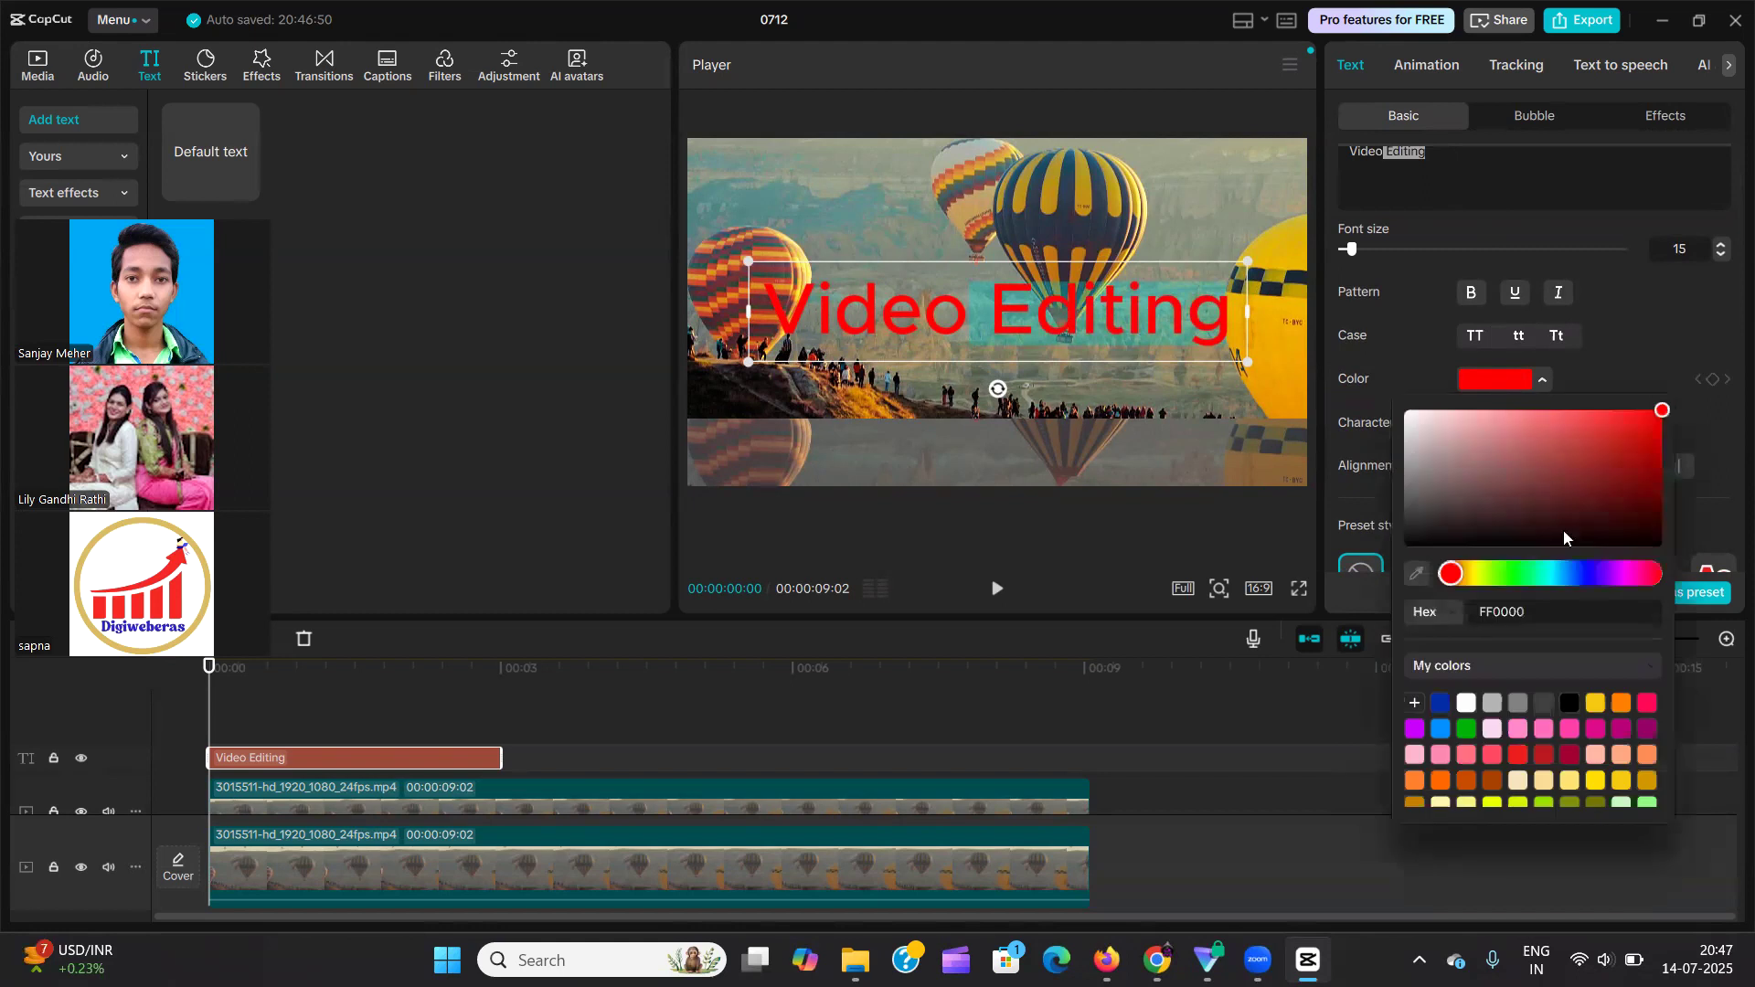
{"action": "left_click", "coordinate": [1592, 705]}
{"action": "left_click", "coordinate": [1472, 159]}
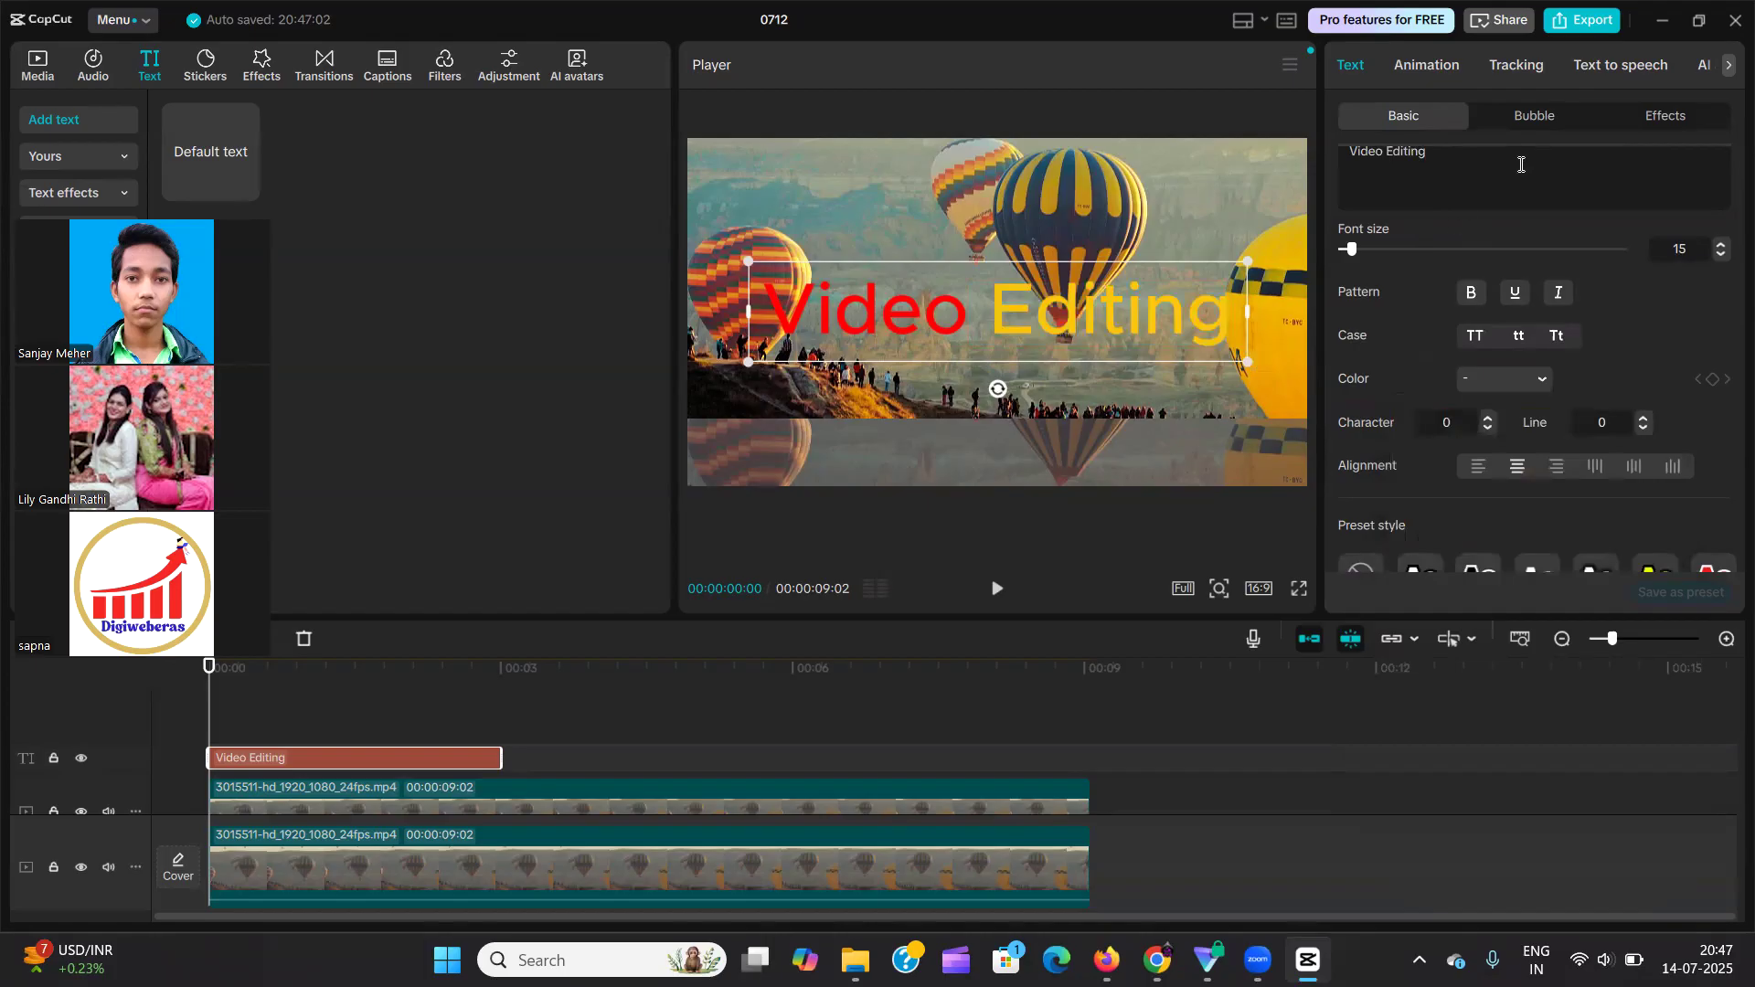
Change the colour of the whole "Video Editing" text to black.
{"action": "key", "text": "ctrl+a"}
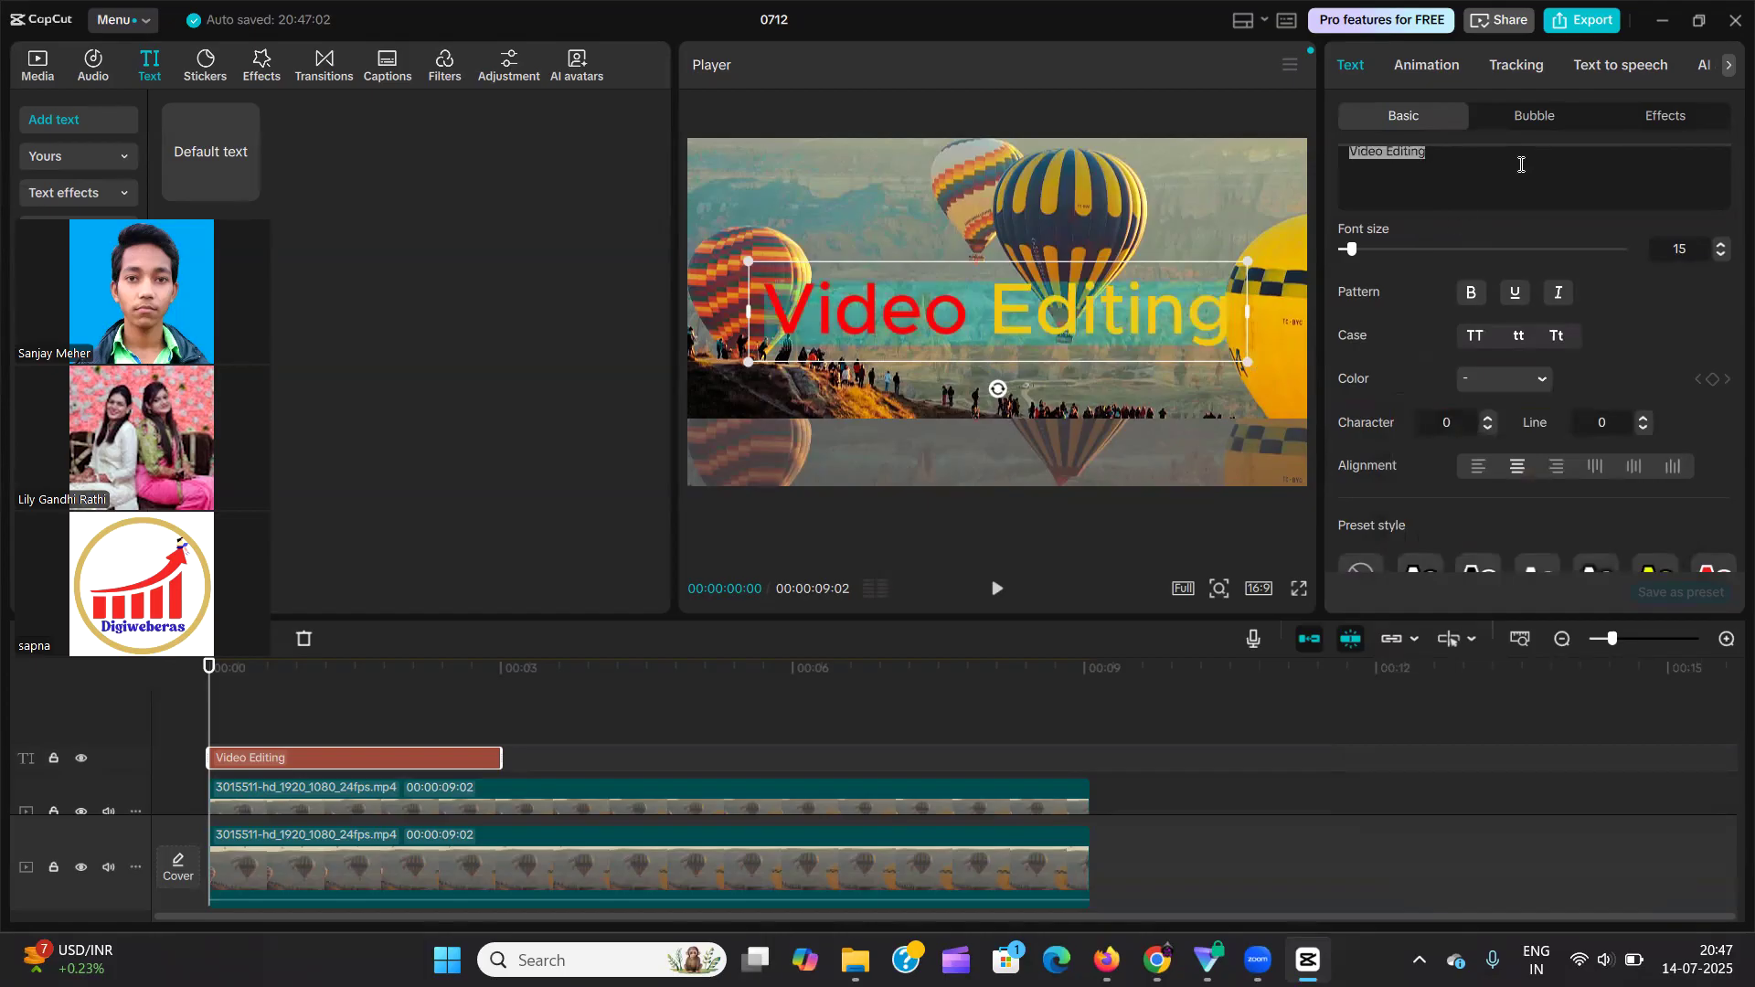
{"action": "left_click", "coordinate": [1508, 384]}
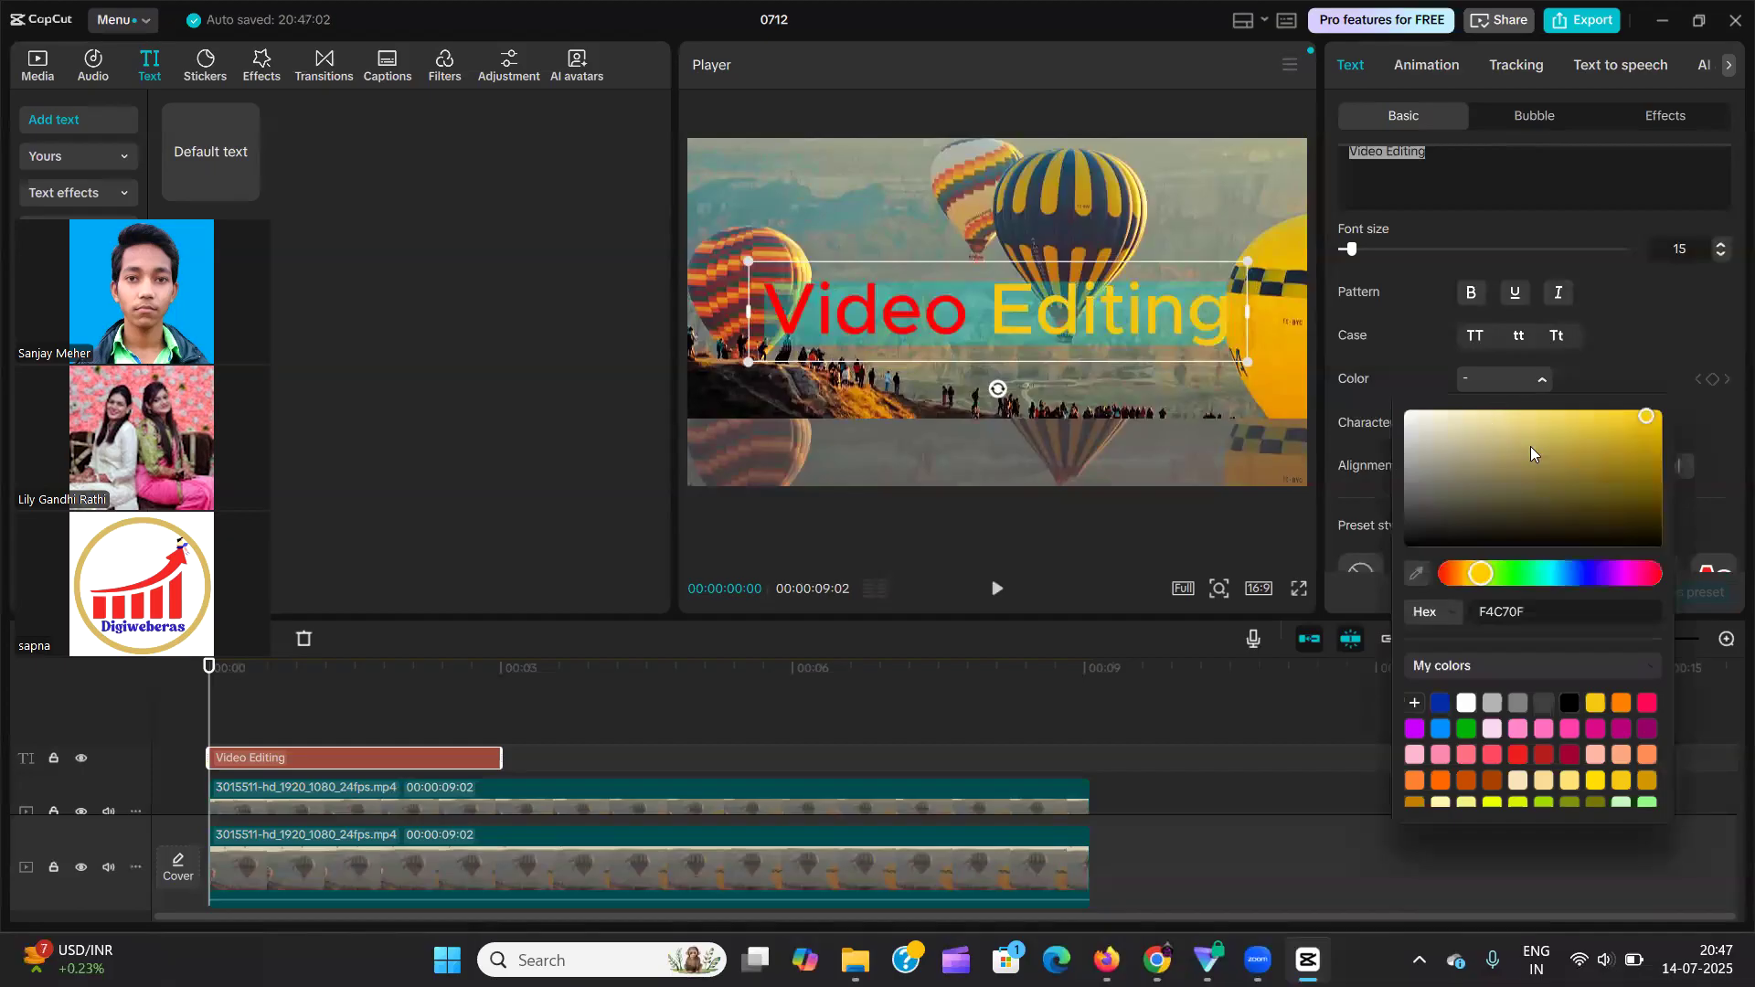
{"action": "left_click", "coordinate": [1568, 702]}
{"action": "left_click", "coordinate": [1510, 180]}
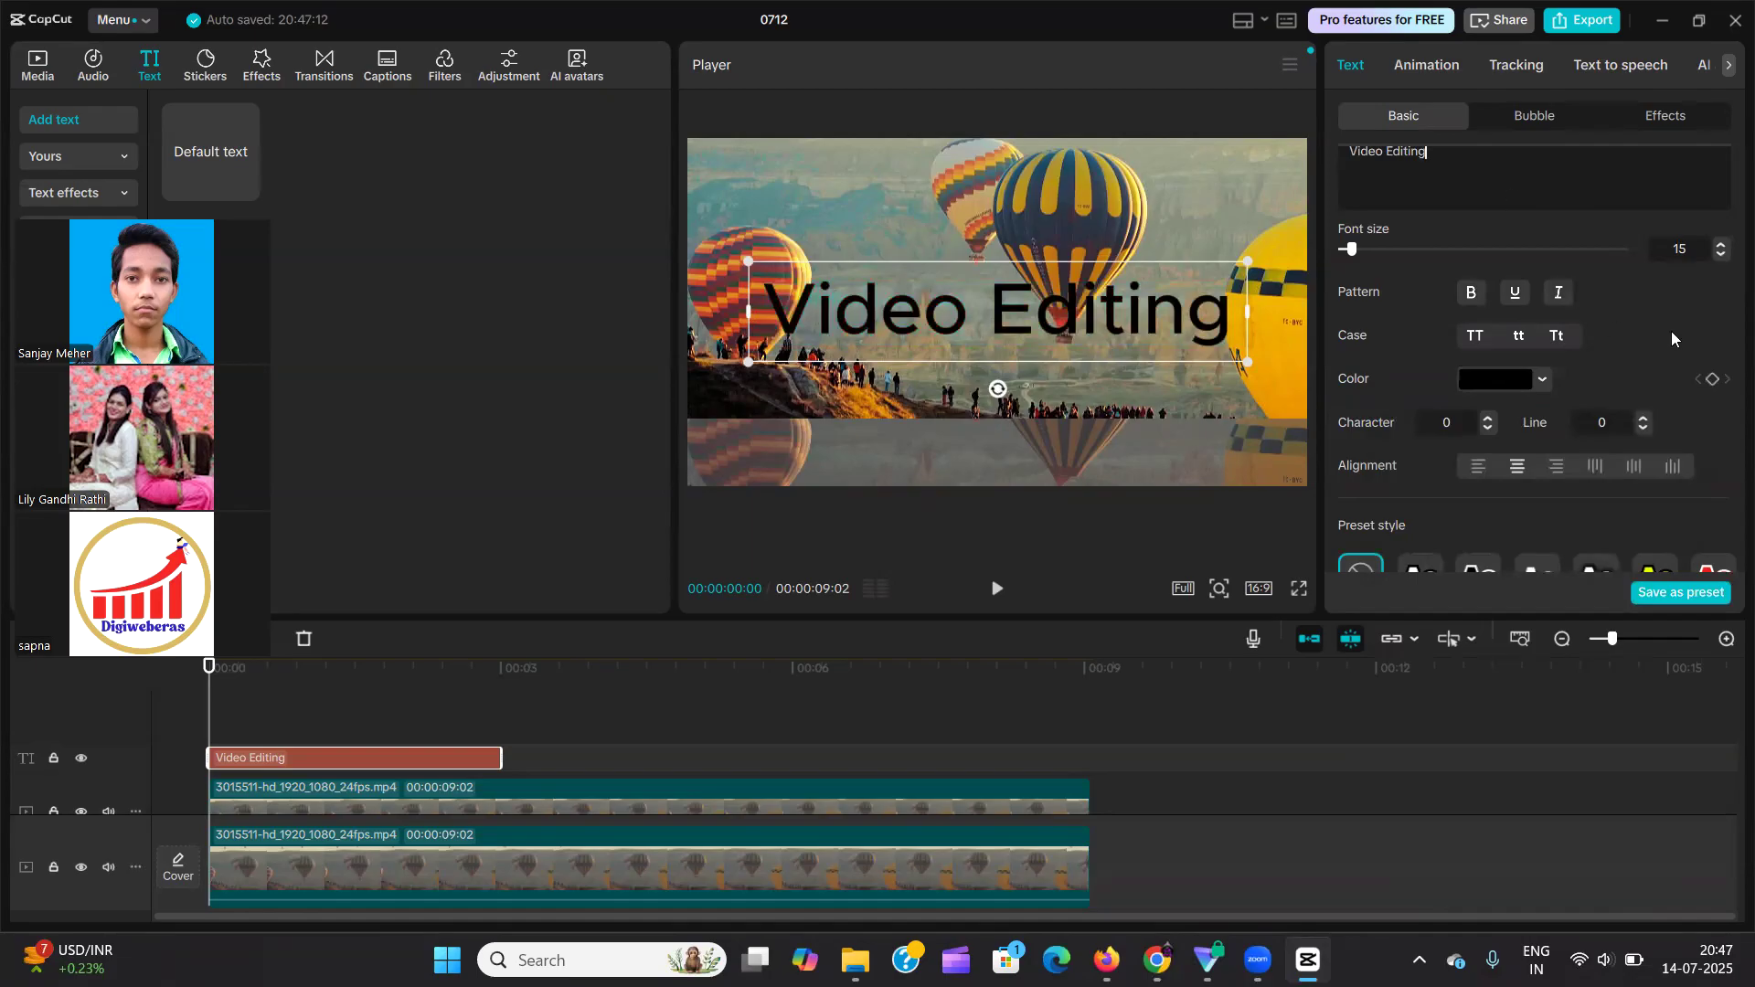
Try tighter and wider character spacing on the "Video Editing" text, and return the spacing to 0.
{"action": "scroll", "coordinate": [1671, 331], "scroll_direction": "down", "scroll_amount": 2}
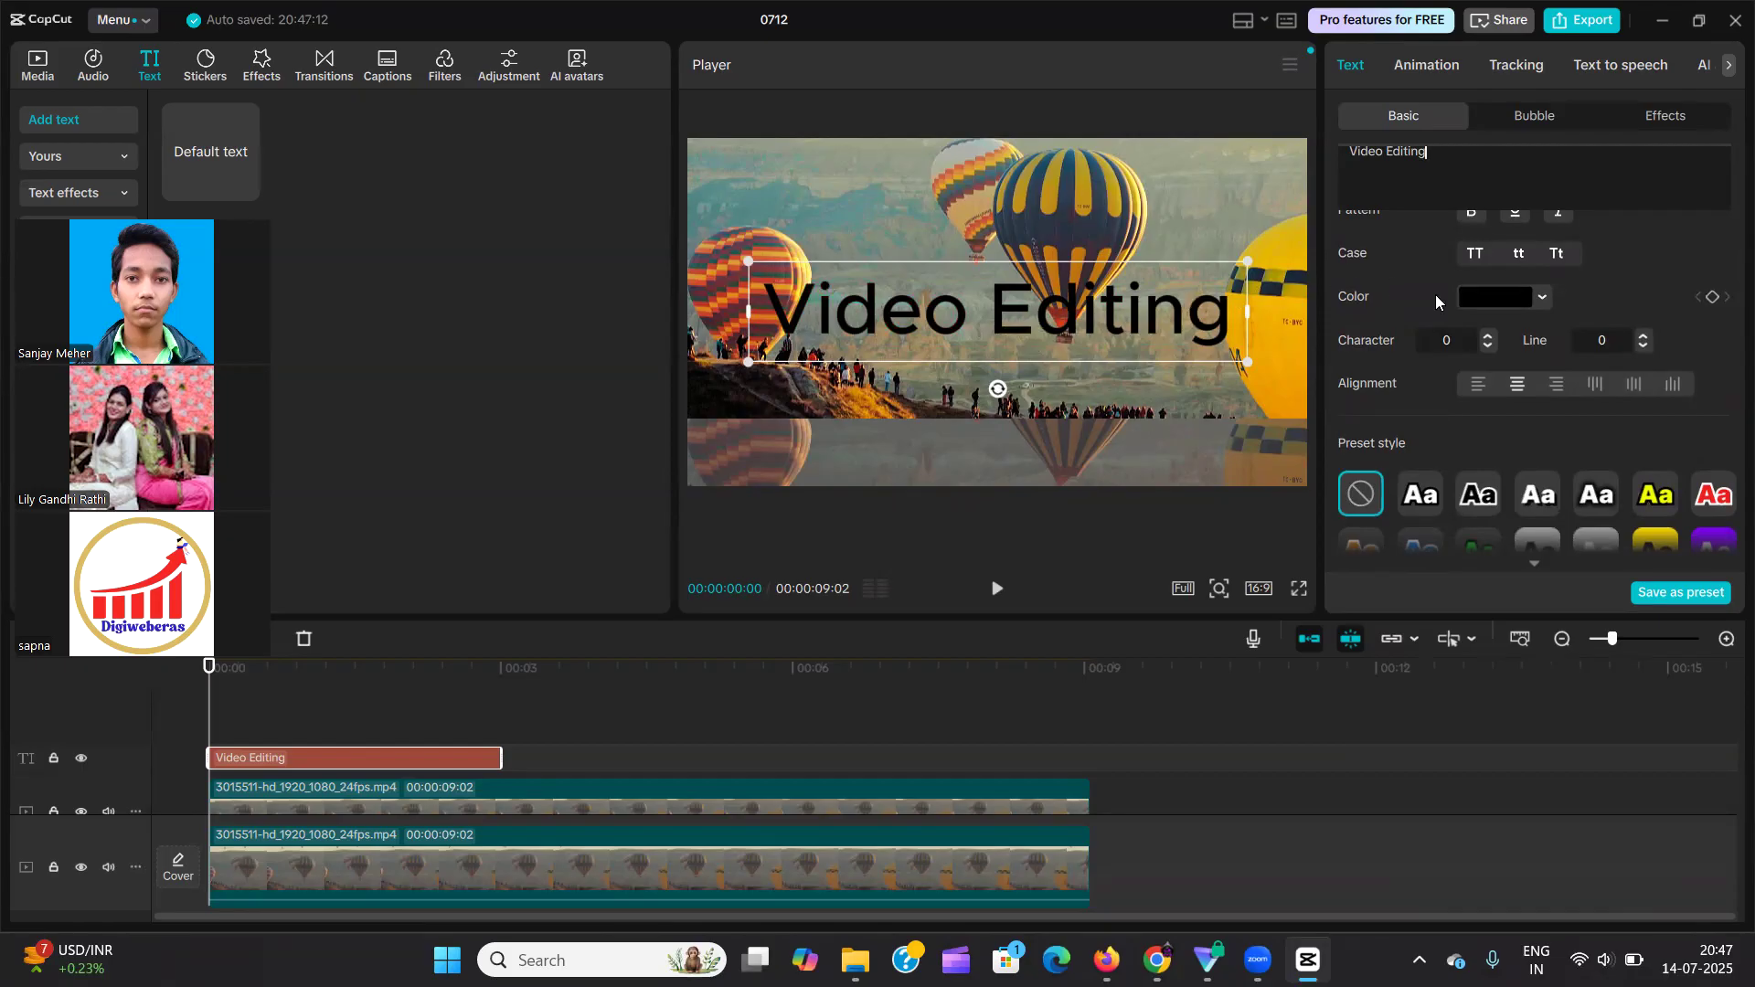
{"action": "left_click", "coordinate": [1490, 346]}
{"action": "left_click", "coordinate": [1490, 347]}
{"action": "left_click", "coordinate": [1490, 346]}
{"action": "left_click", "coordinate": [1491, 346]}
{"action": "left_click", "coordinate": [1491, 347]}
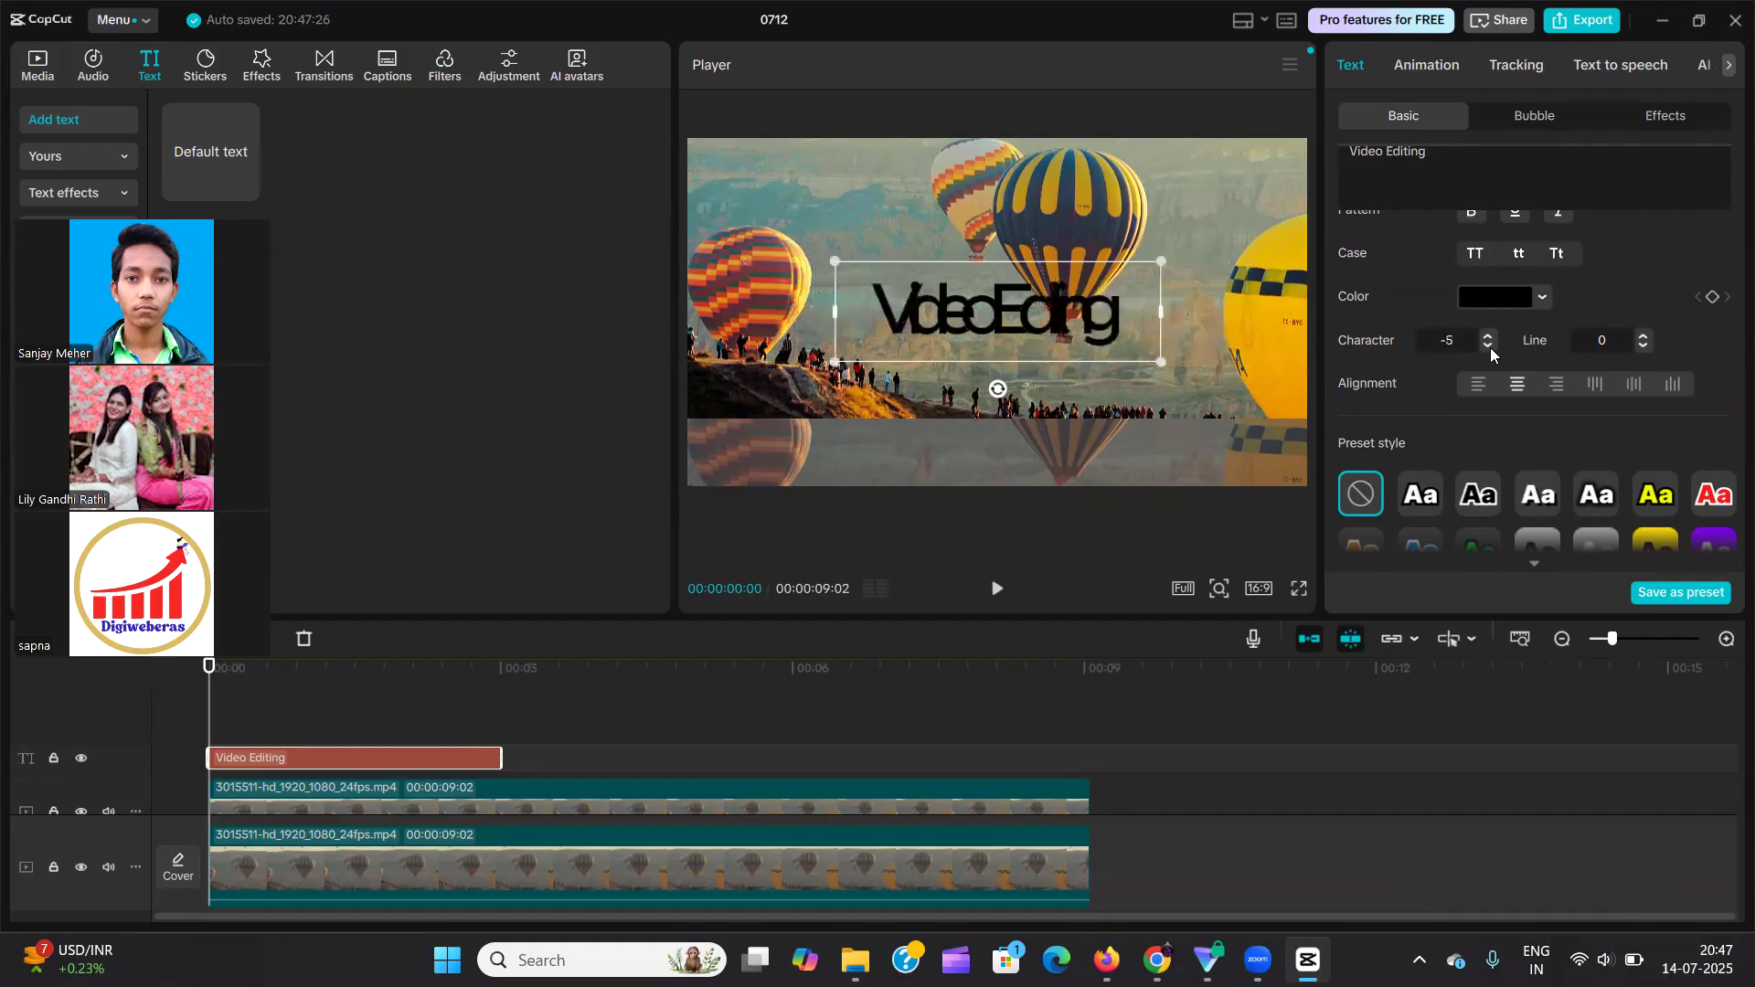
{"action": "left_click", "coordinate": [1490, 347]}
{"action": "left_click", "coordinate": [1491, 347]}
{"action": "left_click", "coordinate": [1489, 335]}
{"action": "left_click", "coordinate": [1489, 334]}
{"action": "left_click", "coordinate": [1489, 335]}
{"action": "left_click", "coordinate": [1488, 334]}
{"action": "left_click", "coordinate": [1488, 334]}
{"action": "left_click", "coordinate": [1488, 334]}
{"action": "left_click", "coordinate": [1488, 335]}
{"action": "left_click", "coordinate": [1488, 334]}
{"action": "left_click", "coordinate": [1492, 347]}
{"action": "left_click", "coordinate": [1492, 347]}
{"action": "left_click", "coordinate": [1492, 347]}
{"action": "left_click", "coordinate": [1492, 348]}
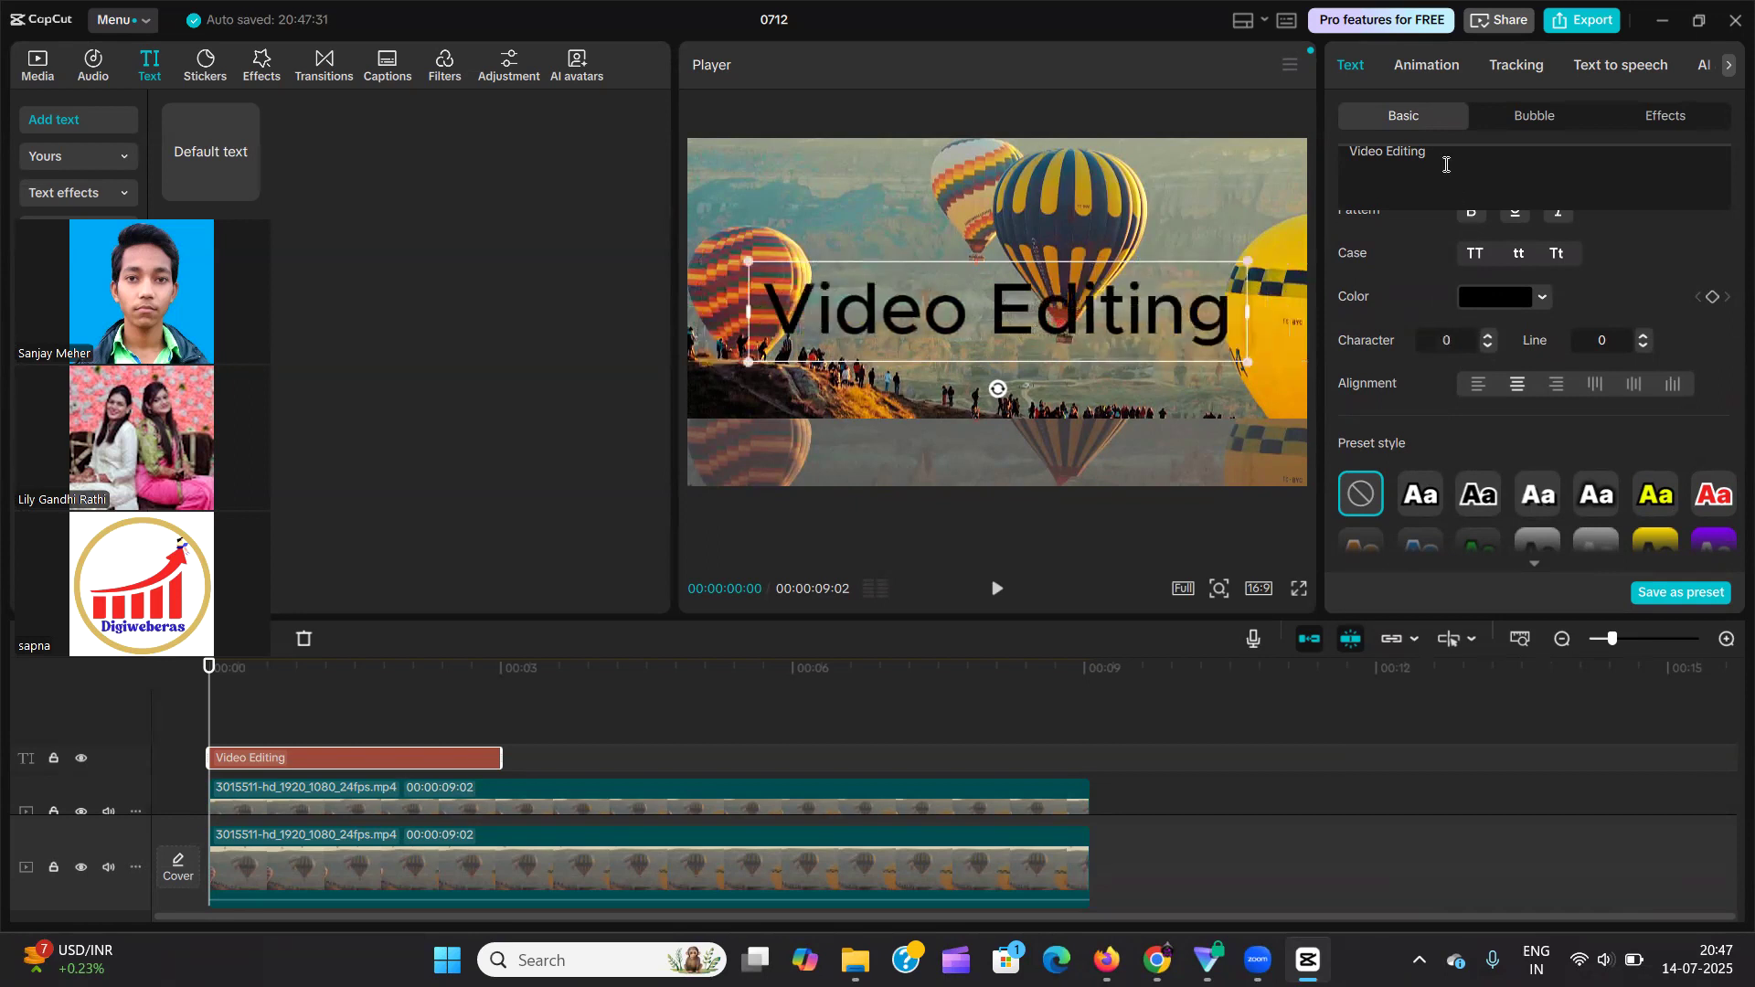
Add the word "Course" on a second line below "Video Editing" in the text.
{"action": "key", "text": "Return"}
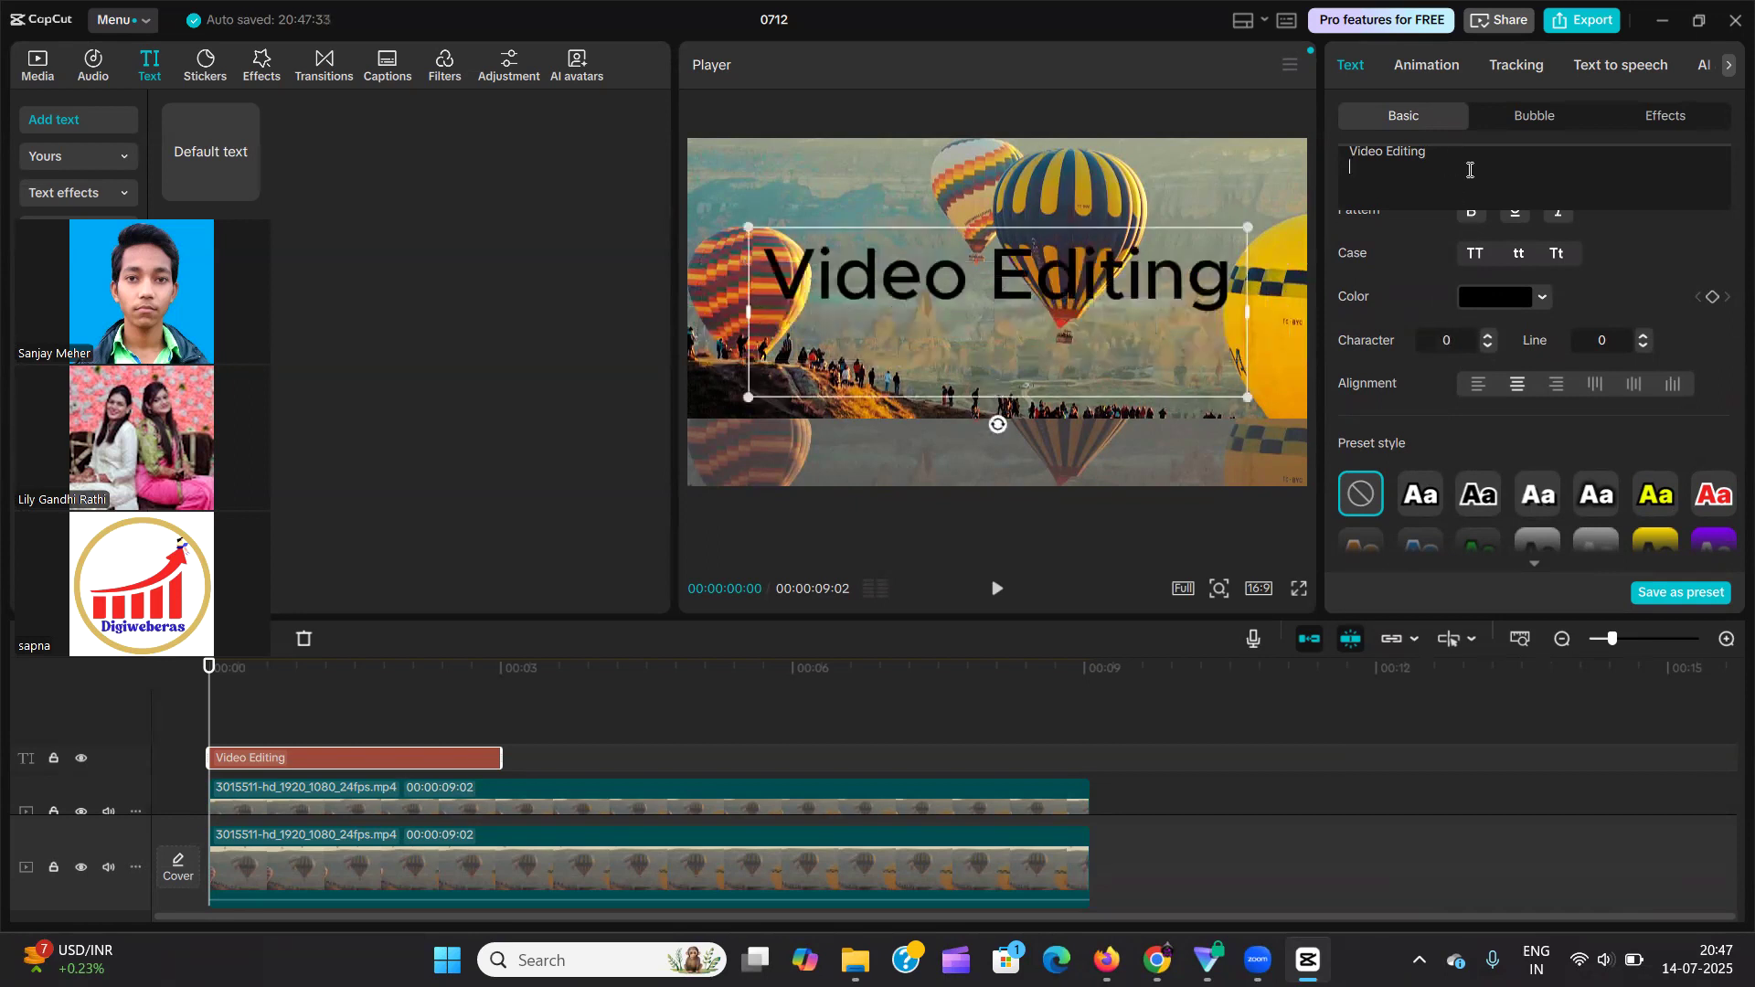
{"action": "type", "text": "Cour"}
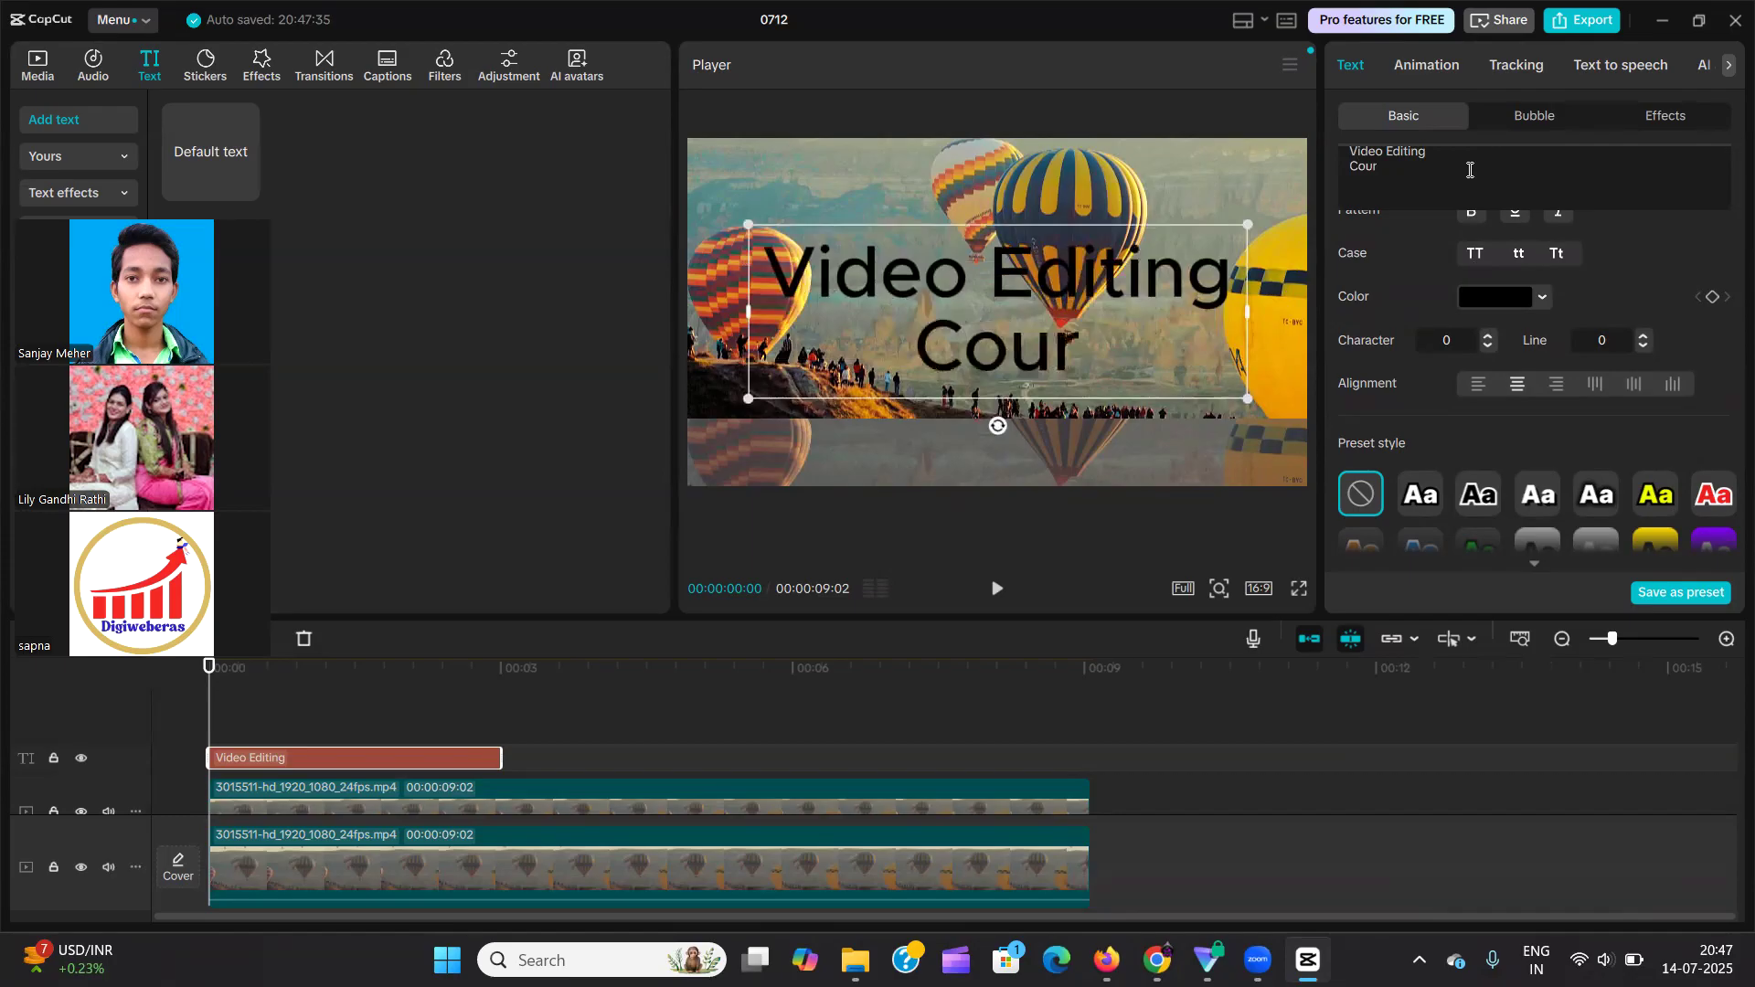
{"action": "type", "text": "se"}
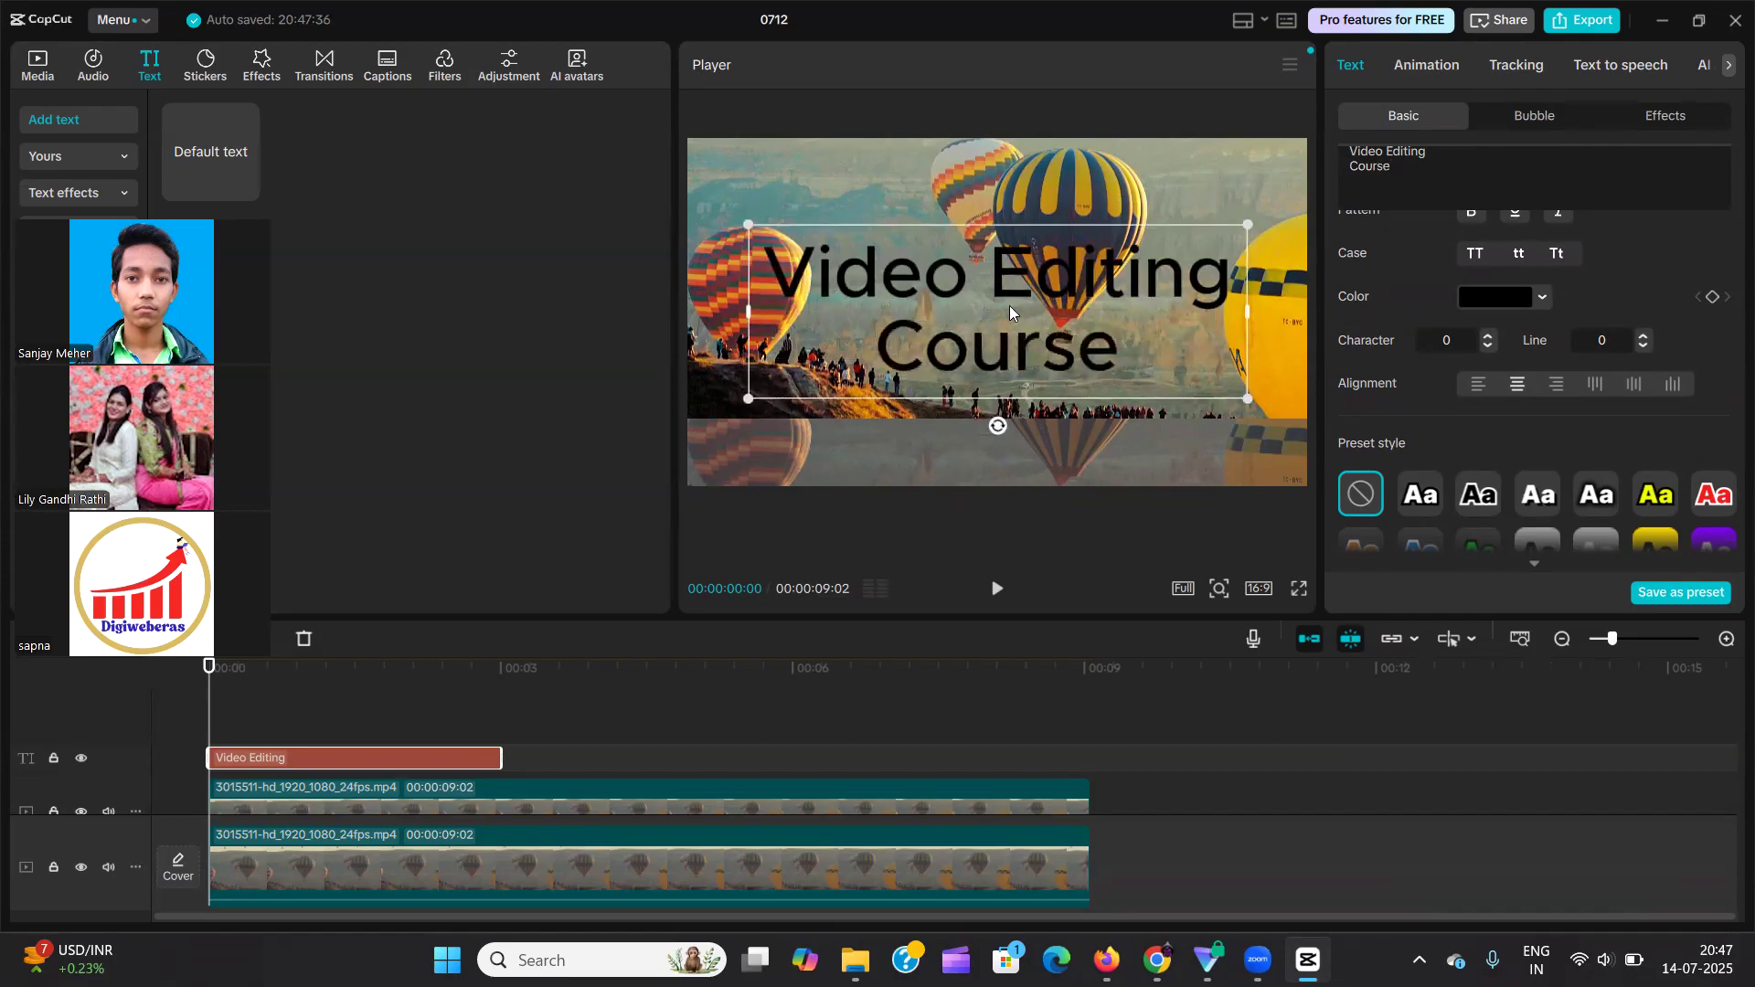
Try wider and tighter line spacing on the two-line text, and reset the line spacing to 0.
{"action": "left_click", "coordinate": [1644, 336]}
{"action": "left_click", "coordinate": [1644, 336]}
{"action": "left_click", "coordinate": [1644, 336]}
{"action": "left_click", "coordinate": [1644, 336]}
{"action": "left_click", "coordinate": [1645, 345]}
{"action": "left_click", "coordinate": [1645, 345]}
{"action": "left_click", "coordinate": [1644, 346]}
{"action": "left_click", "coordinate": [1645, 346]}
{"action": "left_click", "coordinate": [1644, 344]}
{"action": "left_click", "coordinate": [1645, 343]}
{"action": "left_click", "coordinate": [1645, 344]}
{"action": "left_click", "coordinate": [1644, 343]}
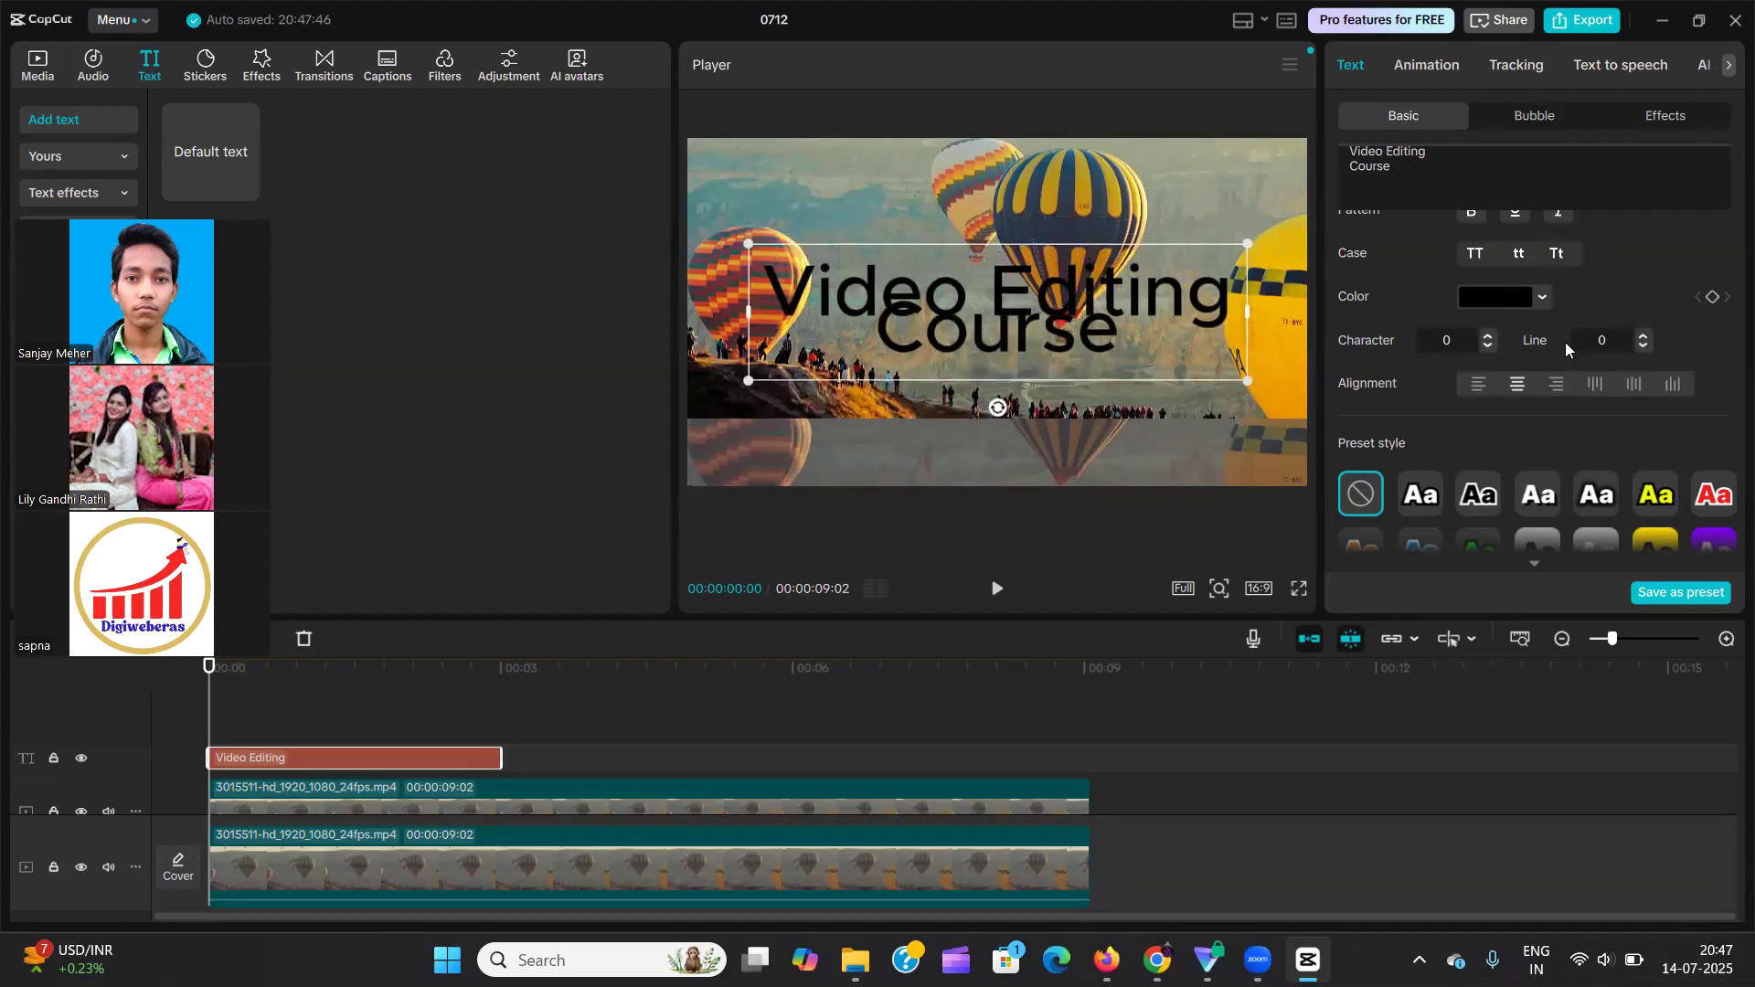
{"action": "key", "text": "Return"}
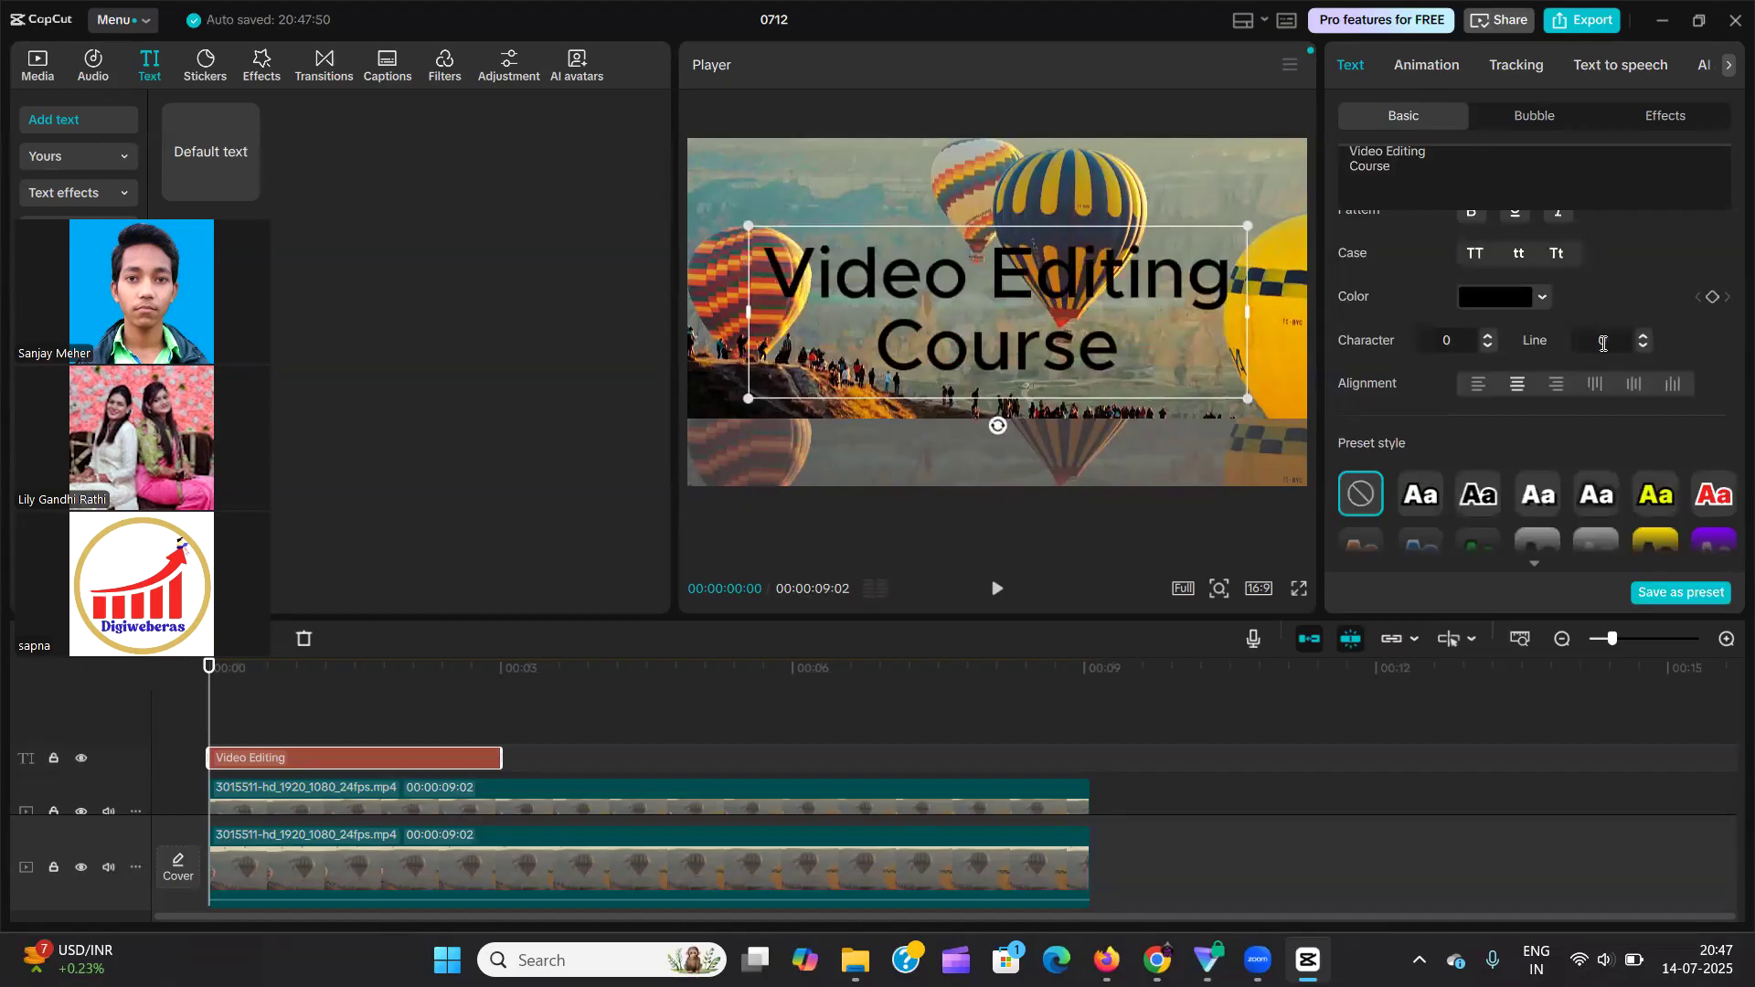
Left-align the two-line text and widen its text box in the preview to nearly the full frame width.
{"action": "scroll", "coordinate": [1525, 304], "scroll_direction": "down", "scroll_amount": 1}
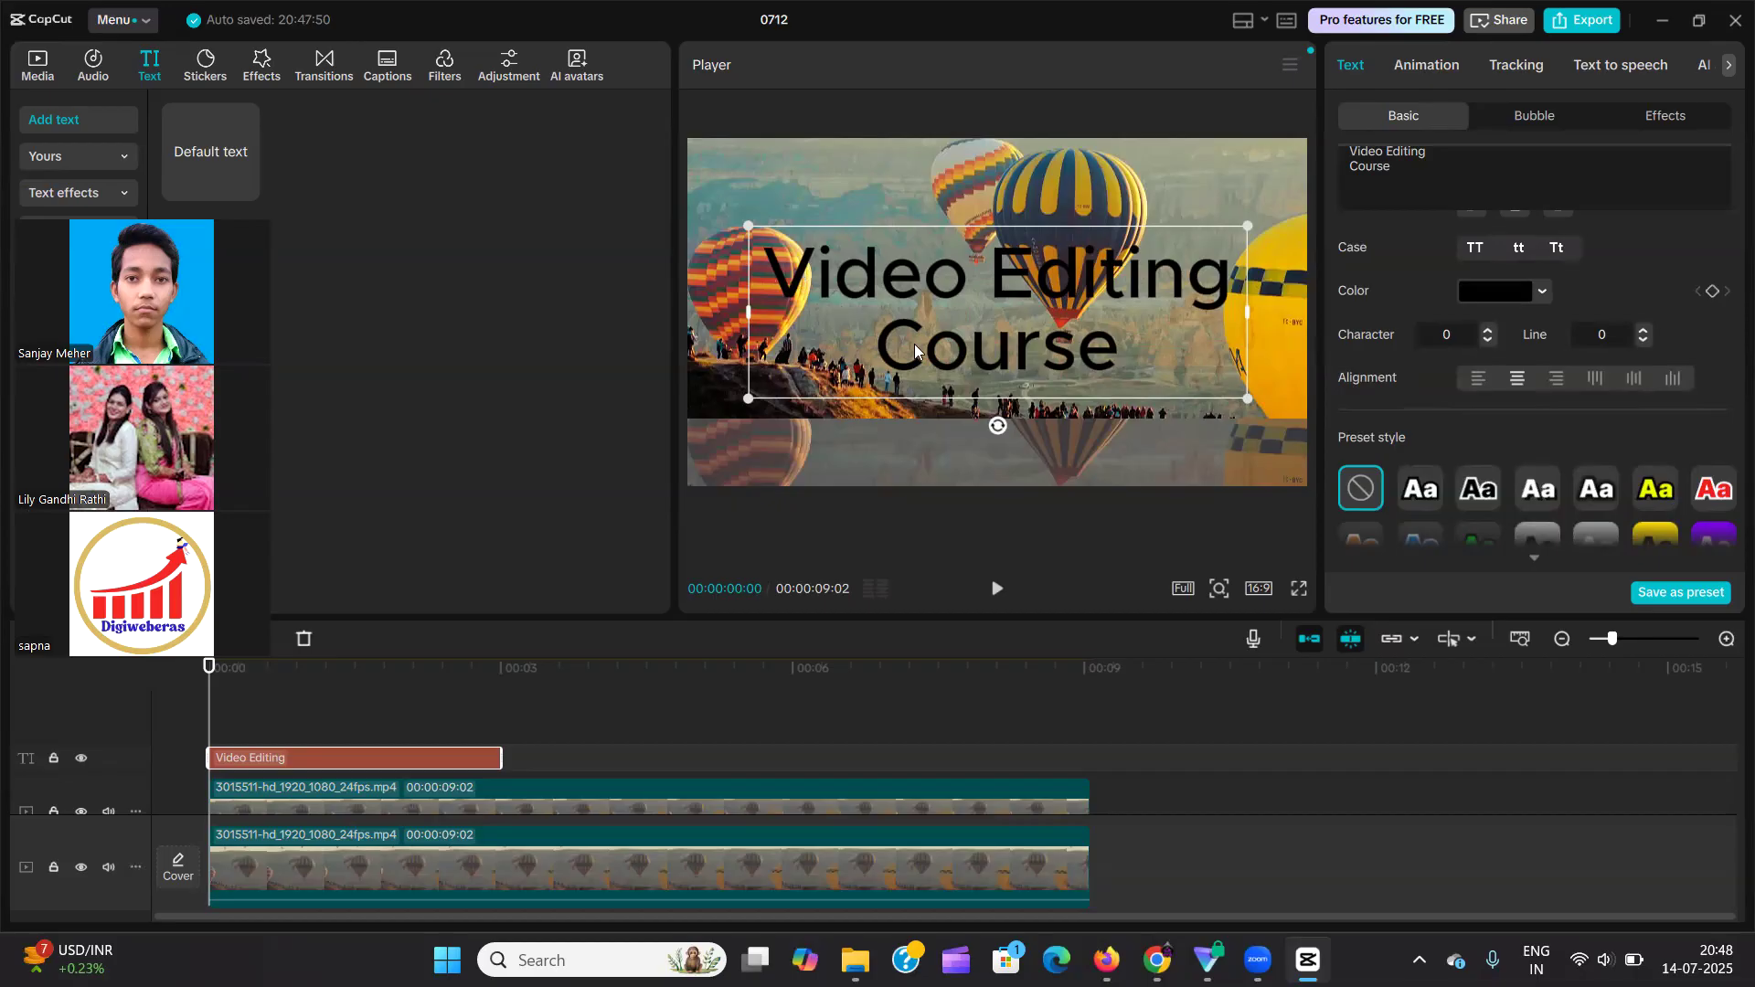
{"action": "left_click", "coordinate": [1479, 379]}
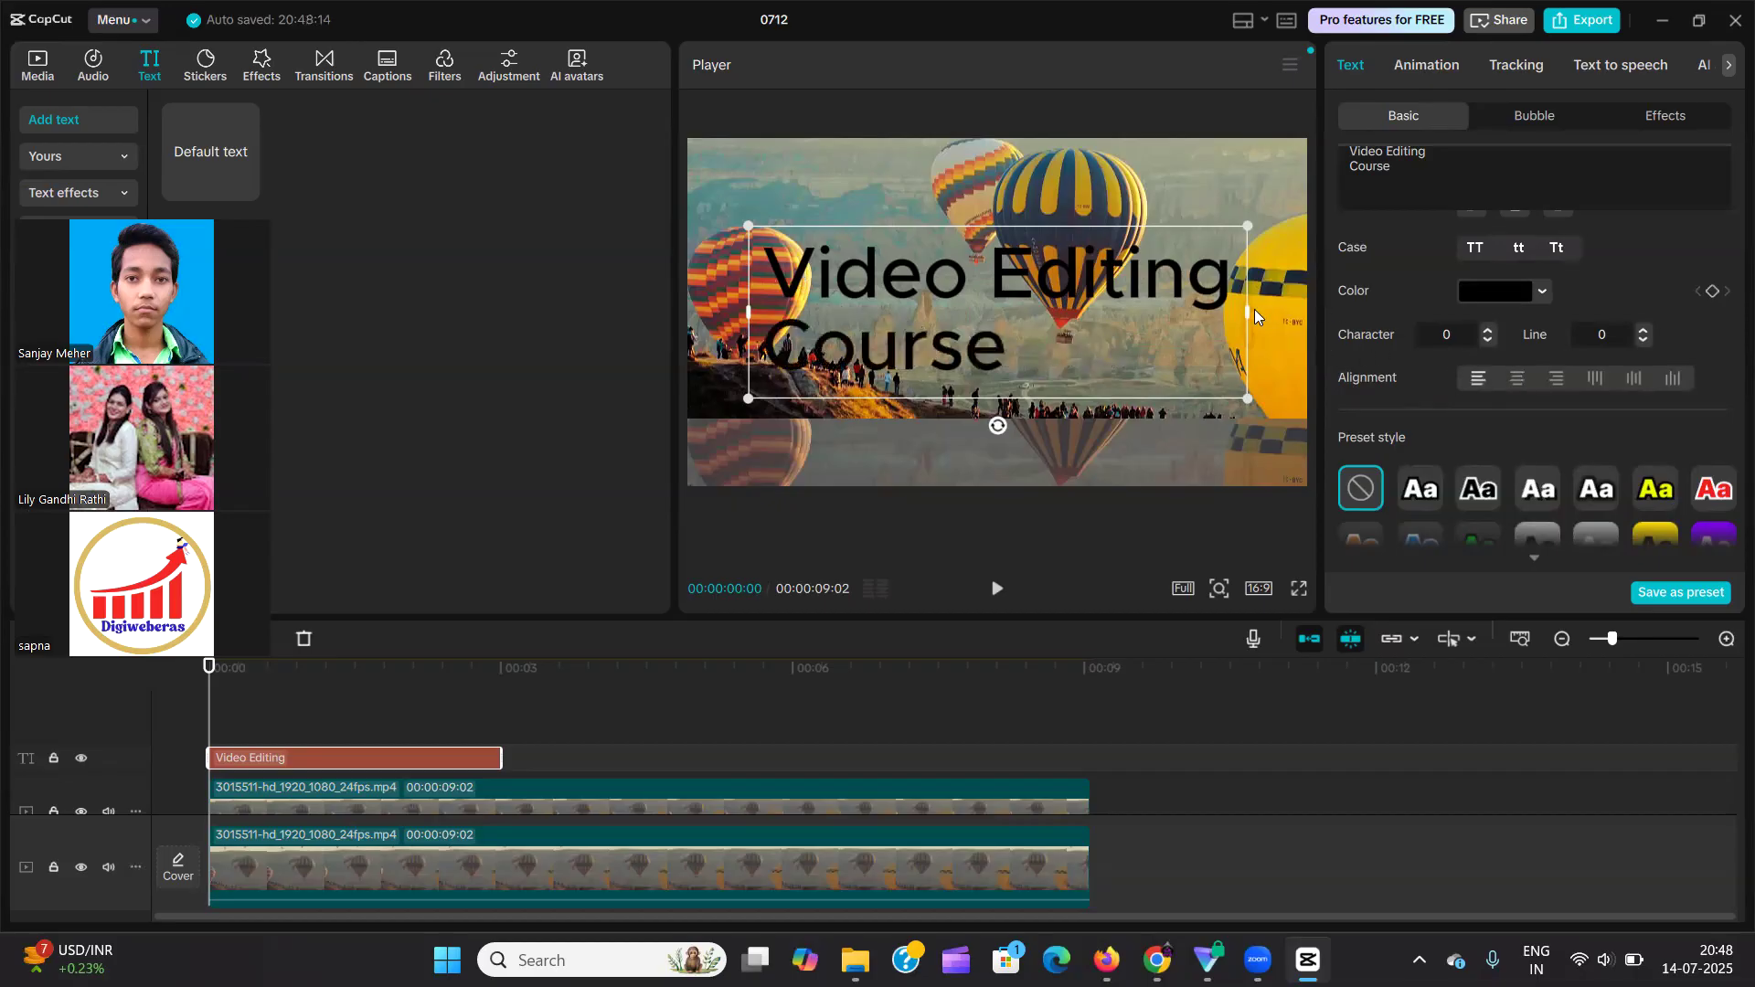
{"action": "left_click_drag", "start_coordinate": [1247, 312], "coordinate": [1184, 320]}
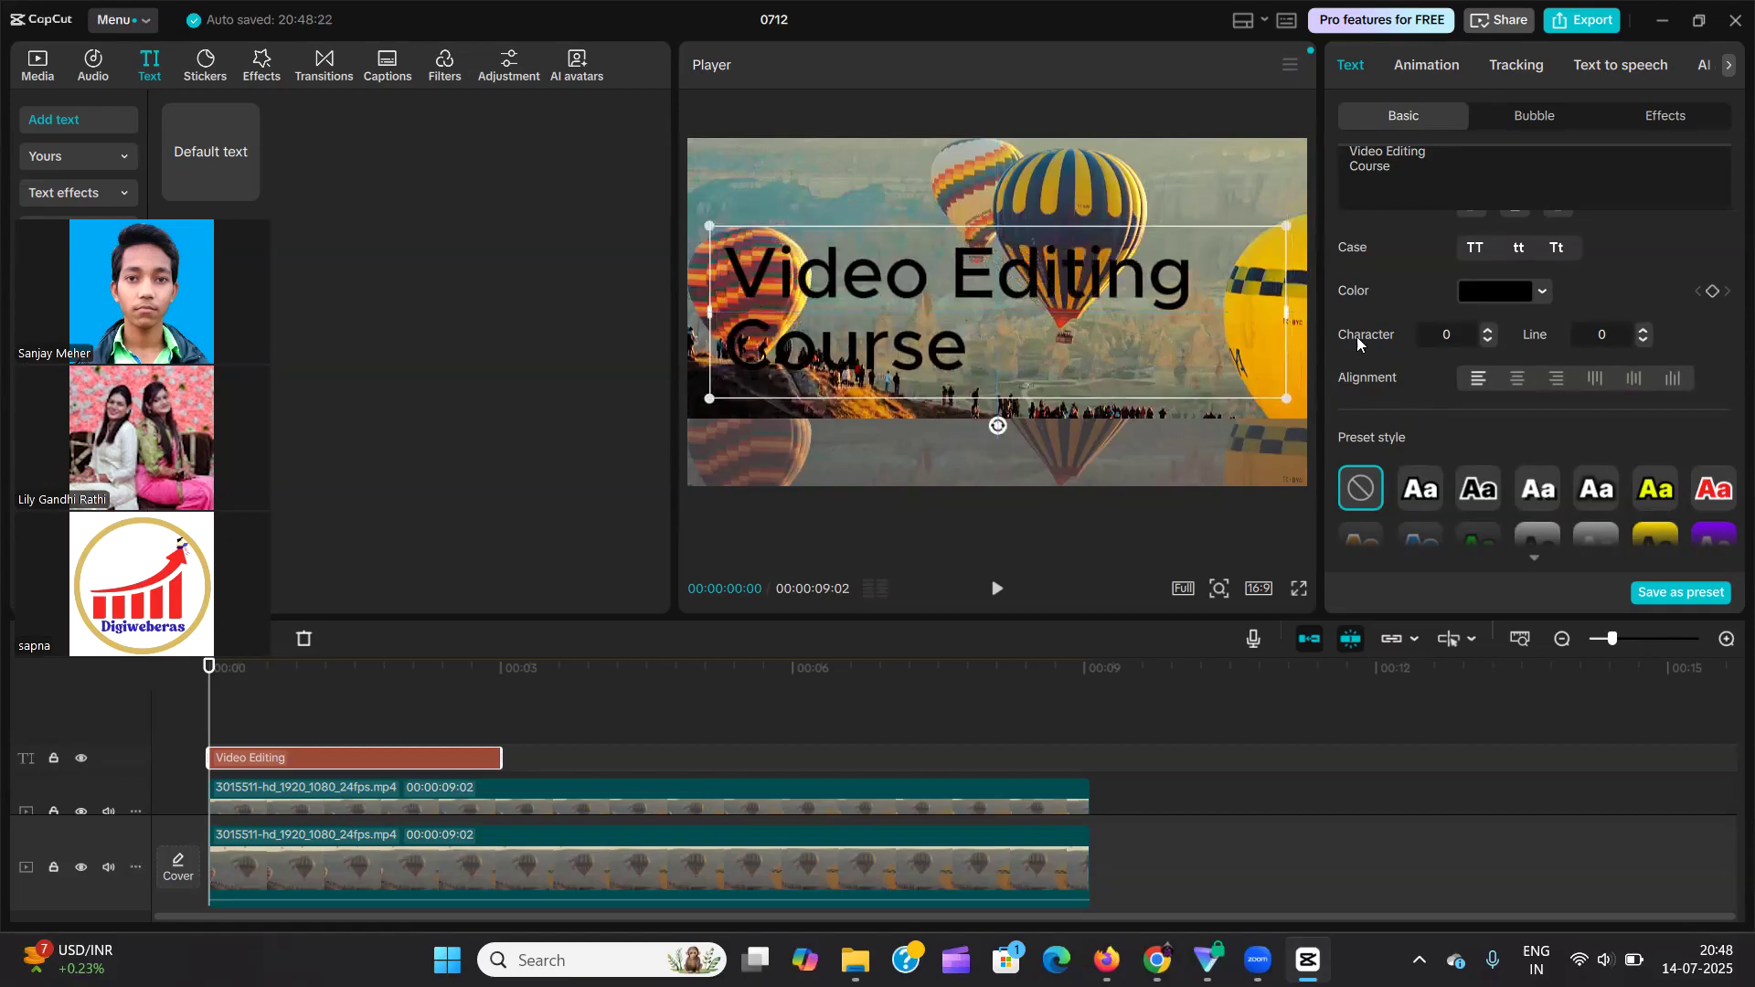
Try centre and right alignment on the two-line text, and return it to left alignment.
{"action": "left_click", "coordinate": [1516, 380]}
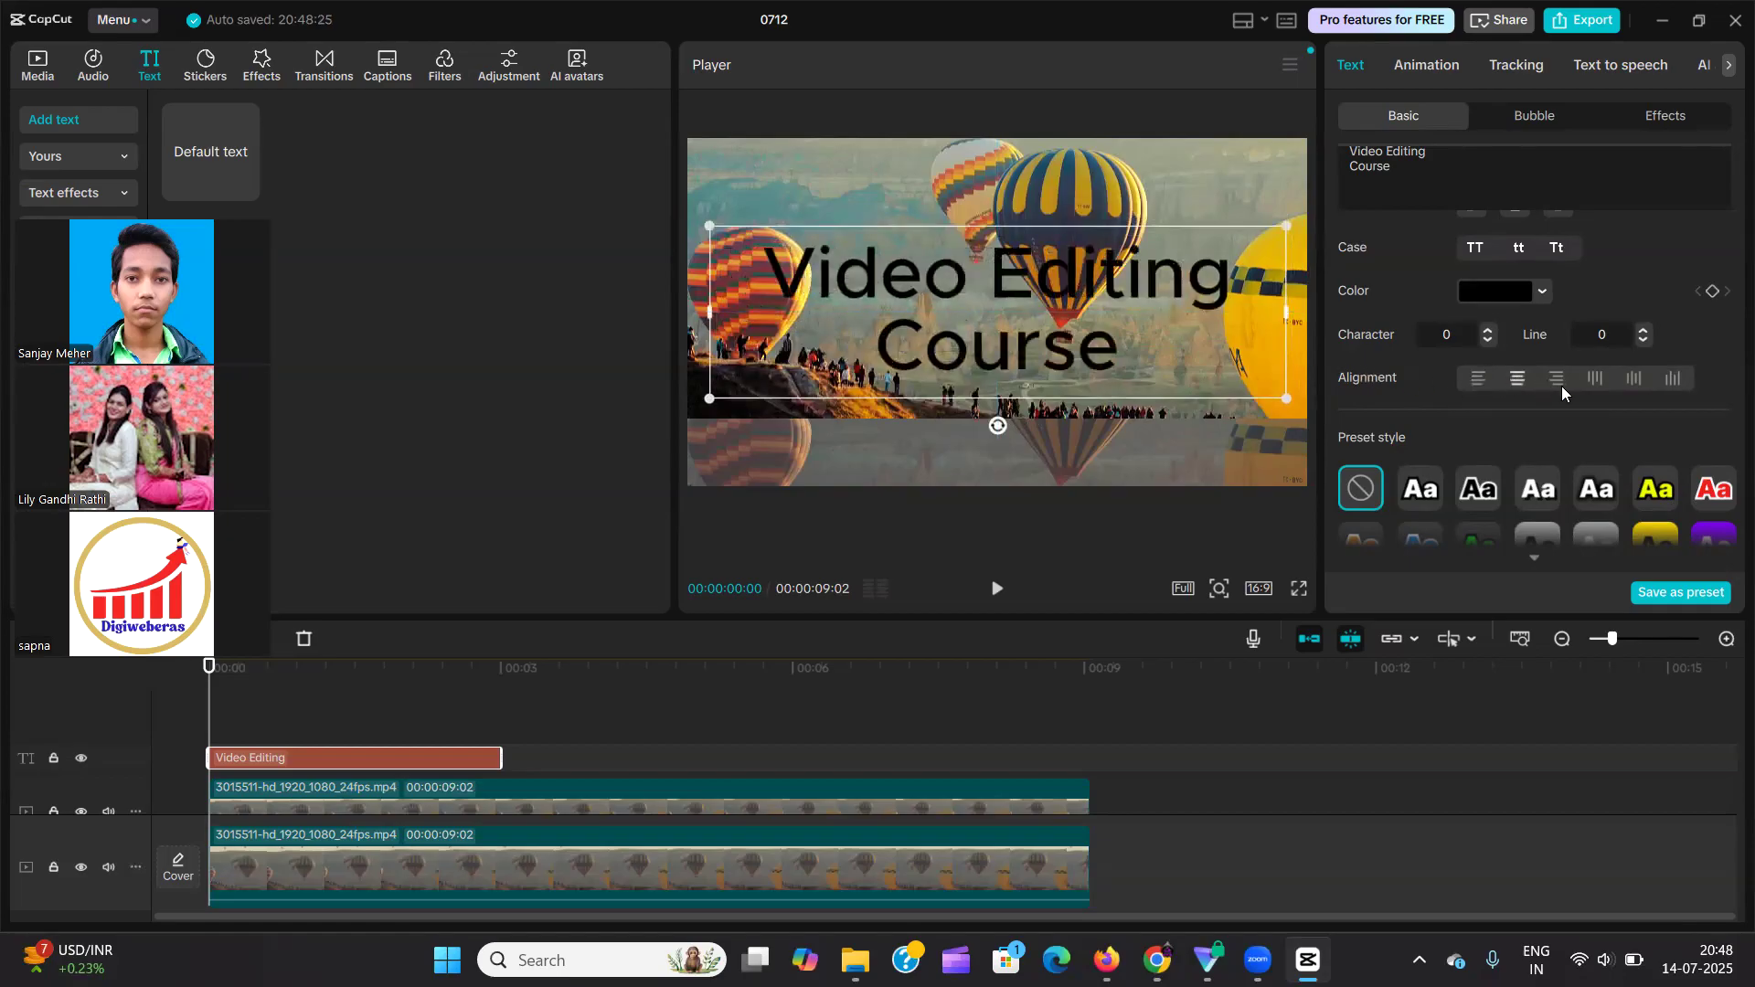
{"action": "left_click", "coordinate": [1558, 380]}
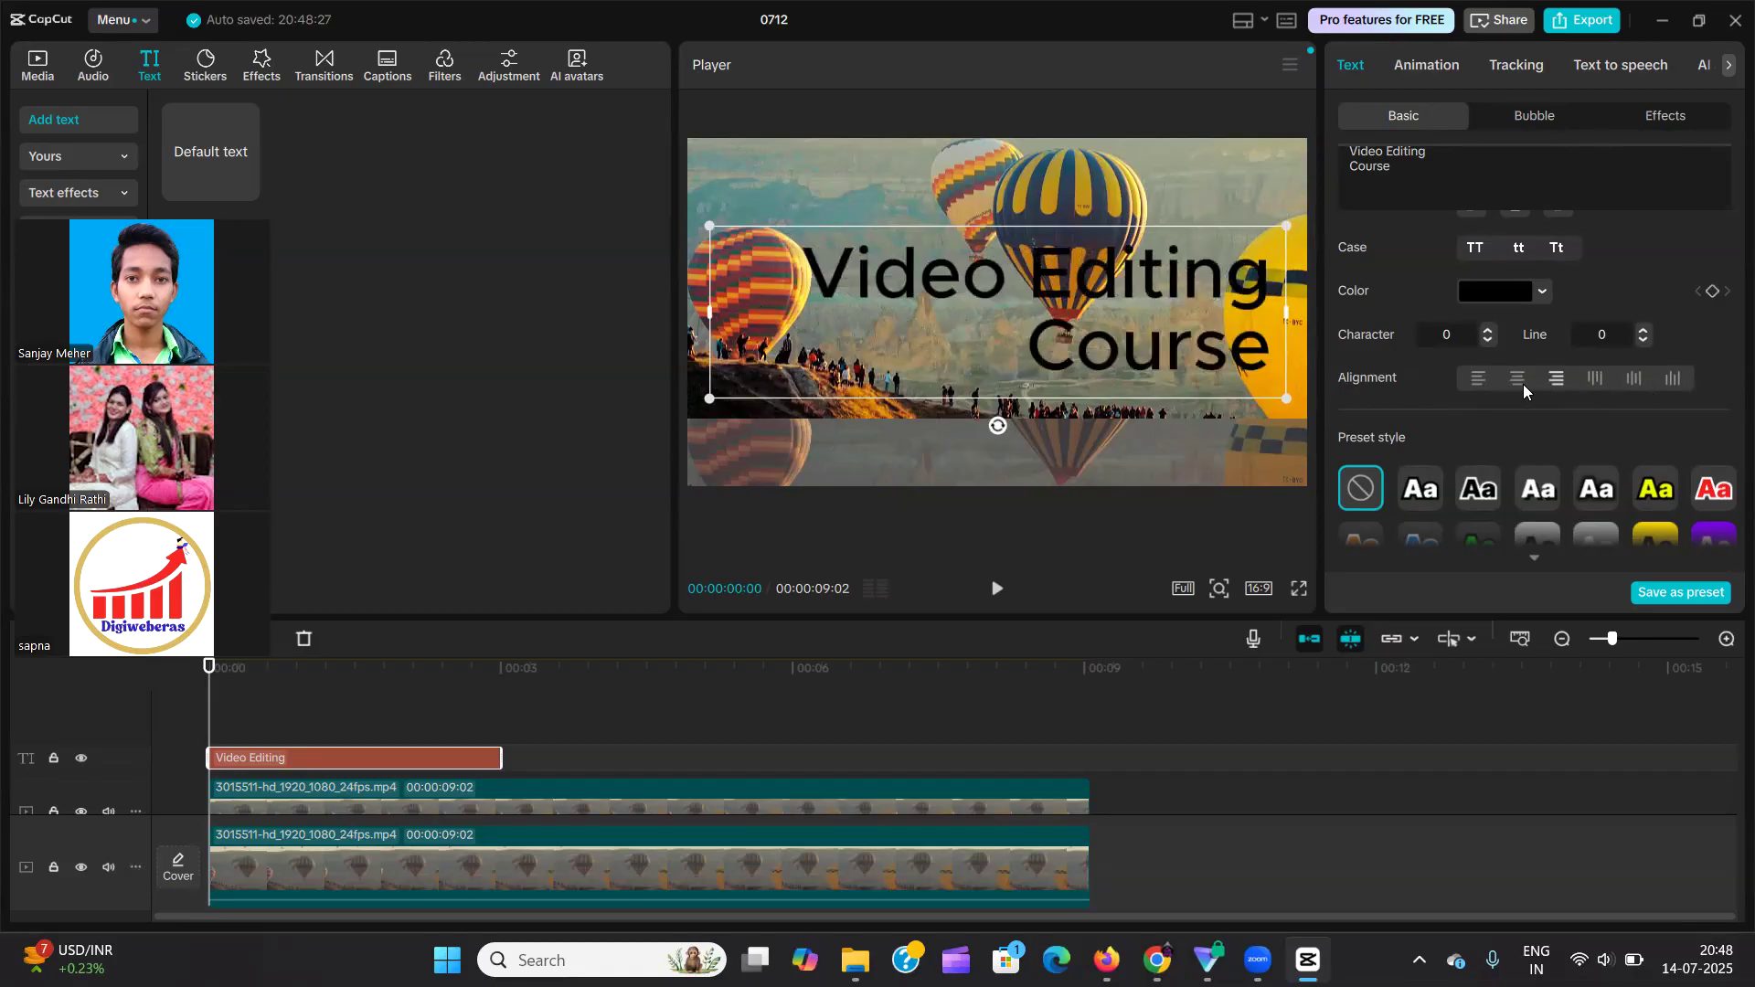
{"action": "left_click", "coordinate": [1478, 380]}
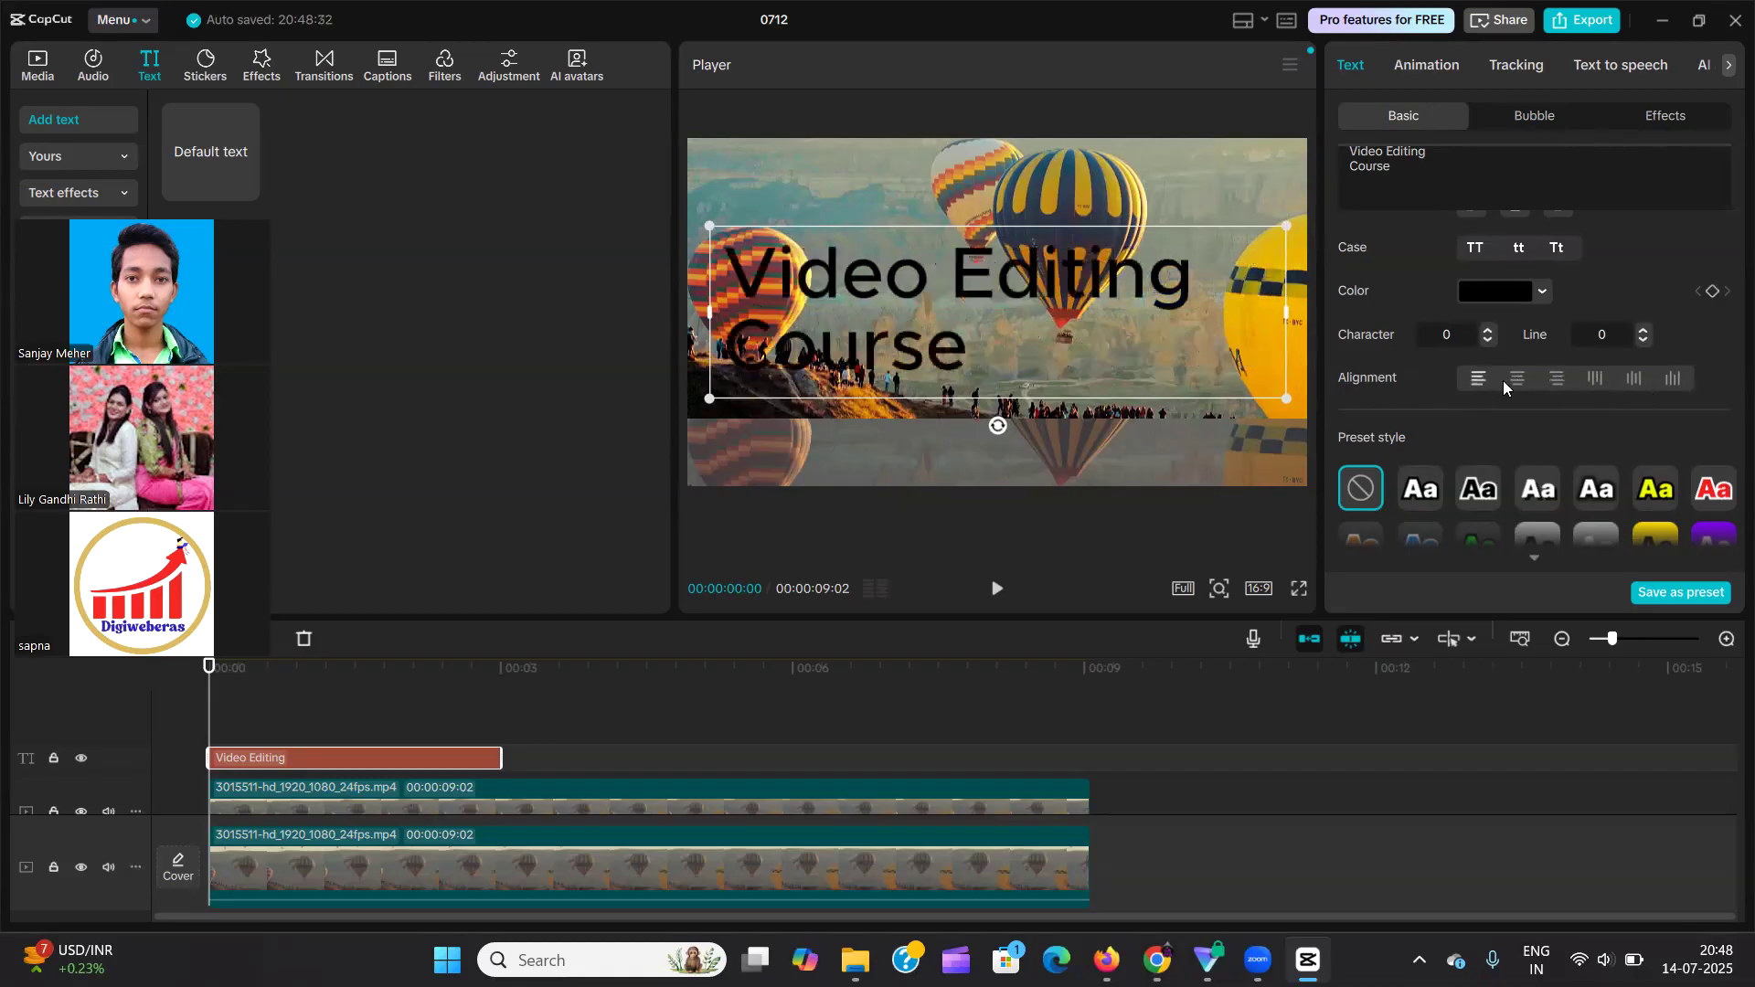
{"action": "mouse_move", "coordinate": [998, 426]}
{"action": "left_mouse_down"}
{"action": "mouse_move", "coordinate": [1132, 320]}
{"action": "mouse_move", "coordinate": [986, 421]}
{"action": "mouse_move", "coordinate": [1003, 412]}
{"action": "left_mouse_up"}
Try the green glow and the purple-on-white preset styles on the text, and set the preset style to none.
{"action": "scroll", "coordinate": [1490, 347], "scroll_direction": "down", "scroll_amount": 2}
{"action": "scroll", "coordinate": [1552, 356], "scroll_direction": "down", "scroll_amount": 2}
{"action": "scroll", "coordinate": [1538, 327], "scroll_direction": "up", "scroll_amount": 5}
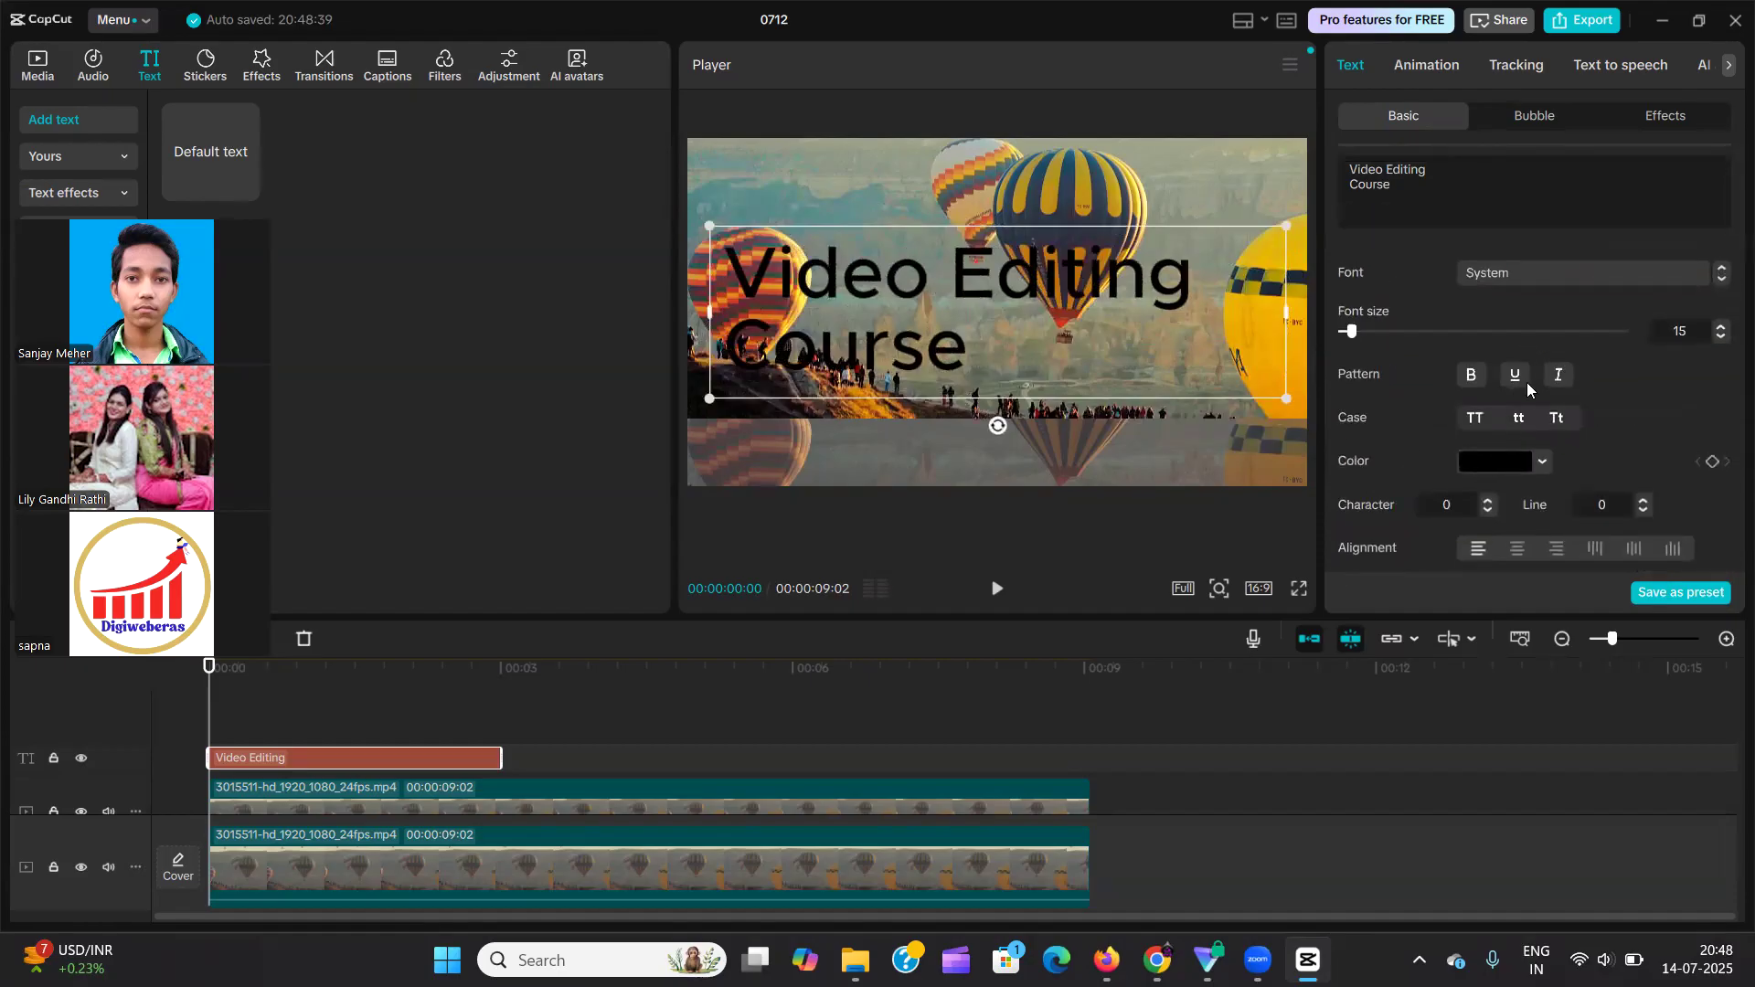
{"action": "scroll", "coordinate": [1527, 382], "scroll_direction": "down", "scroll_amount": 5}
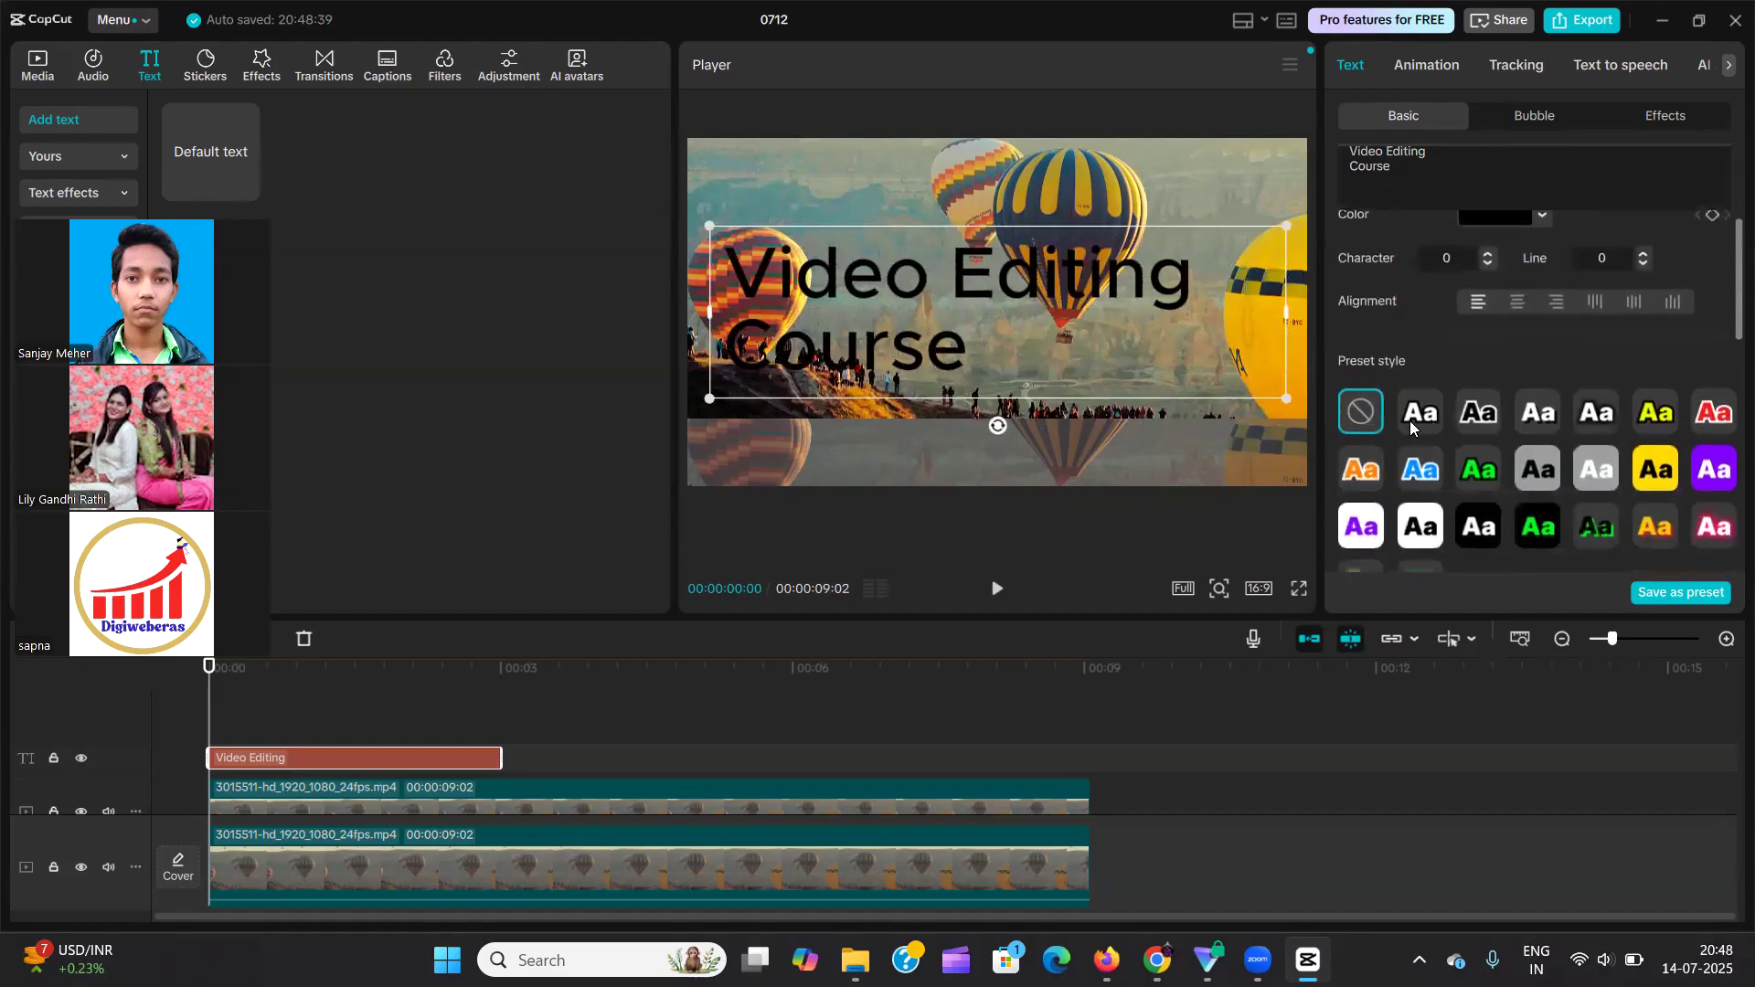
{"action": "scroll", "coordinate": [1463, 384], "scroll_direction": "down", "scroll_amount": 2}
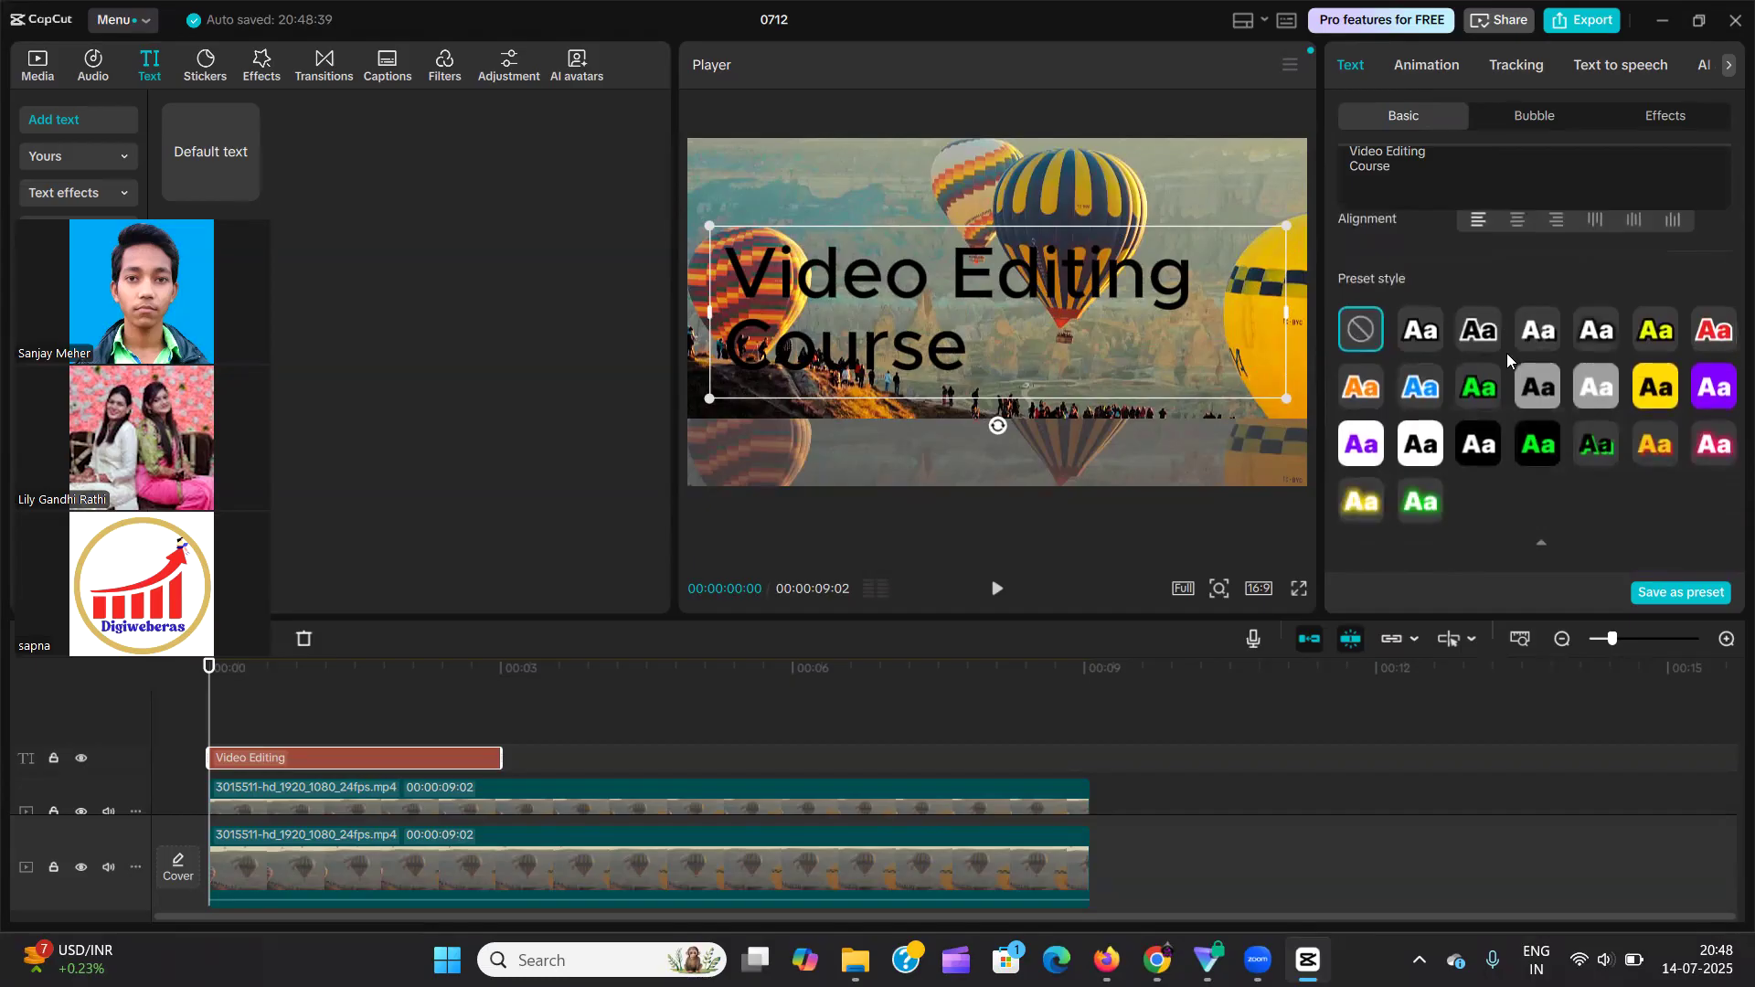
{"action": "scroll", "coordinate": [1507, 352], "scroll_direction": "down", "scroll_amount": 1}
{"action": "left_click", "coordinate": [1421, 419]}
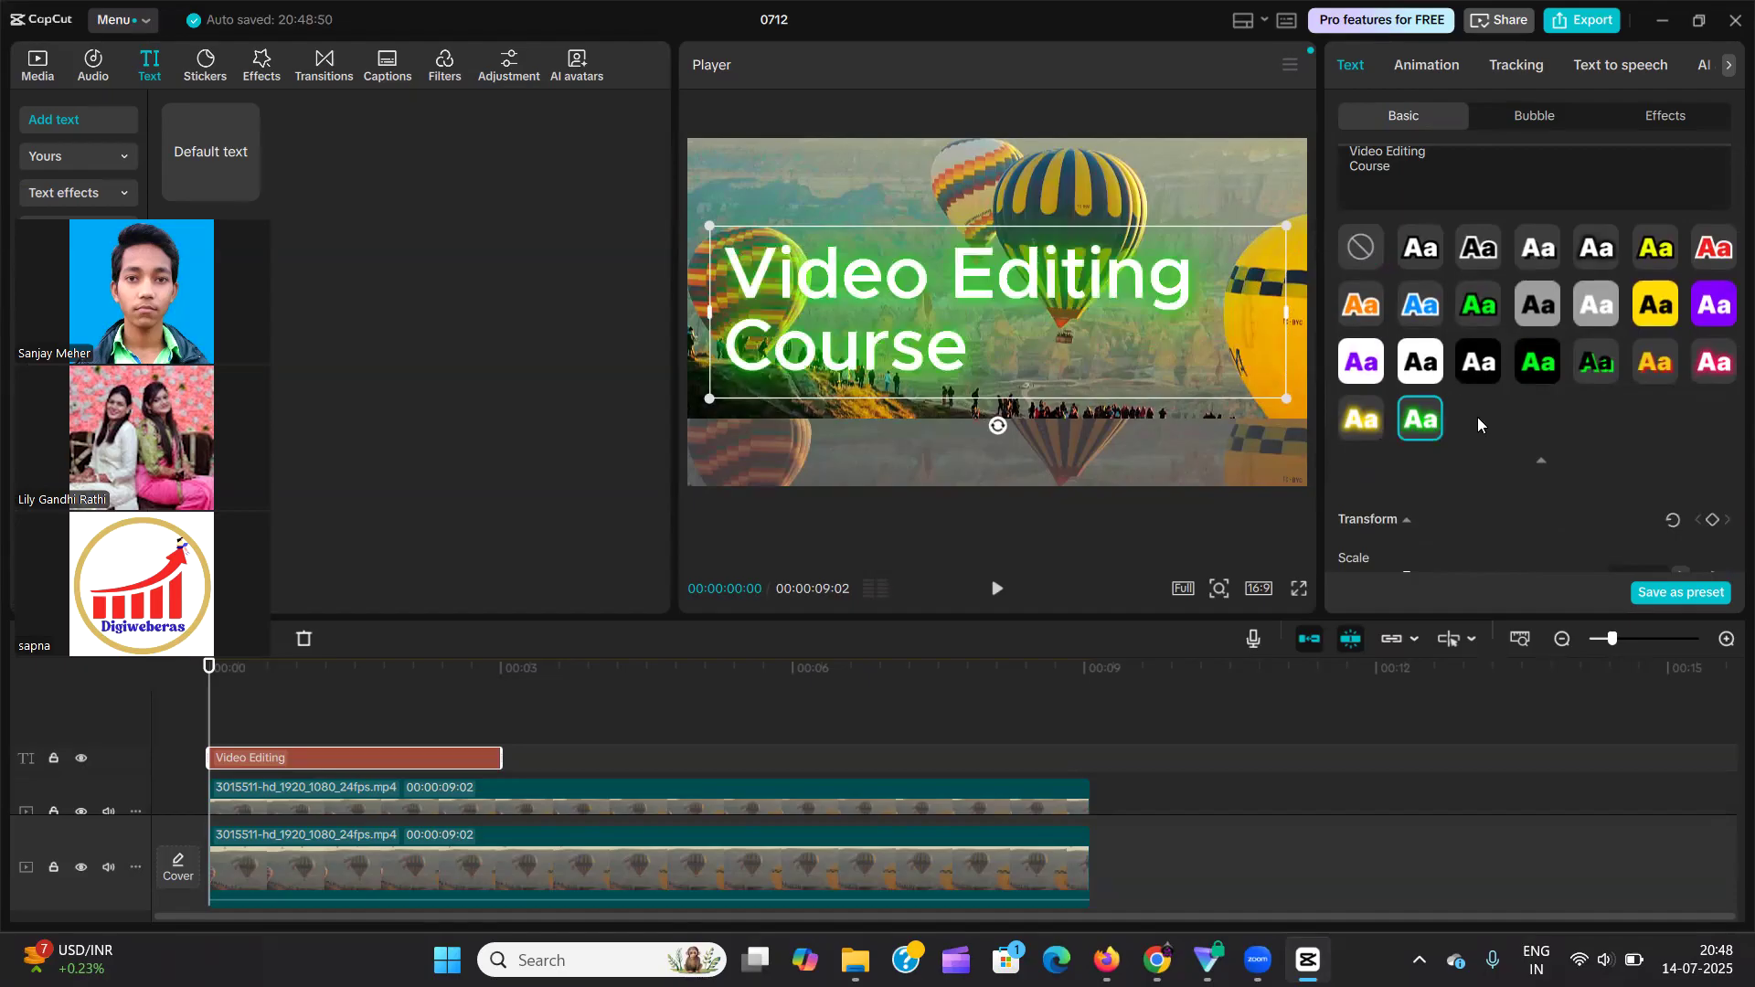
{"action": "left_click", "coordinate": [1372, 363]}
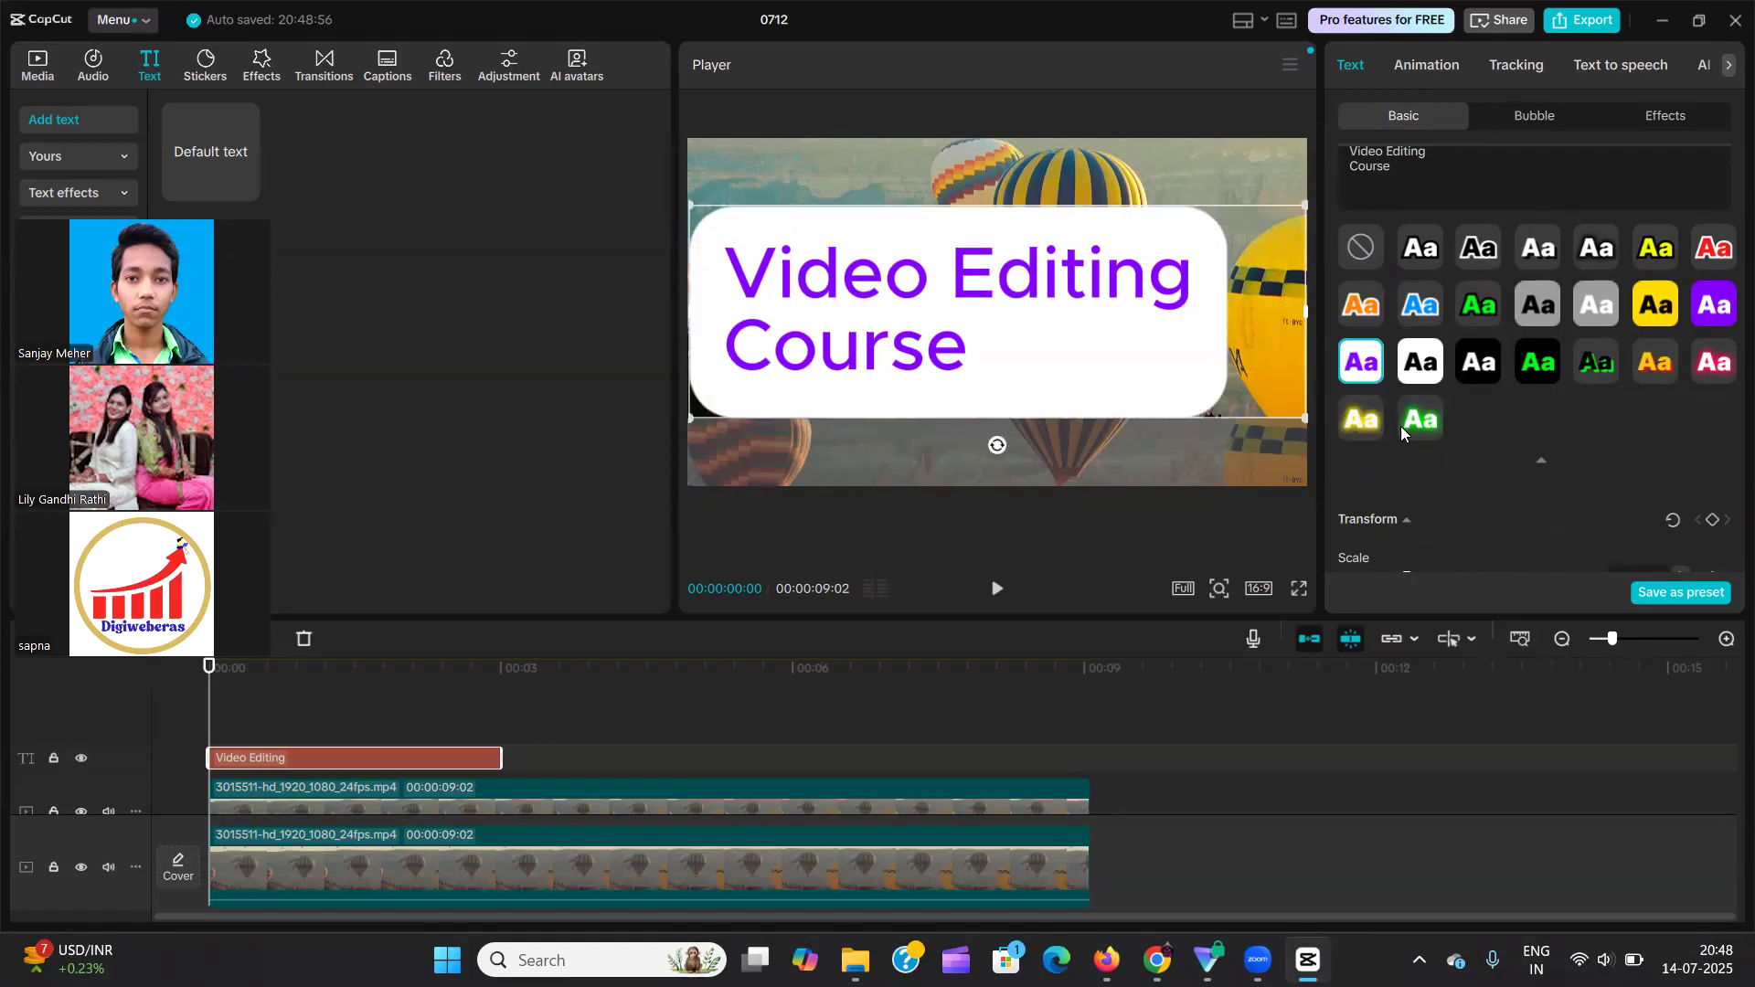
{"action": "left_click", "coordinate": [1371, 247]}
Centre-align the two-line text and collapse the preset style list.
{"action": "scroll", "coordinate": [1548, 309], "scroll_direction": "up", "scroll_amount": 5}
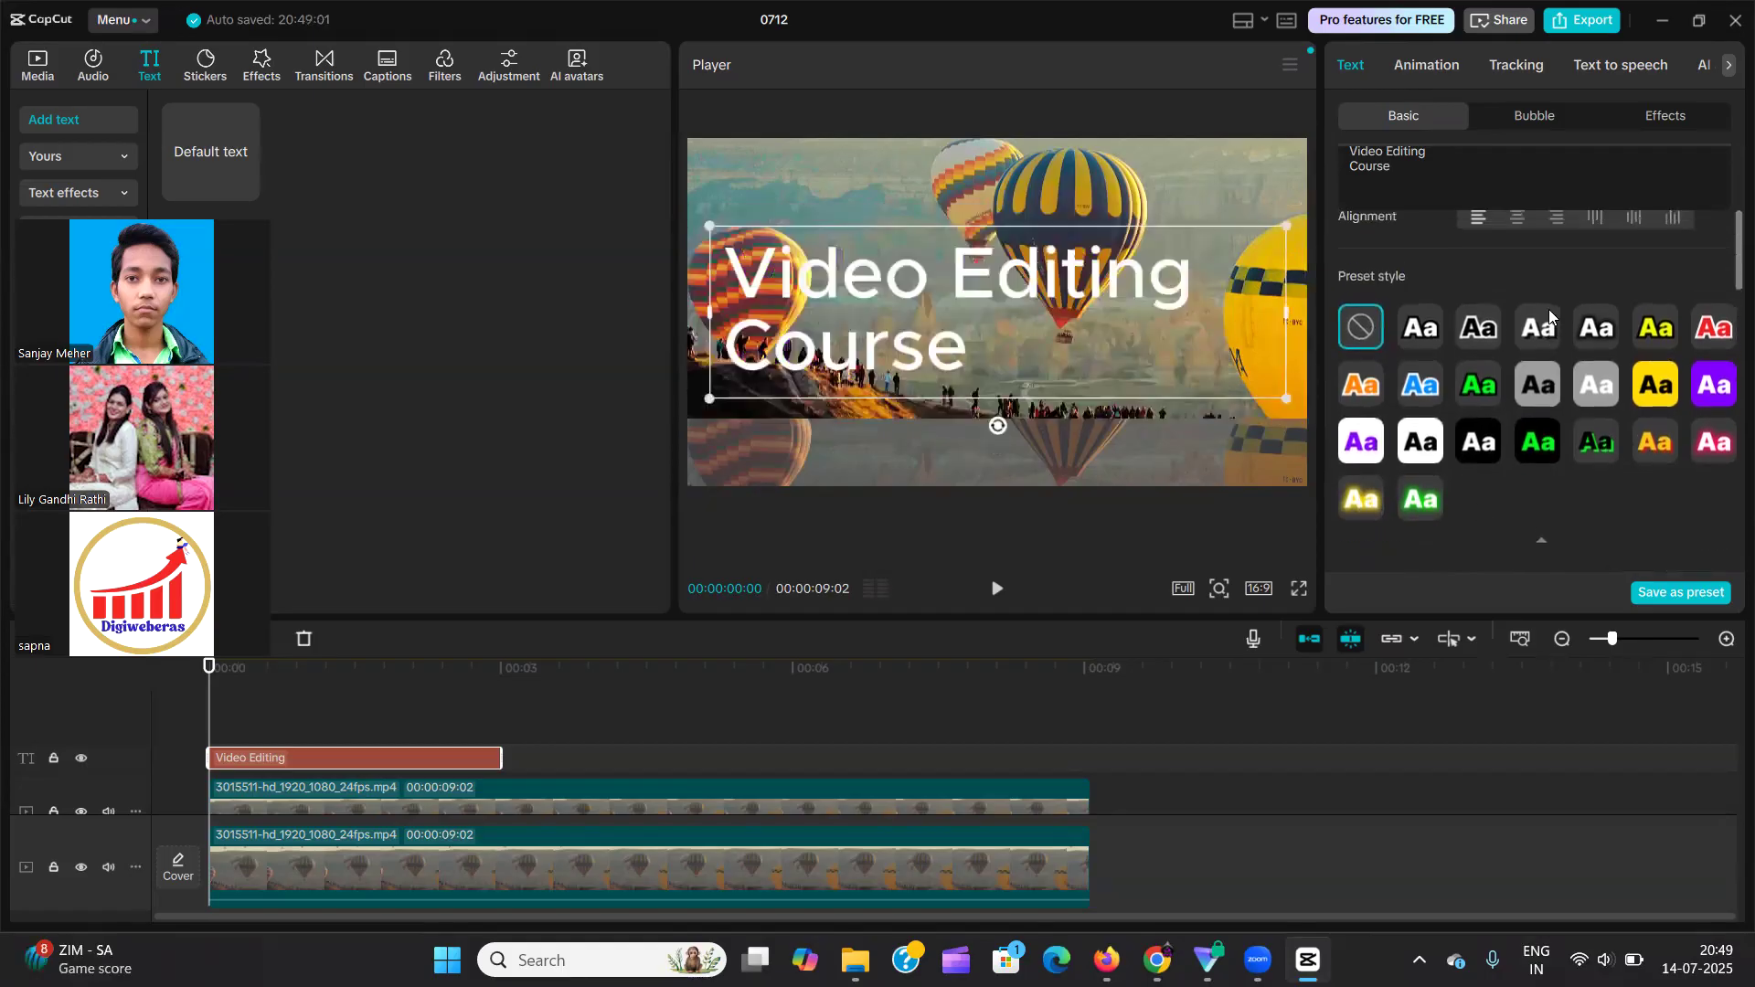
{"action": "scroll", "coordinate": [1548, 309], "scroll_direction": "down", "scroll_amount": 1}
{"action": "left_click", "coordinate": [1523, 461]}
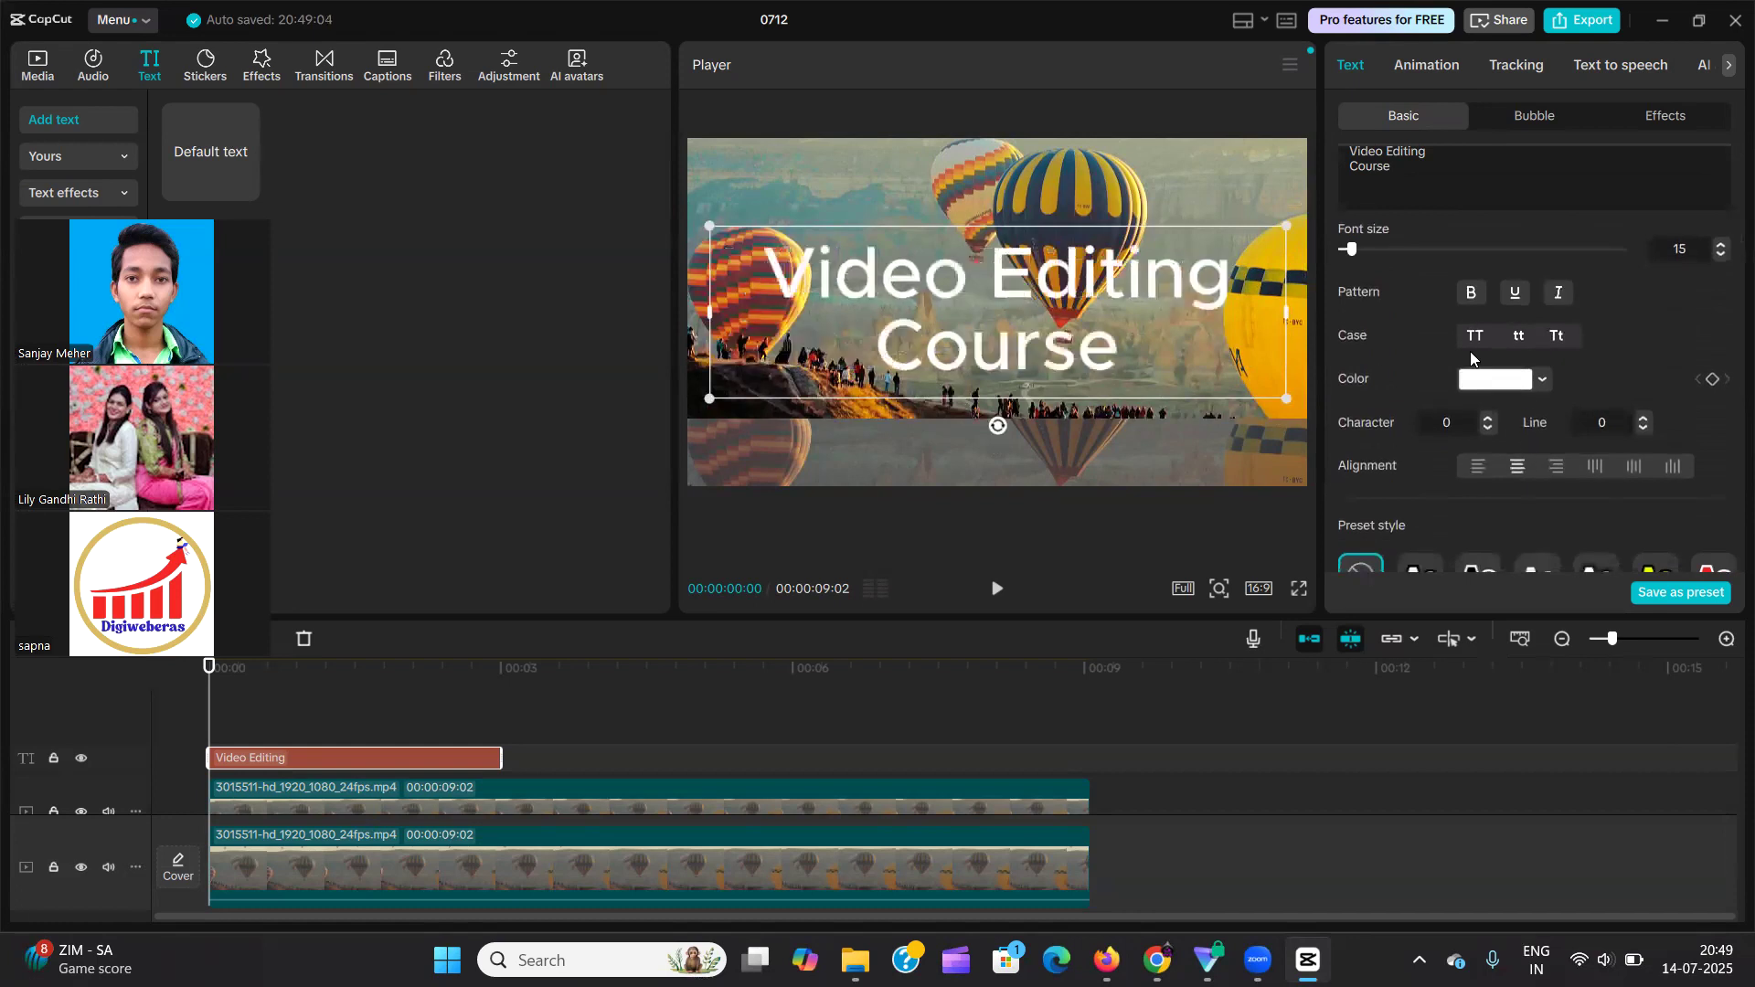
{"action": "scroll", "coordinate": [1470, 351], "scroll_direction": "down", "scroll_amount": 4}
{"action": "scroll", "coordinate": [1470, 351], "scroll_direction": "down", "scroll_amount": 5}
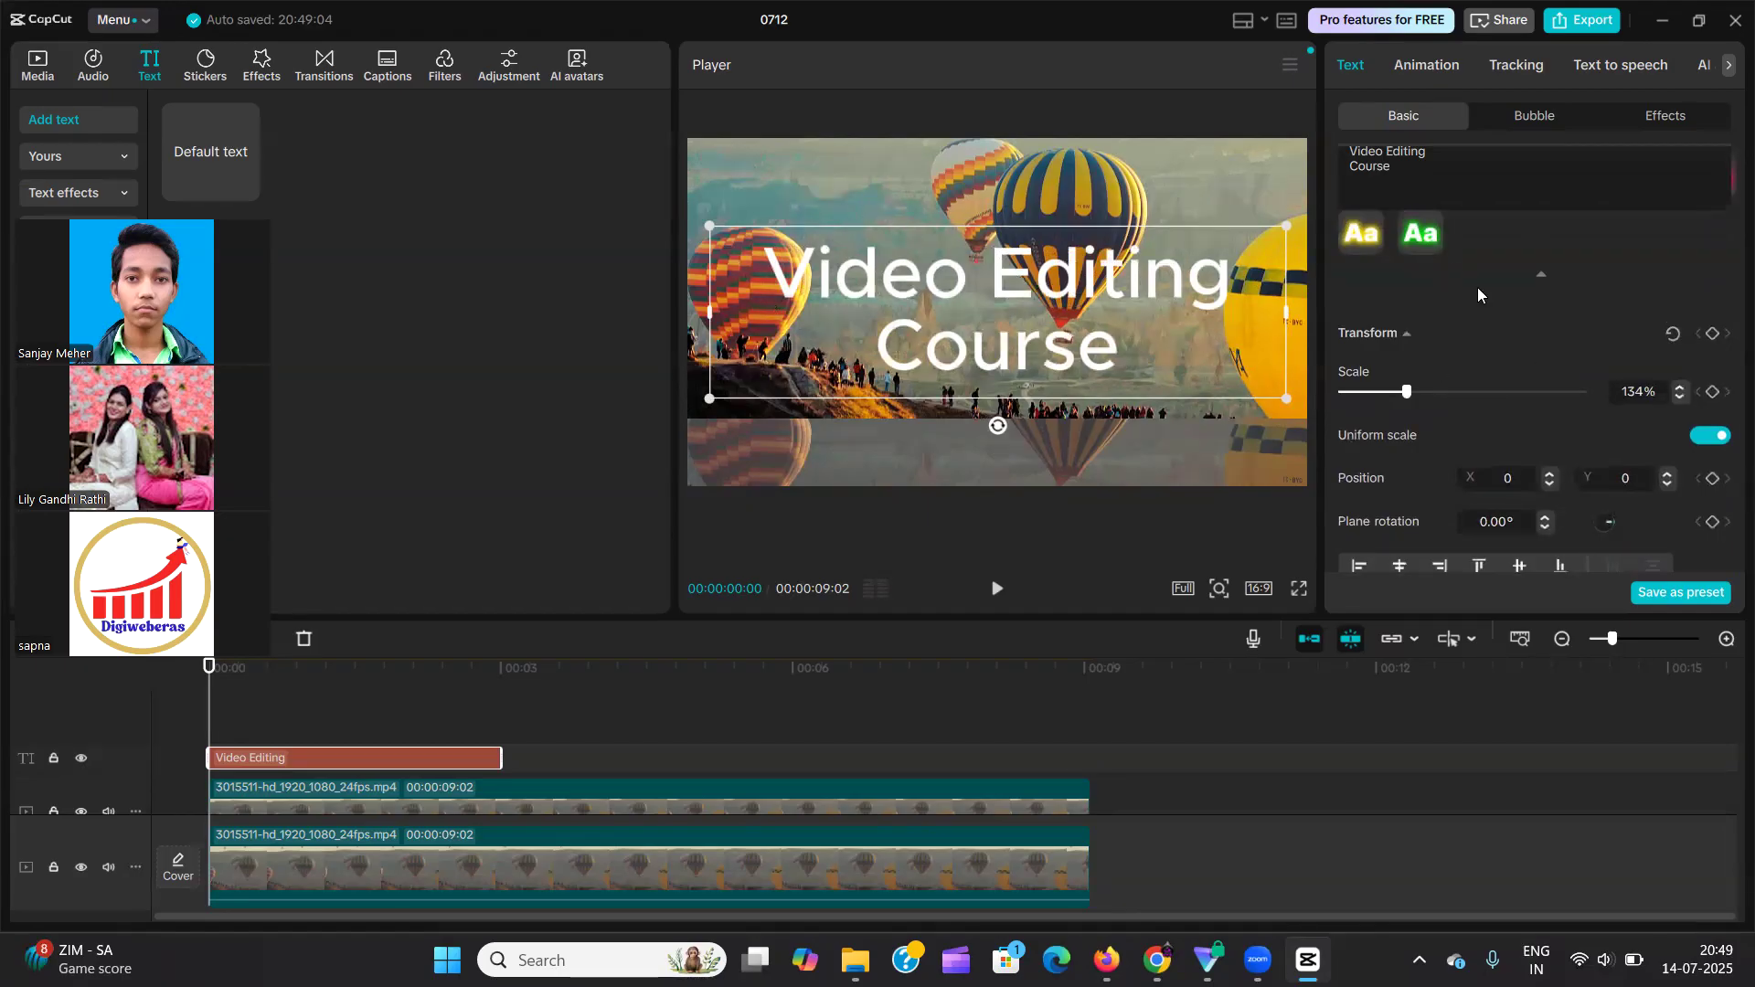
{"action": "scroll", "coordinate": [1478, 287], "scroll_direction": "up", "scroll_amount": 6}
{"action": "scroll", "coordinate": [1533, 439], "scroll_direction": "down", "scroll_amount": 1}
{"action": "scroll", "coordinate": [1558, 501], "scroll_direction": "down", "scroll_amount": 3}
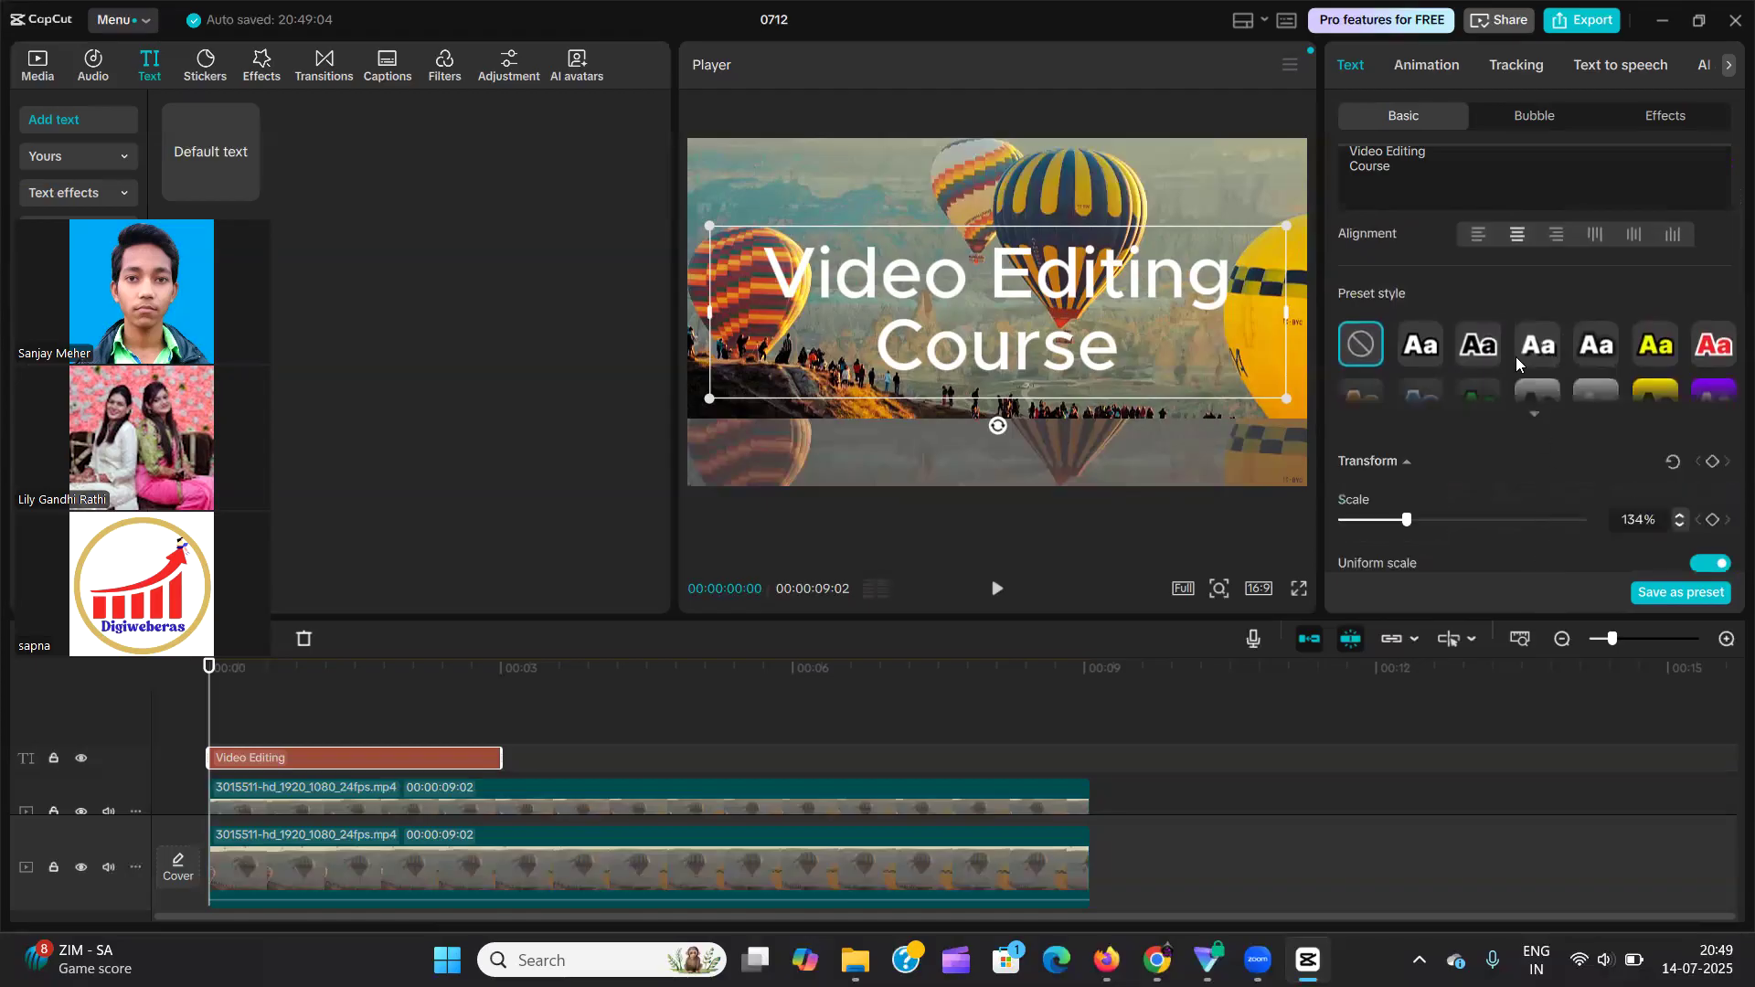
Scale the "Video Editing Course" text down to 92% with uniform scale kept on.
{"action": "scroll", "coordinate": [1515, 361], "scroll_direction": "down", "scroll_amount": 2}
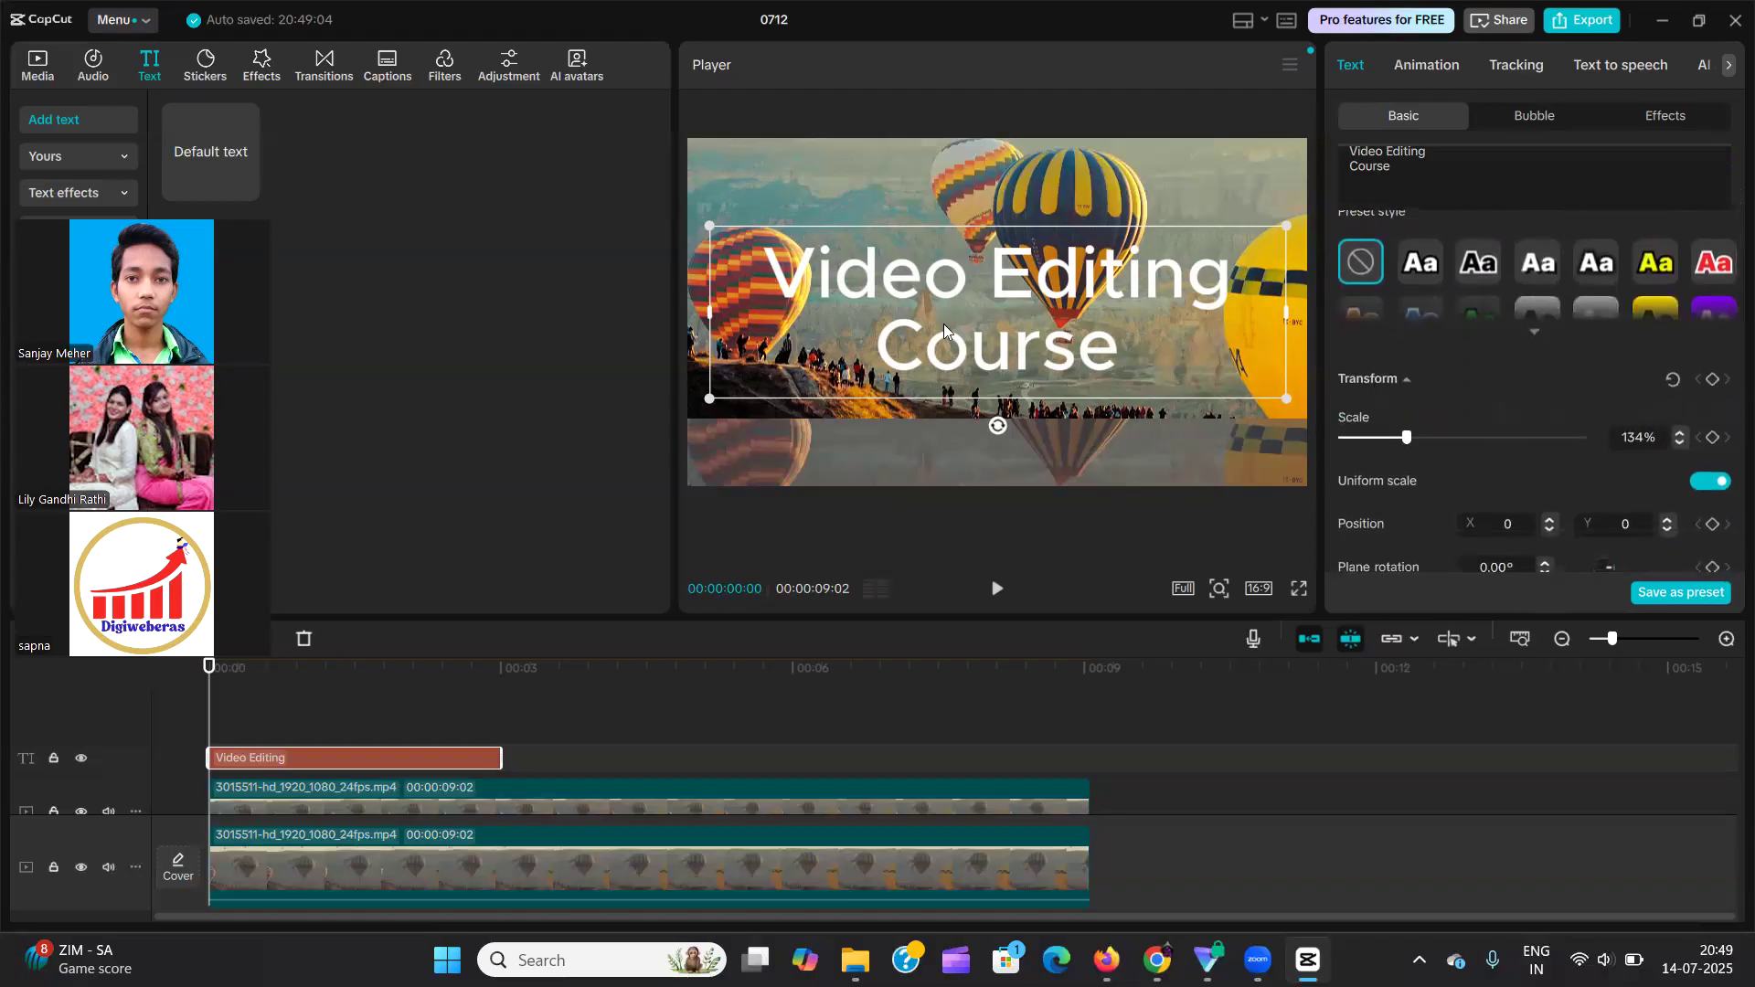
{"action": "mouse_move", "coordinate": [814, 281]}
{"action": "left_mouse_down"}
{"action": "mouse_move", "coordinate": [829, 242]}
{"action": "mouse_move", "coordinate": [836, 279]}
{"action": "mouse_move", "coordinate": [805, 277]}
{"action": "left_mouse_up"}
{"action": "scroll", "coordinate": [1421, 366], "scroll_direction": "down", "scroll_amount": 2}
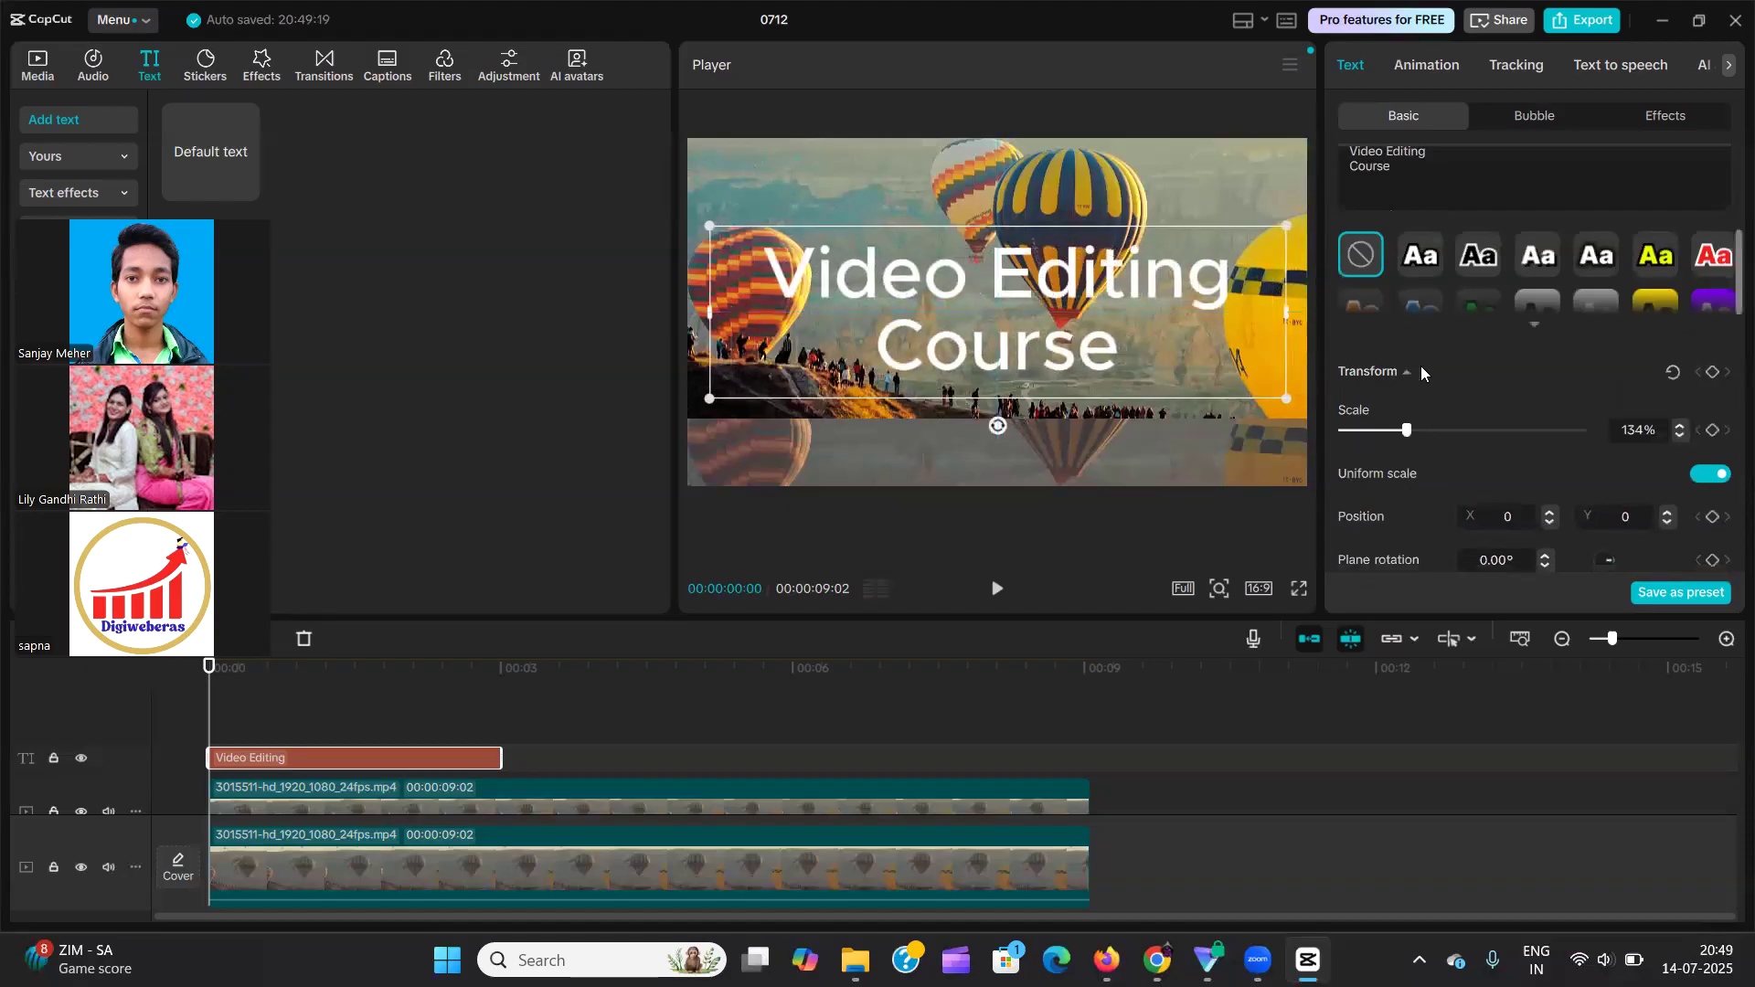
{"action": "scroll", "coordinate": [1448, 340], "scroll_direction": "down", "scroll_amount": 2}
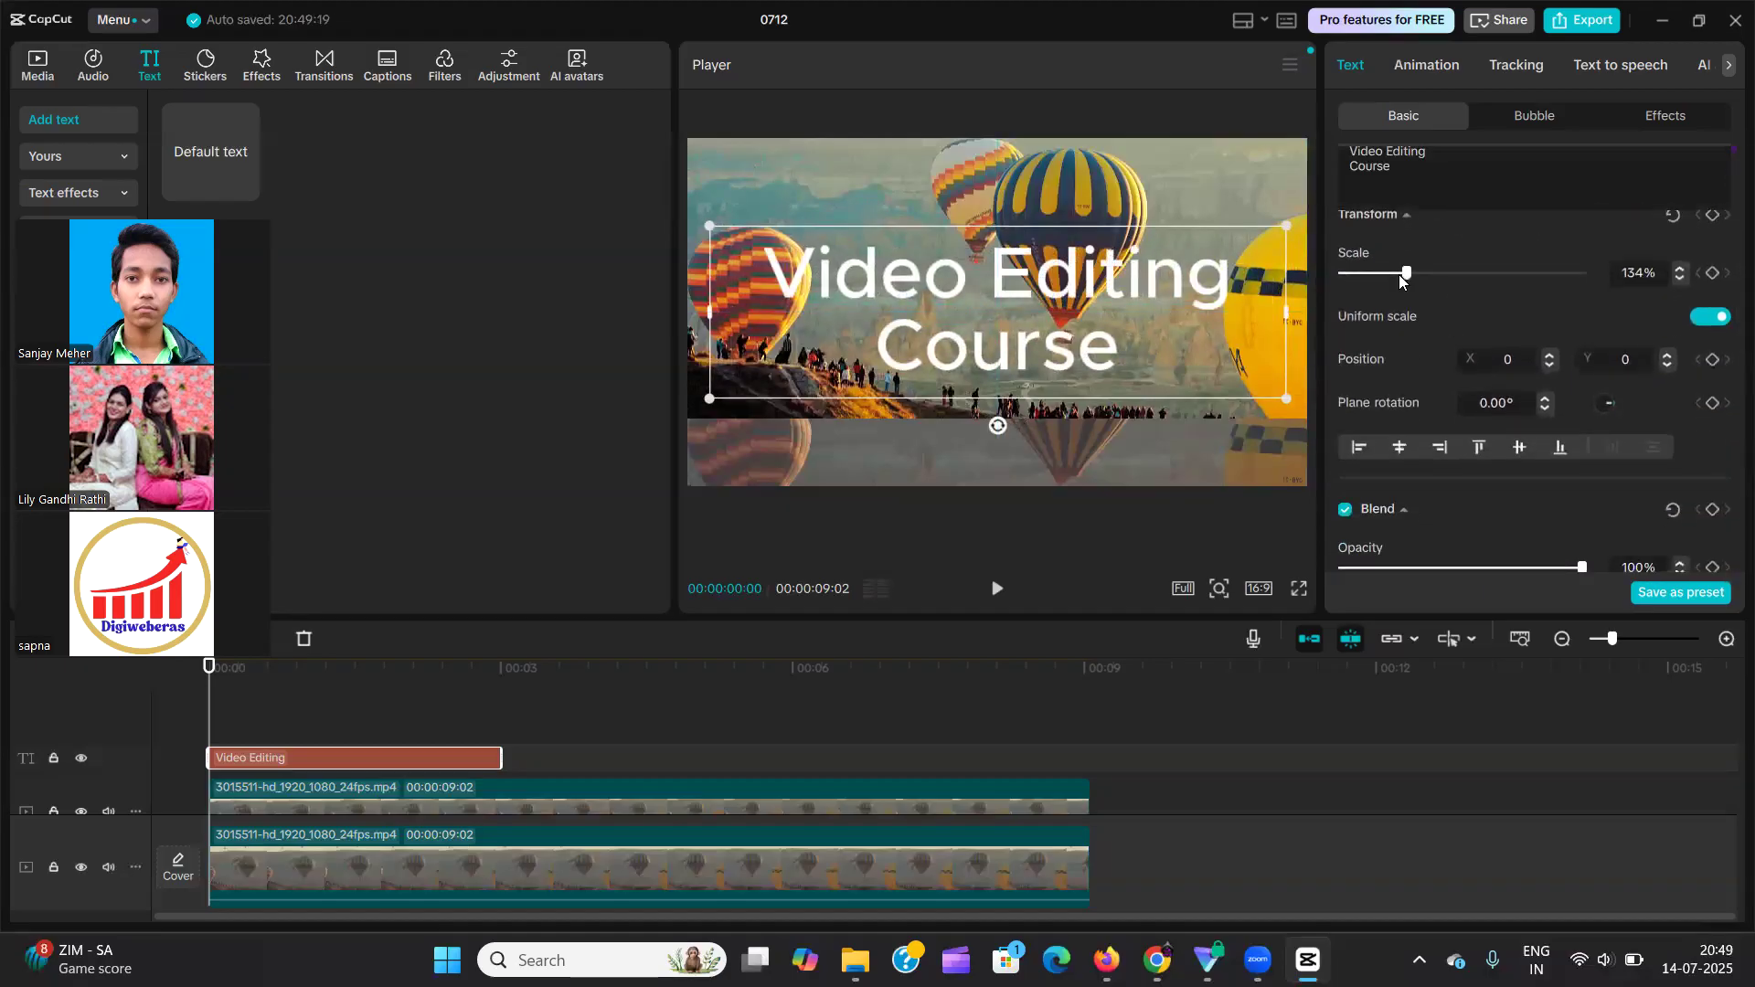
{"action": "mouse_move", "coordinate": [1406, 277]}
{"action": "left_mouse_down"}
{"action": "mouse_move", "coordinate": [1354, 284]}
{"action": "mouse_move", "coordinate": [1378, 278]}
{"action": "left_mouse_up"}
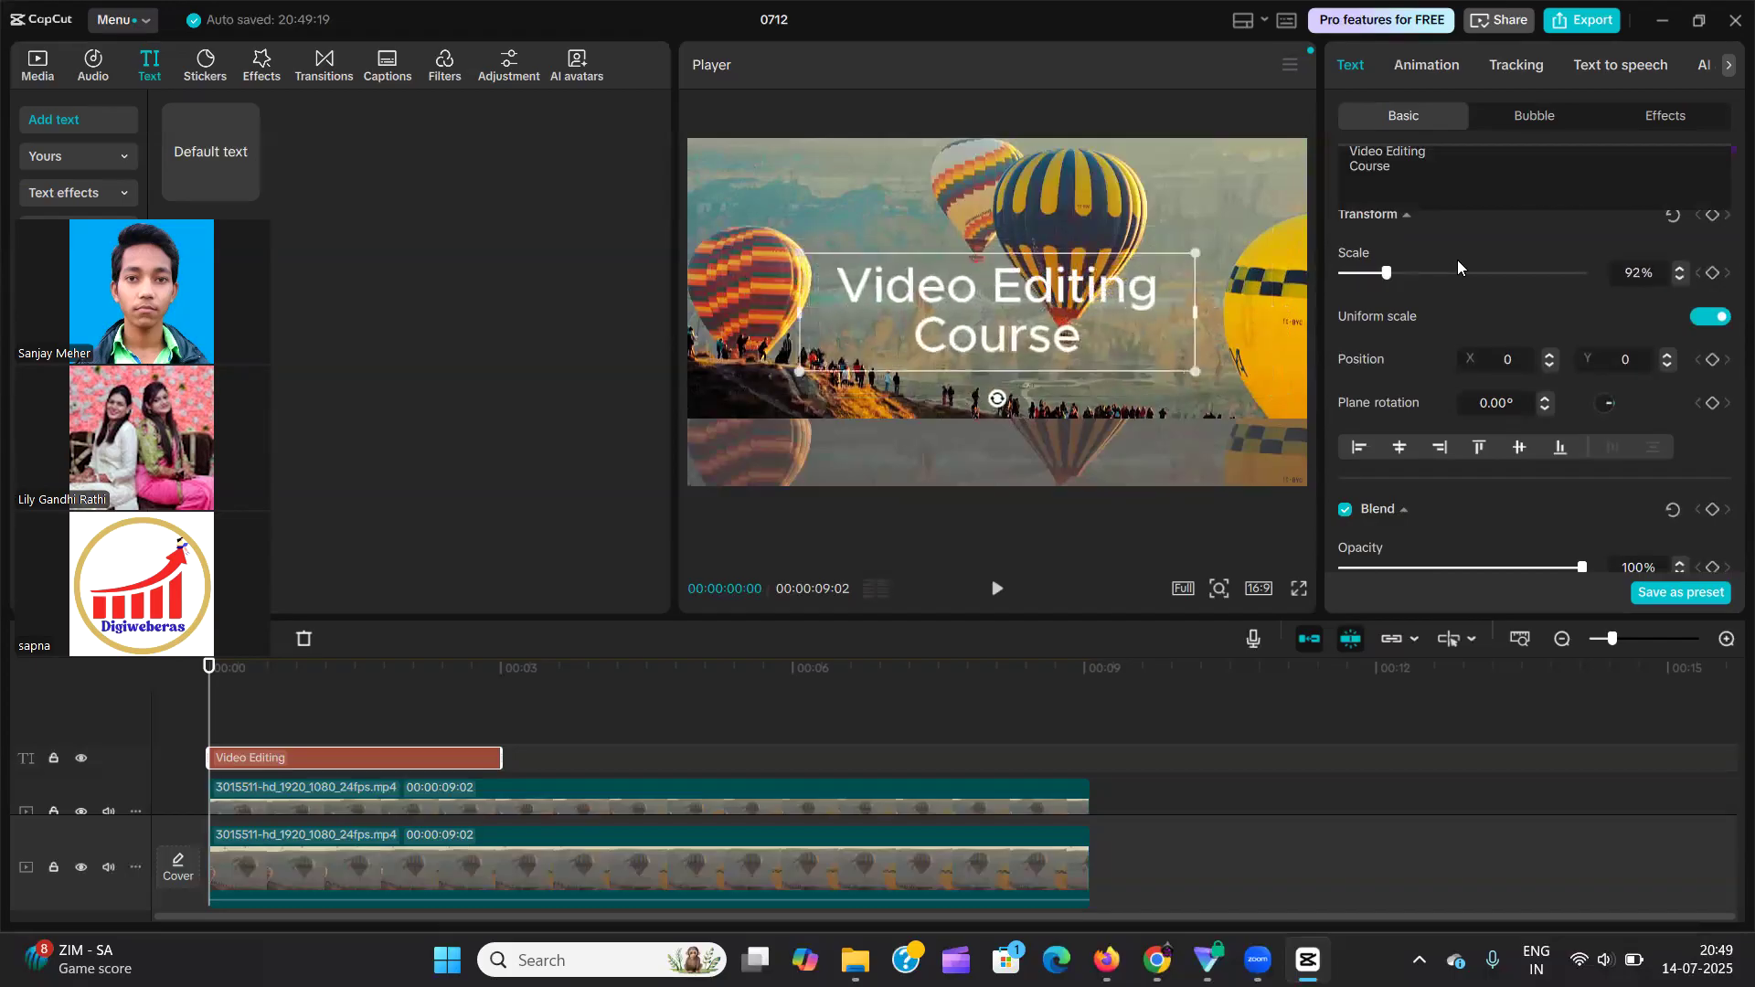
{"action": "scroll", "coordinate": [1582, 278], "scroll_direction": "up", "scroll_amount": 5}
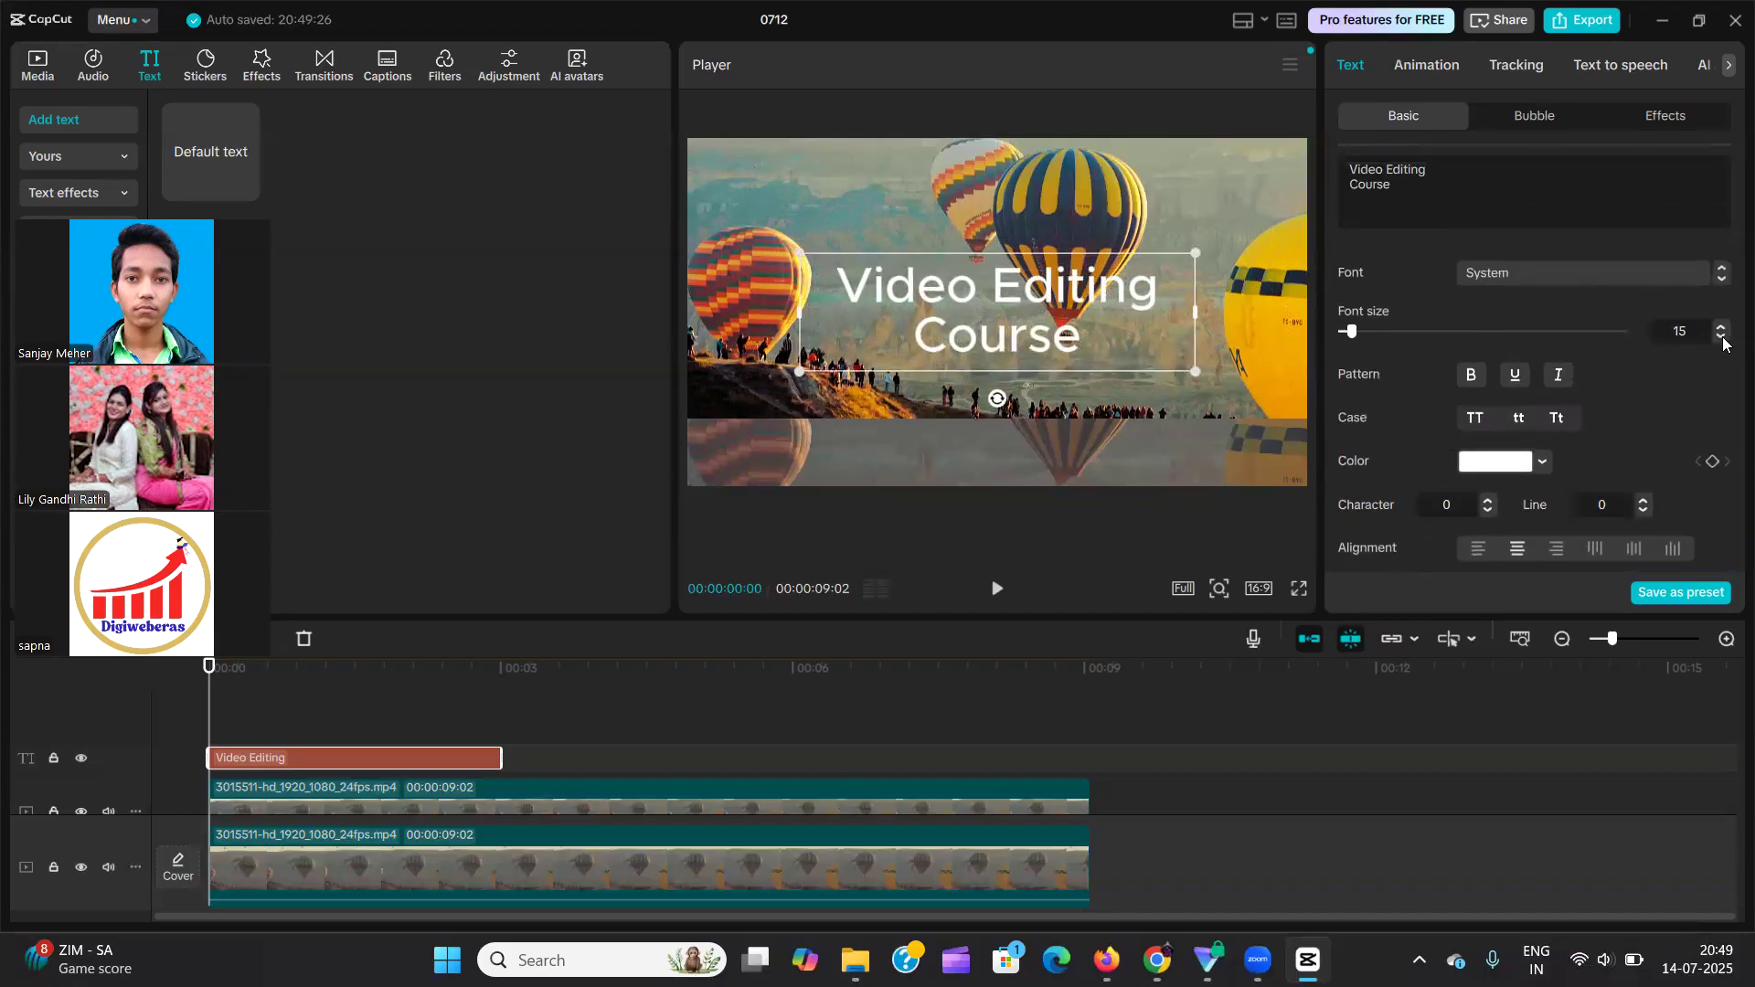
Try a larger scale on the "Video Editing Course" text and resize it to 93% with uniform scale kept on.
{"action": "scroll", "coordinate": [1467, 318], "scroll_direction": "down", "scroll_amount": 10}
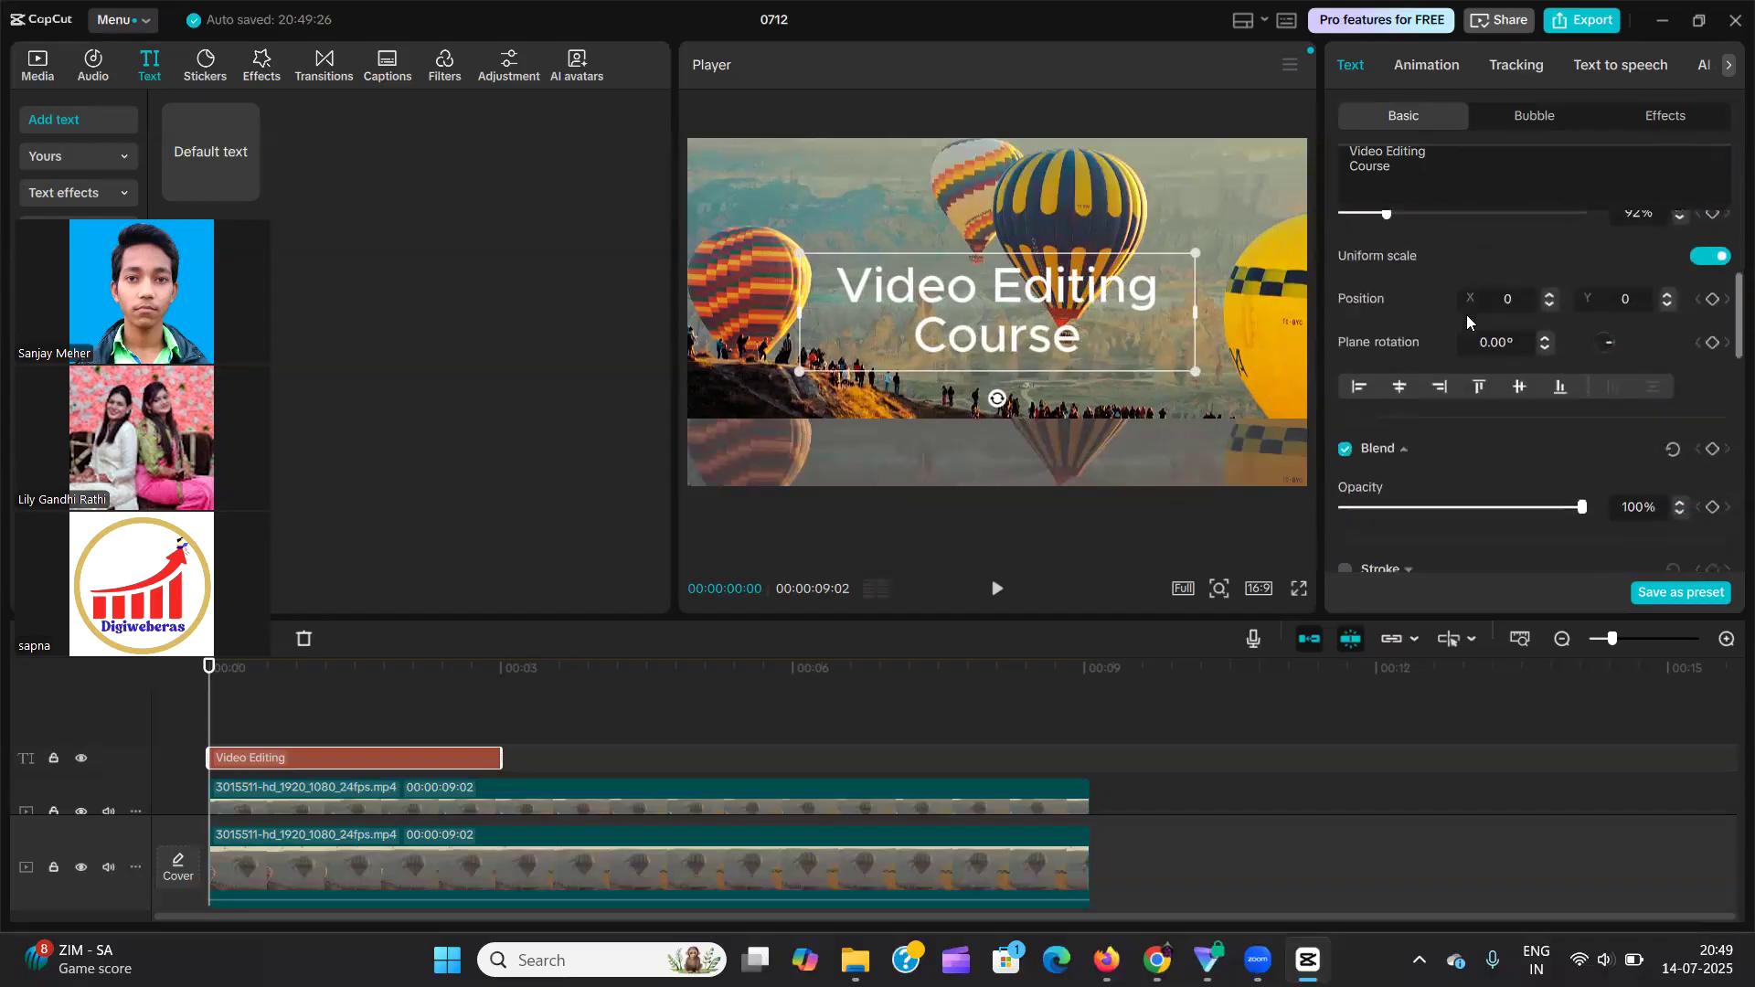
{"action": "mouse_move", "coordinate": [1387, 294]}
{"action": "left_mouse_down"}
{"action": "mouse_move", "coordinate": [1428, 296]}
{"action": "mouse_move", "coordinate": [1392, 307]}
{"action": "left_mouse_up"}
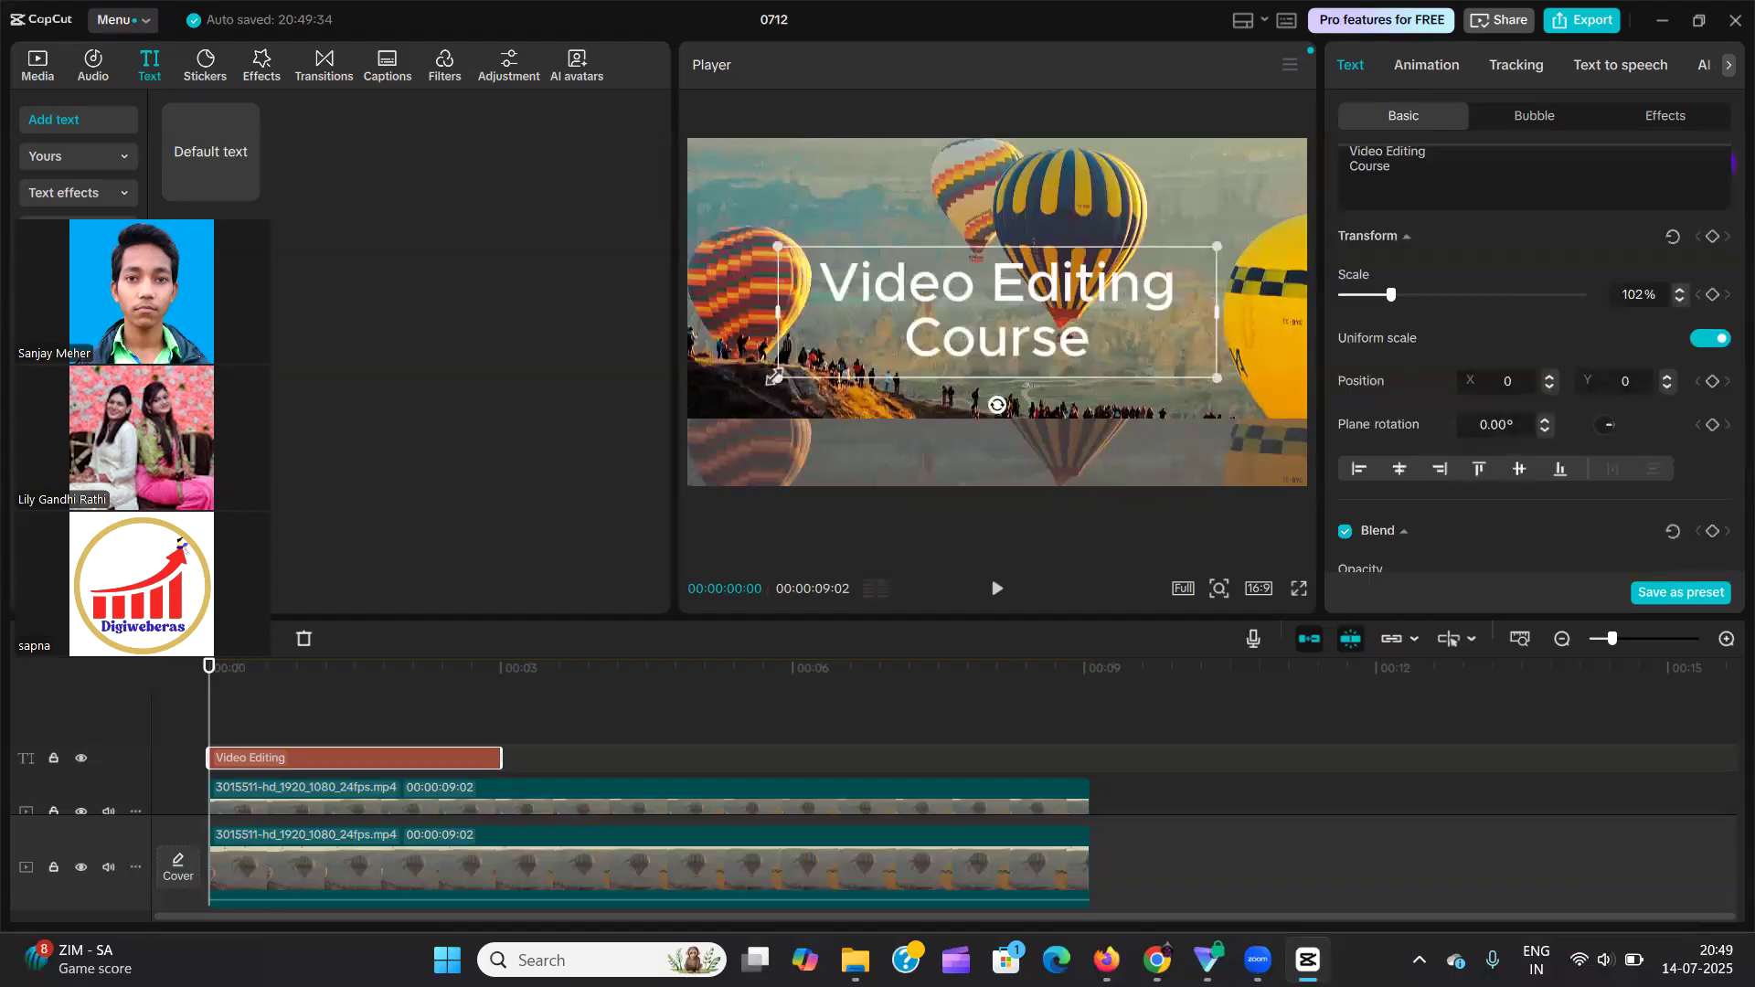
{"action": "left_click_drag", "start_coordinate": [1223, 377], "coordinate": [1147, 352]}
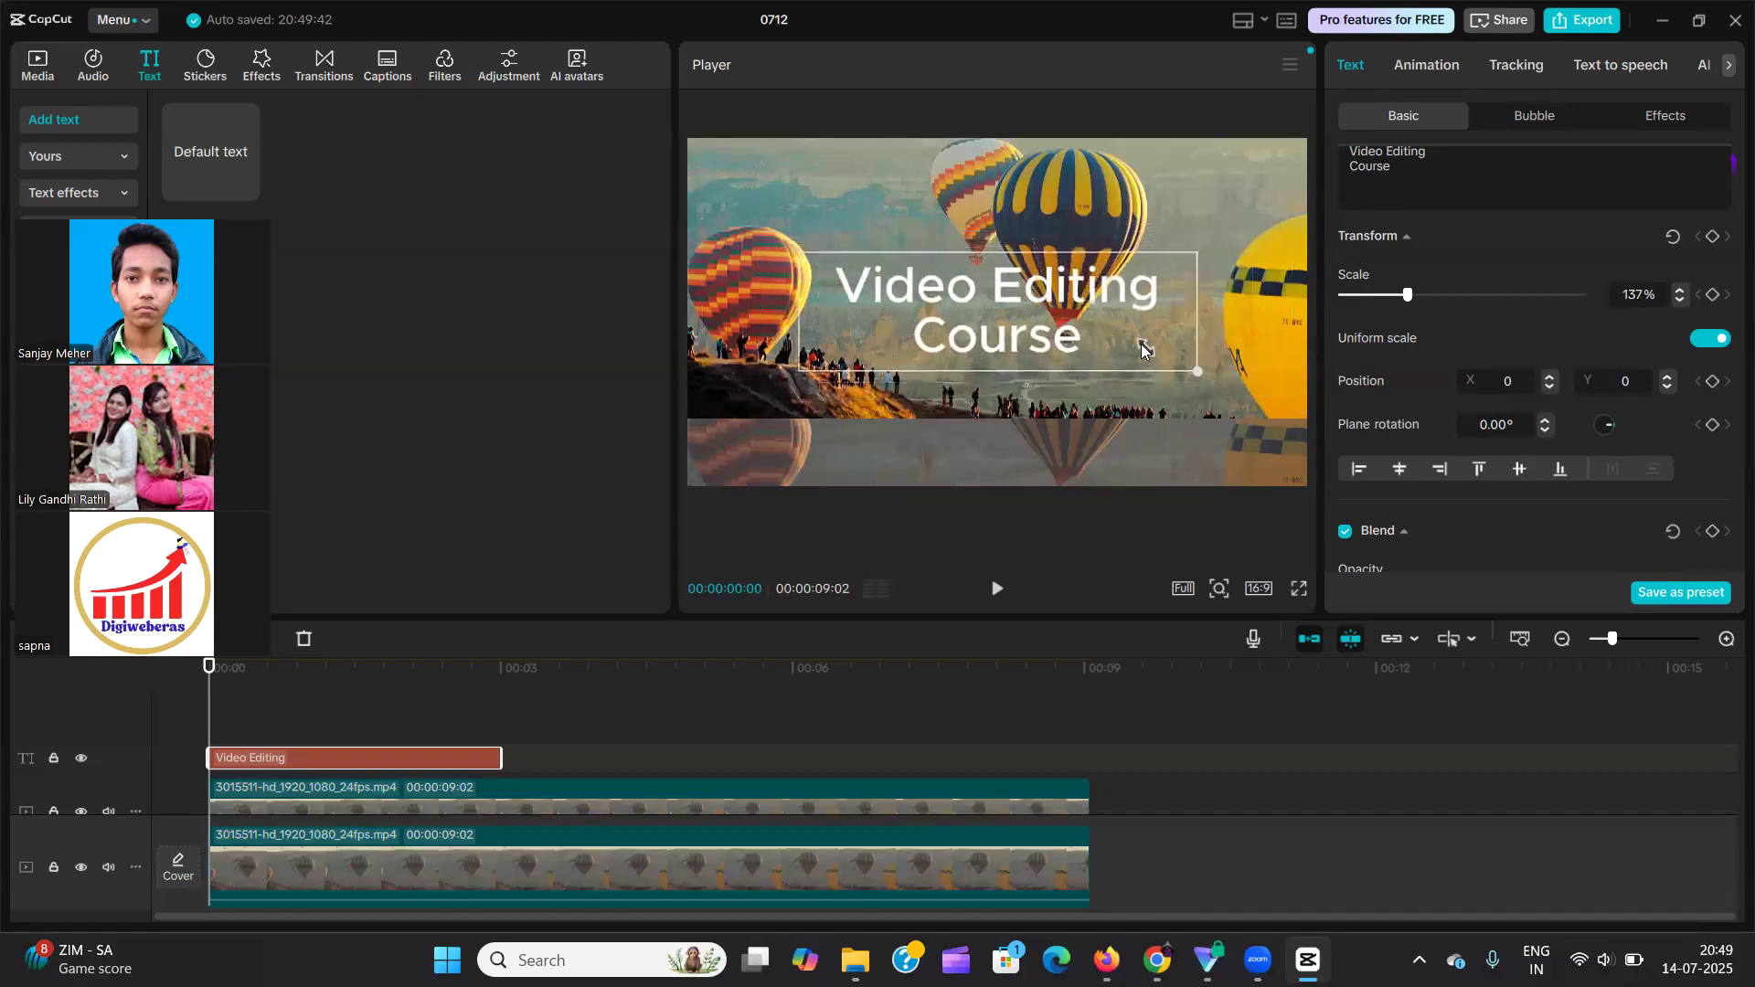
Move the upper-track balloon video down in the preview until it fills the whole frame.
{"action": "left_click", "coordinate": [1203, 309]}
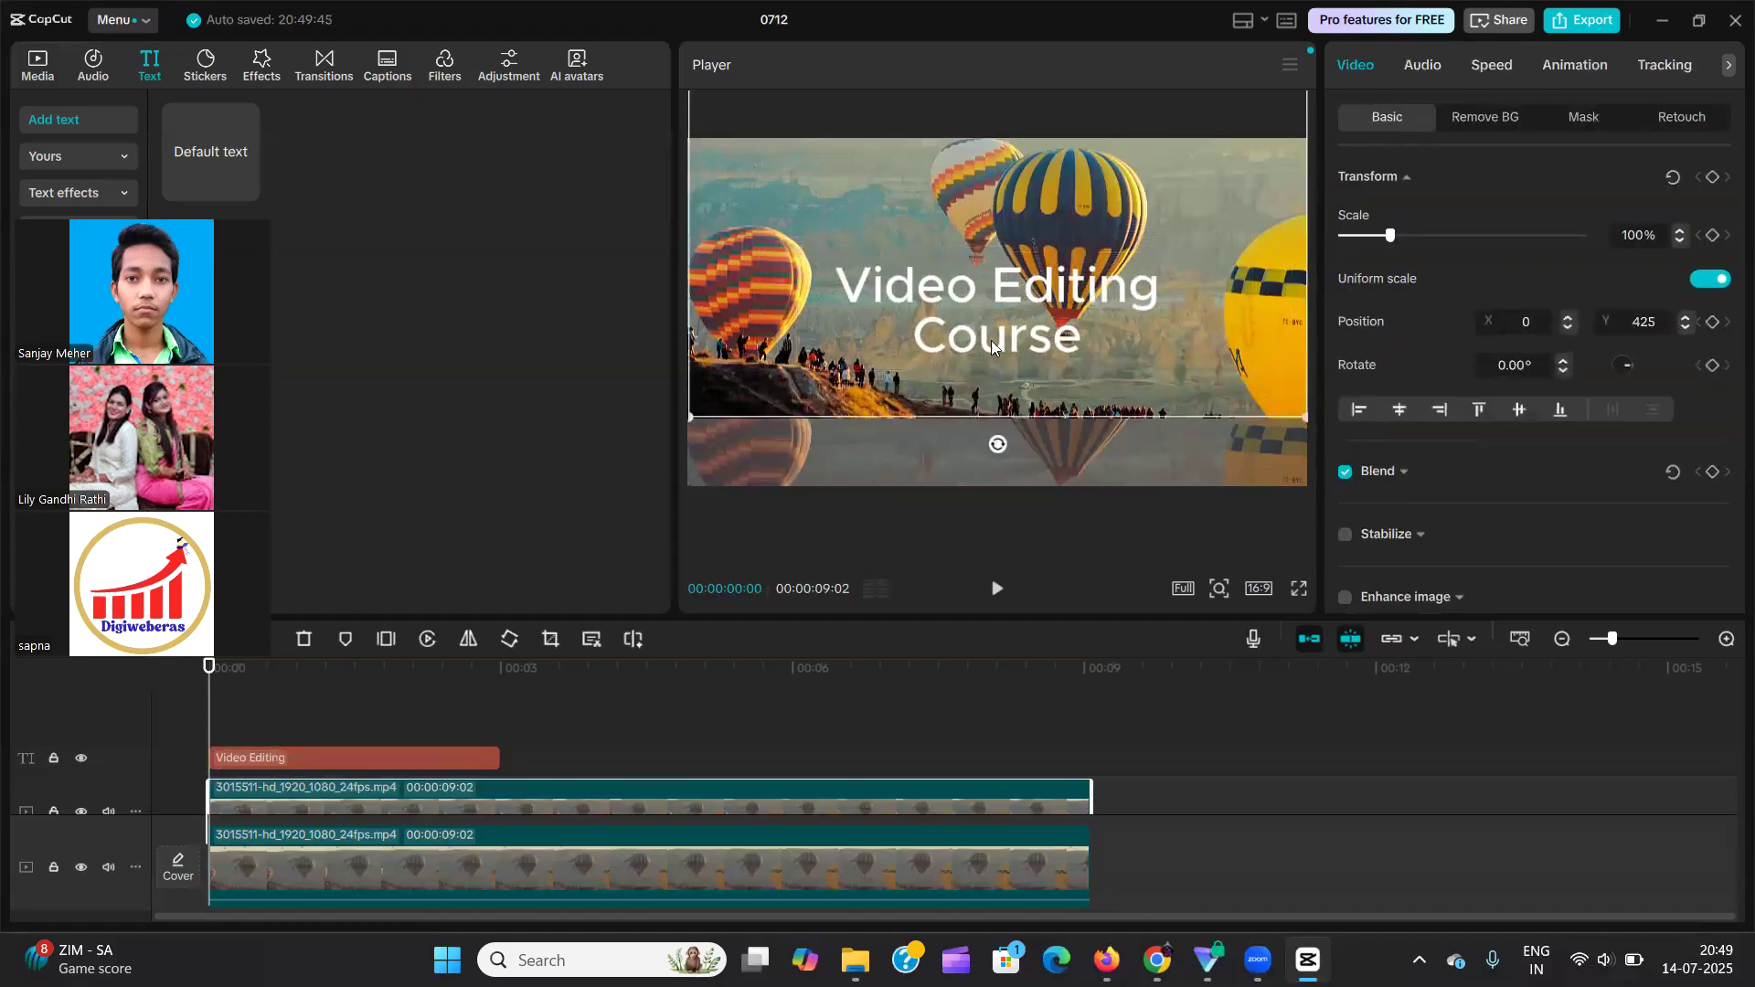
{"action": "left_click_drag", "start_coordinate": [1229, 212], "coordinate": [1233, 274]}
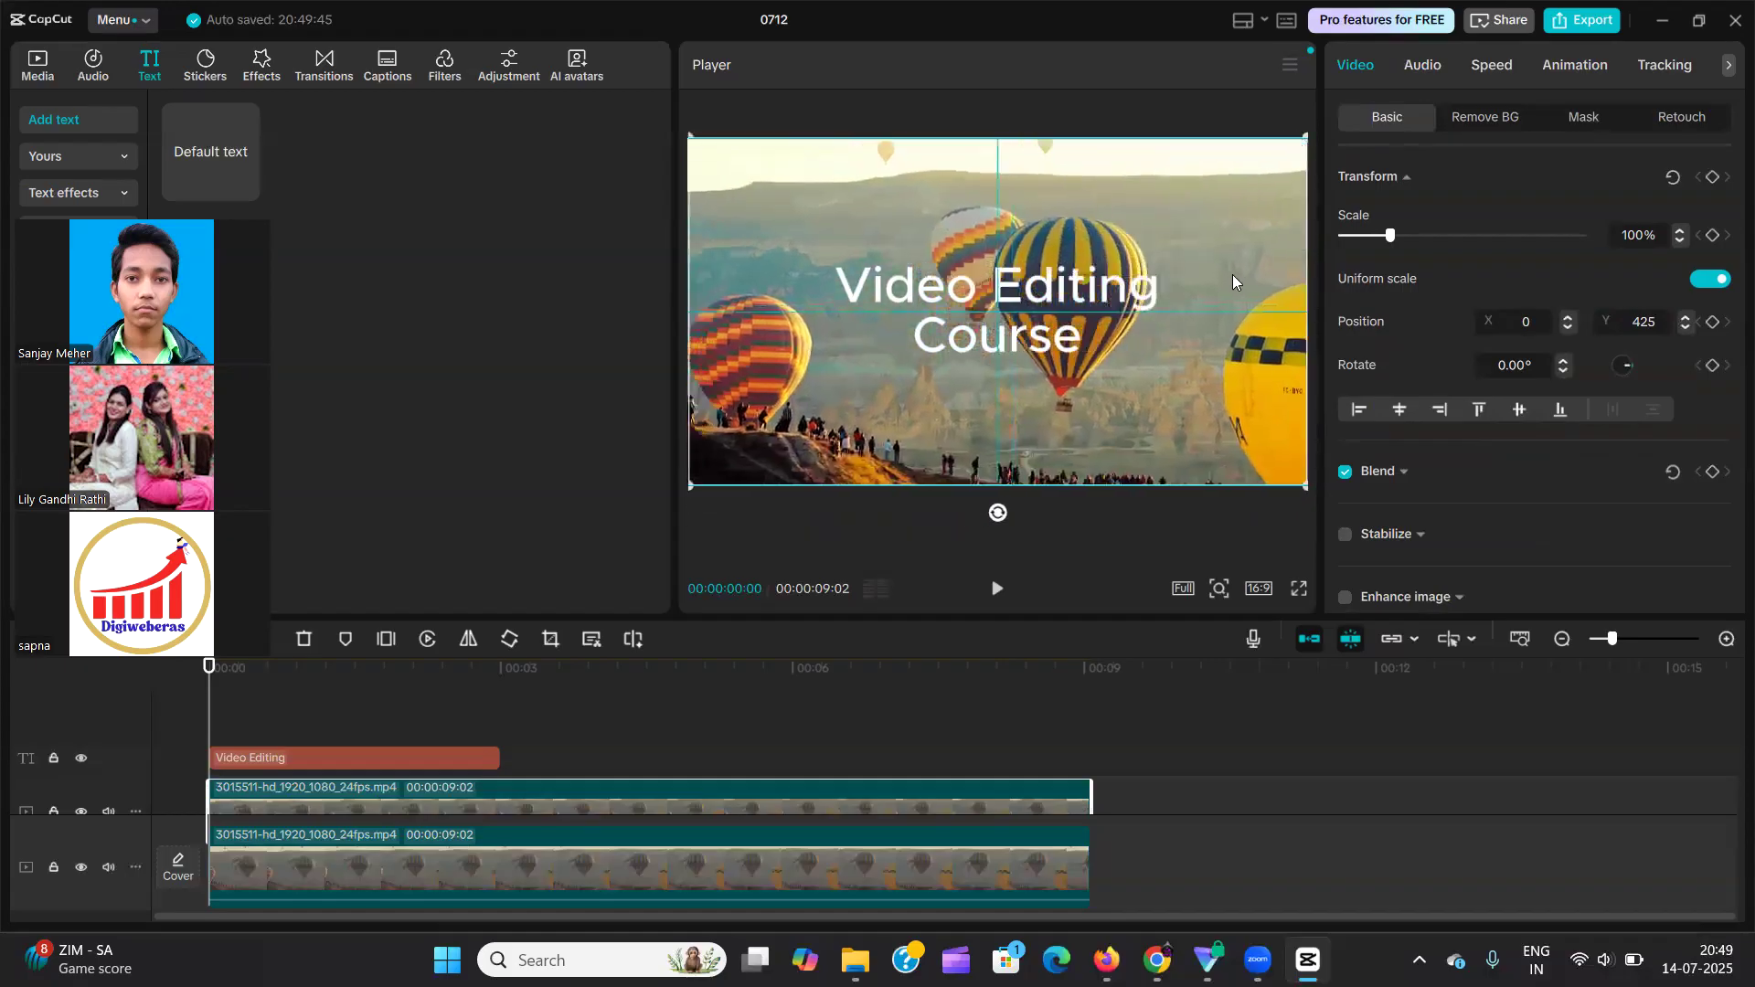
Adjust the text box width from both sides and move the text back to the frame's centre at X 0, Y 0.
{"action": "left_click", "coordinate": [1061, 294]}
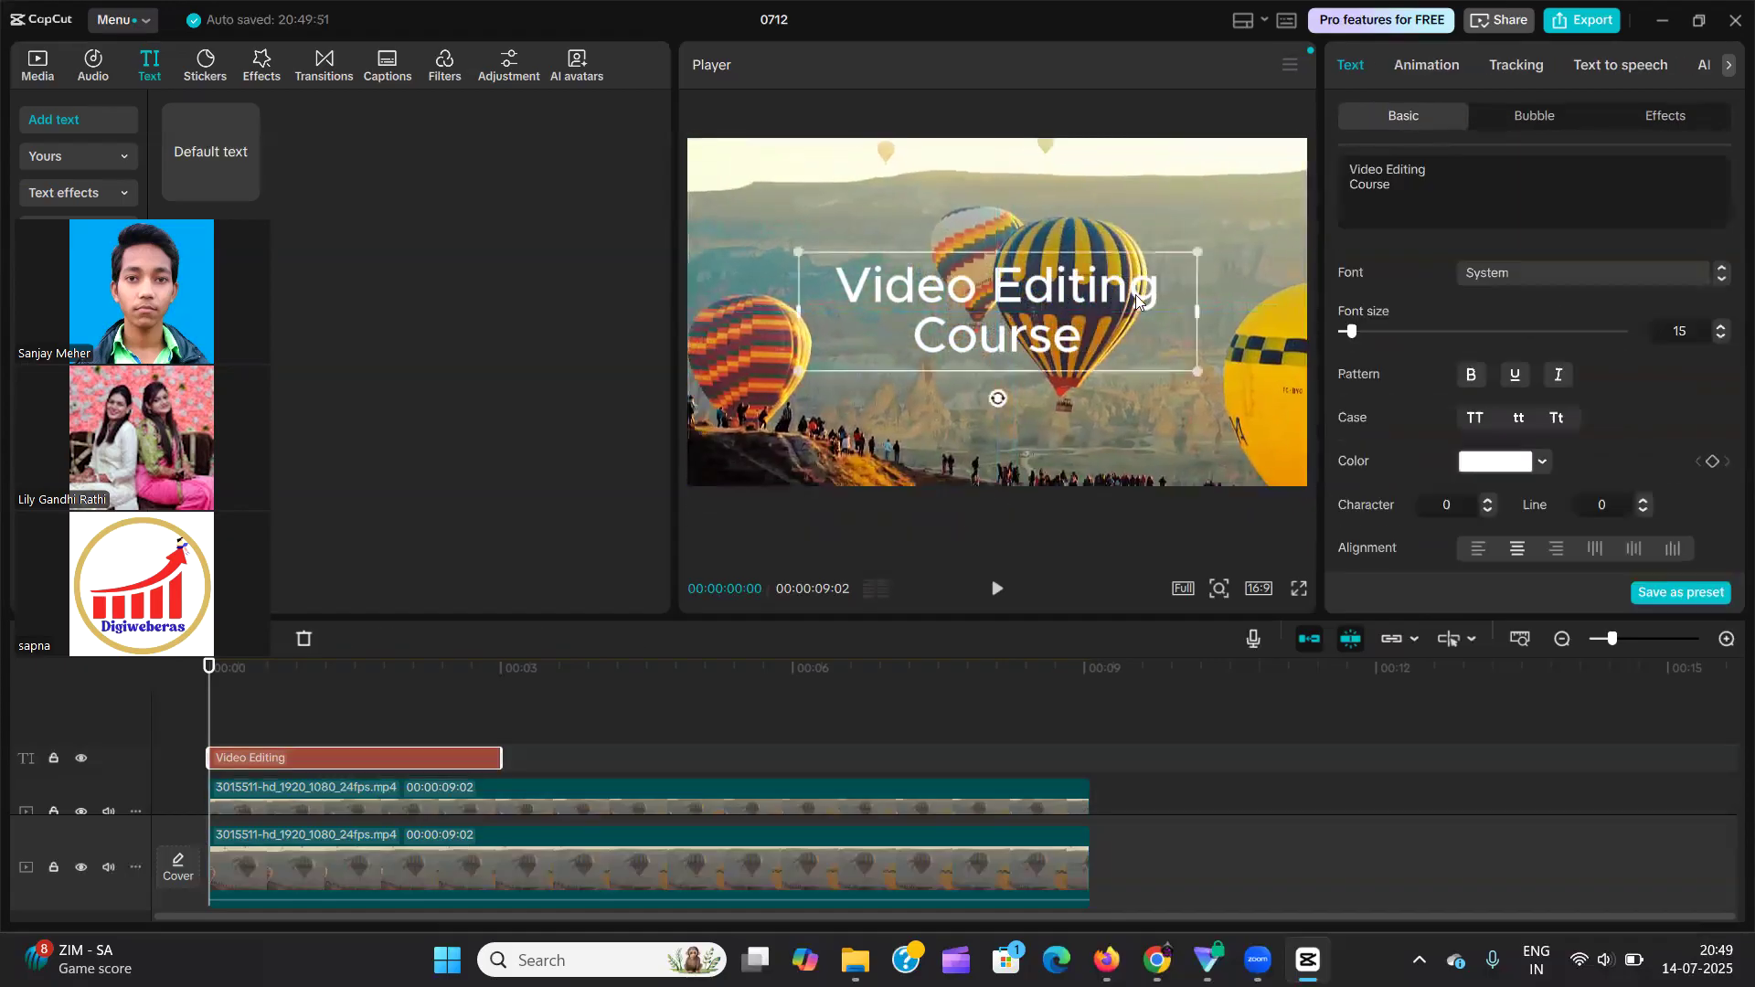
{"action": "mouse_move", "coordinate": [1194, 311]}
{"action": "left_mouse_down"}
{"action": "mouse_move", "coordinate": [1307, 309]}
{"action": "mouse_move", "coordinate": [1199, 316]}
{"action": "left_mouse_up"}
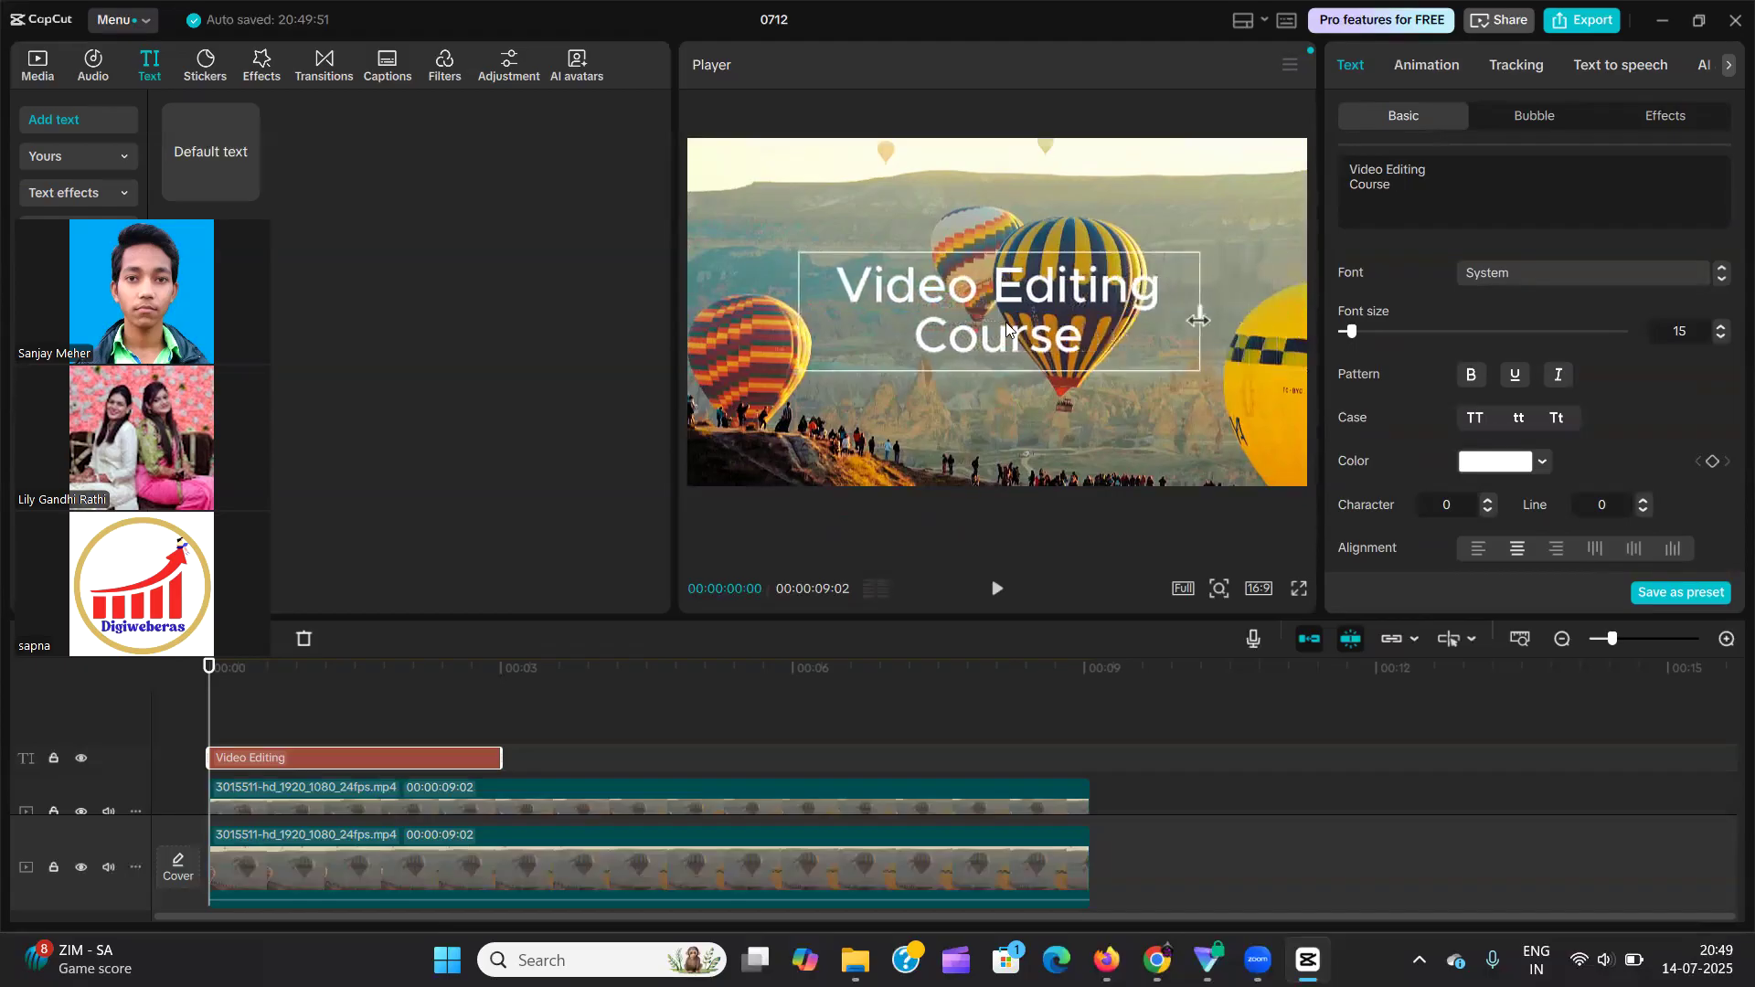
{"action": "mouse_move", "coordinate": [798, 311]}
{"action": "left_mouse_down"}
{"action": "mouse_move", "coordinate": [697, 311]}
{"action": "mouse_move", "coordinate": [810, 313]}
{"action": "left_mouse_up"}
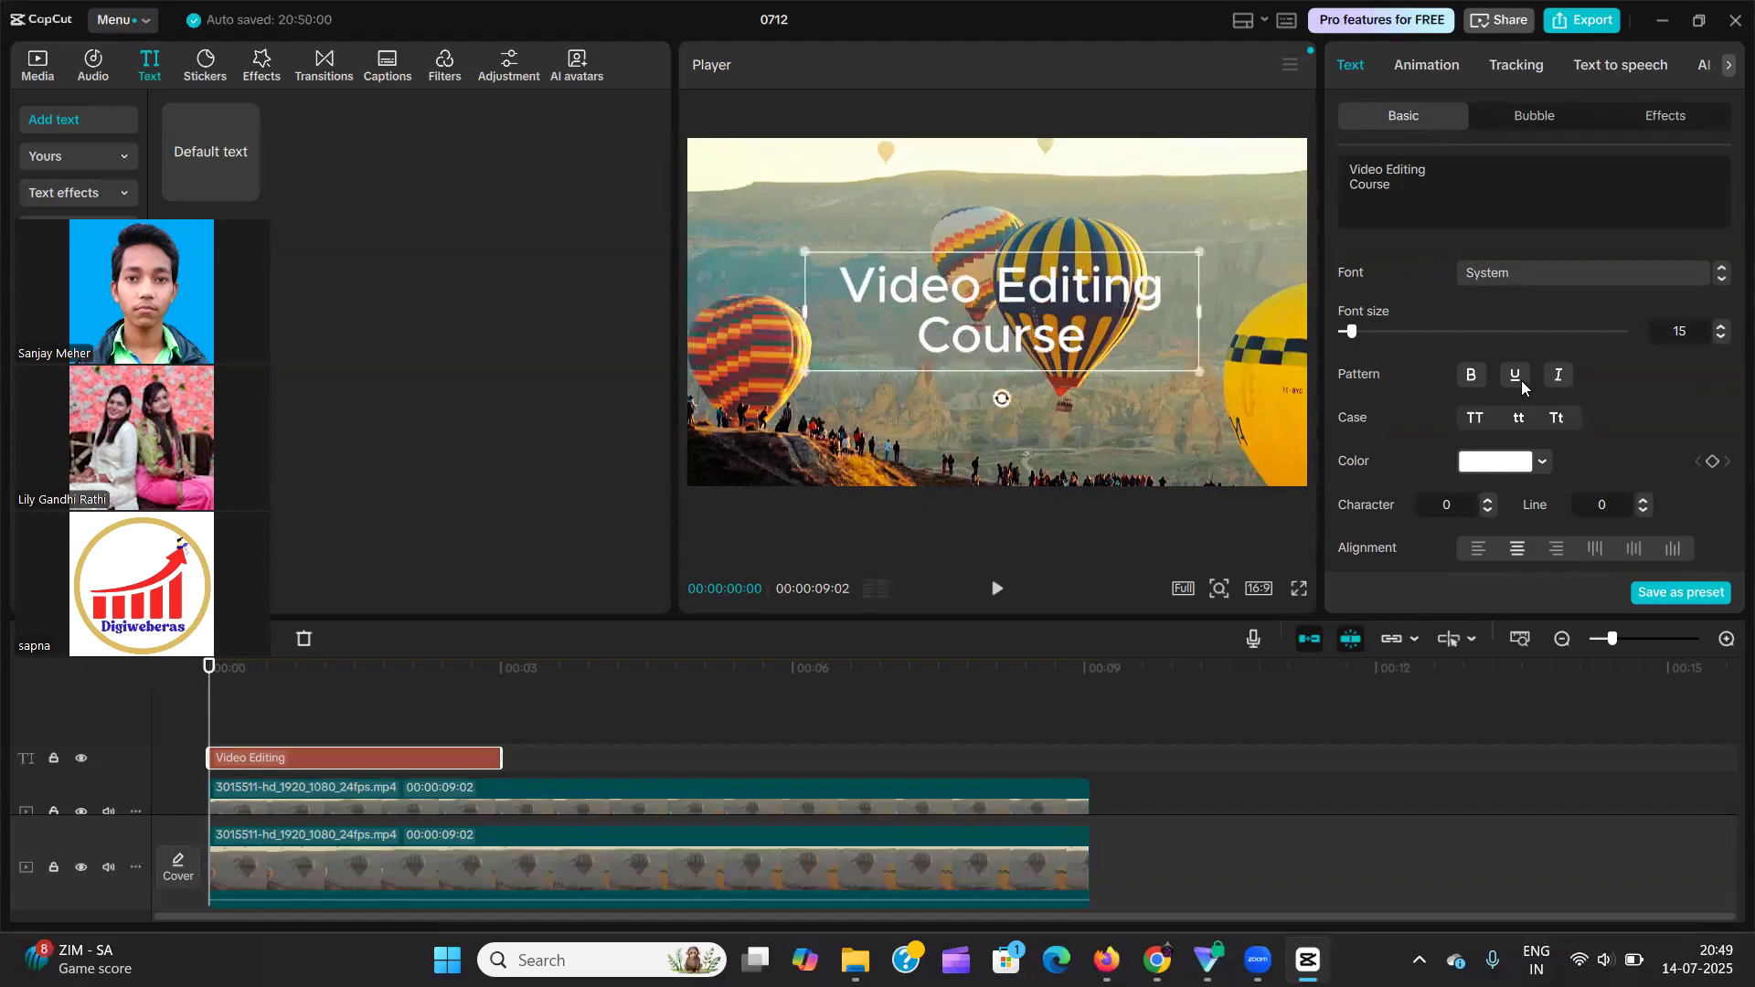
{"action": "scroll", "coordinate": [1505, 375], "scroll_direction": "down", "scroll_amount": 5}
{"action": "scroll", "coordinate": [1501, 380], "scroll_direction": "down", "scroll_amount": 5}
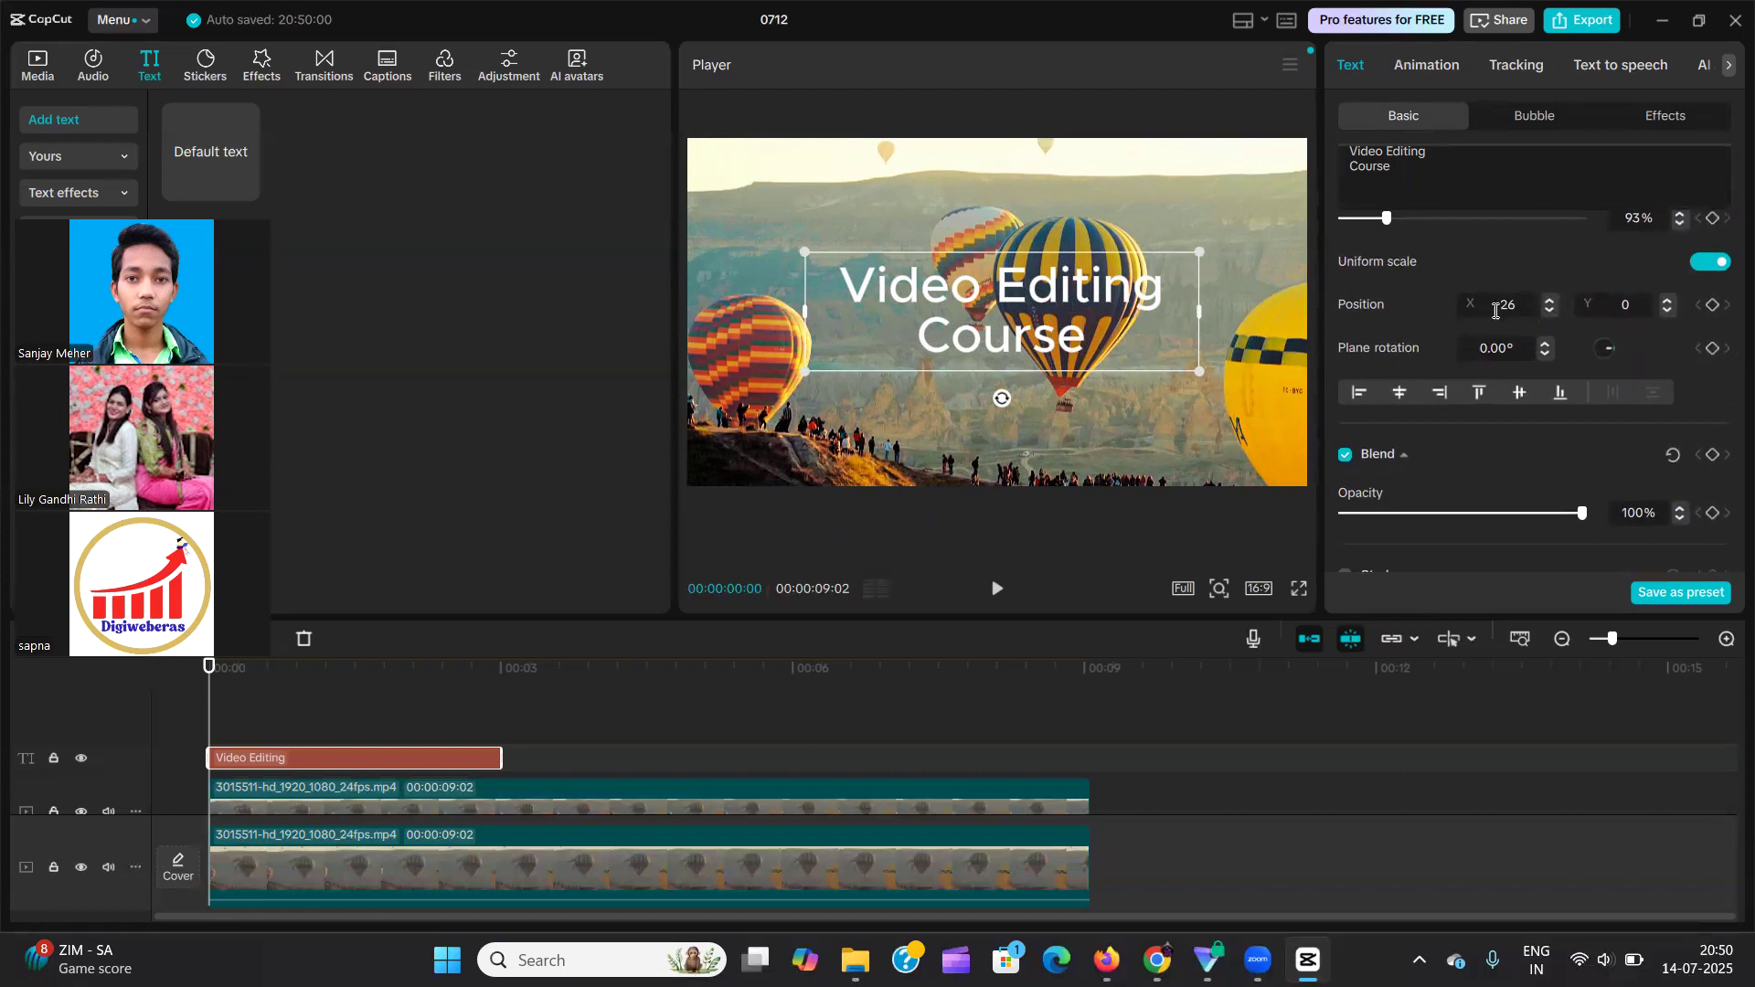
{"action": "left_click_drag", "start_coordinate": [942, 324], "coordinate": [996, 311]}
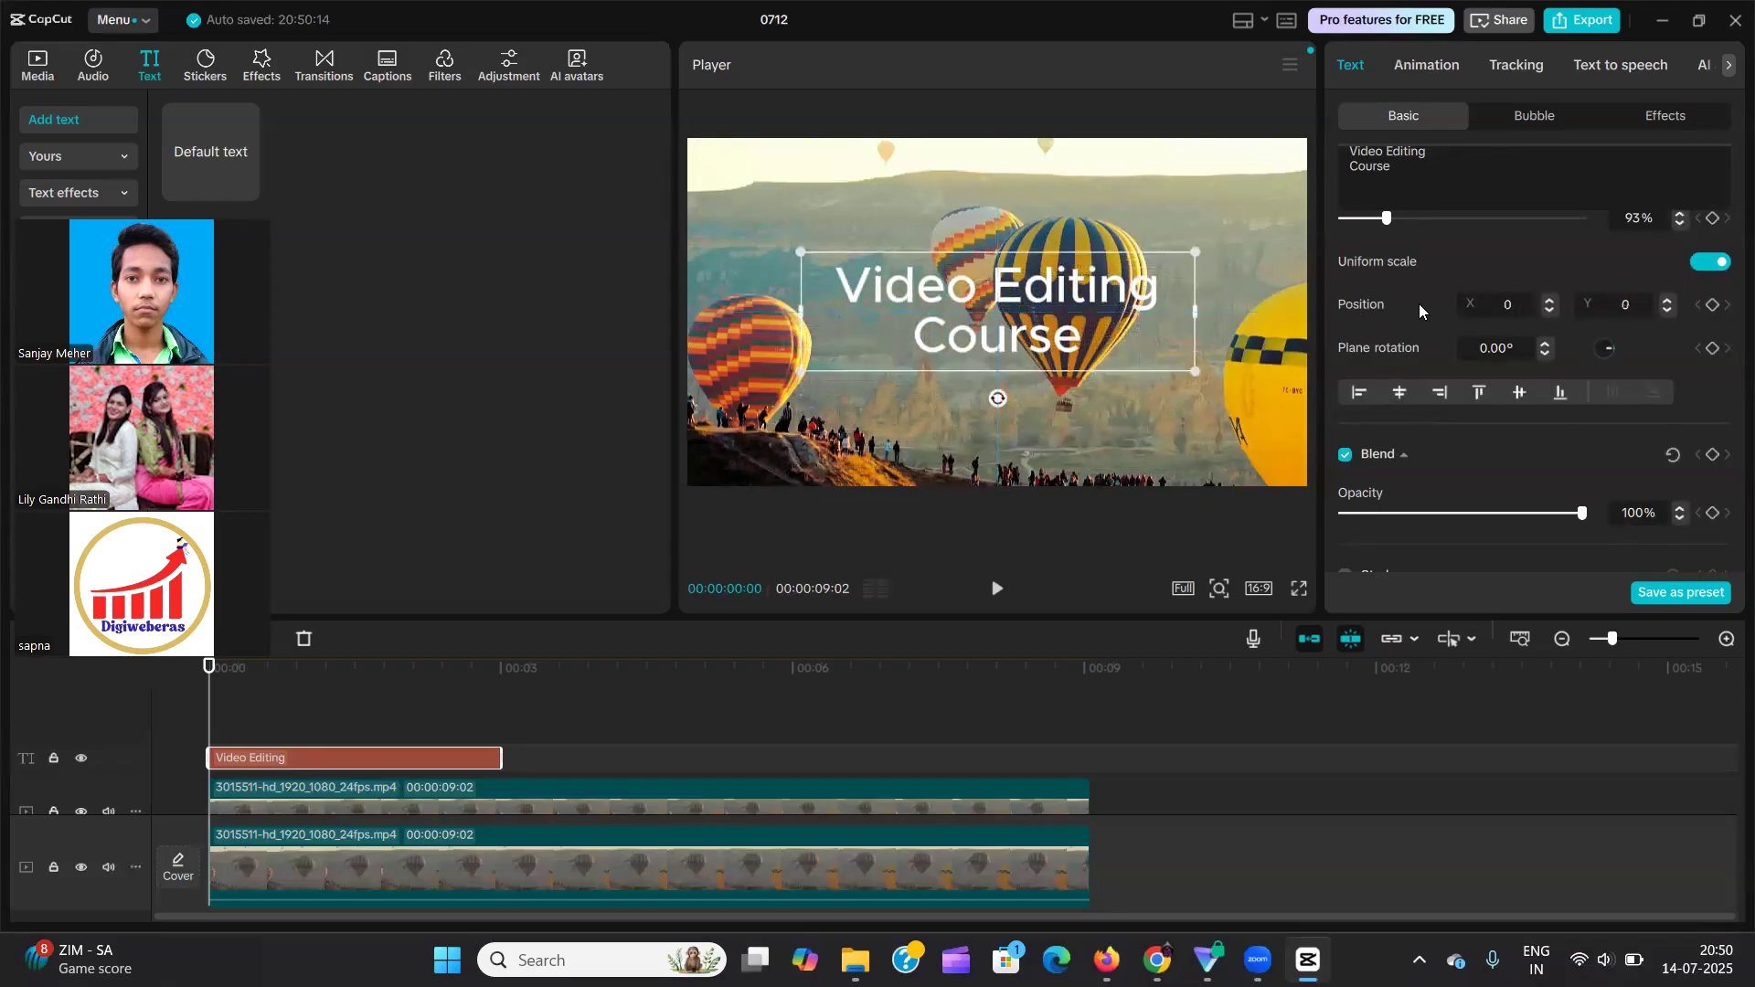
Try X positions of 5 and 500 on the text, and return it to the frame's centre at X 0, Y 0.
{"action": "left_click", "coordinate": [1552, 300]}
{"action": "left_click", "coordinate": [1552, 300]}
{"action": "left_click", "coordinate": [1552, 300]}
{"action": "left_click", "coordinate": [1551, 300]}
{"action": "left_click", "coordinate": [1551, 300]}
{"action": "left_click", "coordinate": [1552, 300]}
{"action": "left_click", "coordinate": [1551, 300]}
{"action": "left_click", "coordinate": [1551, 300]}
{"action": "left_click", "coordinate": [1510, 301]}
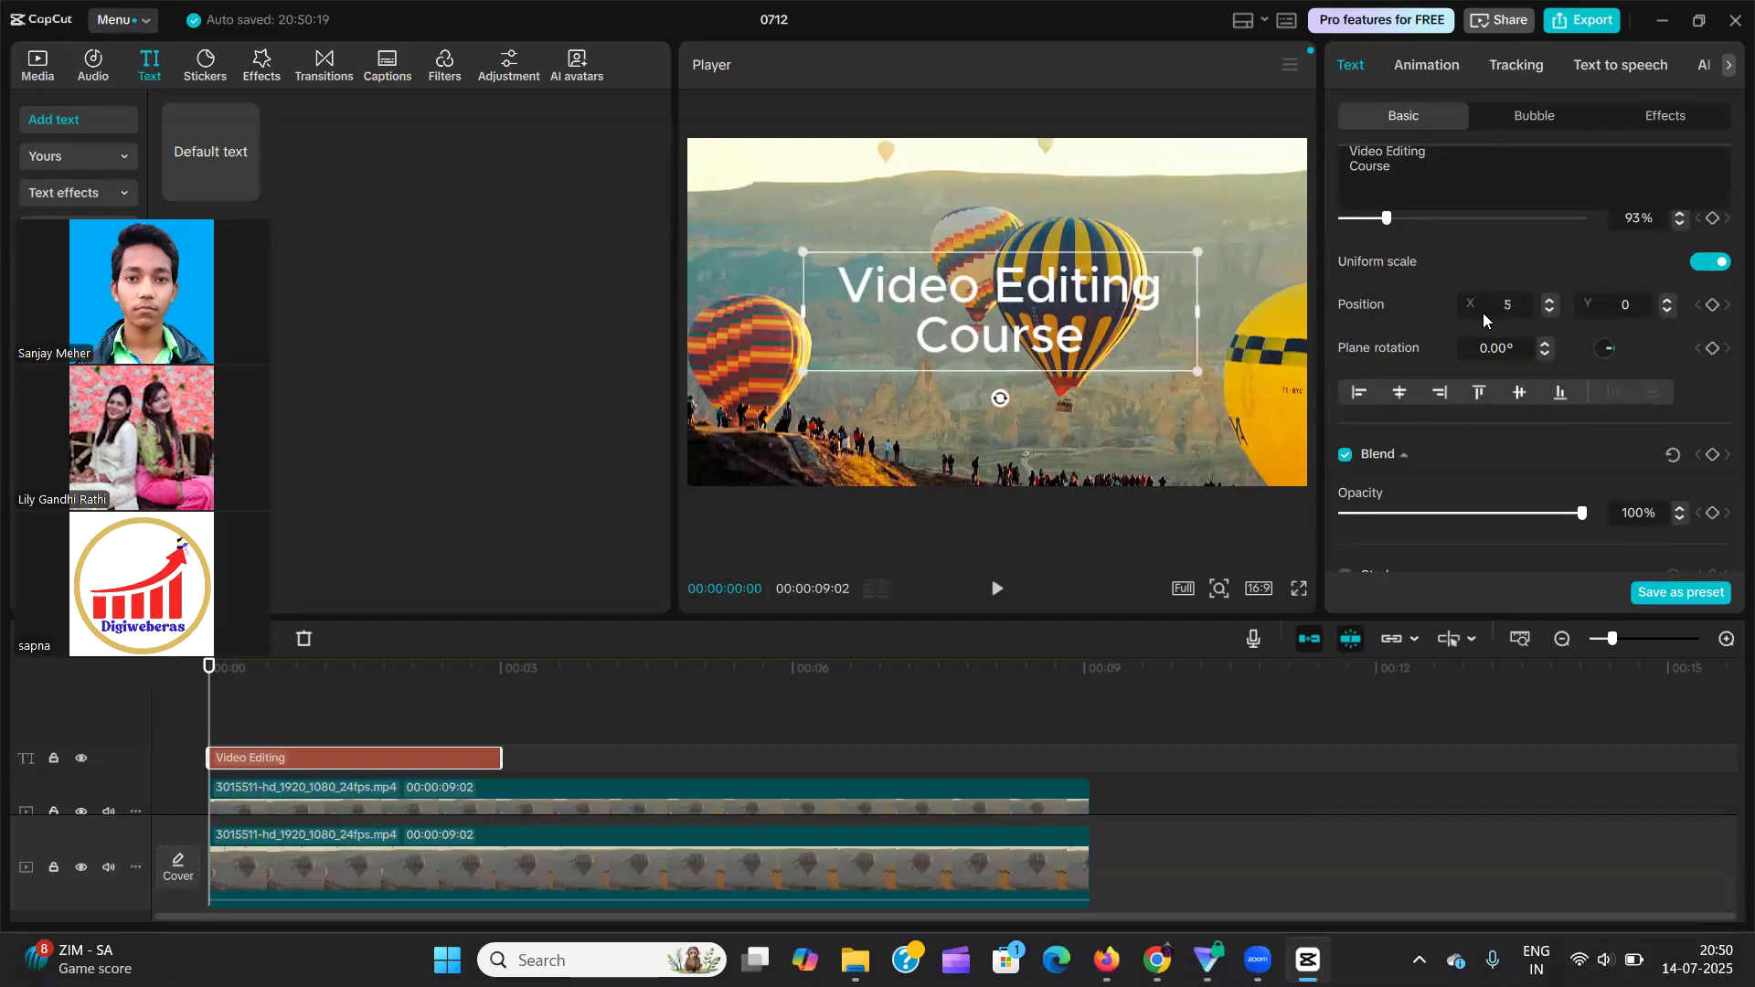
{"action": "key", "text": "Return"}
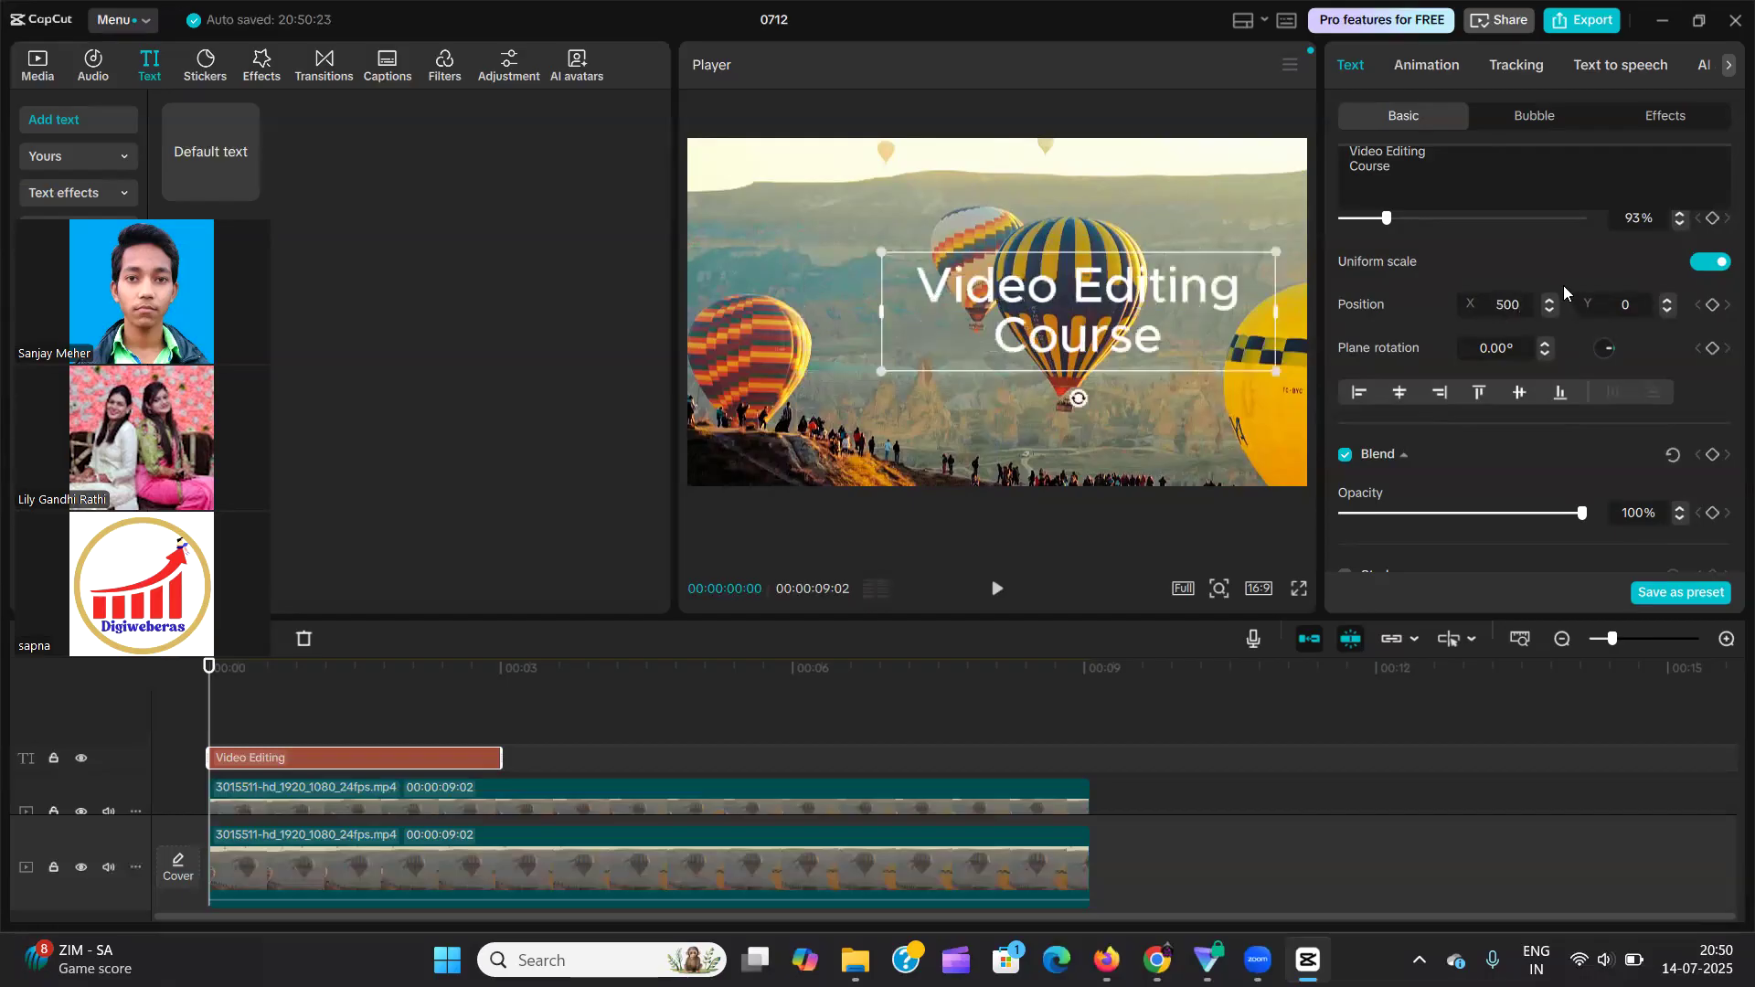
{"action": "left_click", "coordinate": [1495, 305]}
{"action": "type", "text": "0"}
{"action": "key", "text": "Return"}
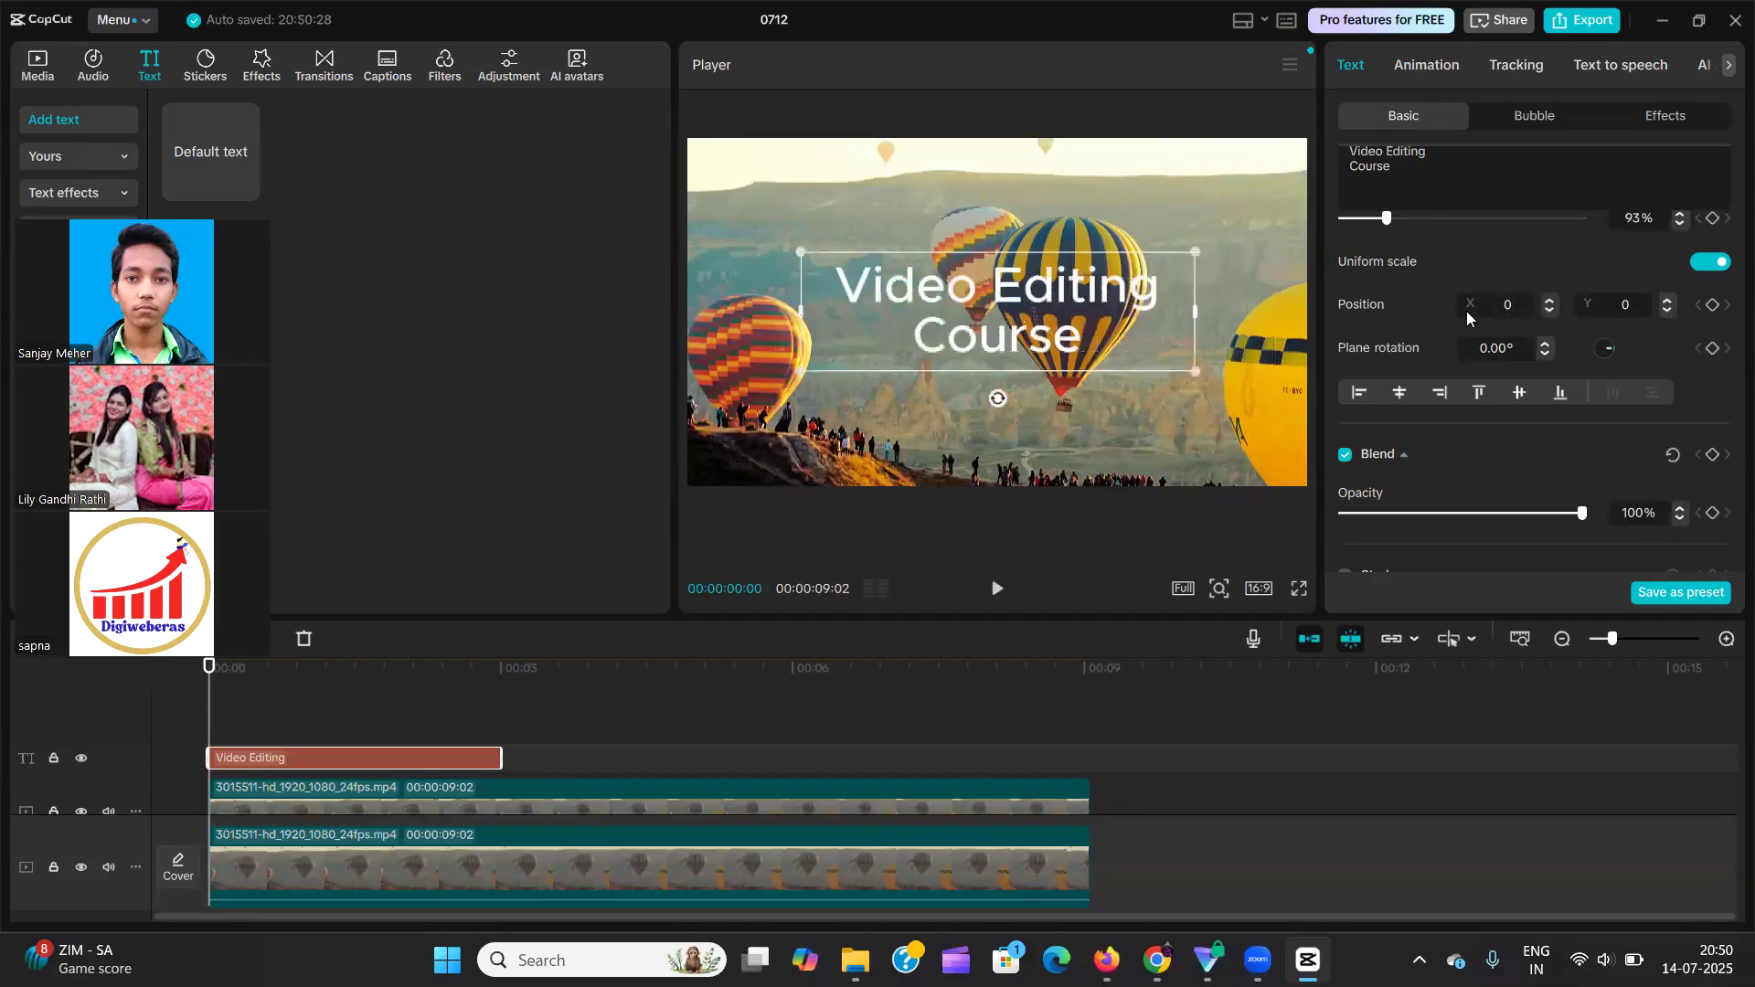
{"action": "left_click_drag", "start_coordinate": [1045, 270], "coordinate": [997, 292]}
Try plane rotations of -90° and 180° on the text, and set the rotation back to 0°.
{"action": "left_click_drag", "start_coordinate": [997, 400], "coordinate": [1171, 318]}
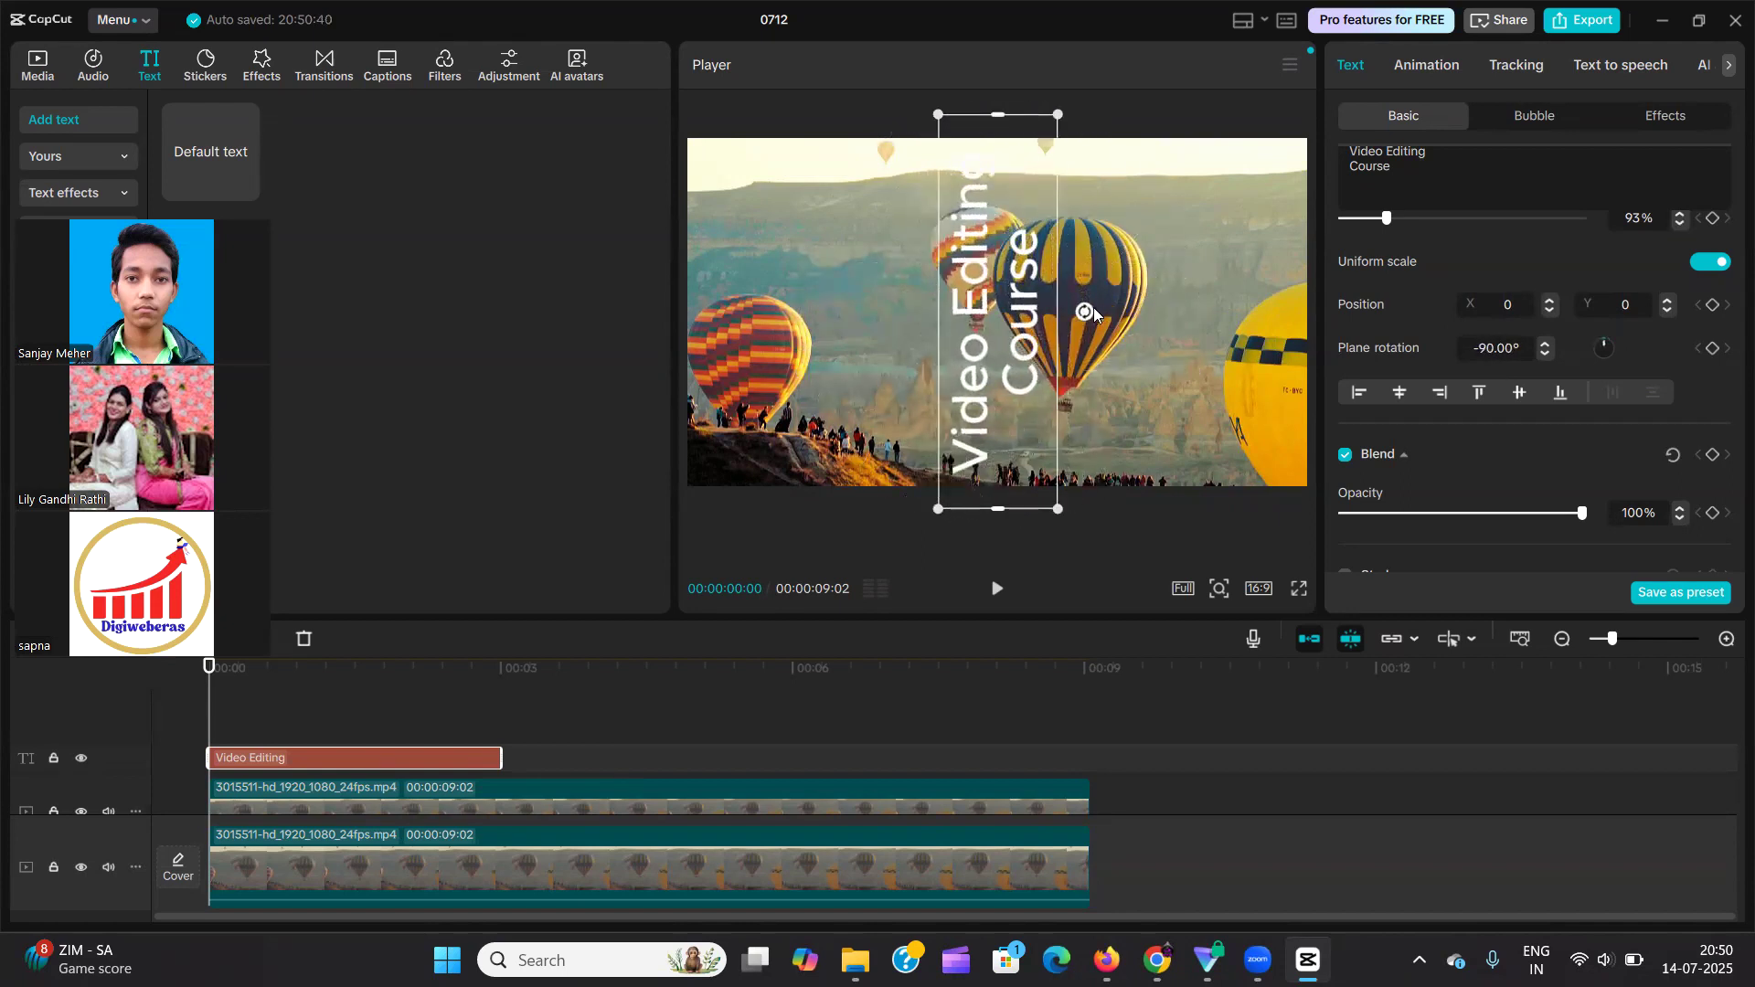
{"action": "left_click_drag", "start_coordinate": [1517, 351], "coordinate": [1445, 336]}
{"action": "type", "text": "180"}
{"action": "key", "text": "Return"}
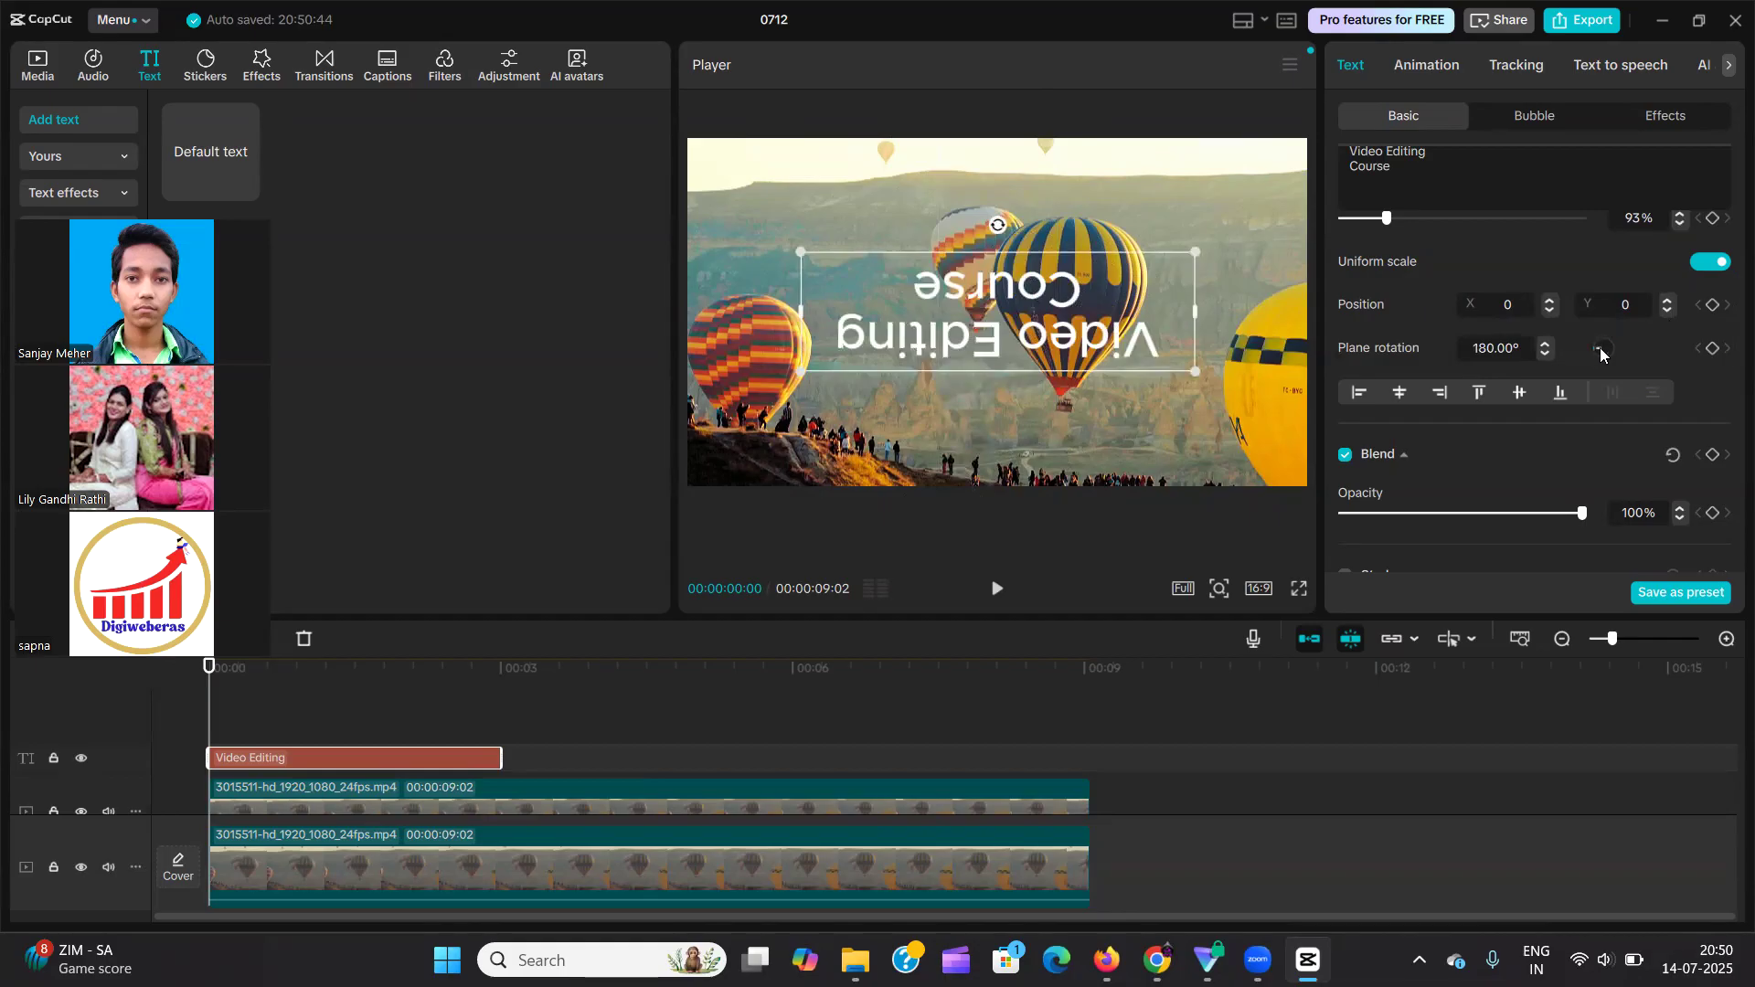
{"action": "left_click_drag", "start_coordinate": [1596, 353], "coordinate": [1477, 350]}
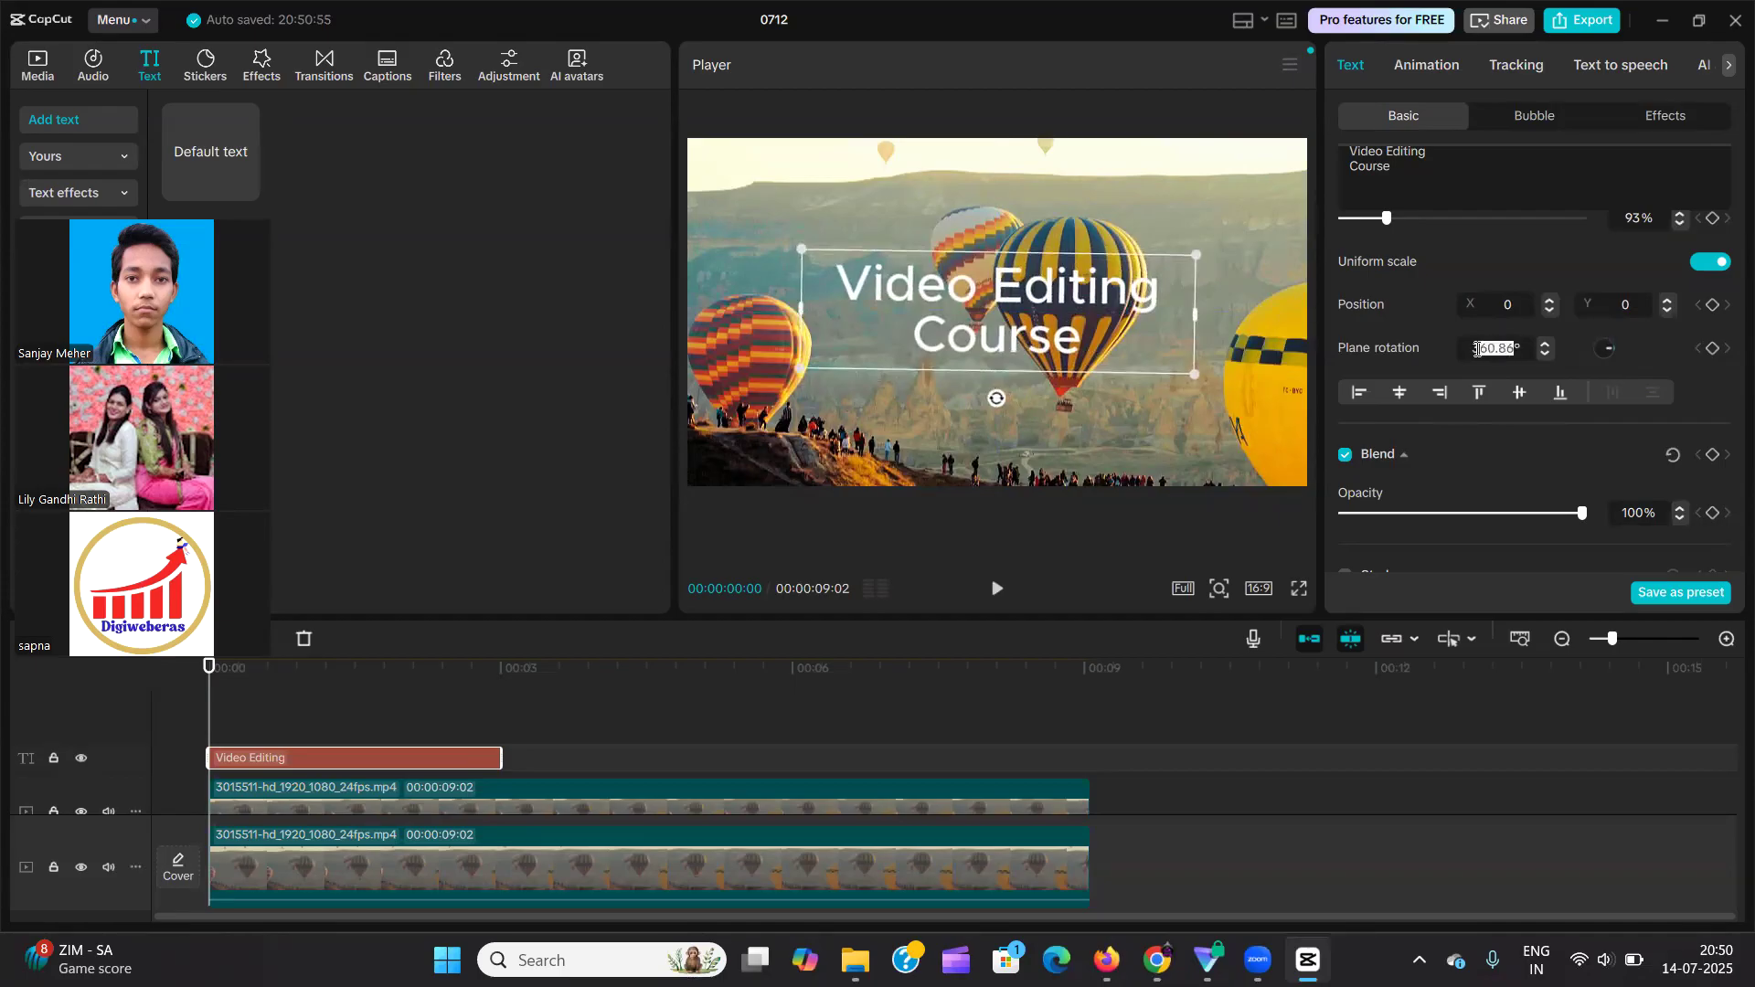
{"action": "type", "text": "0"}
{"action": "key", "text": "Return"}
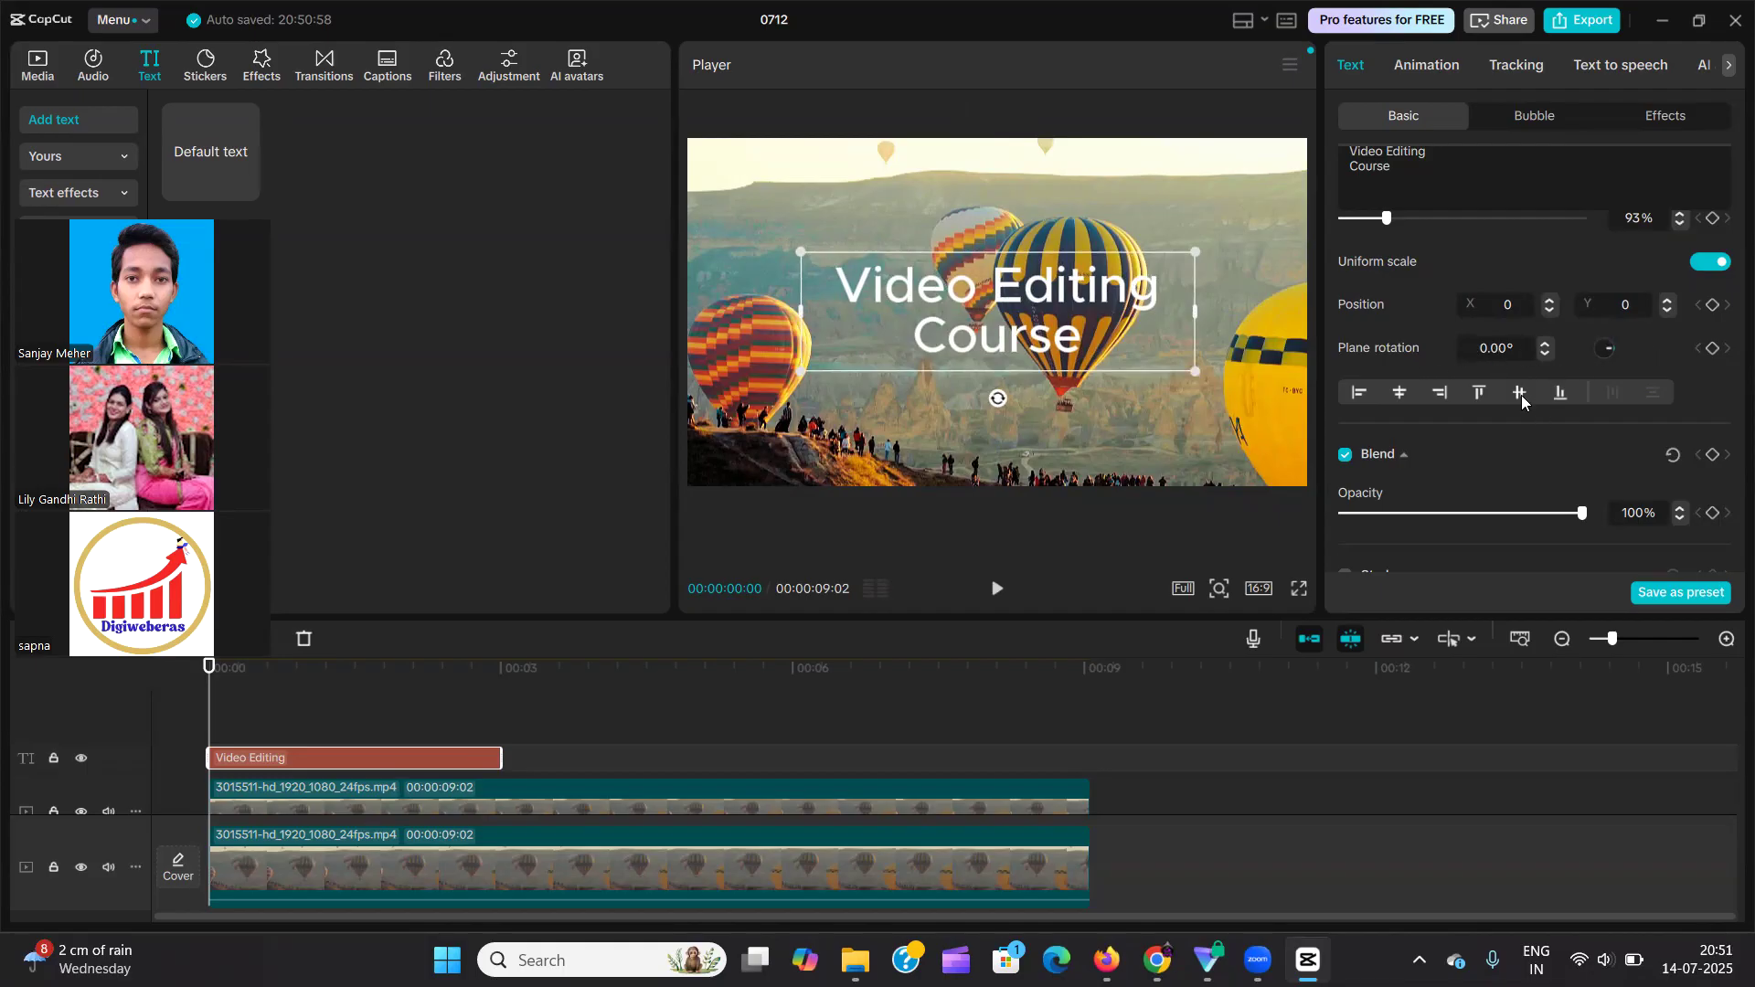
Try aligning the text to the frame's left, centre, right, top, middle and bottom, and return it to centre and middle.
{"action": "scroll", "coordinate": [1521, 395], "scroll_direction": "down", "scroll_amount": 2}
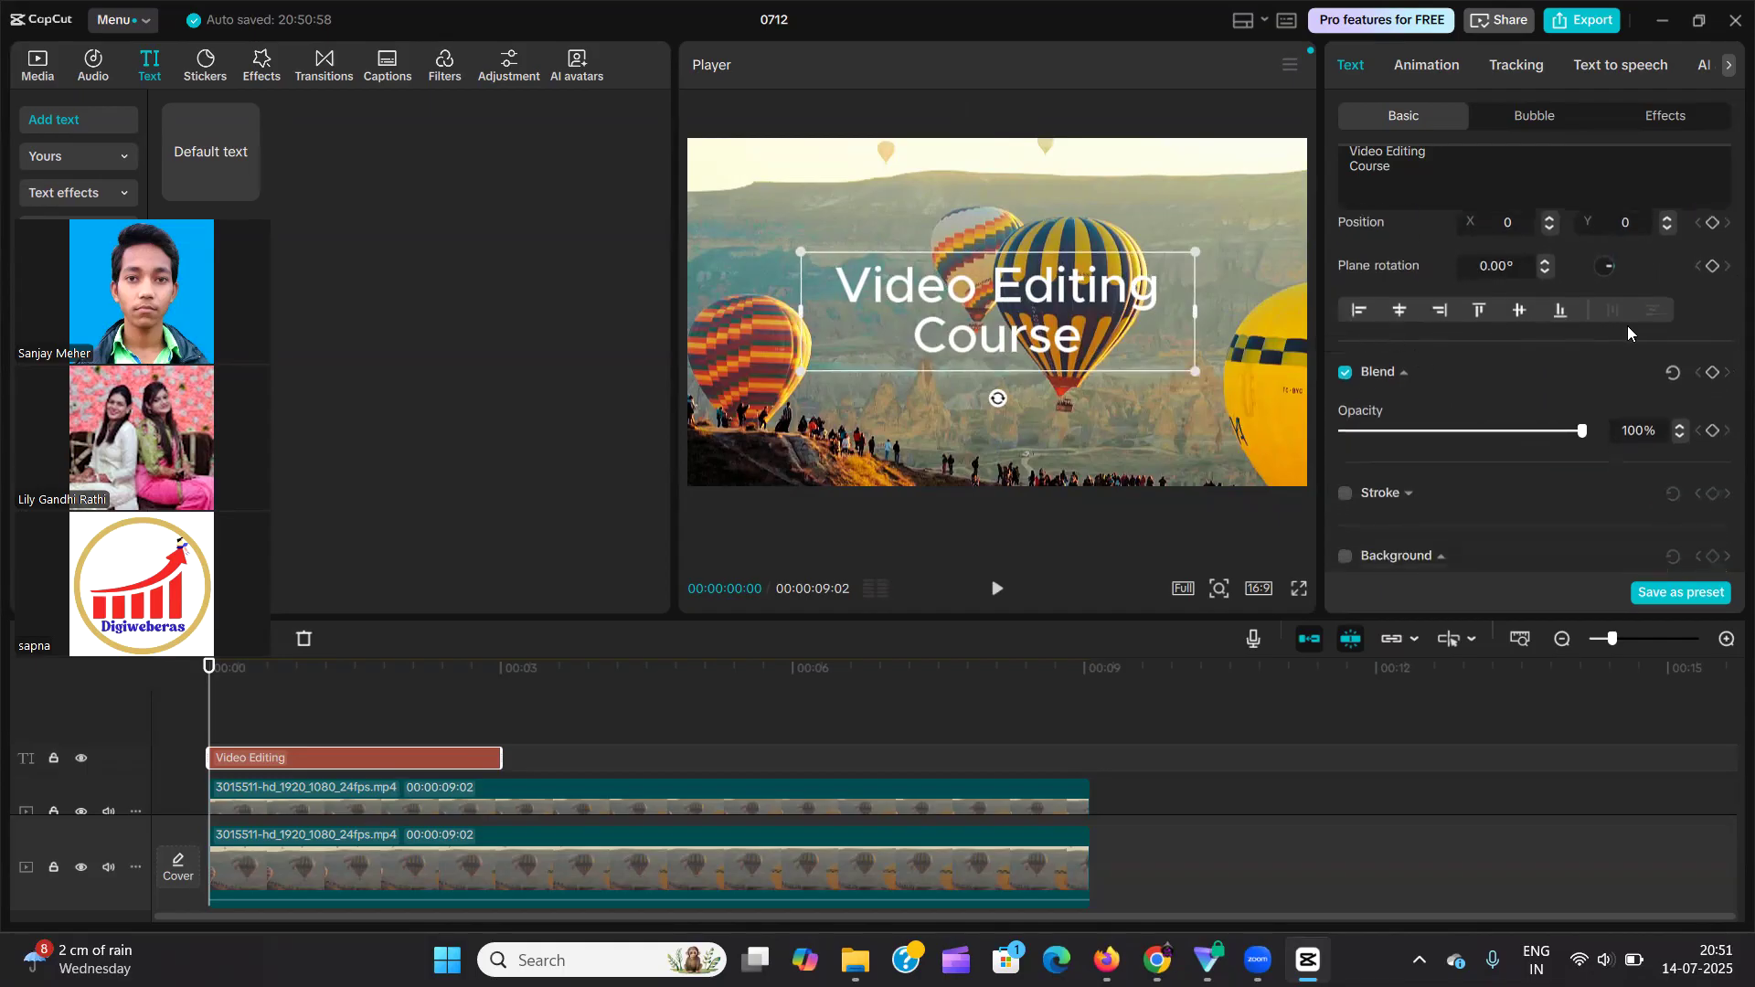
{"action": "left_click", "coordinate": [1359, 312]}
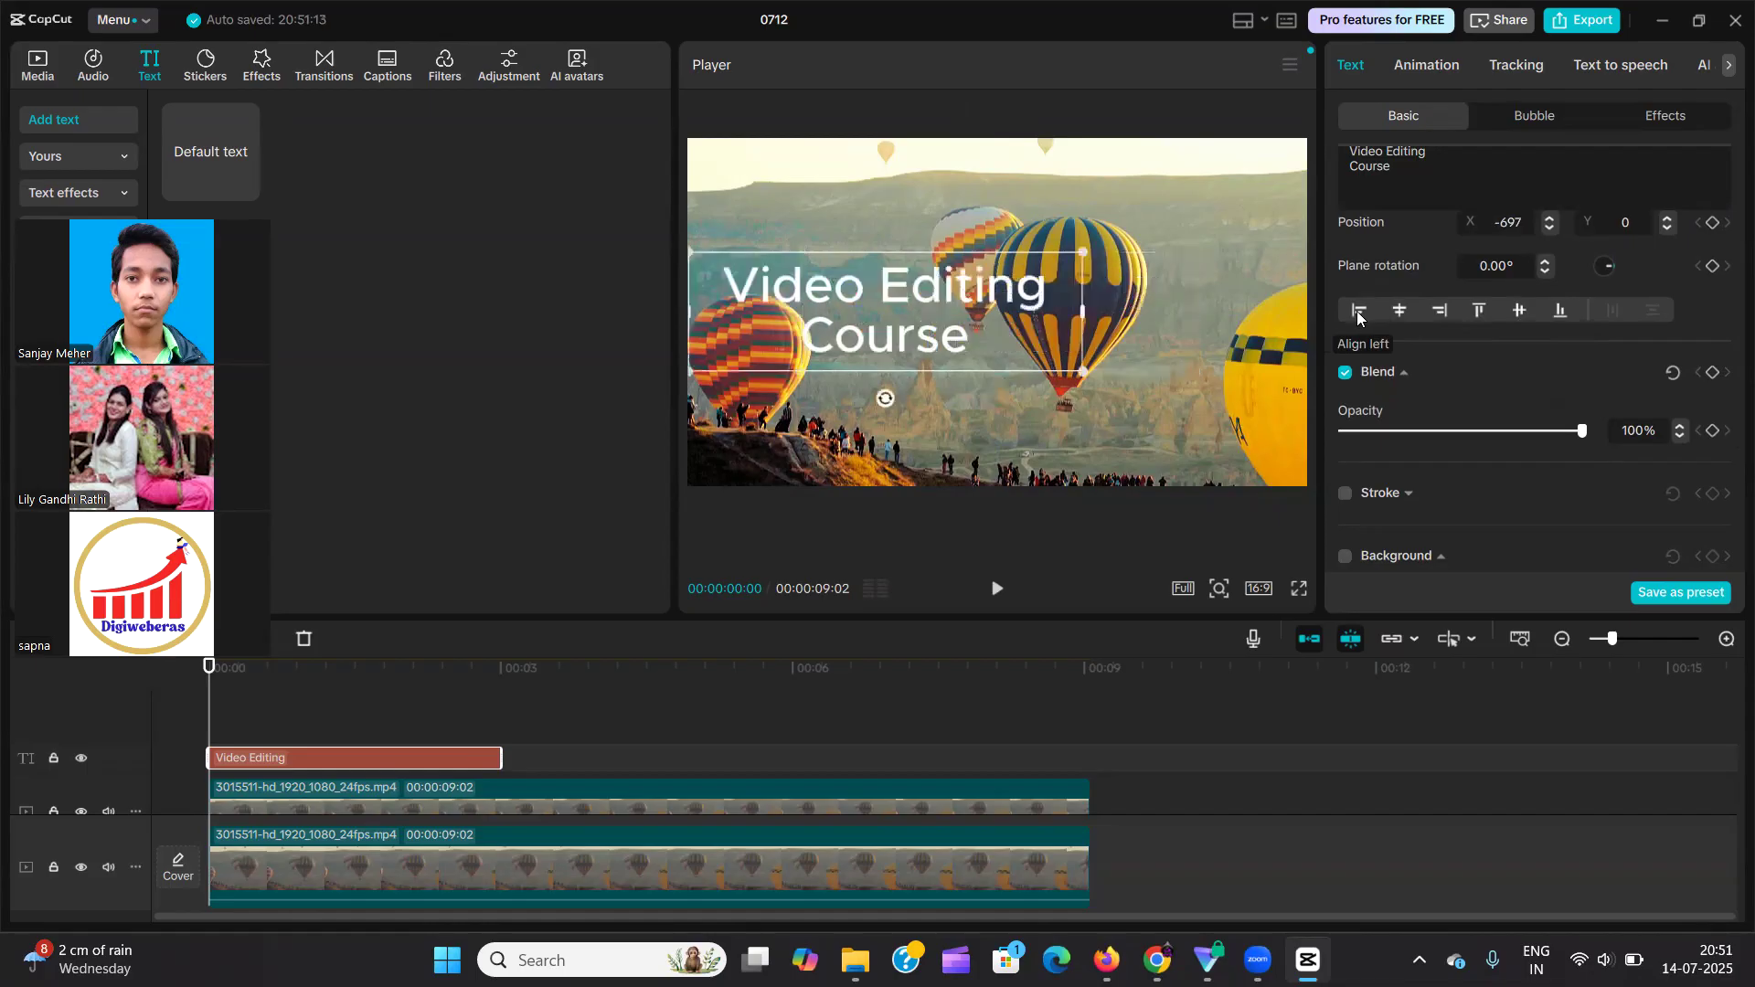
{"action": "left_click", "coordinate": [1406, 316]}
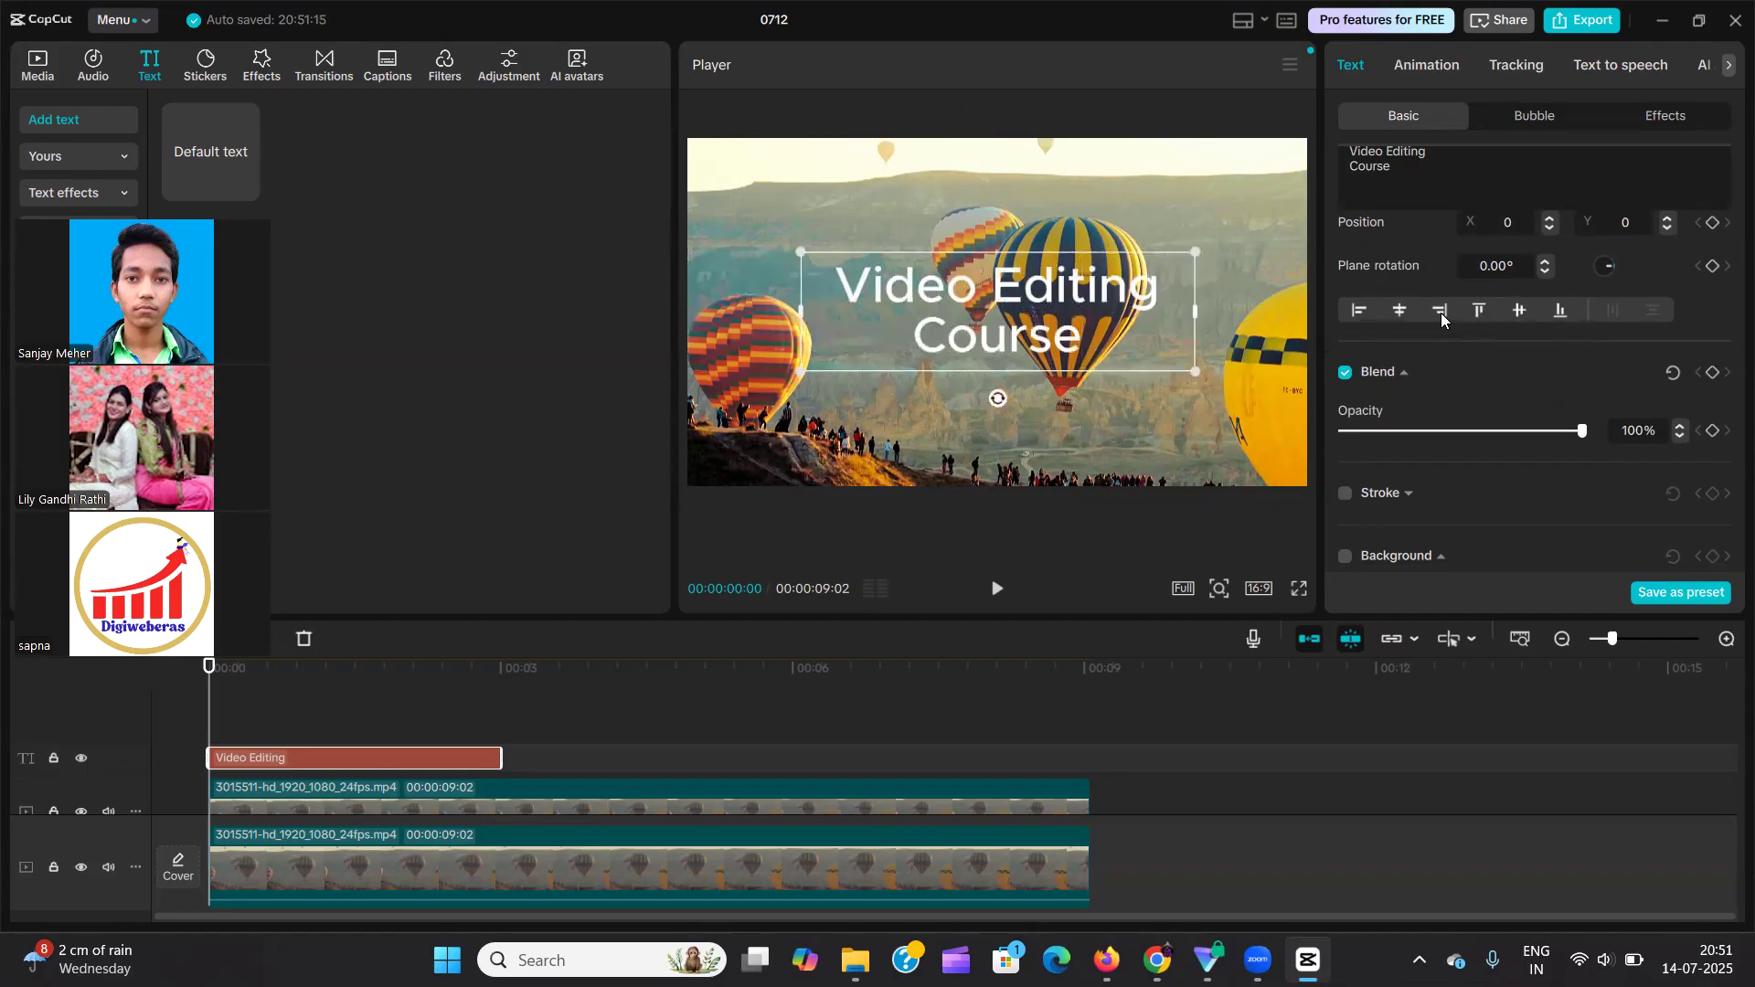
{"action": "left_click", "coordinate": [1440, 312]}
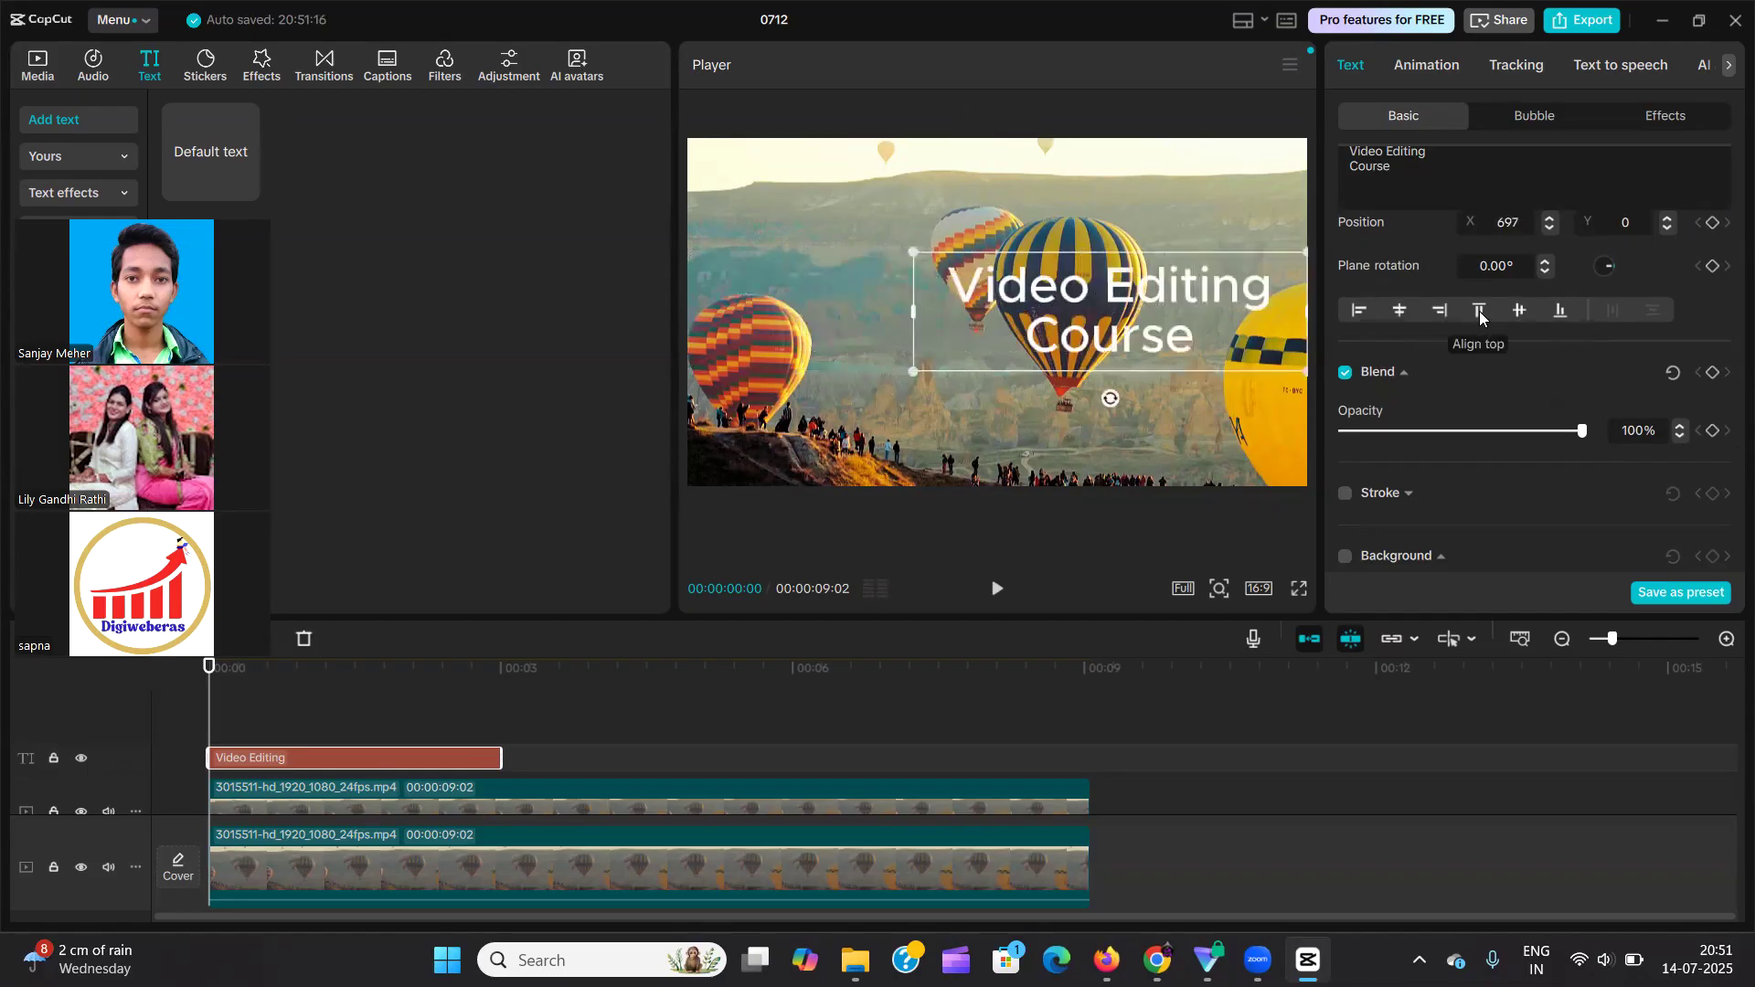
{"action": "left_click", "coordinate": [1480, 313]}
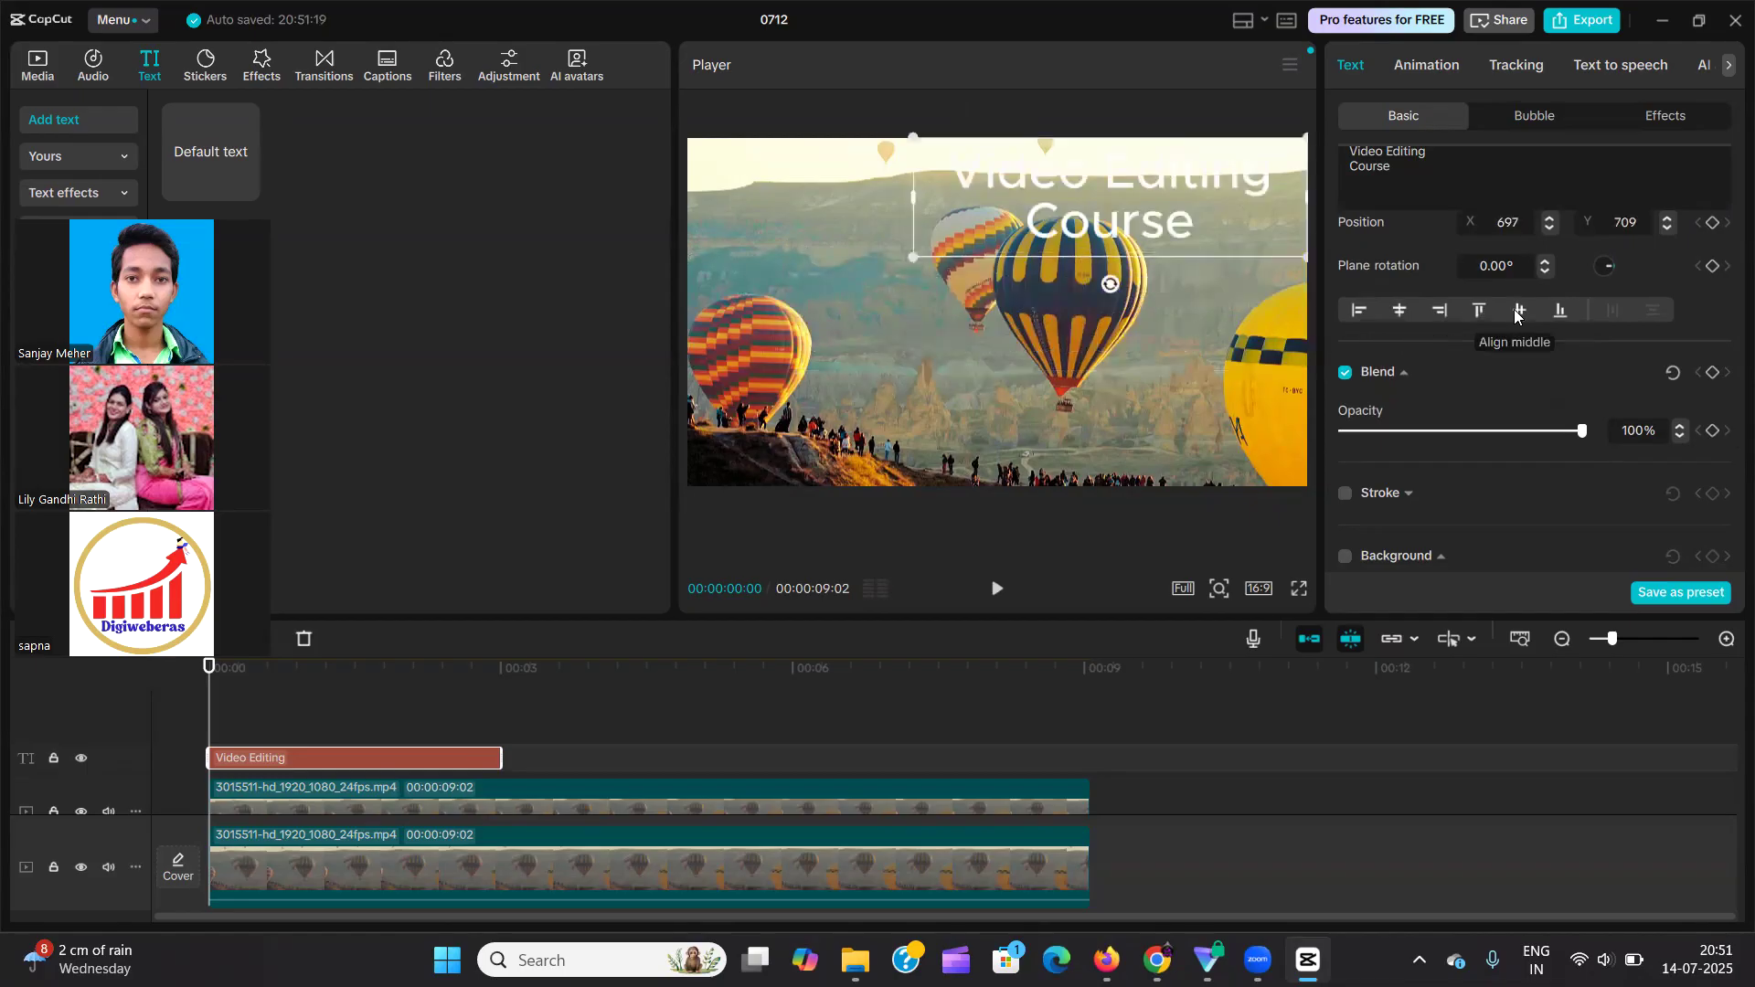
{"action": "left_click", "coordinate": [1520, 312]}
{"action": "left_click", "coordinate": [1559, 311]}
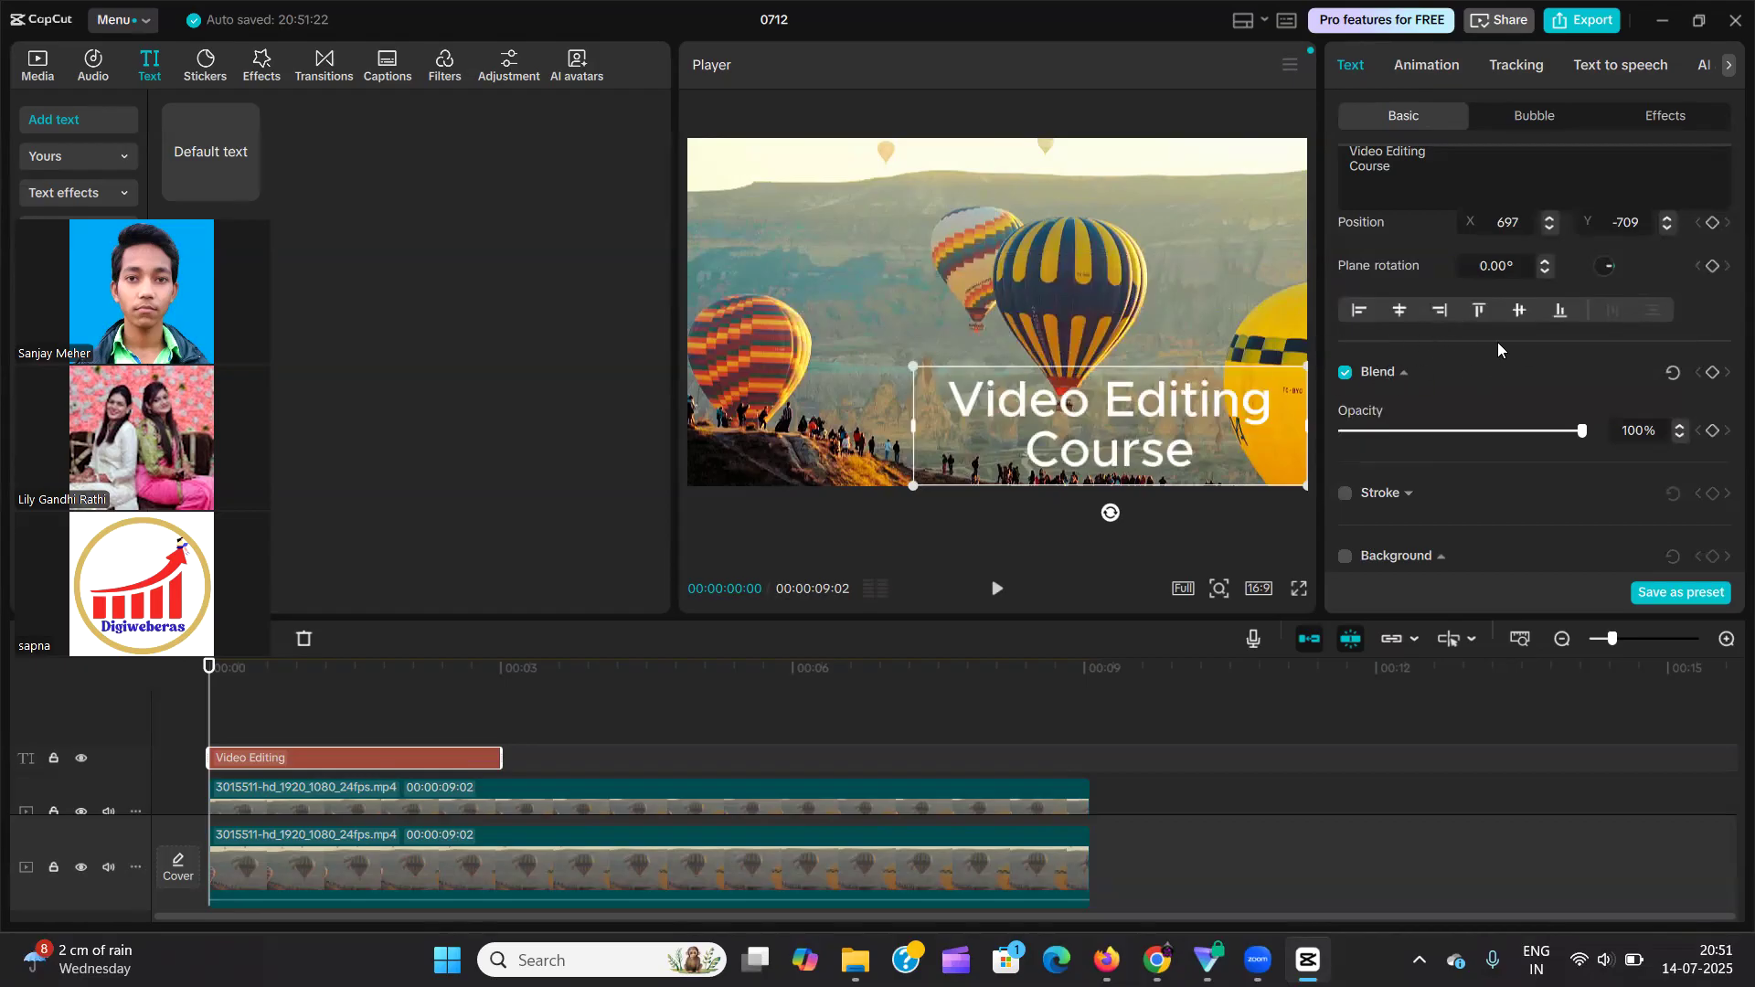
{"action": "left_click", "coordinate": [1400, 311]}
{"action": "left_click", "coordinate": [1520, 311]}
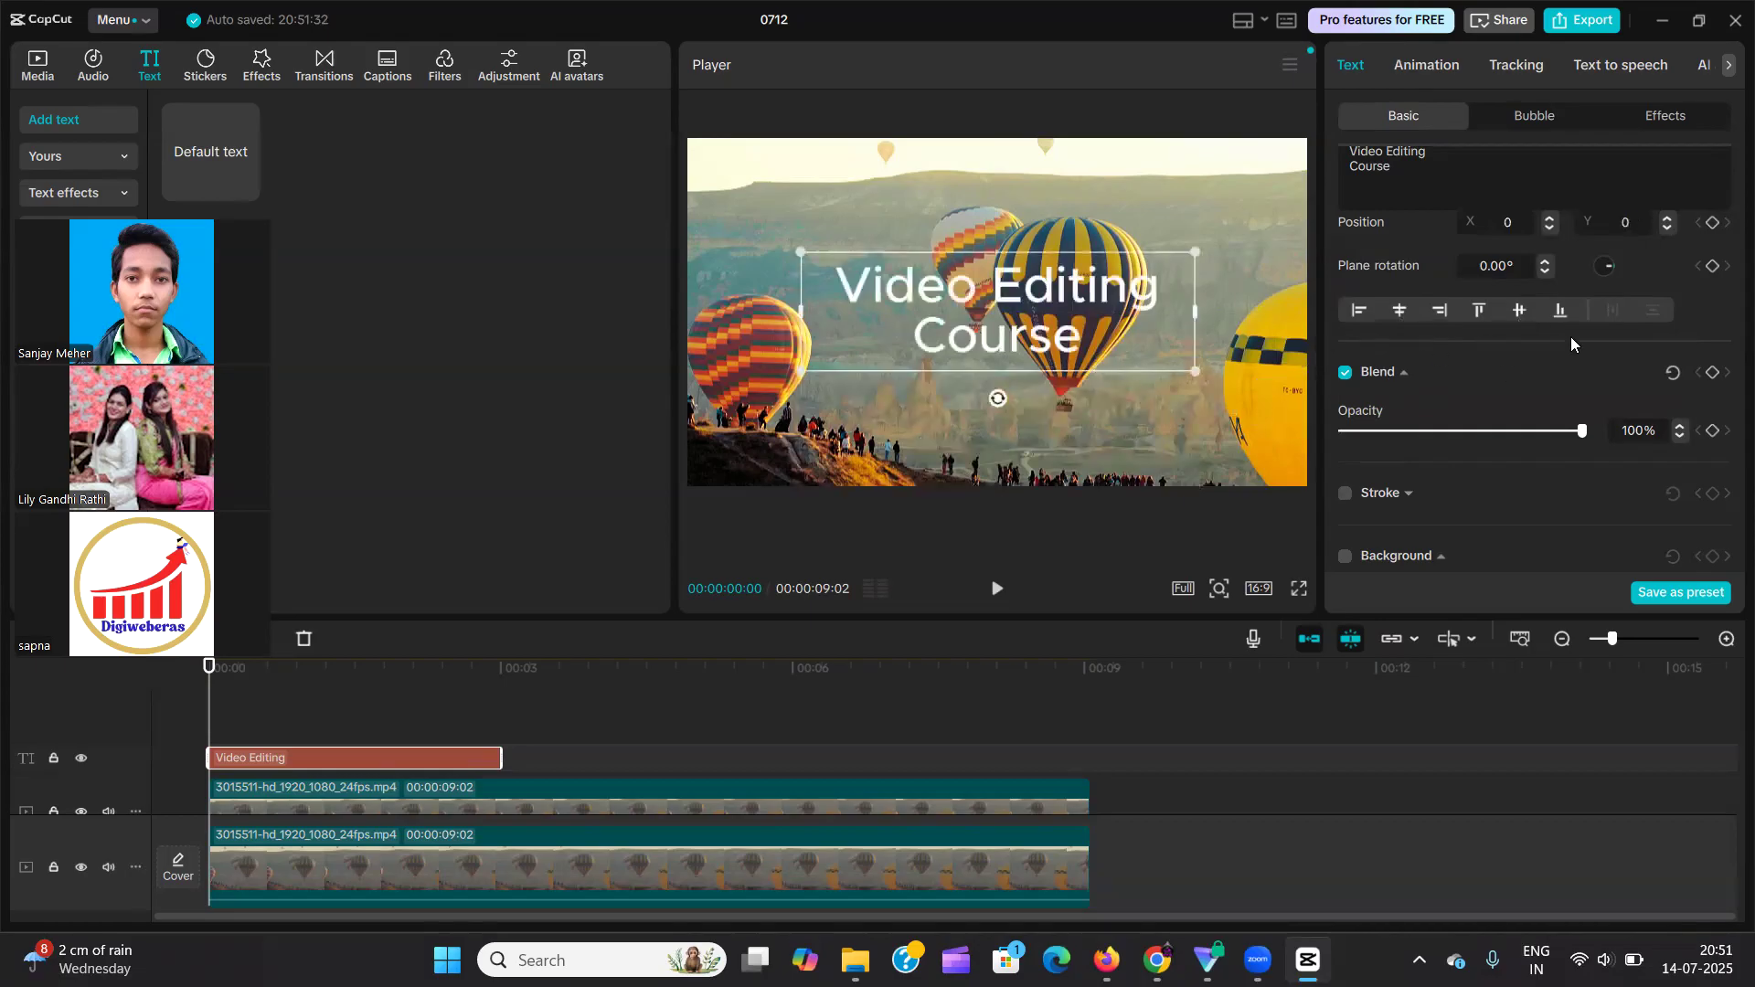
Try varying the text's blend opacity and return it to 100%.
{"action": "scroll", "coordinate": [1576, 331], "scroll_direction": "down", "scroll_amount": 2}
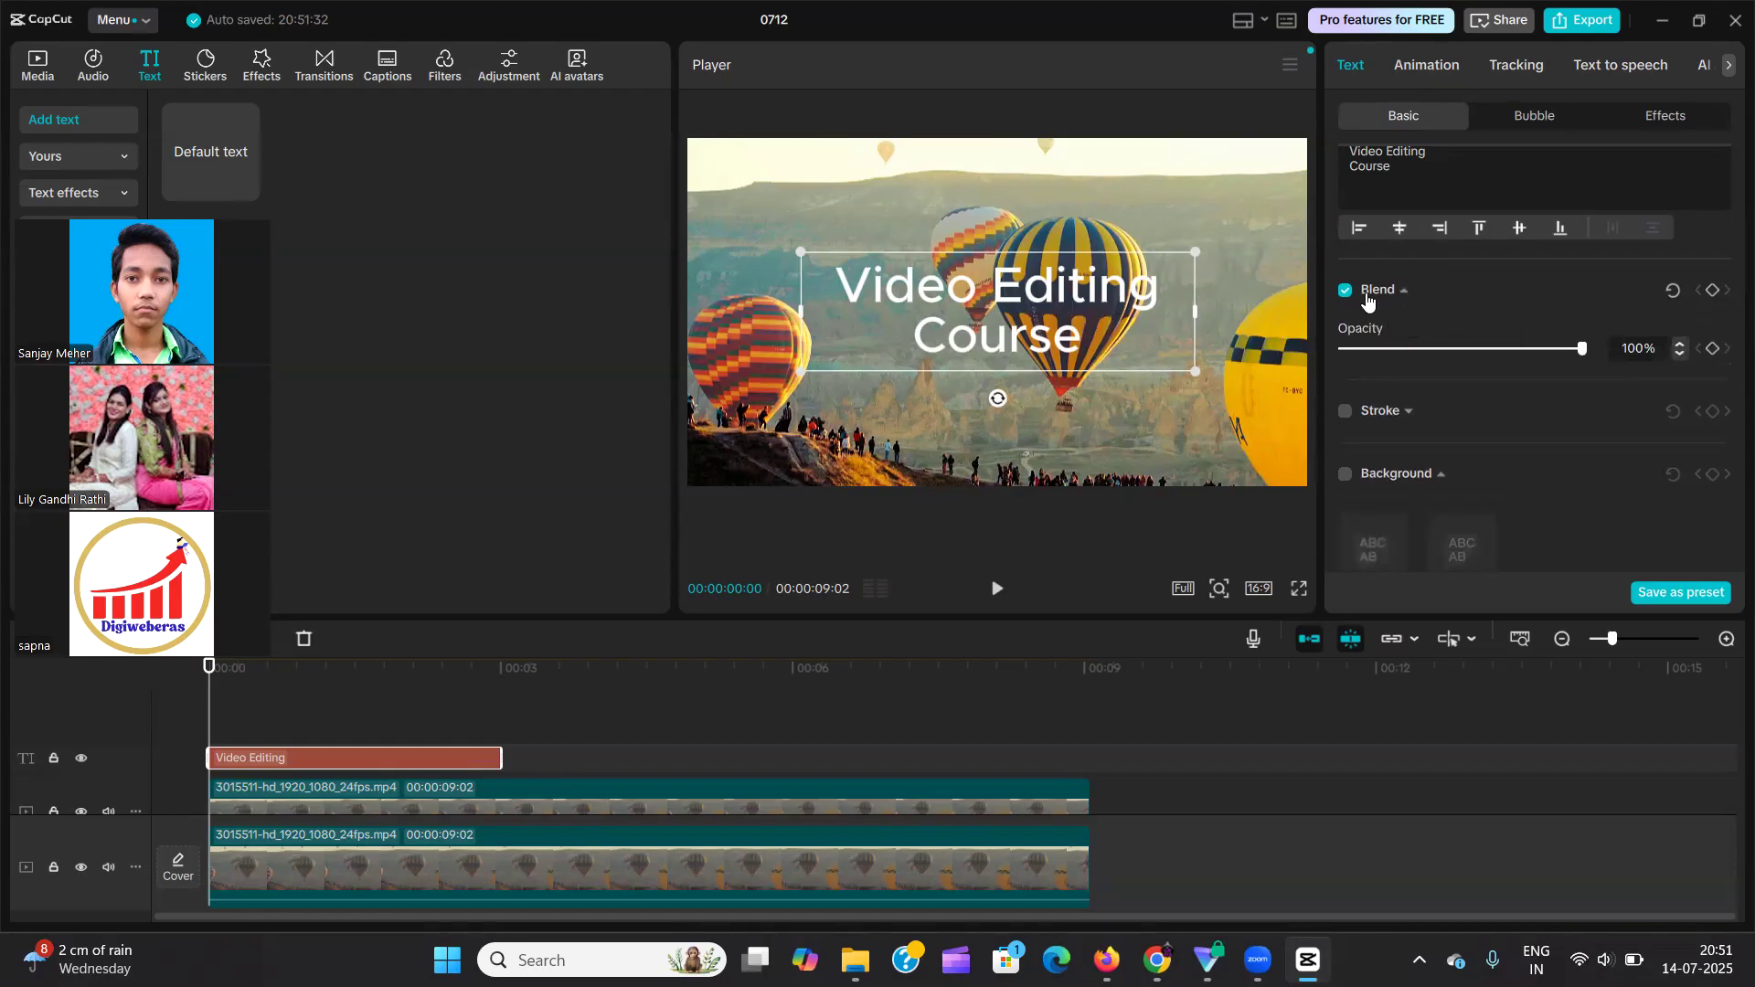
{"action": "left_click_drag", "start_coordinate": [1564, 347], "coordinate": [1664, 391]}
Add a red stroke with a thickness of 20 to the "Video Editing Course" text.
{"action": "scroll", "coordinate": [1410, 314], "scroll_direction": "down", "scroll_amount": 1}
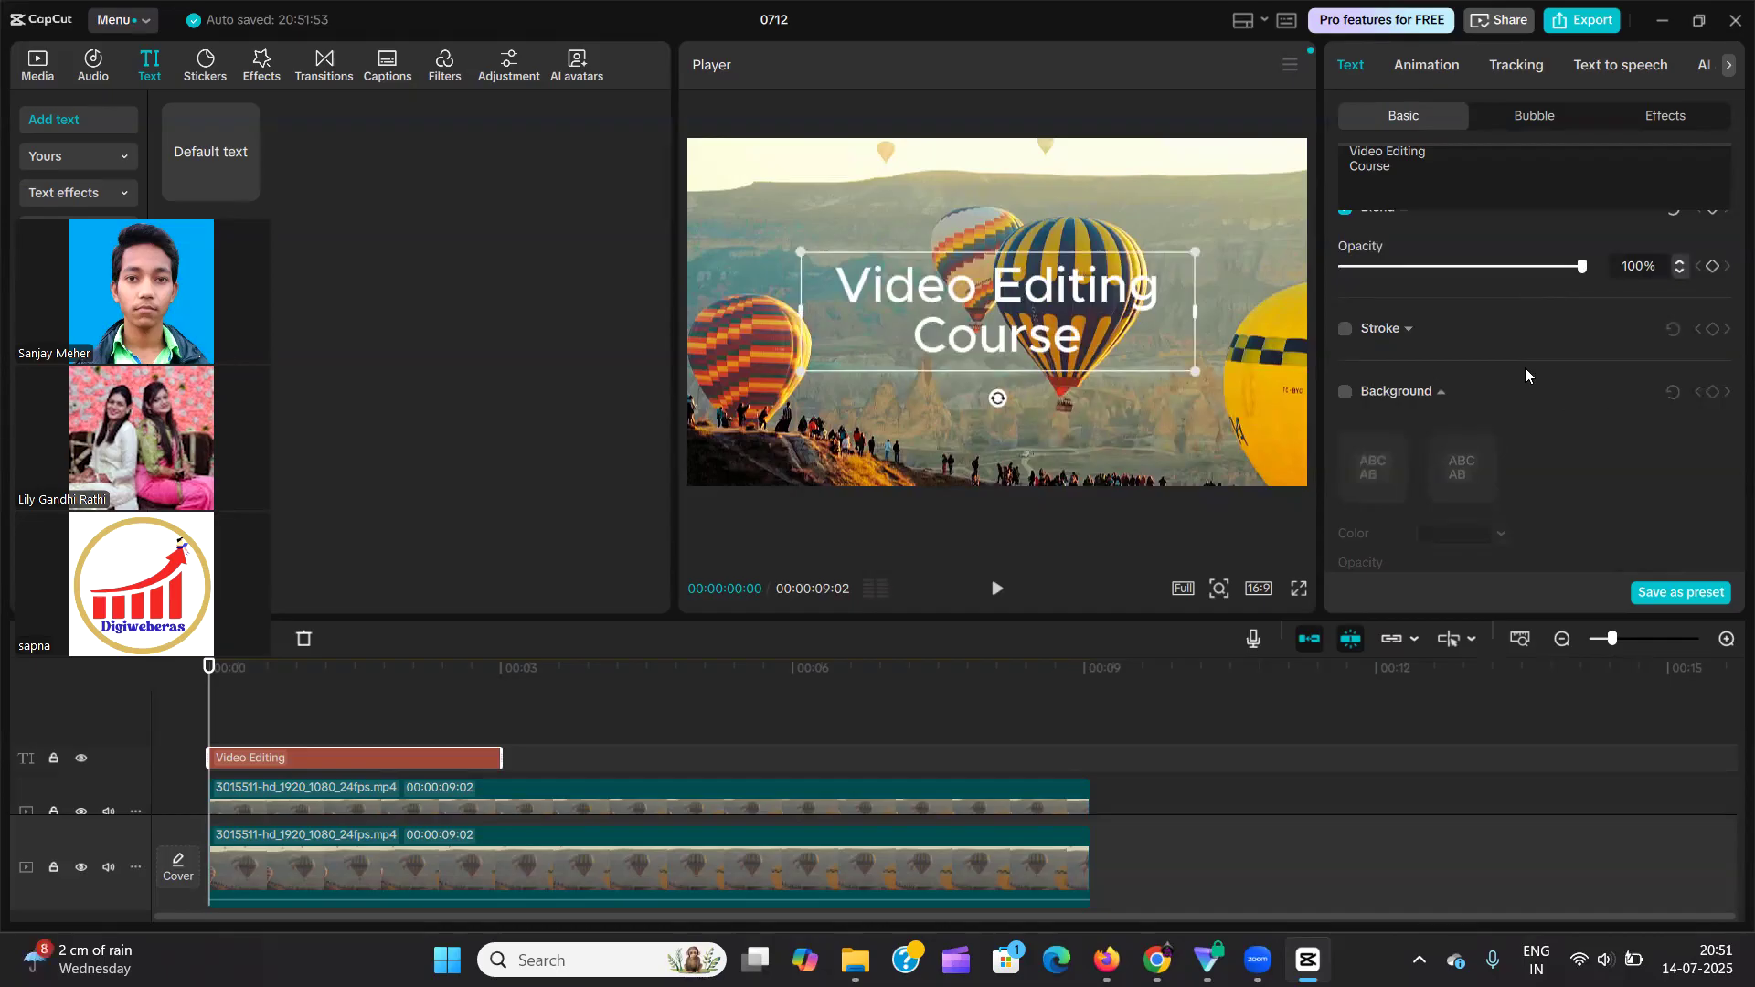
{"action": "scroll", "coordinate": [1525, 367], "scroll_direction": "up", "scroll_amount": 2}
{"action": "scroll", "coordinate": [1525, 367], "scroll_direction": "up", "scroll_amount": 2}
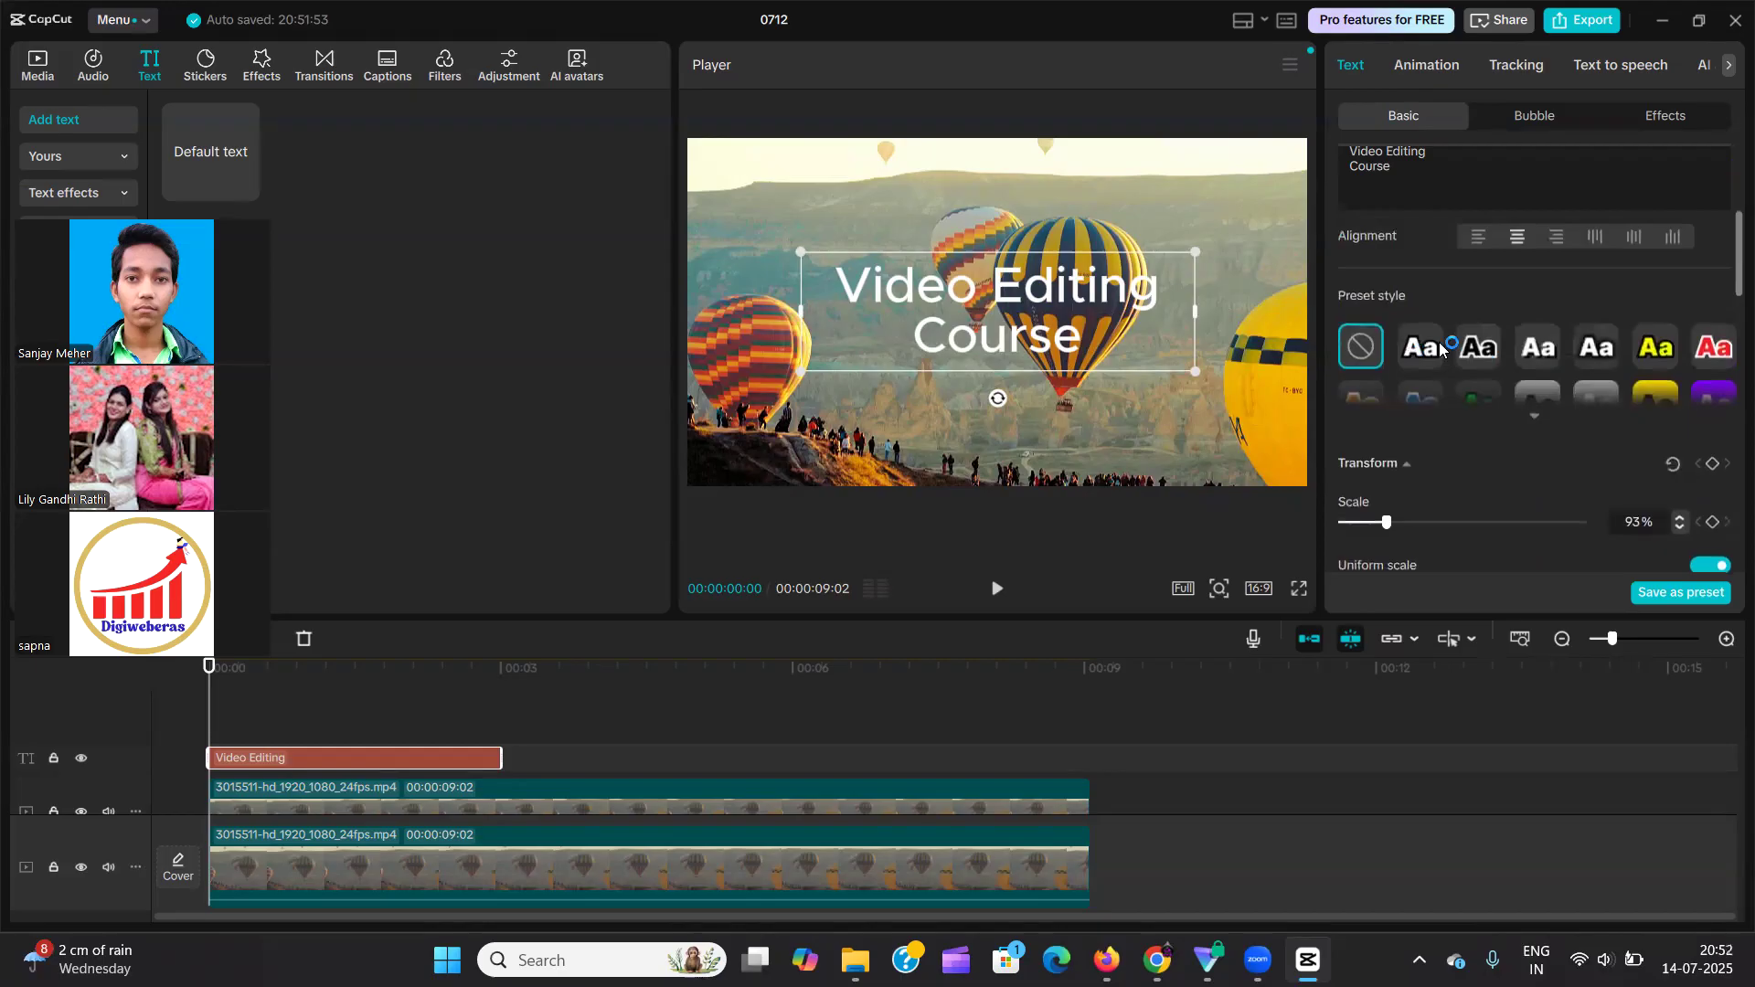
{"action": "scroll", "coordinate": [1512, 347], "scroll_direction": "down", "scroll_amount": 1}
{"action": "scroll", "coordinate": [1512, 348], "scroll_direction": "down", "scroll_amount": 10}
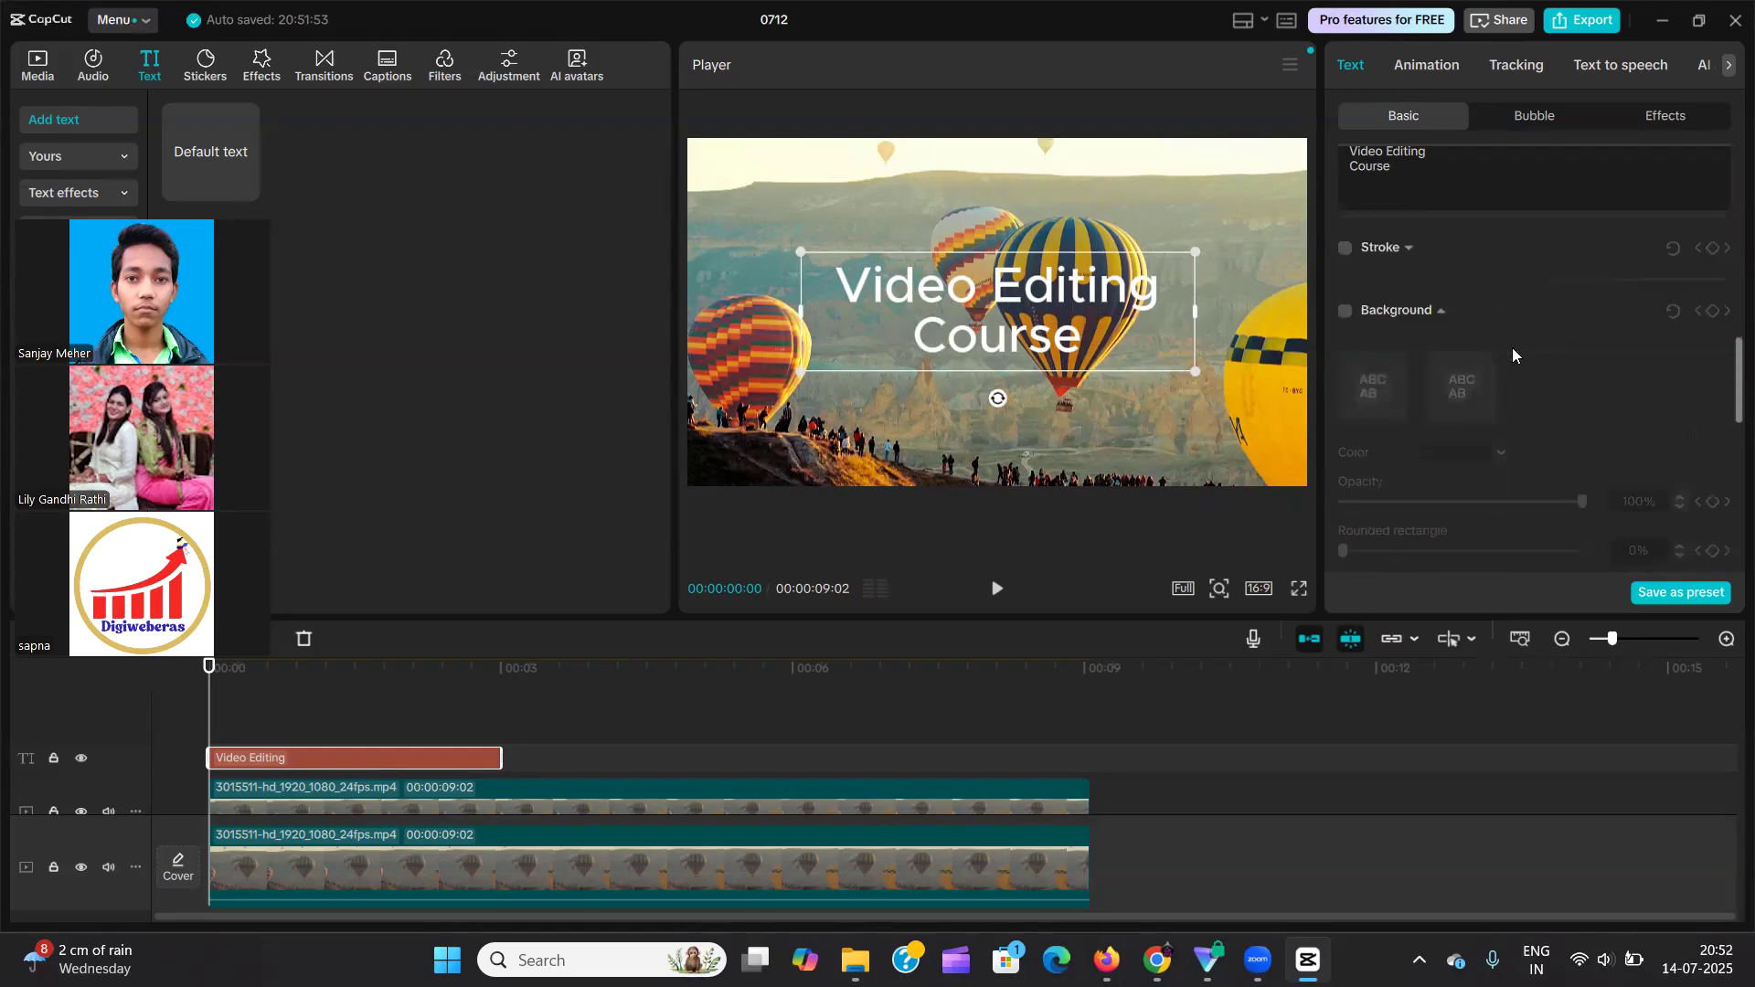
{"action": "scroll", "coordinate": [1487, 337], "scroll_direction": "up", "scroll_amount": 5}
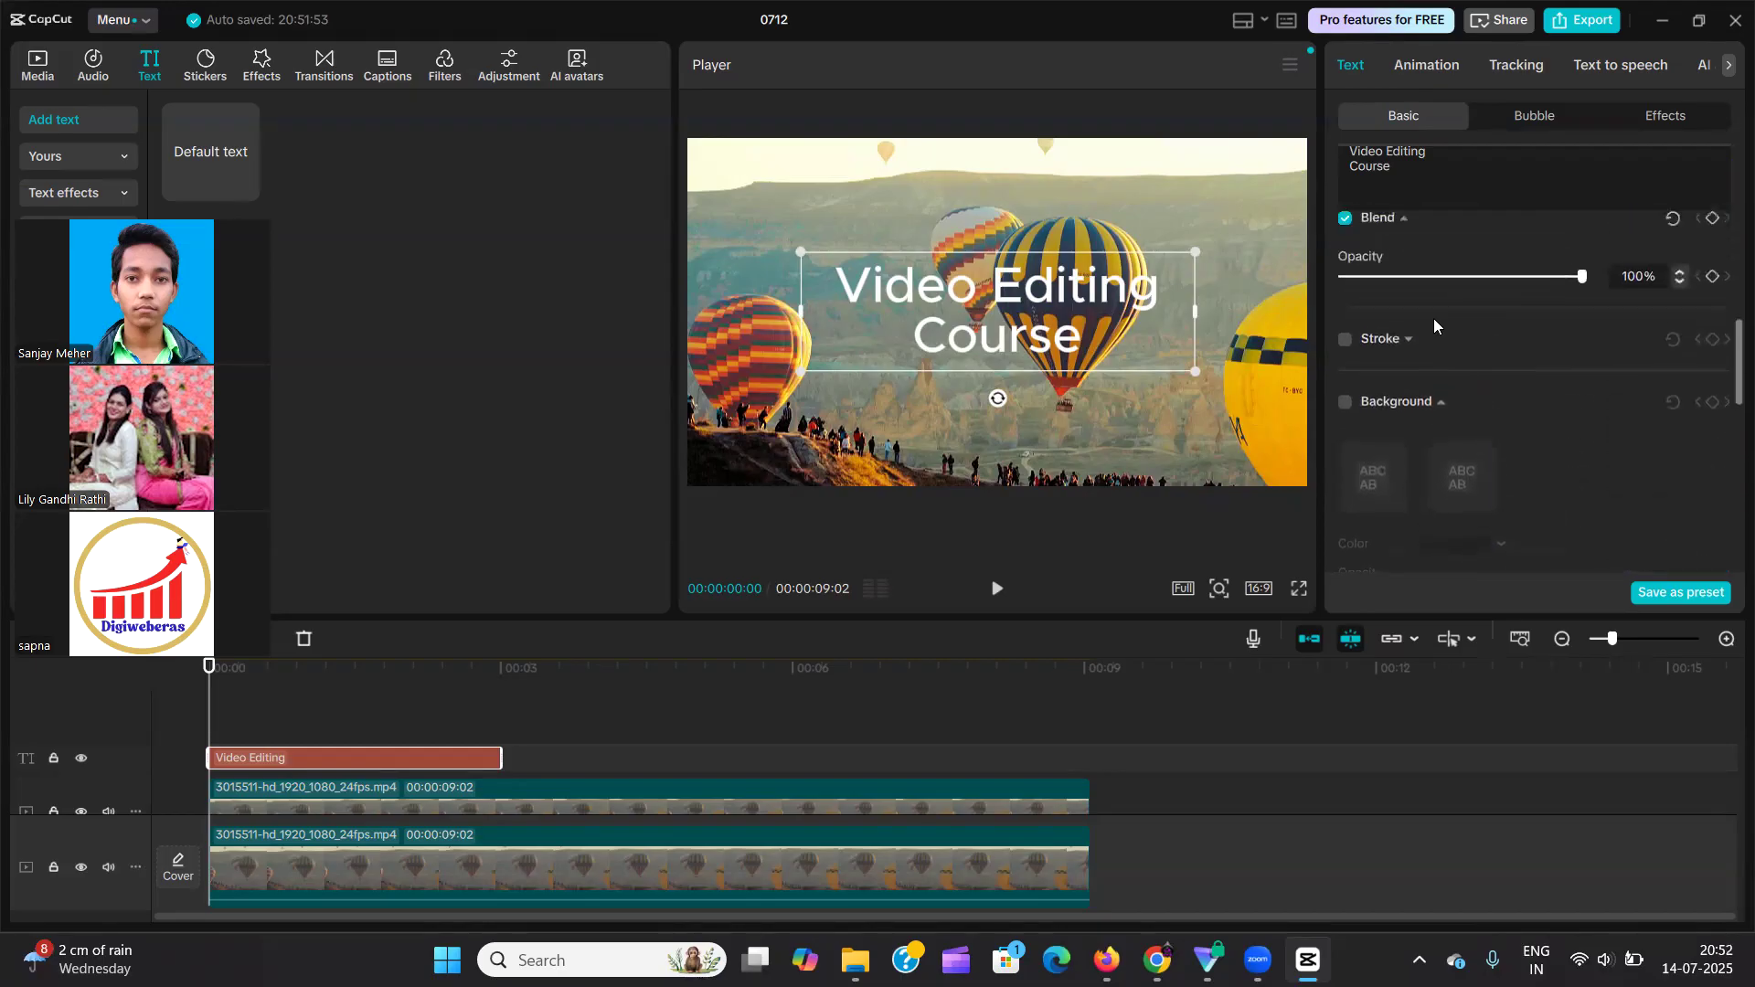
{"action": "left_click", "coordinate": [1346, 341]}
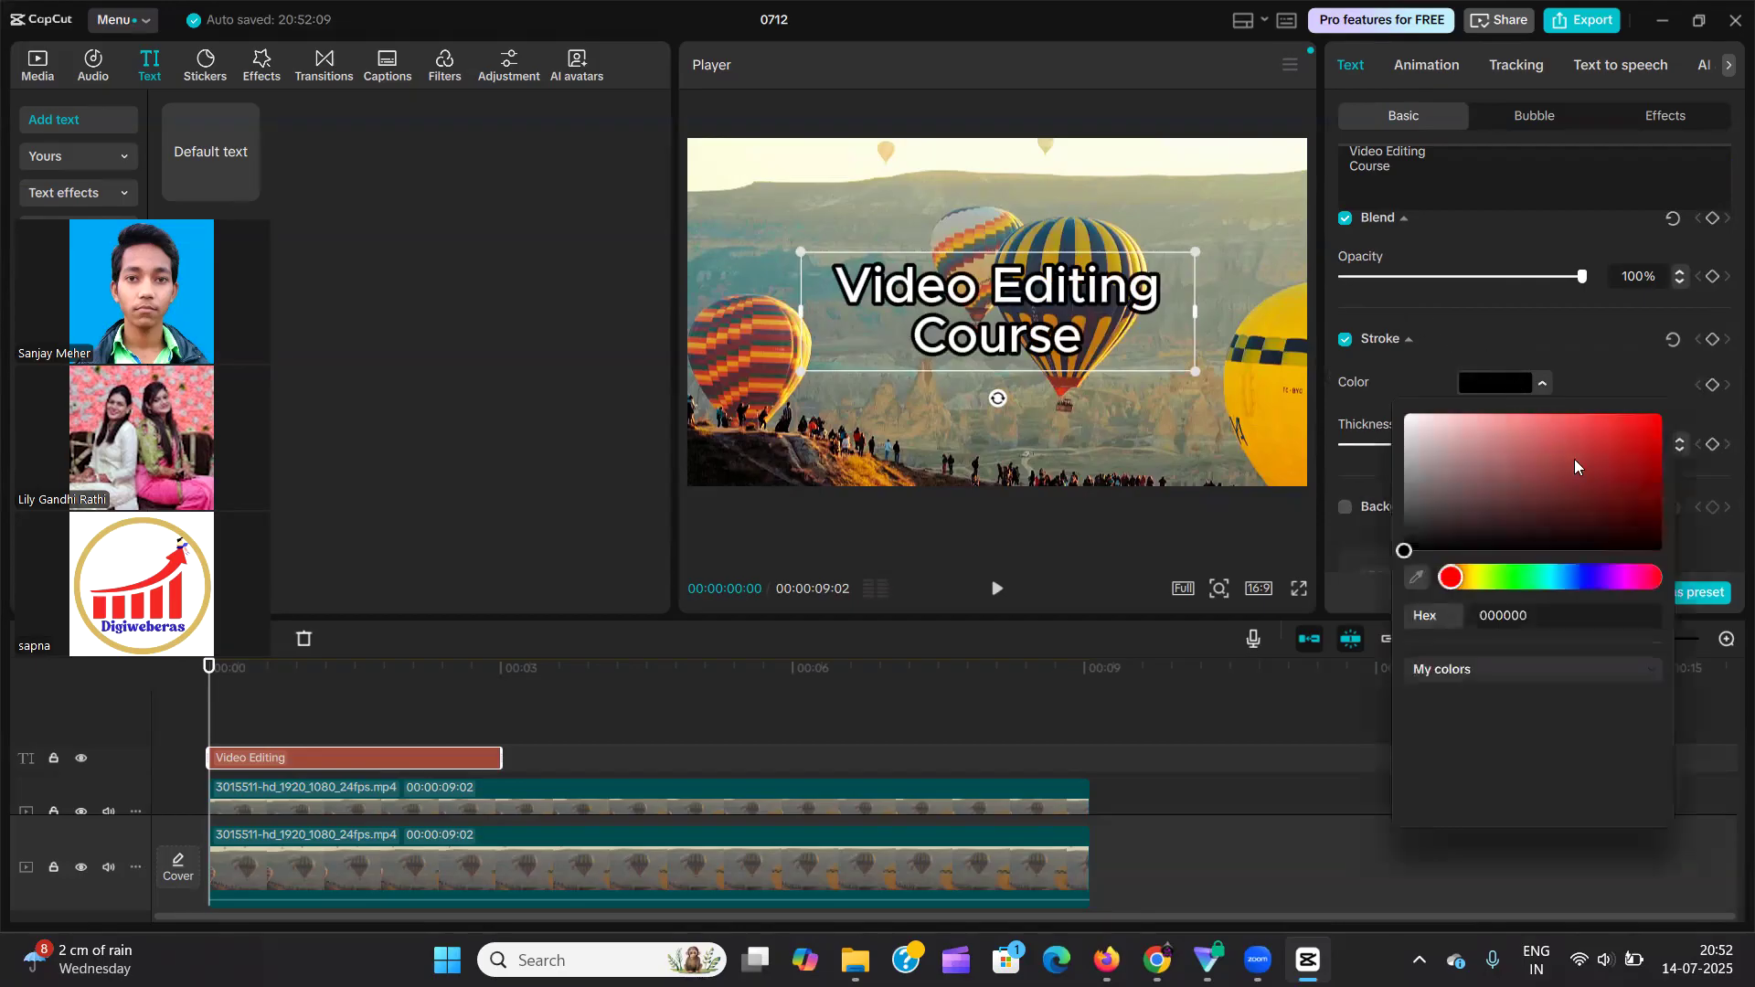
{"action": "left_click_drag", "start_coordinate": [1574, 466], "coordinate": [1668, 351]}
{"action": "left_click", "coordinate": [1550, 362]}
{"action": "mouse_move", "coordinate": [1442, 449]}
{"action": "left_mouse_down"}
{"action": "mouse_move", "coordinate": [1316, 468]}
{"action": "mouse_move", "coordinate": [1408, 448]}
{"action": "mouse_move", "coordinate": [1688, 448]}
{"action": "mouse_move", "coordinate": [1391, 484]}
{"action": "left_mouse_up"}
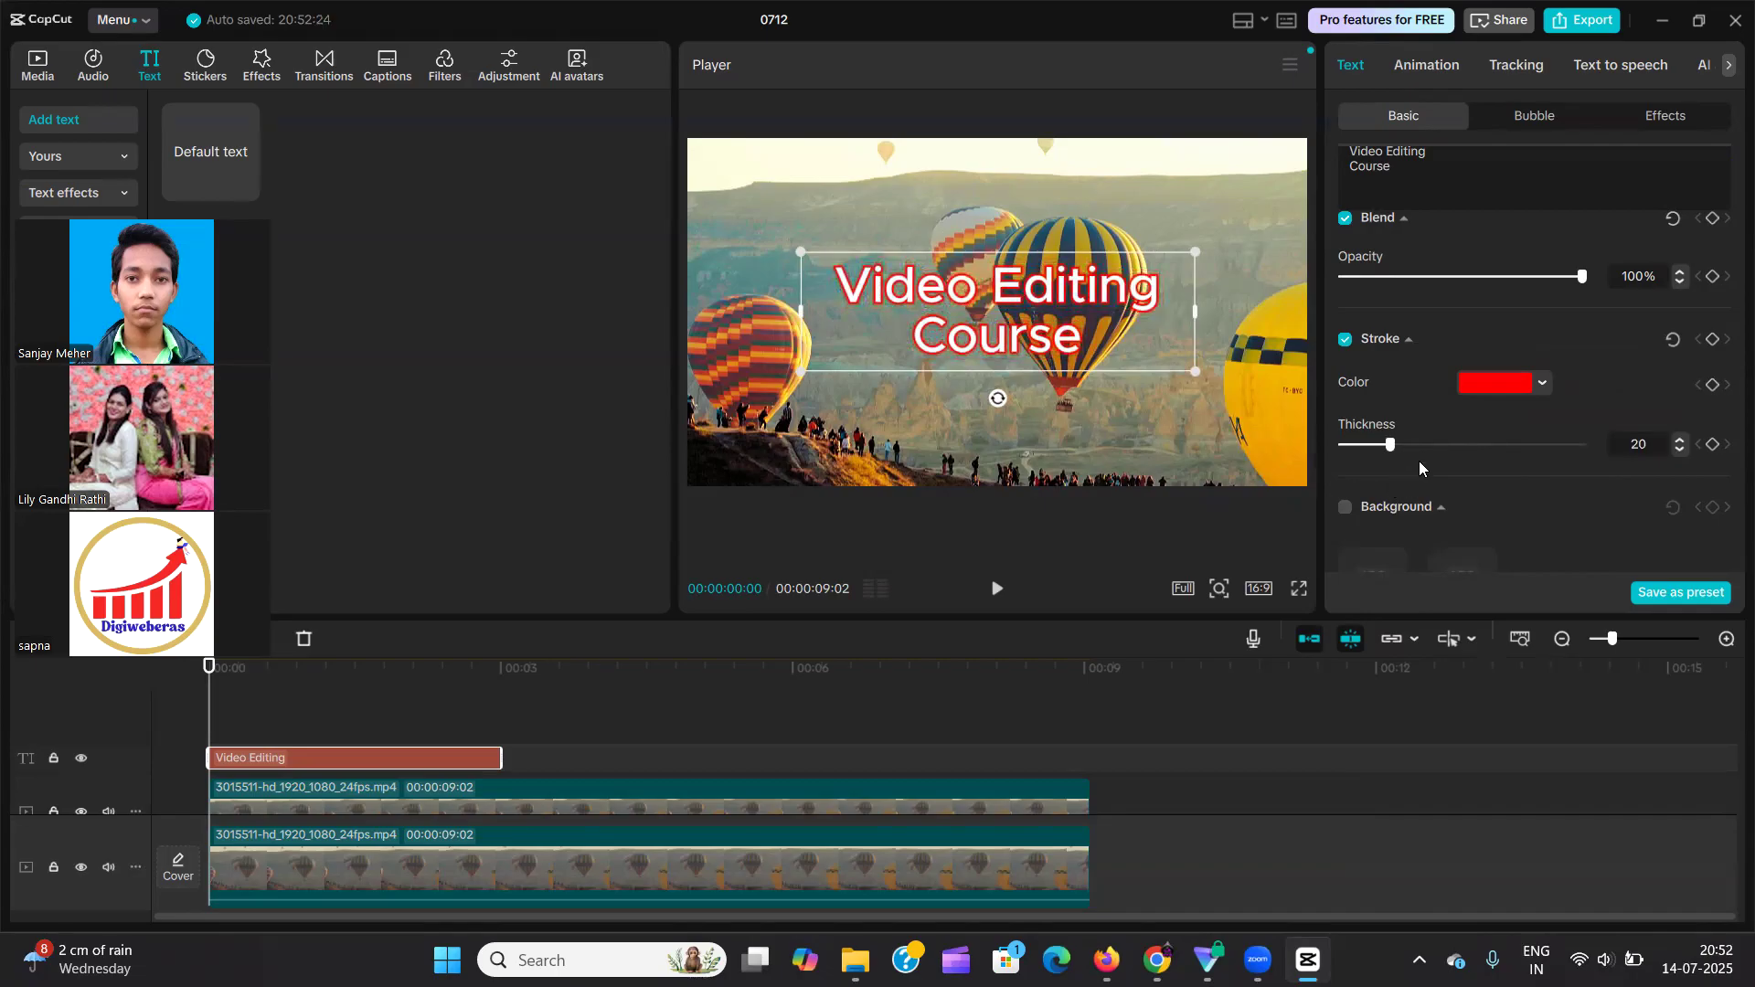
Reset the text's stroke settings to their defaults, turn the stroke off and collapse its options.
{"action": "scroll", "coordinate": [1419, 464], "scroll_direction": "down", "scroll_amount": 1}
{"action": "left_click", "coordinate": [1674, 258]}
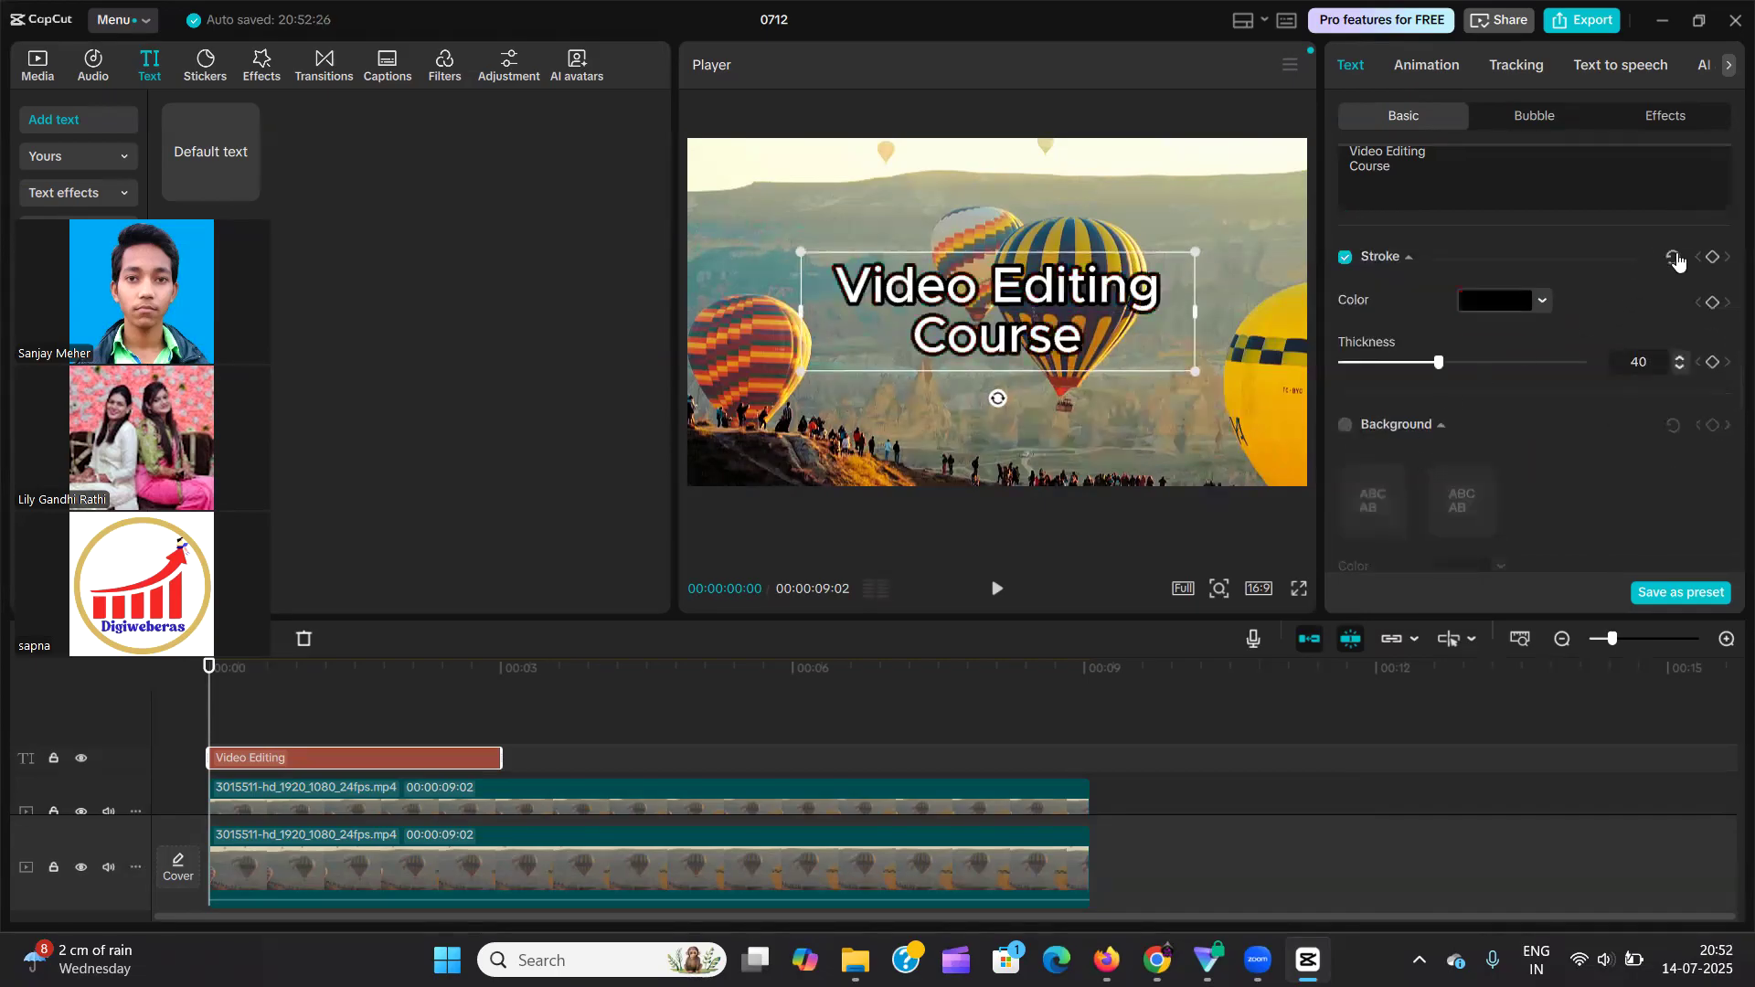
{"action": "left_click", "coordinate": [1348, 258]}
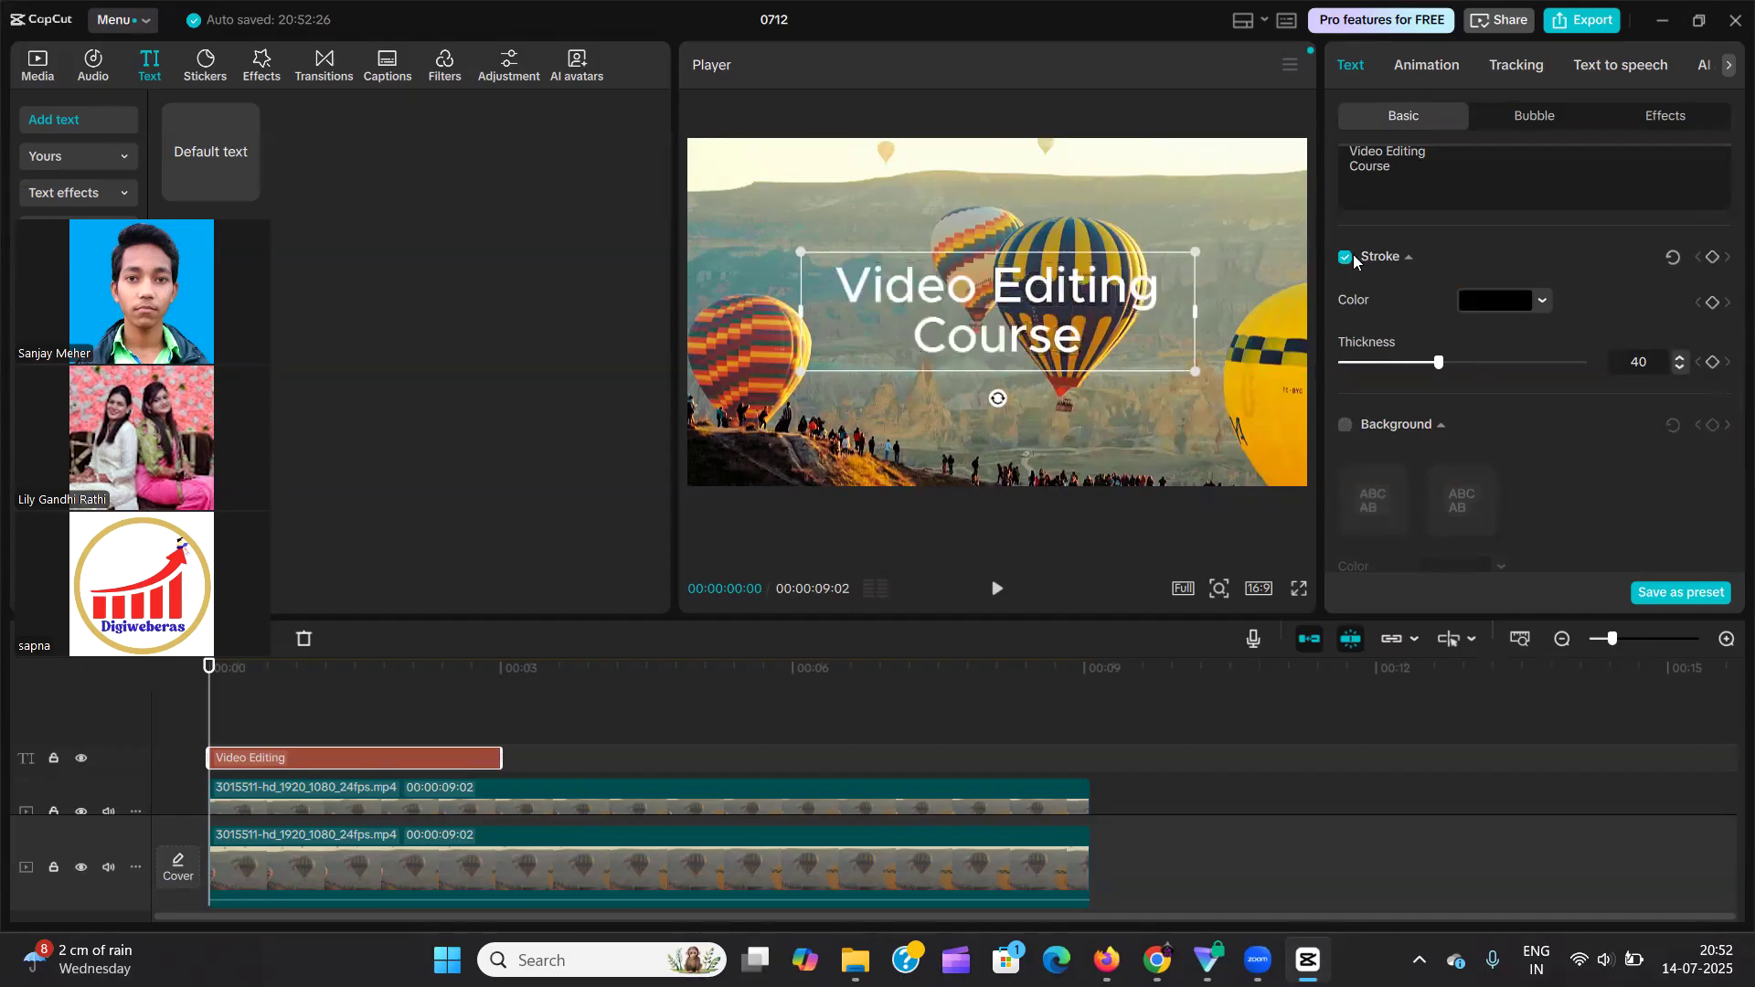
{"action": "left_click", "coordinate": [1409, 257]}
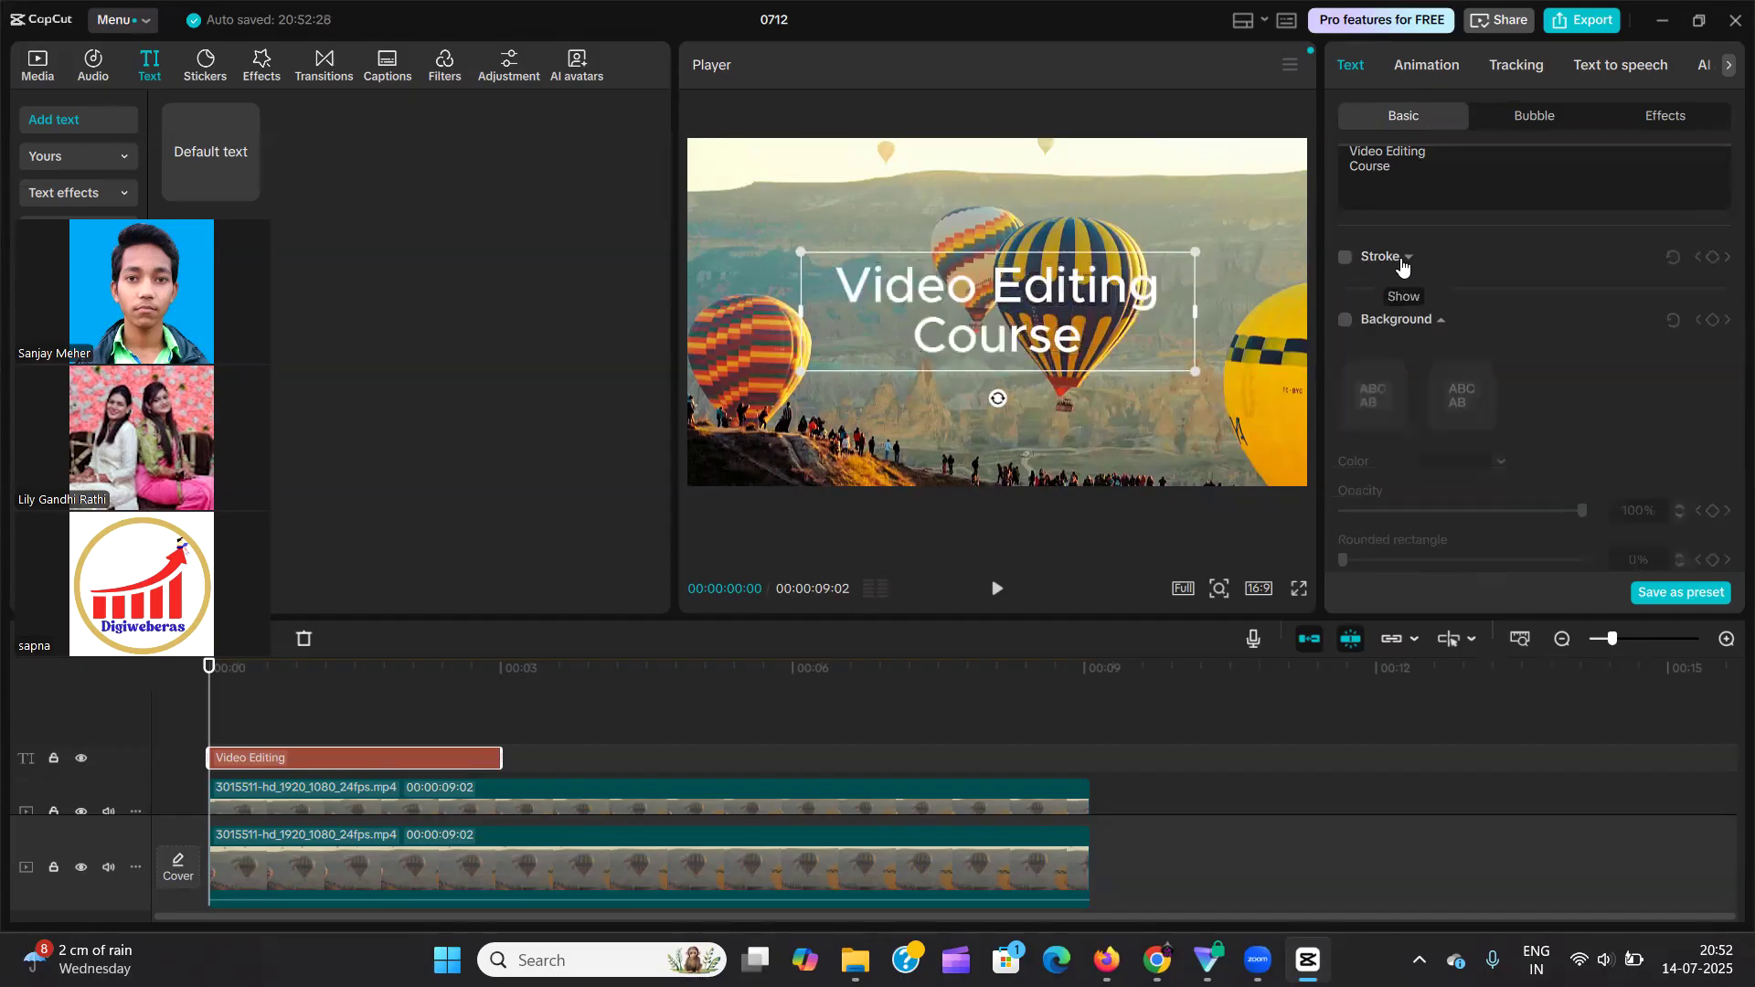
Turn on the text's background, compare the single-block and per-line styles, and choose the per-line style.
{"action": "left_click", "coordinate": [1345, 320]}
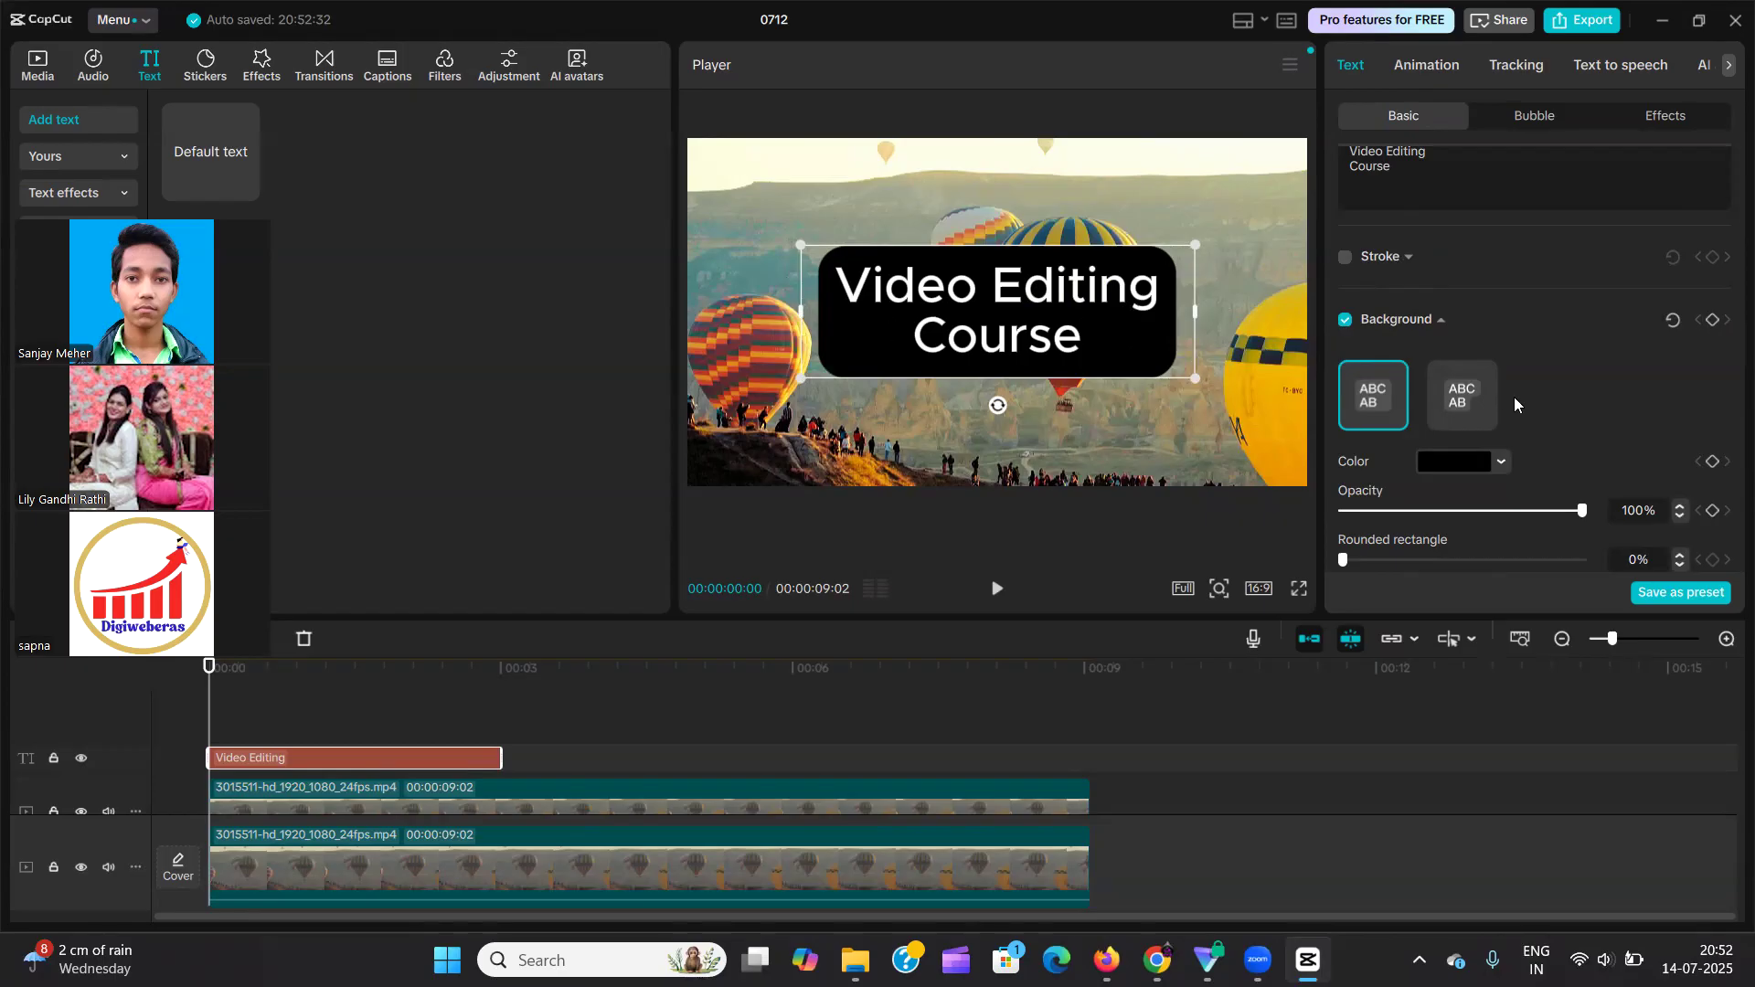
{"action": "left_click", "coordinate": [1481, 395]}
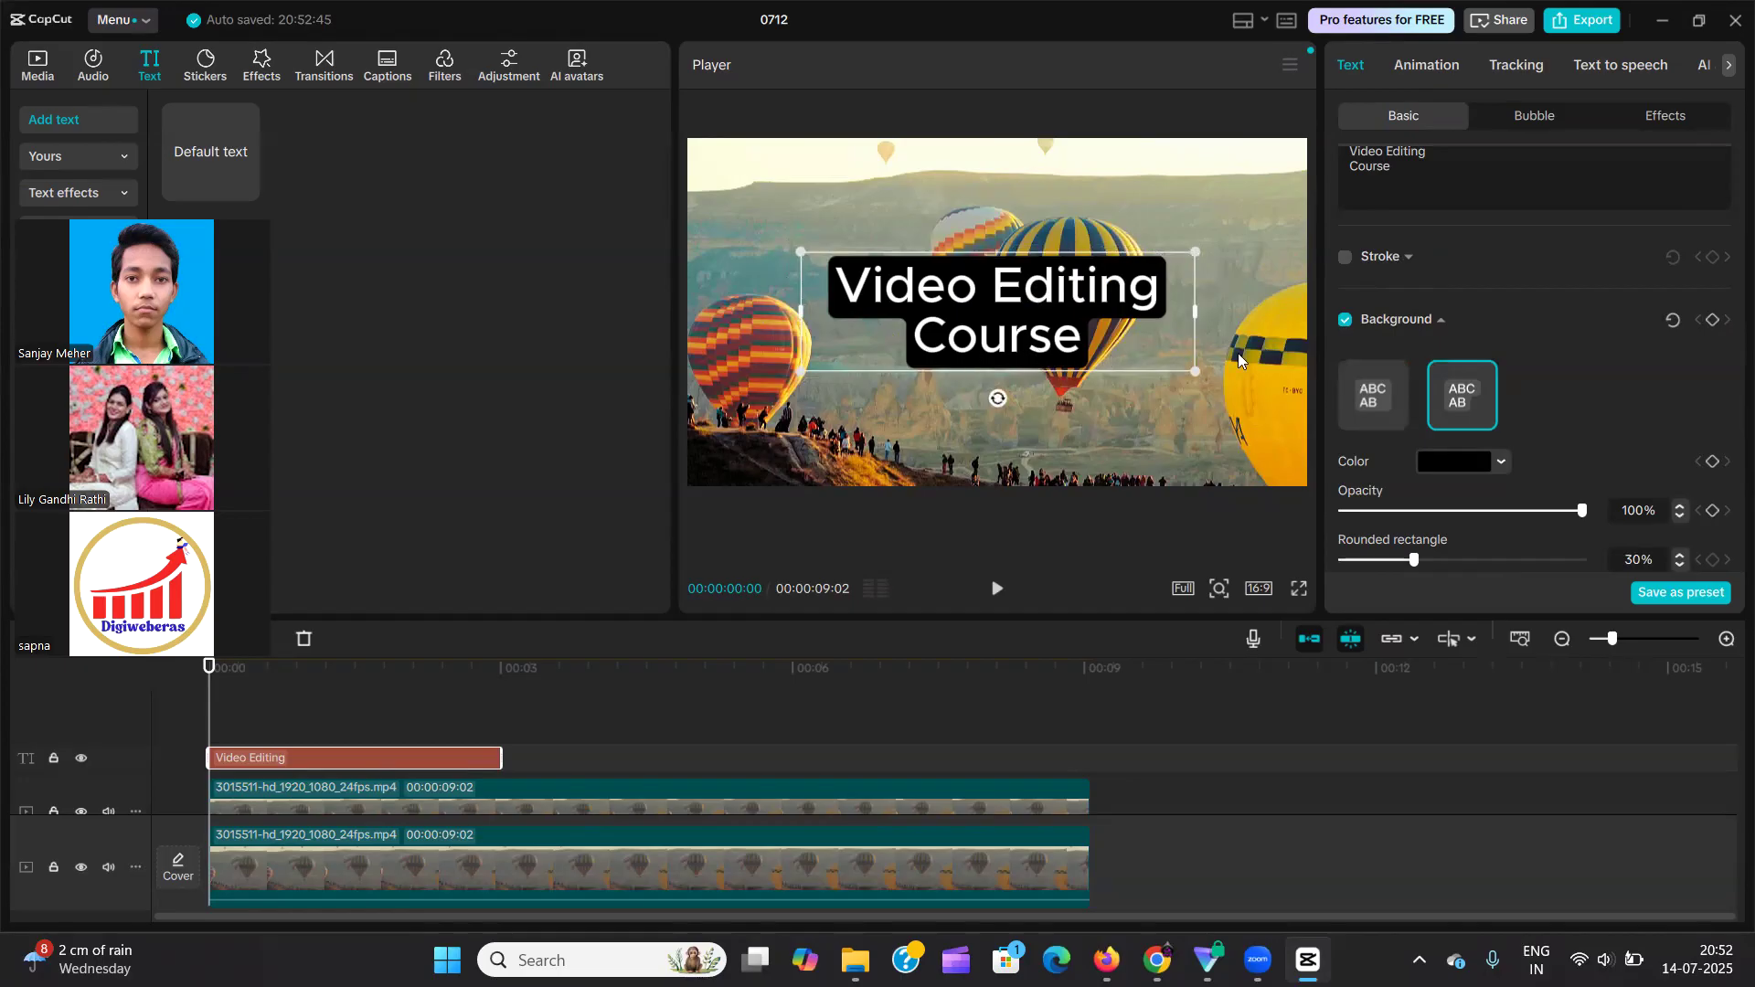
{"action": "left_click", "coordinate": [1399, 408]}
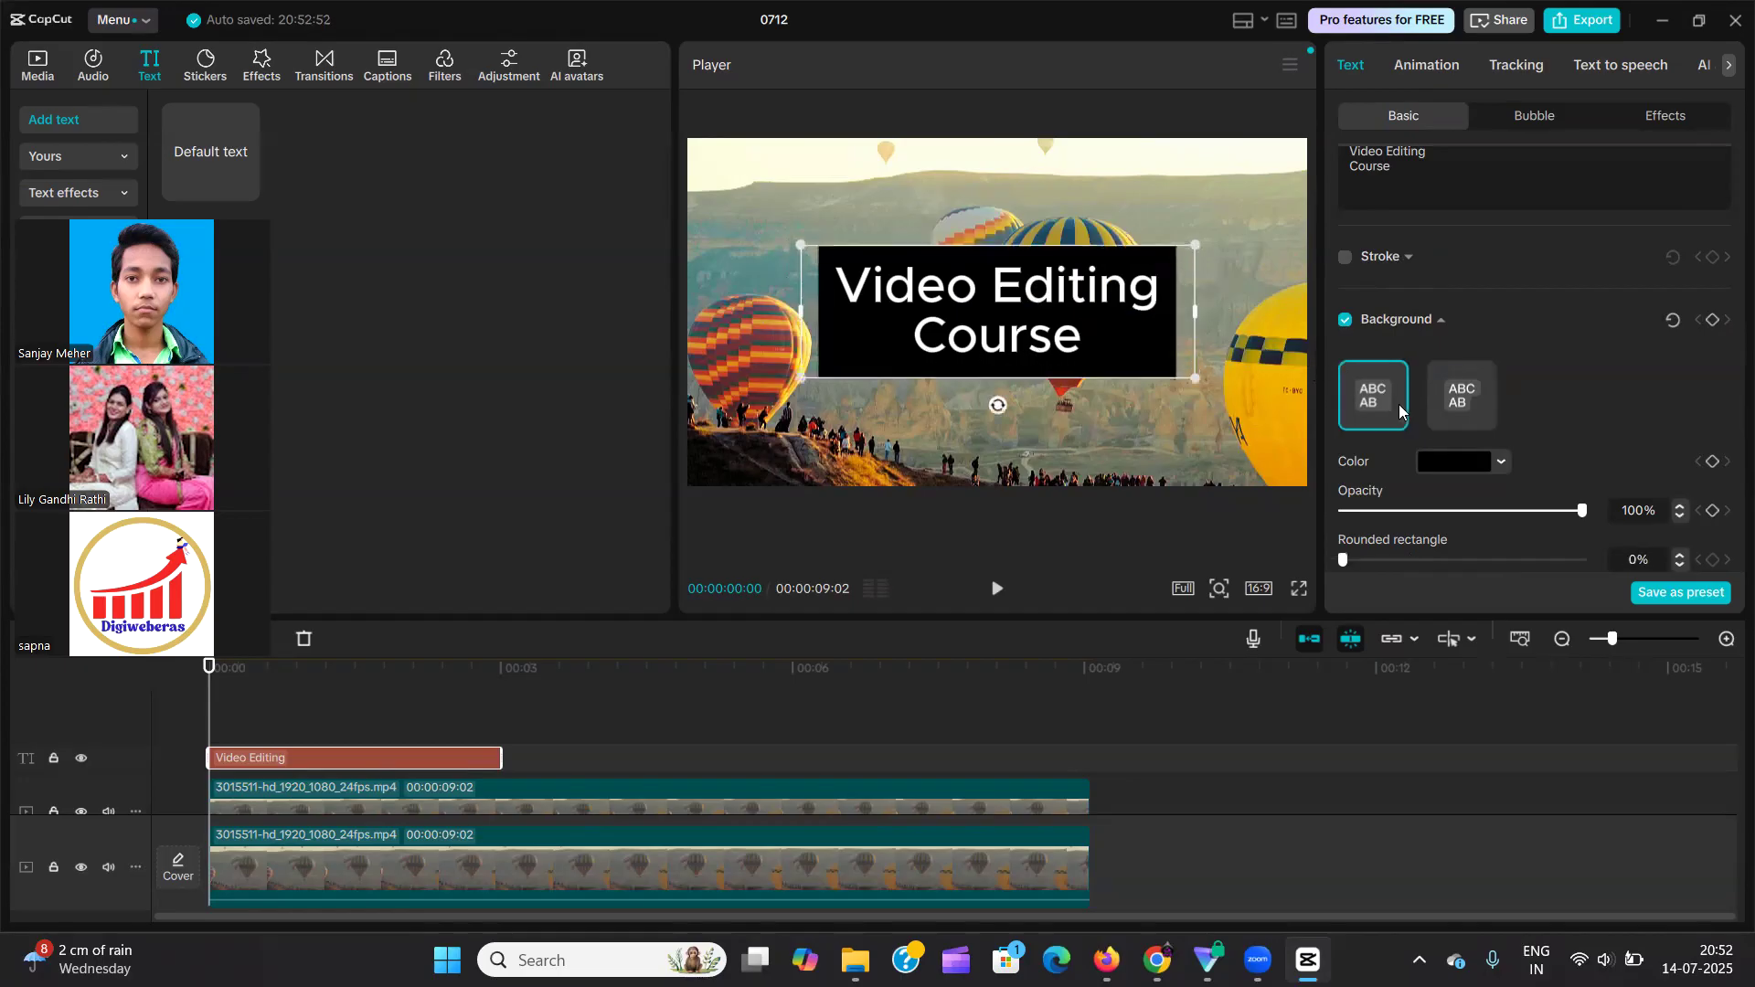
{"action": "left_click", "coordinate": [1446, 404]}
{"action": "scroll", "coordinate": [1521, 417], "scroll_direction": "down", "scroll_amount": 2}
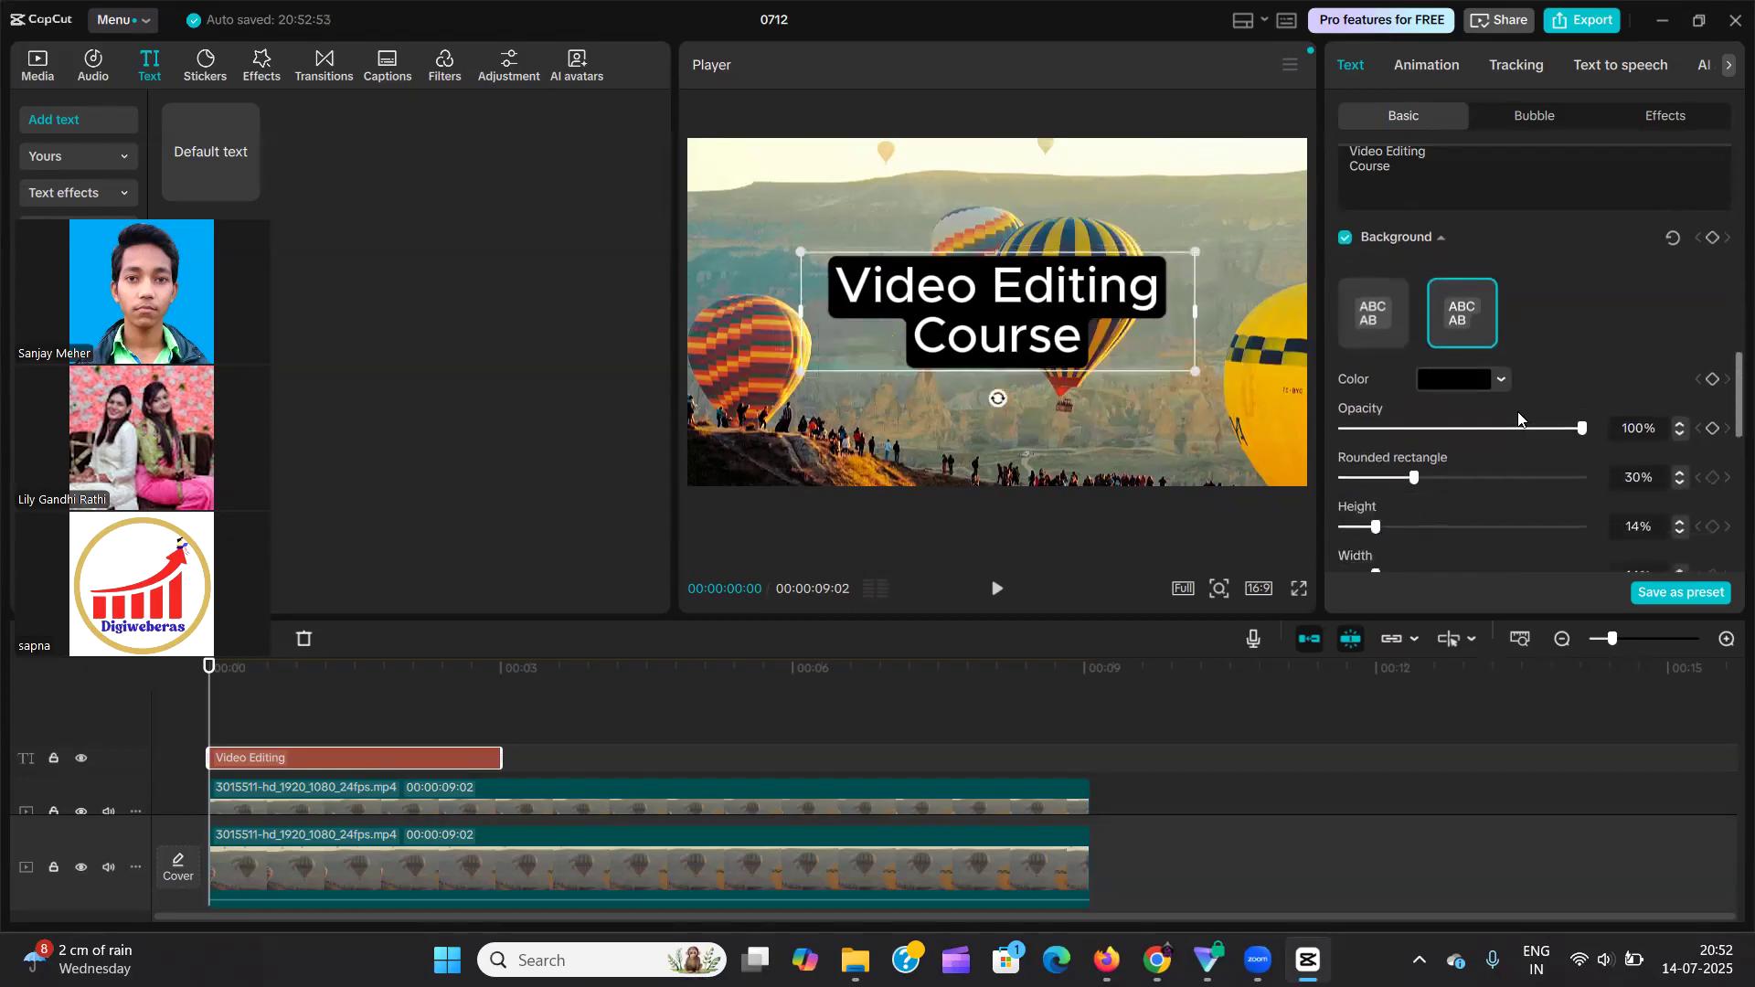
Change the text background's color to red and try 30% opacity before returning it to 100%.
{"action": "left_click", "coordinate": [1500, 382]}
{"action": "left_click_drag", "start_coordinate": [1577, 446], "coordinate": [1413, 432]}
{"action": "left_click", "coordinate": [1635, 331]}
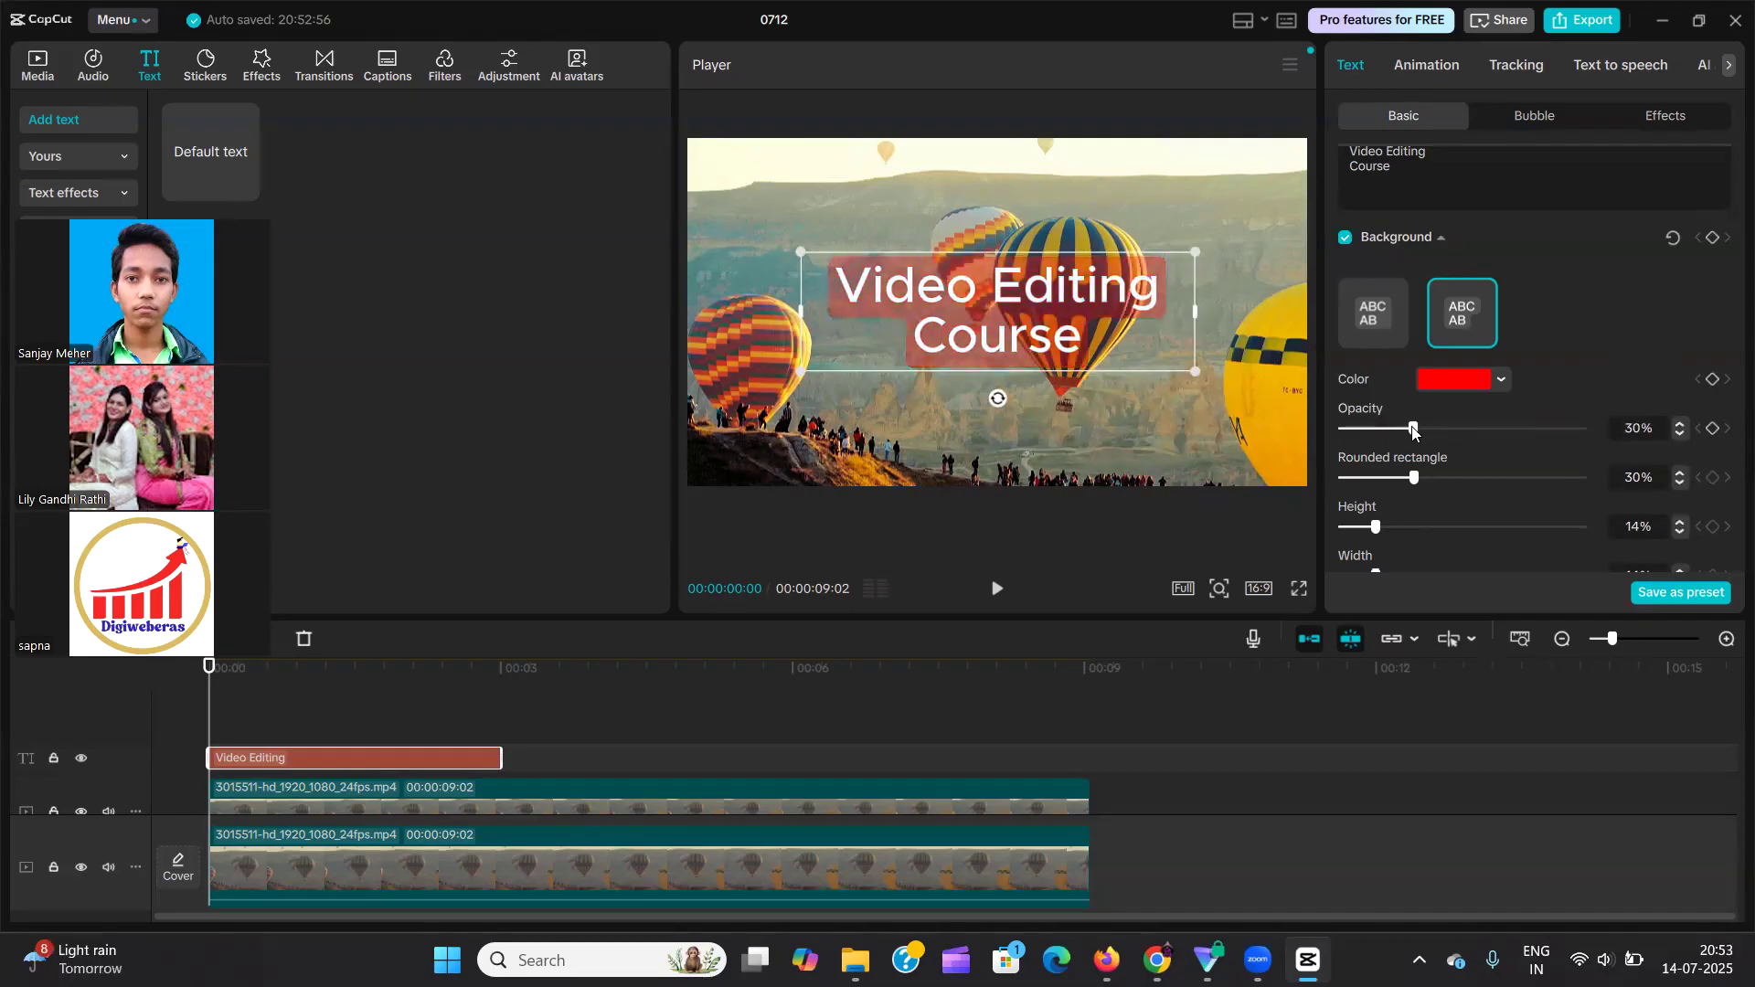
{"action": "left_click_drag", "start_coordinate": [1426, 428], "coordinate": [1586, 428]}
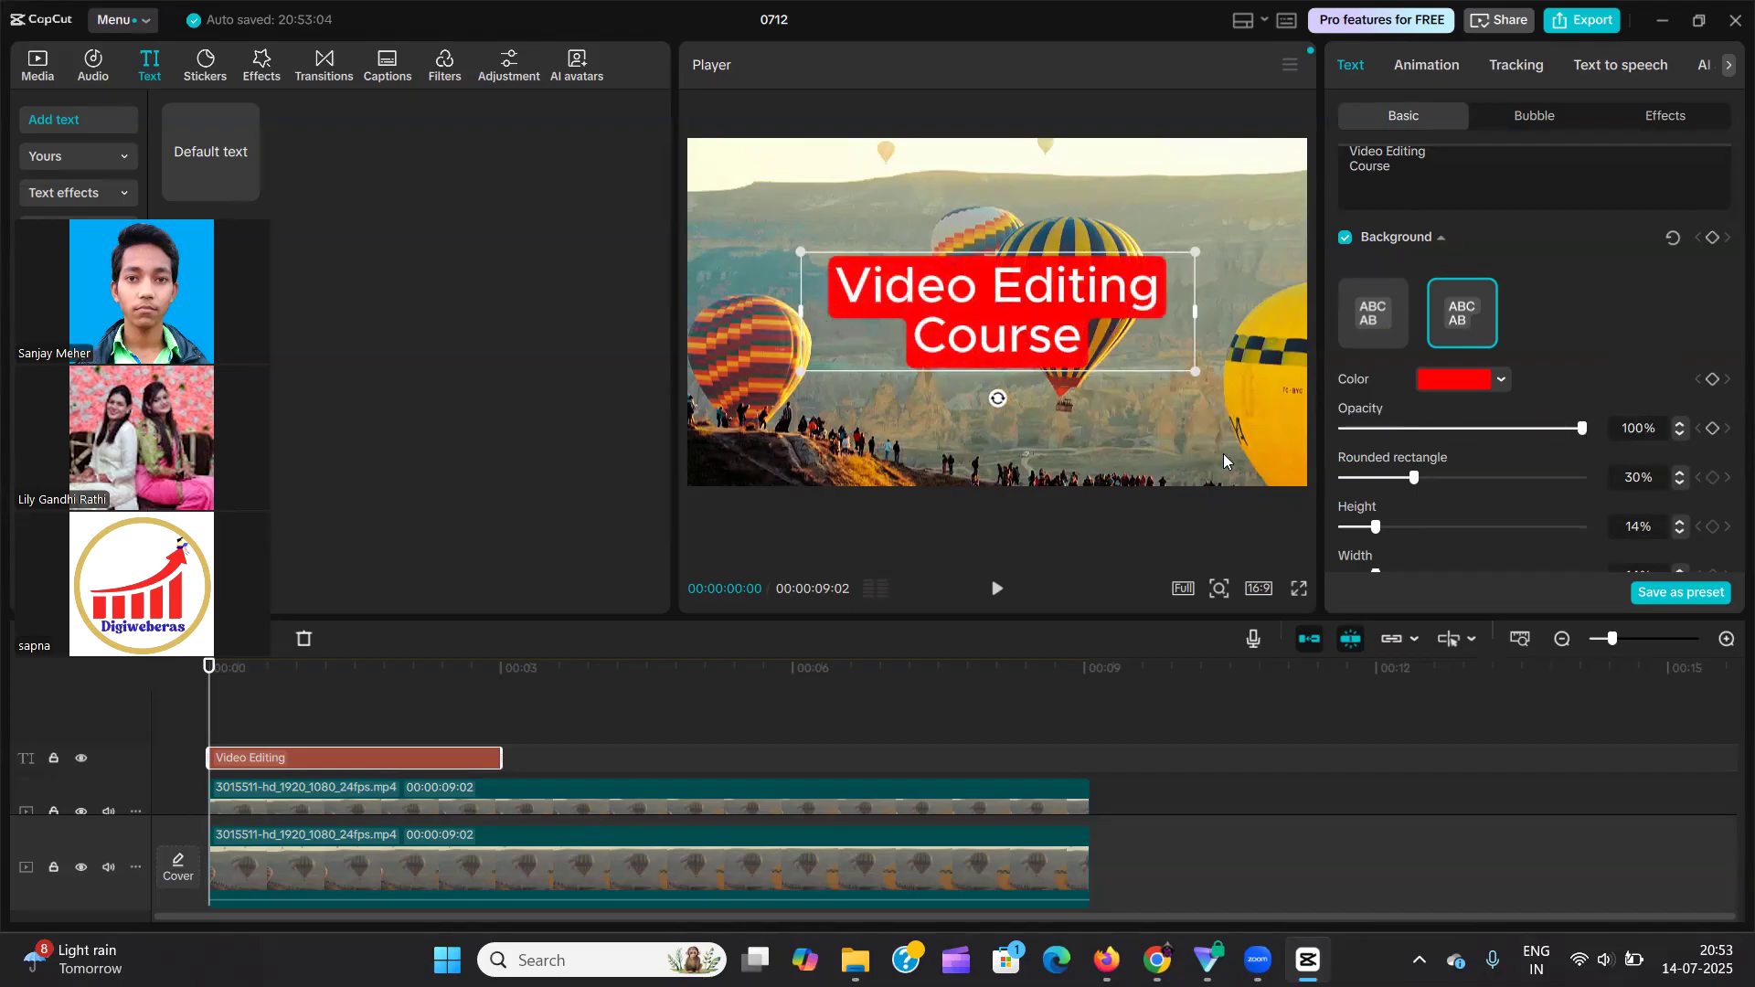
Try varying the background's rounding, height, width and offsets, returning rounding to 30%, height and width to 14%.
{"action": "mouse_move", "coordinate": [1414, 477]}
{"action": "left_mouse_down"}
{"action": "mouse_move", "coordinate": [1306, 486]}
{"action": "mouse_move", "coordinate": [1499, 481]}
{"action": "mouse_move", "coordinate": [1623, 501]}
{"action": "mouse_move", "coordinate": [1415, 494]}
{"action": "left_mouse_up"}
{"action": "scroll", "coordinate": [1457, 502], "scroll_direction": "down", "scroll_amount": 2}
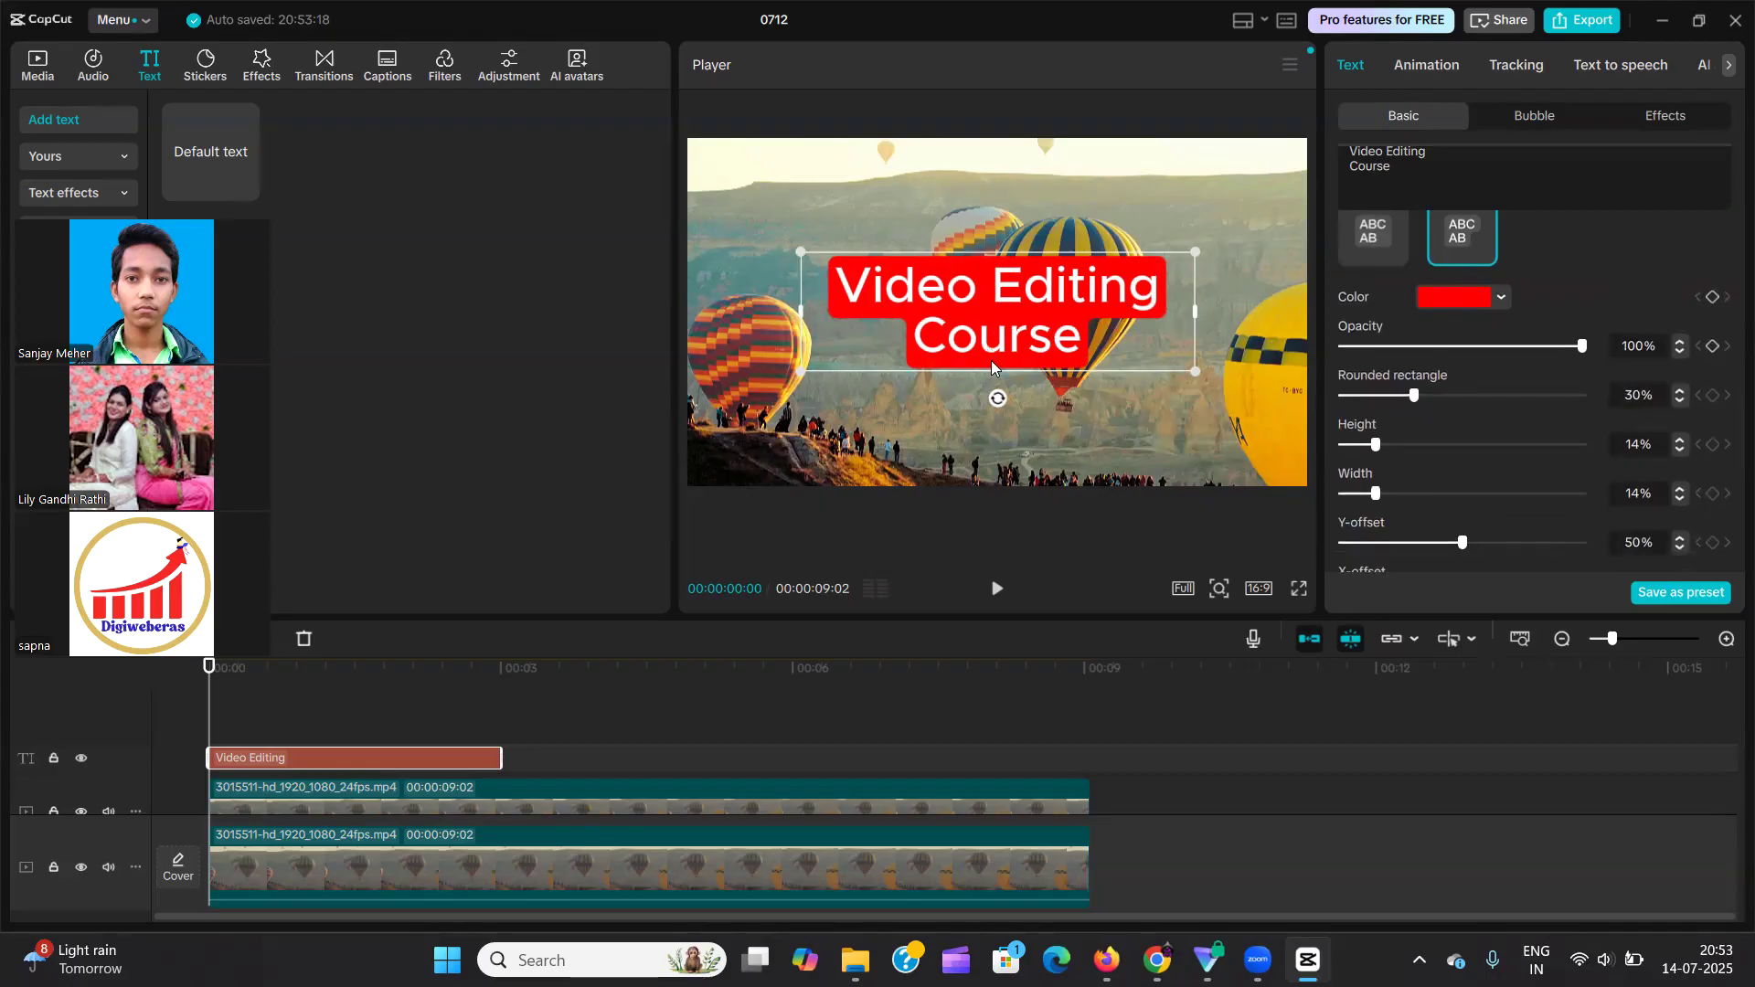
{"action": "left_click_drag", "start_coordinate": [1375, 445], "coordinate": [1249, 475]}
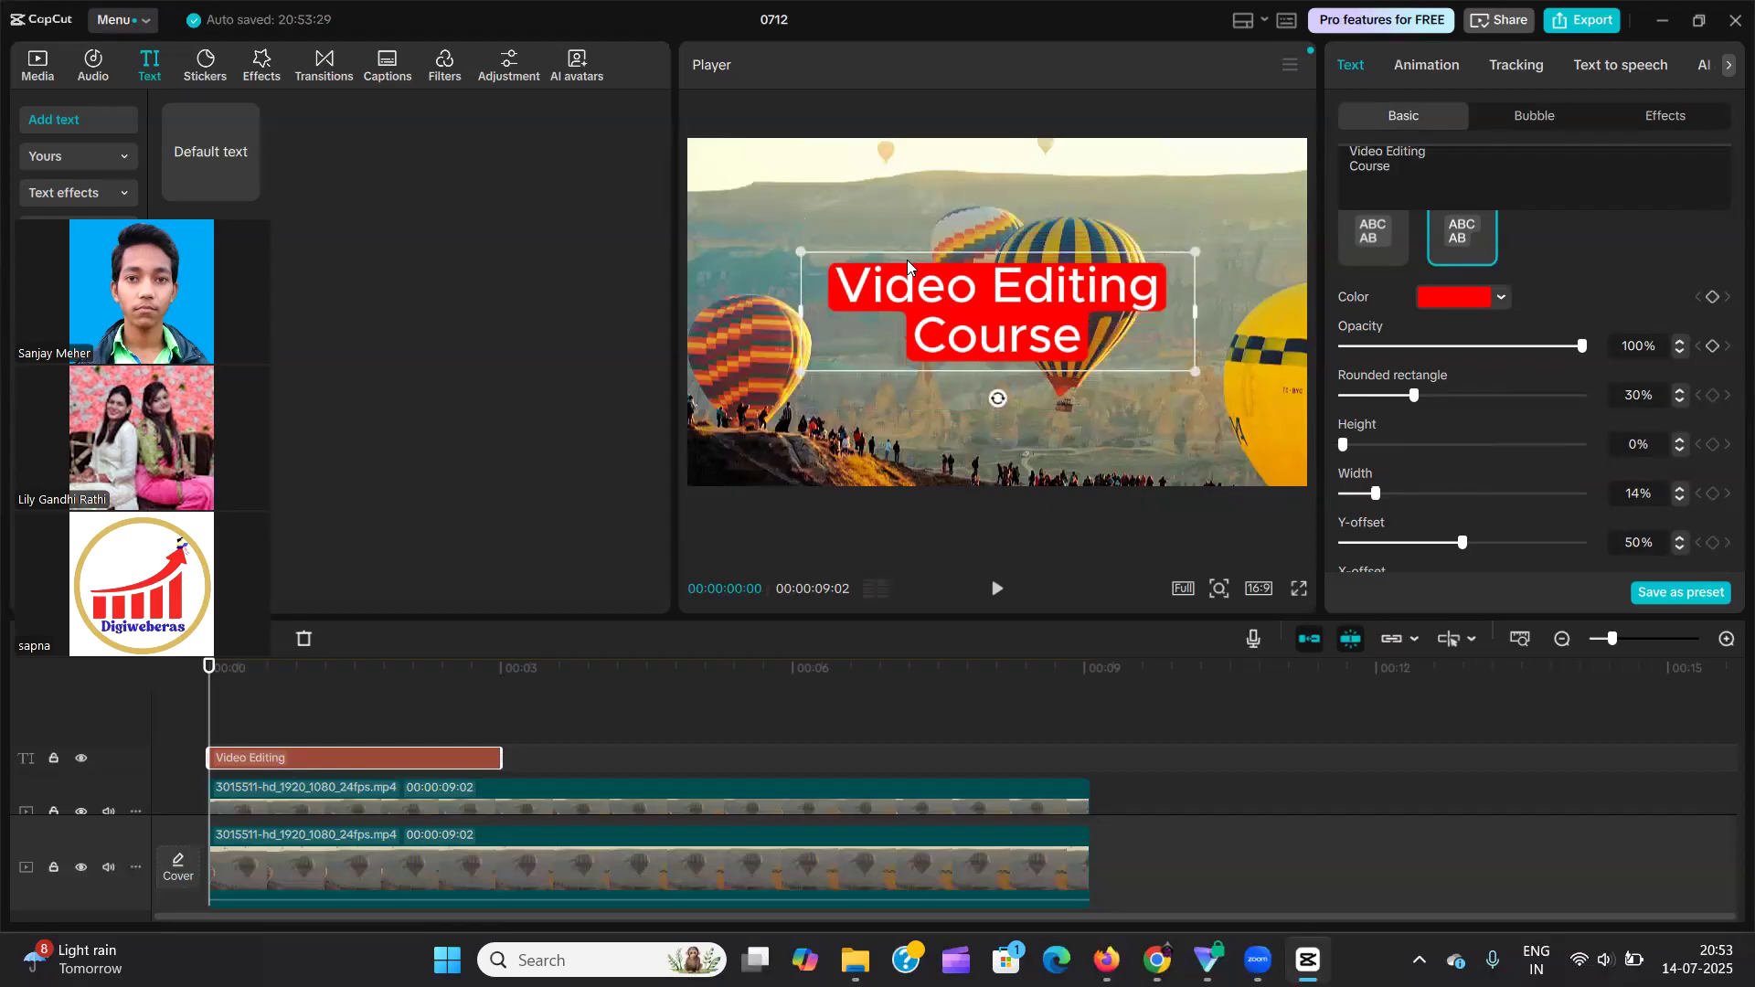
{"action": "left_click_drag", "start_coordinate": [1343, 445], "coordinate": [1379, 448]}
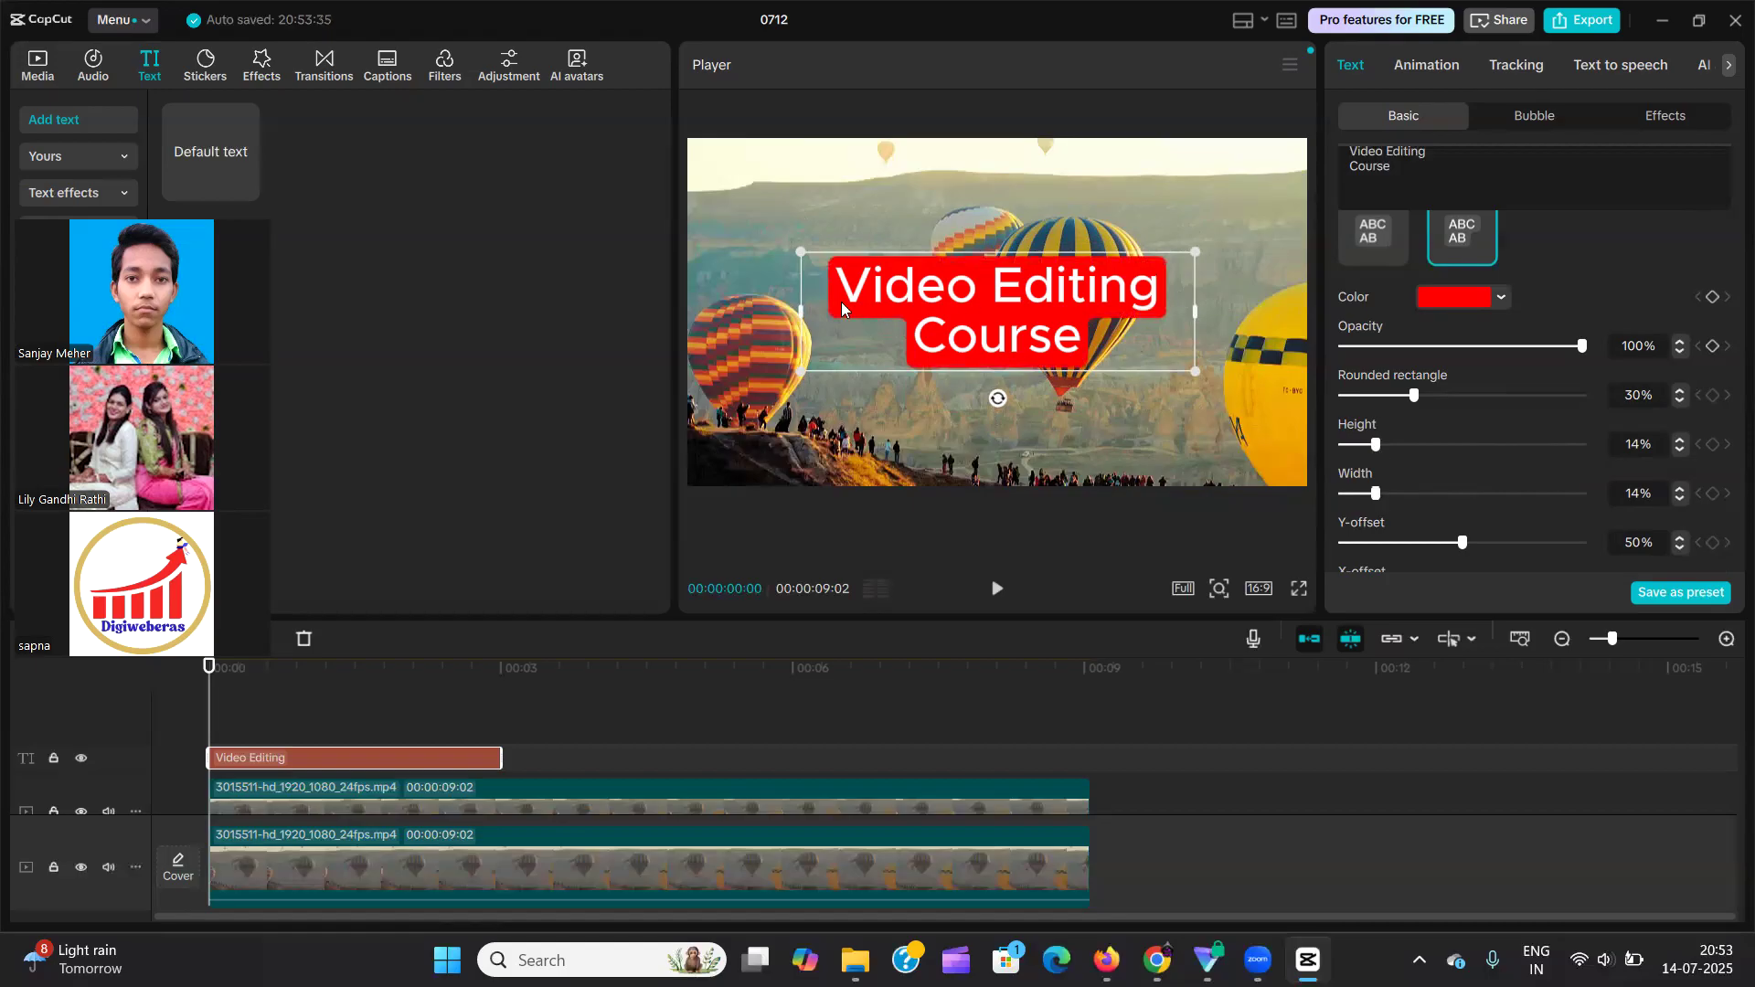
{"action": "mouse_move", "coordinate": [1376, 493]}
{"action": "left_mouse_down"}
{"action": "mouse_move", "coordinate": [1586, 493]}
{"action": "mouse_move", "coordinate": [1319, 493]}
{"action": "mouse_move", "coordinate": [1374, 495]}
{"action": "left_mouse_up"}
{"action": "scroll", "coordinate": [1471, 477], "scroll_direction": "down", "scroll_amount": 1}
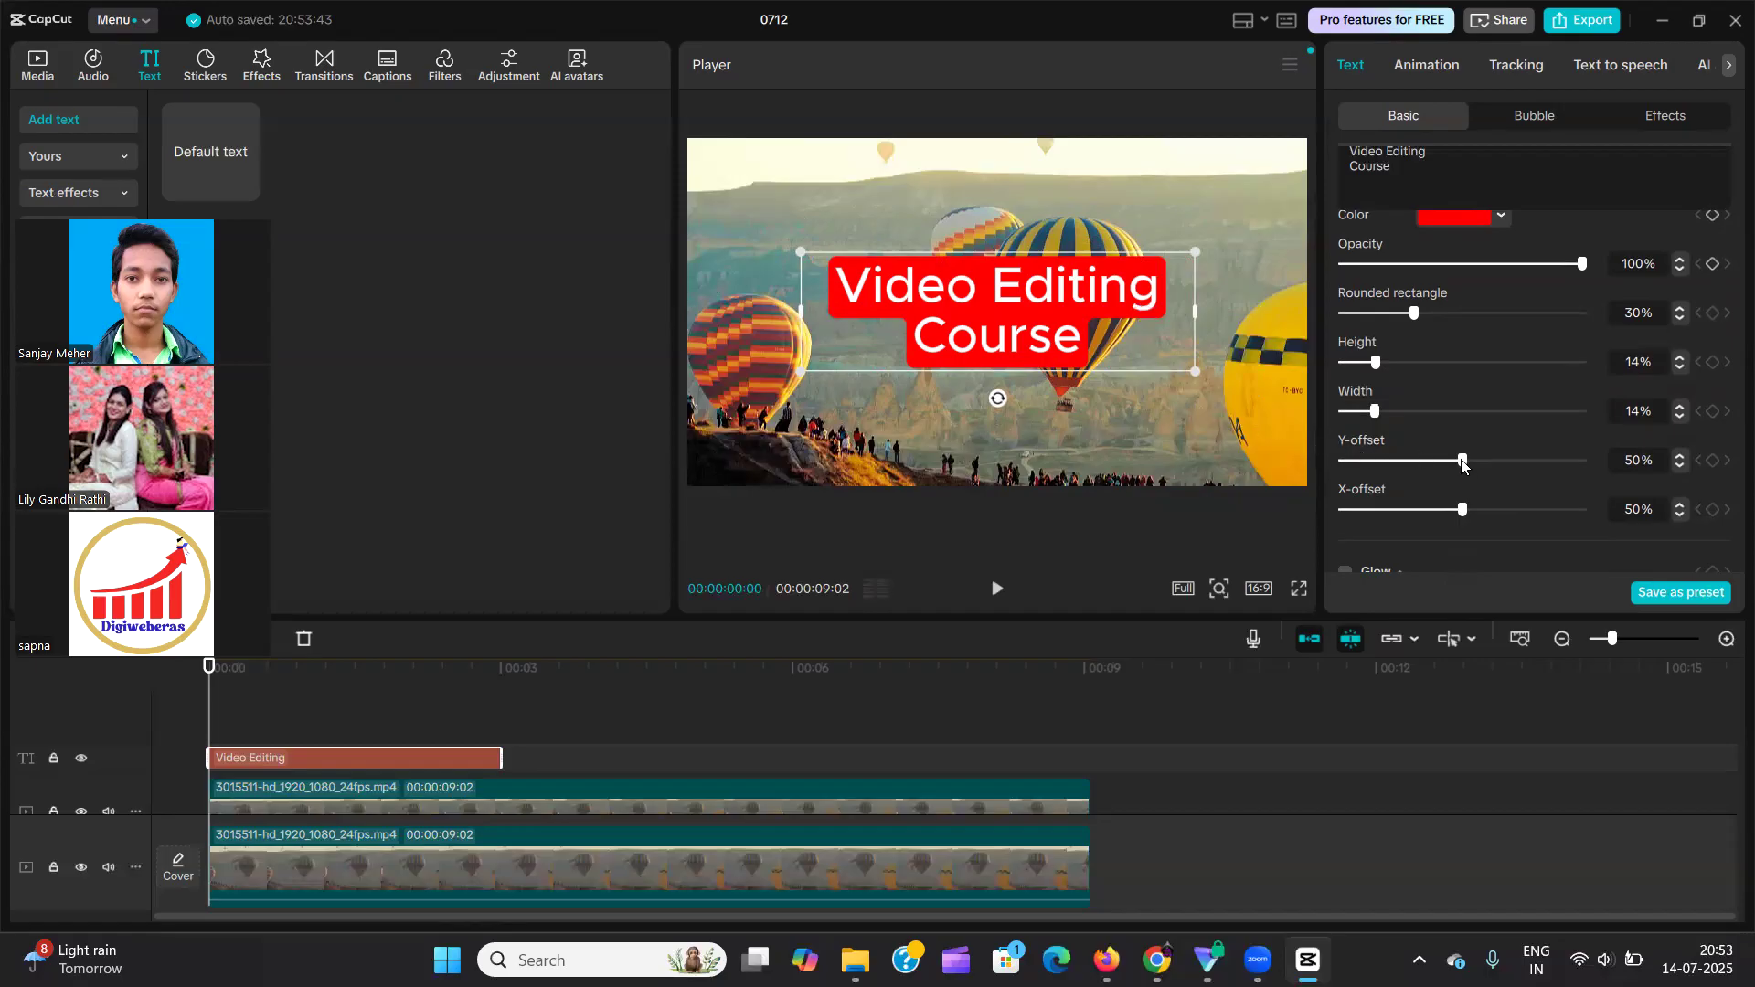
{"action": "left_click_drag", "start_coordinate": [1469, 460], "coordinate": [1461, 517]}
Turn off the text's background and collapse its options.
{"action": "scroll", "coordinate": [1407, 477], "scroll_direction": "up", "scroll_amount": 3}
{"action": "scroll", "coordinate": [1408, 477], "scroll_direction": "up", "scroll_amount": 1}
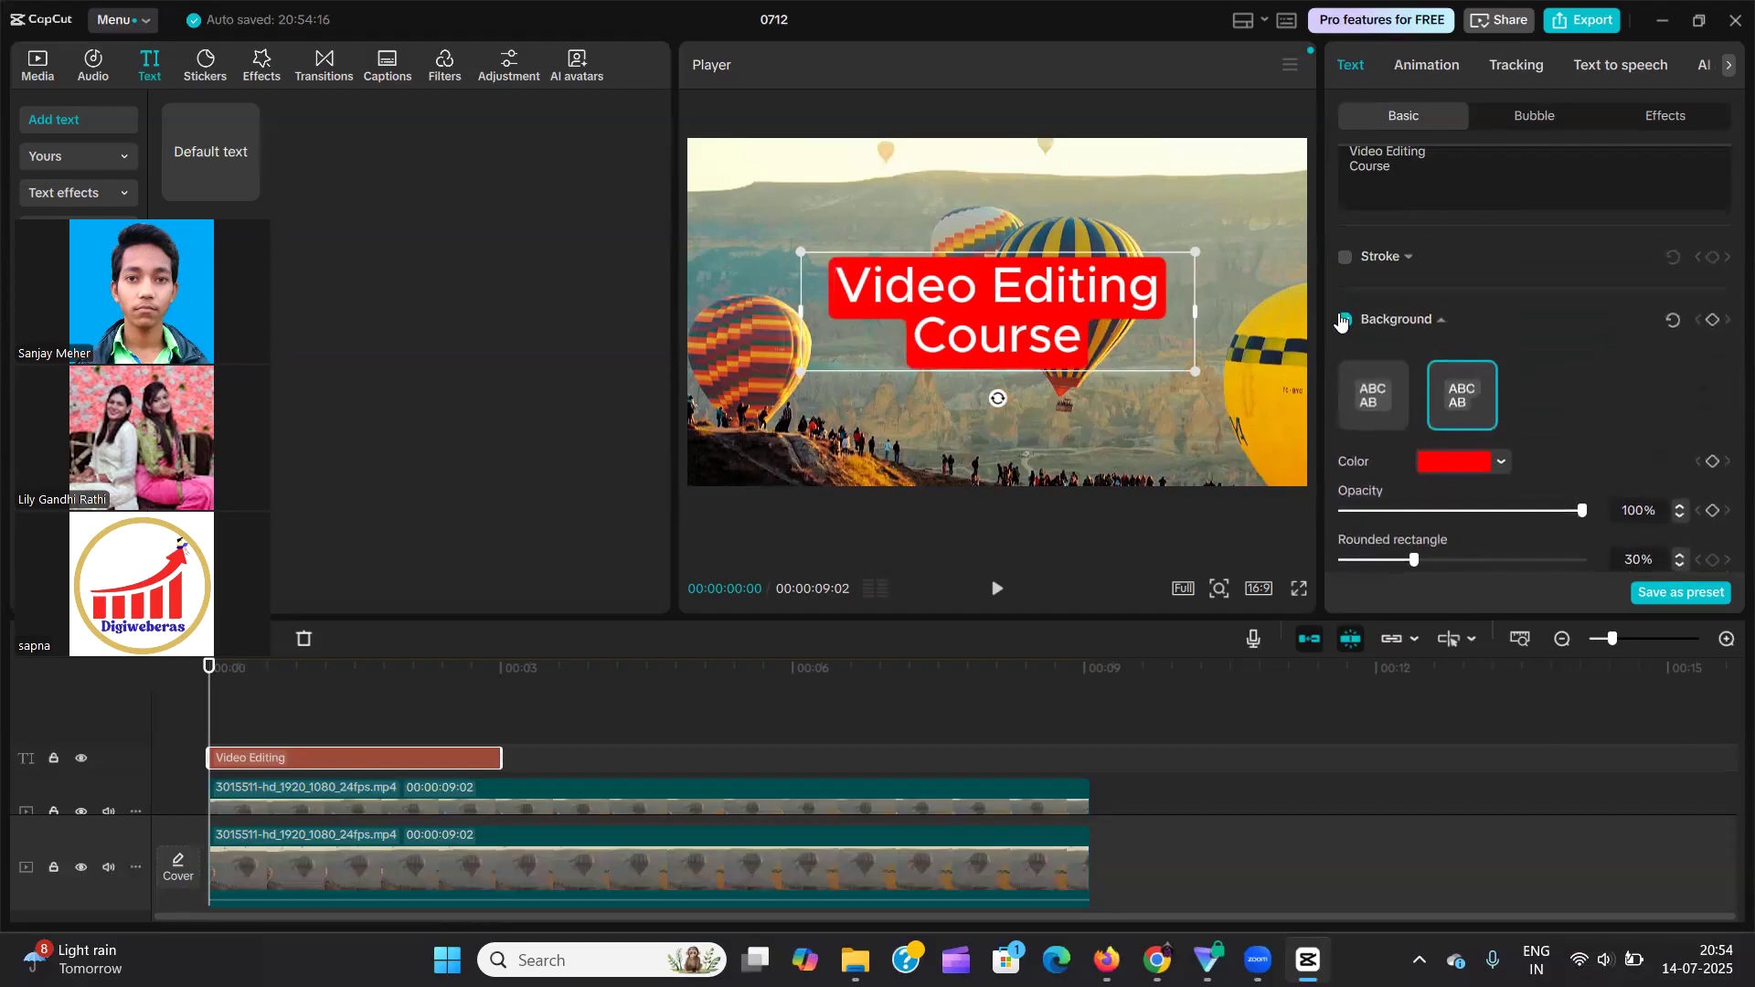
{"action": "left_click", "coordinate": [1345, 319]}
{"action": "left_click", "coordinate": [1440, 324]}
Expand the preset text styles and look over the glowing presets.
{"action": "scroll", "coordinate": [1430, 406], "scroll_direction": "down", "scroll_amount": 2}
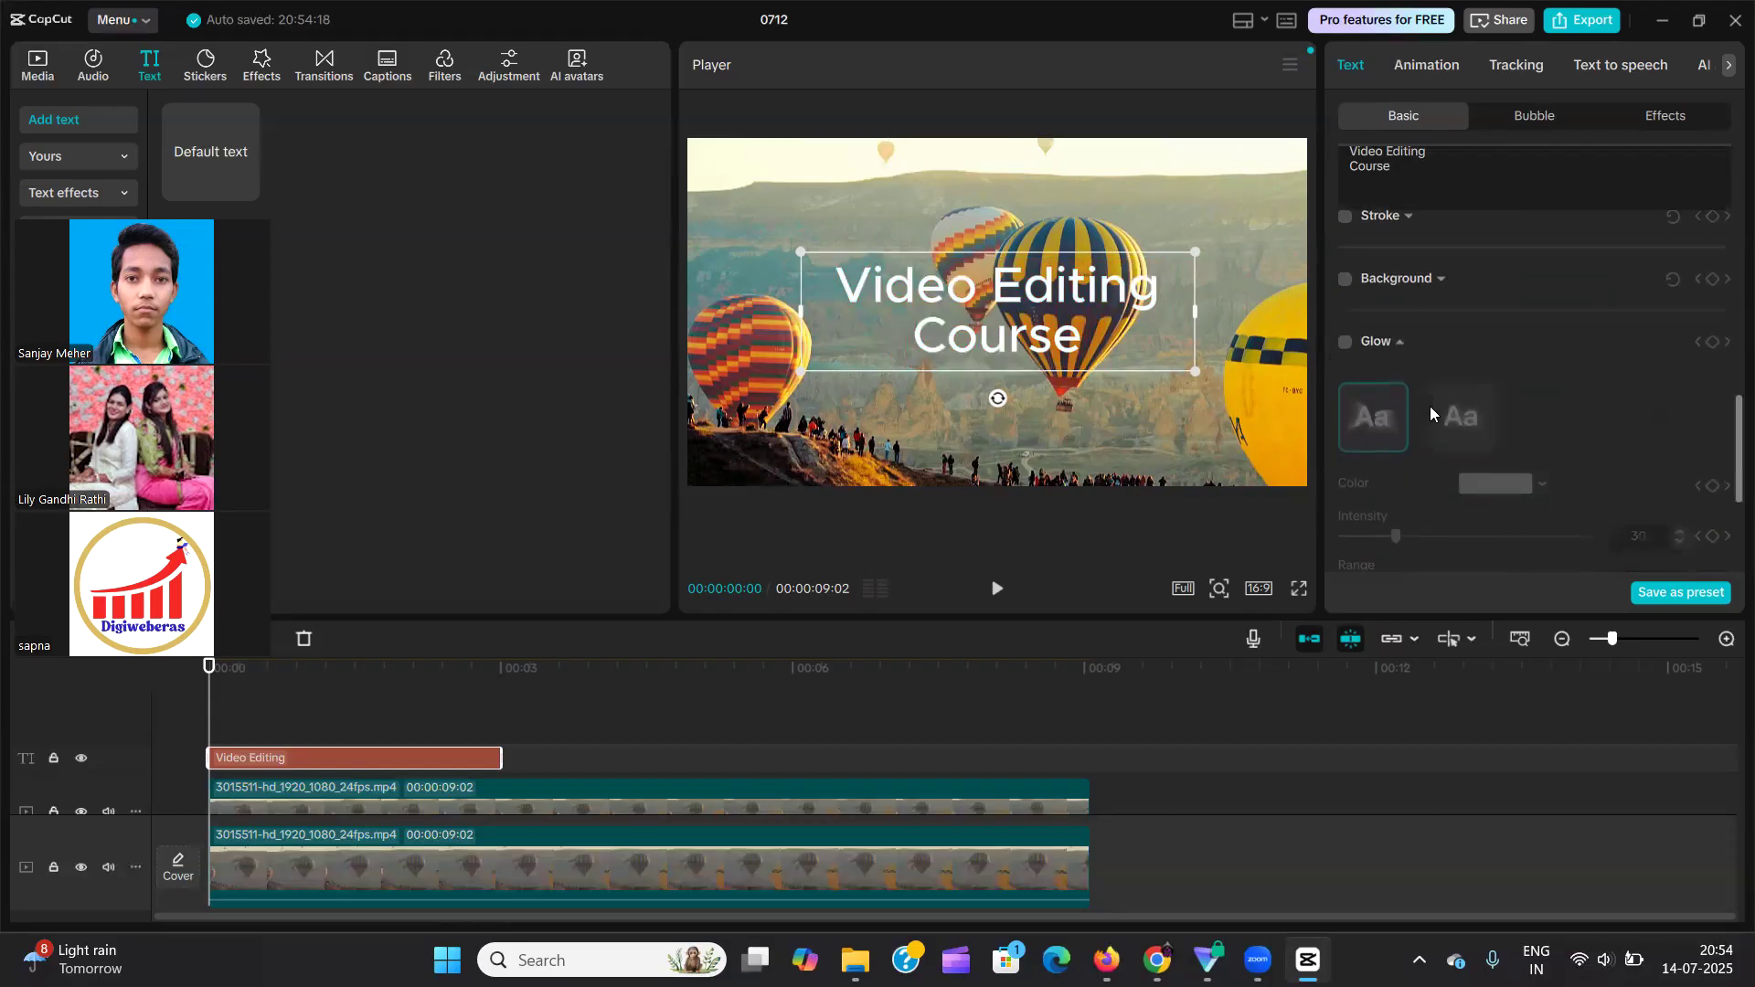
{"action": "scroll", "coordinate": [1432, 402], "scroll_direction": "up", "scroll_amount": 5}
{"action": "scroll", "coordinate": [1431, 402], "scroll_direction": "down", "scroll_amount": 4}
{"action": "scroll", "coordinate": [1501, 288], "scroll_direction": "up", "scroll_amount": 4}
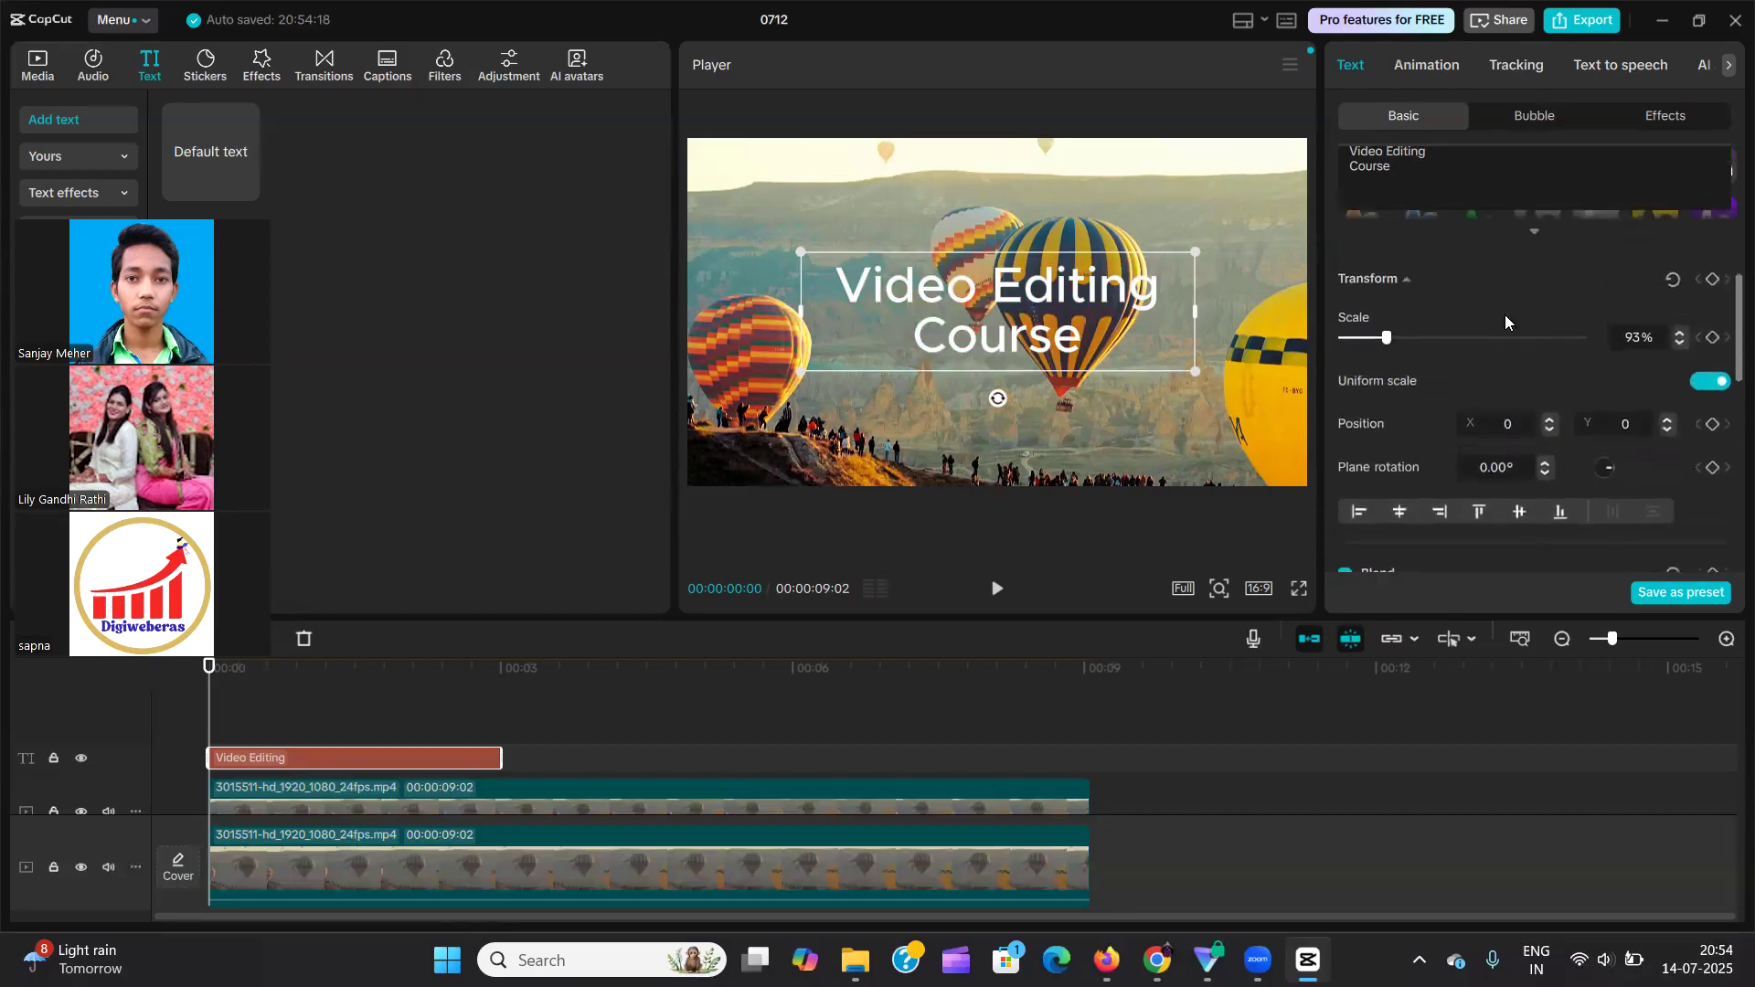
{"action": "left_click", "coordinate": [1533, 283]}
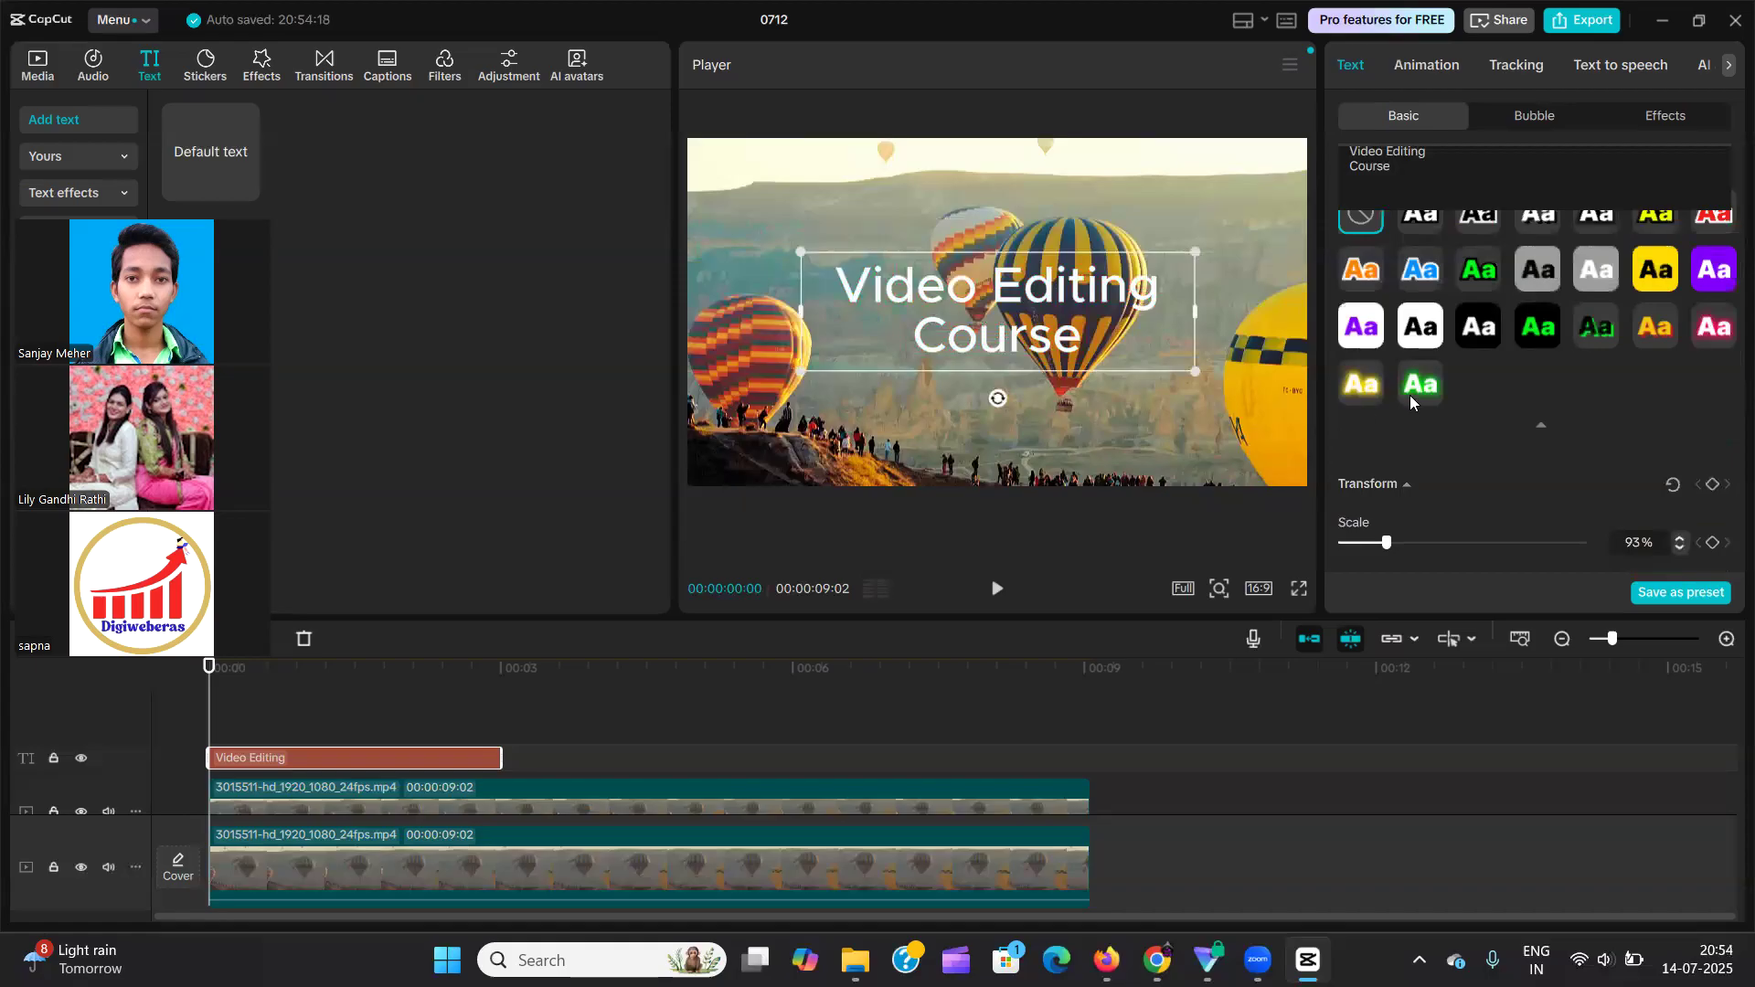
{"action": "scroll", "coordinate": [1462, 430], "scroll_direction": "down", "scroll_amount": 10}
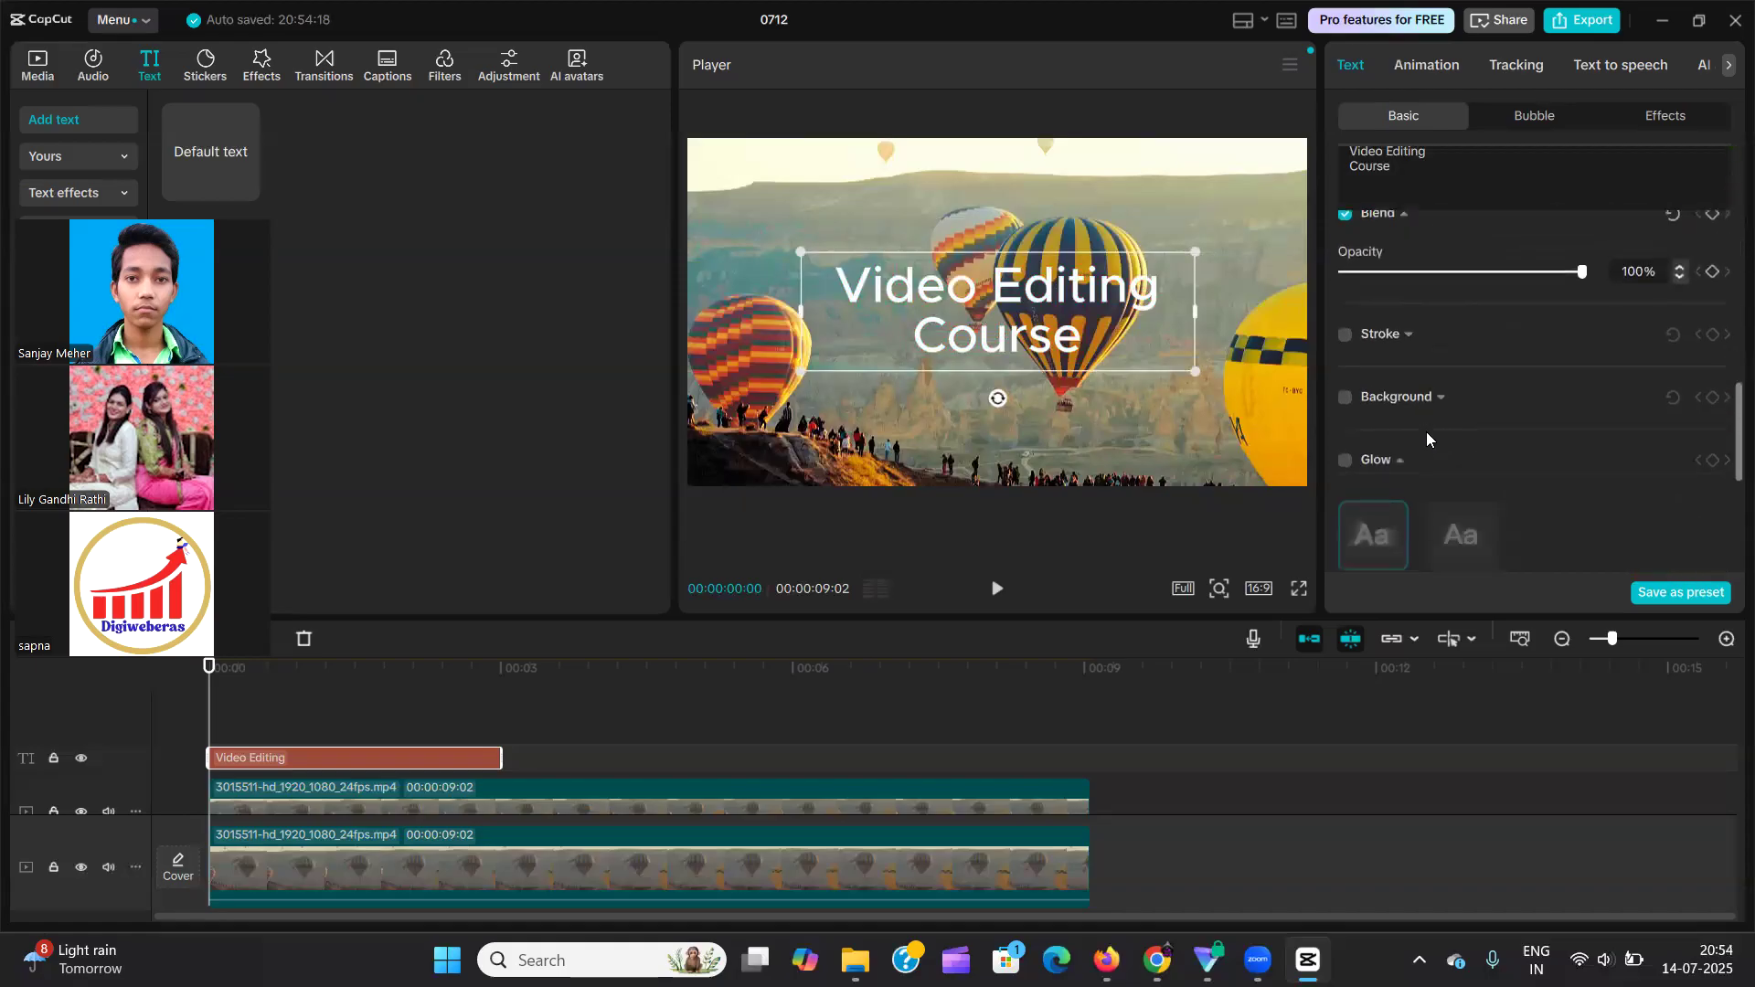
{"action": "scroll", "coordinate": [1427, 431], "scroll_direction": "up", "scroll_amount": 3}
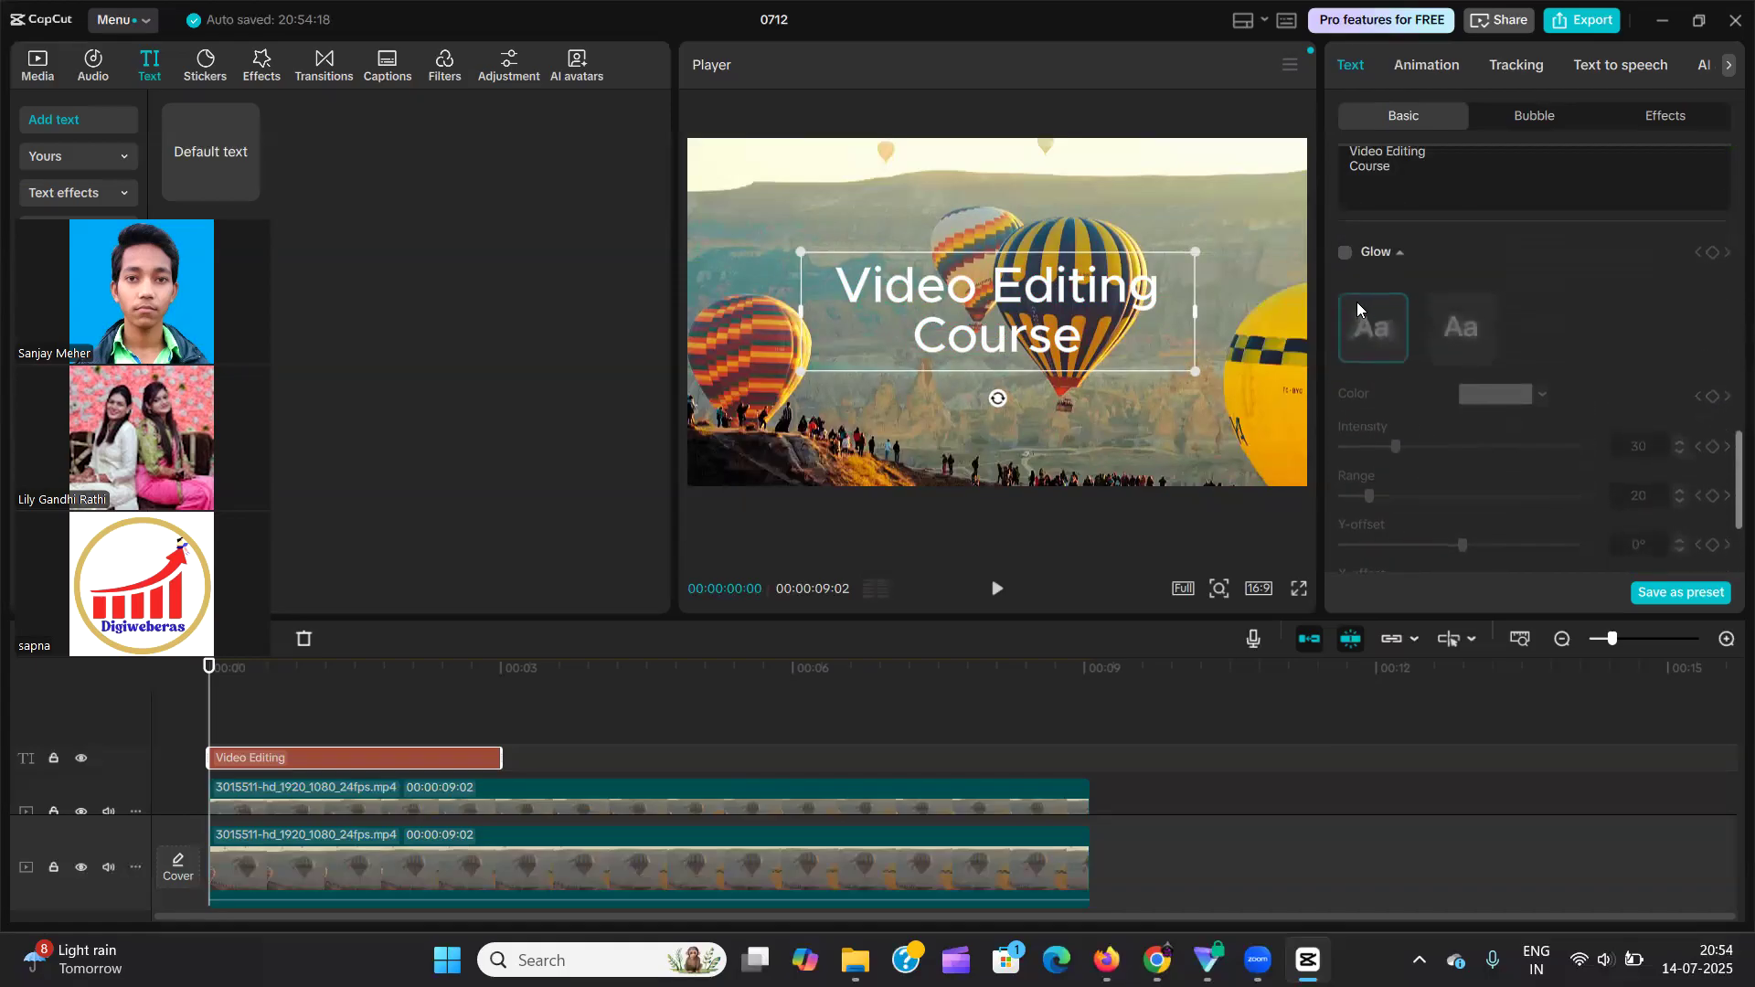
Turn on the text's glow, compare the two glow styles and return to the first, softer one.
{"action": "left_click", "coordinate": [1346, 253]}
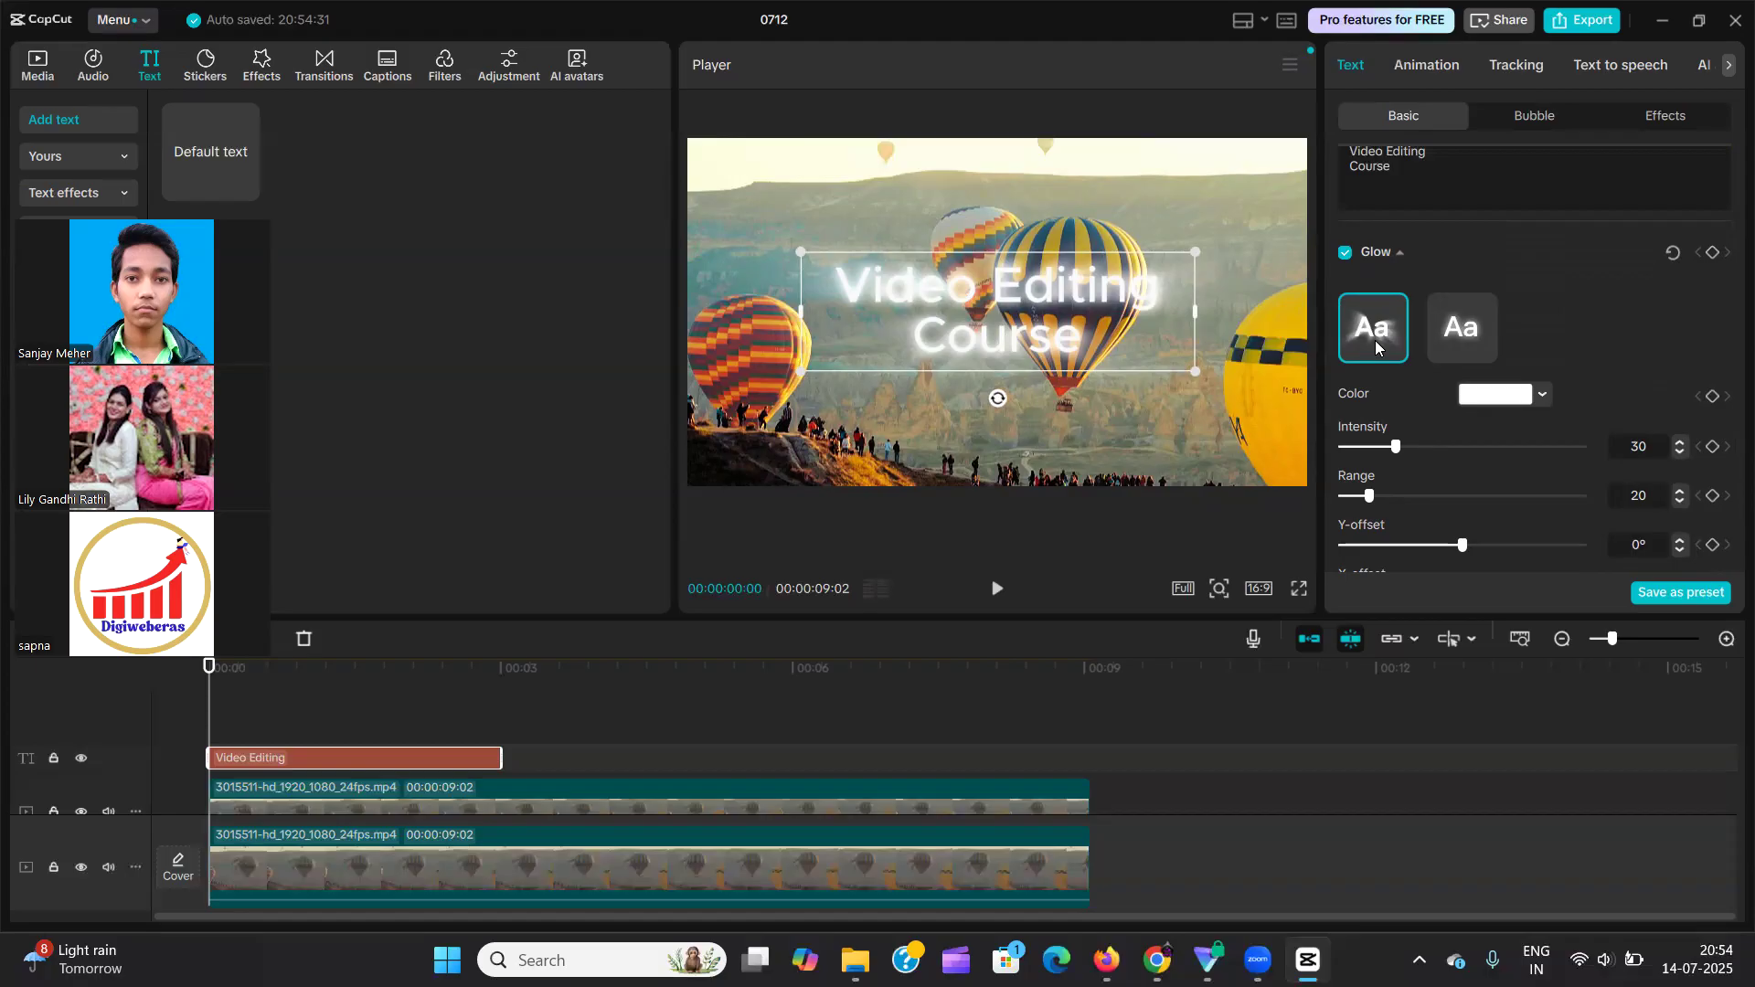
{"action": "left_click", "coordinate": [1462, 327]}
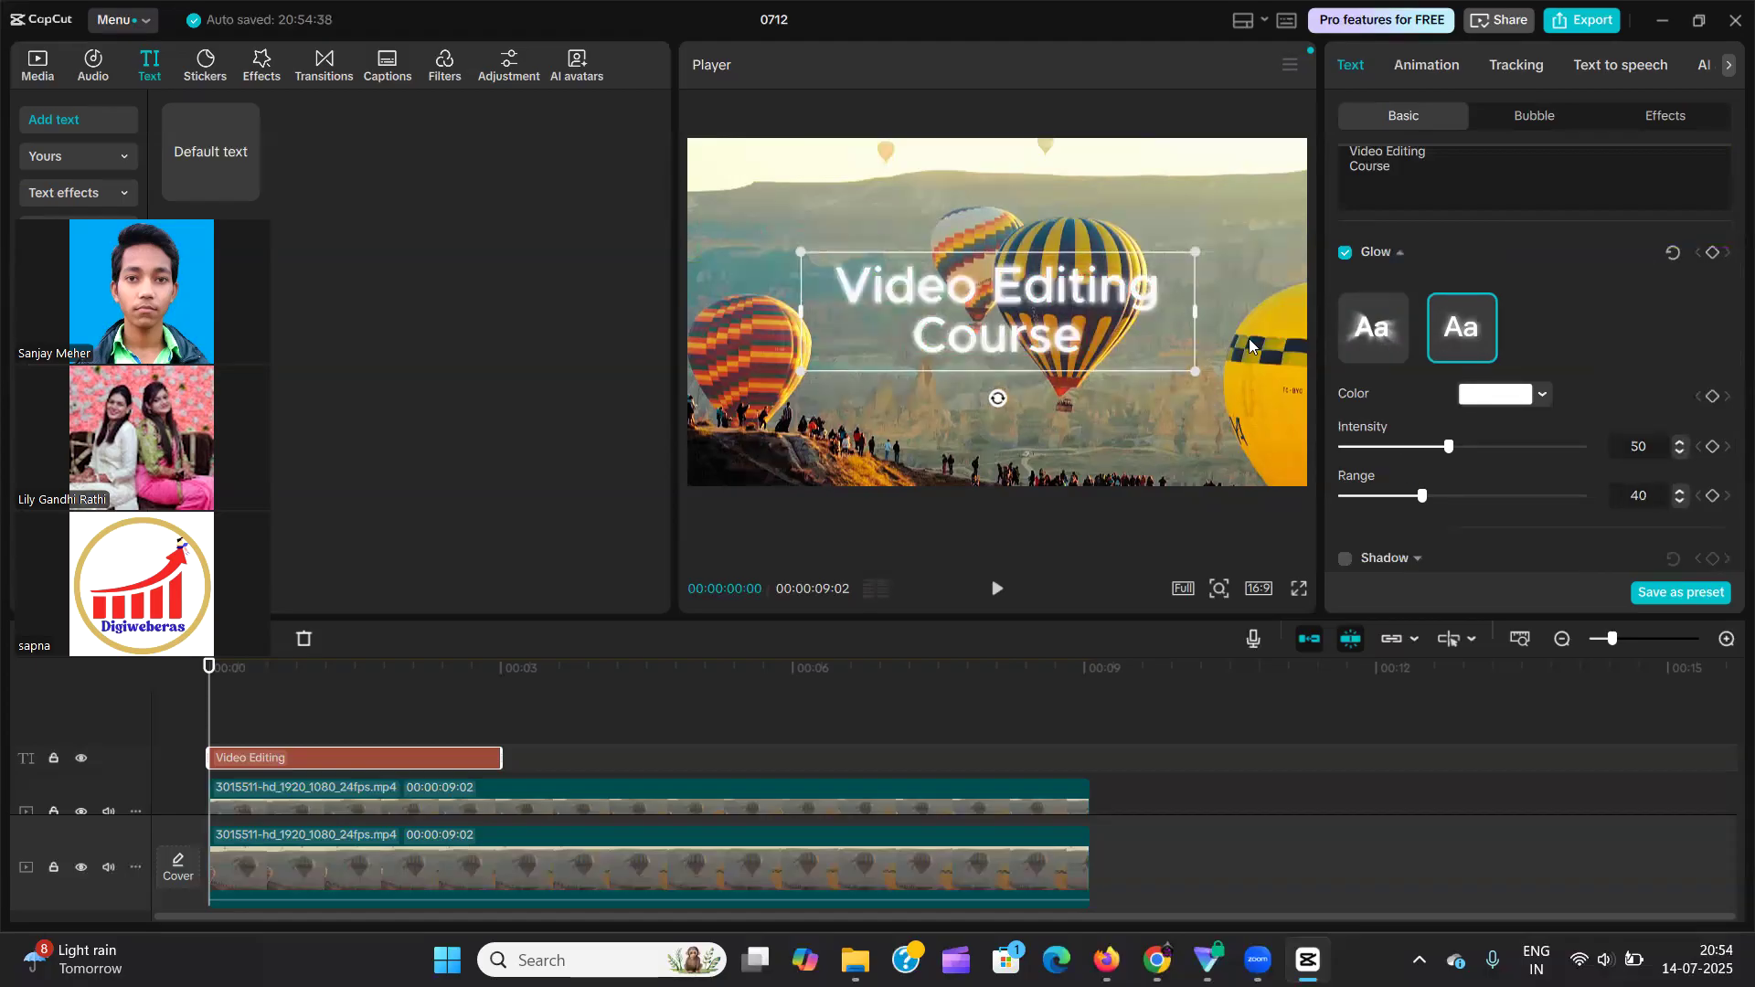
{"action": "left_click", "coordinate": [1360, 329]}
Try a green glow color, 38FF00, and set the text's glow to pinkish red FF0855.
{"action": "left_click", "coordinate": [1513, 400]}
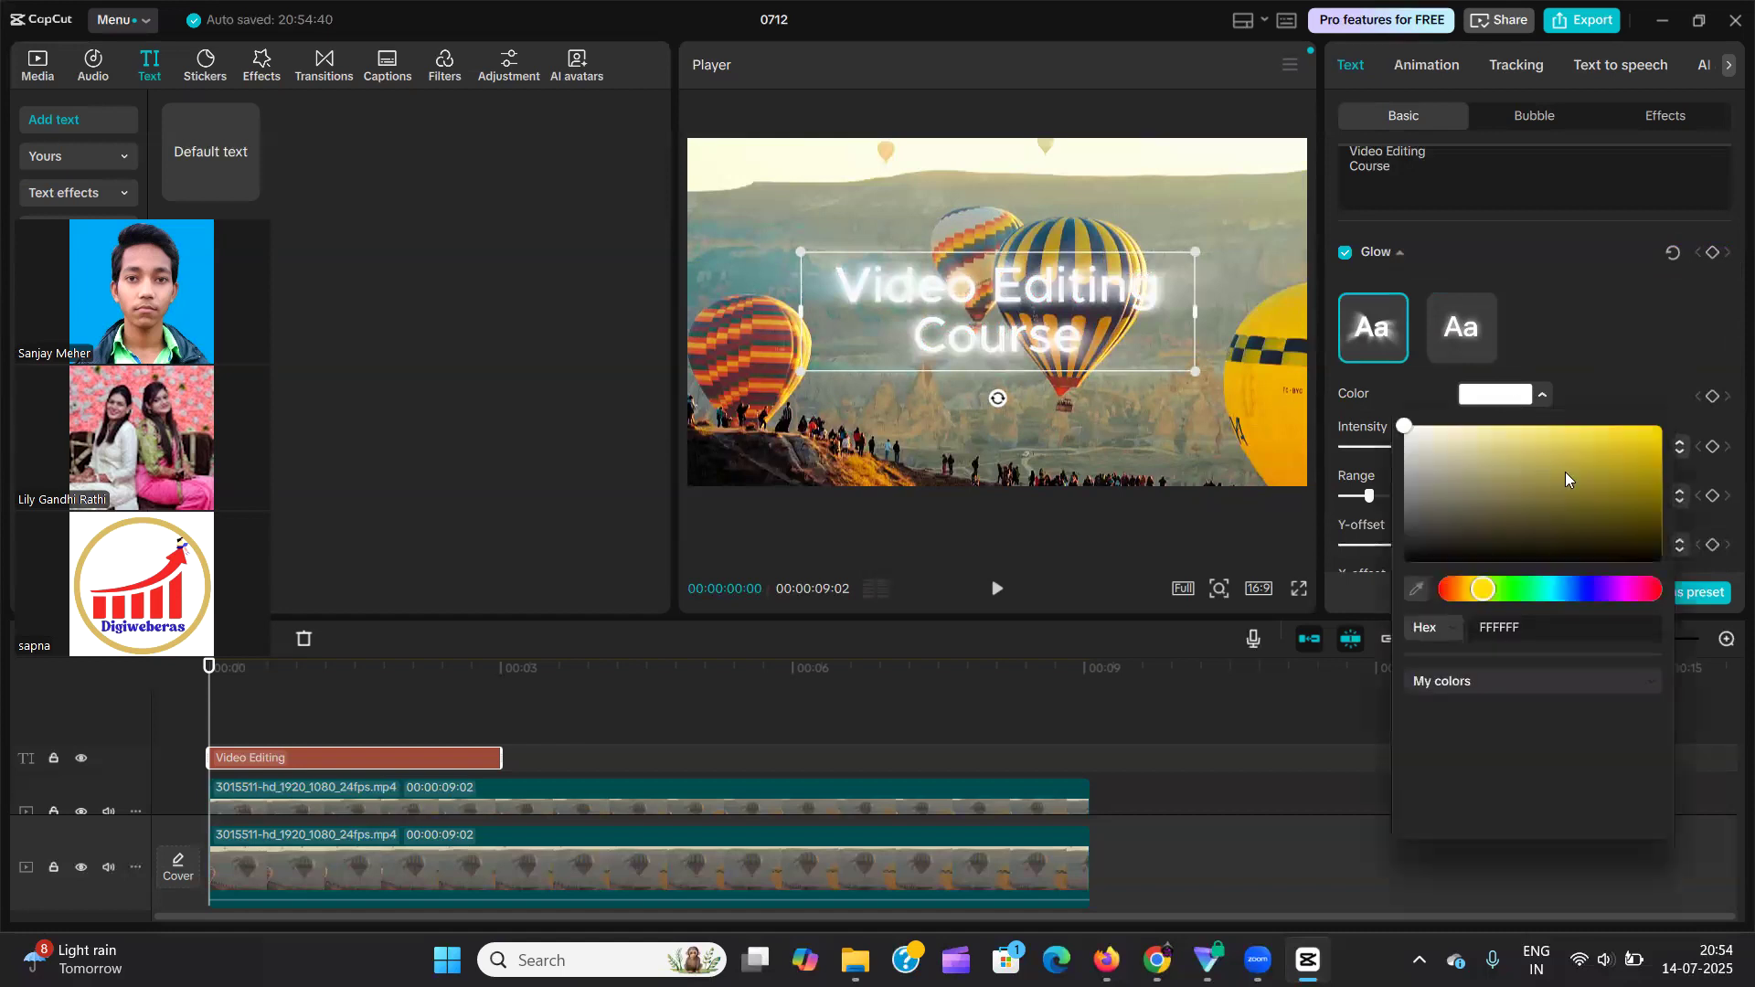
{"action": "left_click_drag", "start_coordinate": [1565, 472], "coordinate": [1677, 391]}
{"action": "left_click", "coordinate": [1517, 588]}
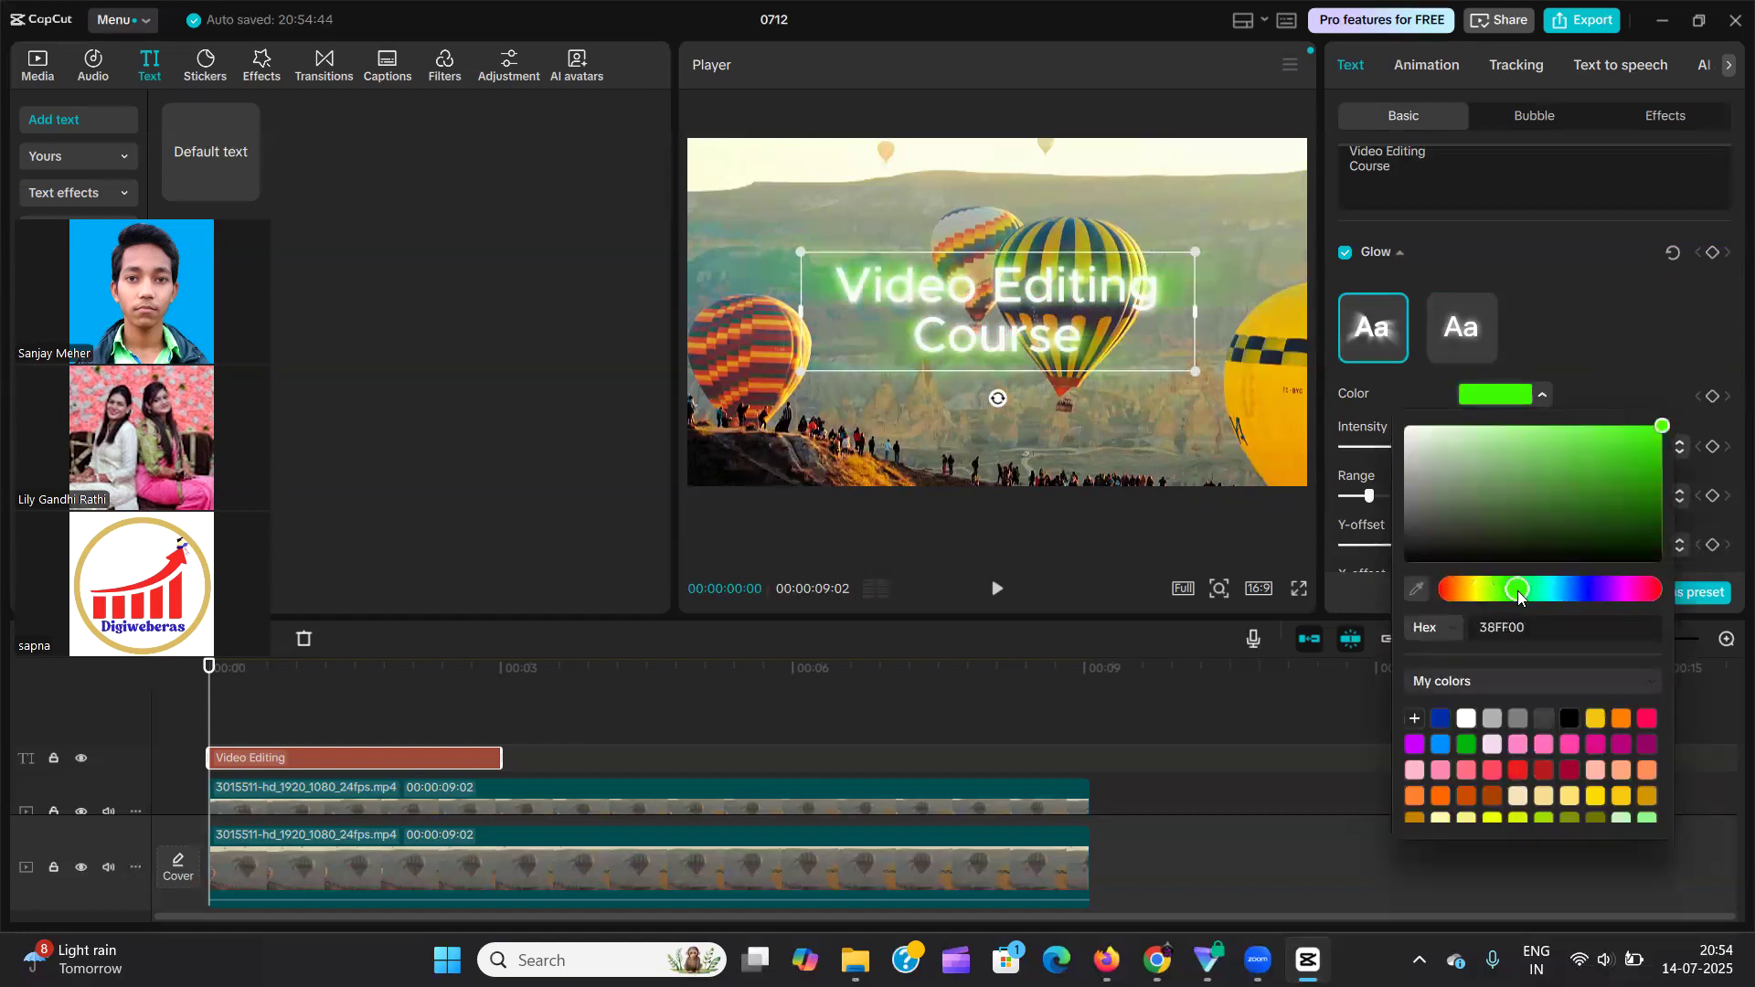
{"action": "left_click", "coordinate": [1647, 719]}
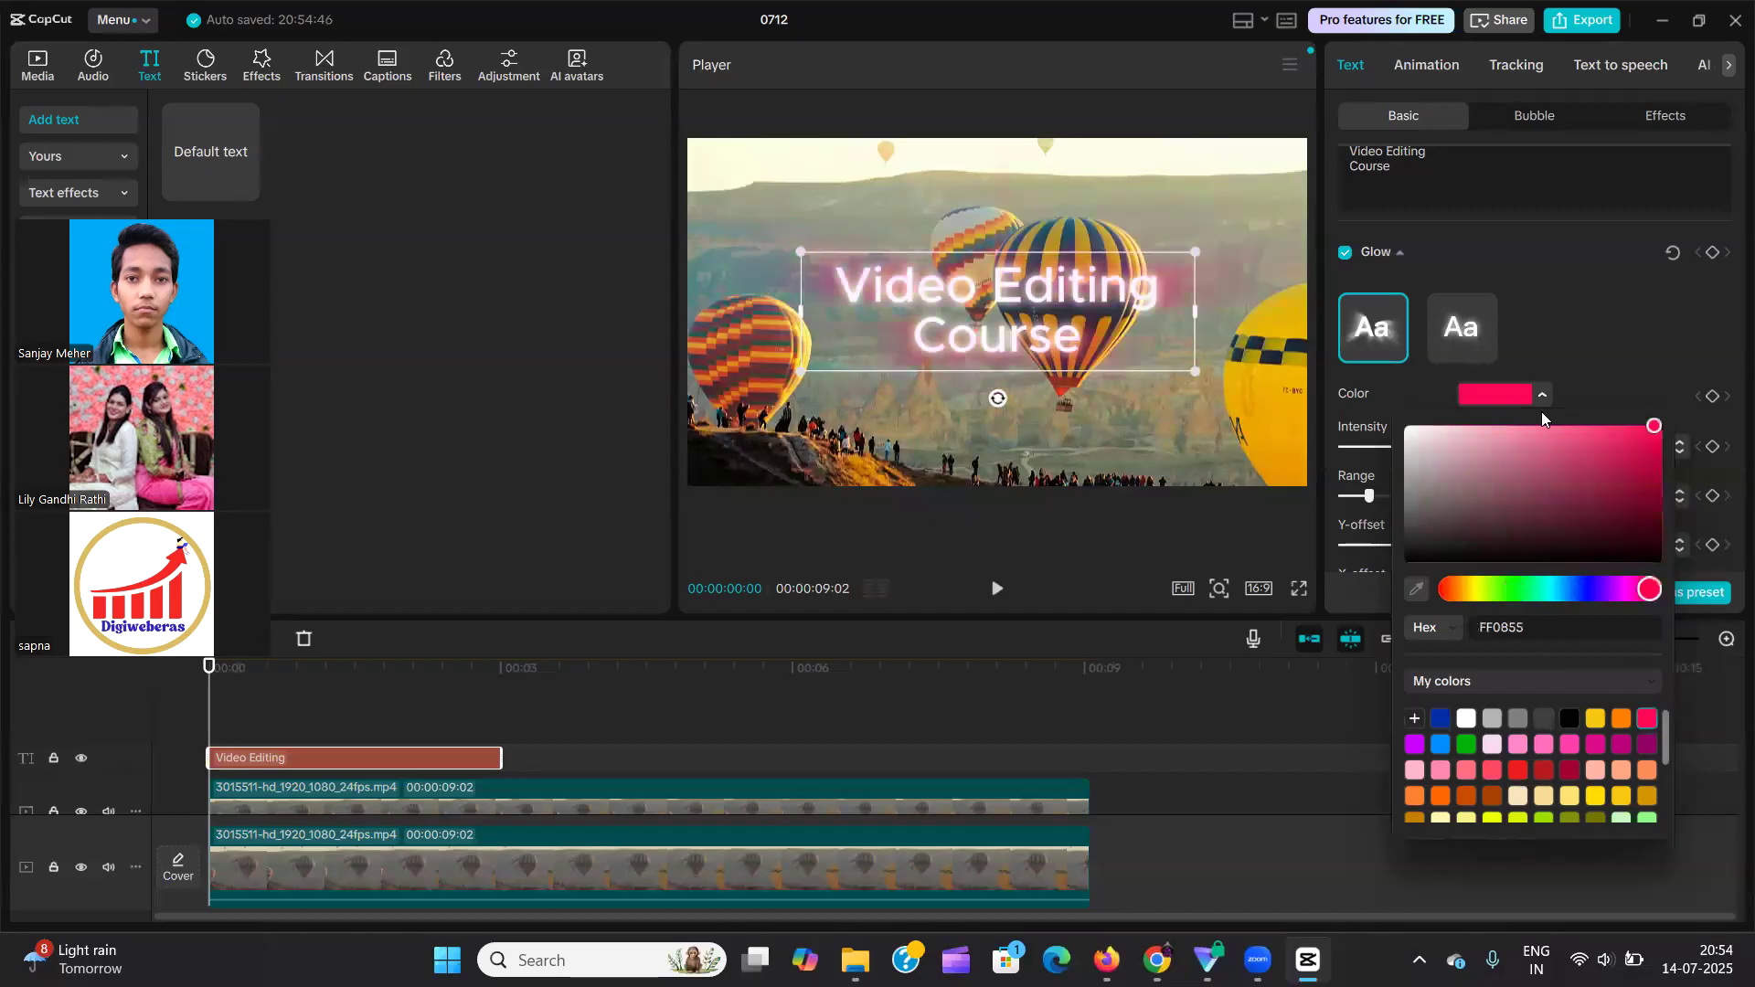
{"action": "left_click", "coordinate": [1612, 364]}
Set the glow's intensity and range to 100, and try shifting its offsets before returning them to 0°.
{"action": "left_click_drag", "start_coordinate": [1395, 446], "coordinate": [1659, 475]}
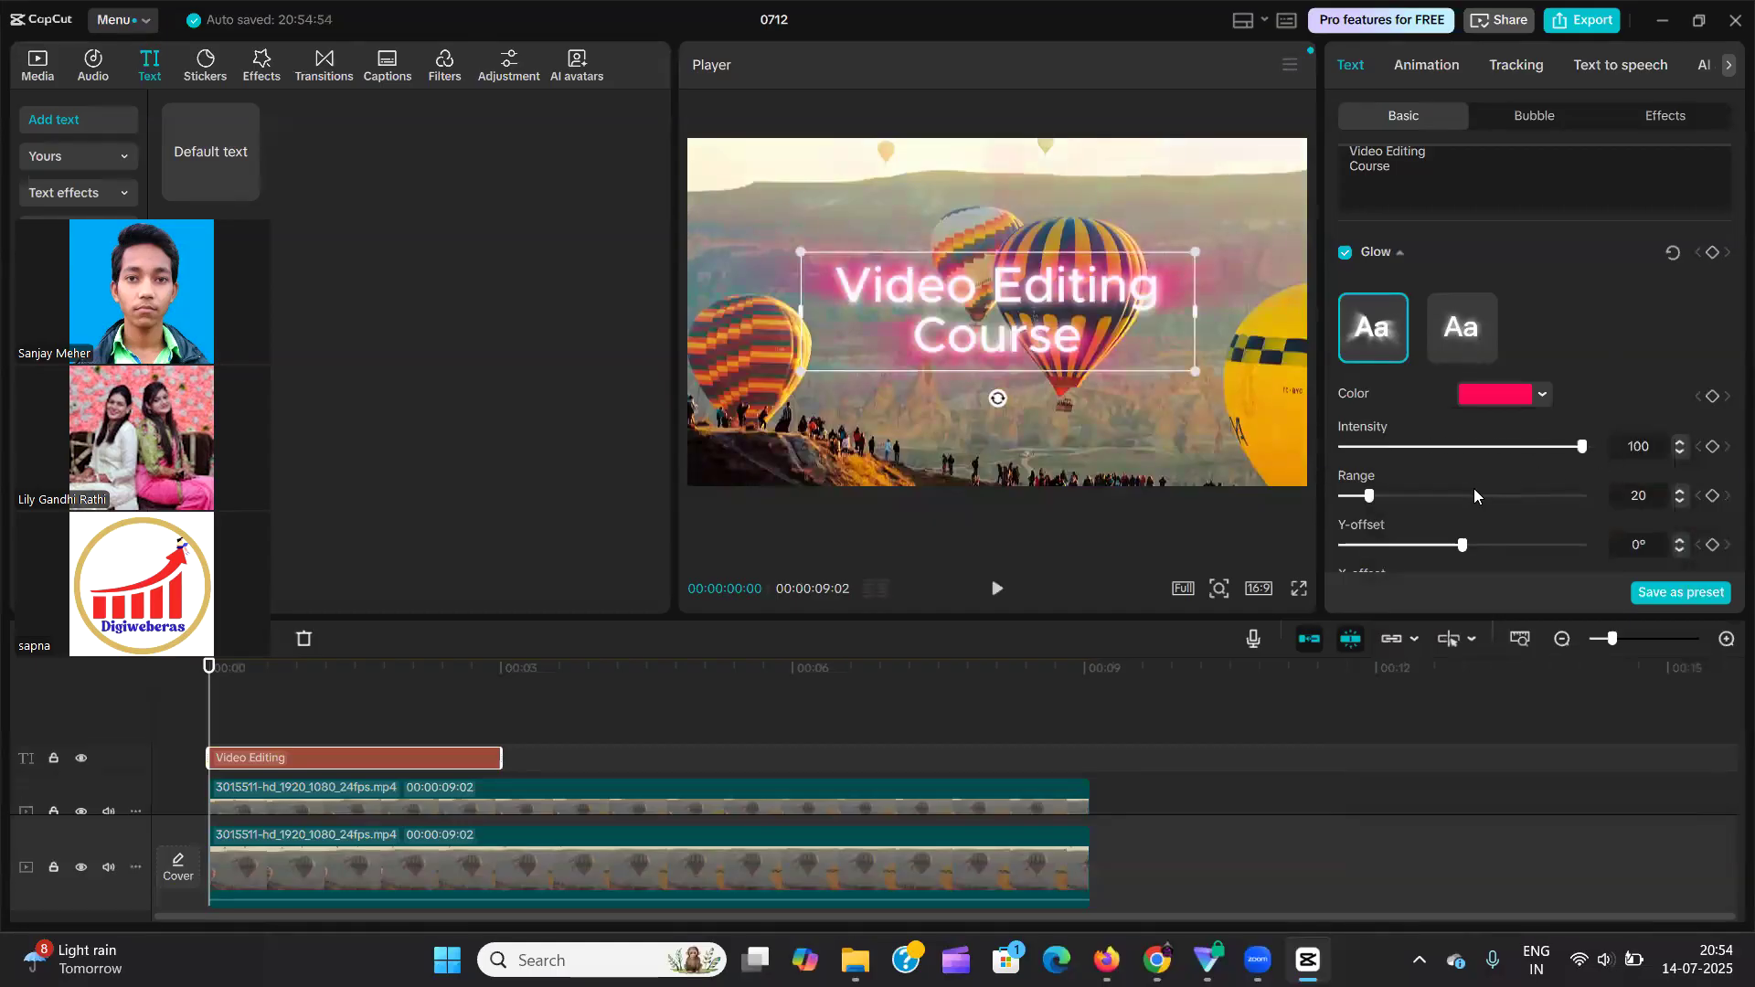
{"action": "left_click_drag", "start_coordinate": [1374, 496], "coordinate": [1570, 501]}
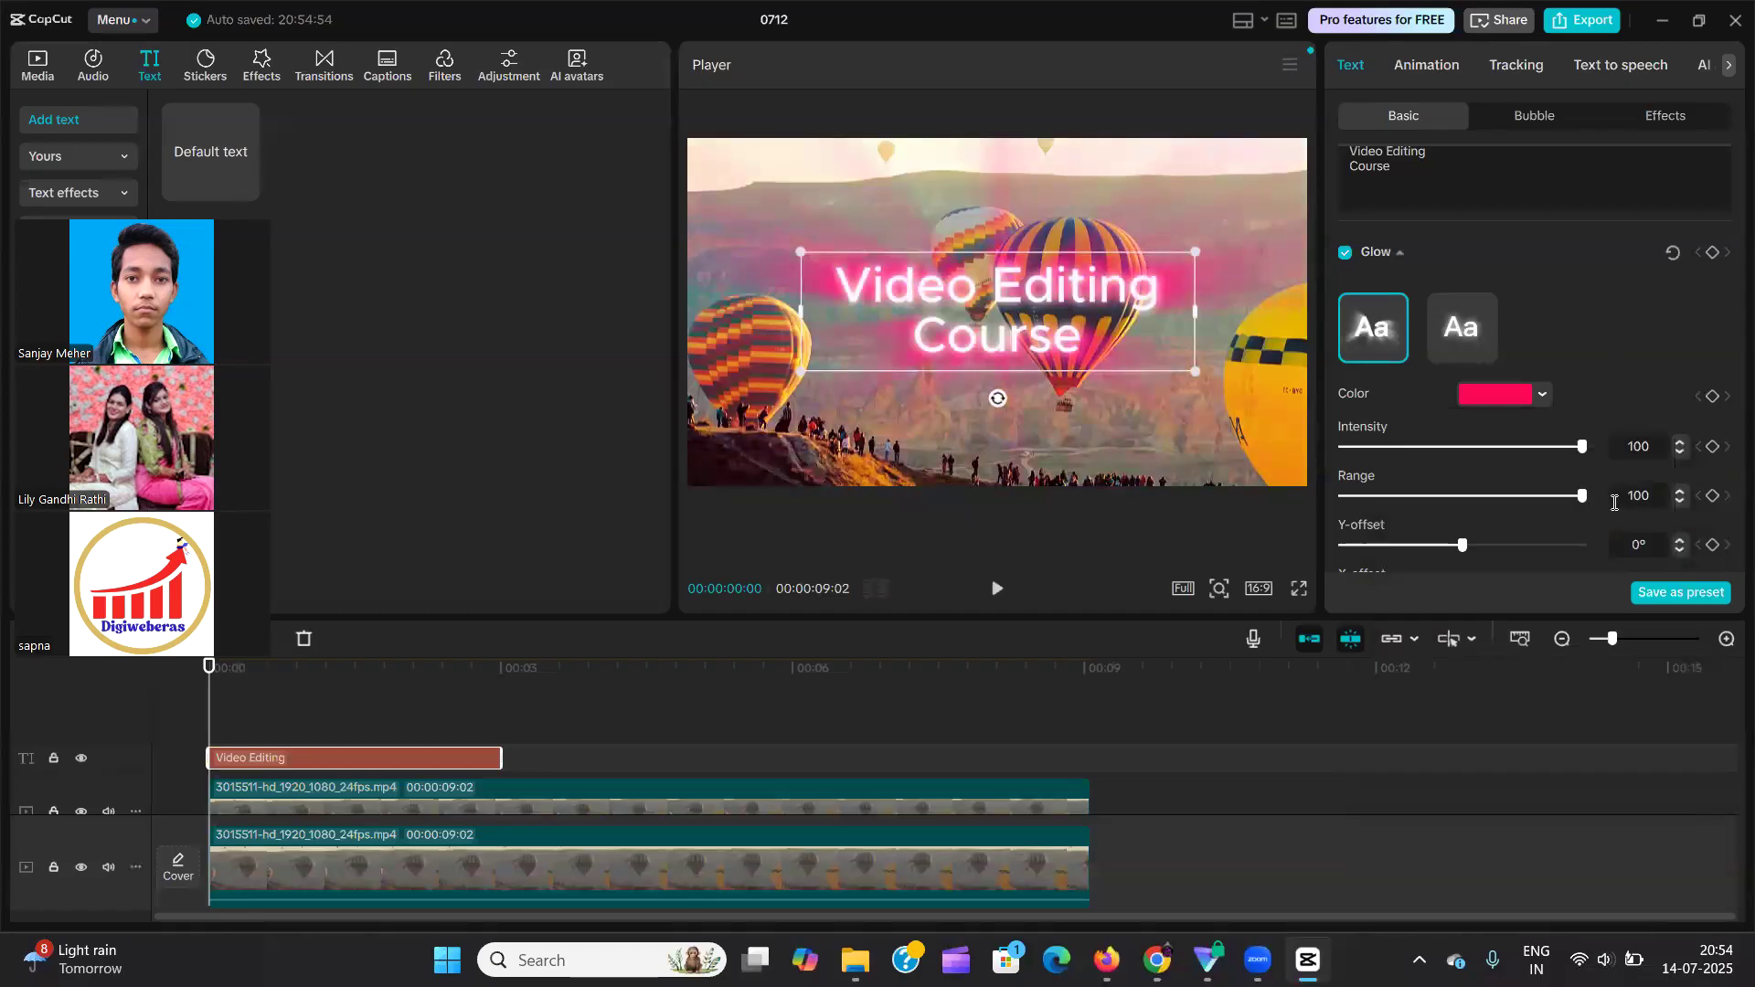
{"action": "scroll", "coordinate": [1459, 481], "scroll_direction": "down", "scroll_amount": 2}
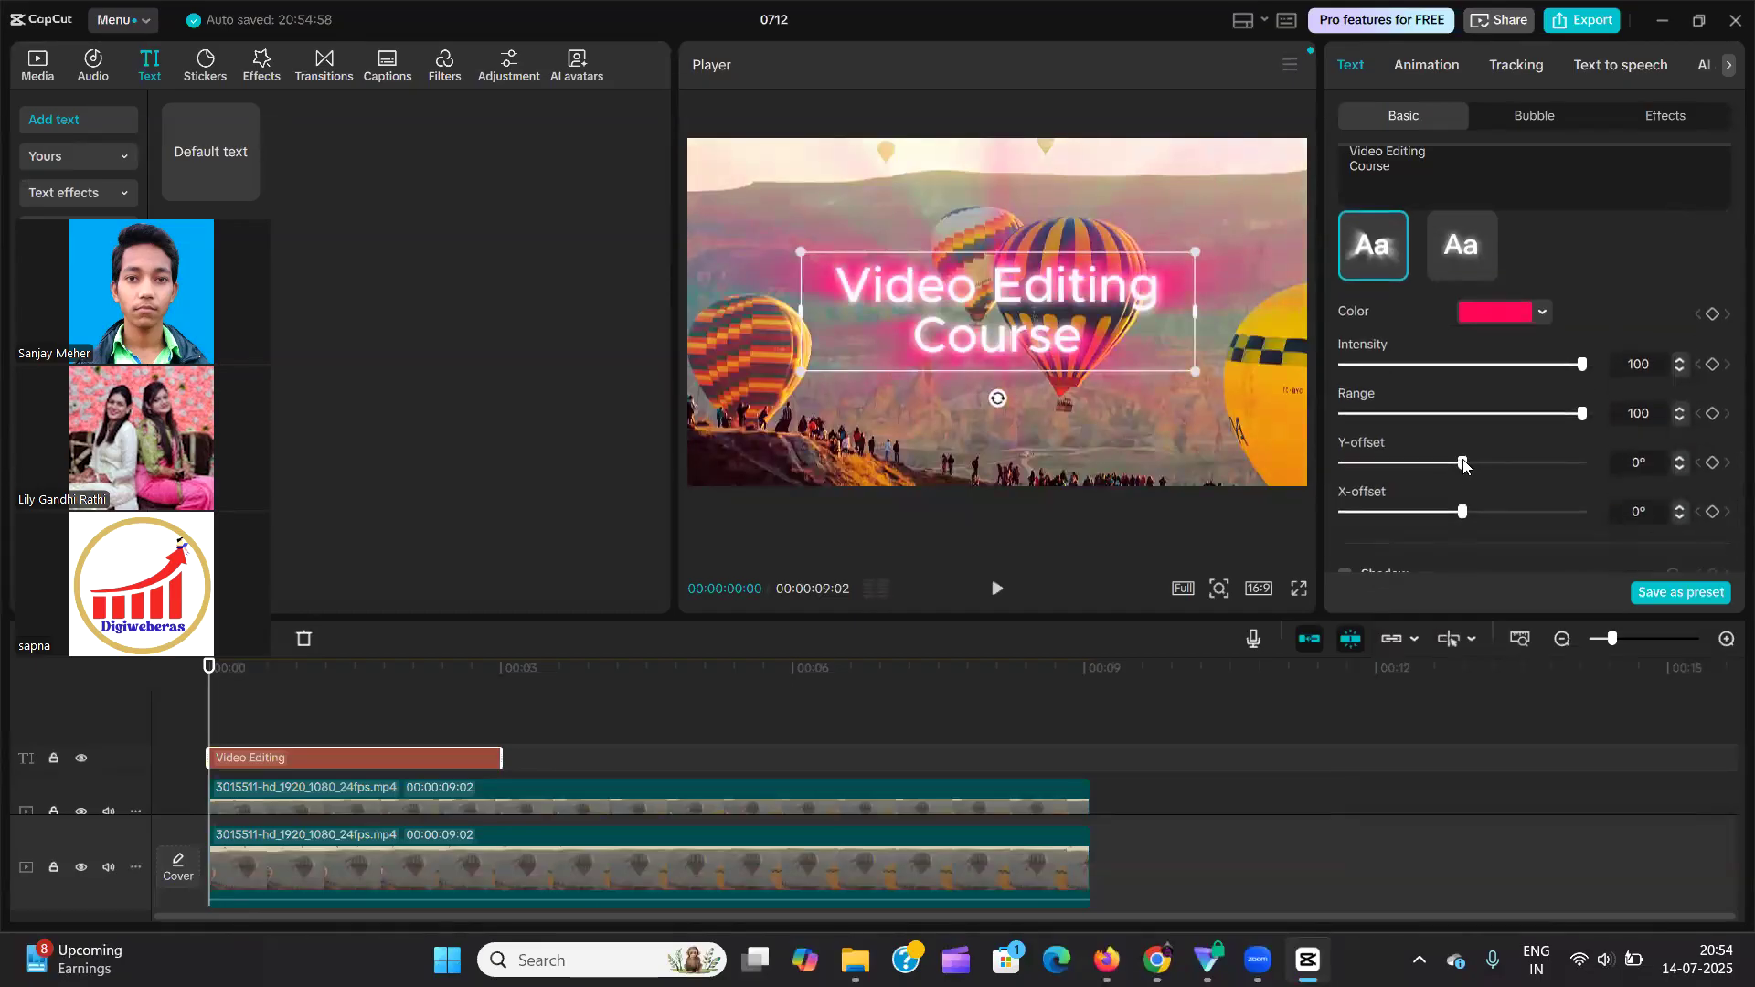
{"action": "left_click_drag", "start_coordinate": [1432, 466], "coordinate": [1605, 478]}
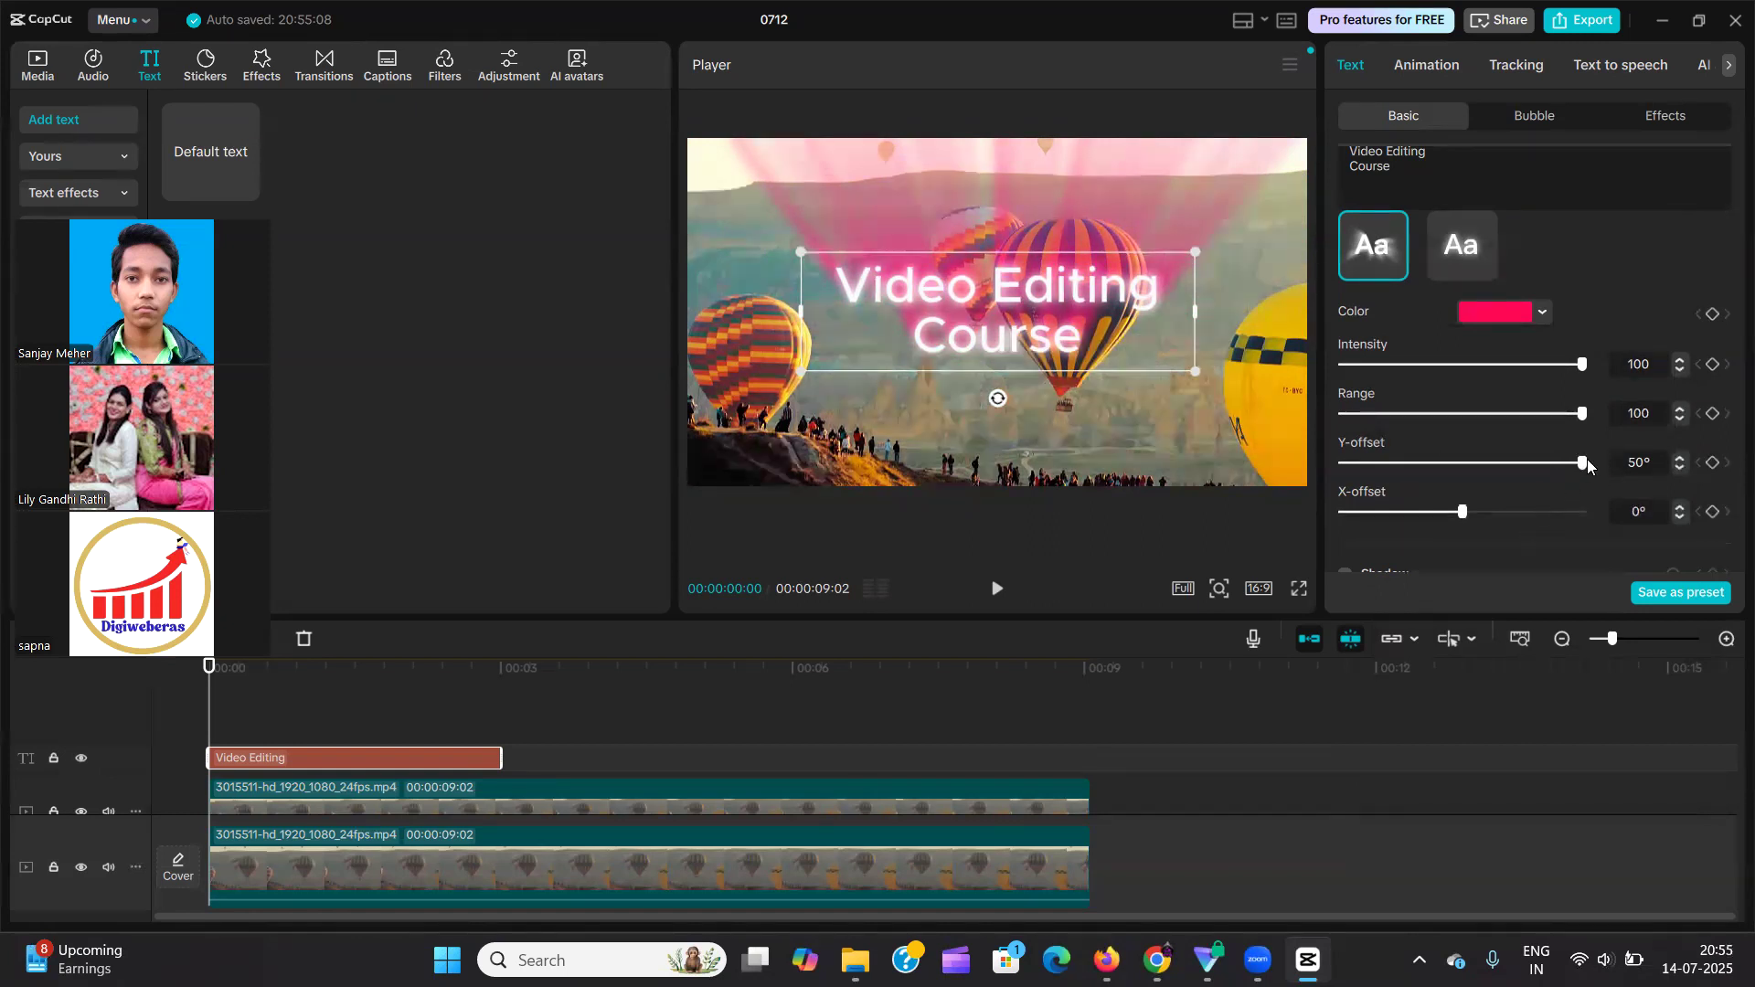
{"action": "left_click_drag", "start_coordinate": [1581, 462], "coordinate": [1462, 538]}
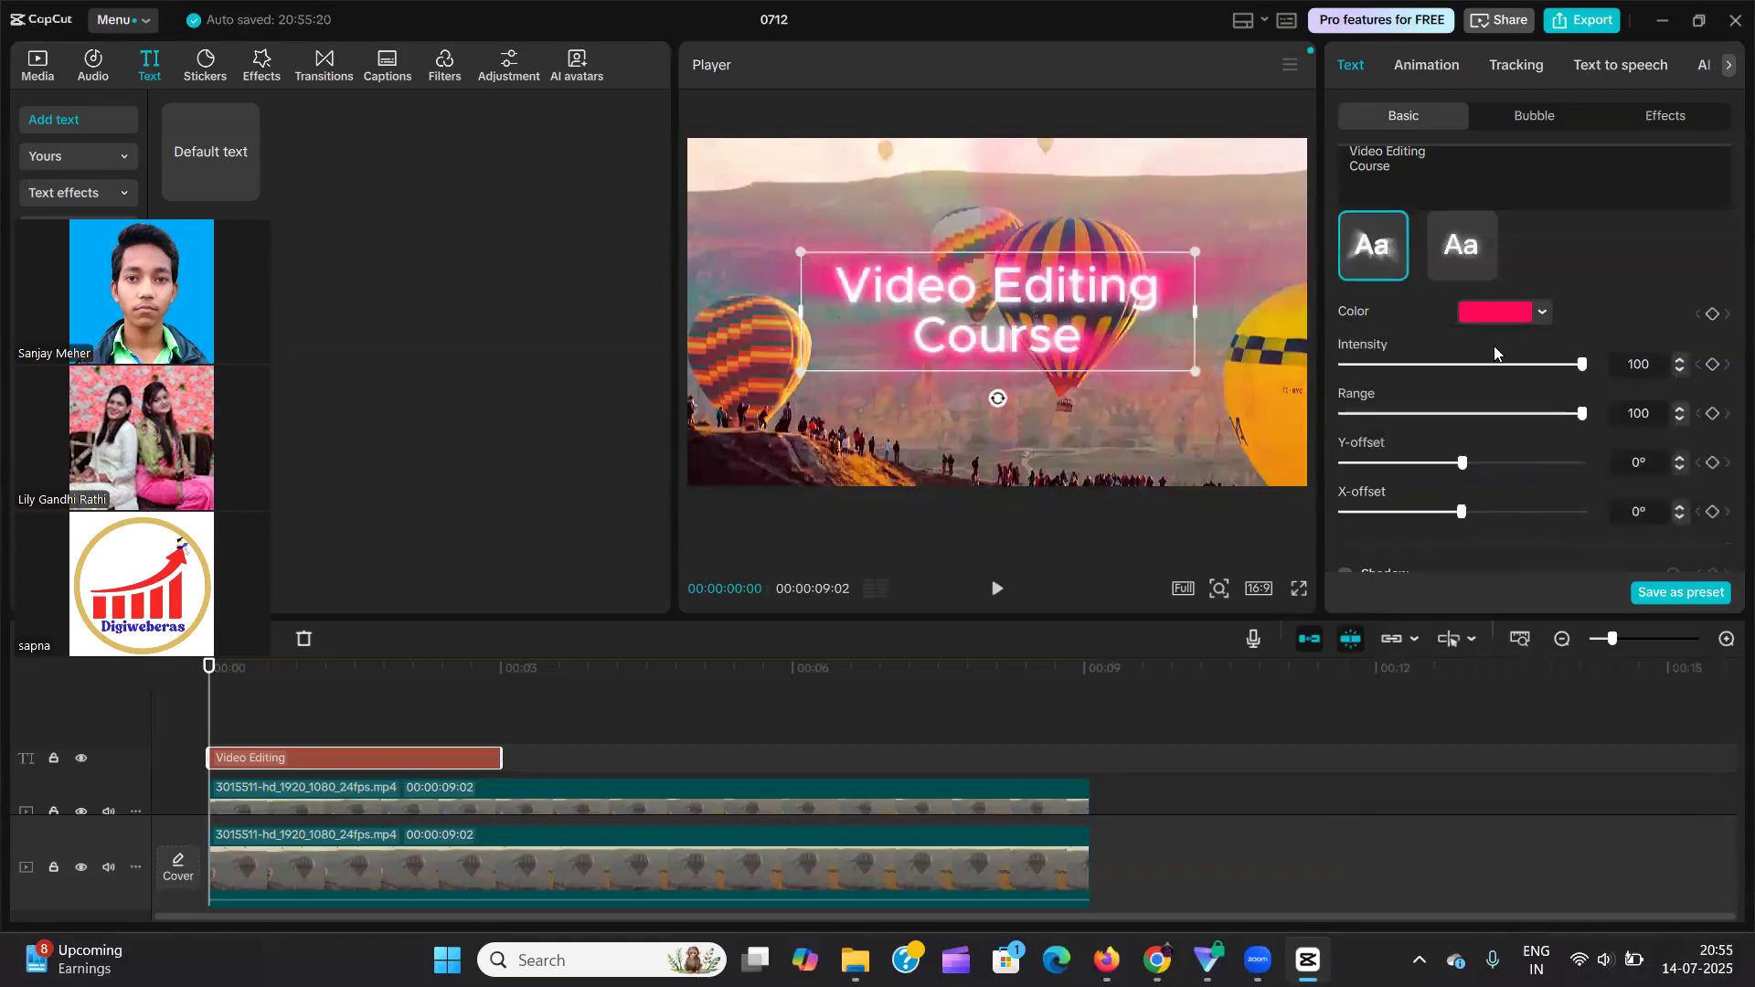
Switch the text to the second glow style with an intensity of 50 and a range of 50.
{"action": "left_click", "coordinate": [1469, 253]}
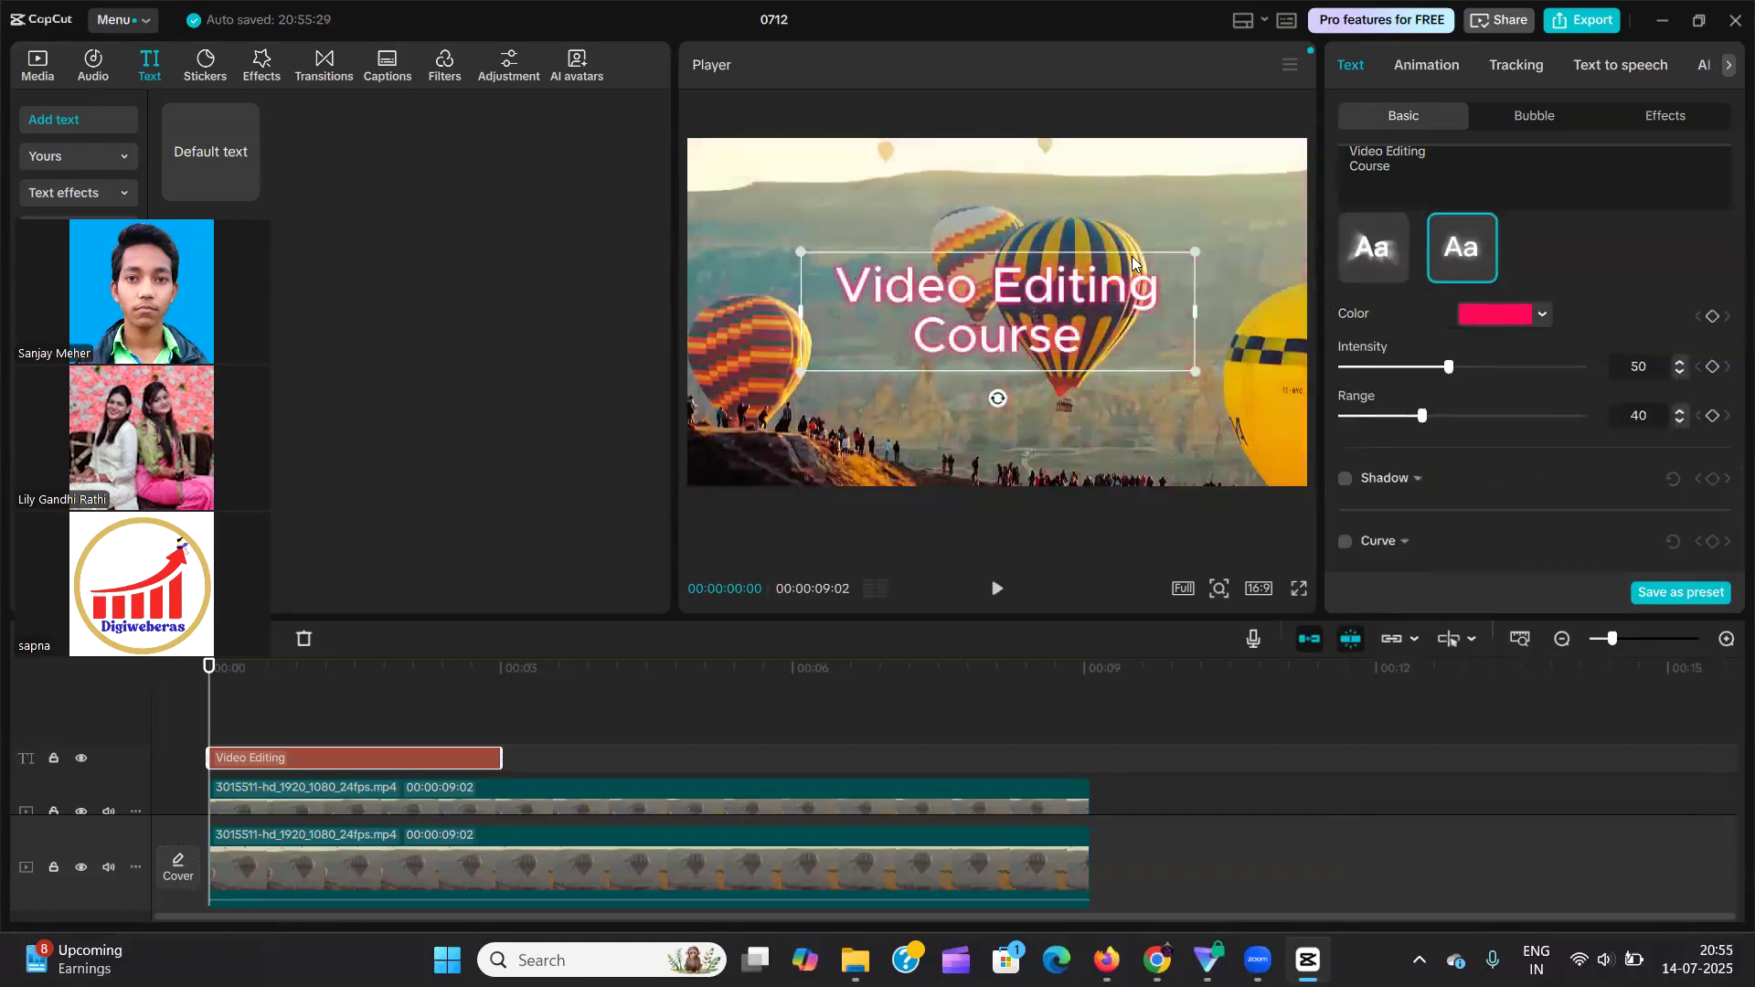
{"action": "left_click_drag", "start_coordinate": [1426, 417], "coordinate": [1593, 431]}
{"action": "left_click_drag", "start_coordinate": [1583, 416], "coordinate": [1453, 432]}
{"action": "mouse_move", "coordinate": [1450, 367]}
{"action": "left_mouse_down"}
{"action": "mouse_move", "coordinate": [1605, 373]}
{"action": "mouse_move", "coordinate": [1451, 383]}
{"action": "left_mouse_up"}
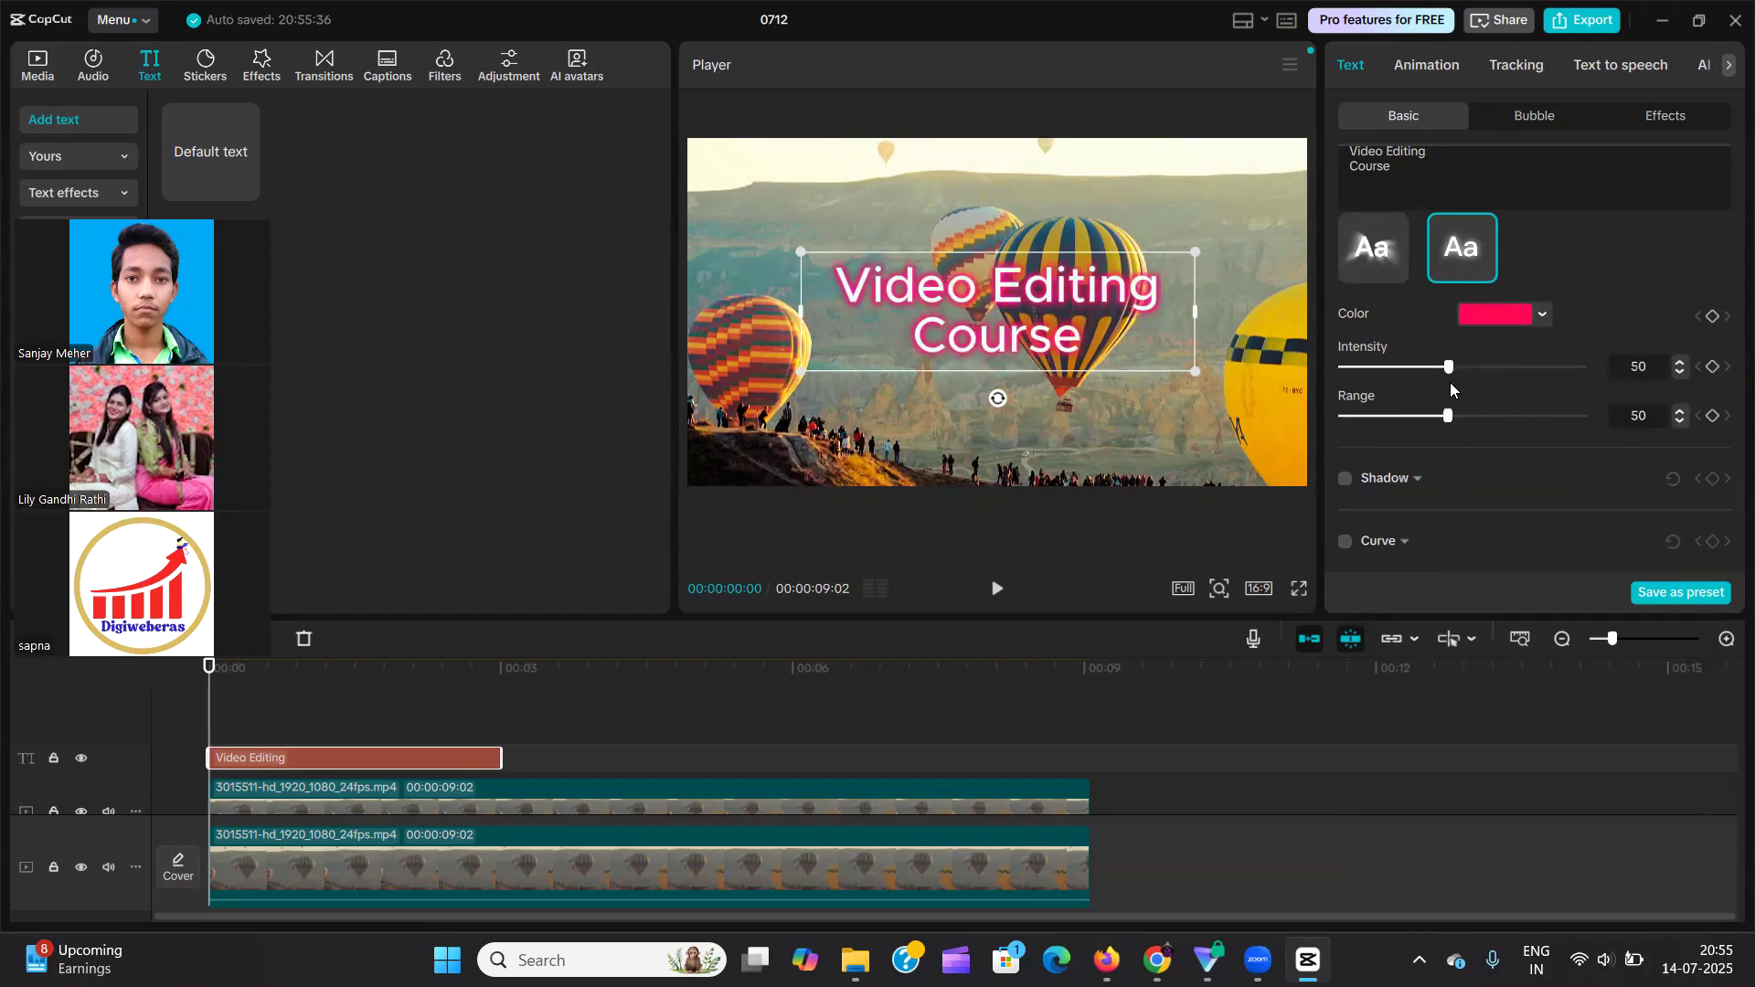
Turn off the text's glow and collapse its options.
{"action": "scroll", "coordinate": [1450, 386], "scroll_direction": "up", "scroll_amount": 3}
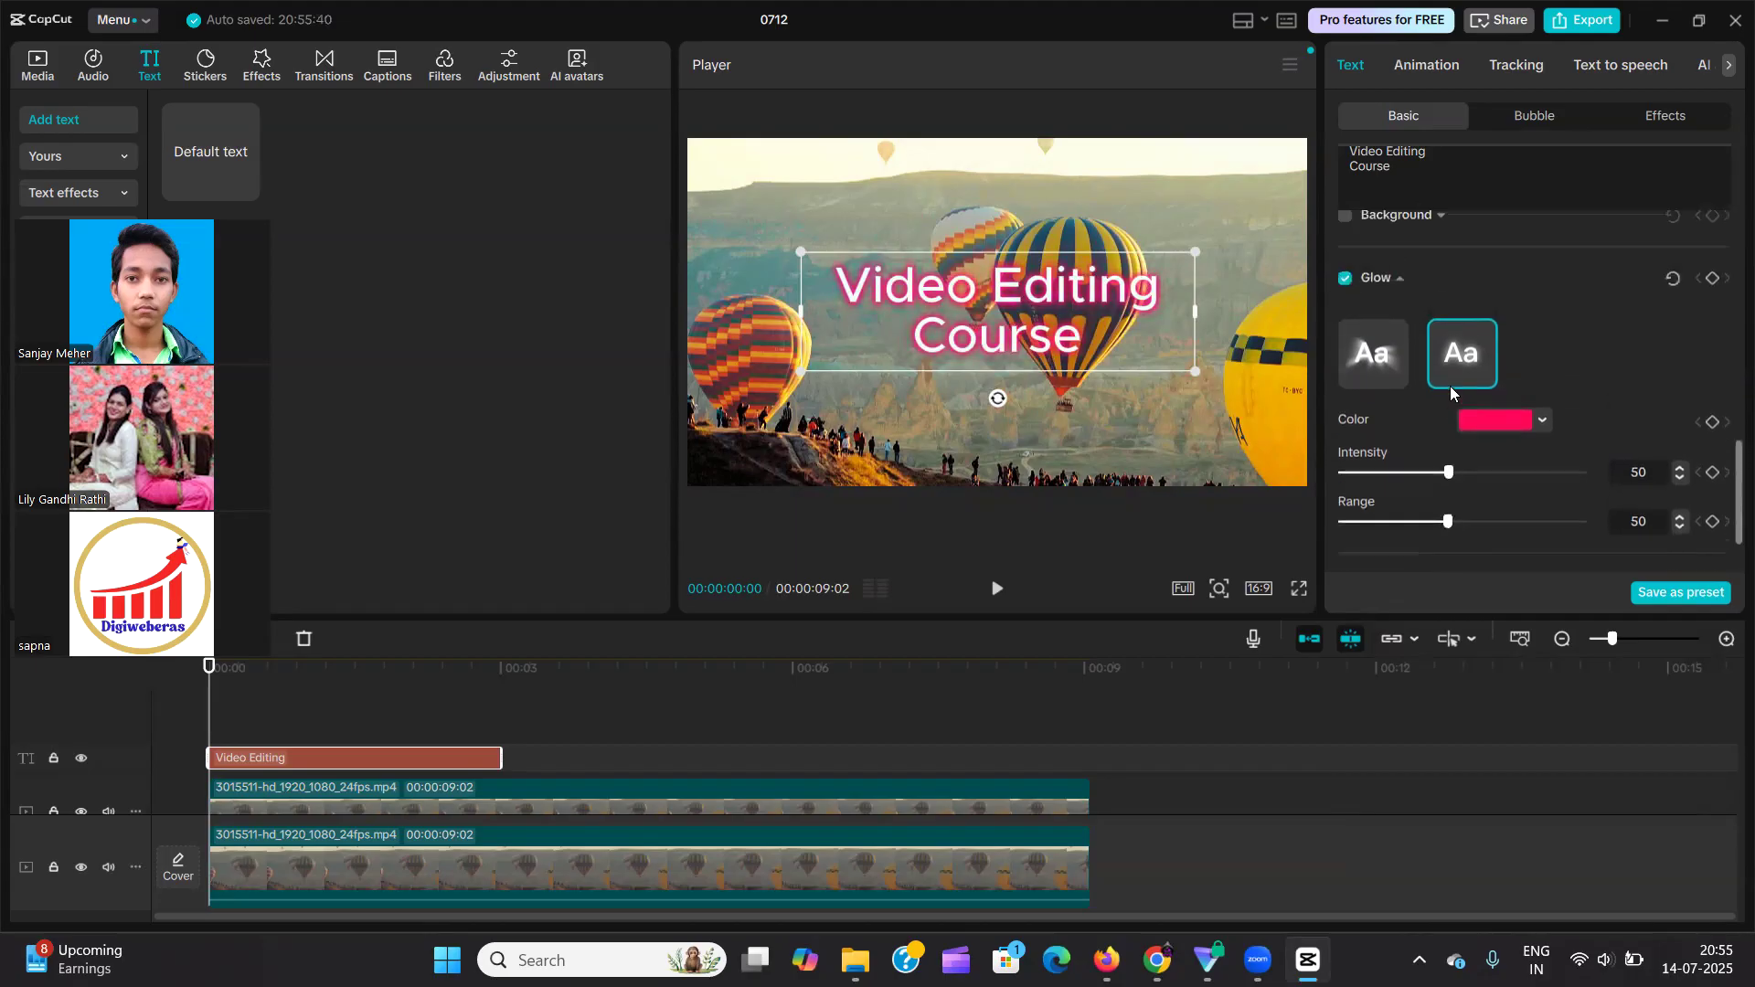
{"action": "left_click", "coordinate": [1346, 338]}
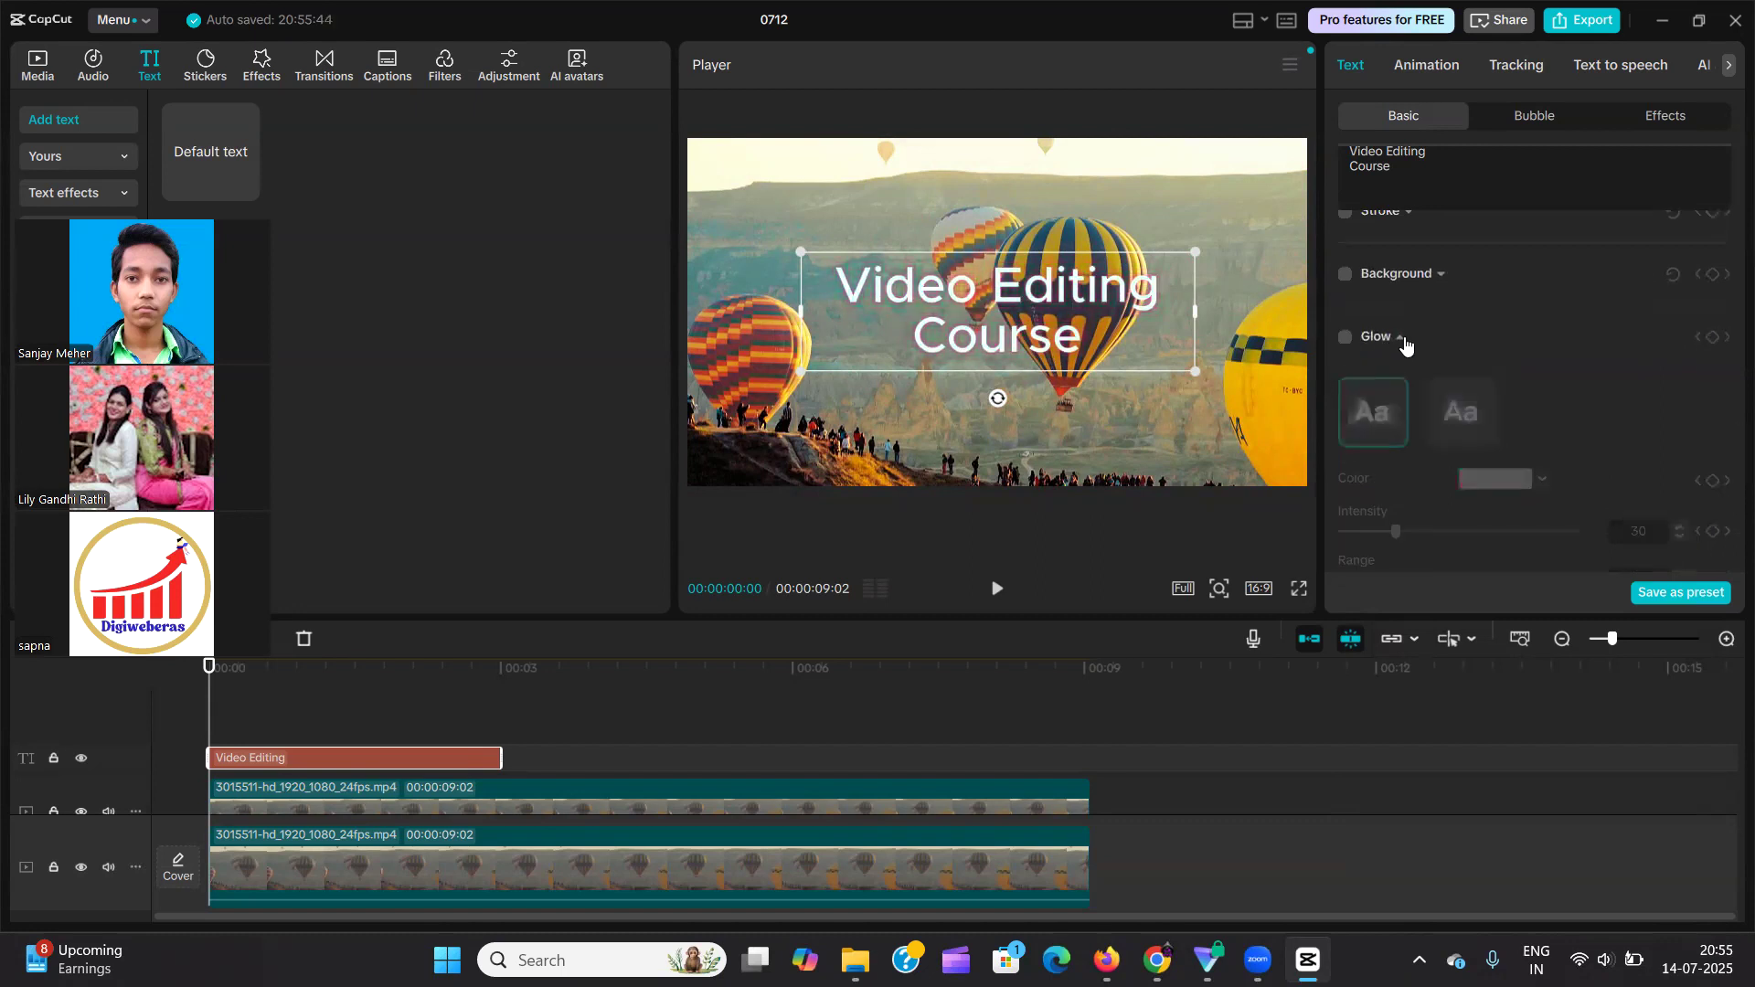
Turn on the text's shadow and set its opacity to 100% and blurriness to 0%.
{"action": "left_click", "coordinate": [1346, 478]}
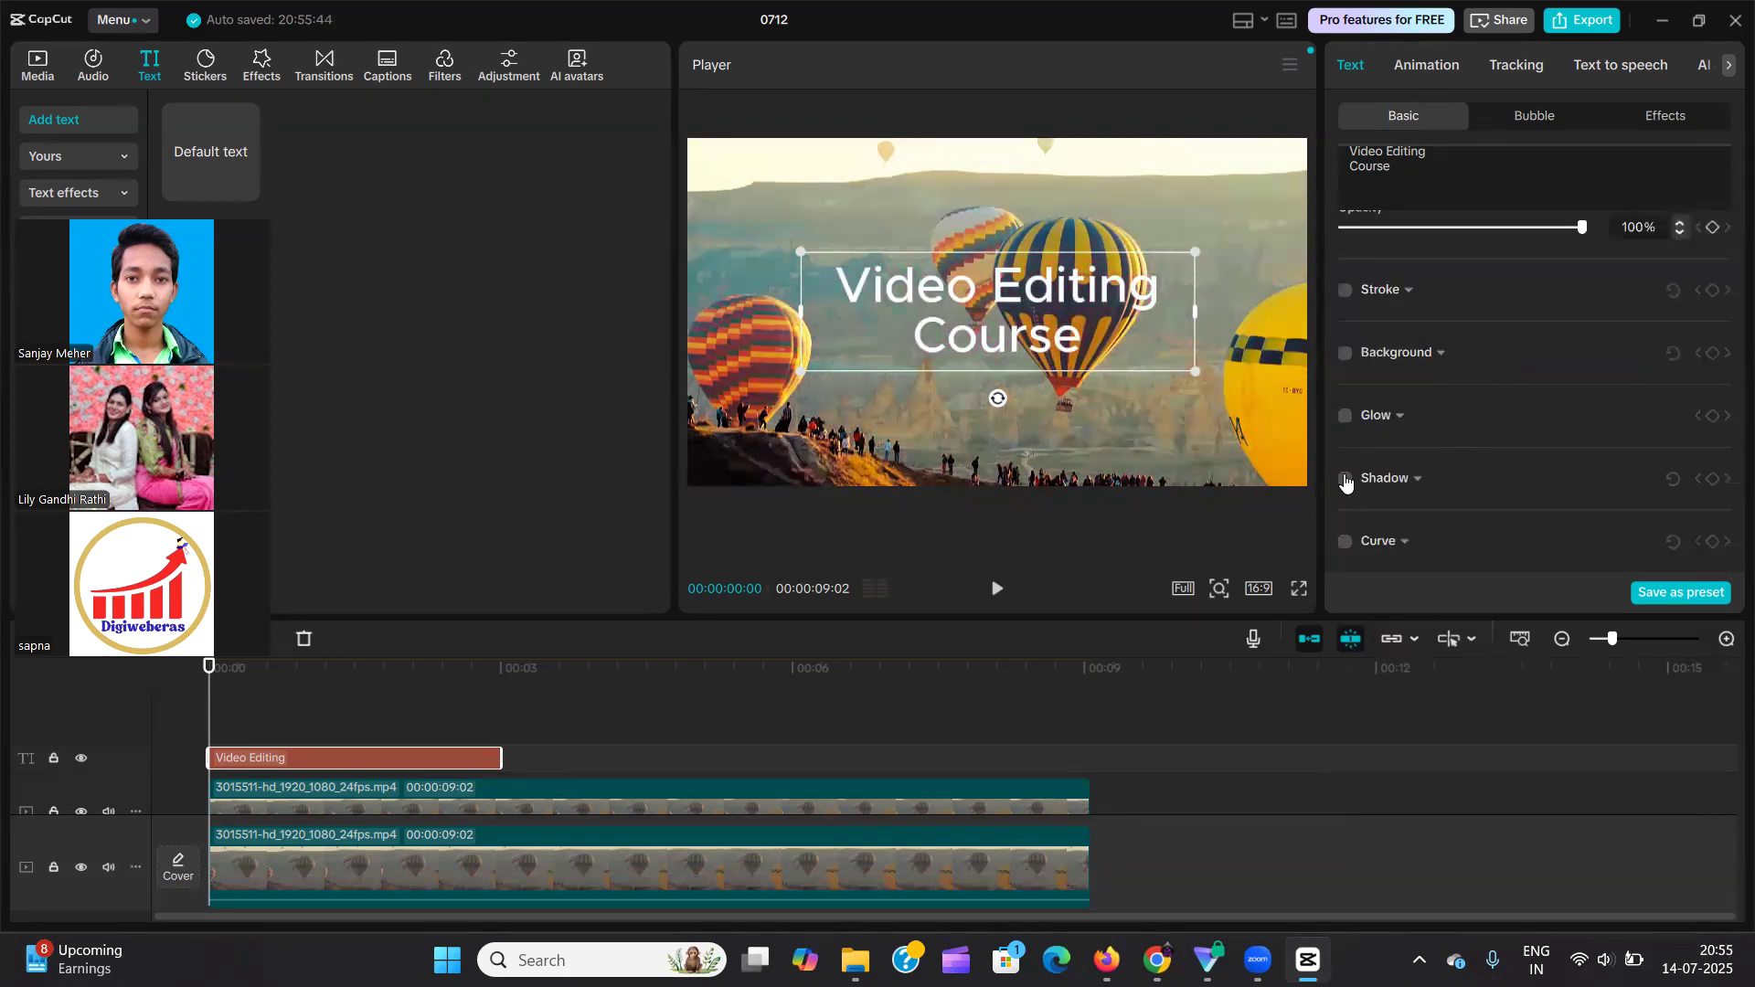
{"action": "scroll", "coordinate": [1492, 459], "scroll_direction": "down", "scroll_amount": 2}
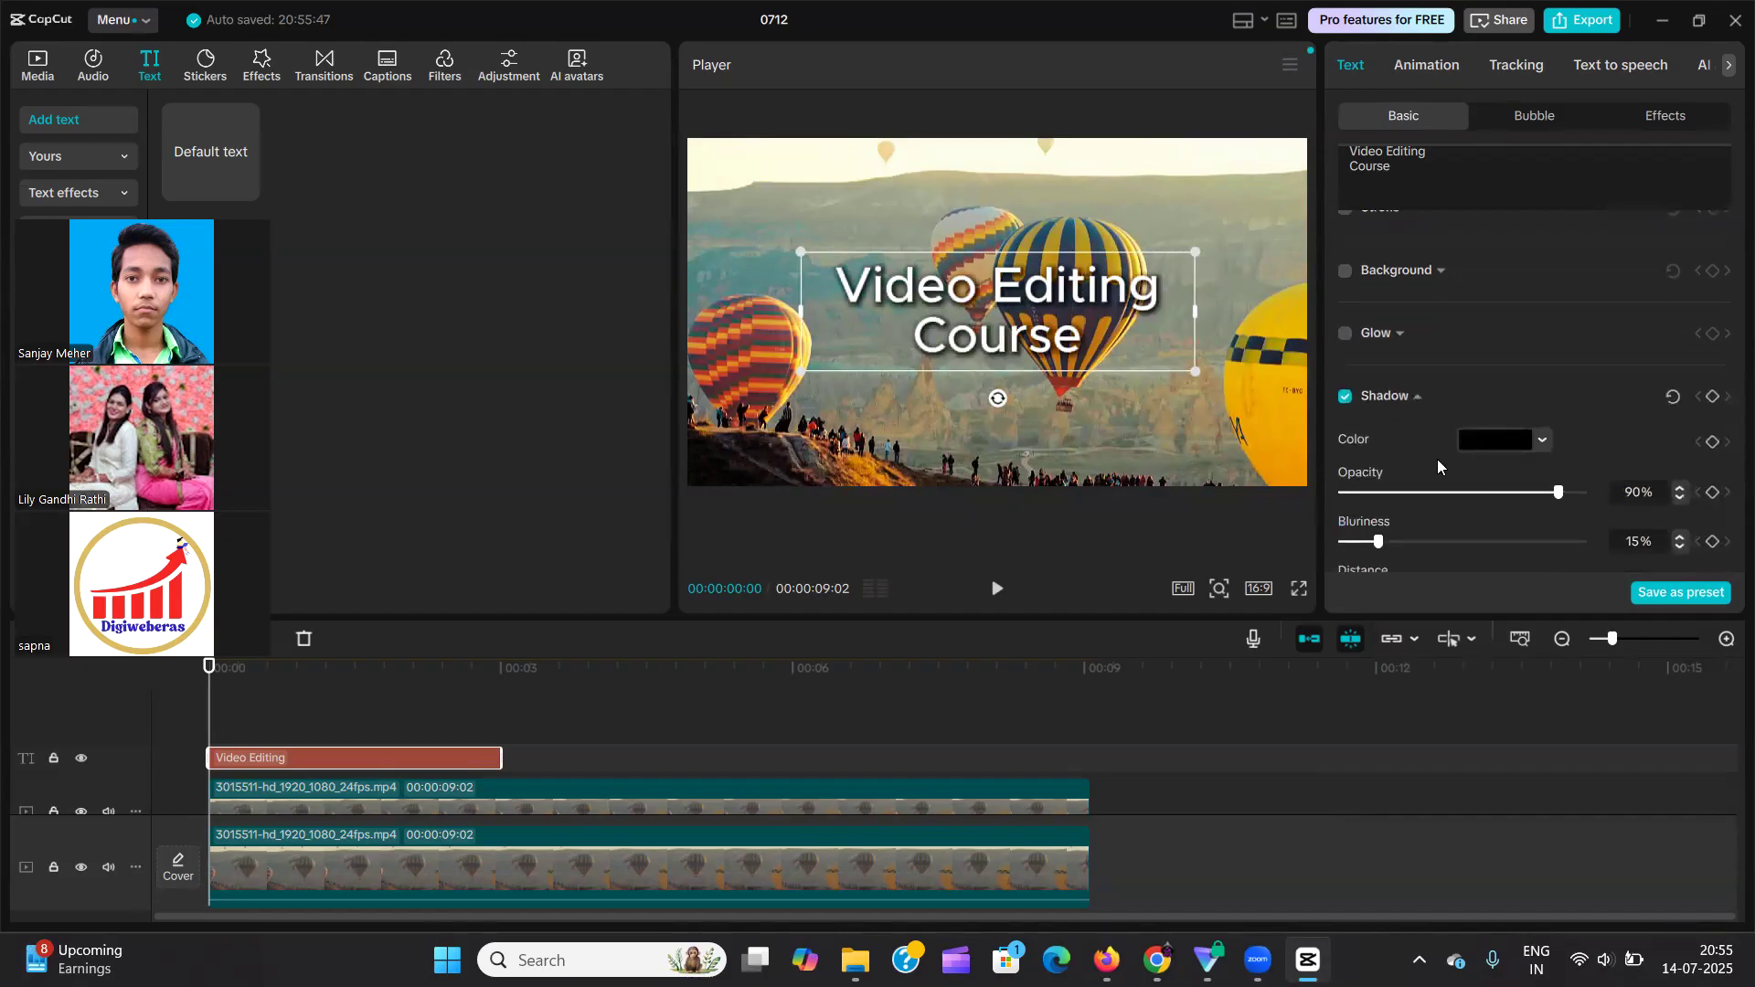
{"action": "scroll", "coordinate": [1515, 411], "scroll_direction": "down", "scroll_amount": 2}
{"action": "scroll", "coordinate": [1453, 384], "scroll_direction": "down", "scroll_amount": 2}
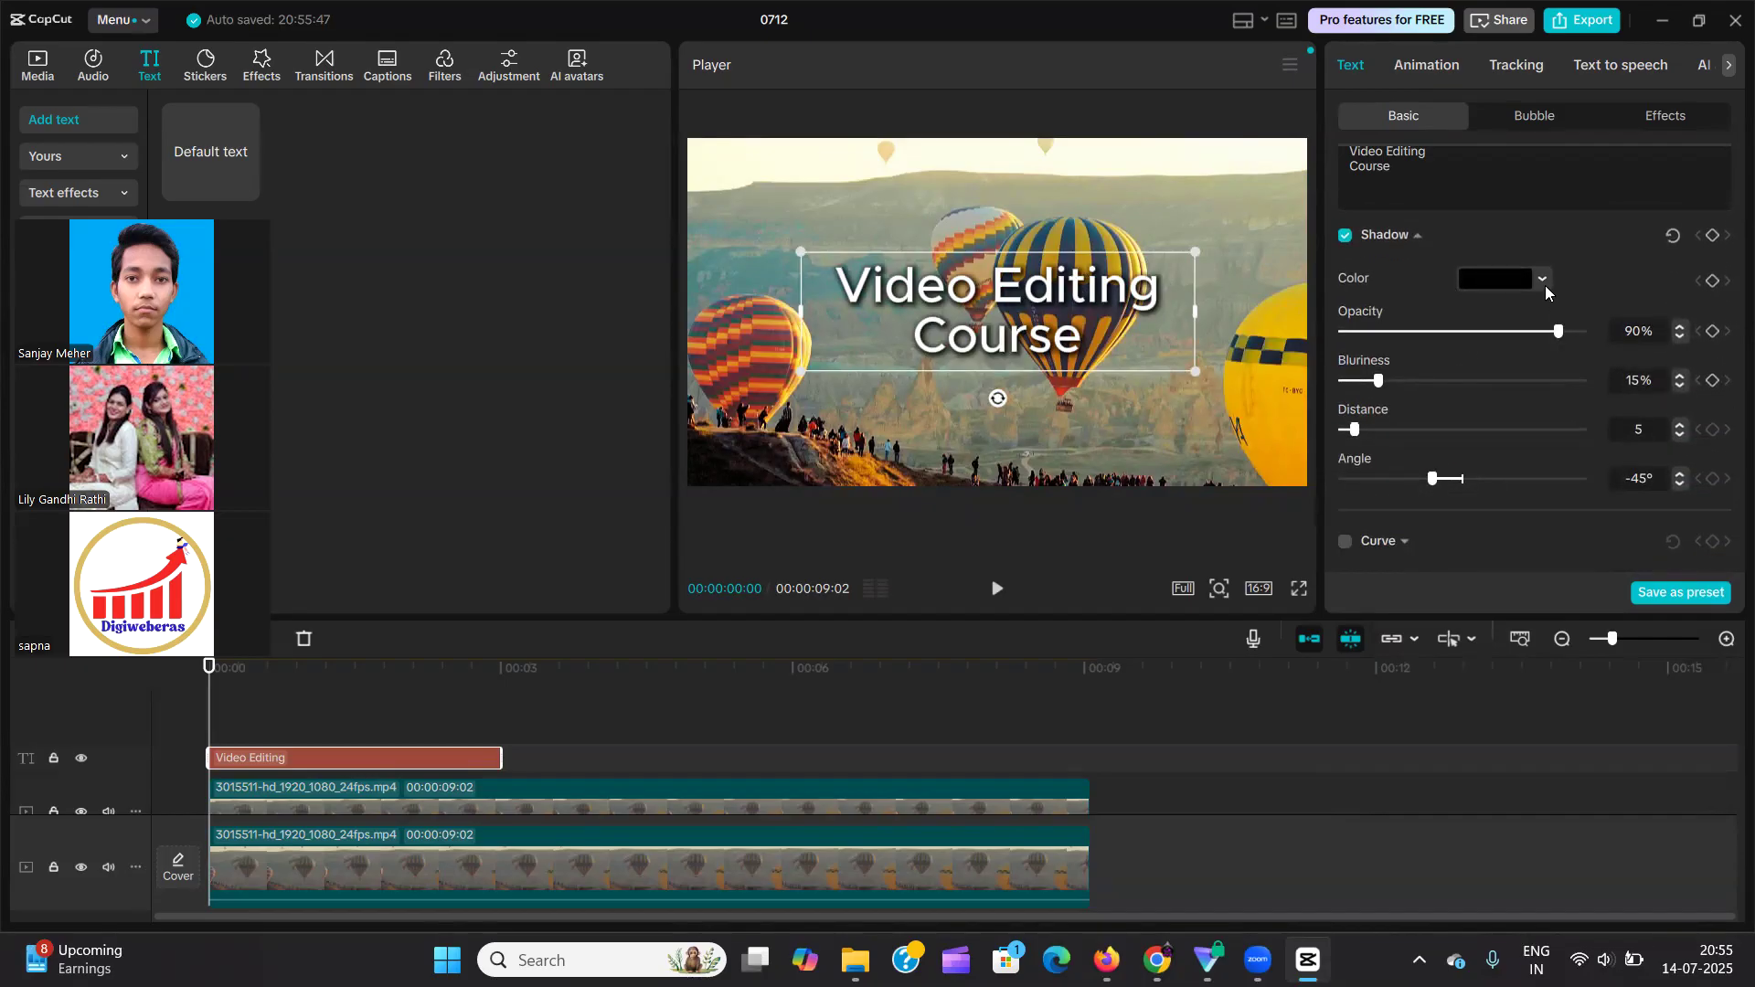
{"action": "left_click_drag", "start_coordinate": [1559, 332], "coordinate": [1588, 334]}
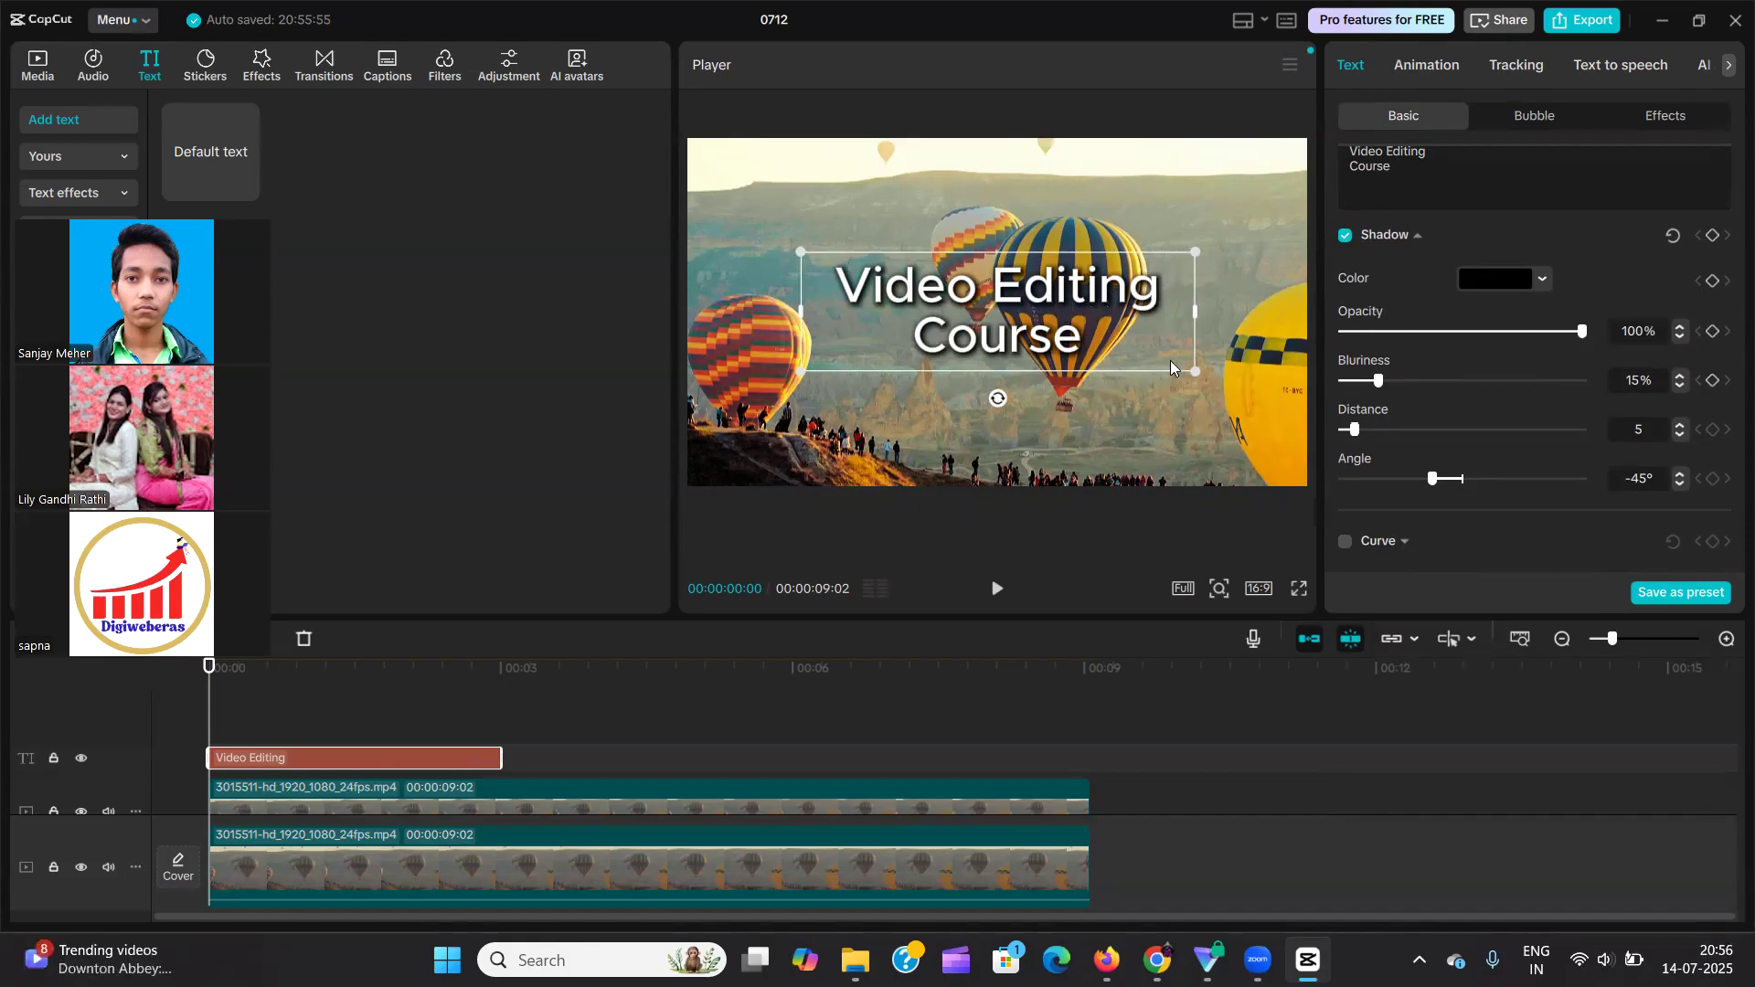
{"action": "left_click_drag", "start_coordinate": [1582, 331], "coordinate": [1641, 358]}
{"action": "left_click_drag", "start_coordinate": [1381, 386], "coordinate": [1317, 400]}
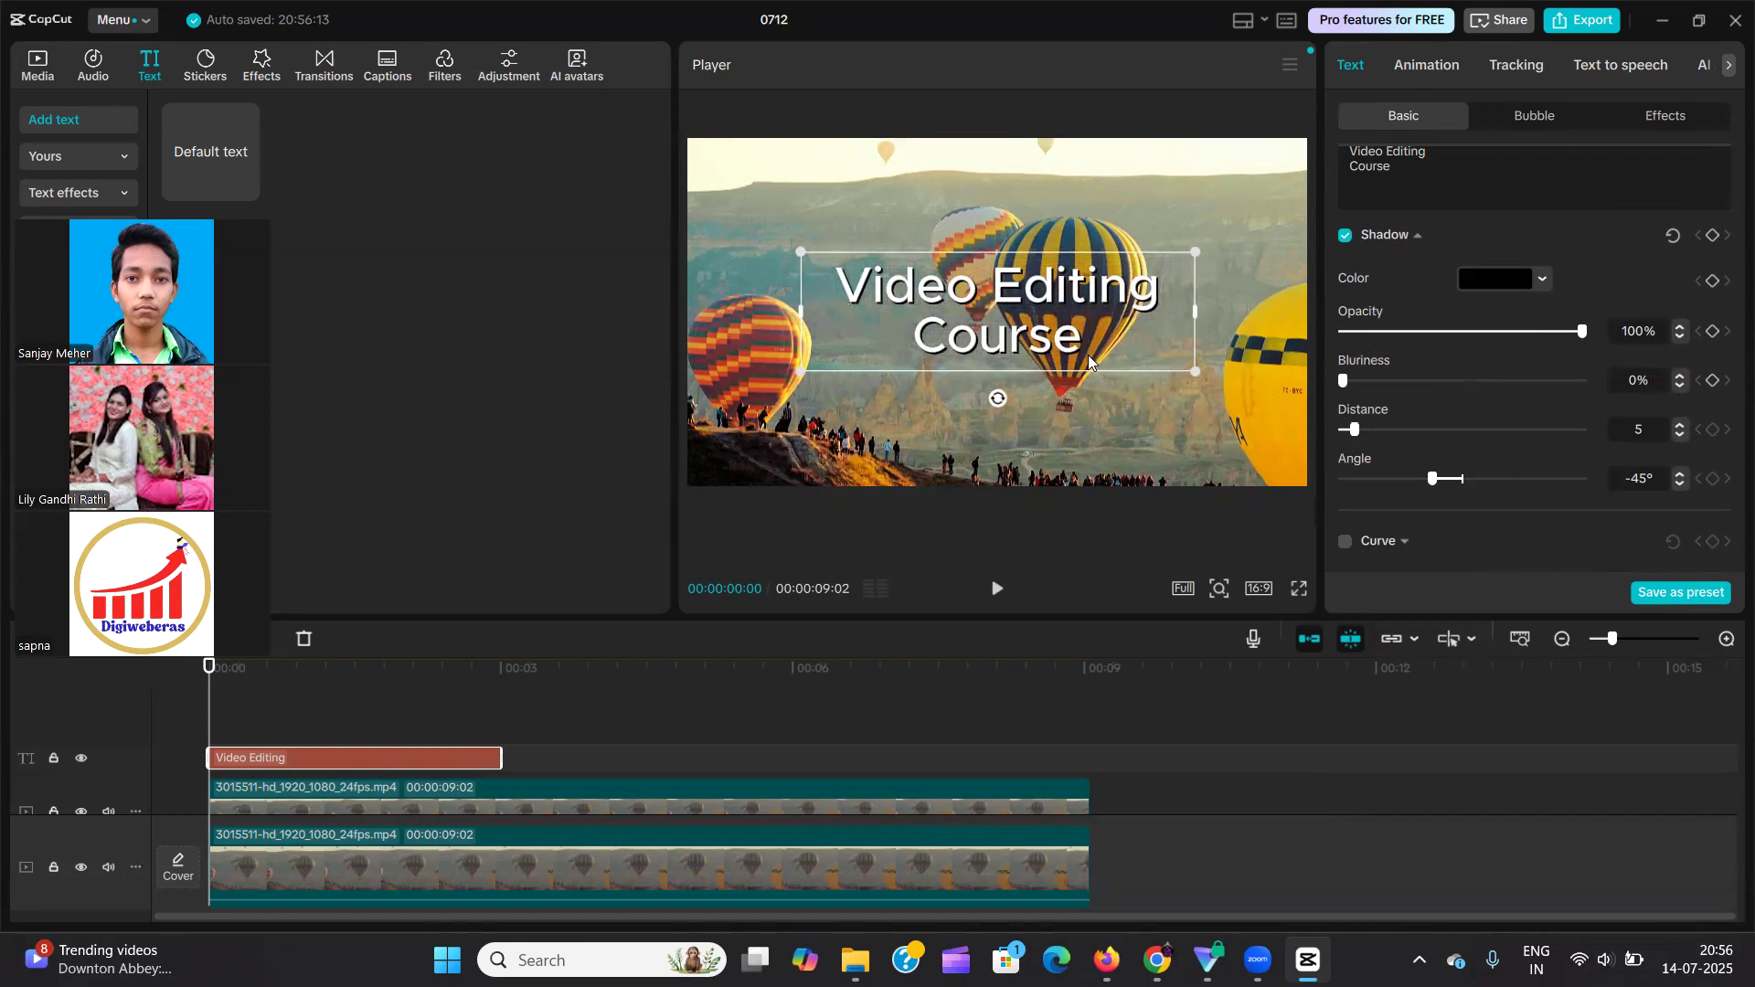
Try the text shadow at 20% blurriness and distance 50, and at 100% blurriness with distance 0 and angle 0°.
{"action": "left_click_drag", "start_coordinate": [1352, 385], "coordinate": [1392, 386]}
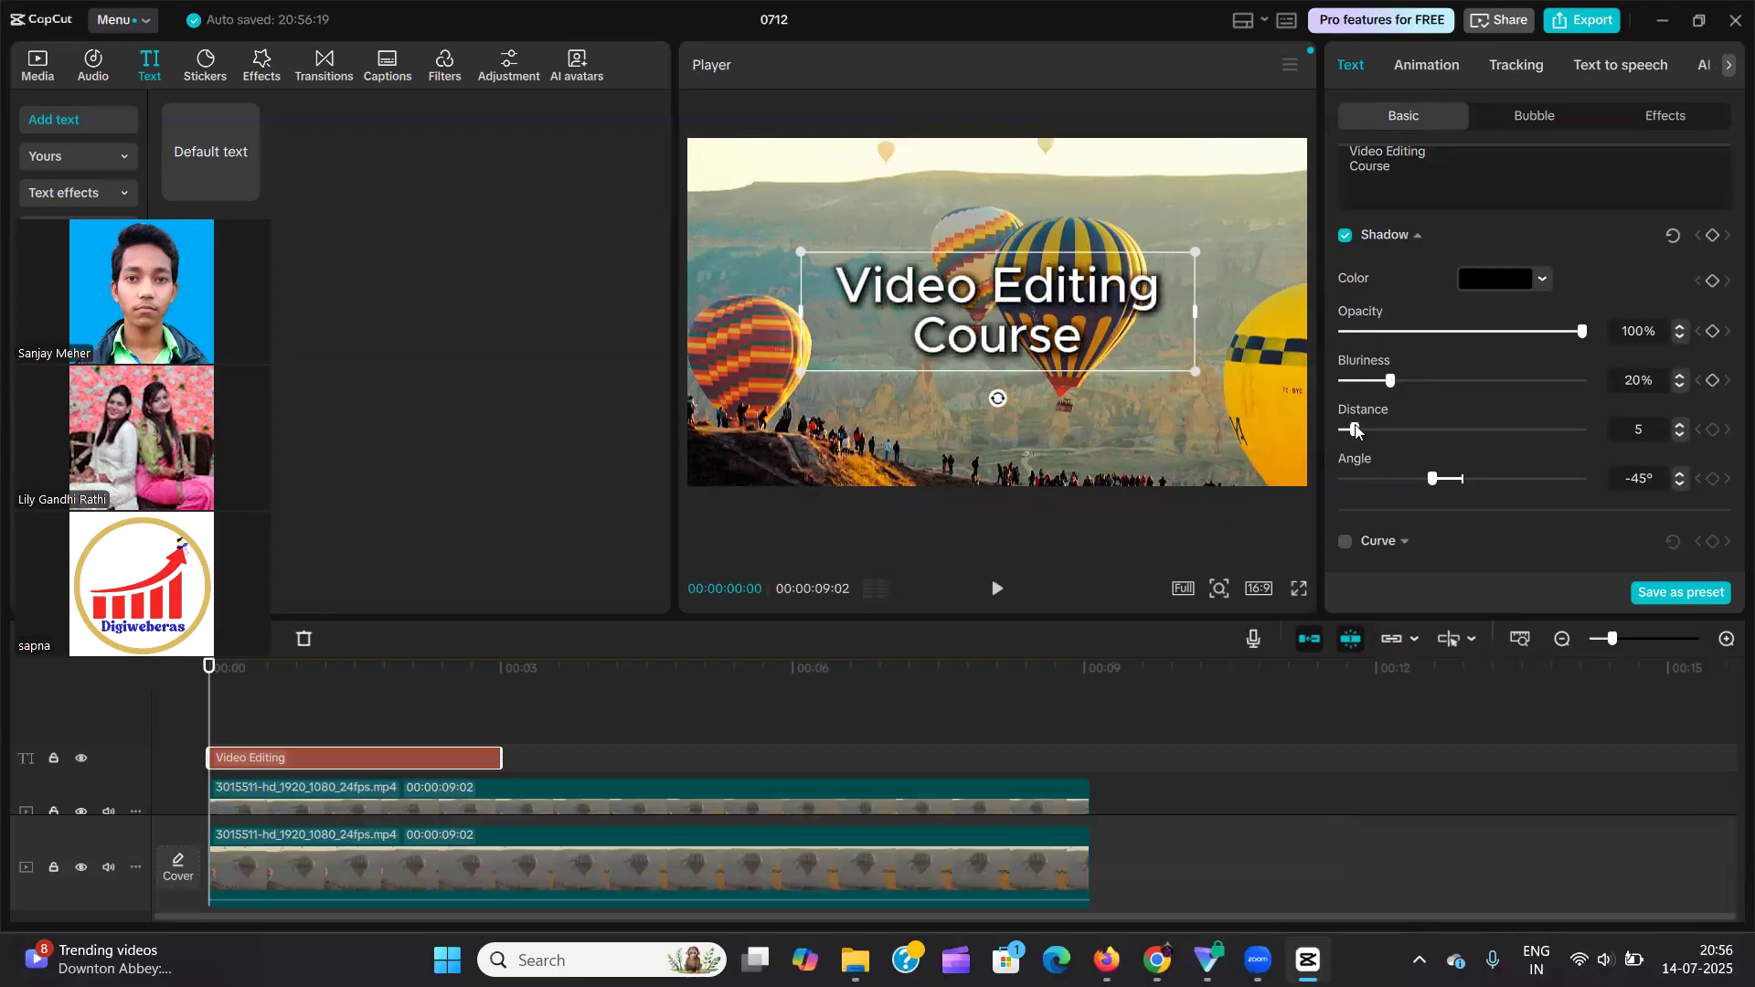
{"action": "left_click_drag", "start_coordinate": [1362, 428], "coordinate": [1464, 442]}
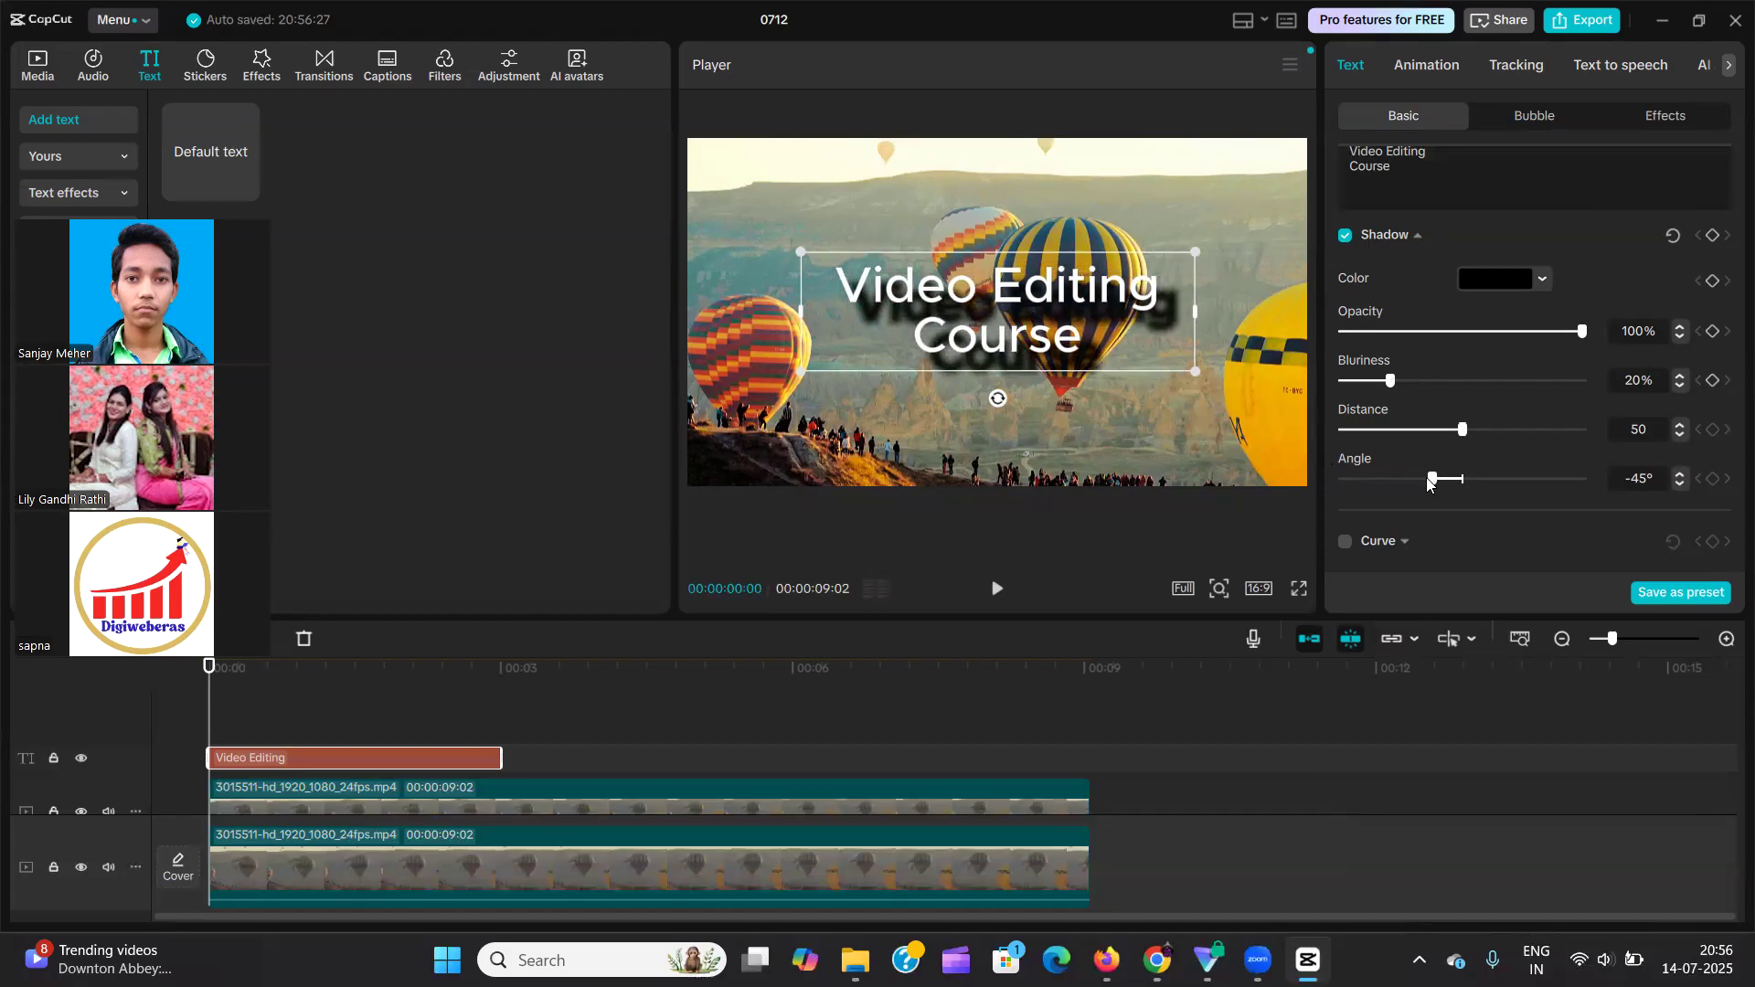
{"action": "left_click_drag", "start_coordinate": [1436, 482], "coordinate": [1317, 441]}
{"action": "left_click_drag", "start_coordinate": [1390, 380], "coordinate": [1595, 382]}
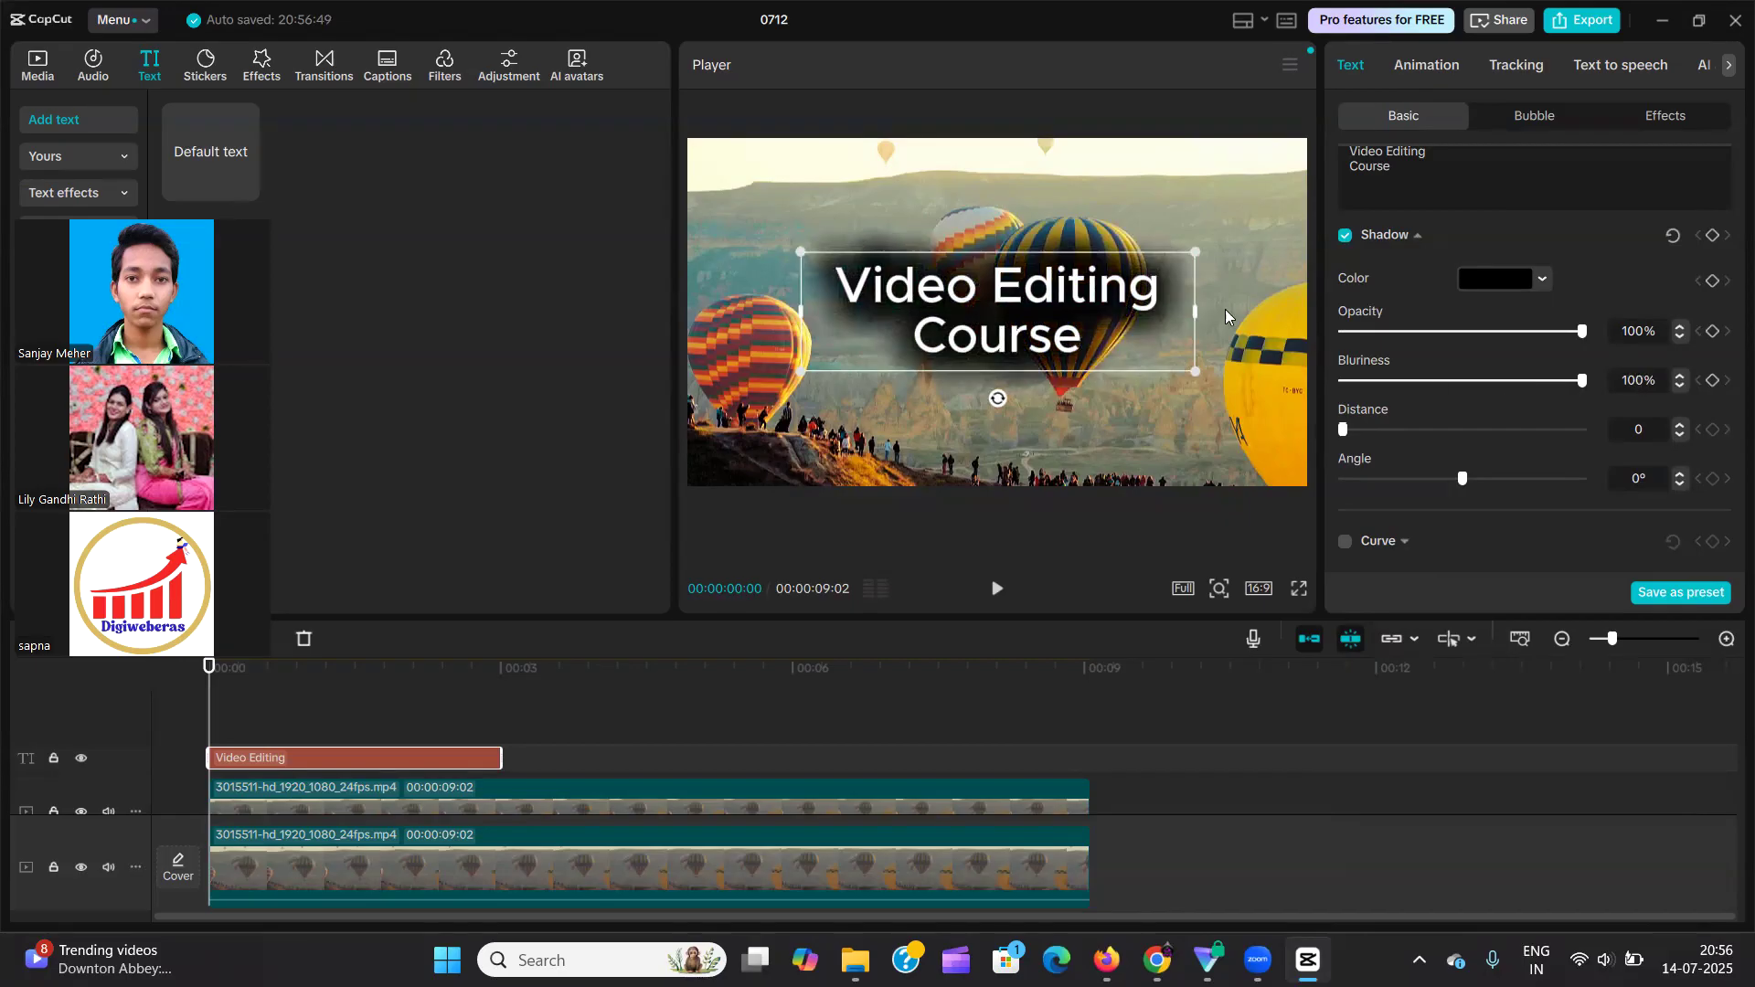
Reduce the shadow's blurriness to 0% and turn off the text's shadow.
{"action": "left_click_drag", "start_coordinate": [1588, 392], "coordinate": [1284, 413]}
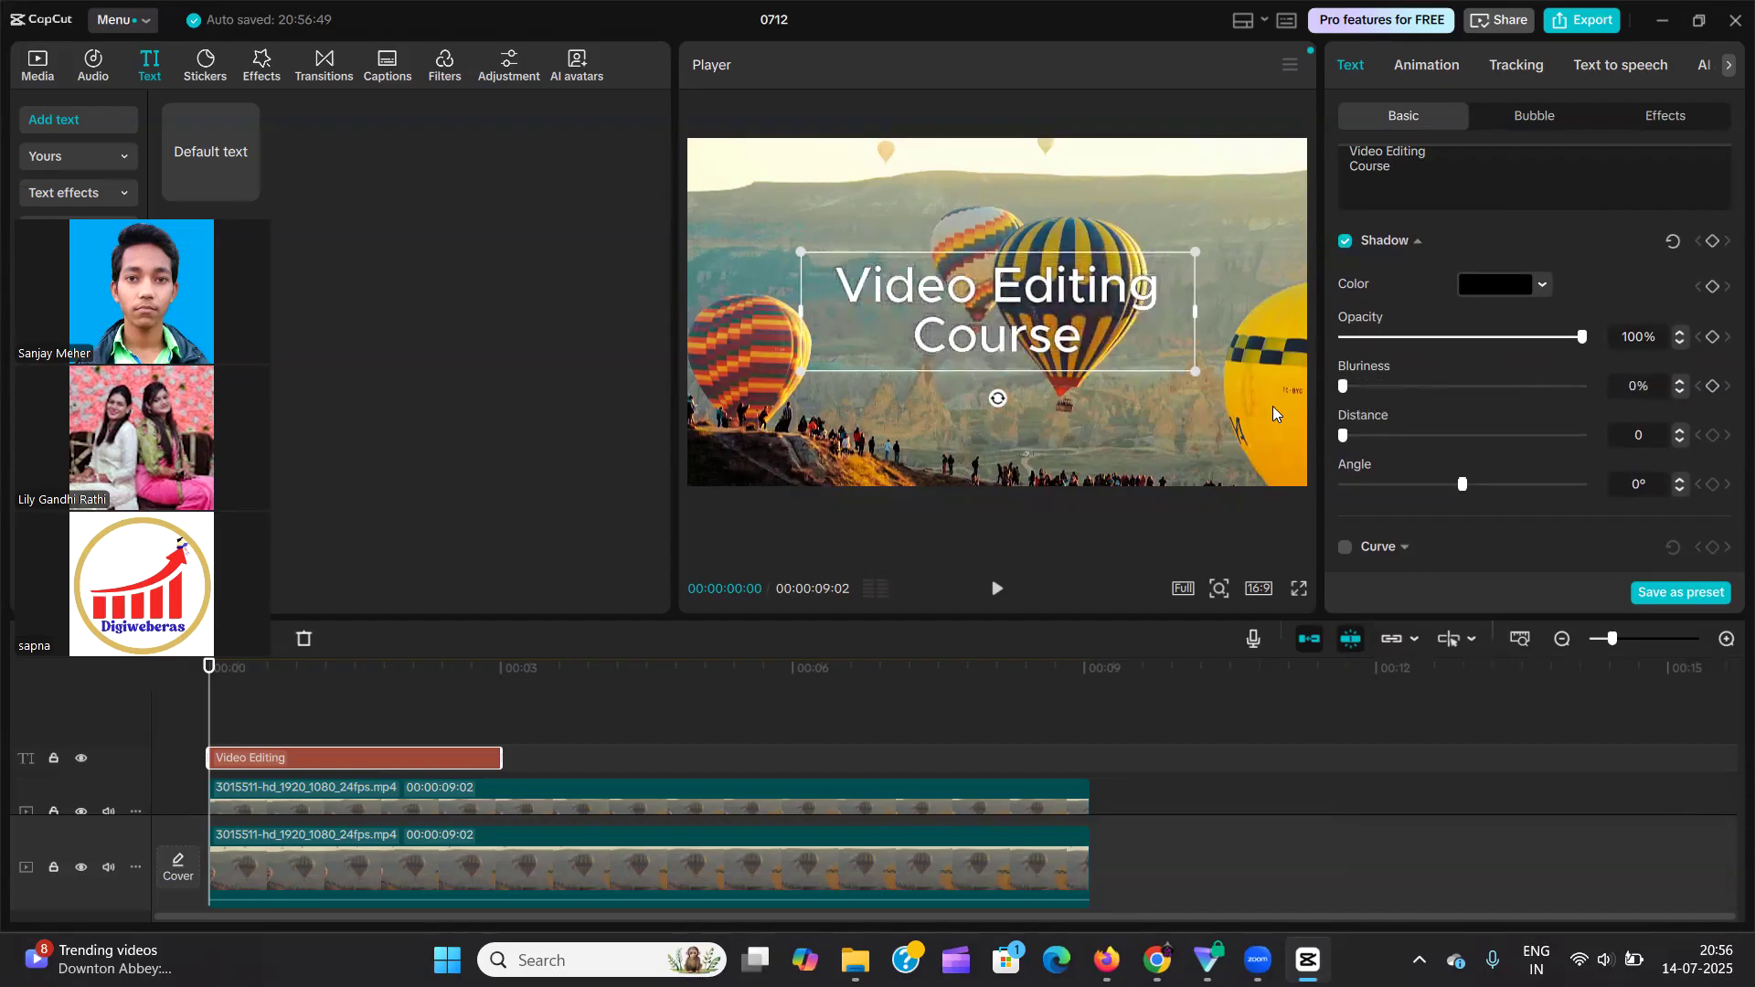
{"action": "scroll", "coordinate": [1399, 384], "scroll_direction": "up", "scroll_amount": 3}
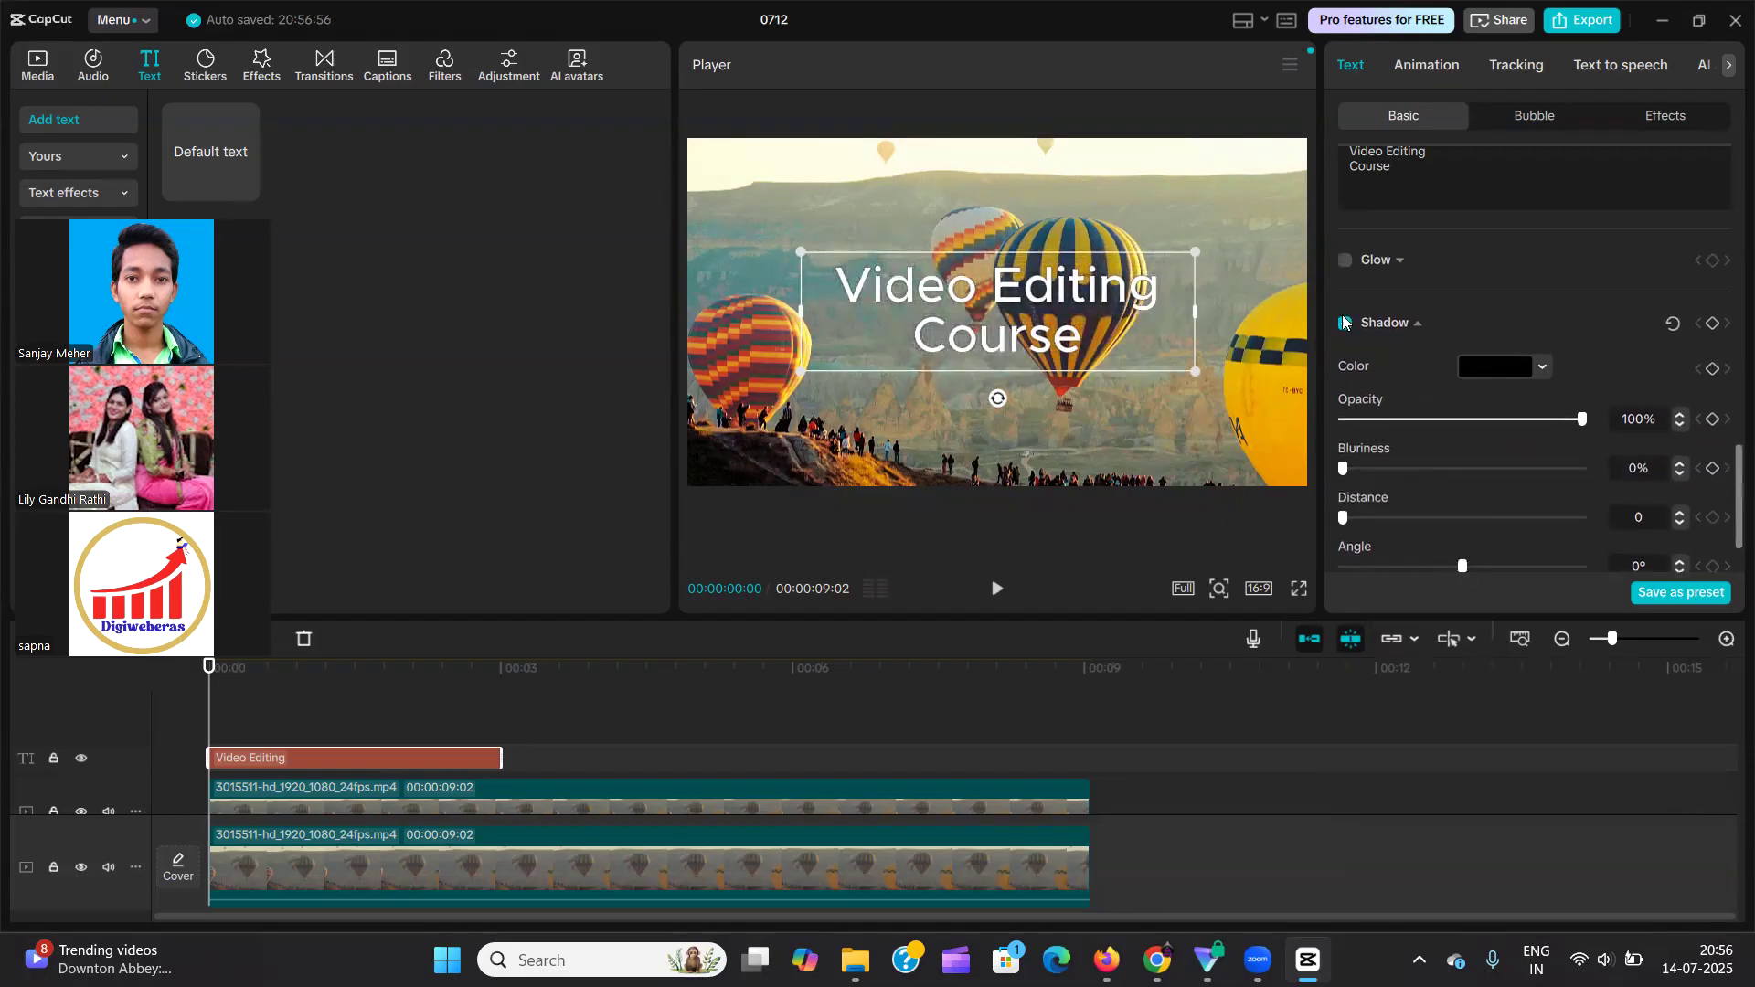
{"action": "left_click", "coordinate": [1345, 323]}
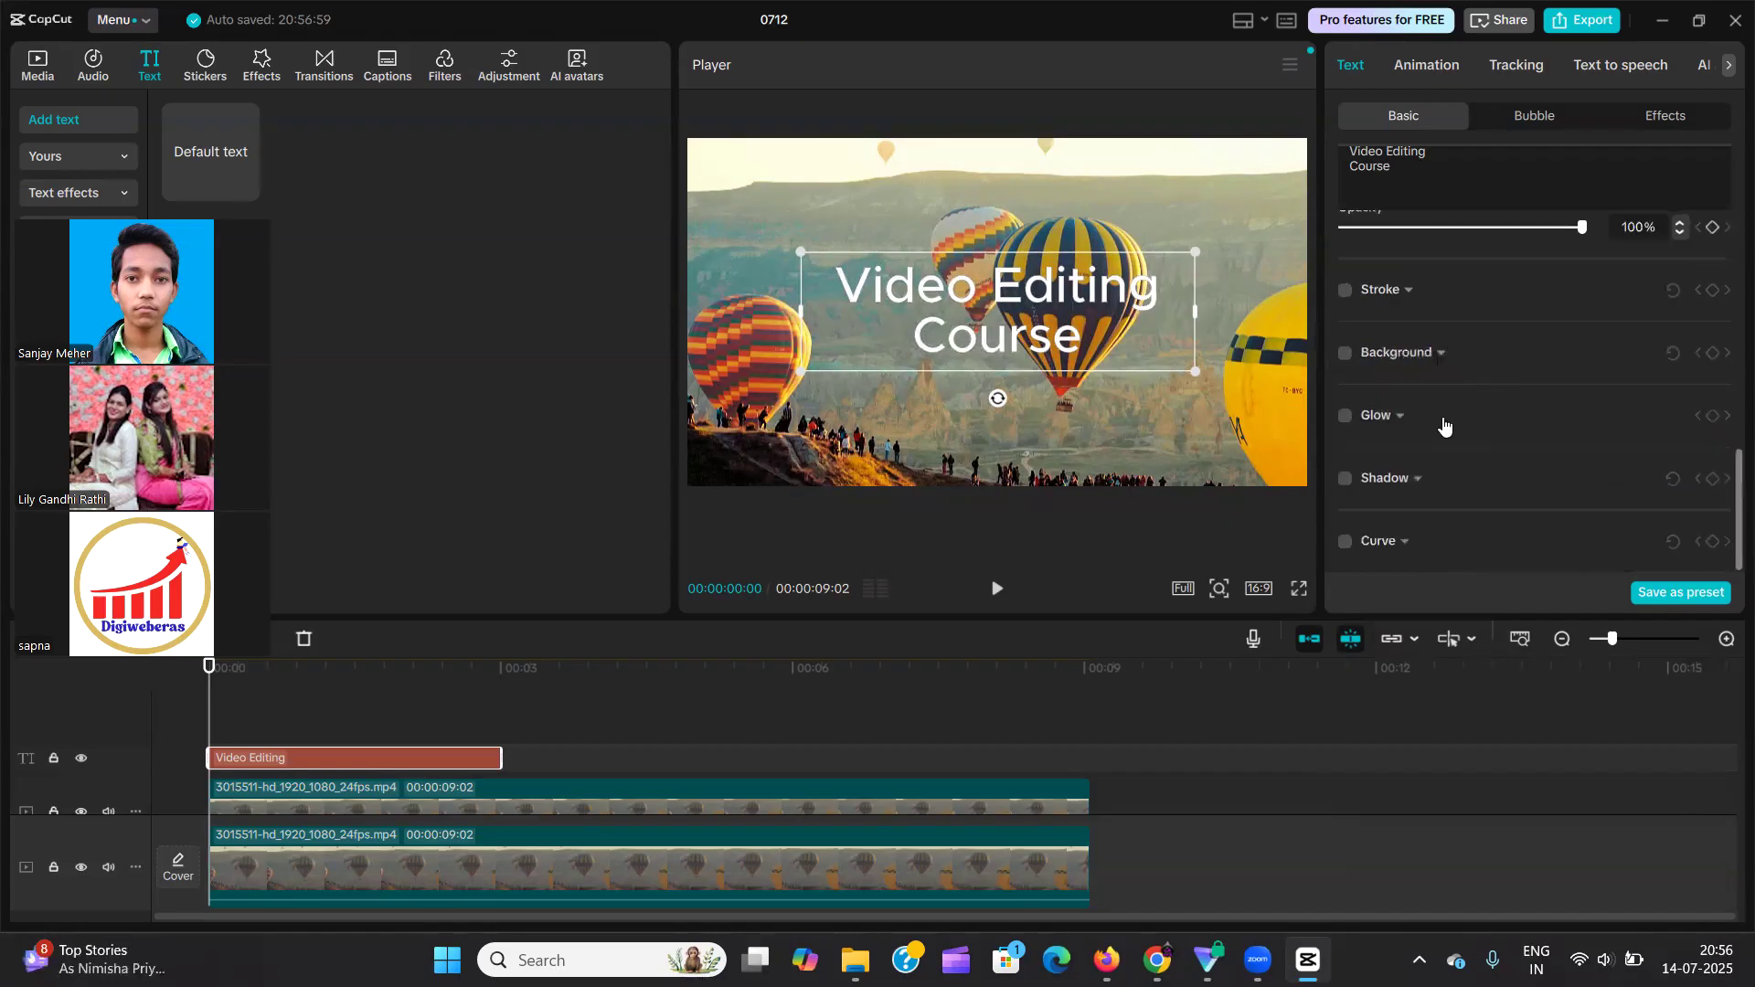
Remove the line break in "Video Editing Course", widen its text box to fit one line and centre it in the frame.
{"action": "scroll", "coordinate": [1471, 293], "scroll_direction": "up", "scroll_amount": 5}
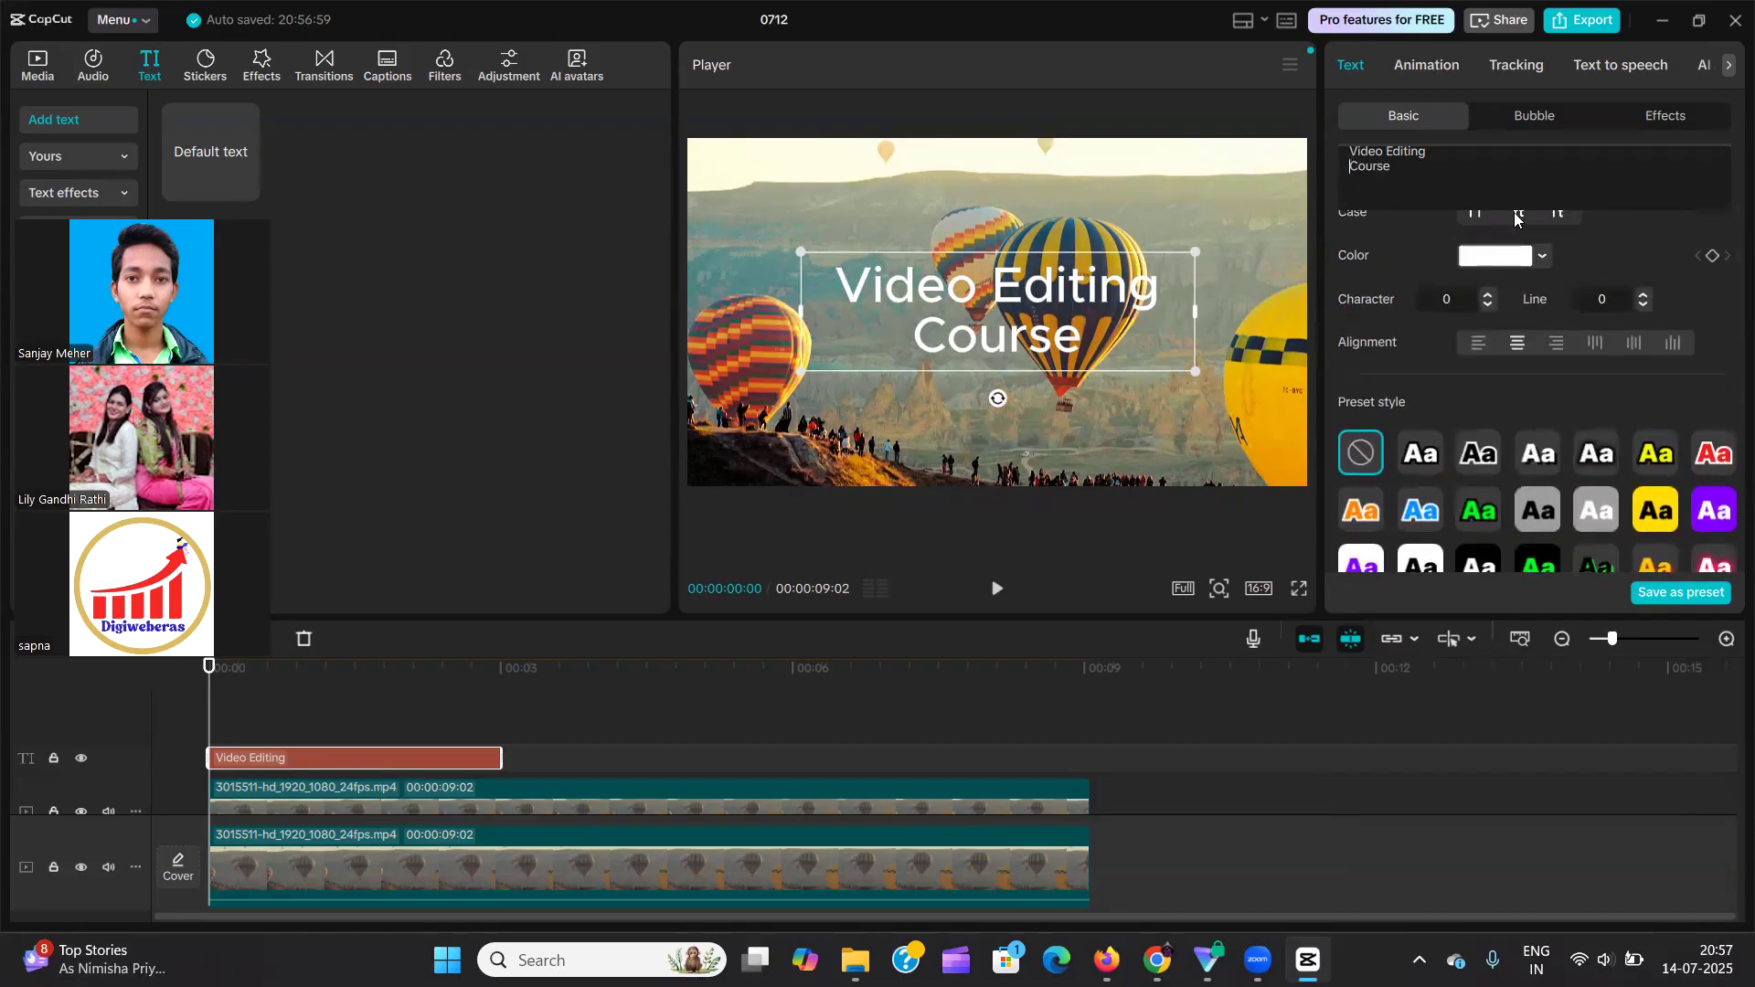
{"action": "key", "text": "BackSpace"}
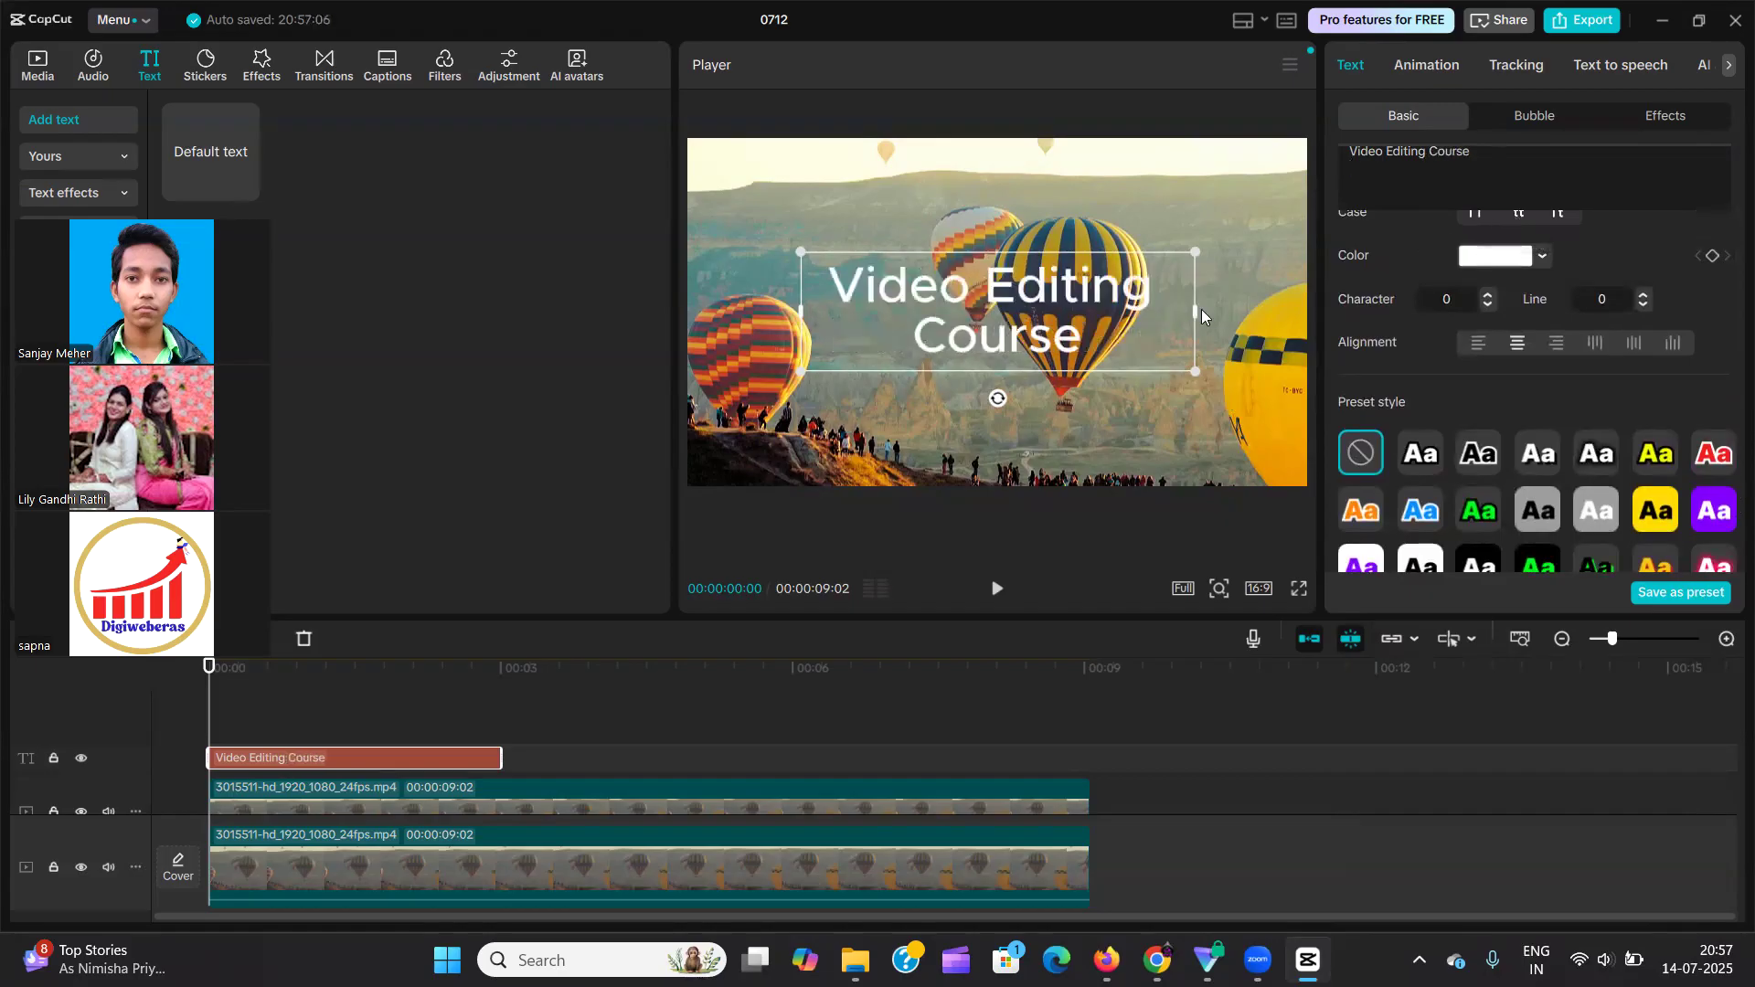
{"action": "left_click_drag", "start_coordinate": [1203, 311], "coordinate": [1355, 311]}
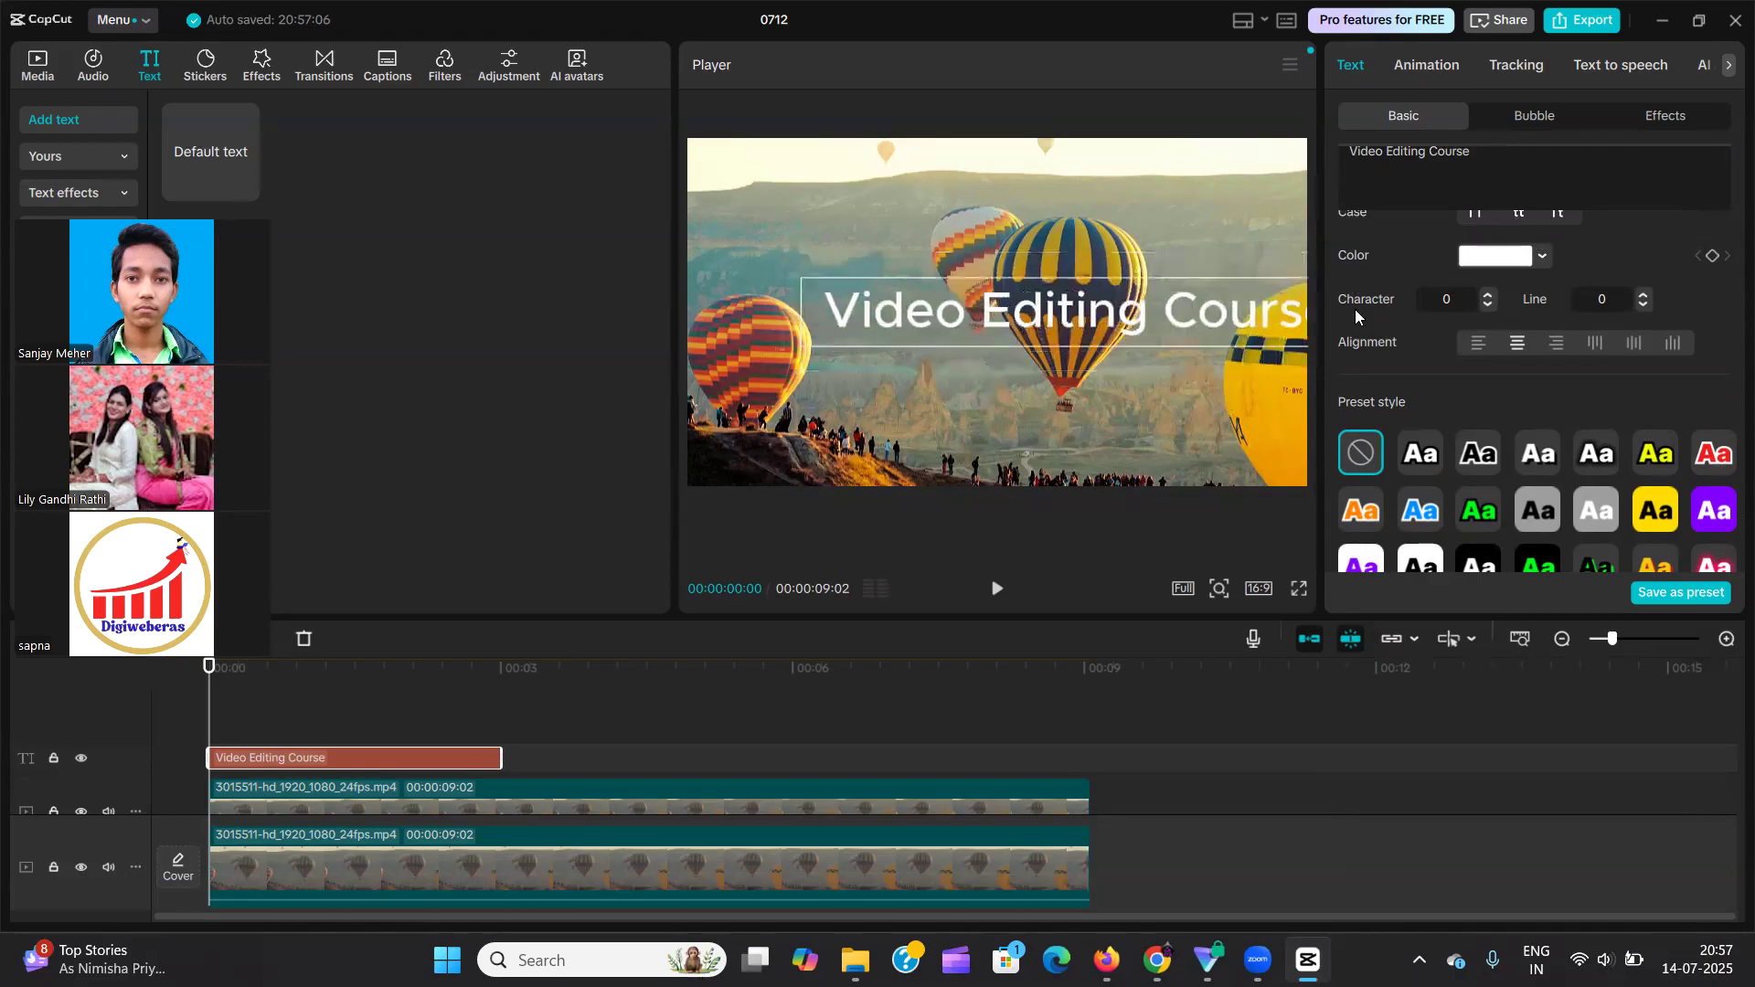
{"action": "left_click_drag", "start_coordinate": [1229, 303], "coordinate": [1130, 311]}
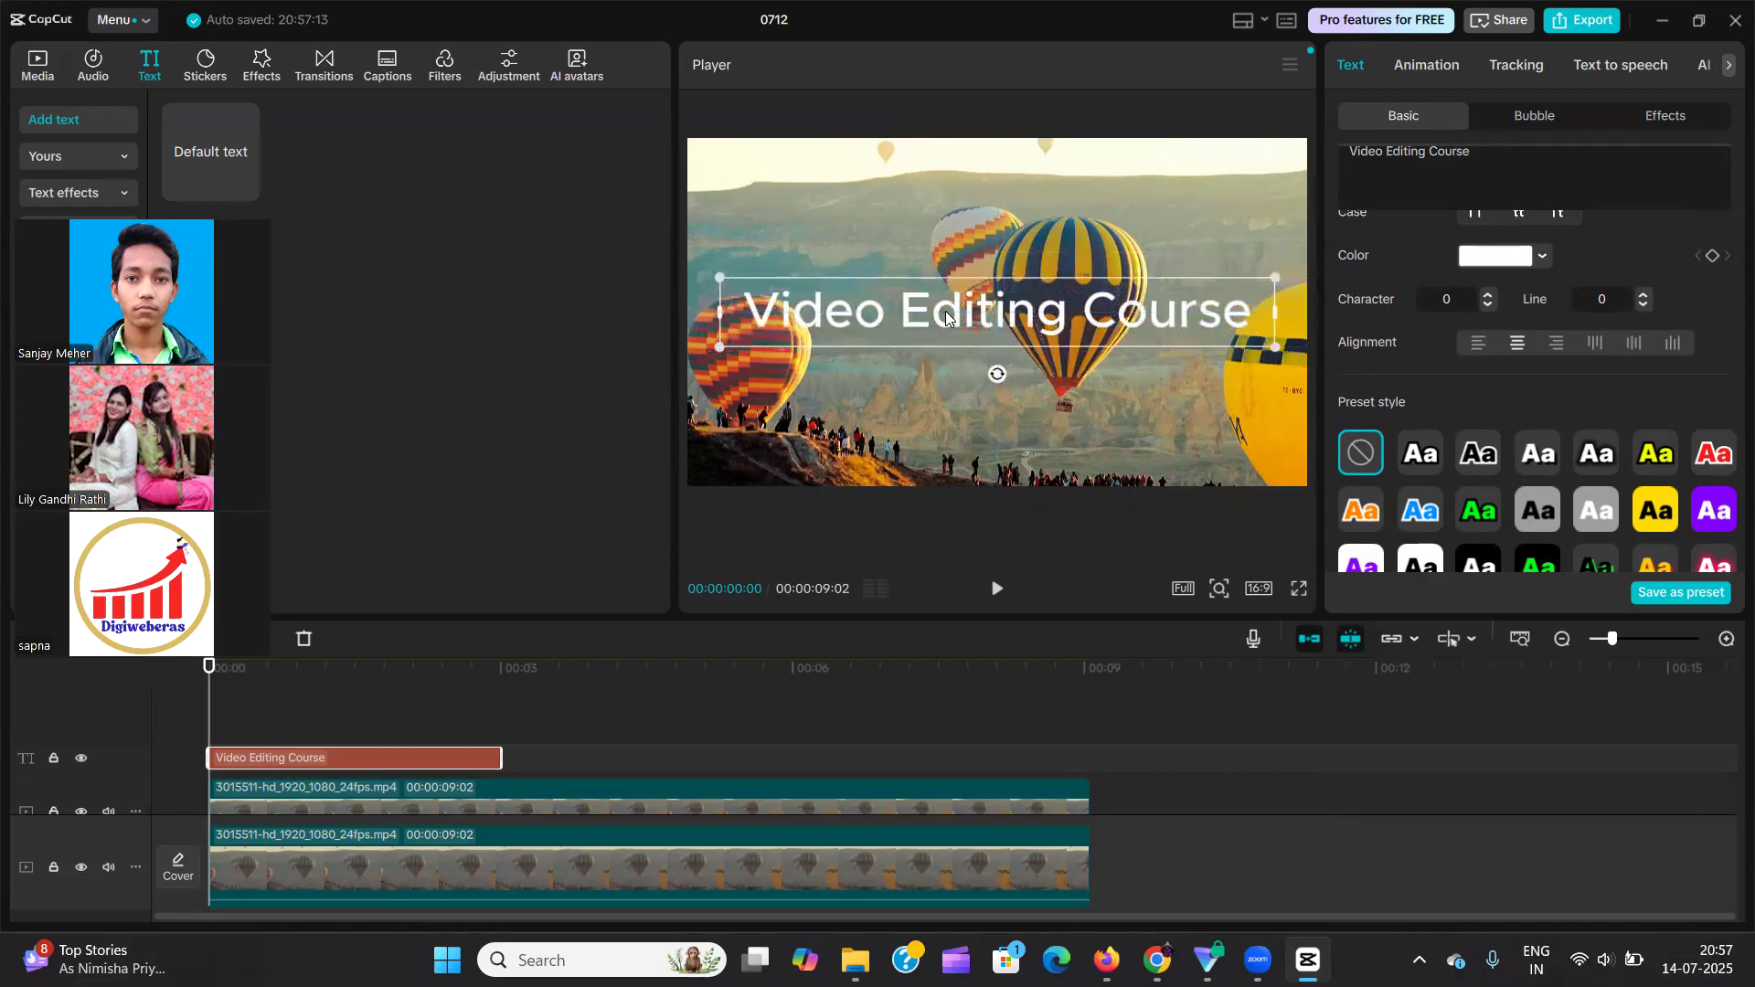
Try curving the text, reducing the curve strength to 8°, and turn the curve back off.
{"action": "scroll", "coordinate": [1466, 353], "scroll_direction": "down", "scroll_amount": 10}
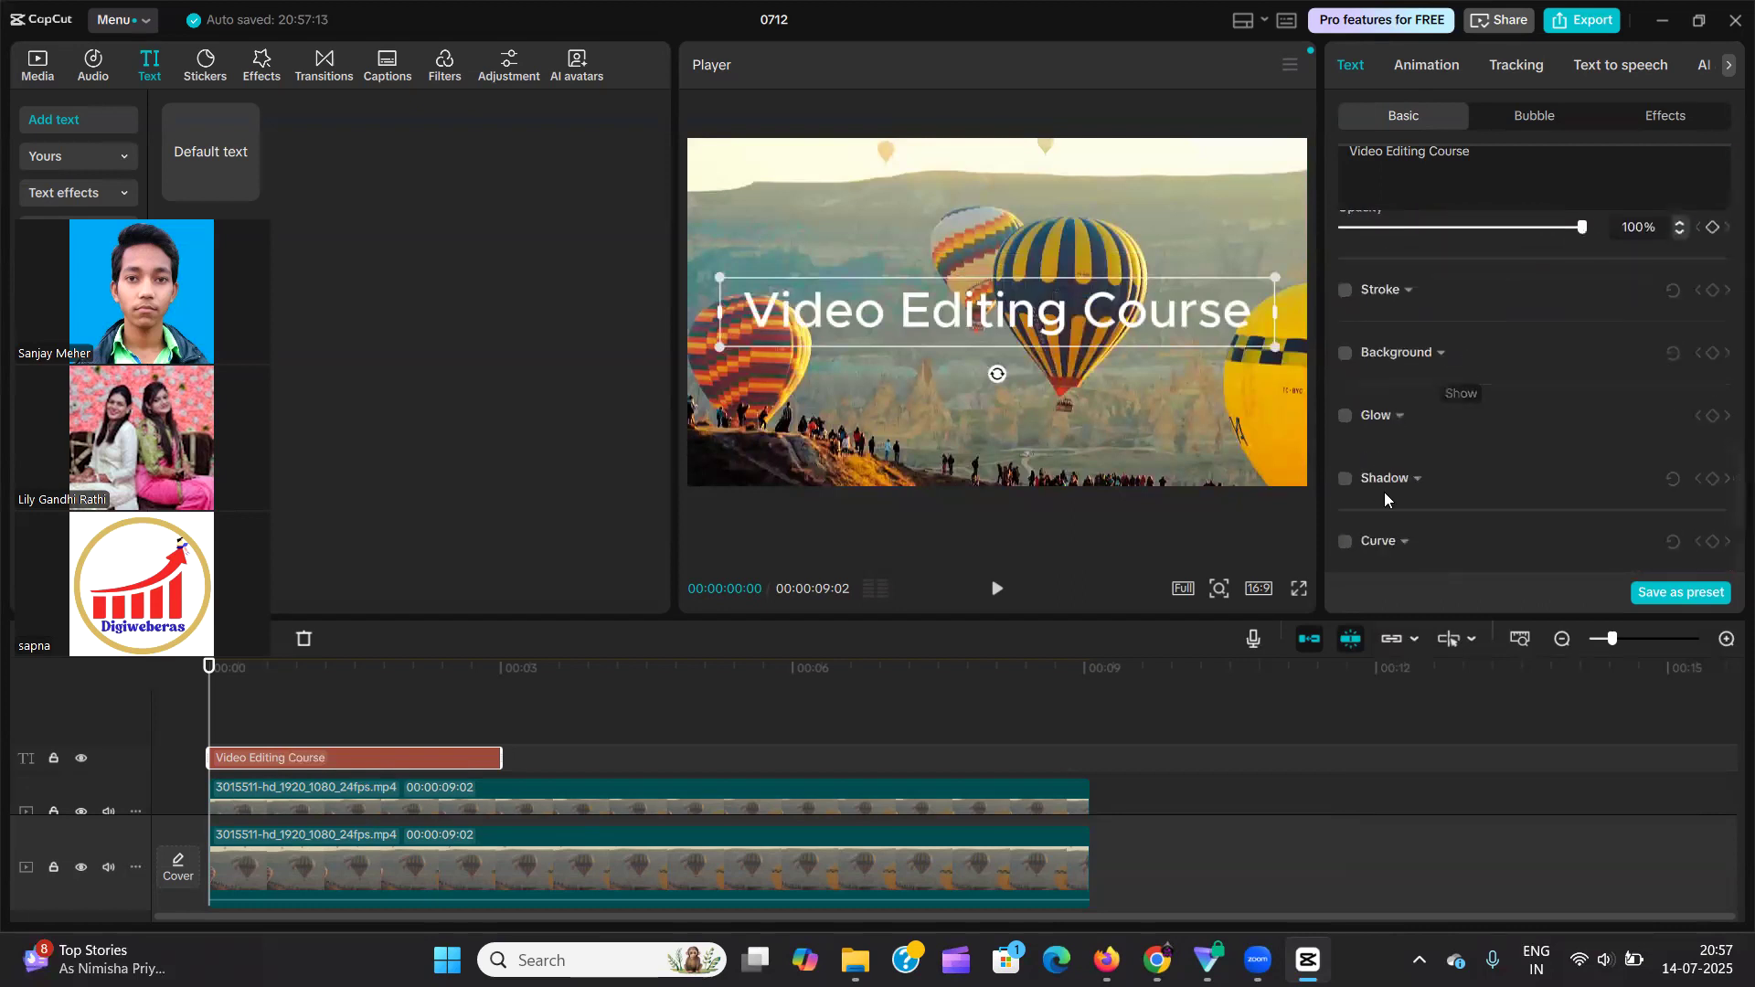
{"action": "left_click", "coordinate": [1345, 545]}
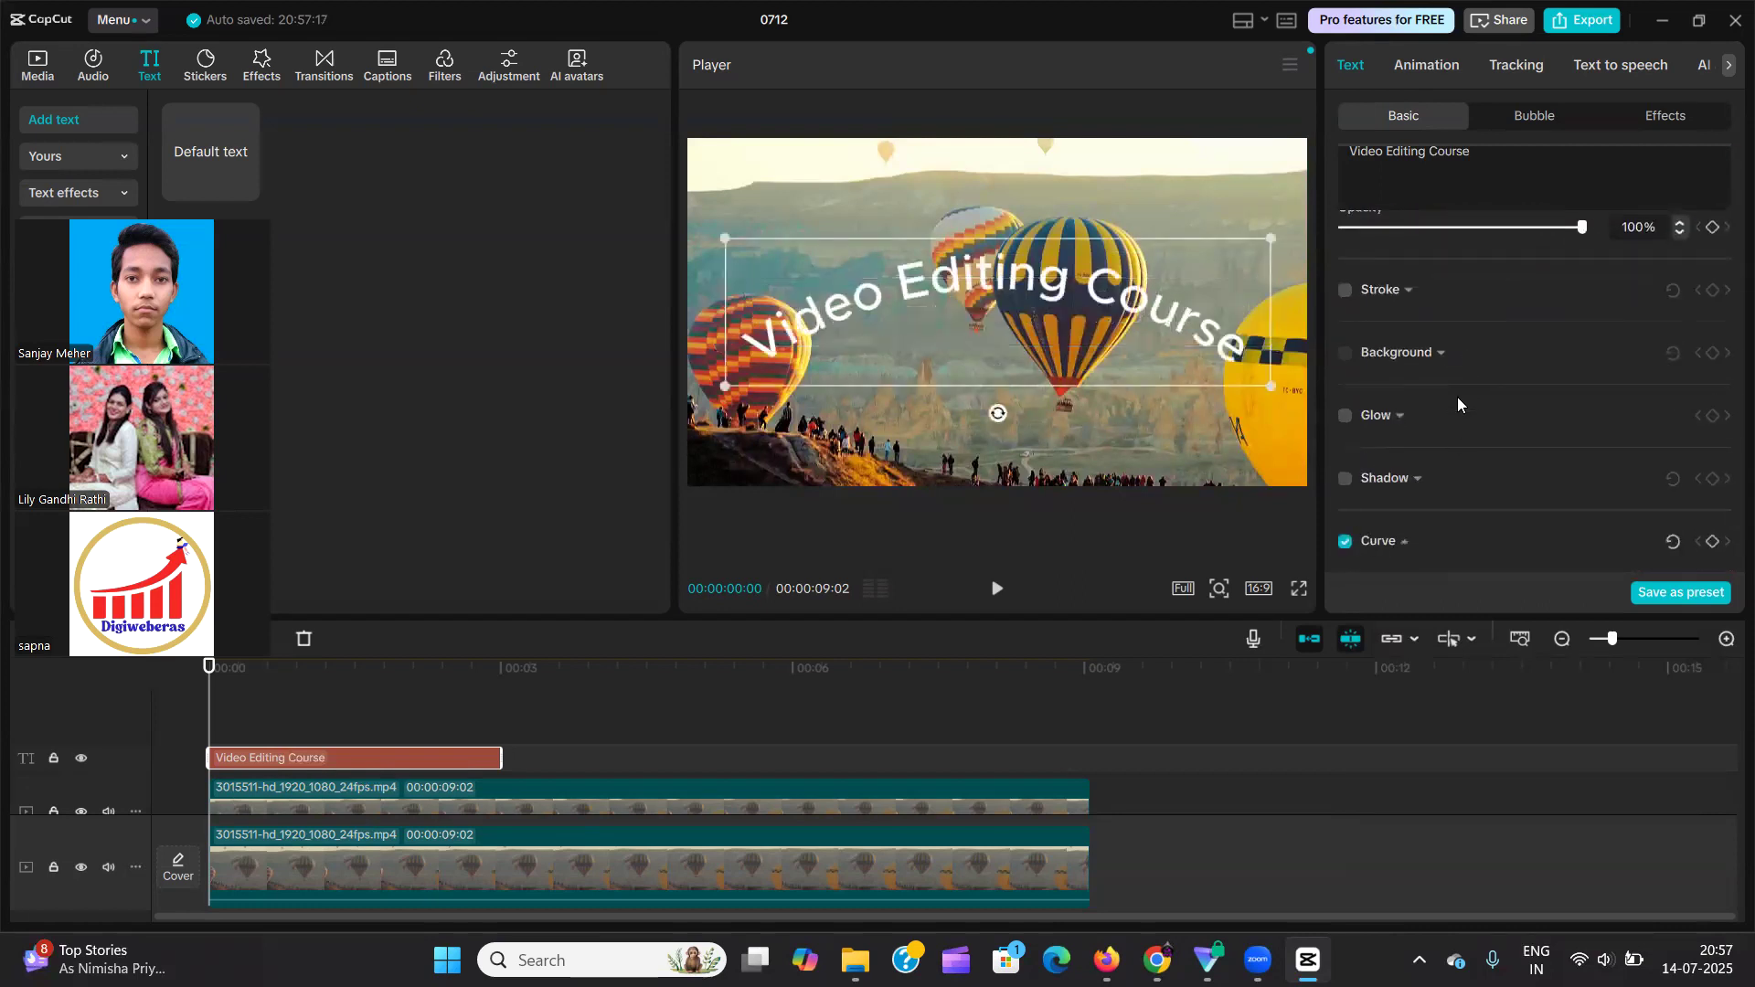
{"action": "scroll", "coordinate": [1458, 397], "scroll_direction": "down", "scroll_amount": 2}
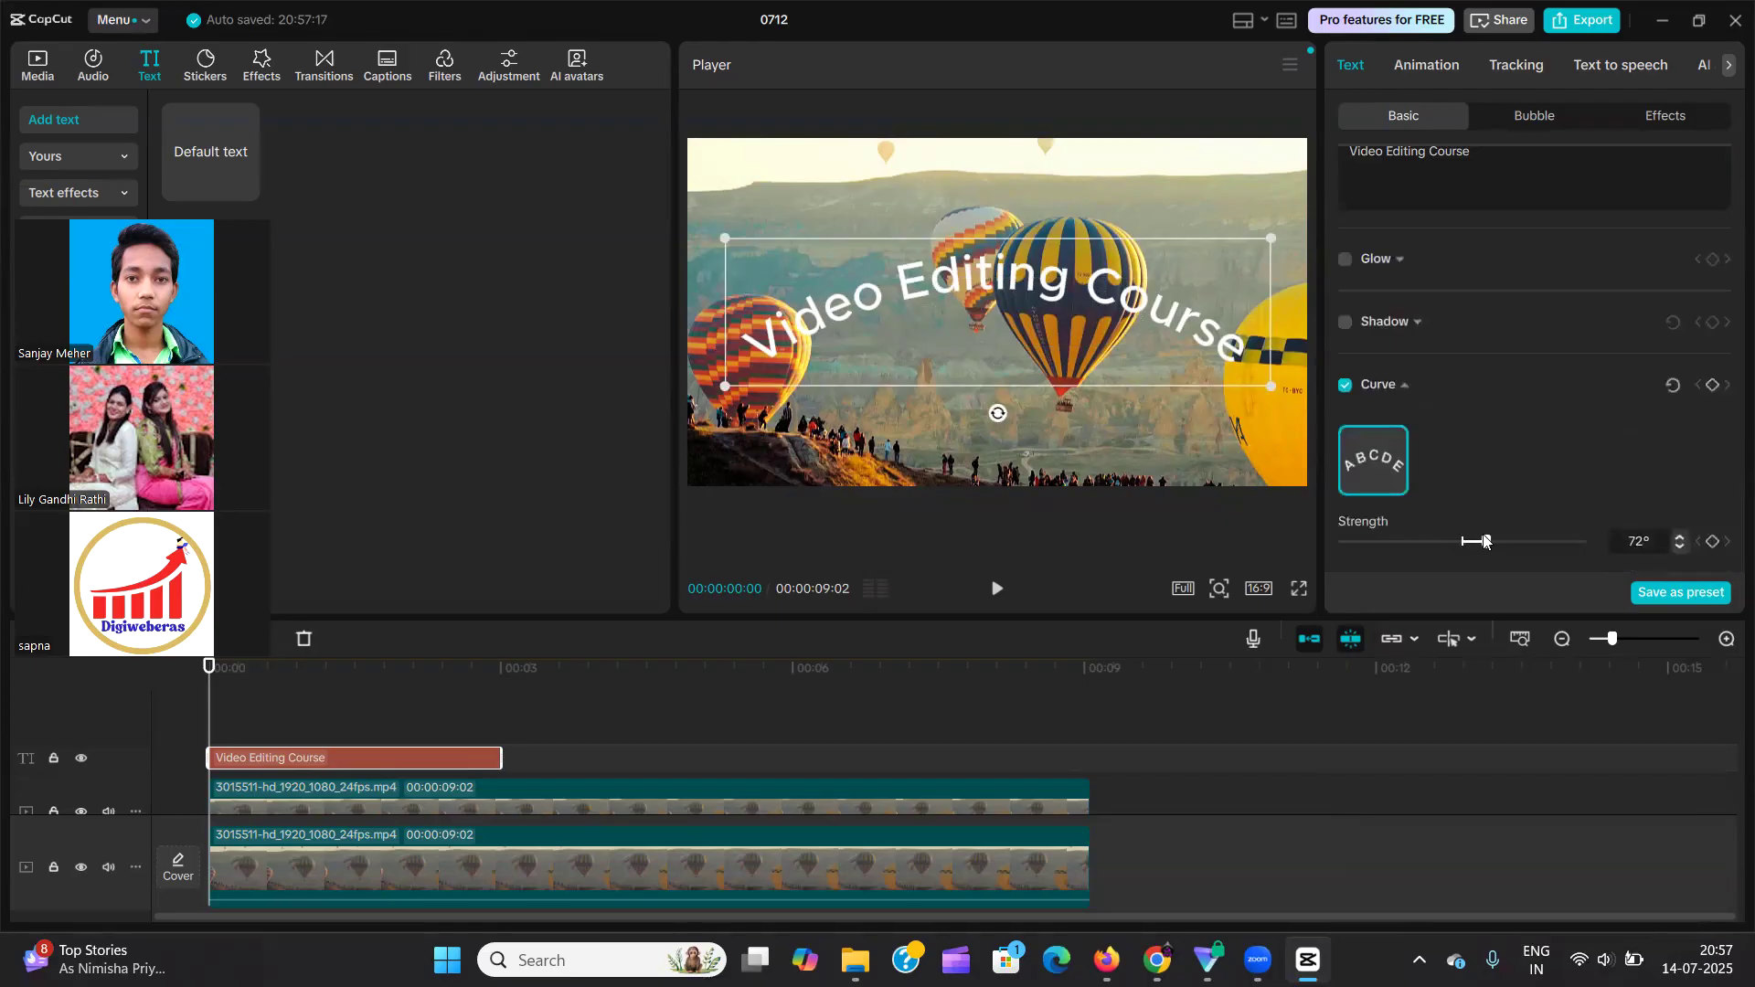
{"action": "mouse_move", "coordinate": [1487, 541]}
{"action": "left_mouse_down"}
{"action": "mouse_move", "coordinate": [1593, 546]}
{"action": "mouse_move", "coordinate": [1326, 585]}
{"action": "mouse_move", "coordinate": [1461, 563]}
{"action": "left_mouse_up"}
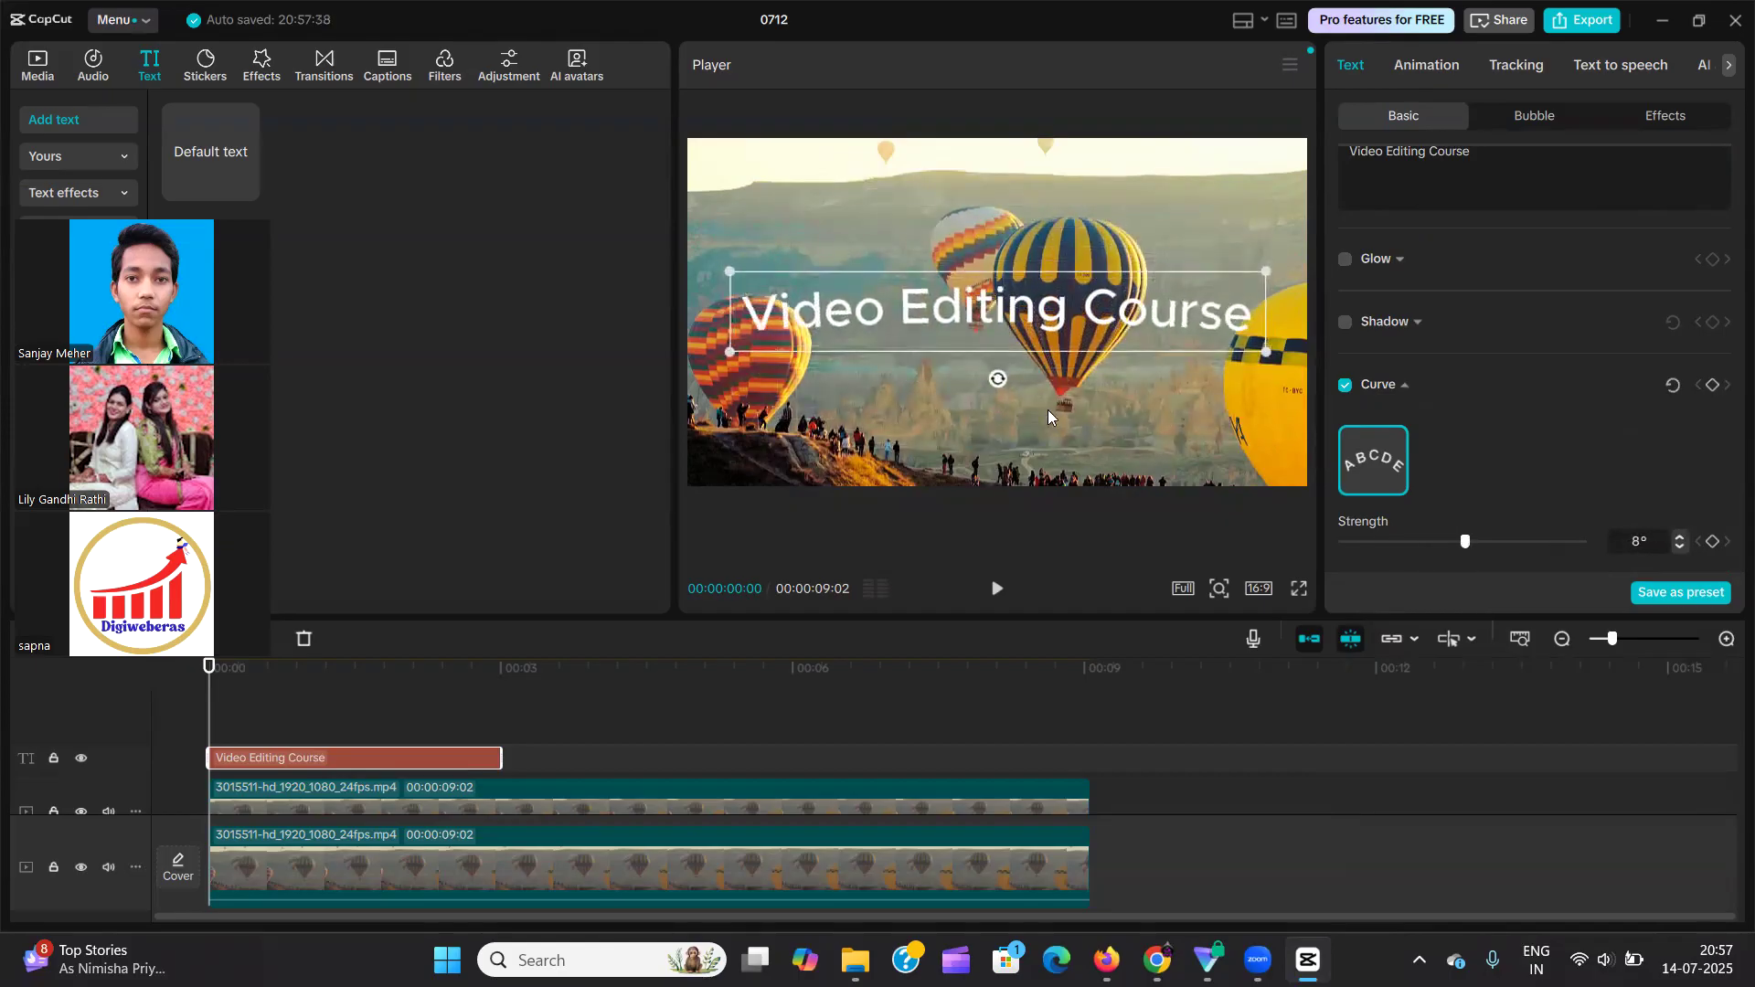
{"action": "left_click", "coordinate": [1345, 386]}
Browse the In animations for the text, apply Popping Candy and set its duration to 2.5 s.
{"action": "scroll", "coordinate": [1430, 448], "scroll_direction": "up", "scroll_amount": 1}
{"action": "scroll", "coordinate": [1463, 474], "scroll_direction": "up", "scroll_amount": 5}
{"action": "scroll", "coordinate": [1466, 476], "scroll_direction": "up", "scroll_amount": 1}
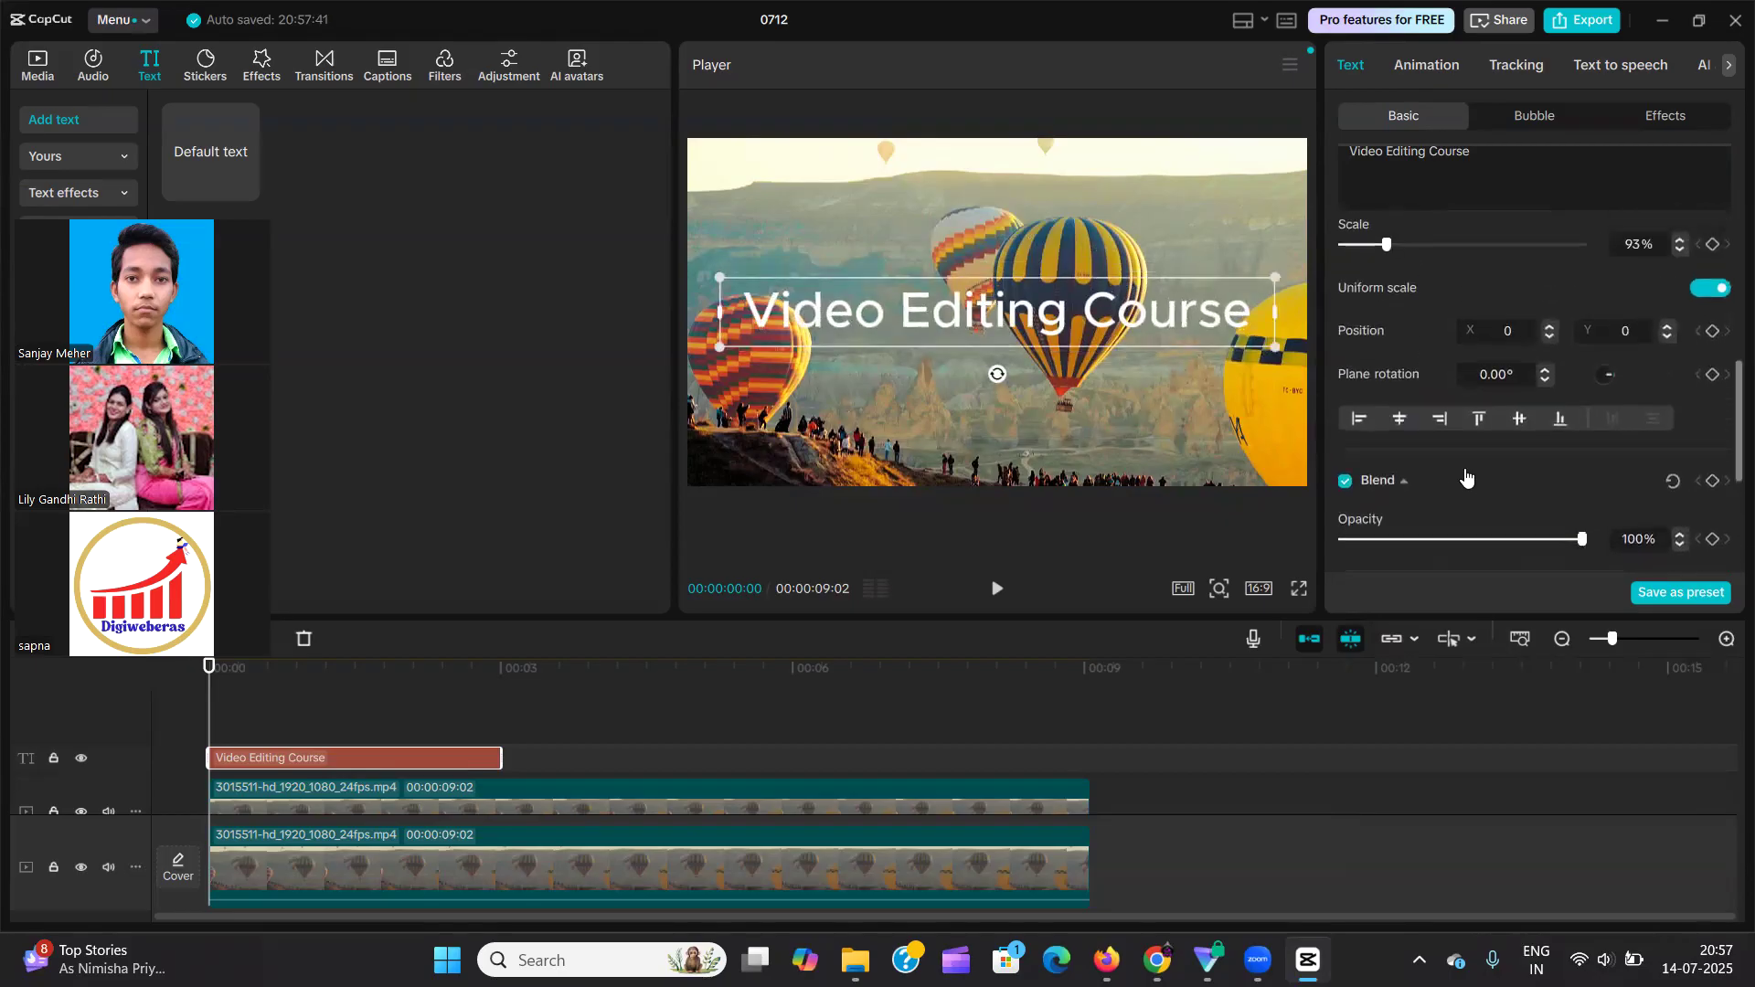
{"action": "scroll", "coordinate": [1465, 475], "scroll_direction": "up", "scroll_amount": 8}
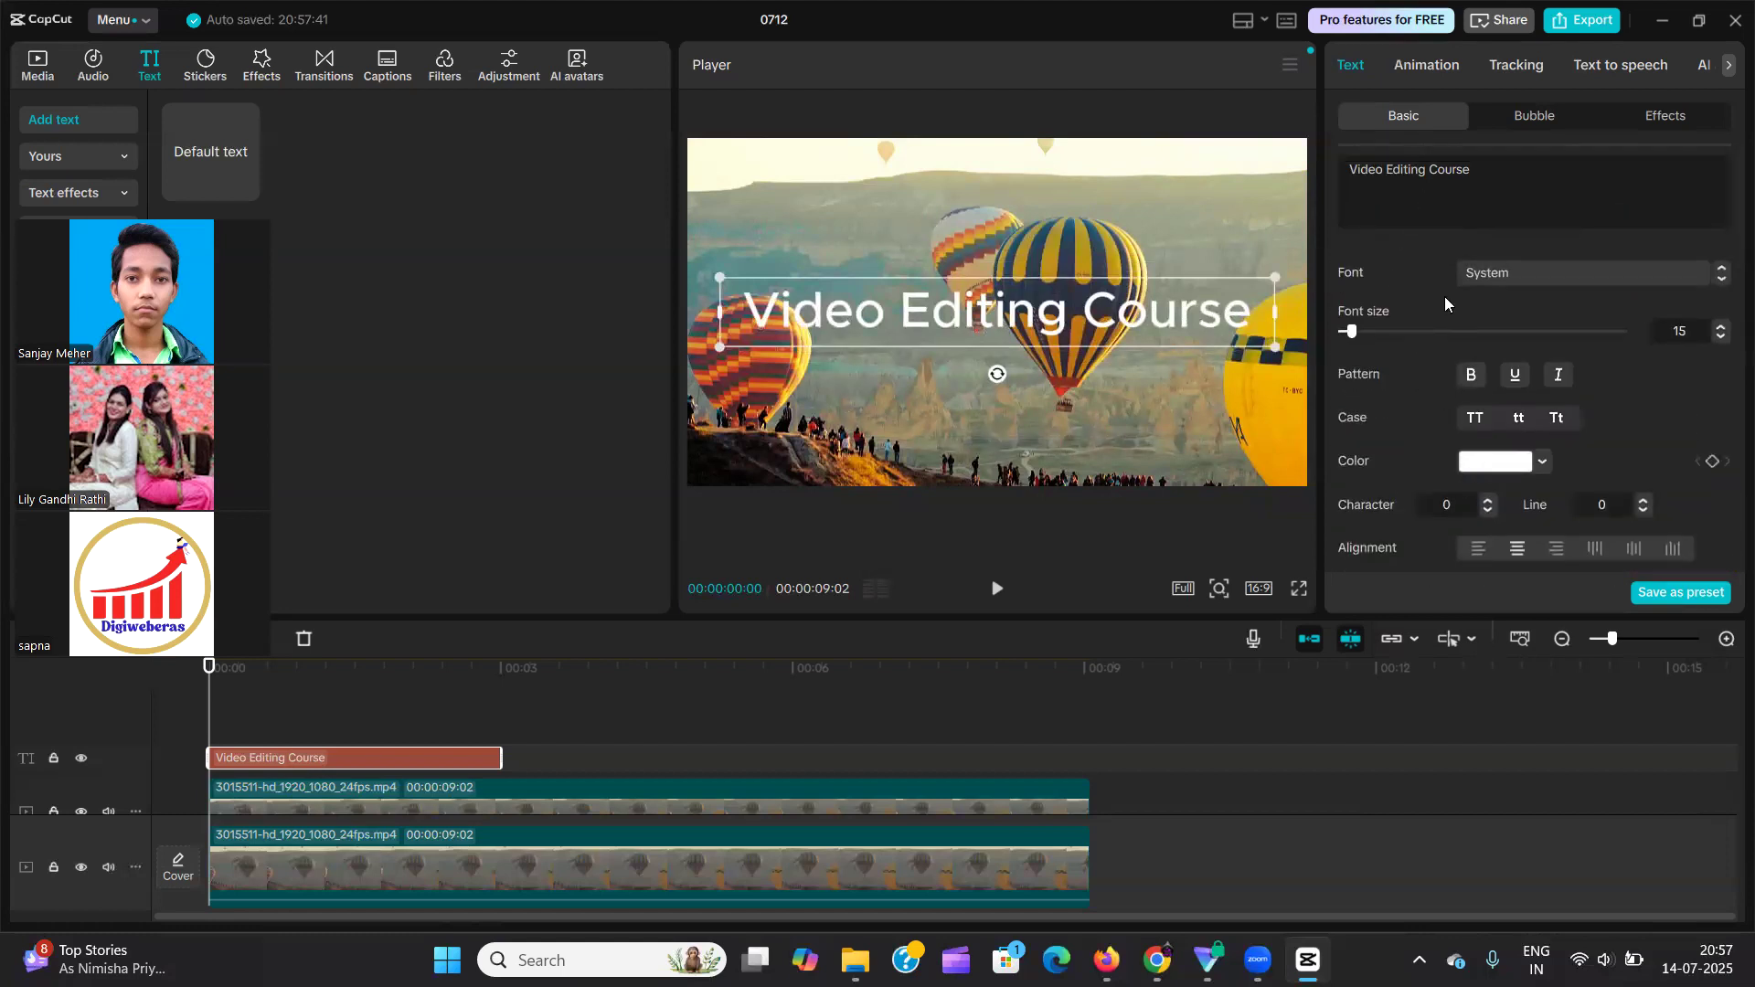
{"action": "left_click", "coordinate": [1428, 69]}
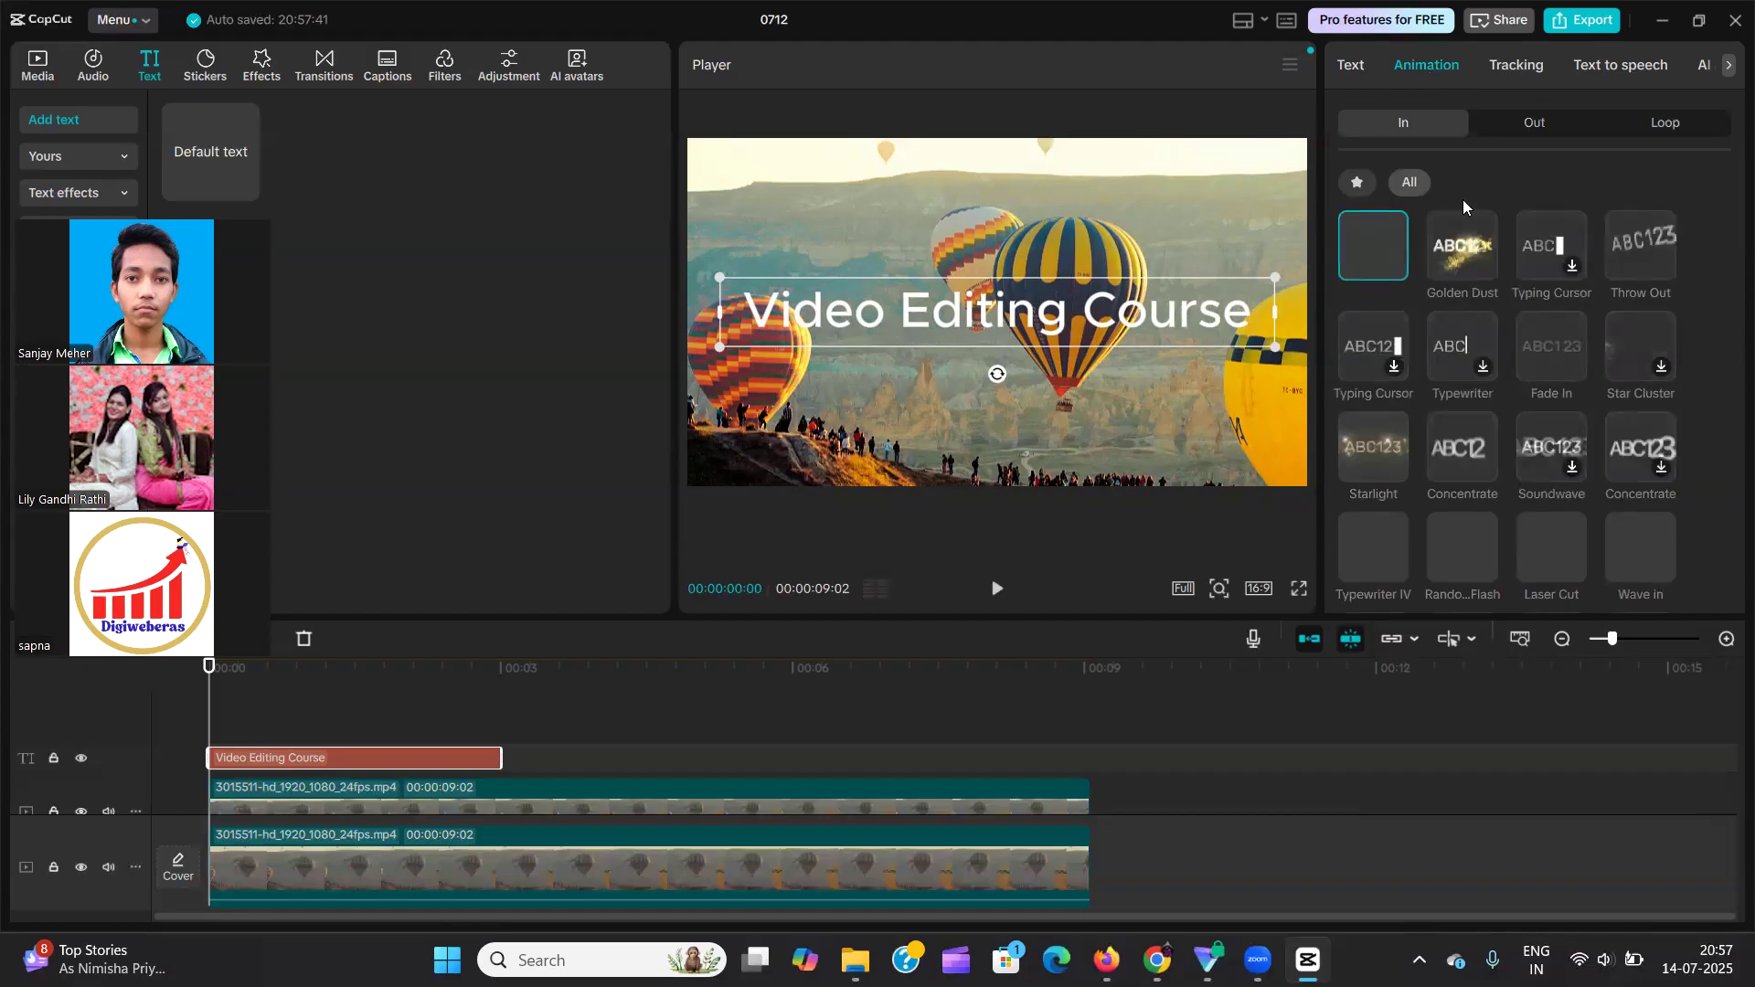
{"action": "scroll", "coordinate": [1486, 370], "scroll_direction": "down", "scroll_amount": 10}
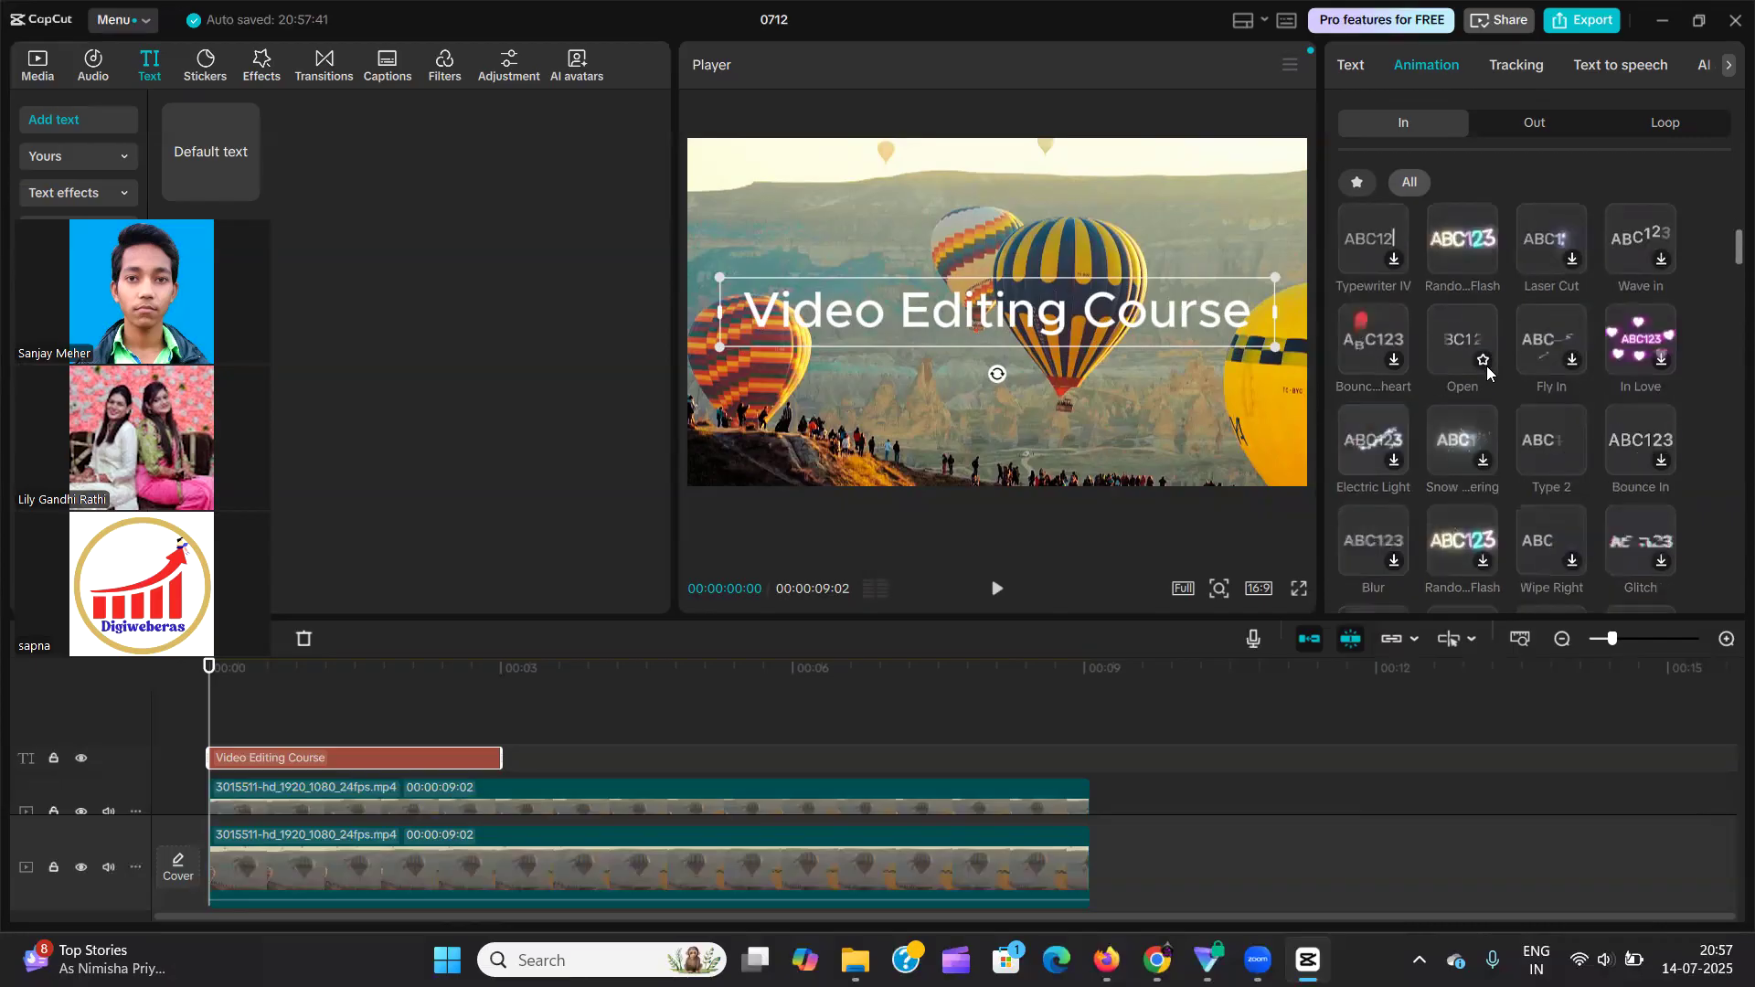
{"action": "scroll", "coordinate": [1490, 375], "scroll_direction": "down", "scroll_amount": 6}
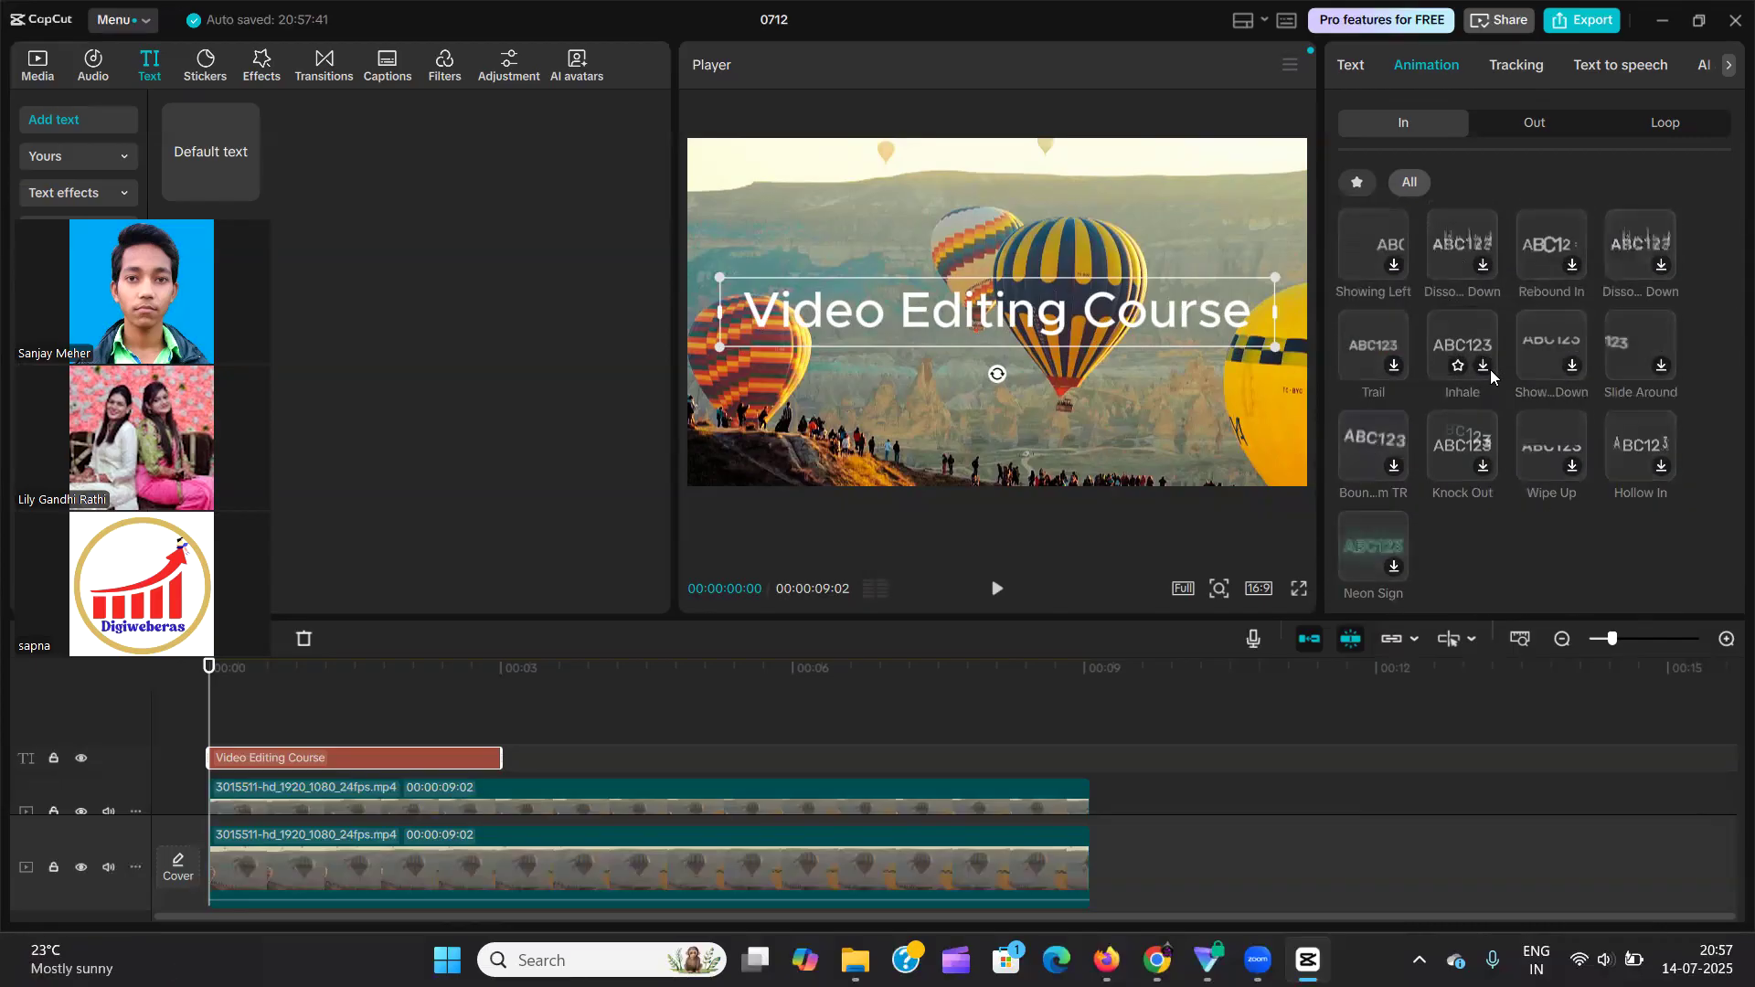
{"action": "scroll", "coordinate": [1491, 369], "scroll_direction": "up", "scroll_amount": 5}
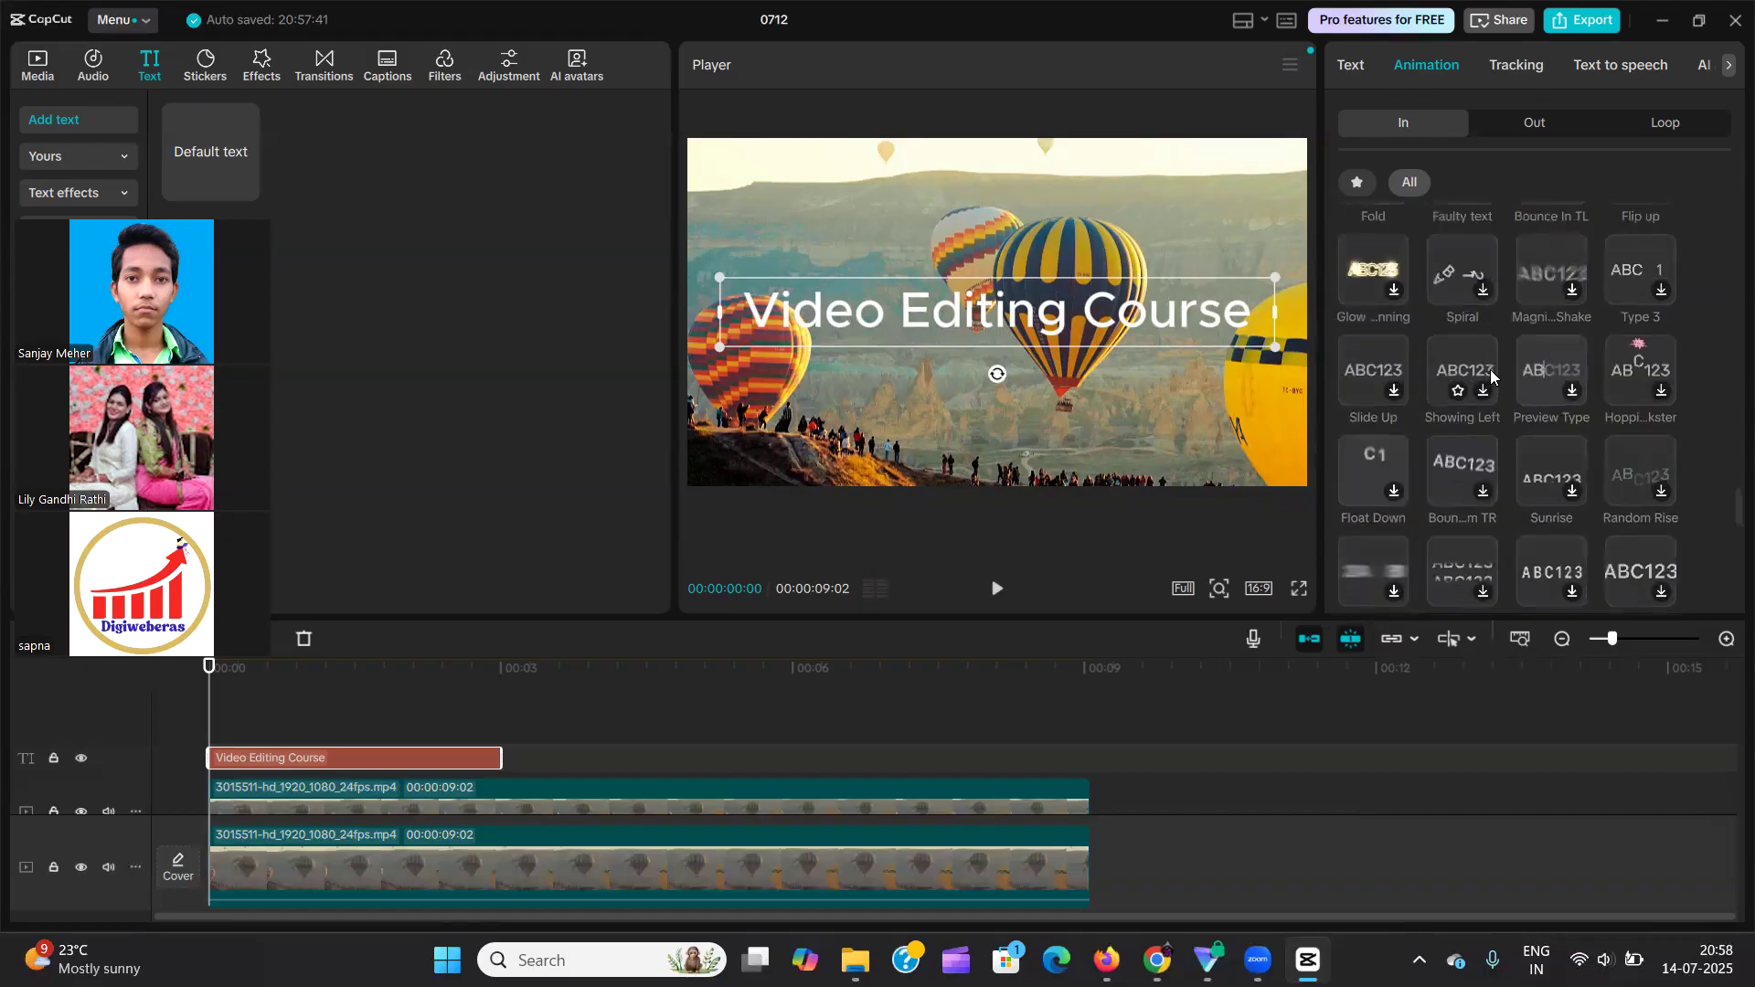
{"action": "scroll", "coordinate": [1476, 366], "scroll_direction": "up", "scroll_amount": 2}
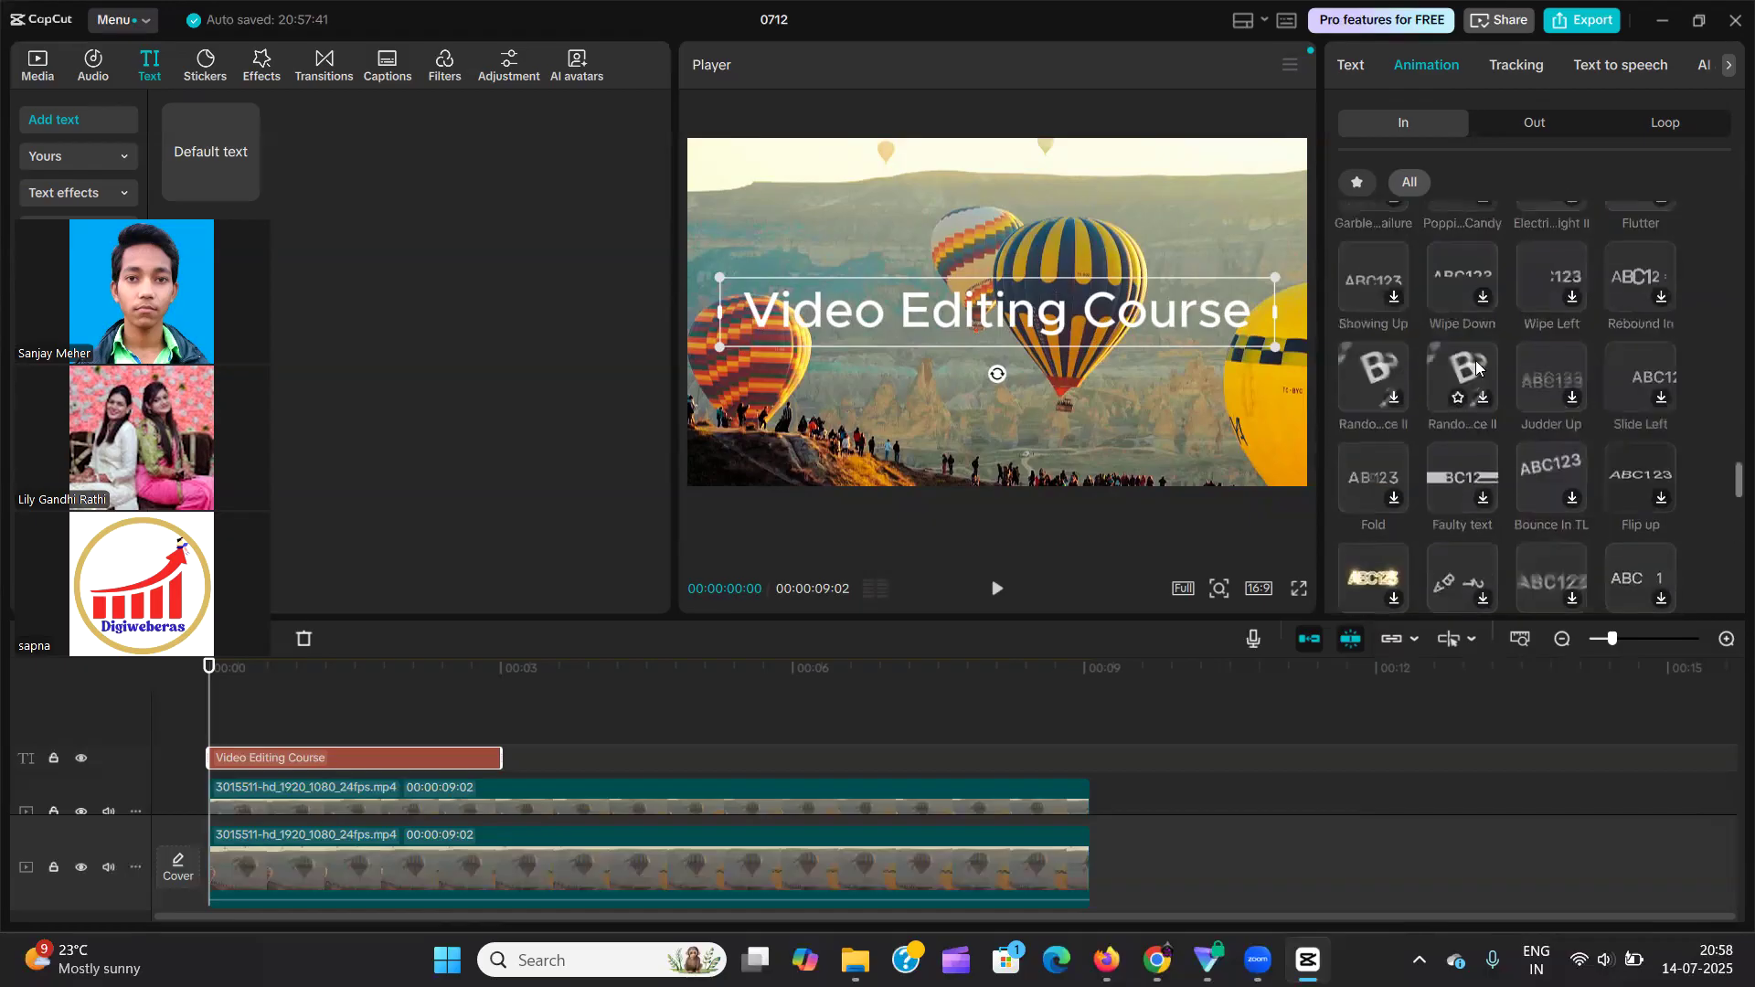
{"action": "scroll", "coordinate": [1476, 366], "scroll_direction": "up", "scroll_amount": 3}
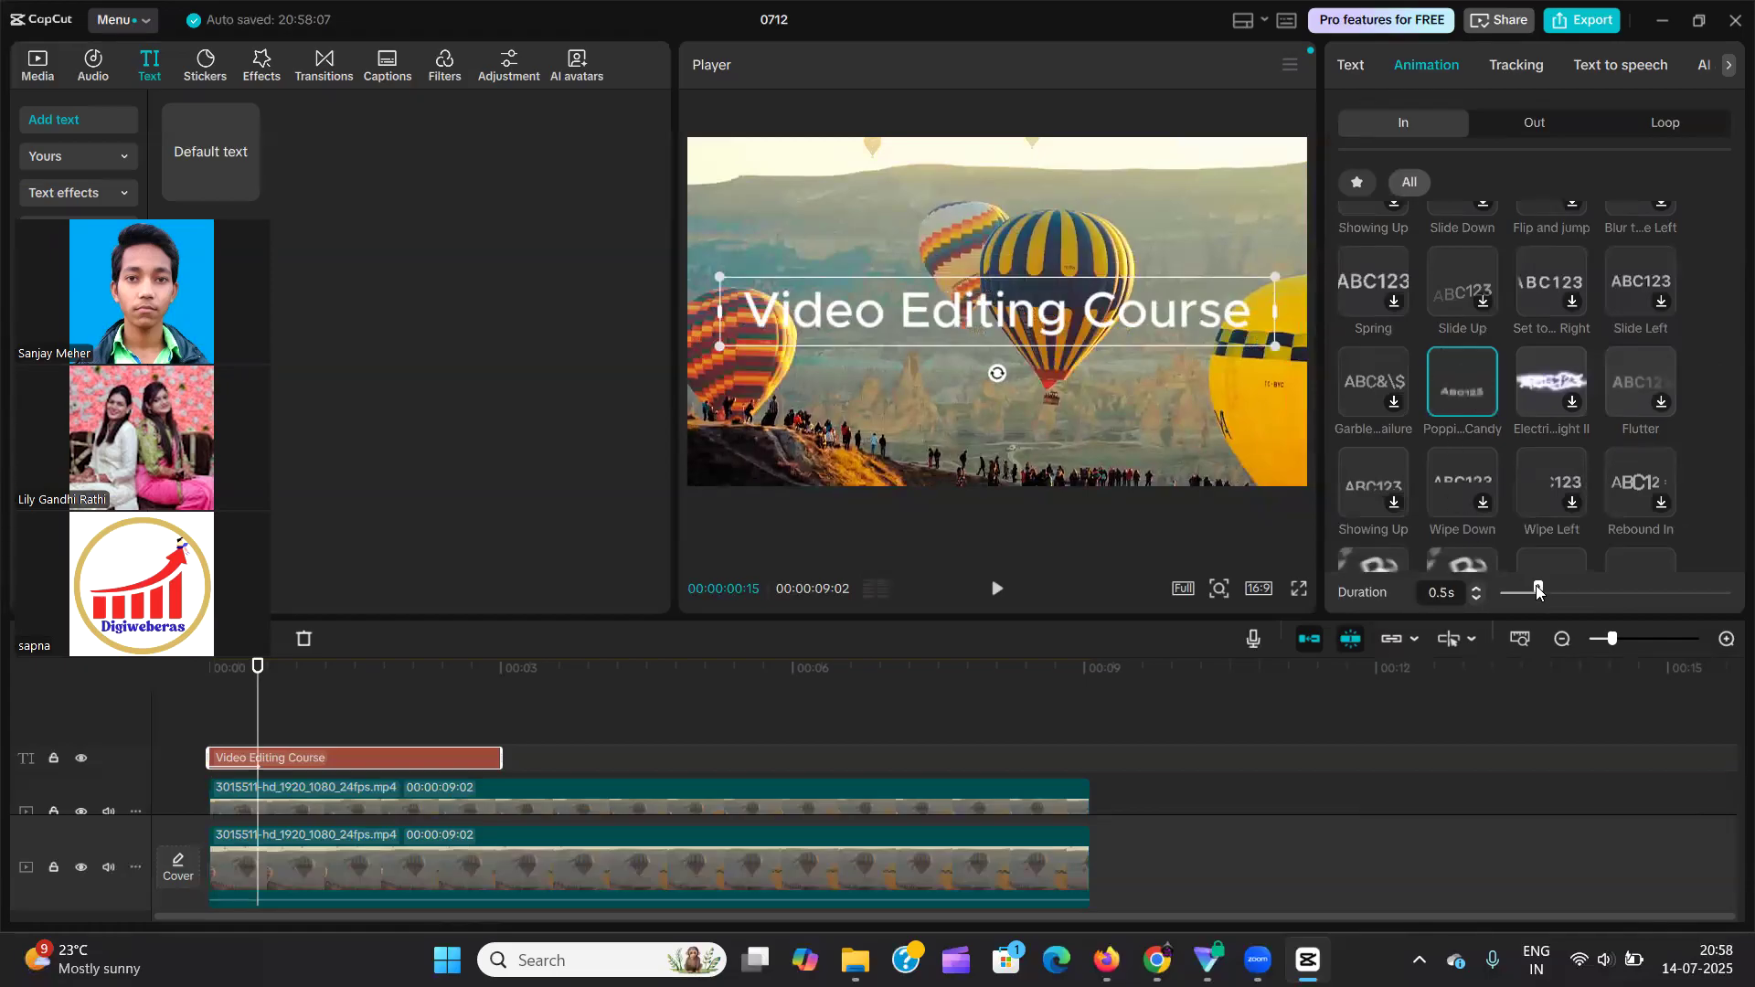
{"action": "left_click_drag", "start_coordinate": [1539, 591], "coordinate": [1605, 592]}
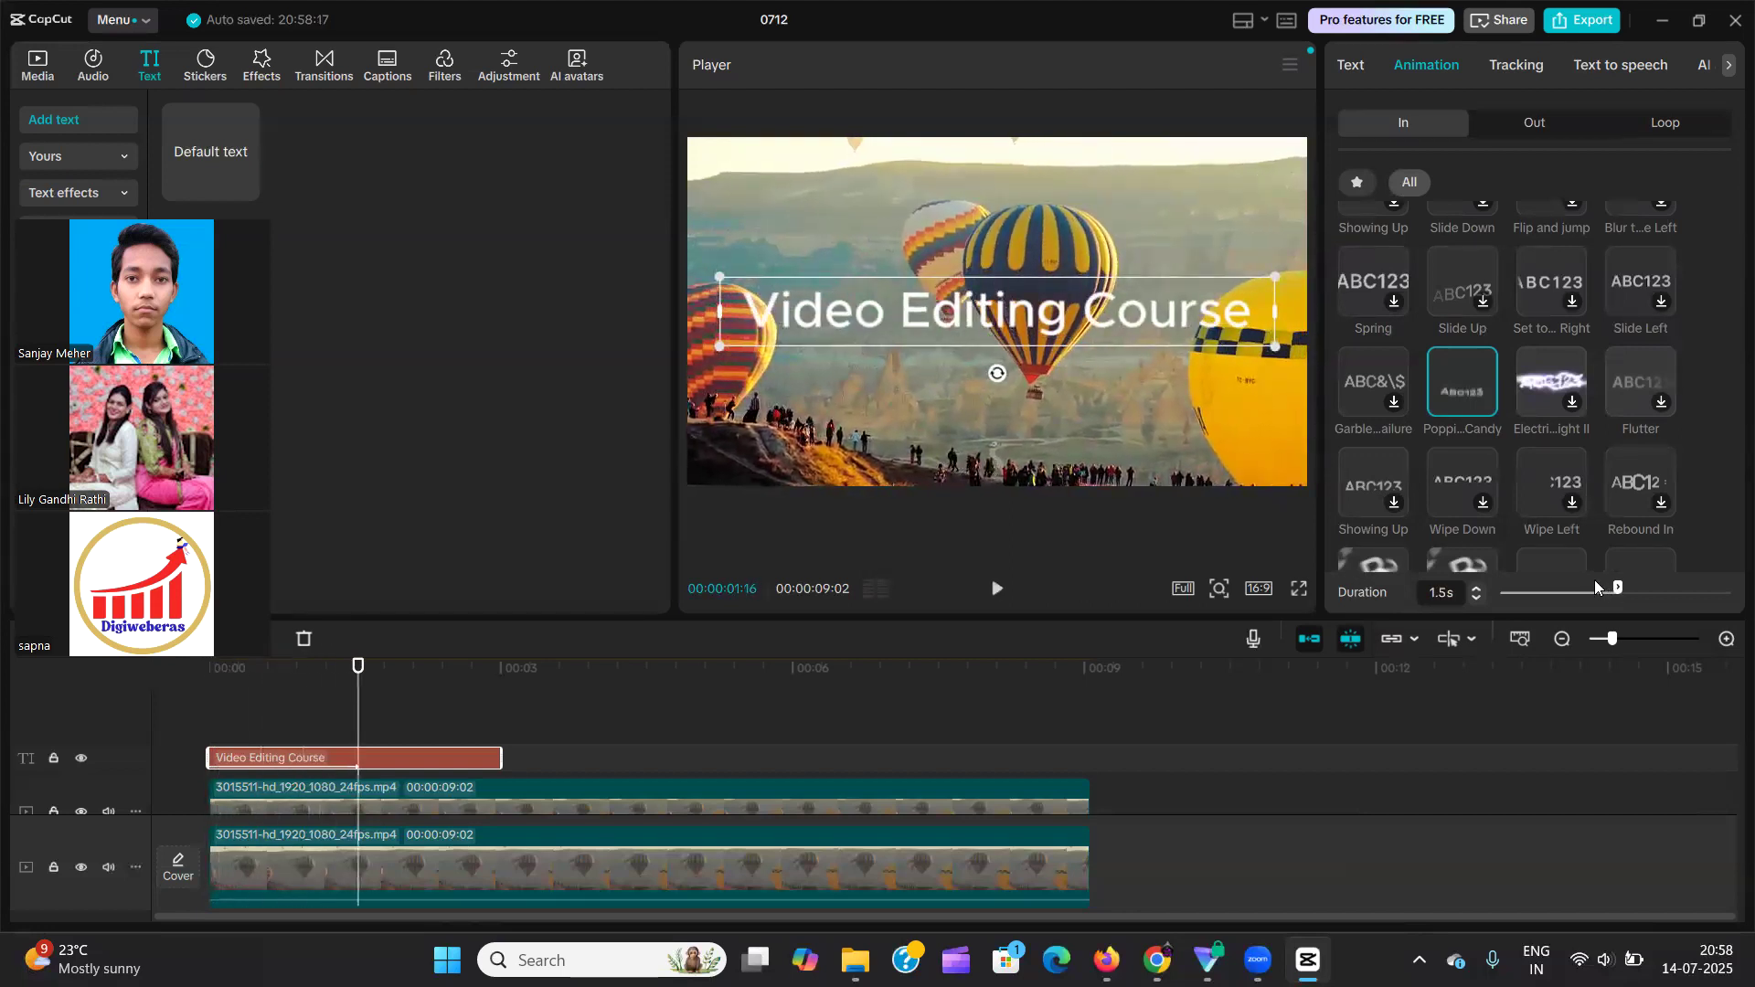
{"action": "left_click_drag", "start_coordinate": [1618, 588], "coordinate": [1688, 596]}
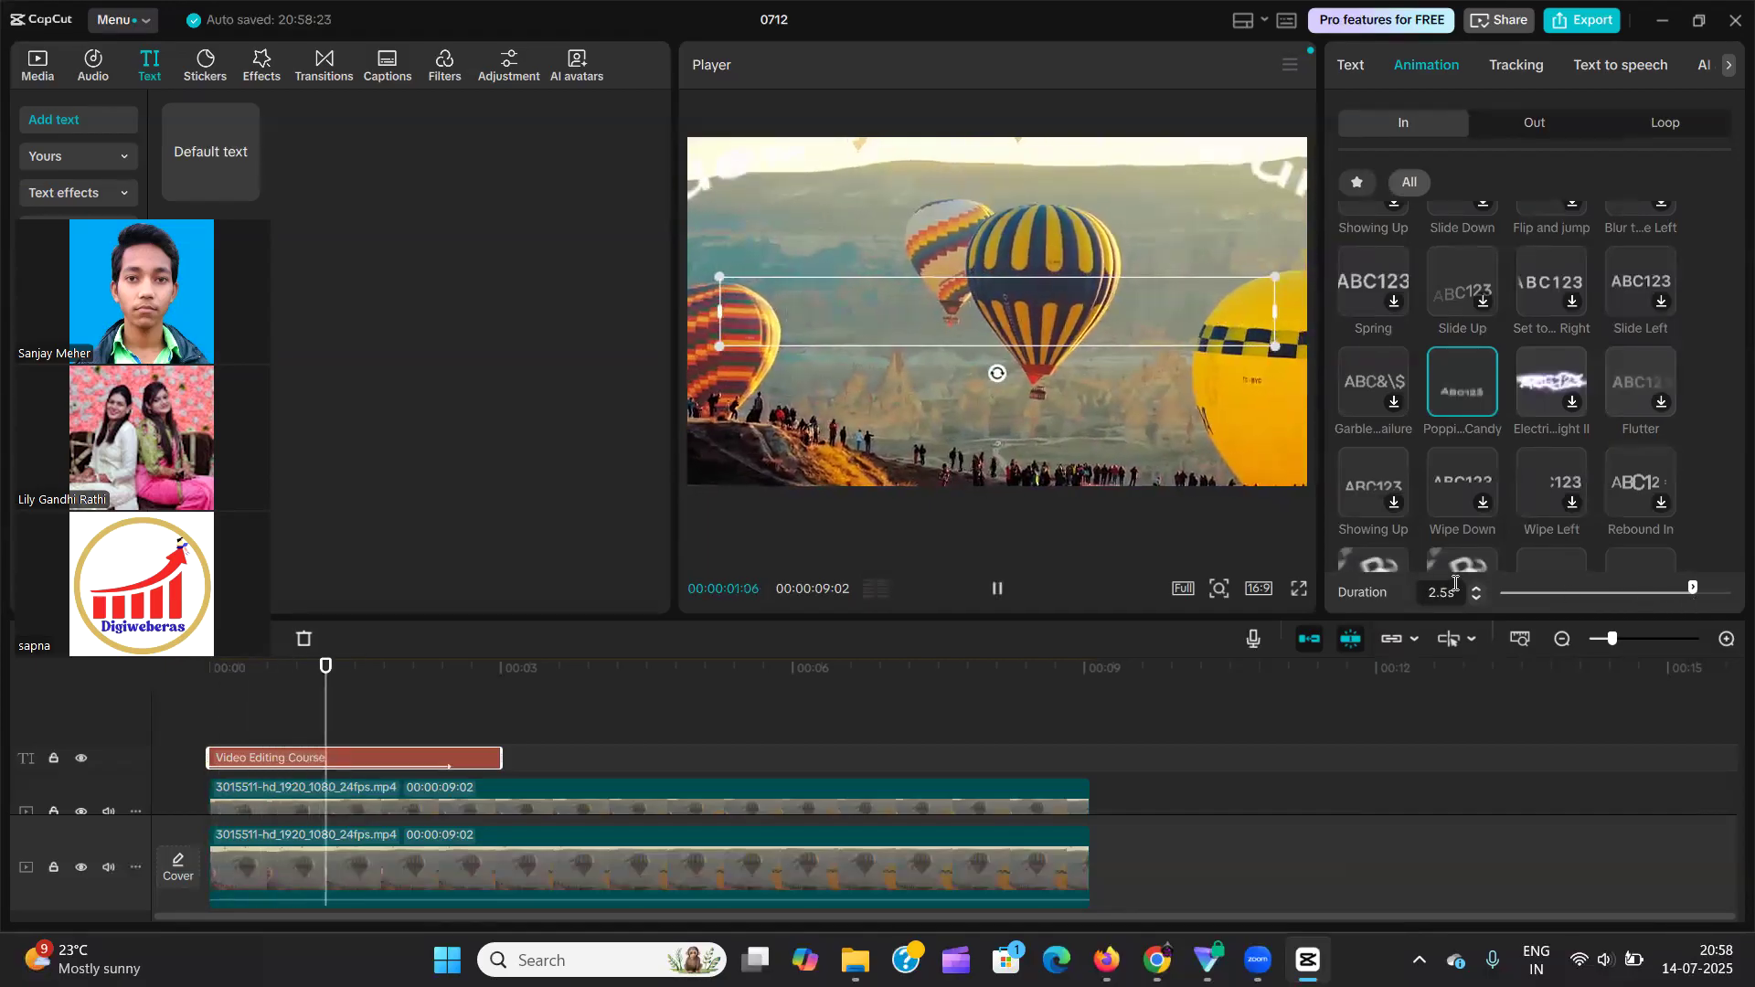
Apply the Slide Up In animation to the text with a duration of 1.0 s and dismiss the playback notice.
{"action": "left_click", "coordinate": [1470, 269]}
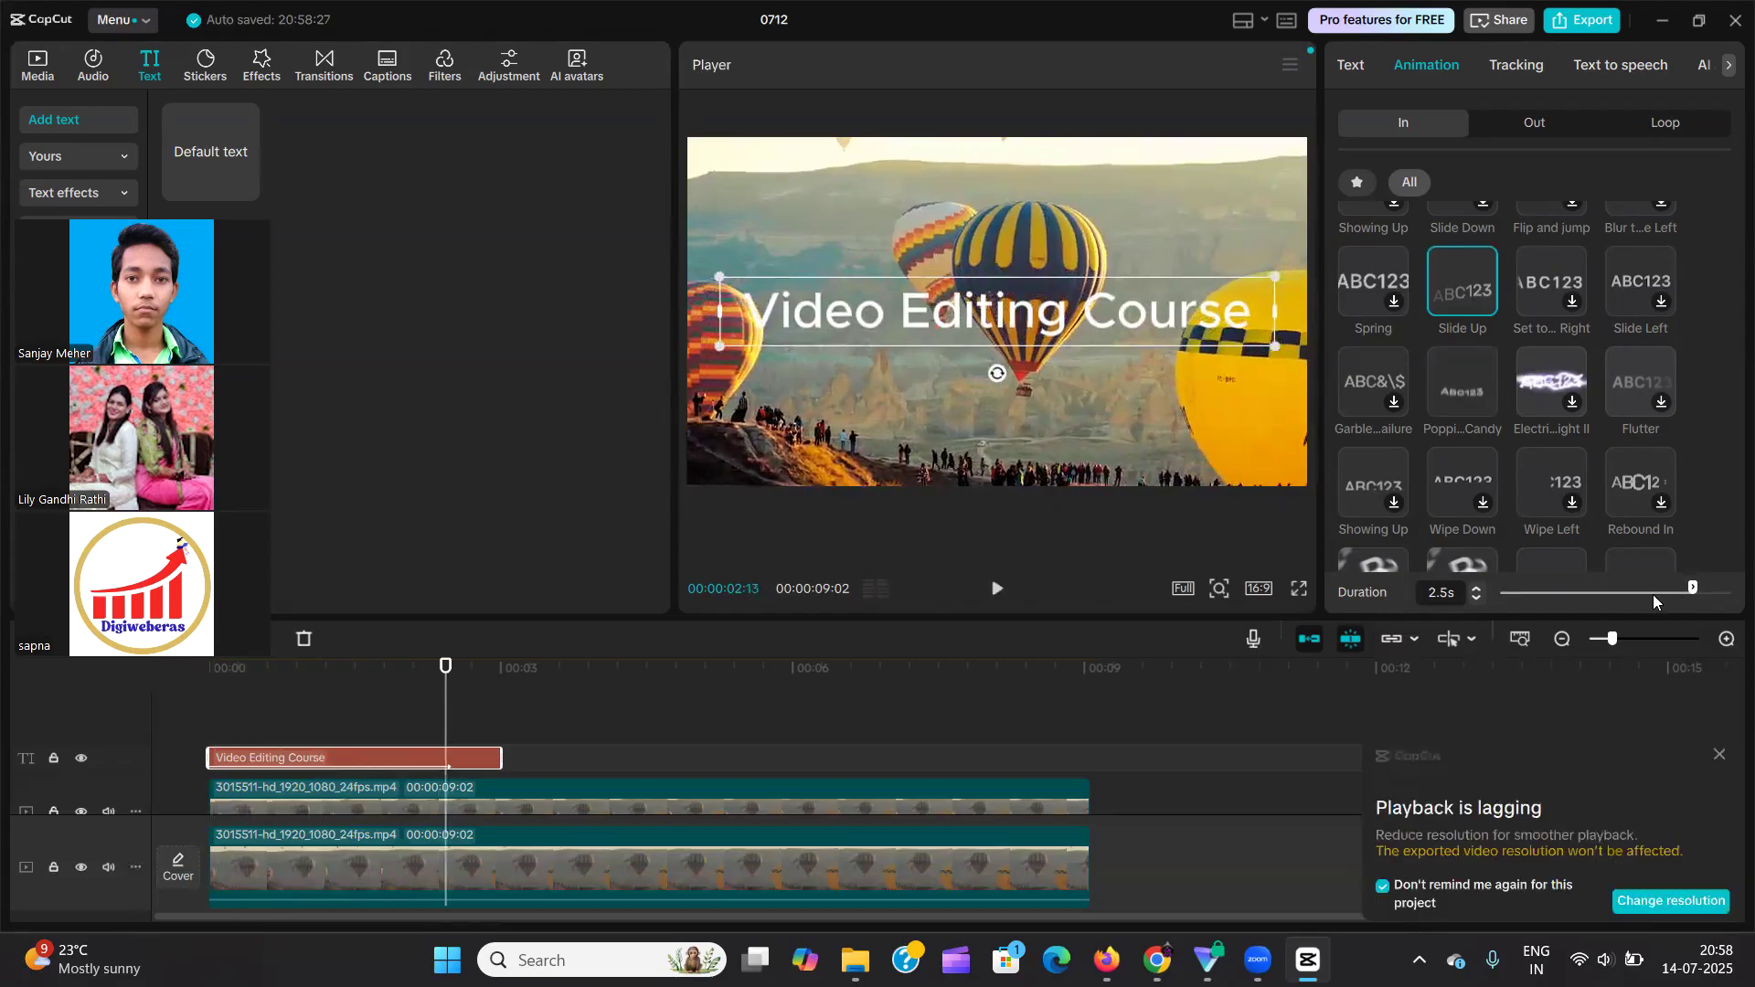
{"action": "mouse_move", "coordinate": [1557, 592]}
{"action": "left_mouse_down"}
{"action": "mouse_move", "coordinate": [1545, 616]}
{"action": "mouse_move", "coordinate": [1577, 609]}
{"action": "left_mouse_up"}
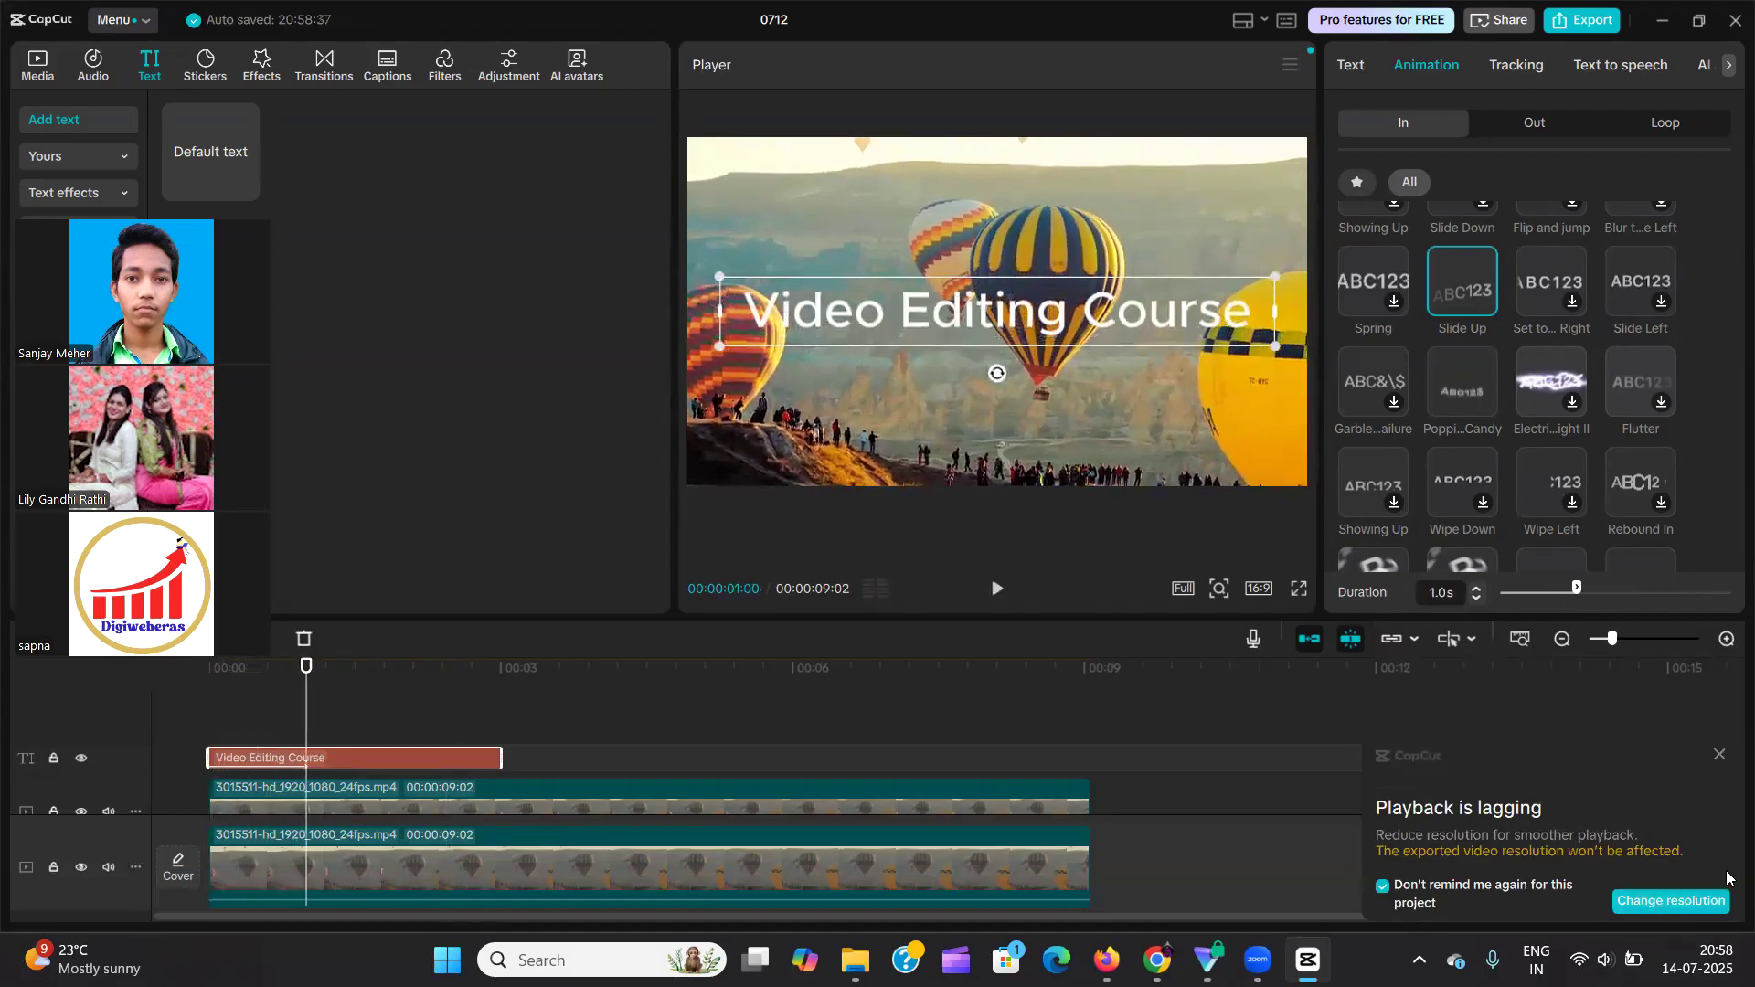
{"action": "left_click", "coordinate": [1718, 755]}
Reselect the "Video Editing Course" clip and examine the Out animations available for it.
{"action": "left_click", "coordinate": [291, 718]}
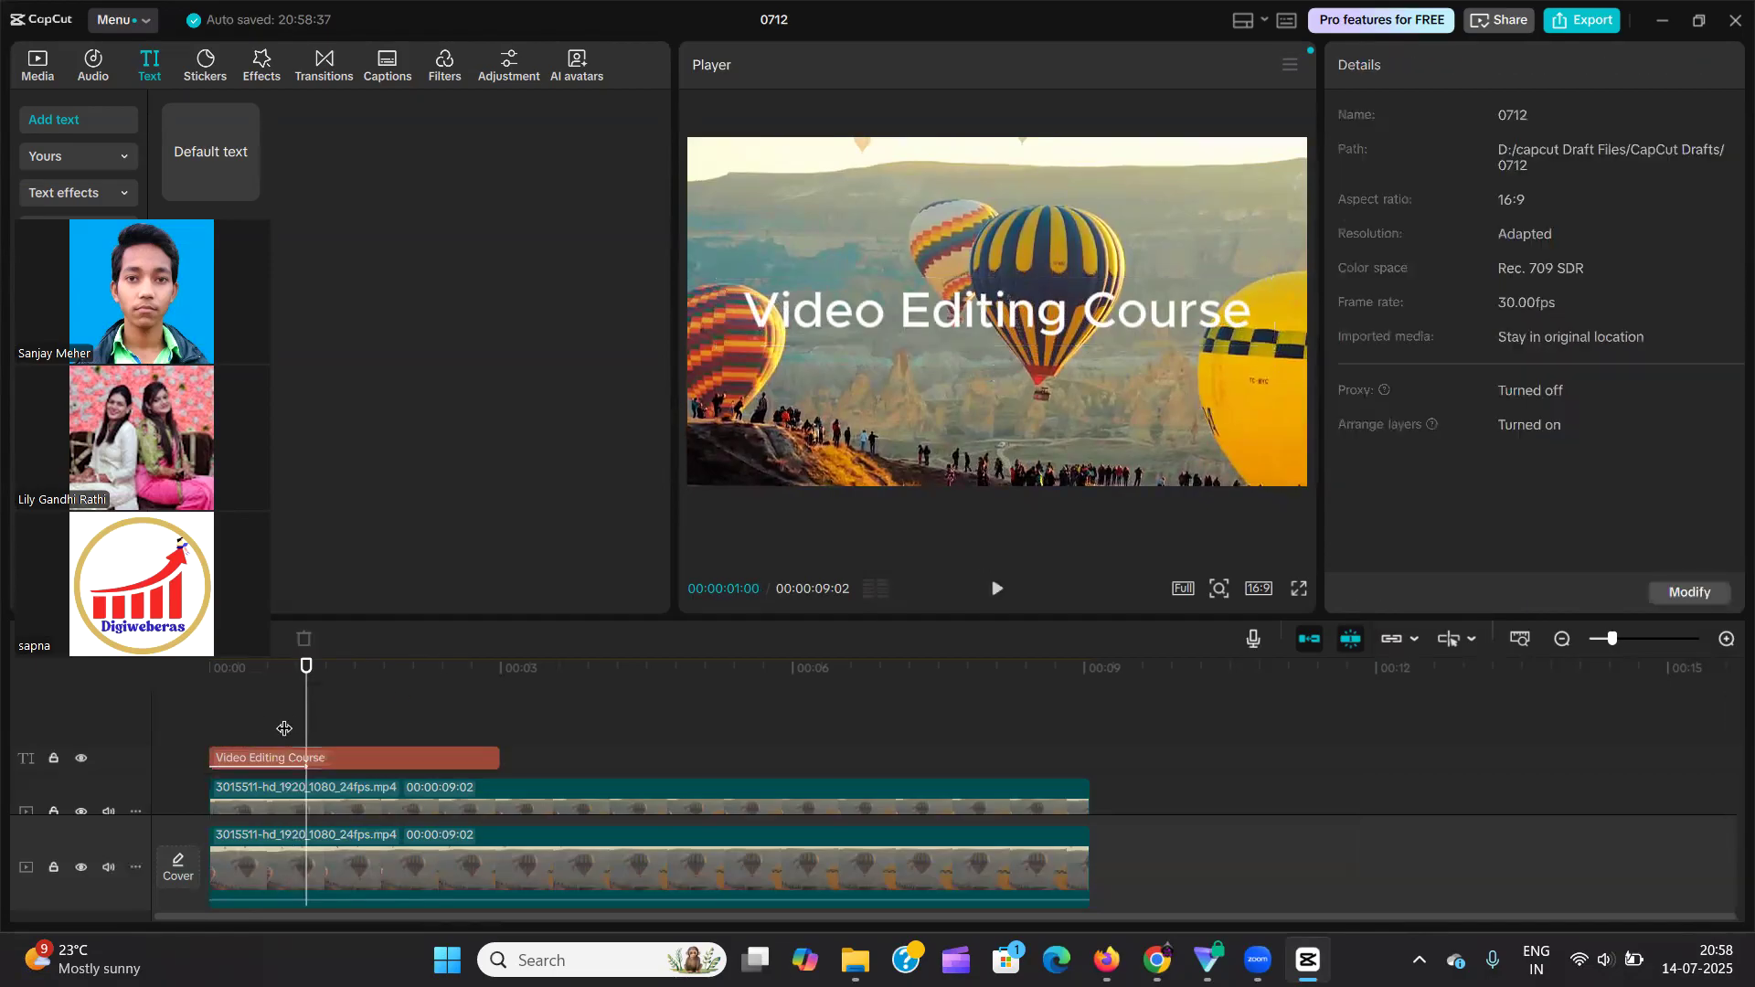
{"action": "left_click", "coordinate": [305, 757]}
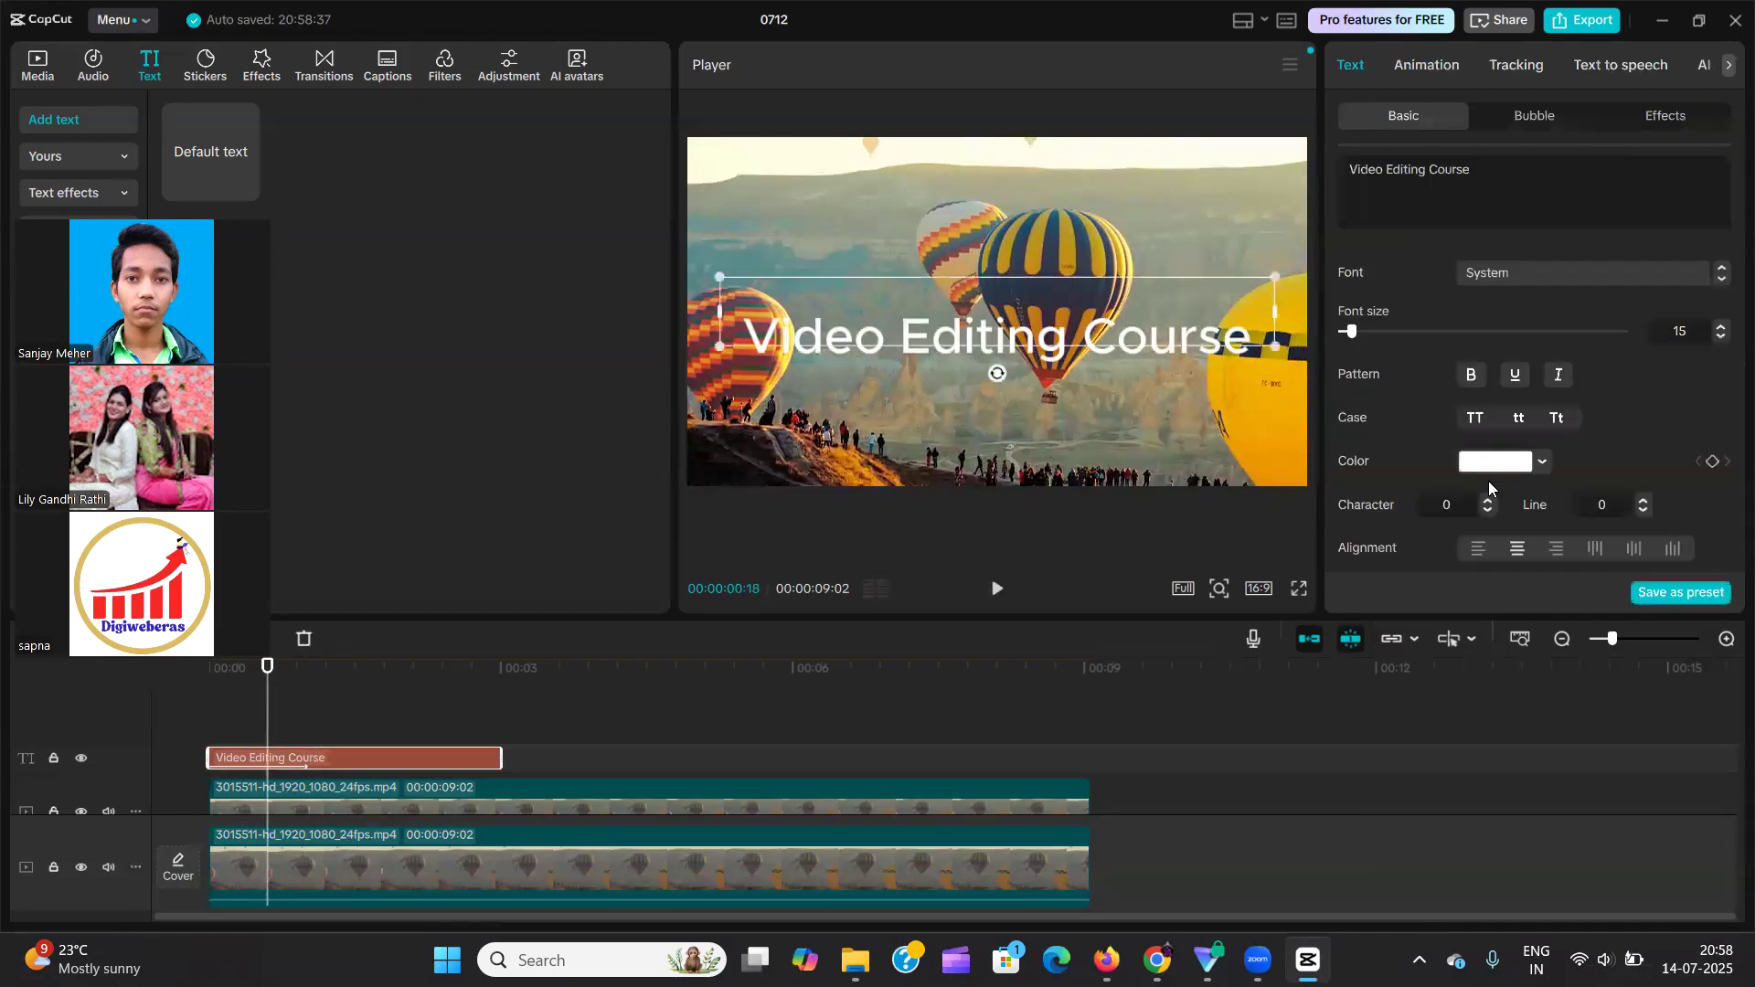
{"action": "left_click", "coordinate": [1426, 64]}
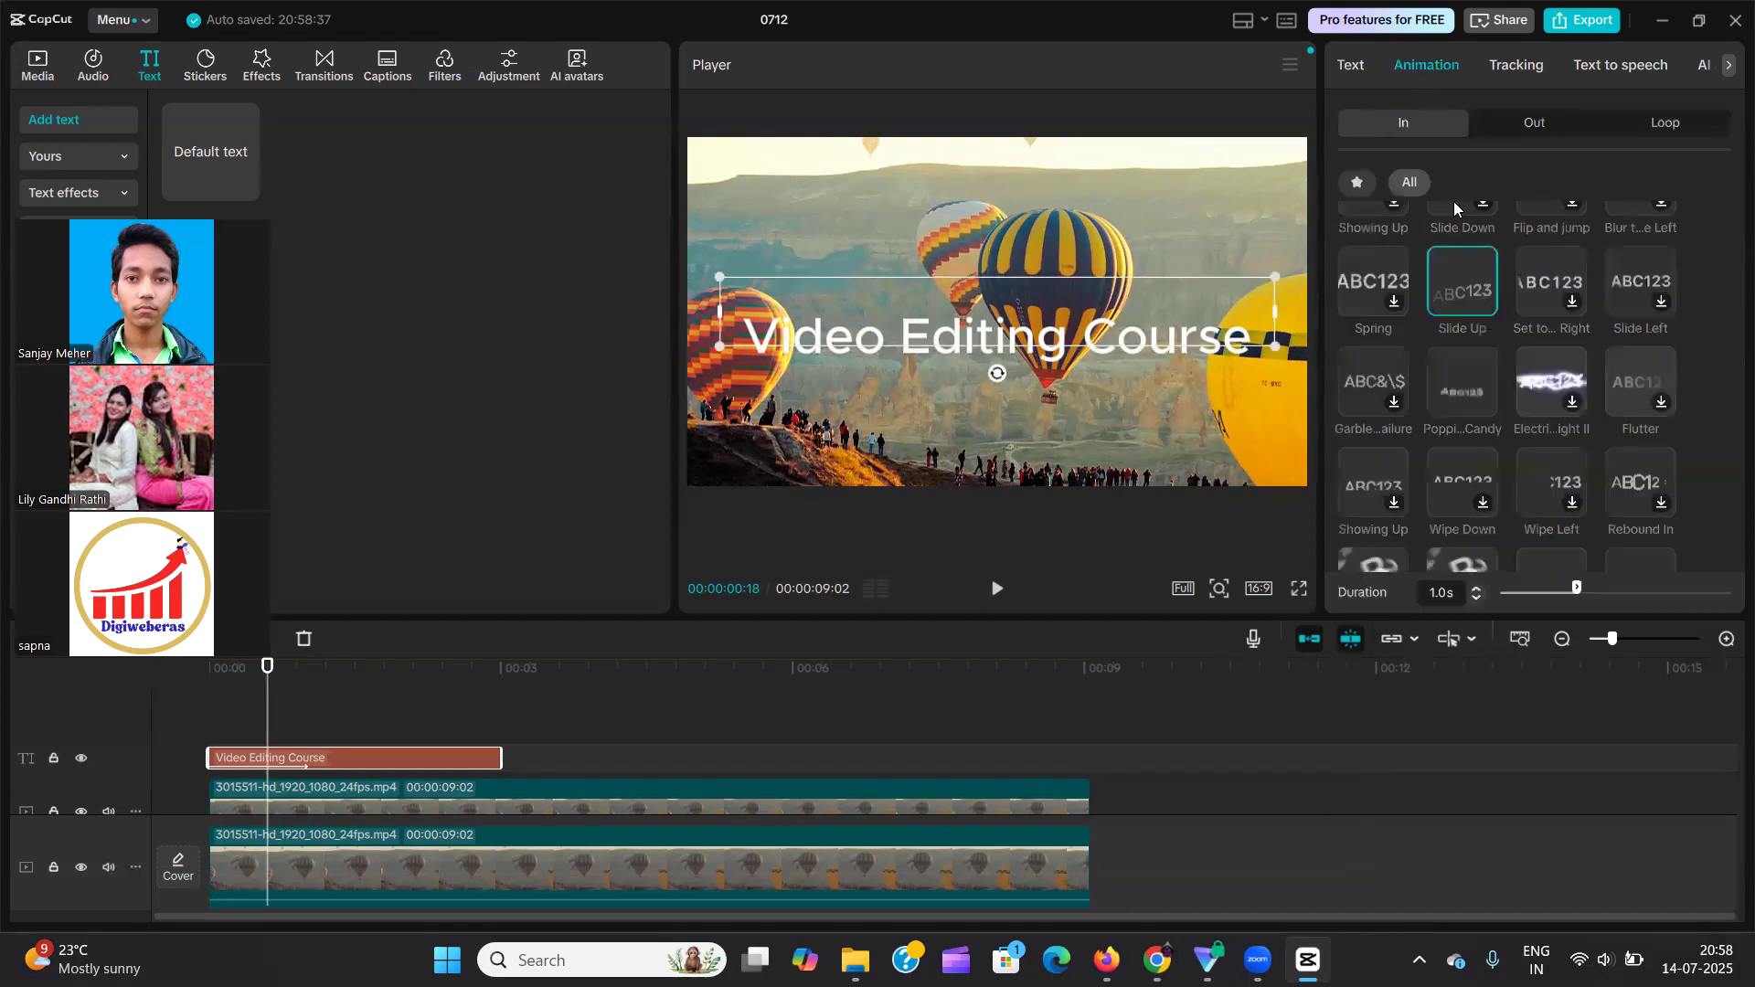
{"action": "scroll", "coordinate": [1501, 333], "scroll_direction": "up", "scroll_amount": 5}
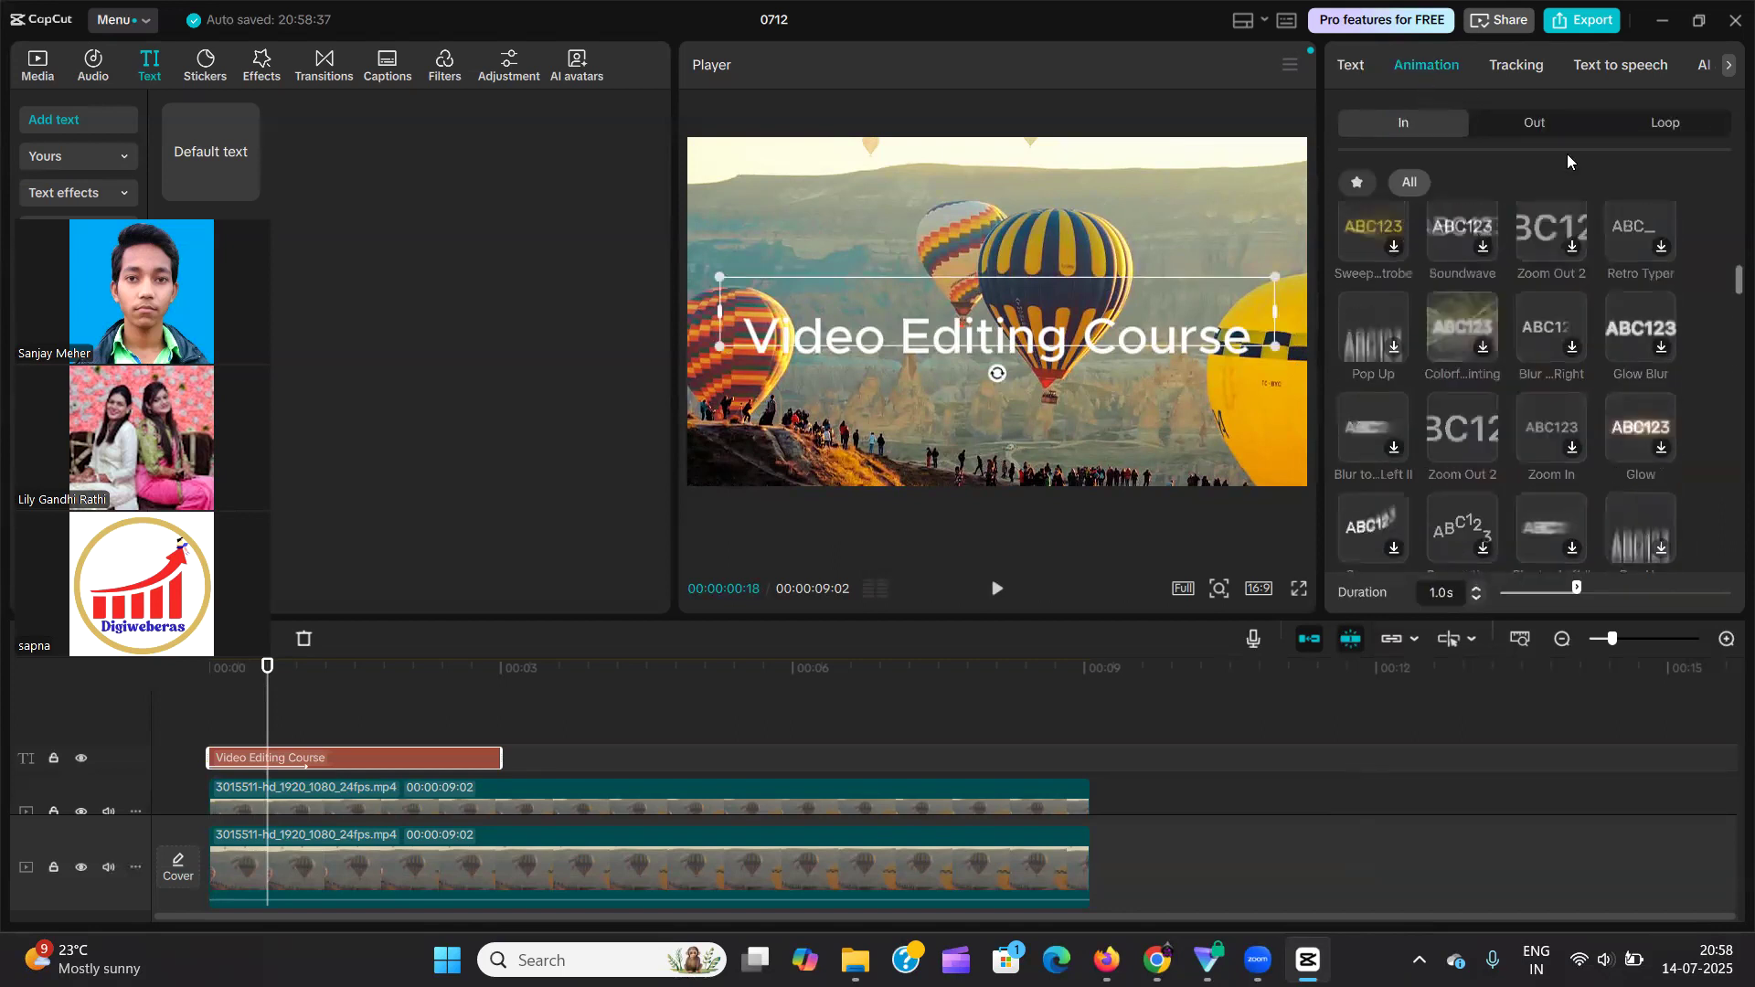
{"action": "scroll", "coordinate": [1486, 362], "scroll_direction": "up", "scroll_amount": 3}
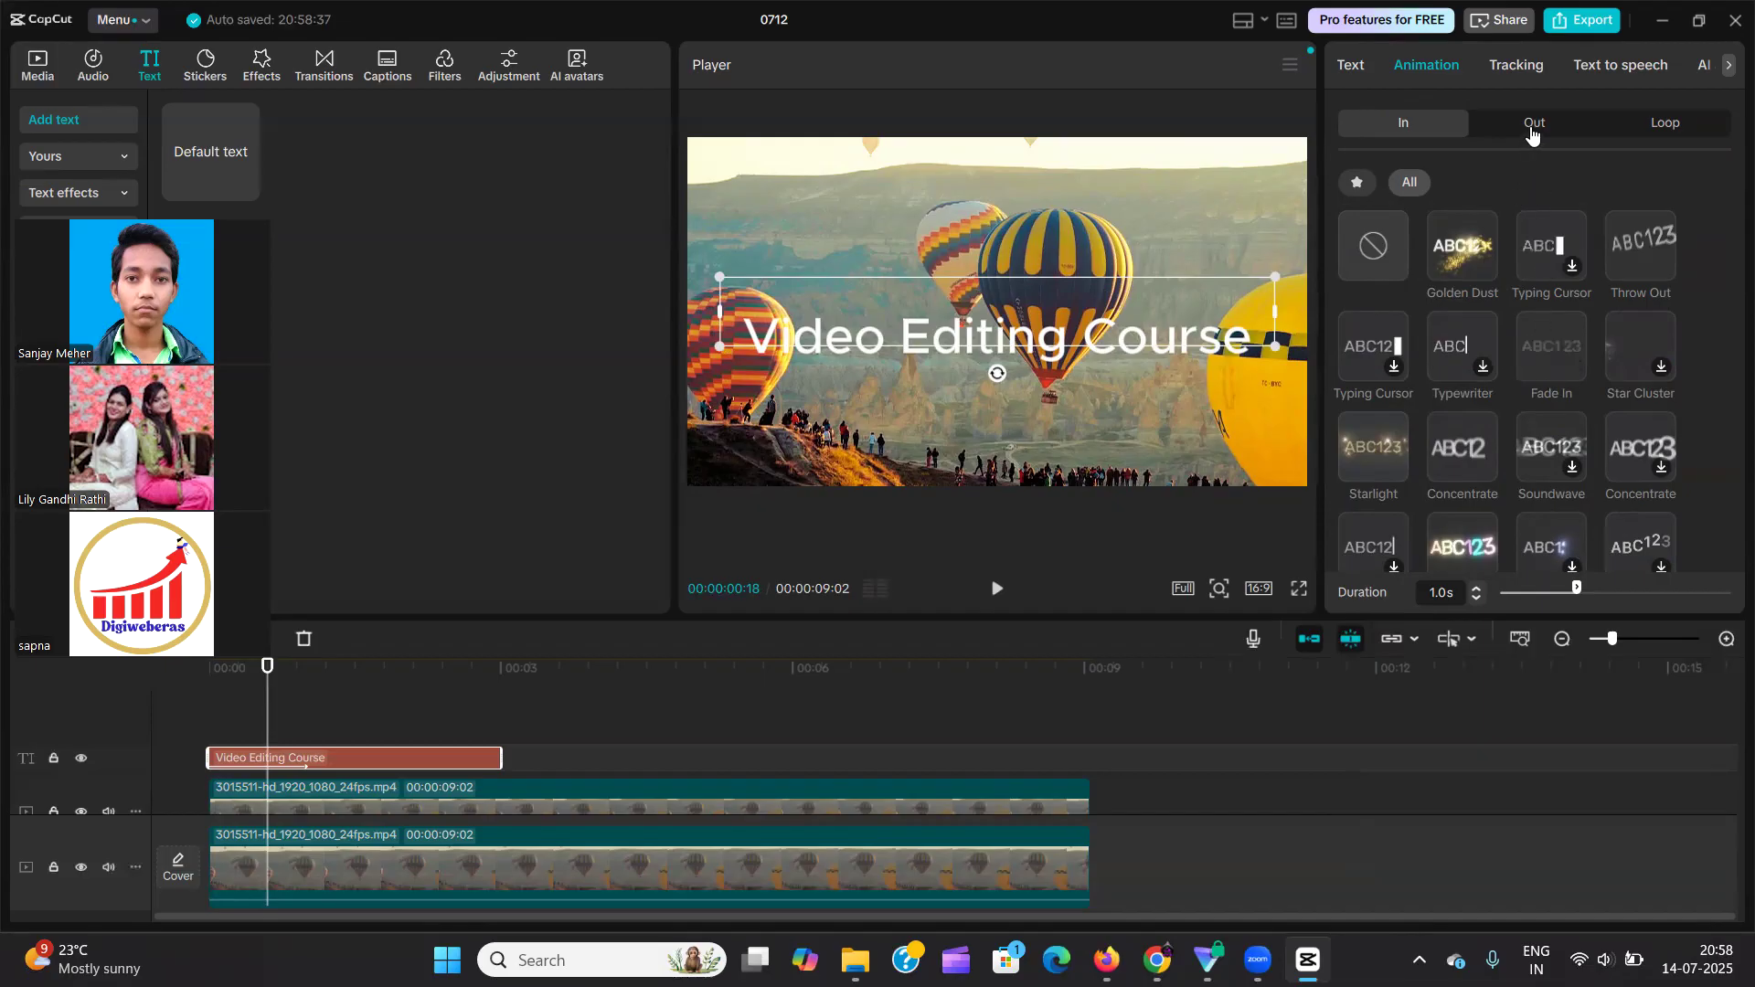
{"action": "left_click", "coordinate": [1533, 128]}
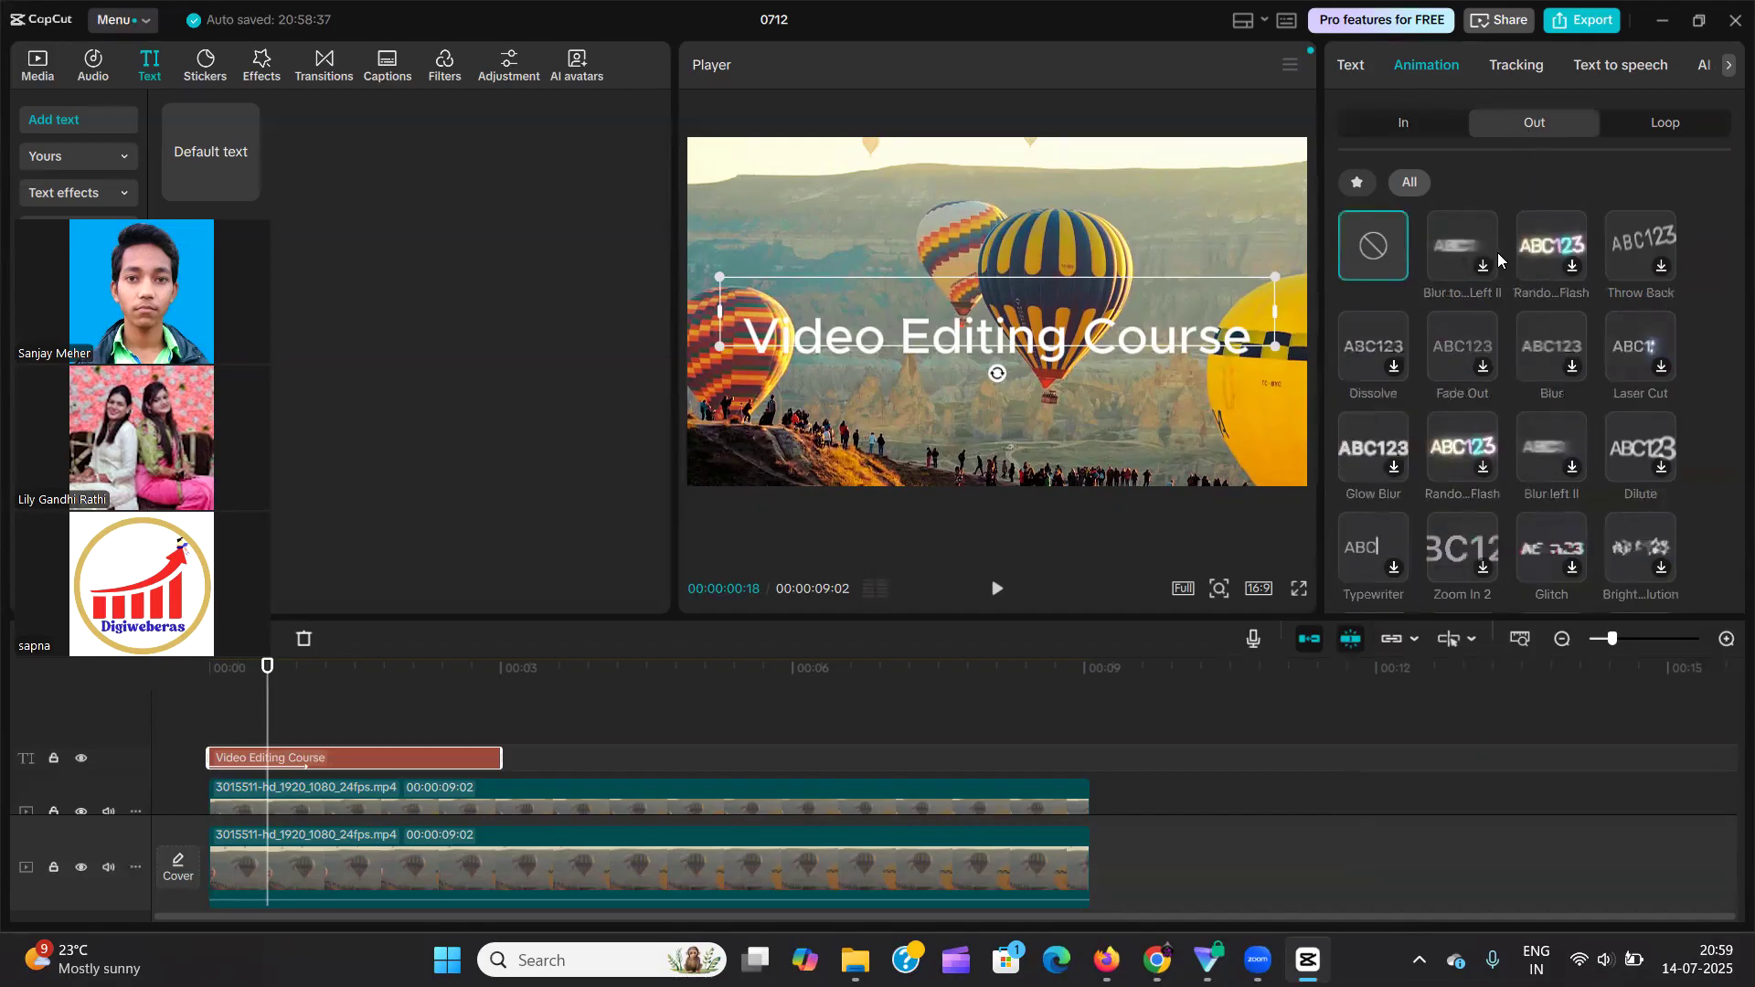
{"action": "scroll", "coordinate": [1561, 470], "scroll_direction": "down", "scroll_amount": 5}
{"action": "scroll", "coordinate": [1561, 470], "scroll_direction": "down", "scroll_amount": 10}
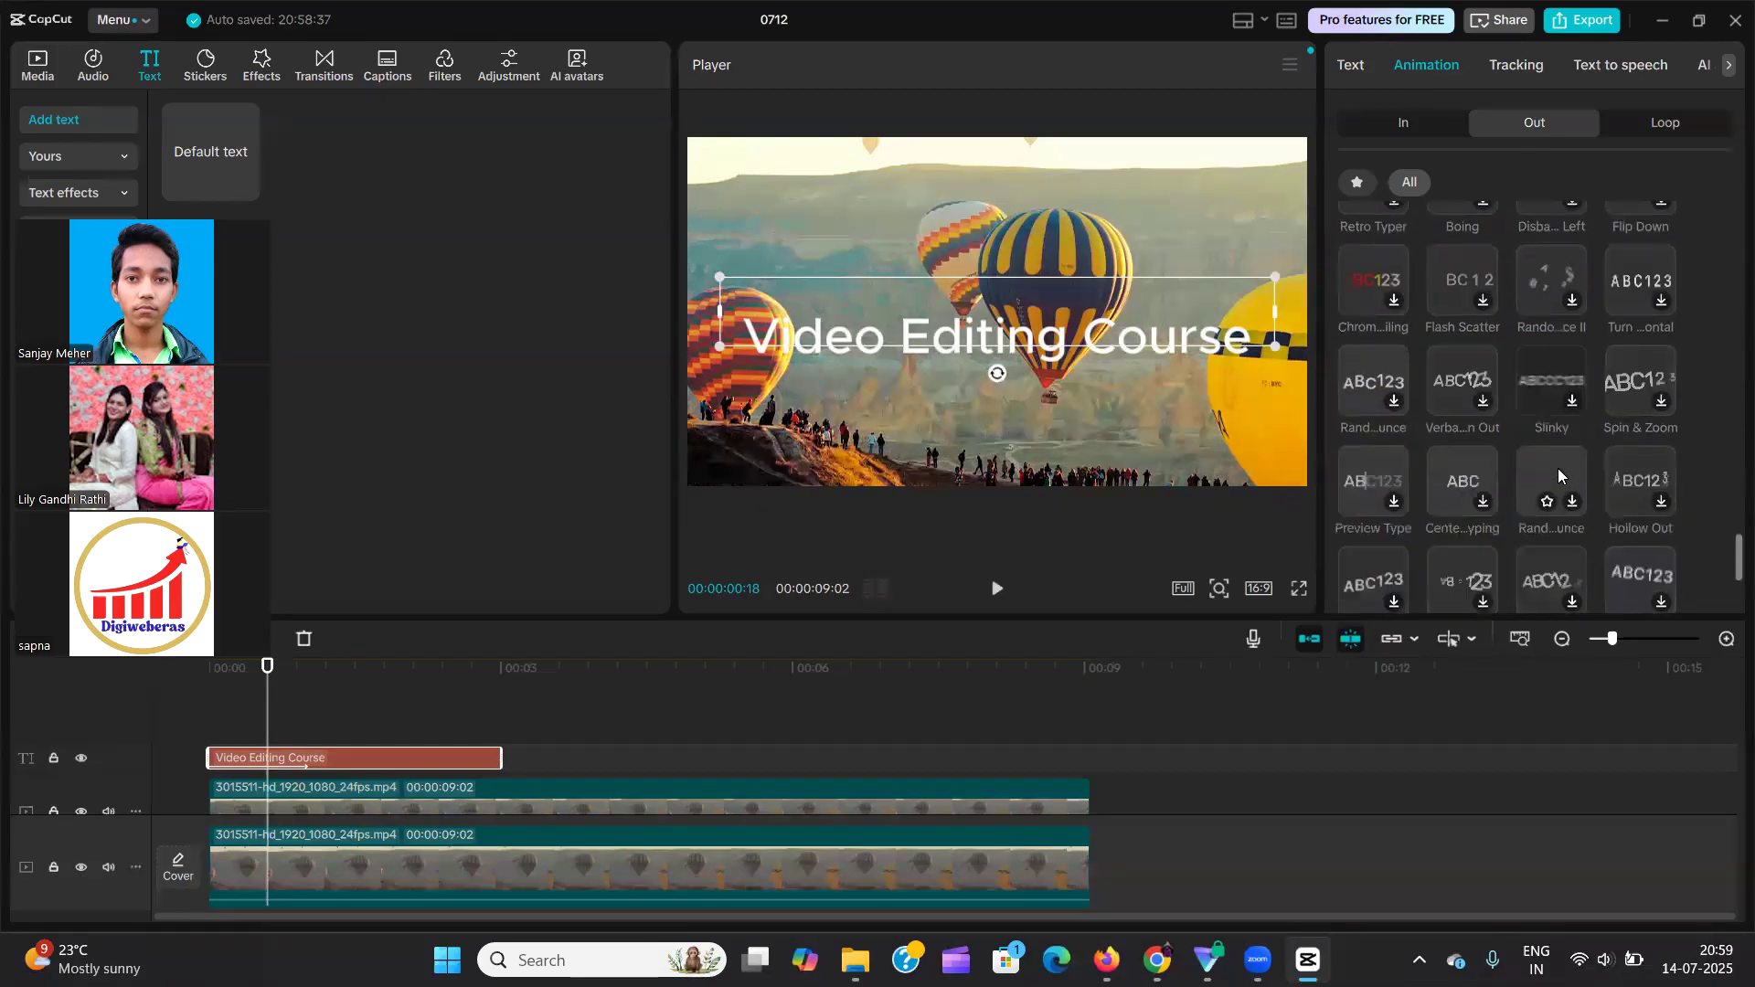
{"action": "scroll", "coordinate": [1558, 468], "scroll_direction": "up", "scroll_amount": 1}
{"action": "scroll", "coordinate": [1554, 471], "scroll_direction": "up", "scroll_amount": 14}
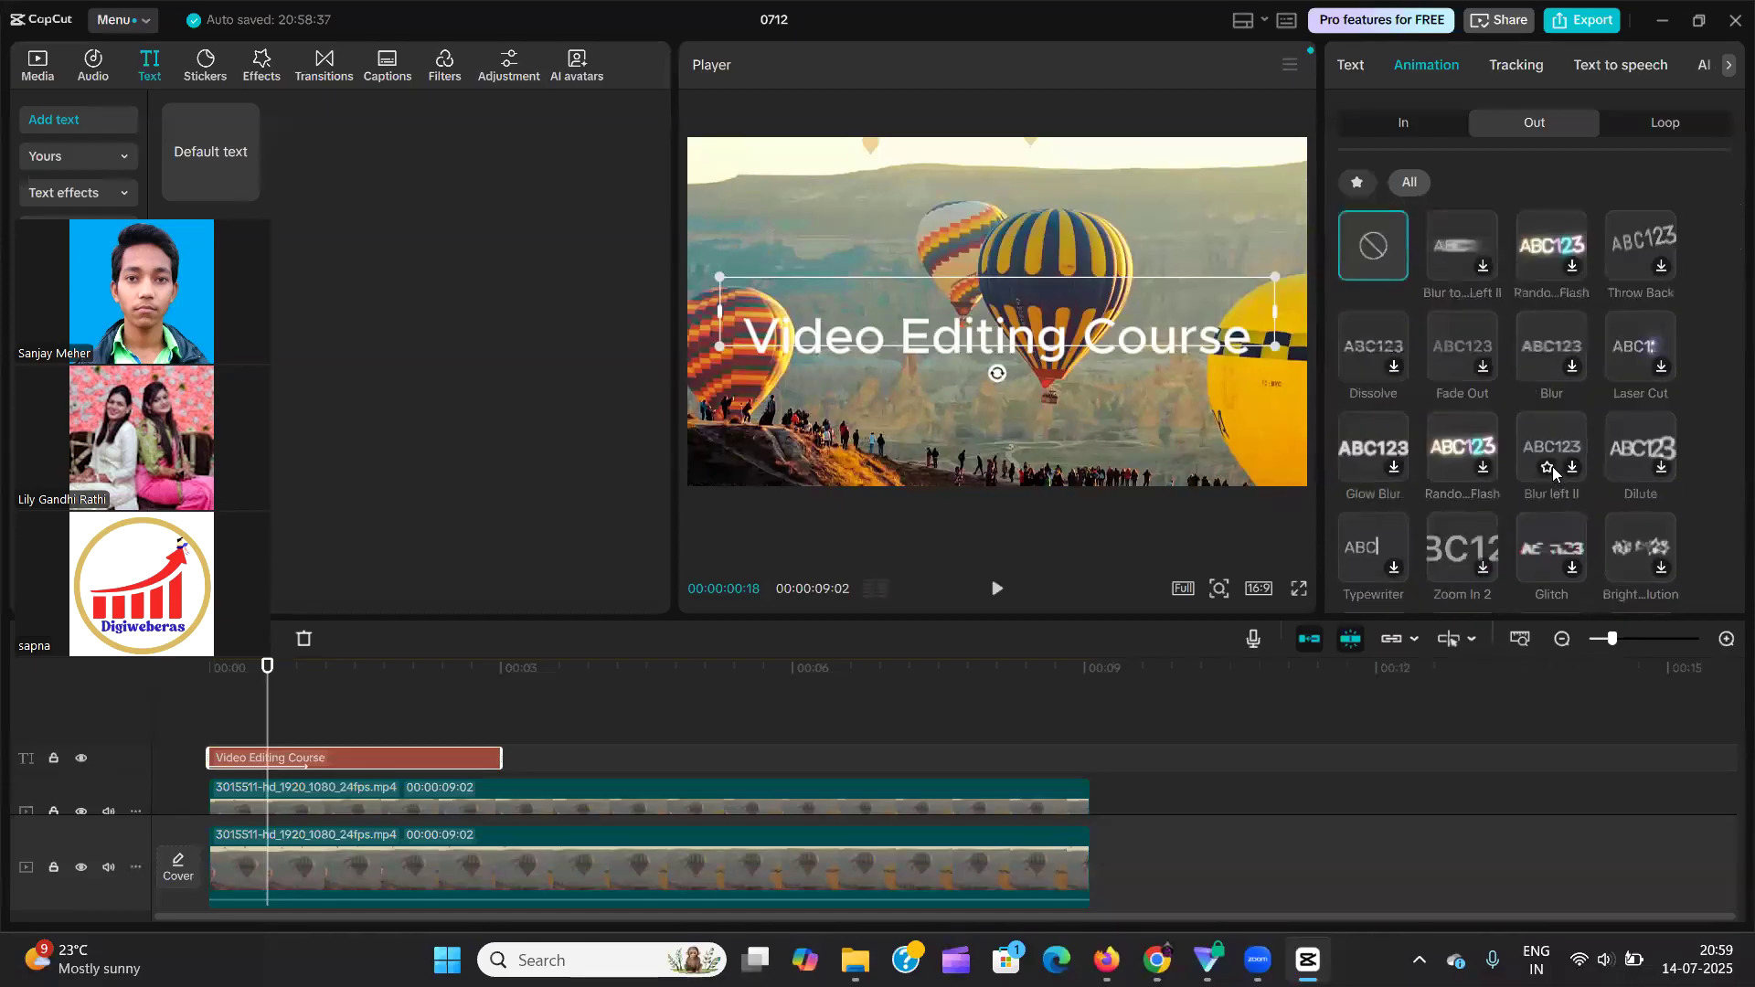
Move the playhead to 00:00:02:26 near the text clip's end and view the clip's Loop animations.
{"action": "left_click", "coordinate": [1693, 129]}
{"action": "left_click_drag", "start_coordinate": [203, 725], "coordinate": [488, 716]}
{"action": "left_click", "coordinate": [474, 757]}
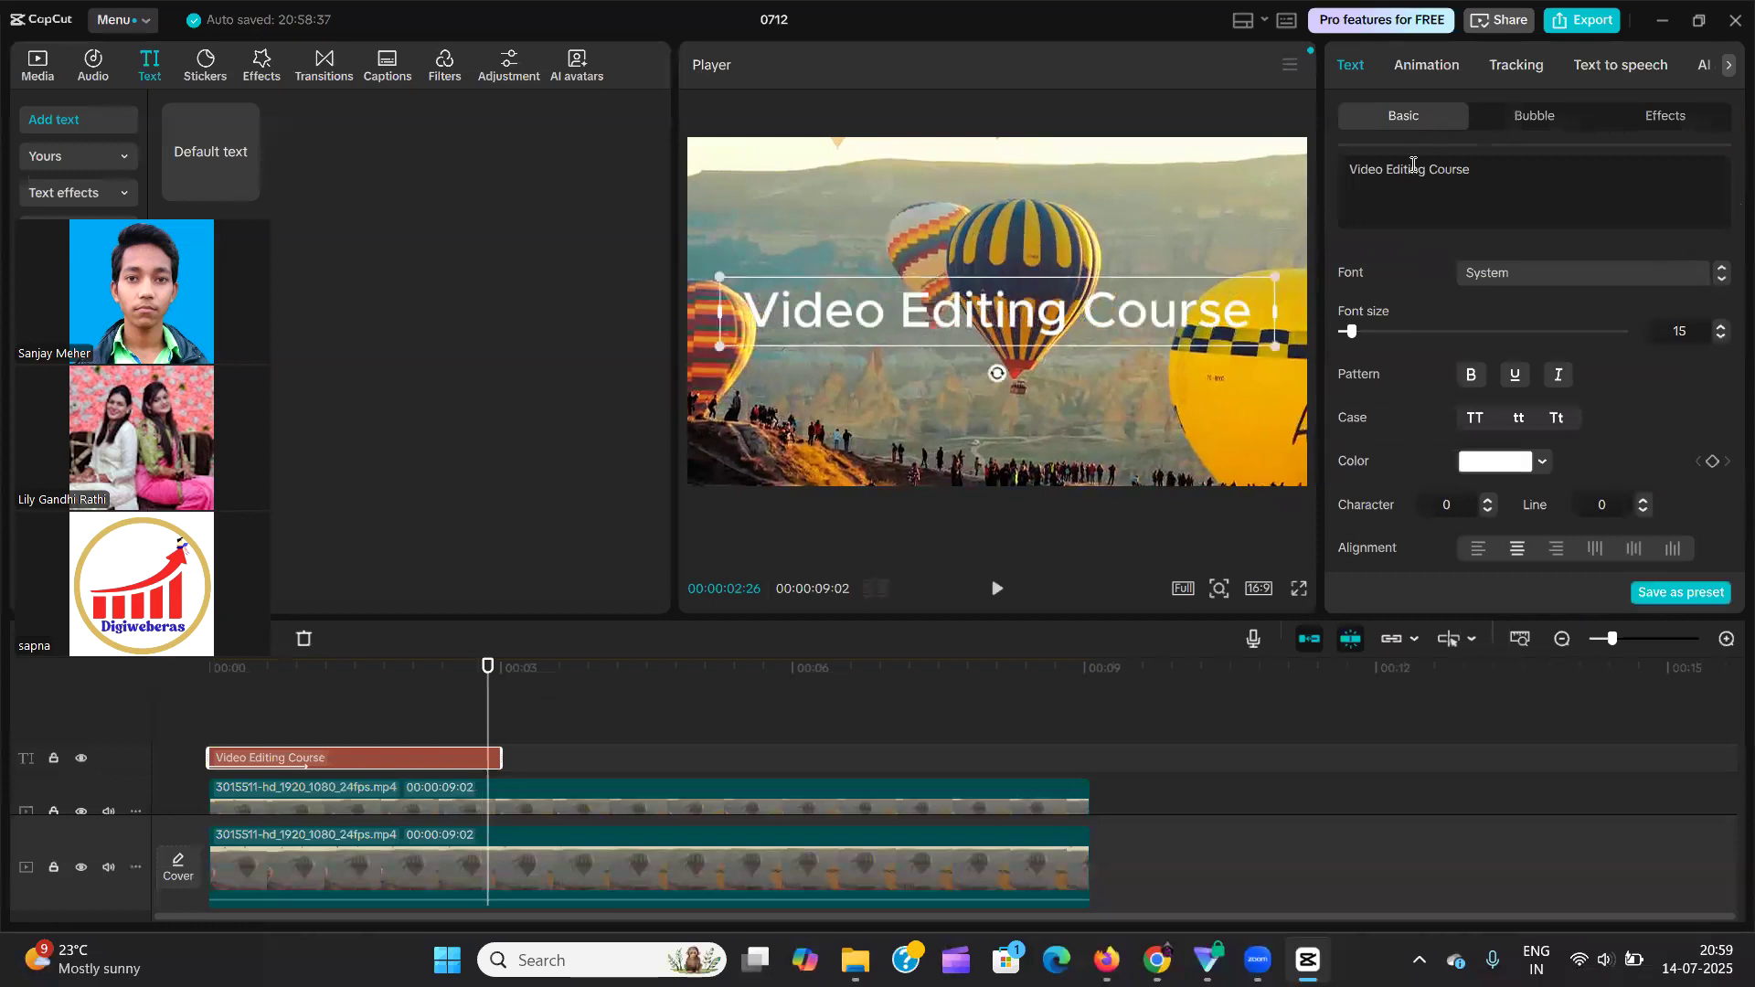
{"action": "left_click", "coordinate": [1427, 68]}
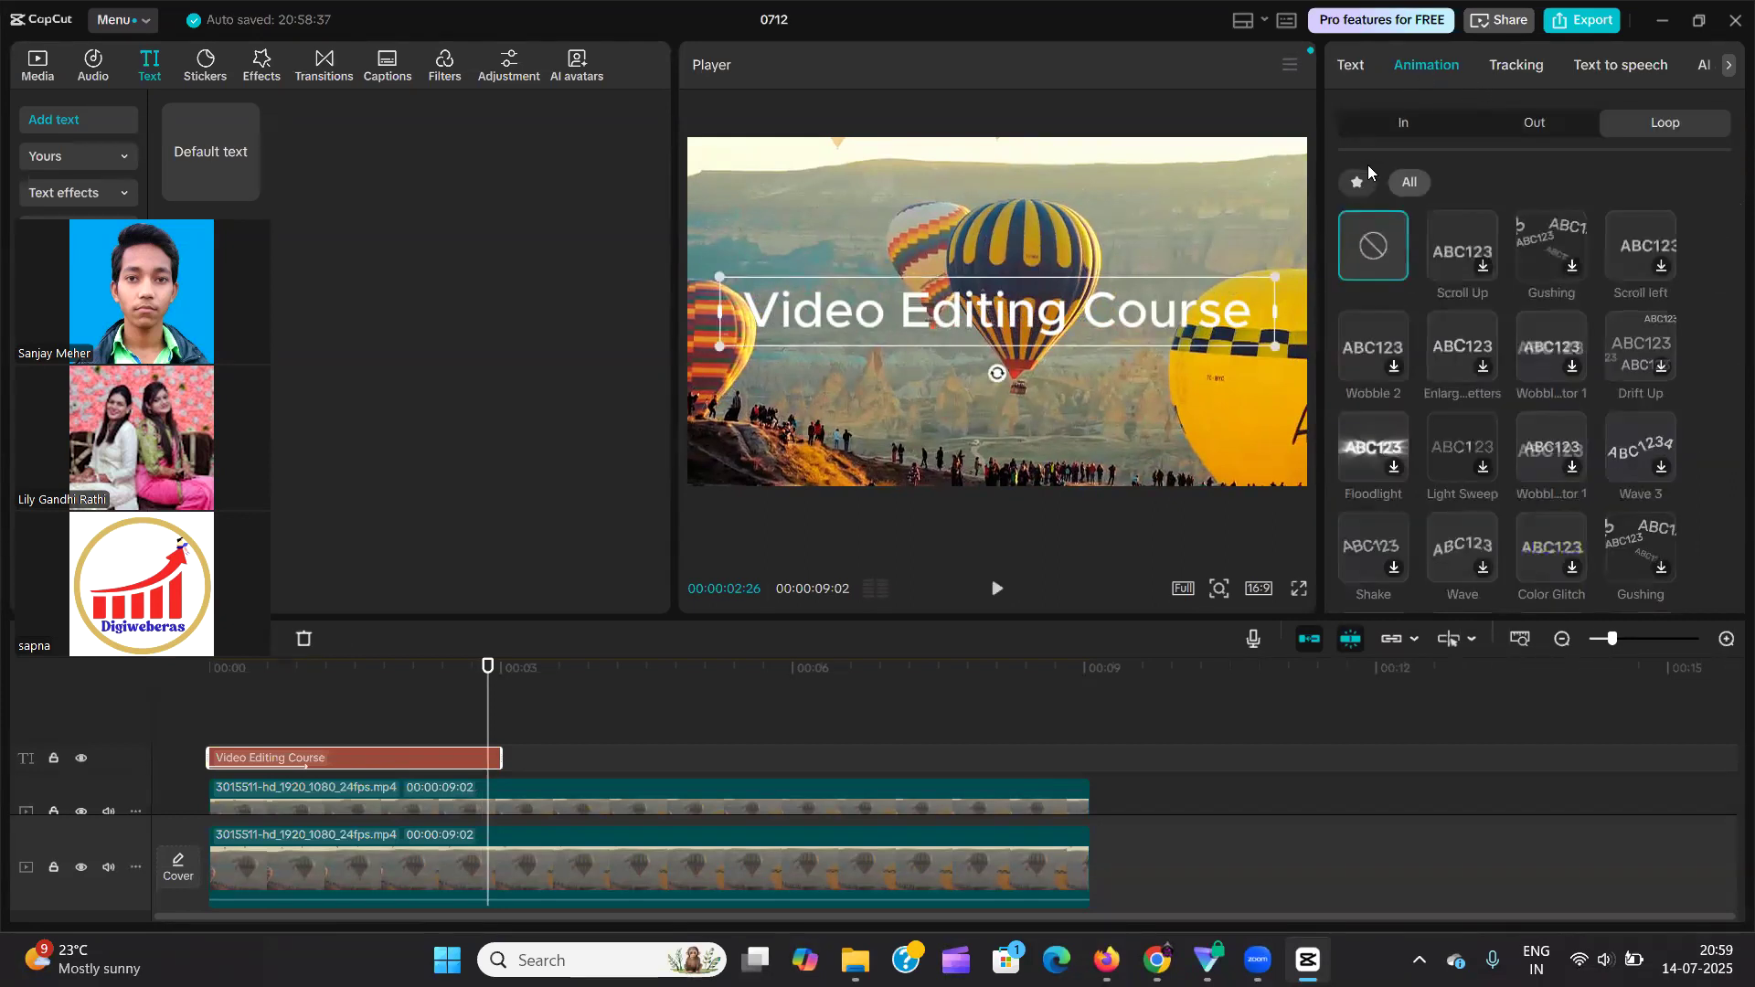
Remove the In animation from the "Video Editing Course" text.
{"action": "left_click", "coordinate": [1382, 127]}
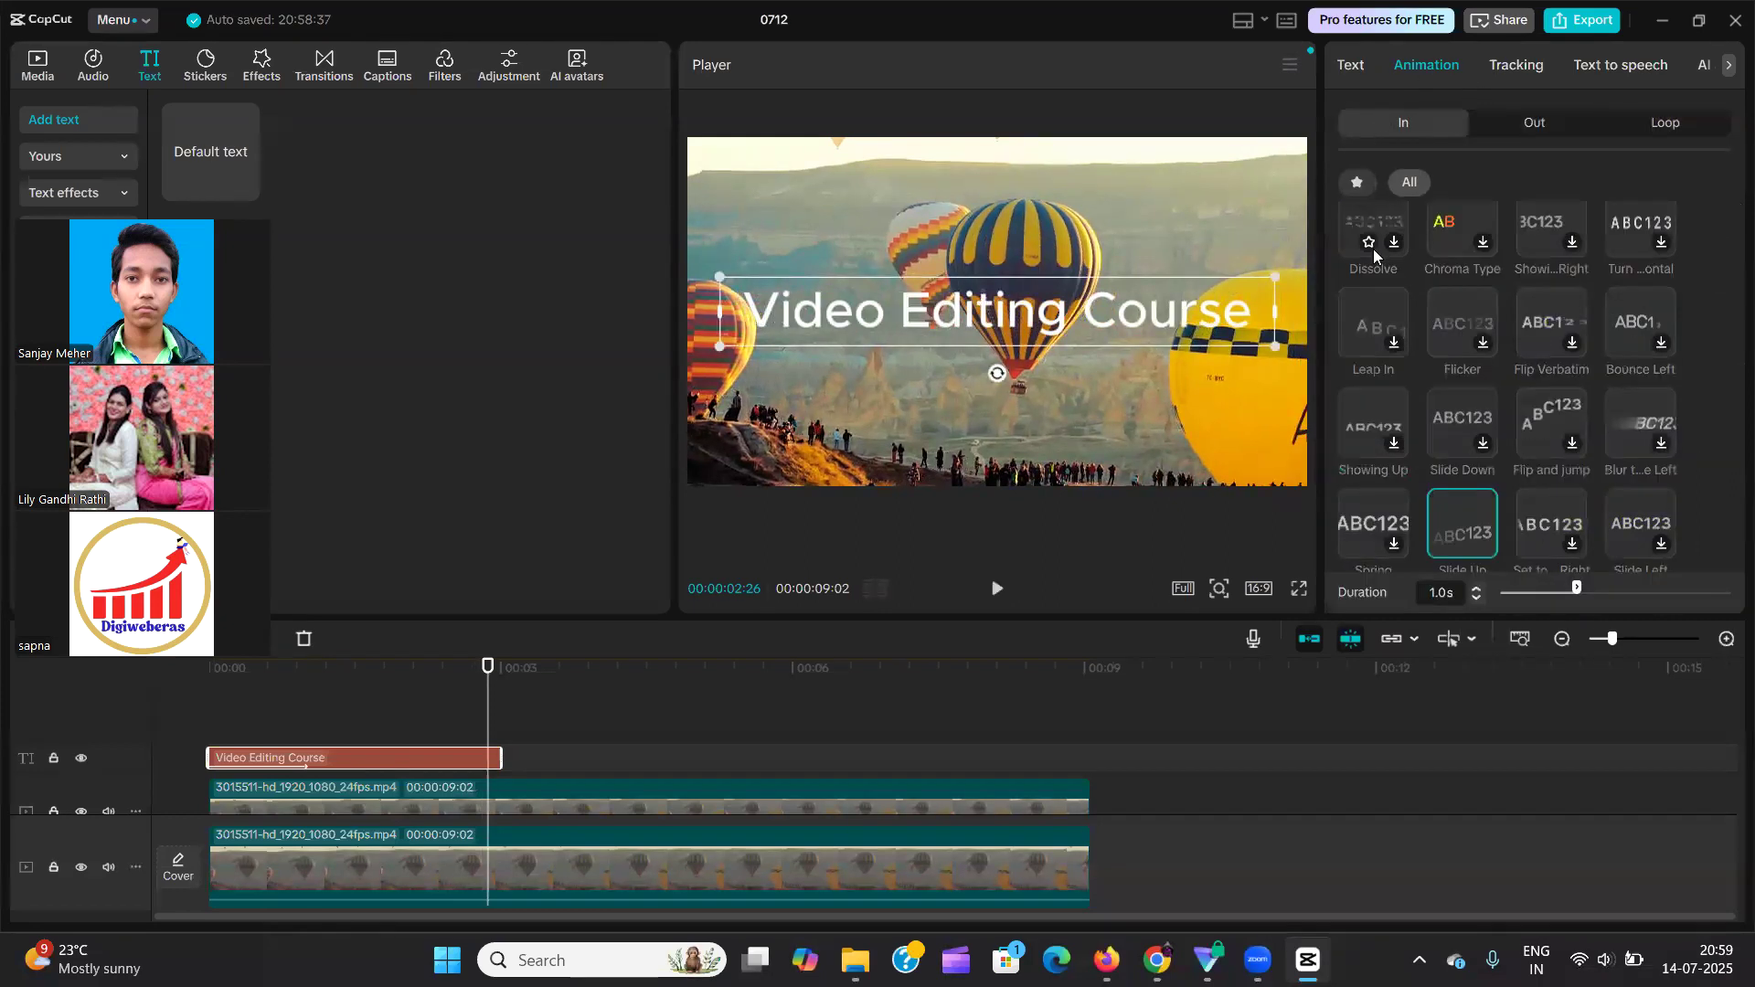
{"action": "scroll", "coordinate": [1374, 251], "scroll_direction": "up", "scroll_amount": 5}
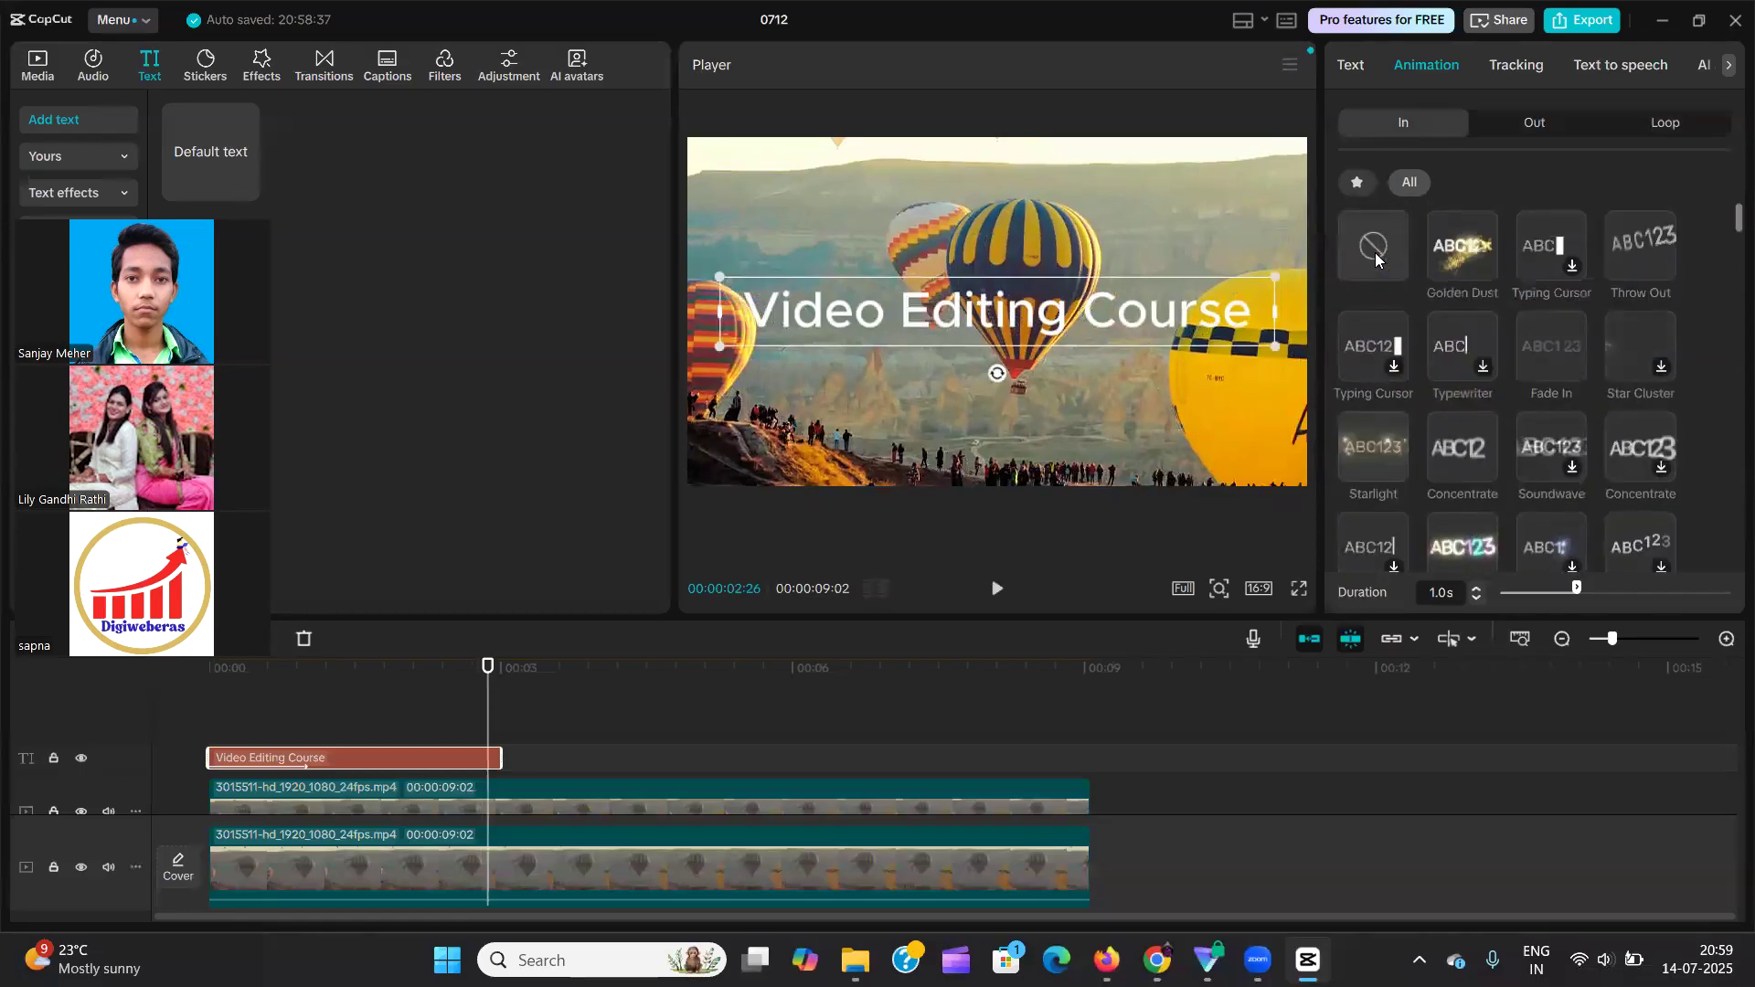
{"action": "left_click", "coordinate": [1374, 252]}
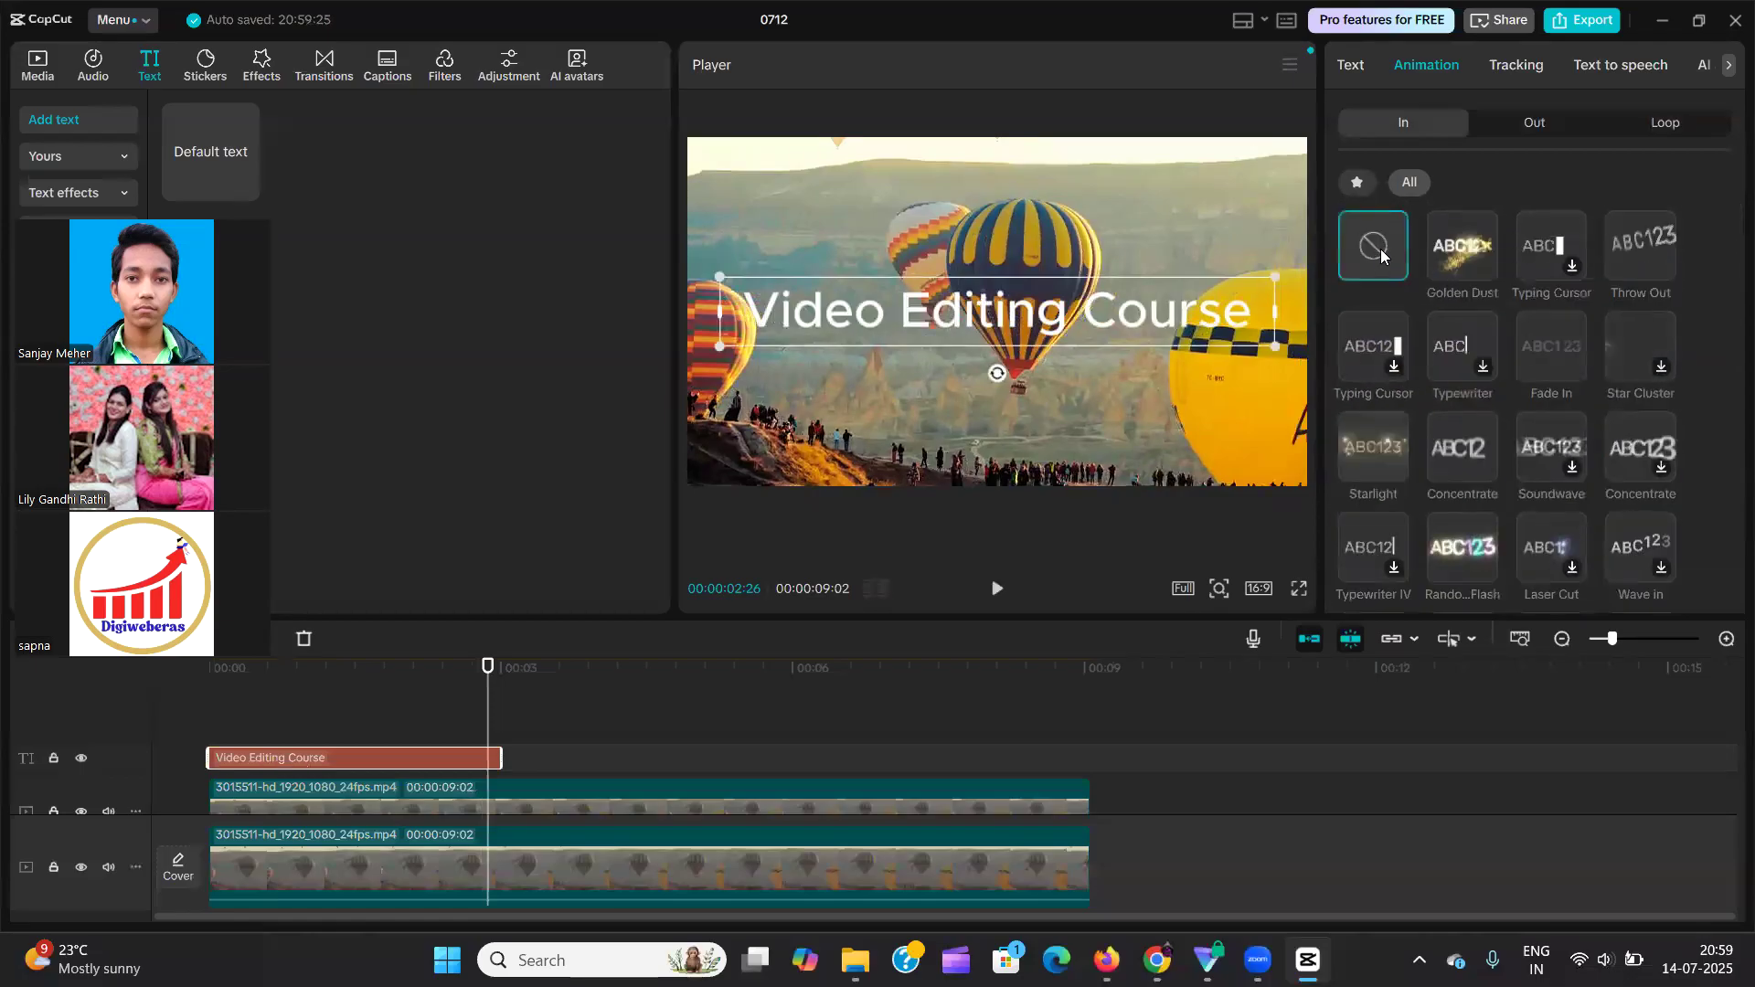
Apply the Donut Loop animation to the "Video Editing Course" text, then pause its preview near the end of the clip.
{"action": "left_click", "coordinate": [289, 710]}
{"action": "left_click_drag", "start_coordinate": [291, 719], "coordinate": [325, 719]}
{"action": "left_click", "coordinate": [357, 756]}
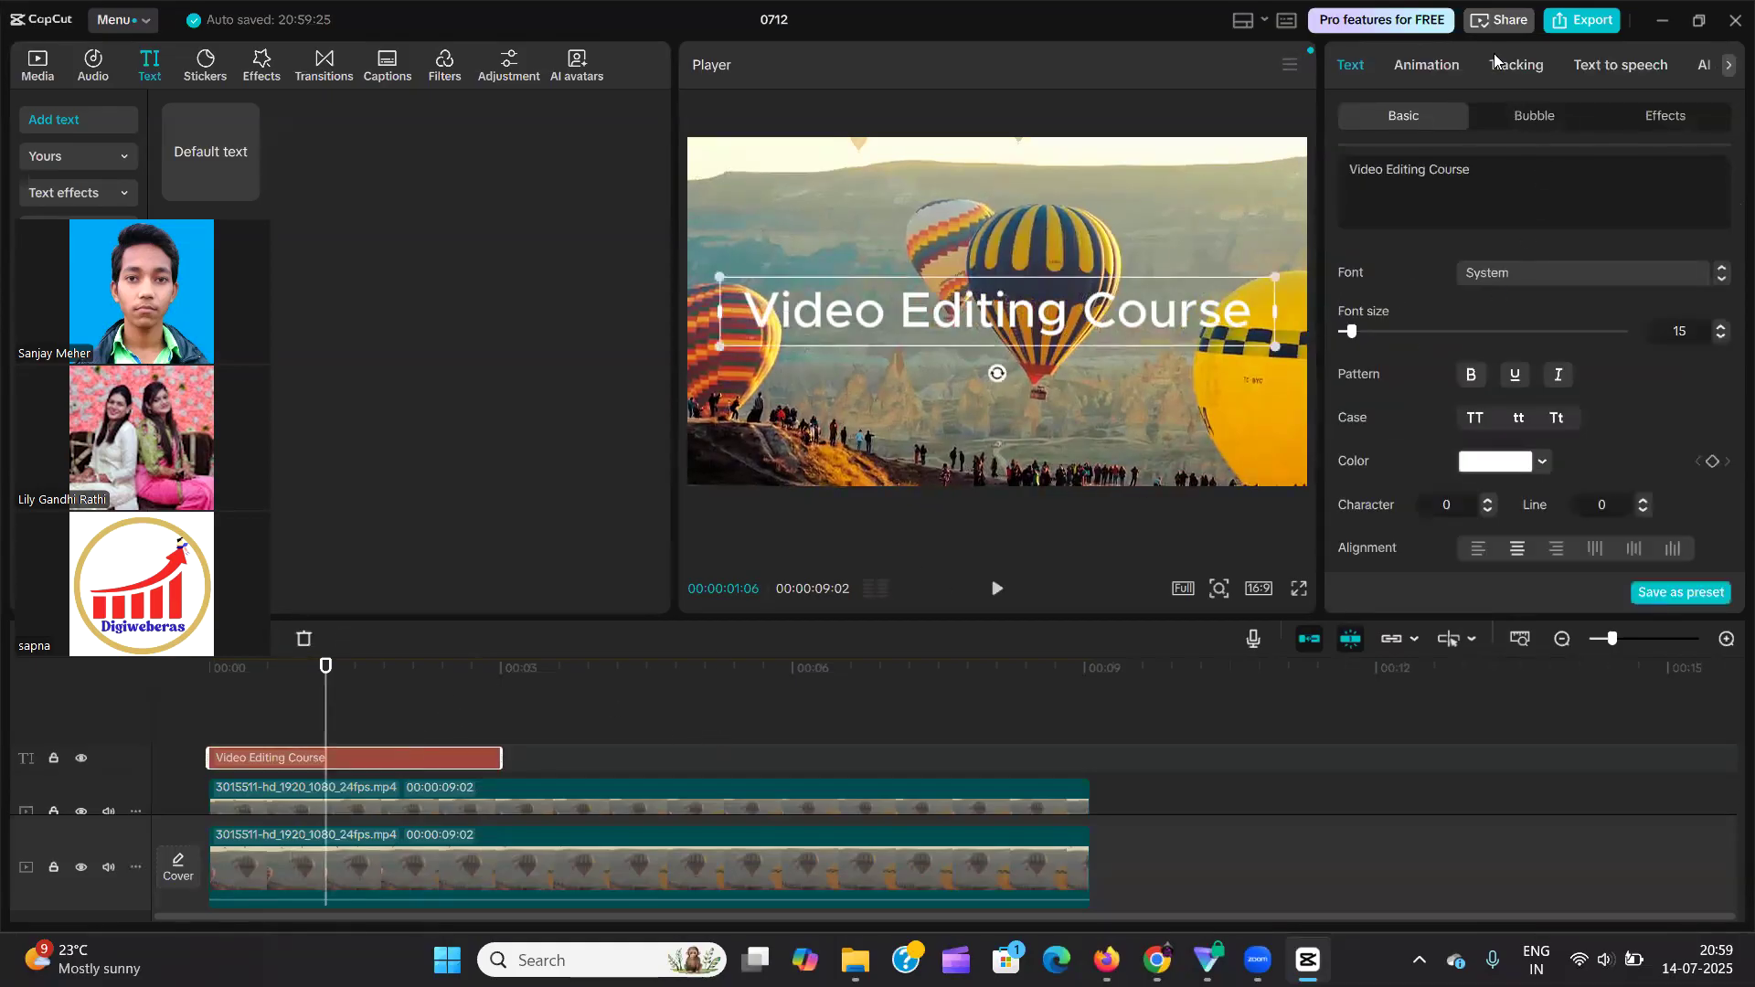
{"action": "left_click", "coordinate": [1468, 64]}
{"action": "left_click", "coordinate": [1662, 128]}
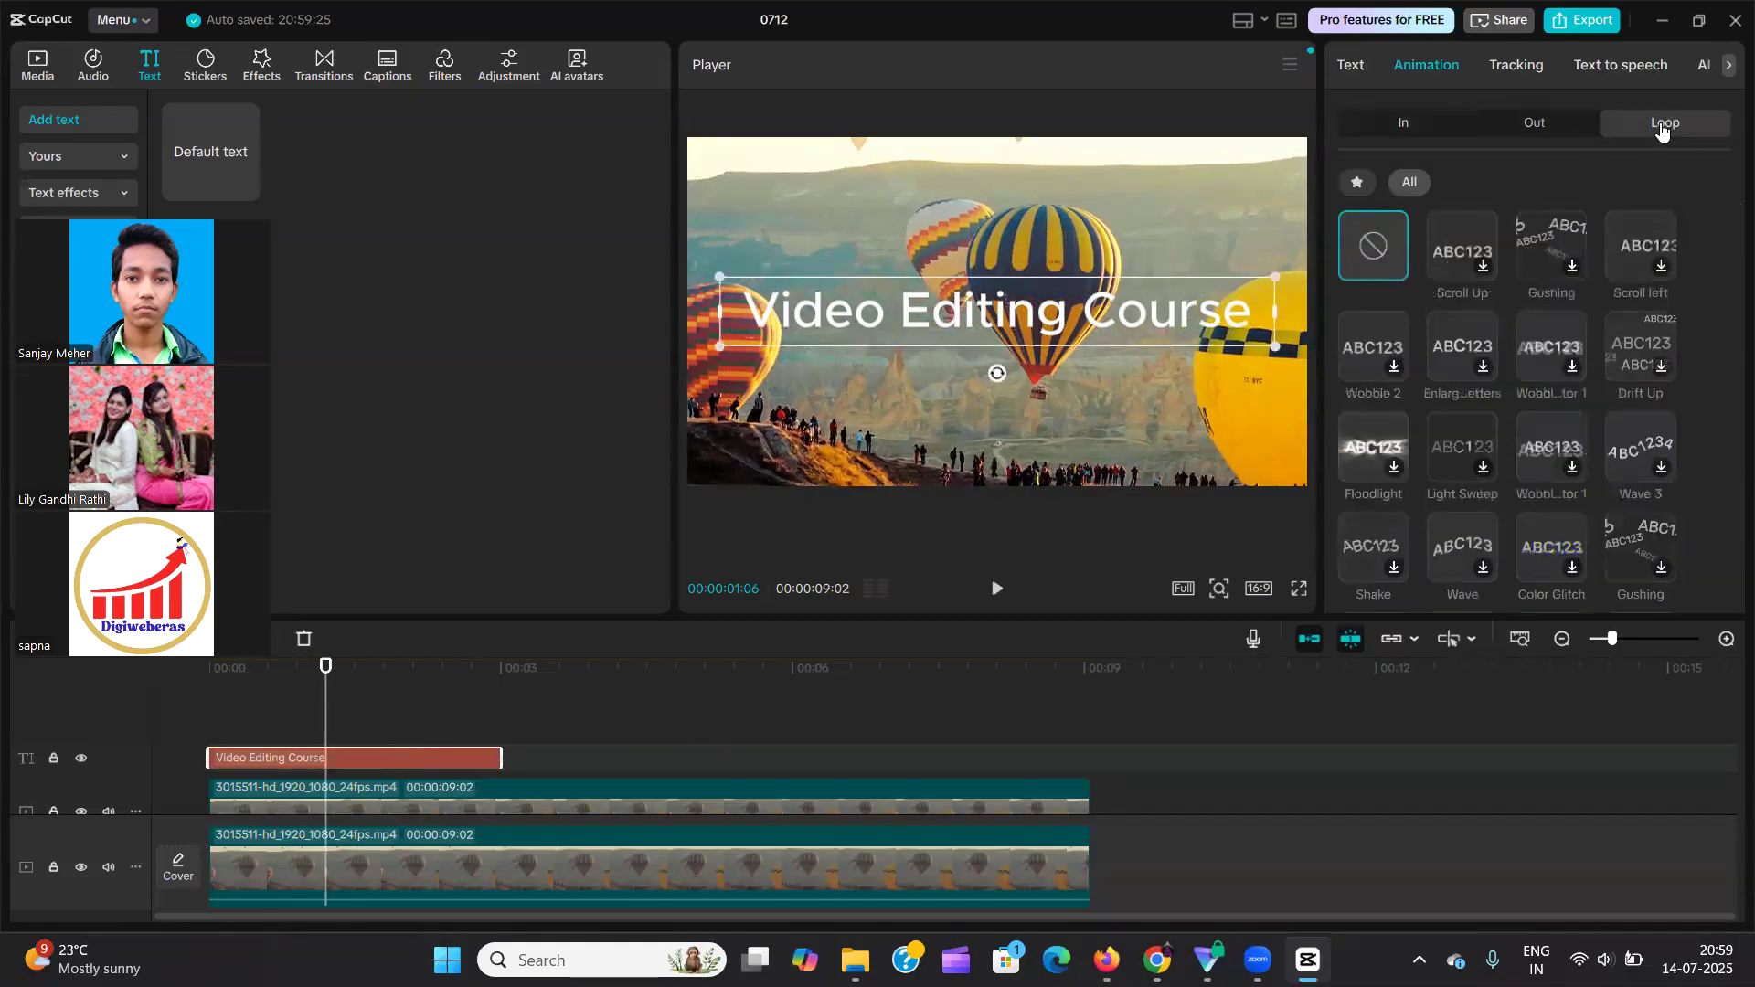
{"action": "scroll", "coordinate": [1454, 430], "scroll_direction": "down", "scroll_amount": 3}
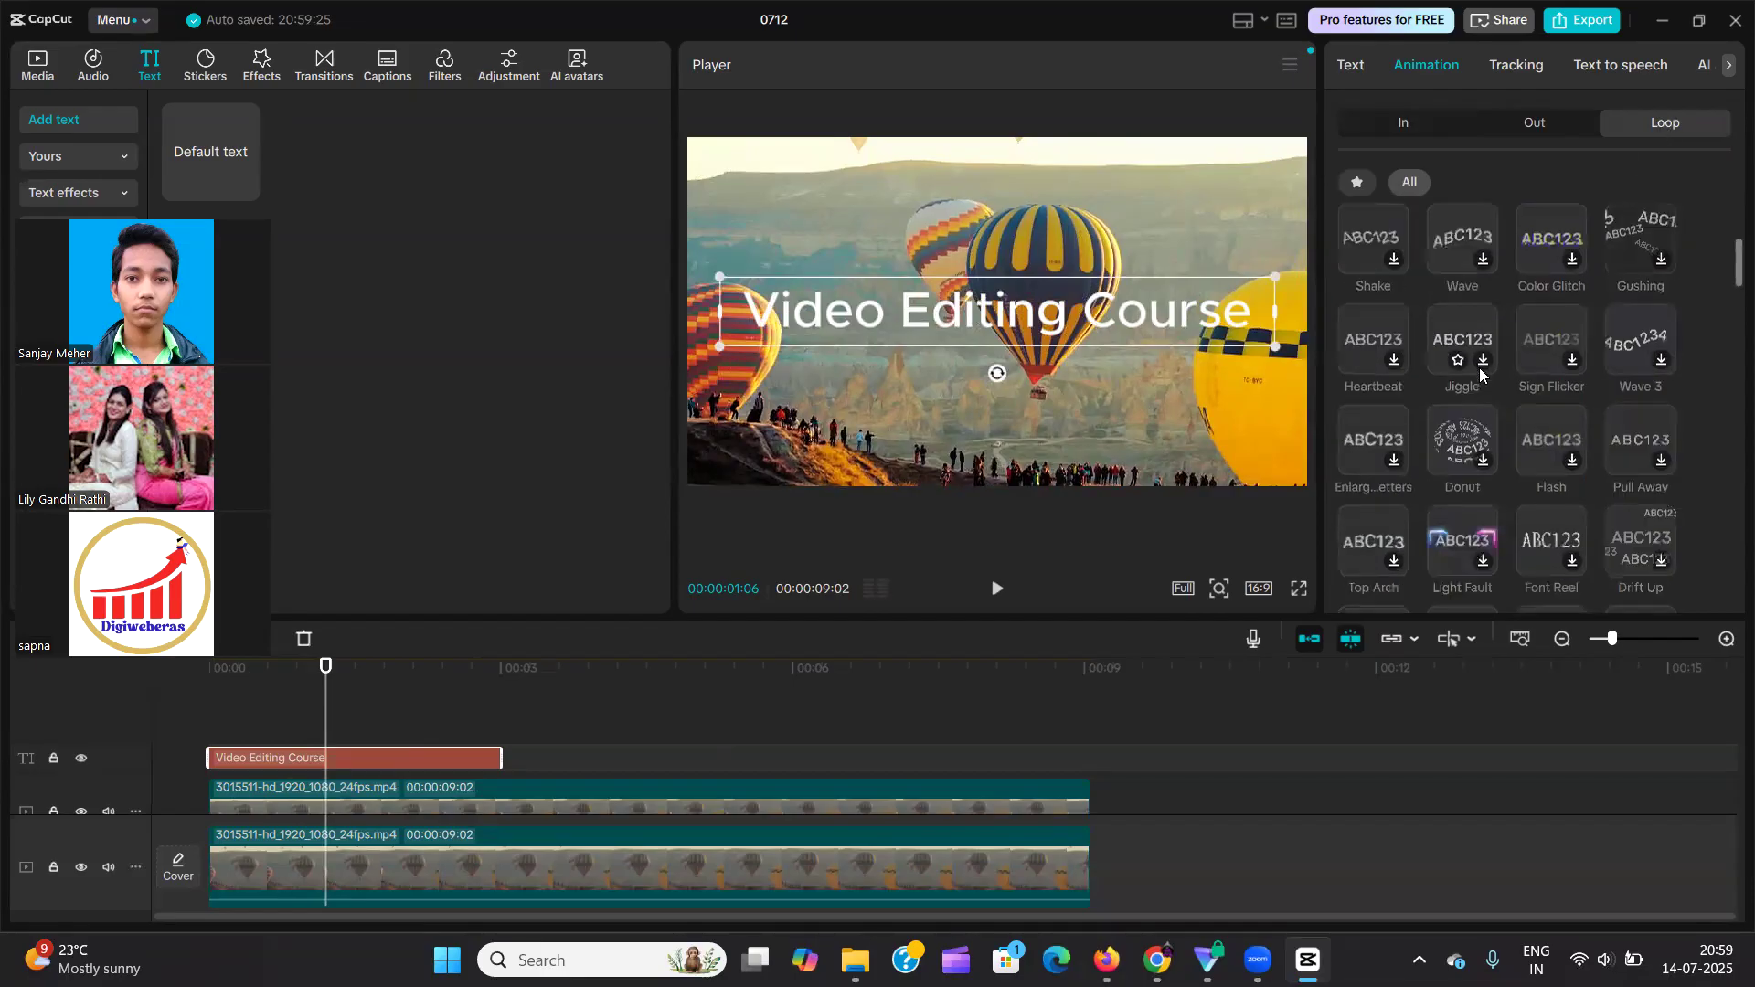
{"action": "left_click", "coordinate": [1440, 434]}
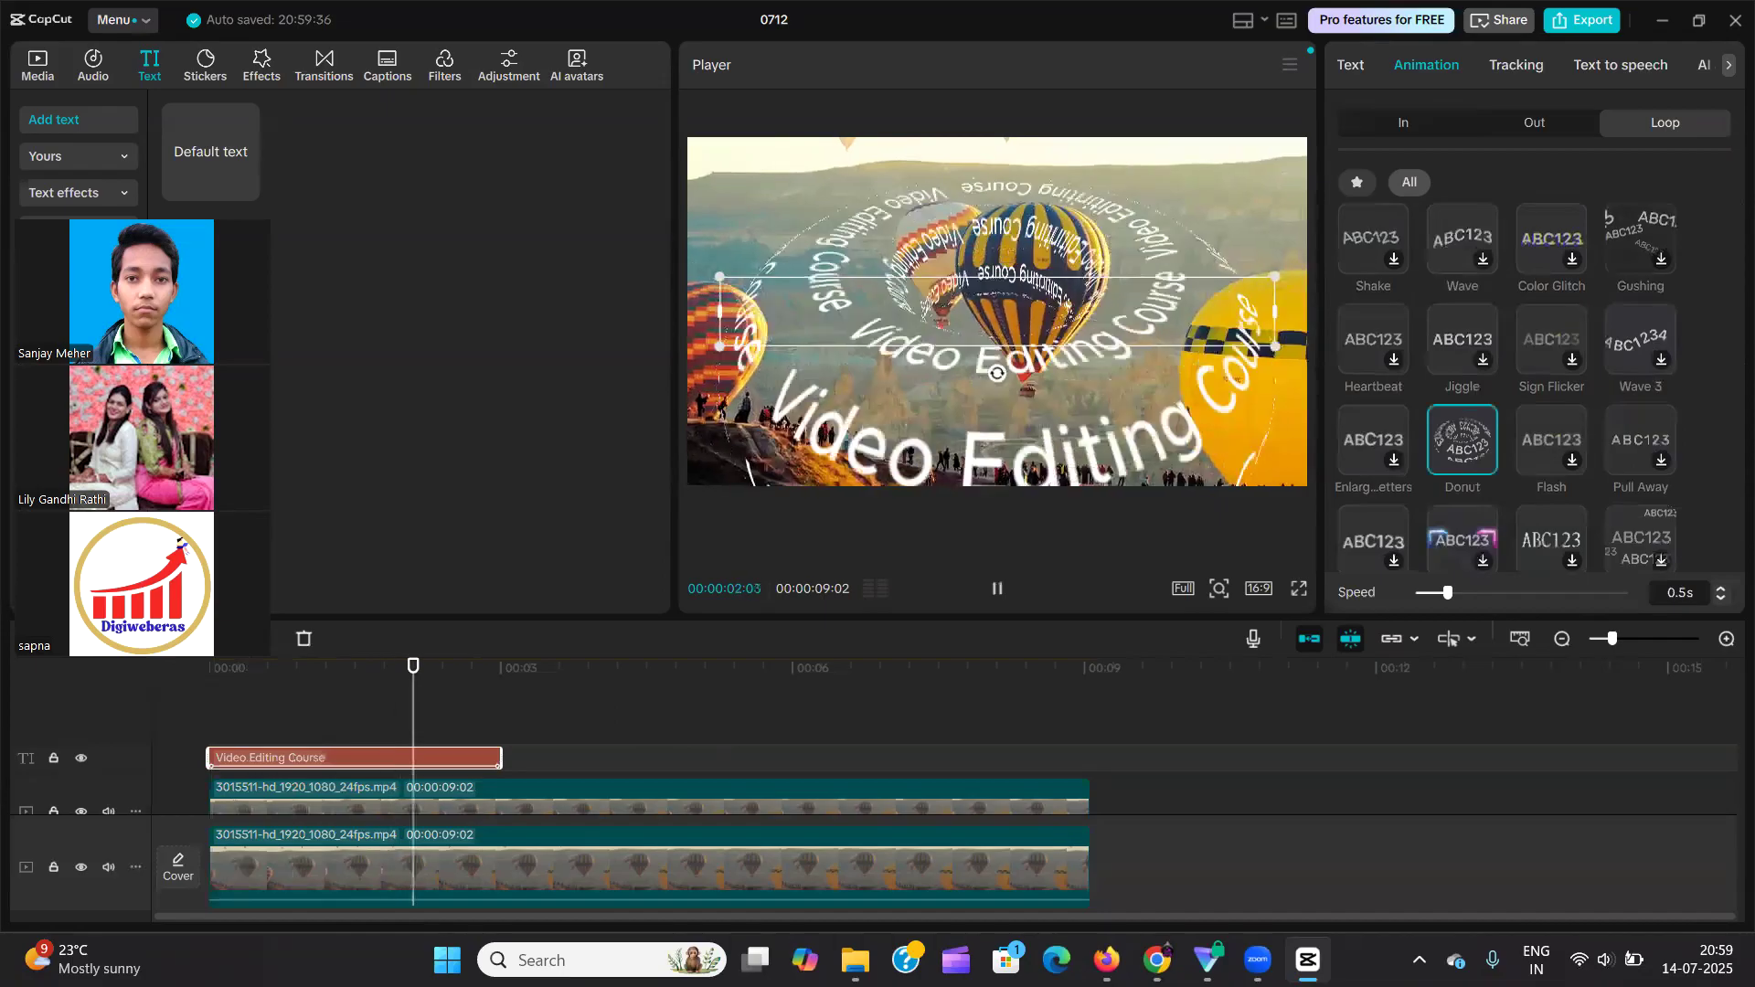
{"action": "key", "text": "space"}
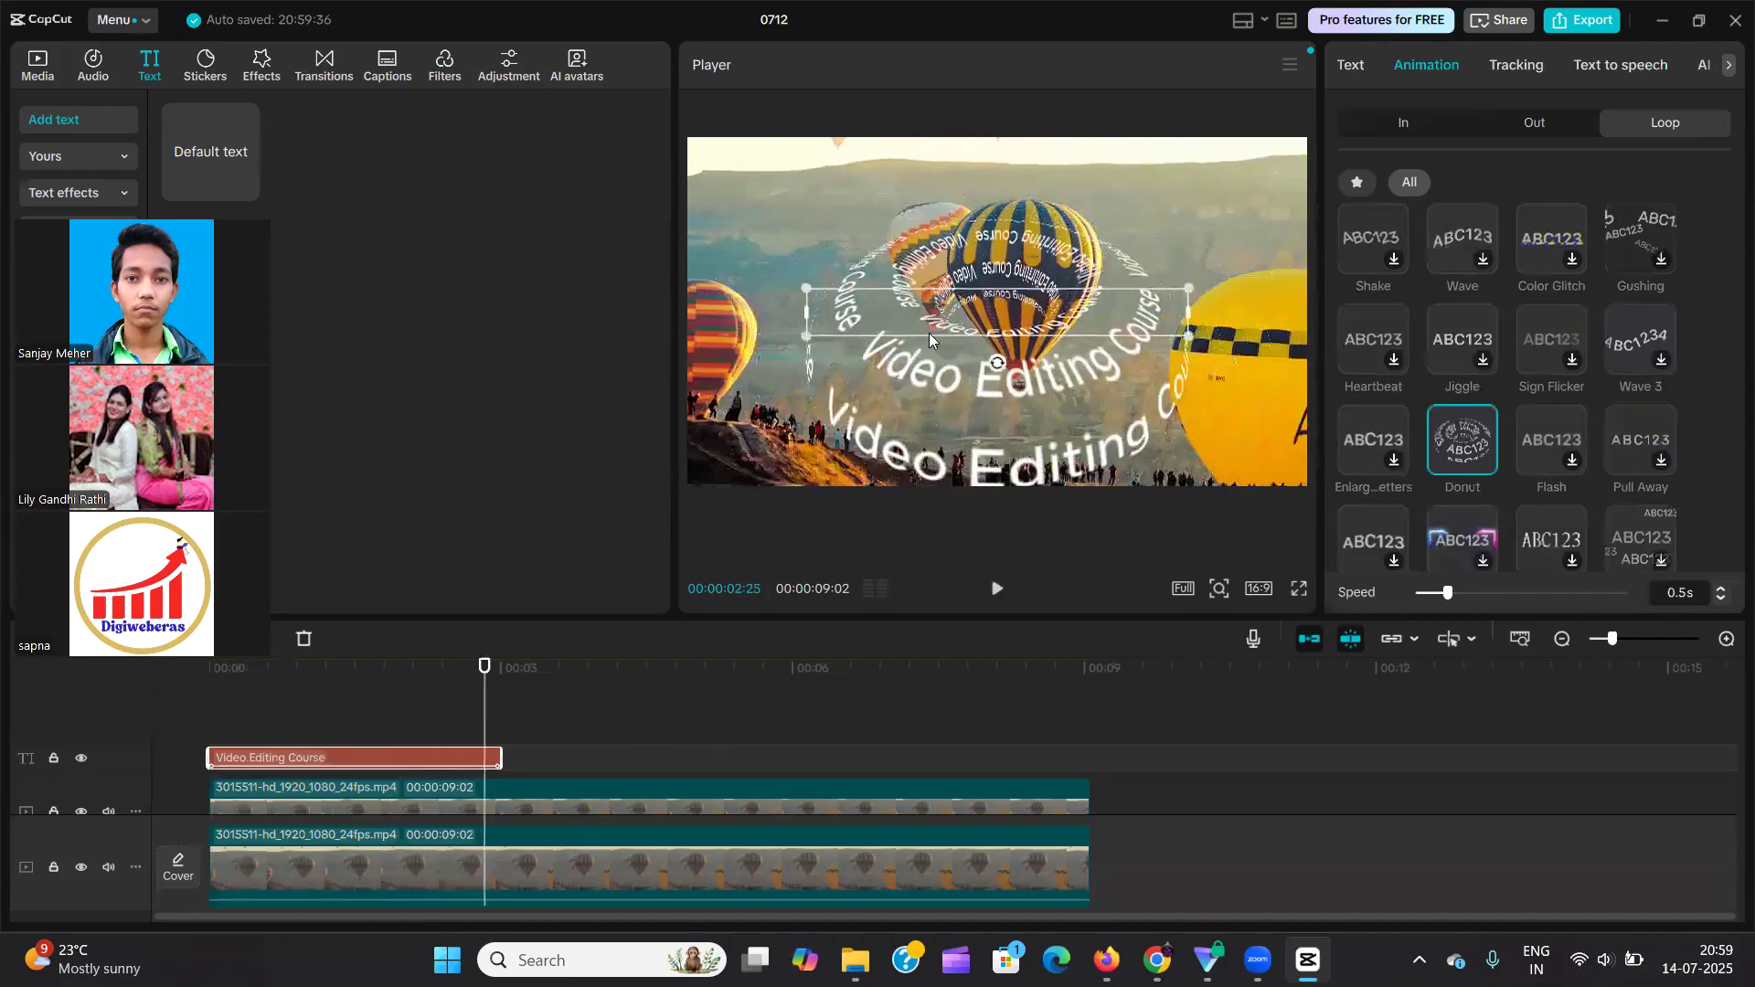
Reselect the "Video Editing Course" text and move it slightly higher in the frame.
{"action": "left_click", "coordinate": [1013, 356]}
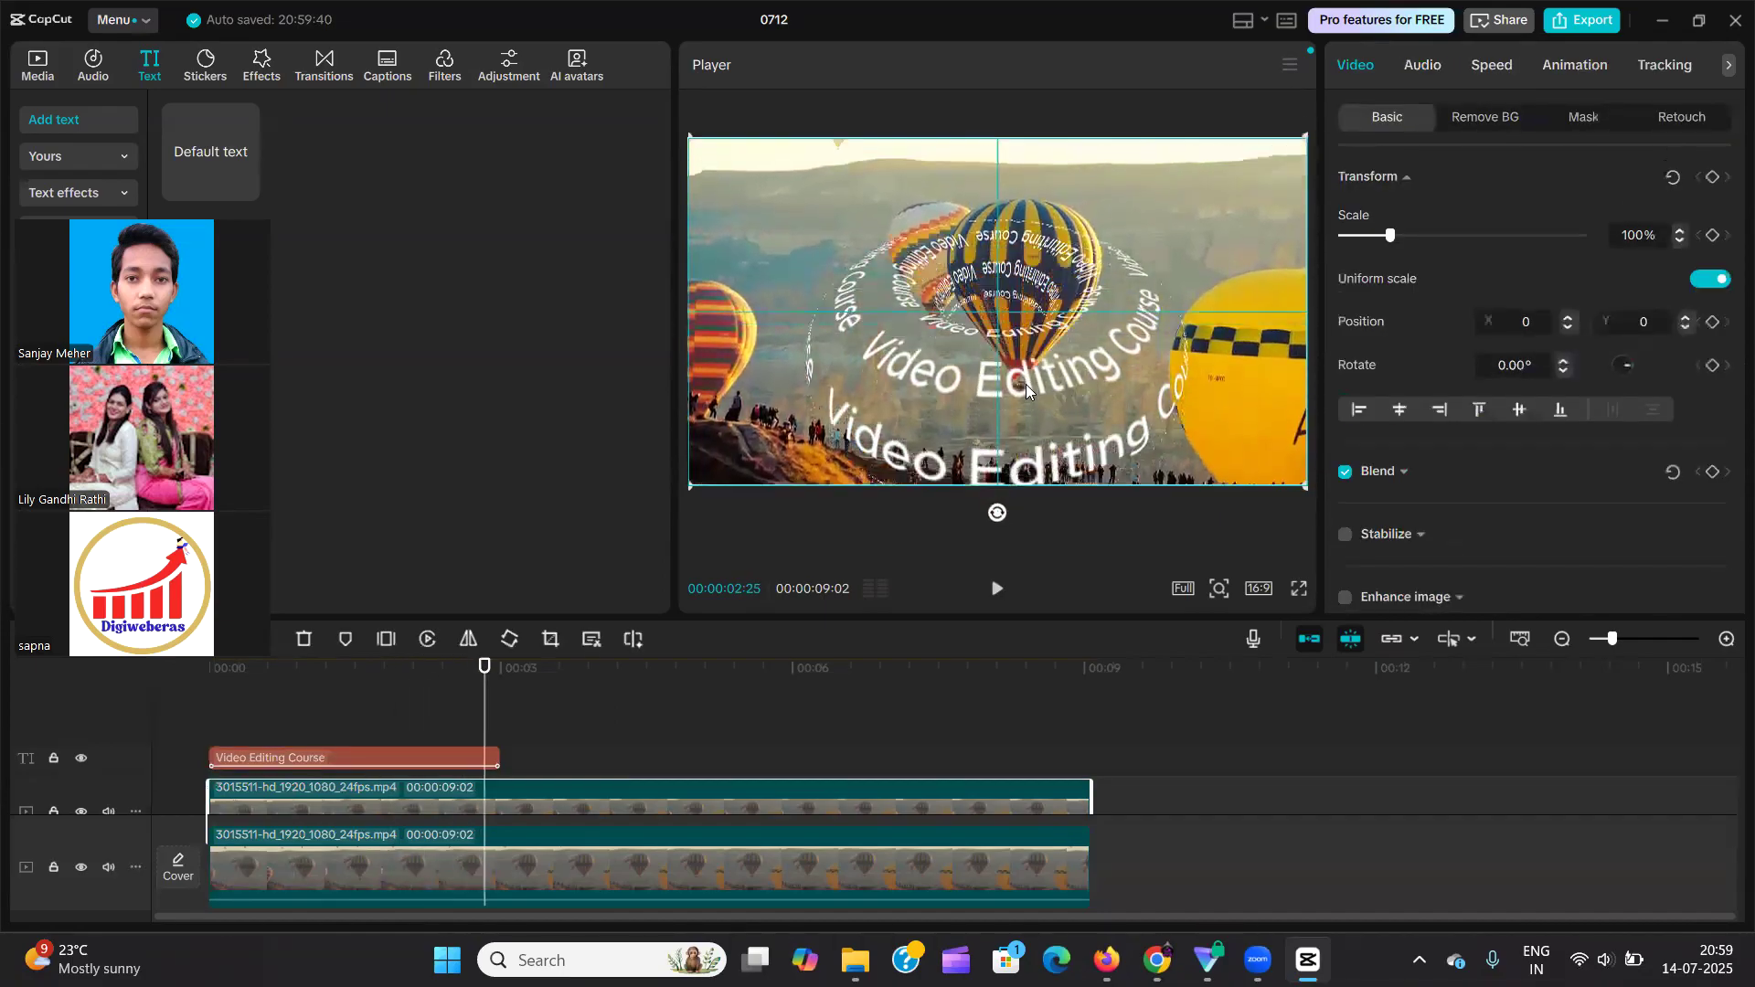
{"action": "left_click", "coordinate": [462, 761]}
{"action": "left_click_drag", "start_coordinate": [1028, 315], "coordinate": [1030, 265]}
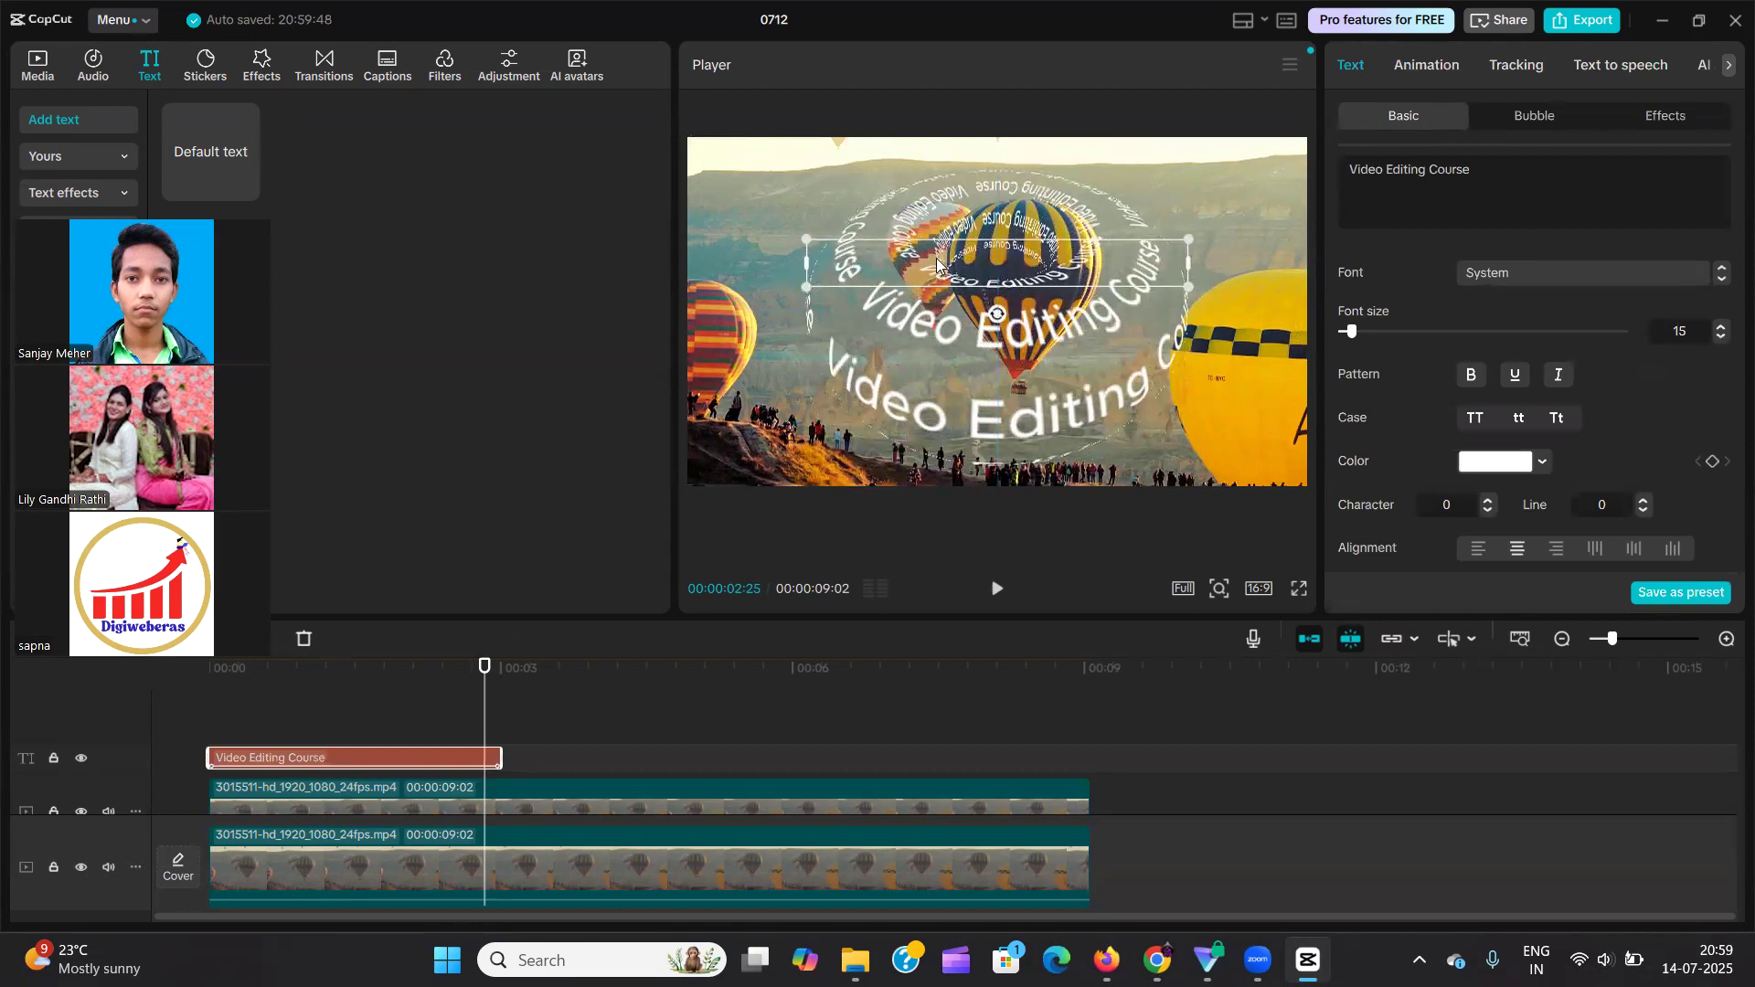
Browse the Loop animations for the text, apply the Rotate variant with letters in a circle, and set its speed to 3.0 s.
{"action": "left_click", "coordinate": [379, 735]}
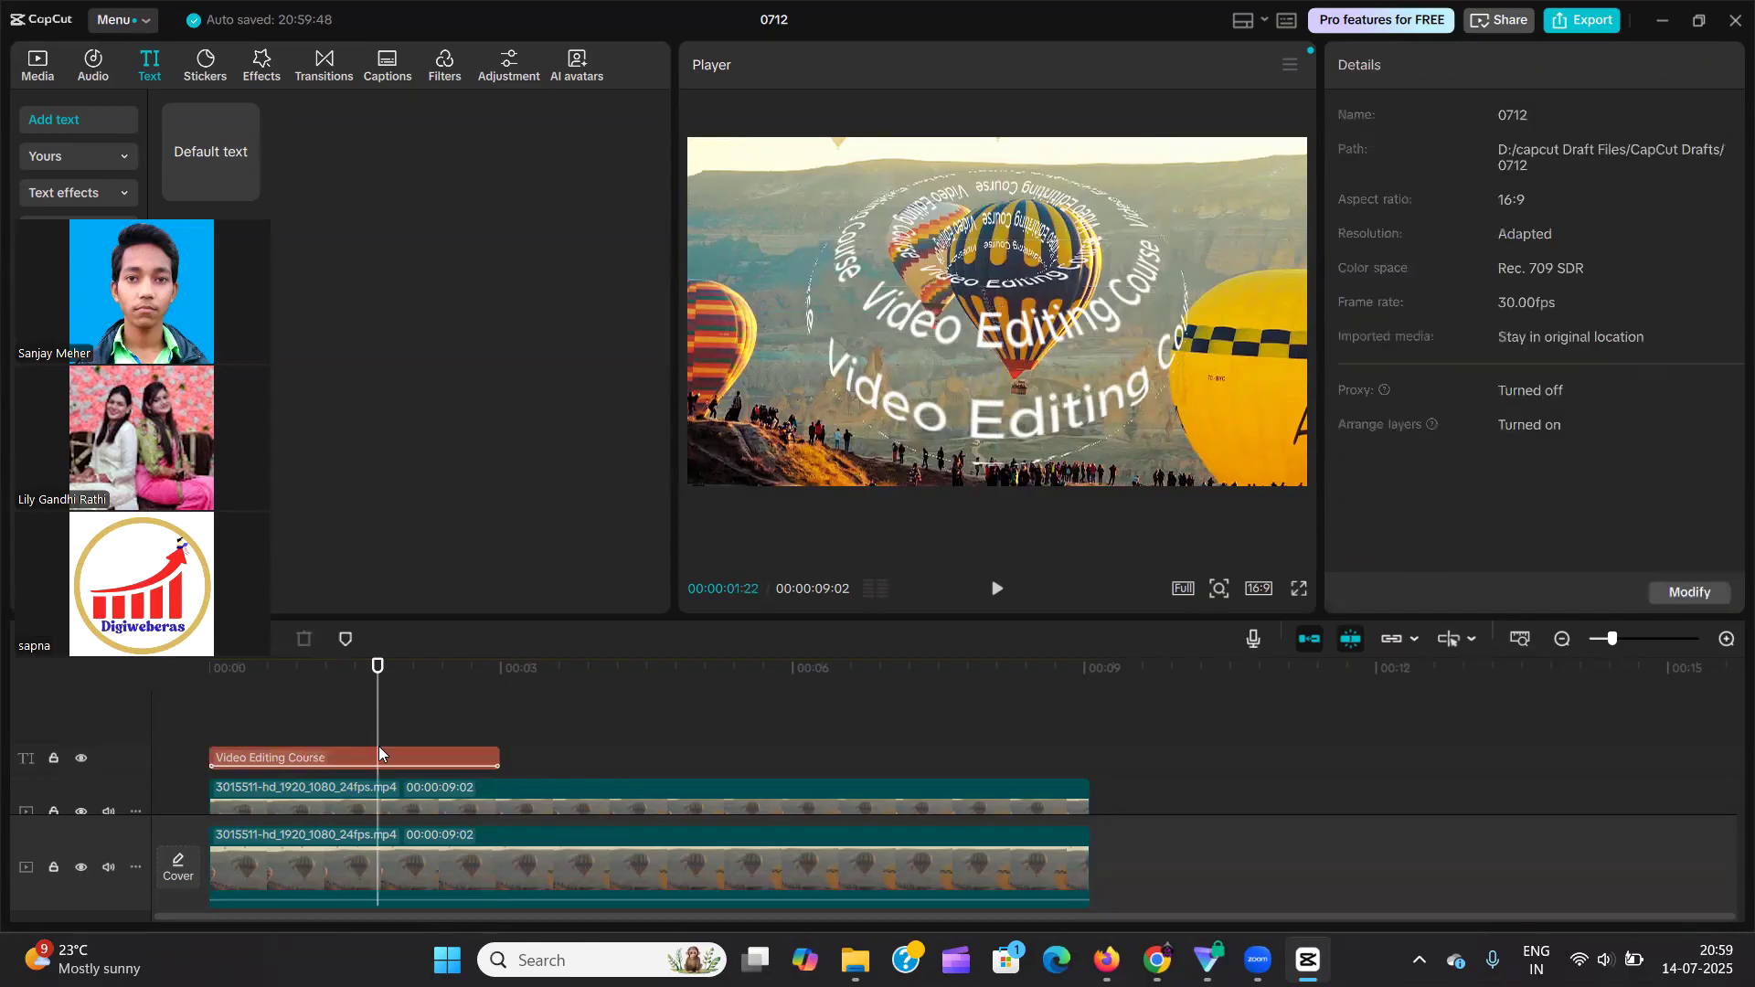
{"action": "left_click", "coordinate": [378, 755]}
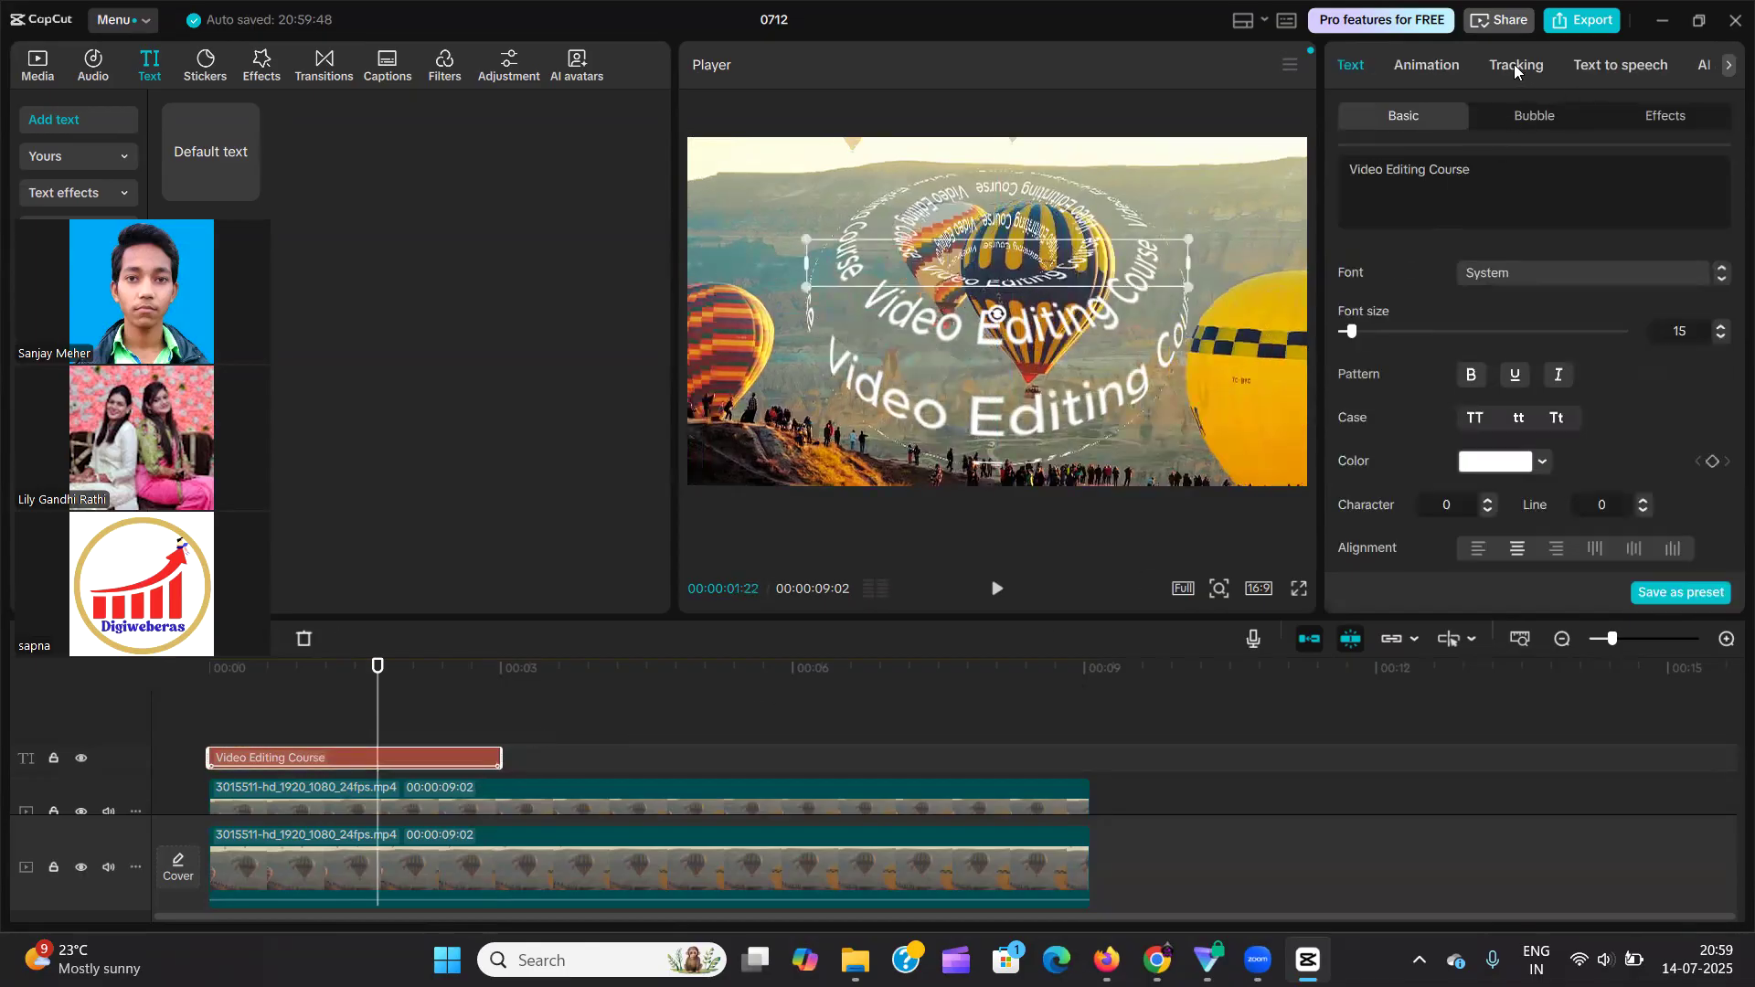
{"action": "left_click", "coordinate": [1422, 64]}
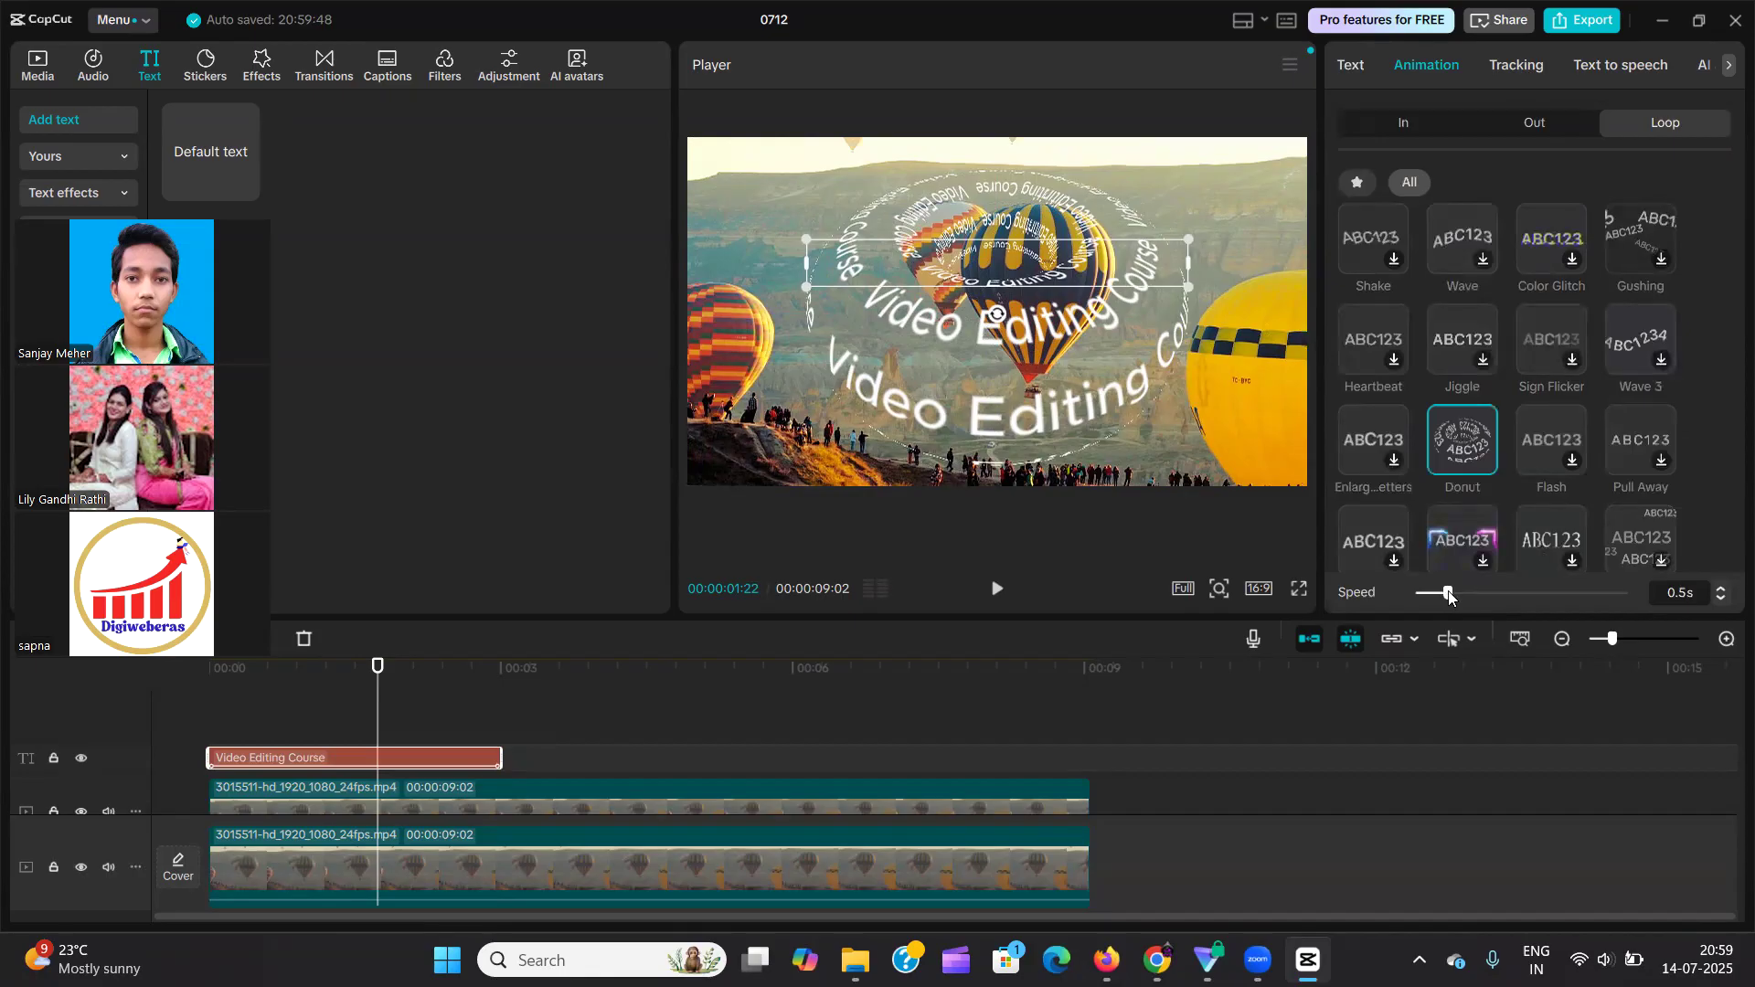
{"action": "scroll", "coordinate": [1590, 357], "scroll_direction": "down", "scroll_amount": 2}
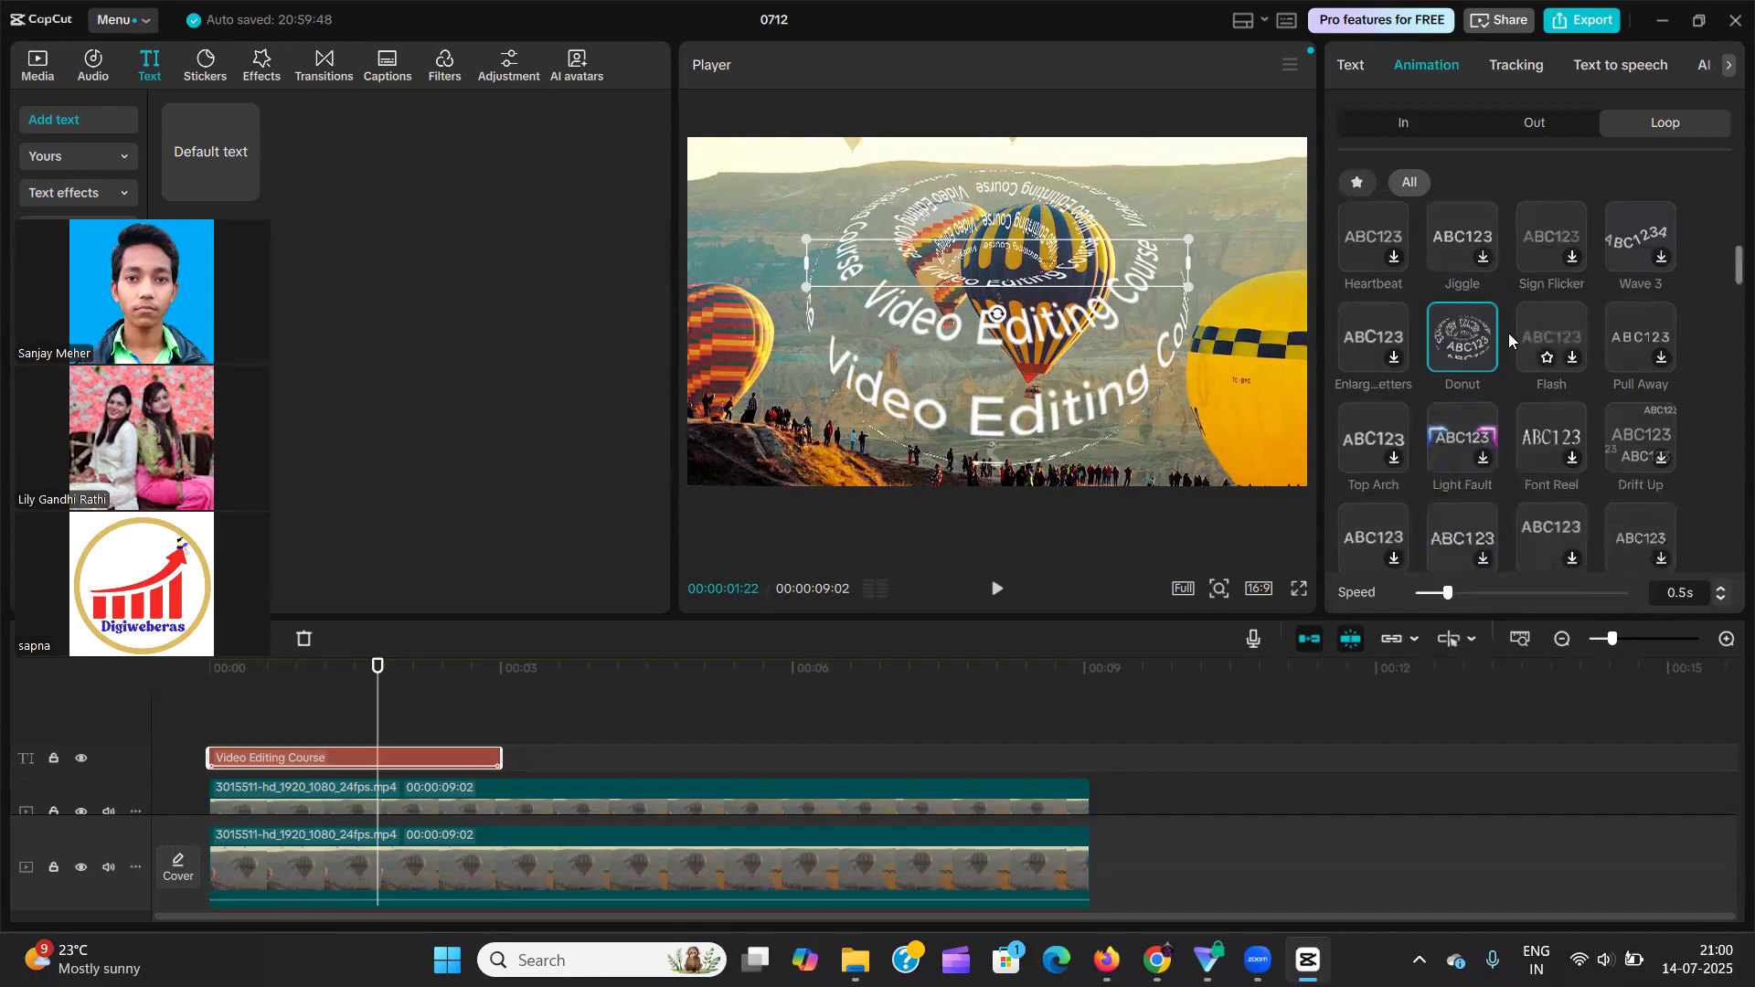
{"action": "scroll", "coordinate": [1576, 415], "scroll_direction": "down", "scroll_amount": 2}
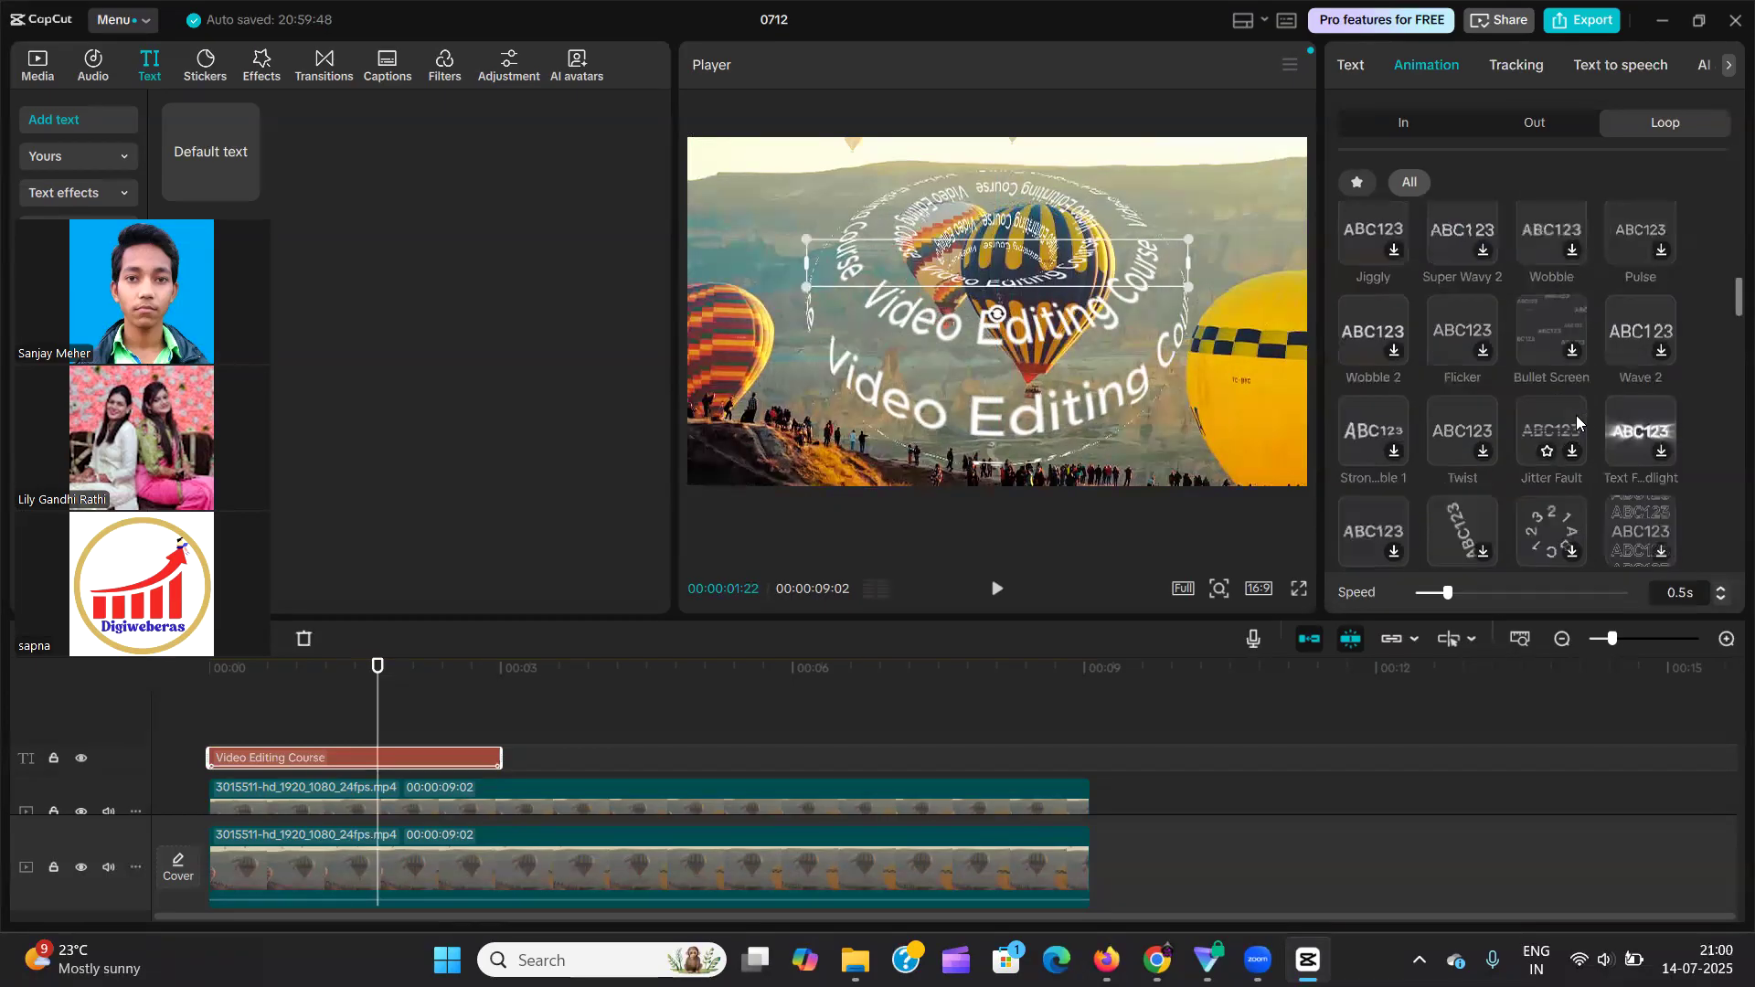
{"action": "scroll", "coordinate": [1518, 505], "scroll_direction": "down", "scroll_amount": 1}
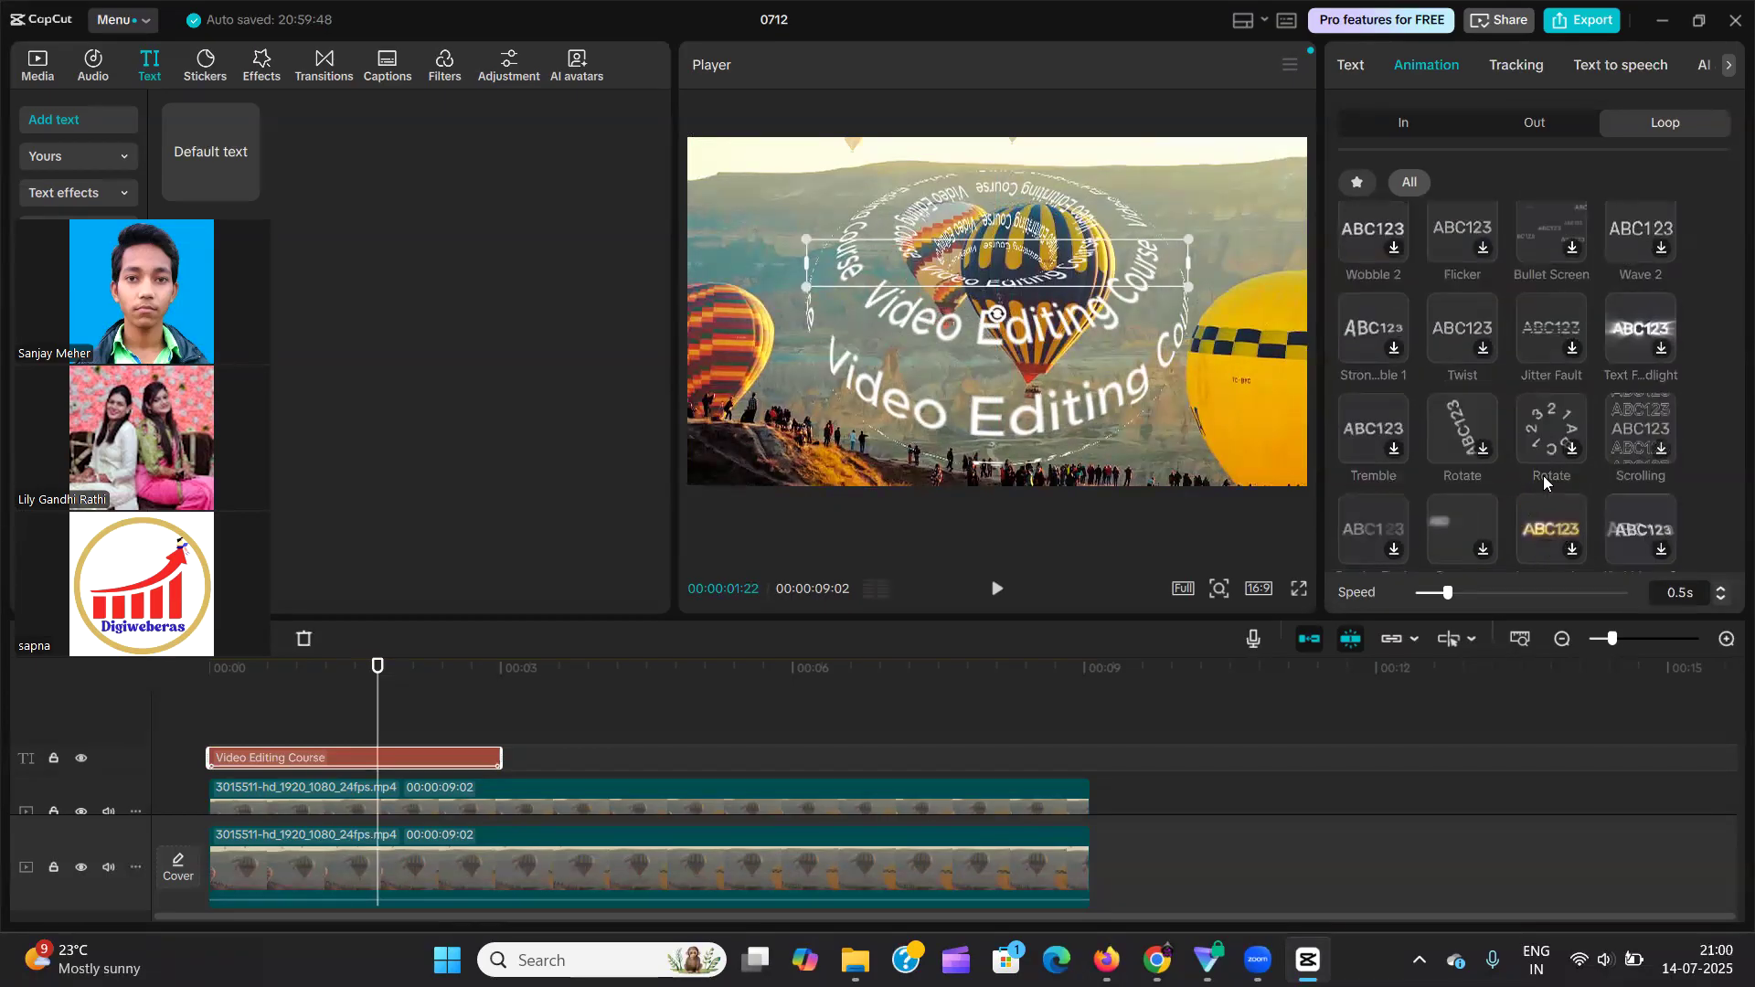
{"action": "scroll", "coordinate": [1541, 448], "scroll_direction": "down", "scroll_amount": 1}
{"action": "scroll", "coordinate": [1518, 402], "scroll_direction": "down", "scroll_amount": 1}
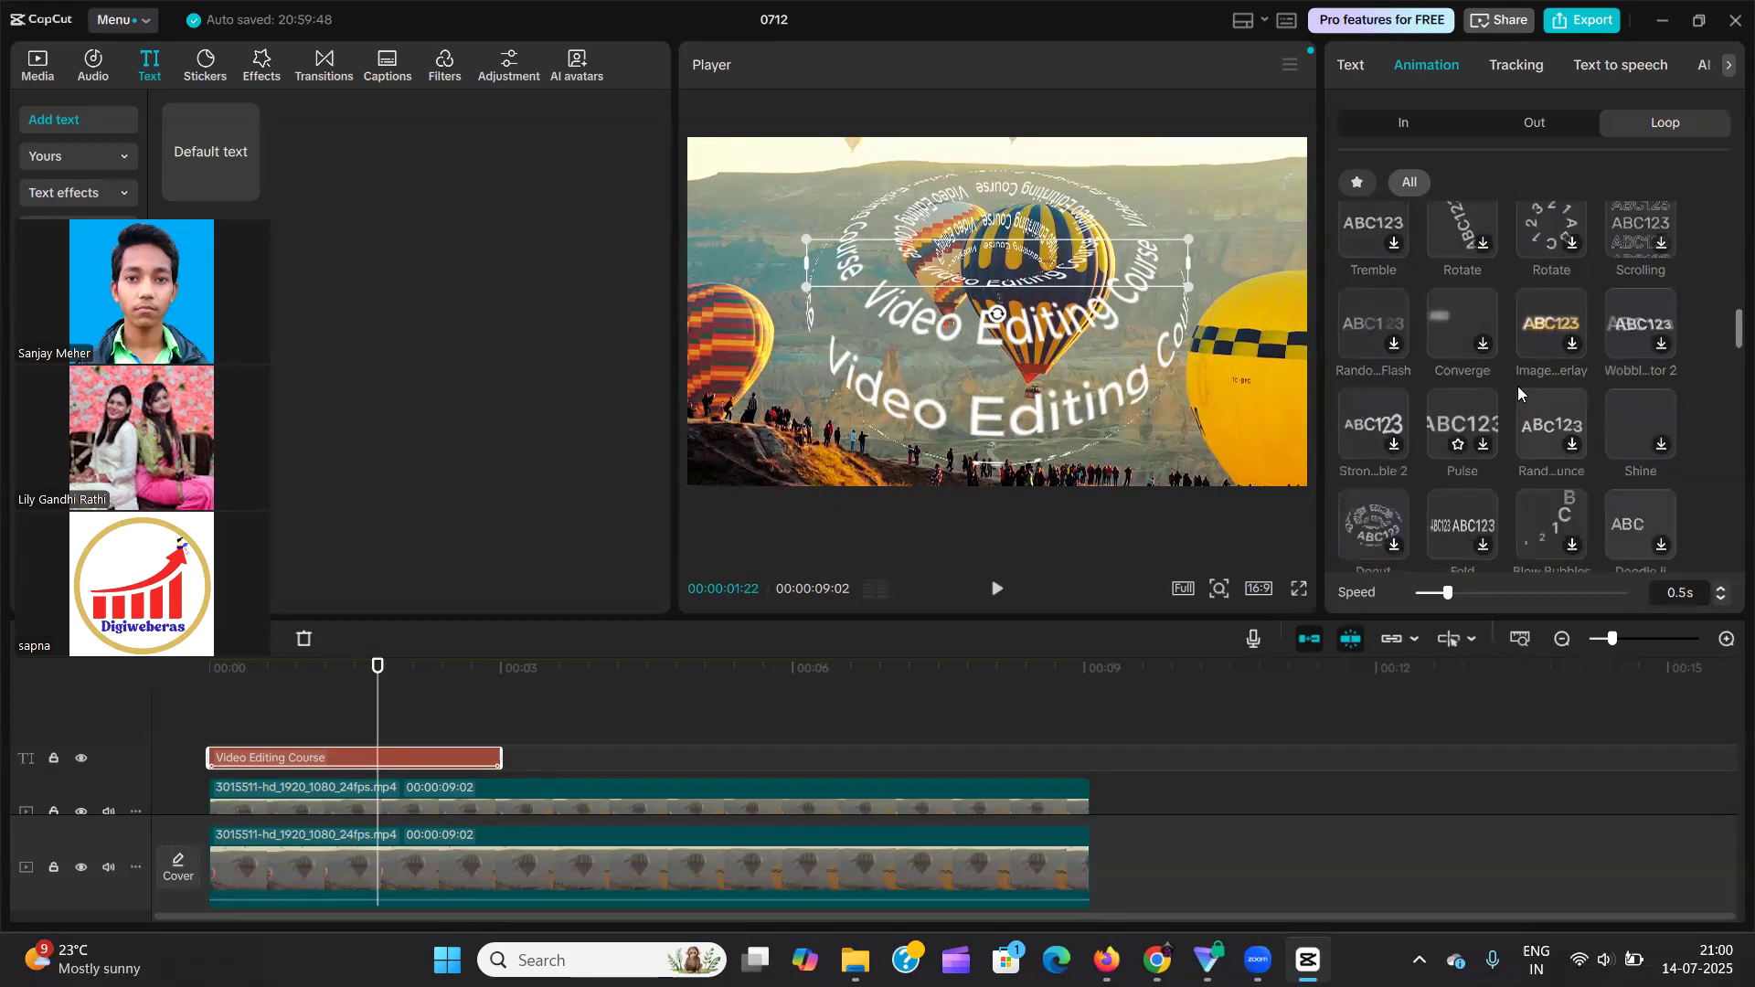
{"action": "scroll", "coordinate": [1545, 327], "scroll_direction": "up", "scroll_amount": 1}
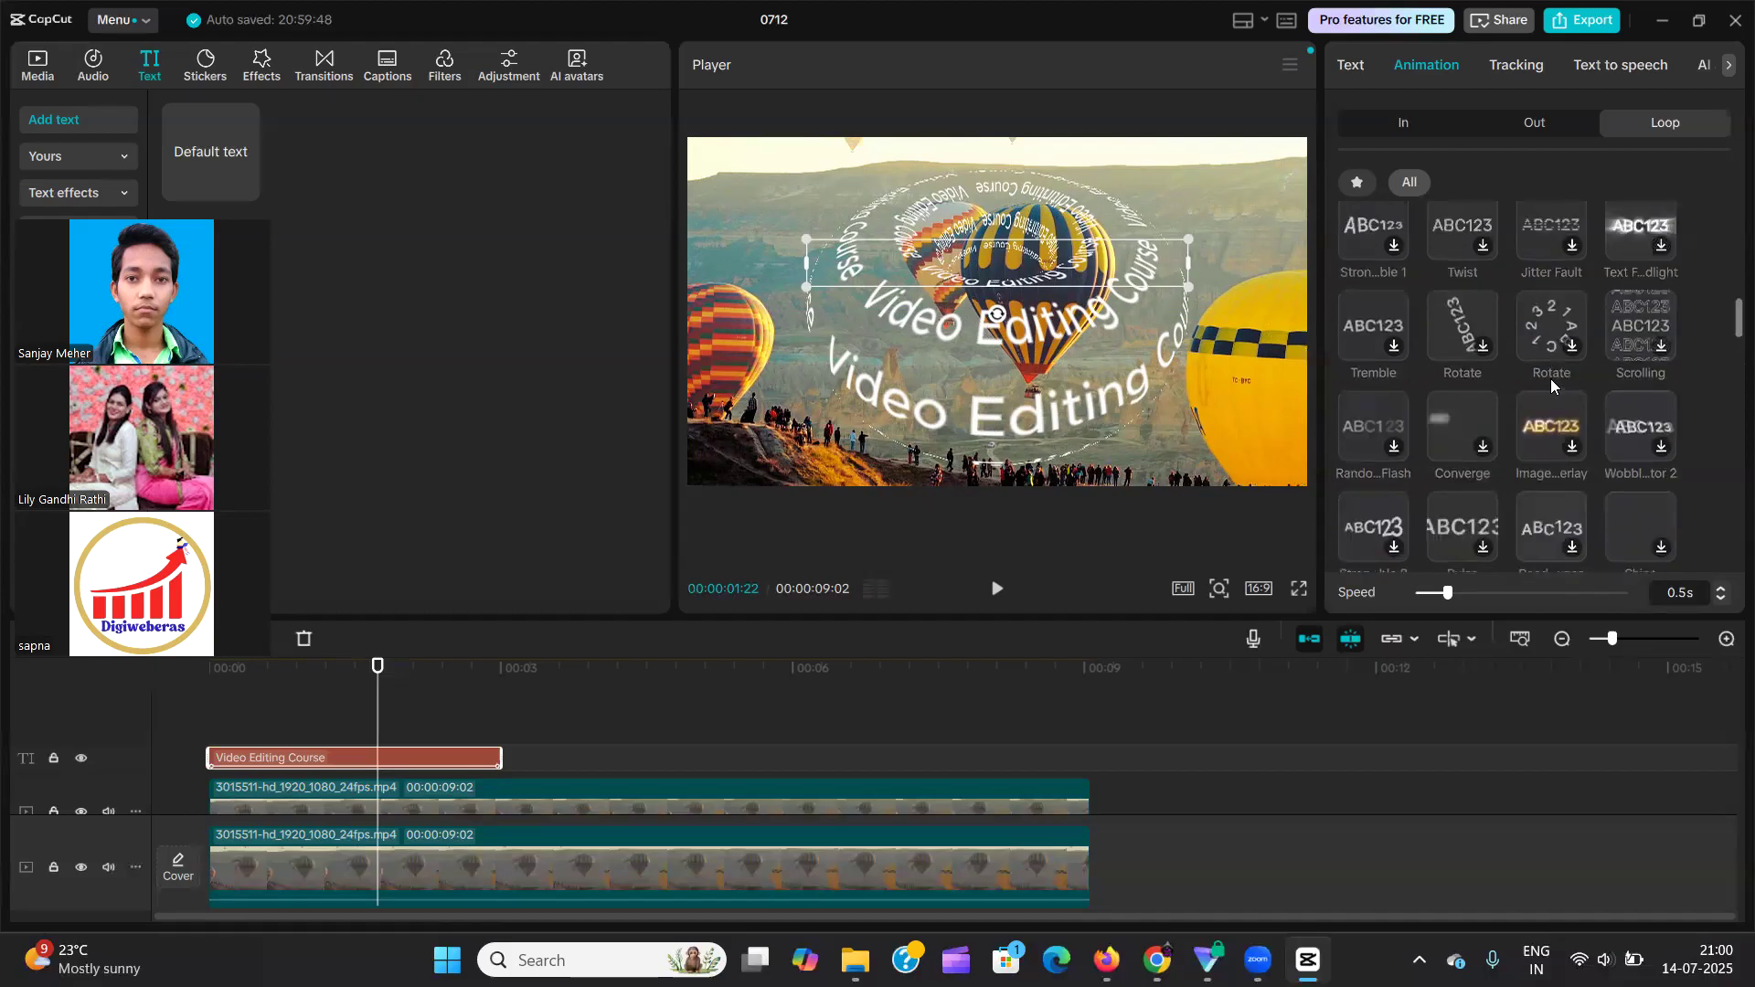
{"action": "left_click", "coordinate": [1543, 329]}
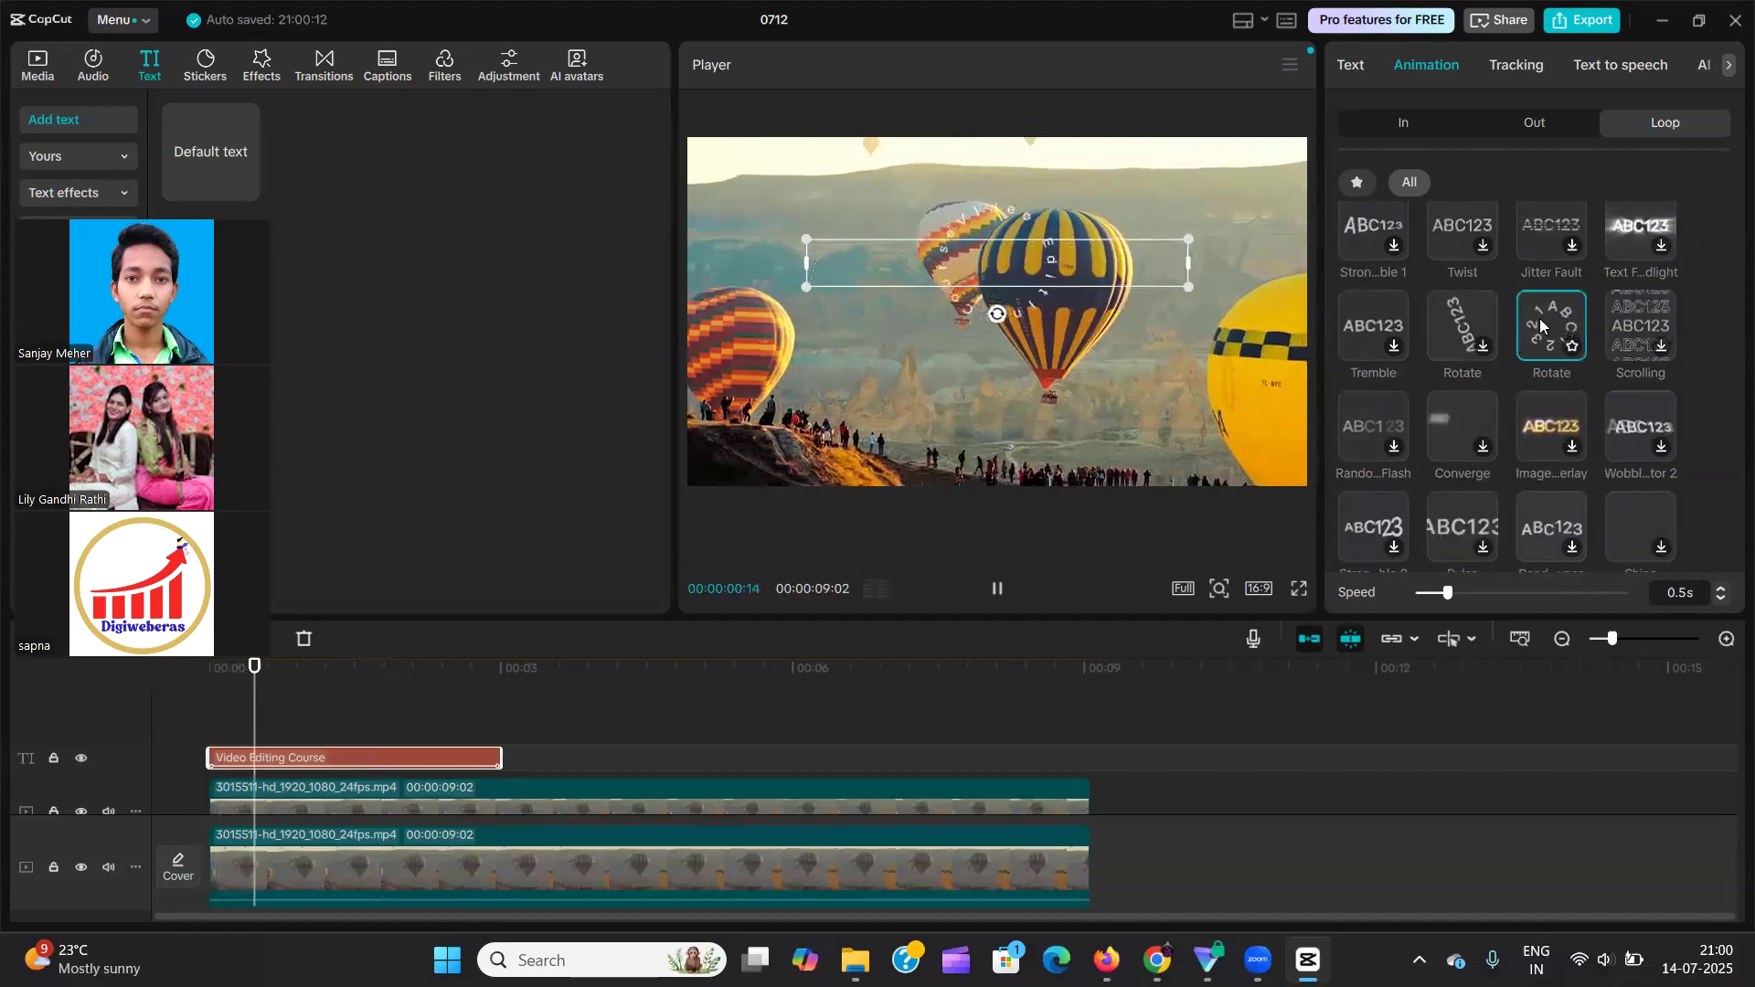
{"action": "left_click_drag", "start_coordinate": [1448, 593], "coordinate": [1631, 600]}
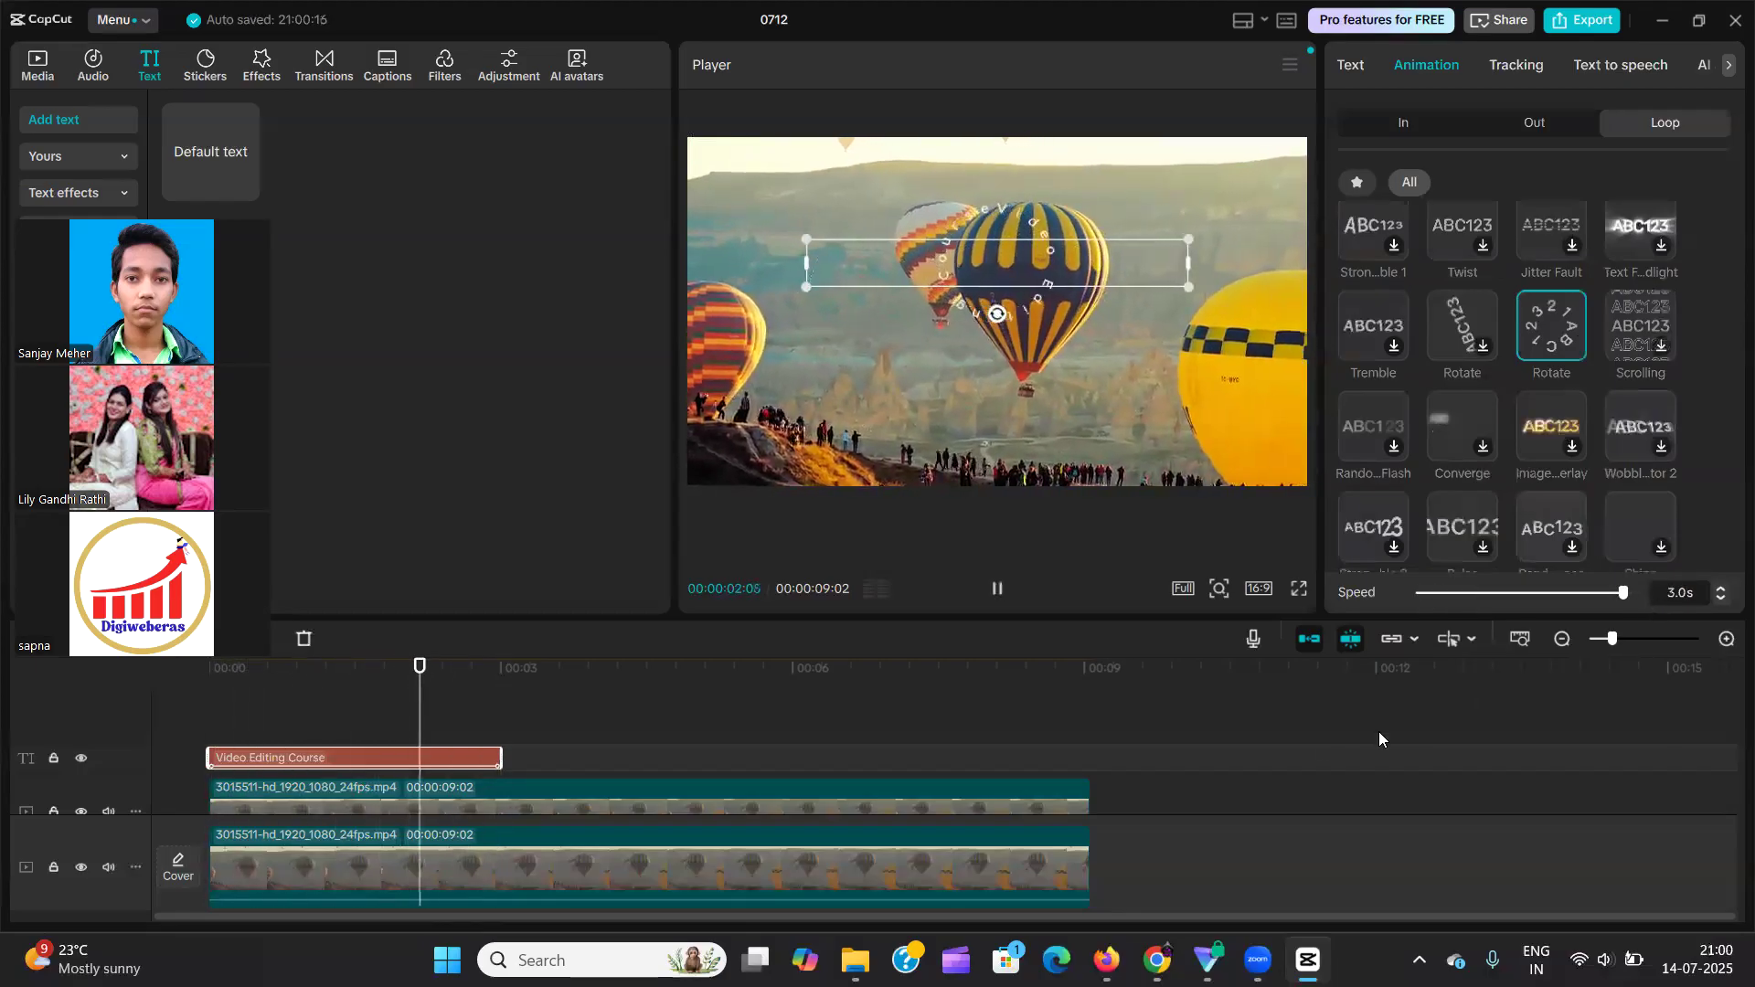
Reselect the text clip and remove its Loop animation.
{"action": "left_click", "coordinate": [408, 691]}
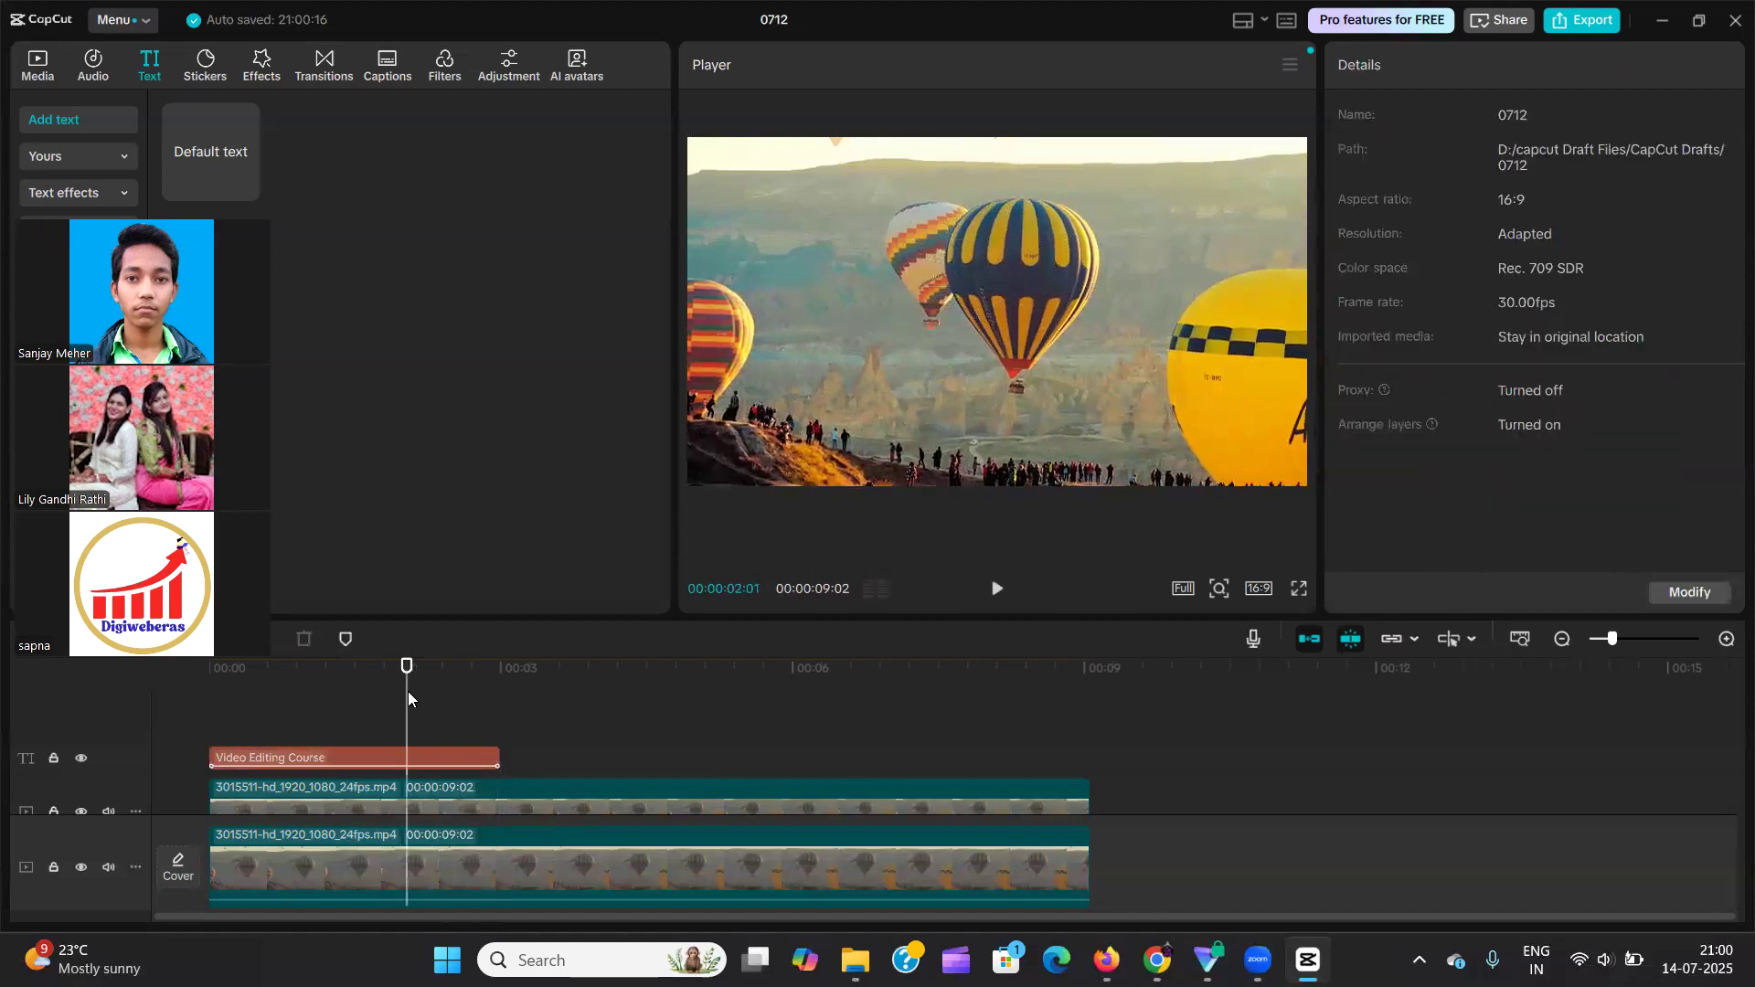
{"action": "left_click", "coordinate": [395, 754]}
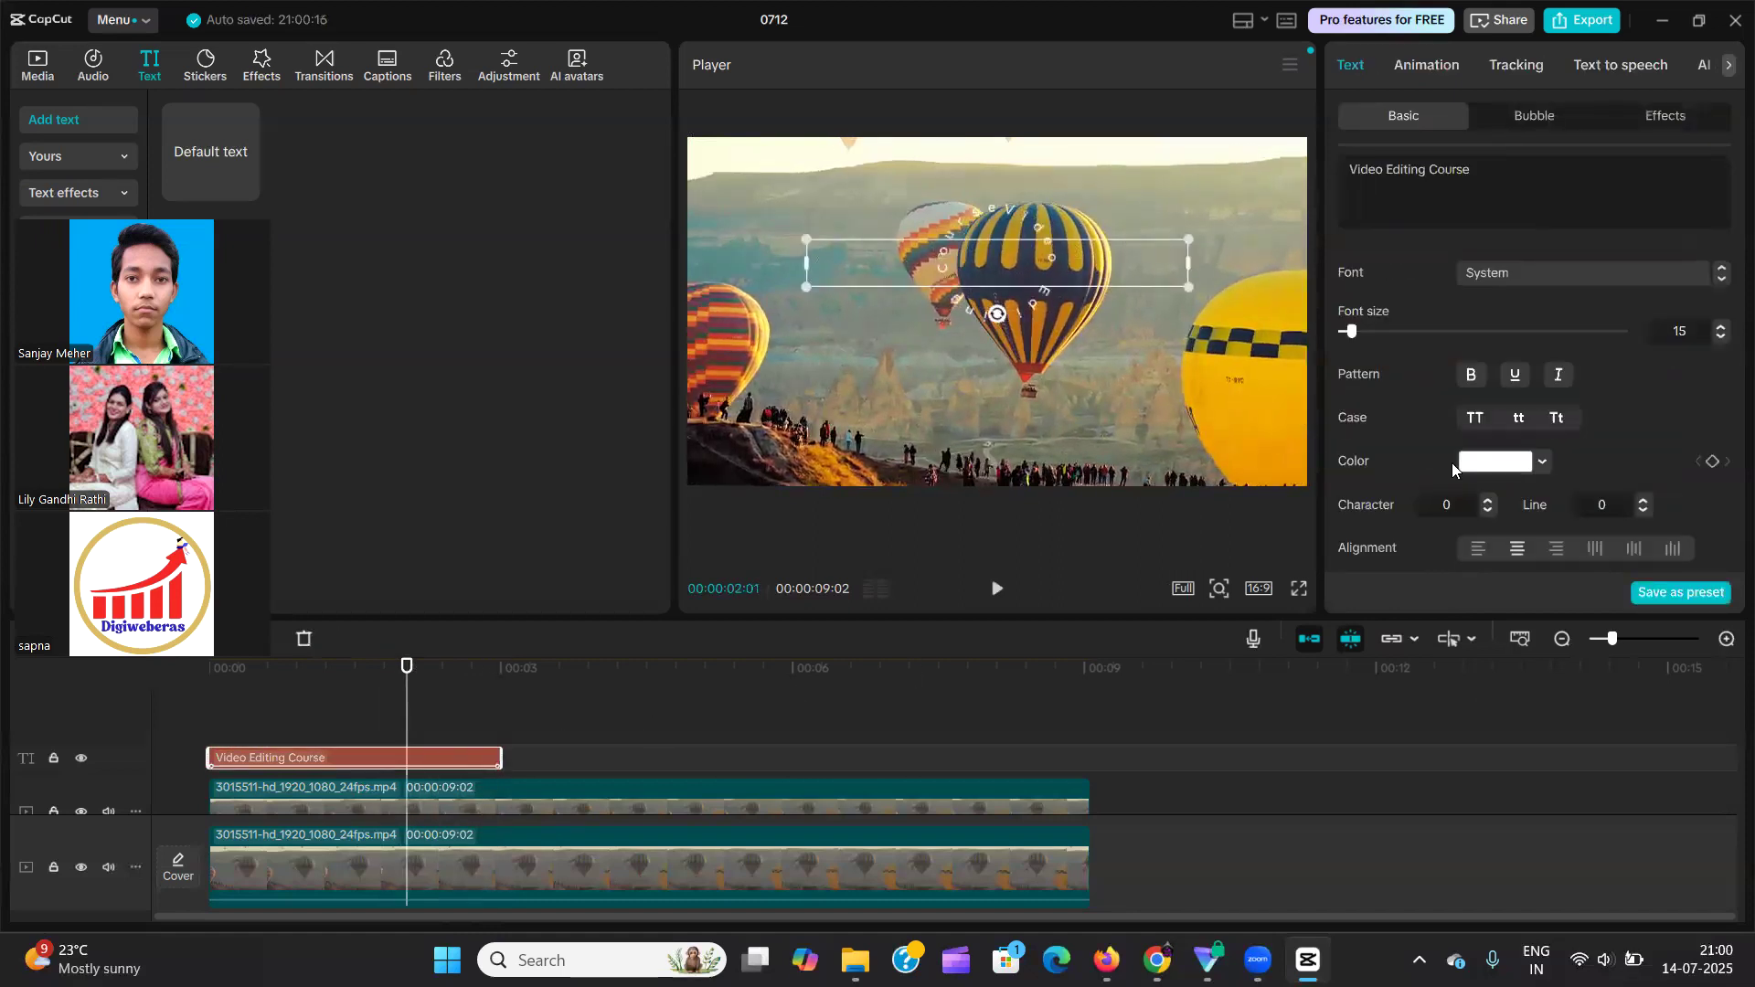
{"action": "left_click", "coordinate": [1415, 69]}
{"action": "scroll", "coordinate": [1615, 265], "scroll_direction": "up", "scroll_amount": 2}
{"action": "left_click", "coordinate": [1370, 261]}
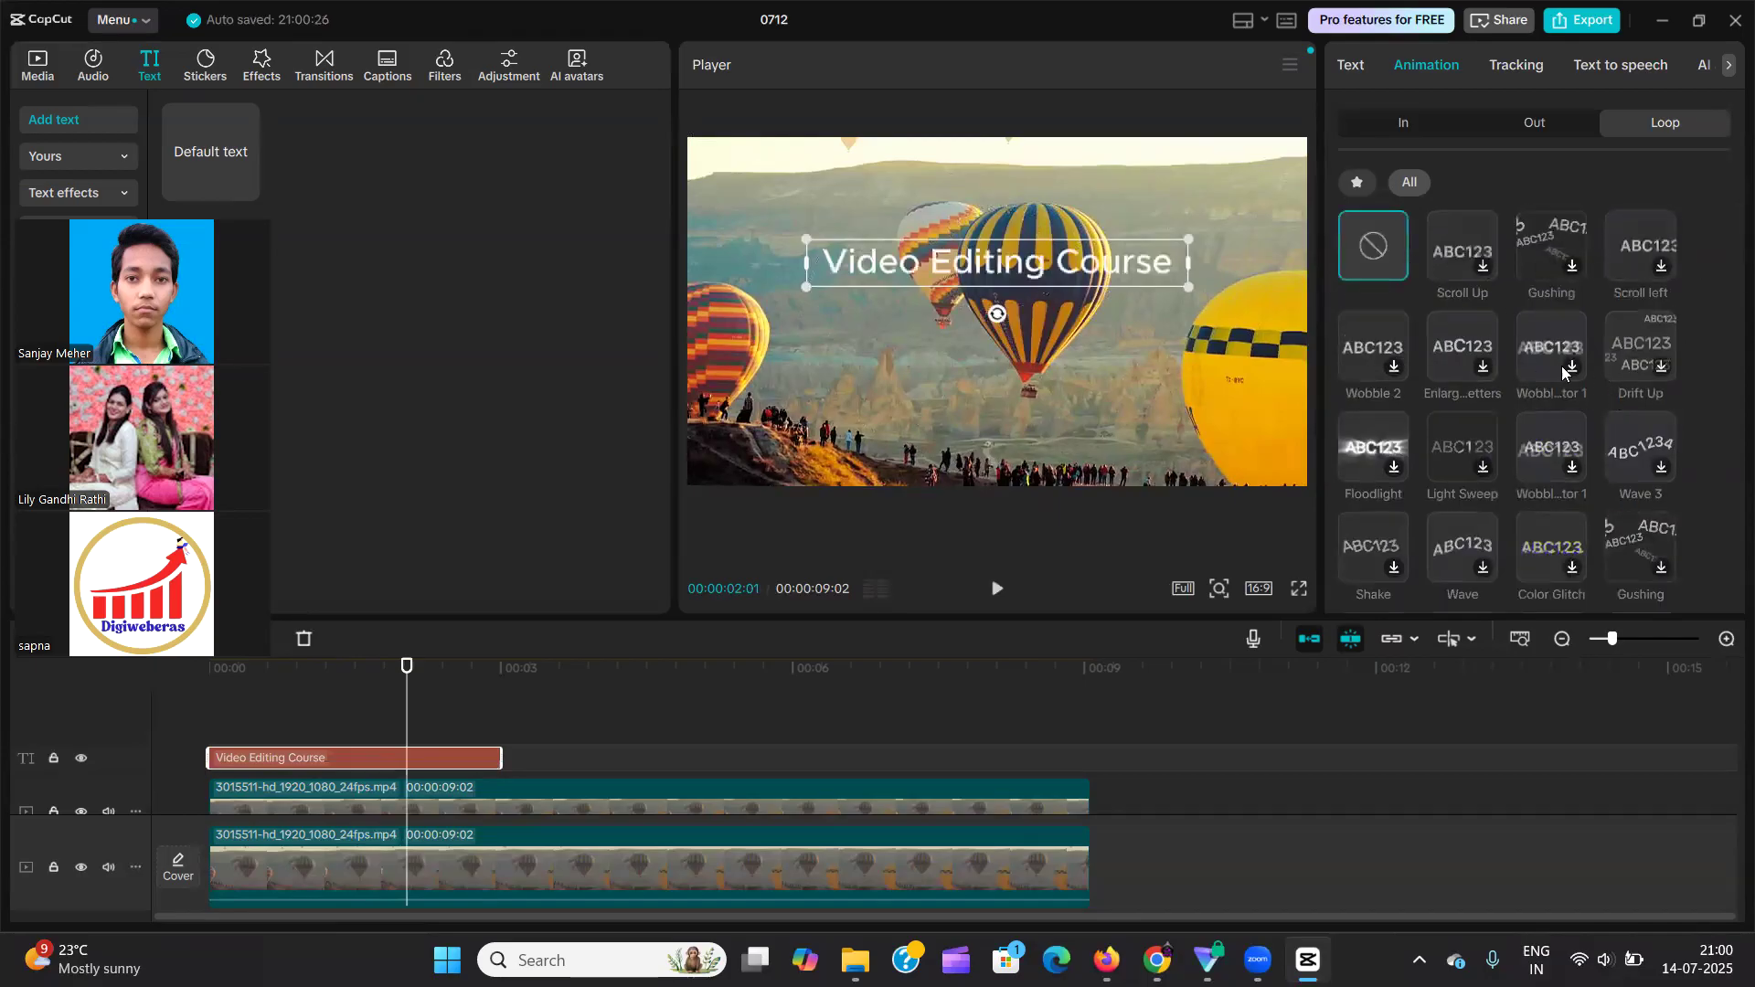
View the text's tracking options and move the playhead to 00:00:01:00.
{"action": "left_click", "coordinate": [1516, 66]}
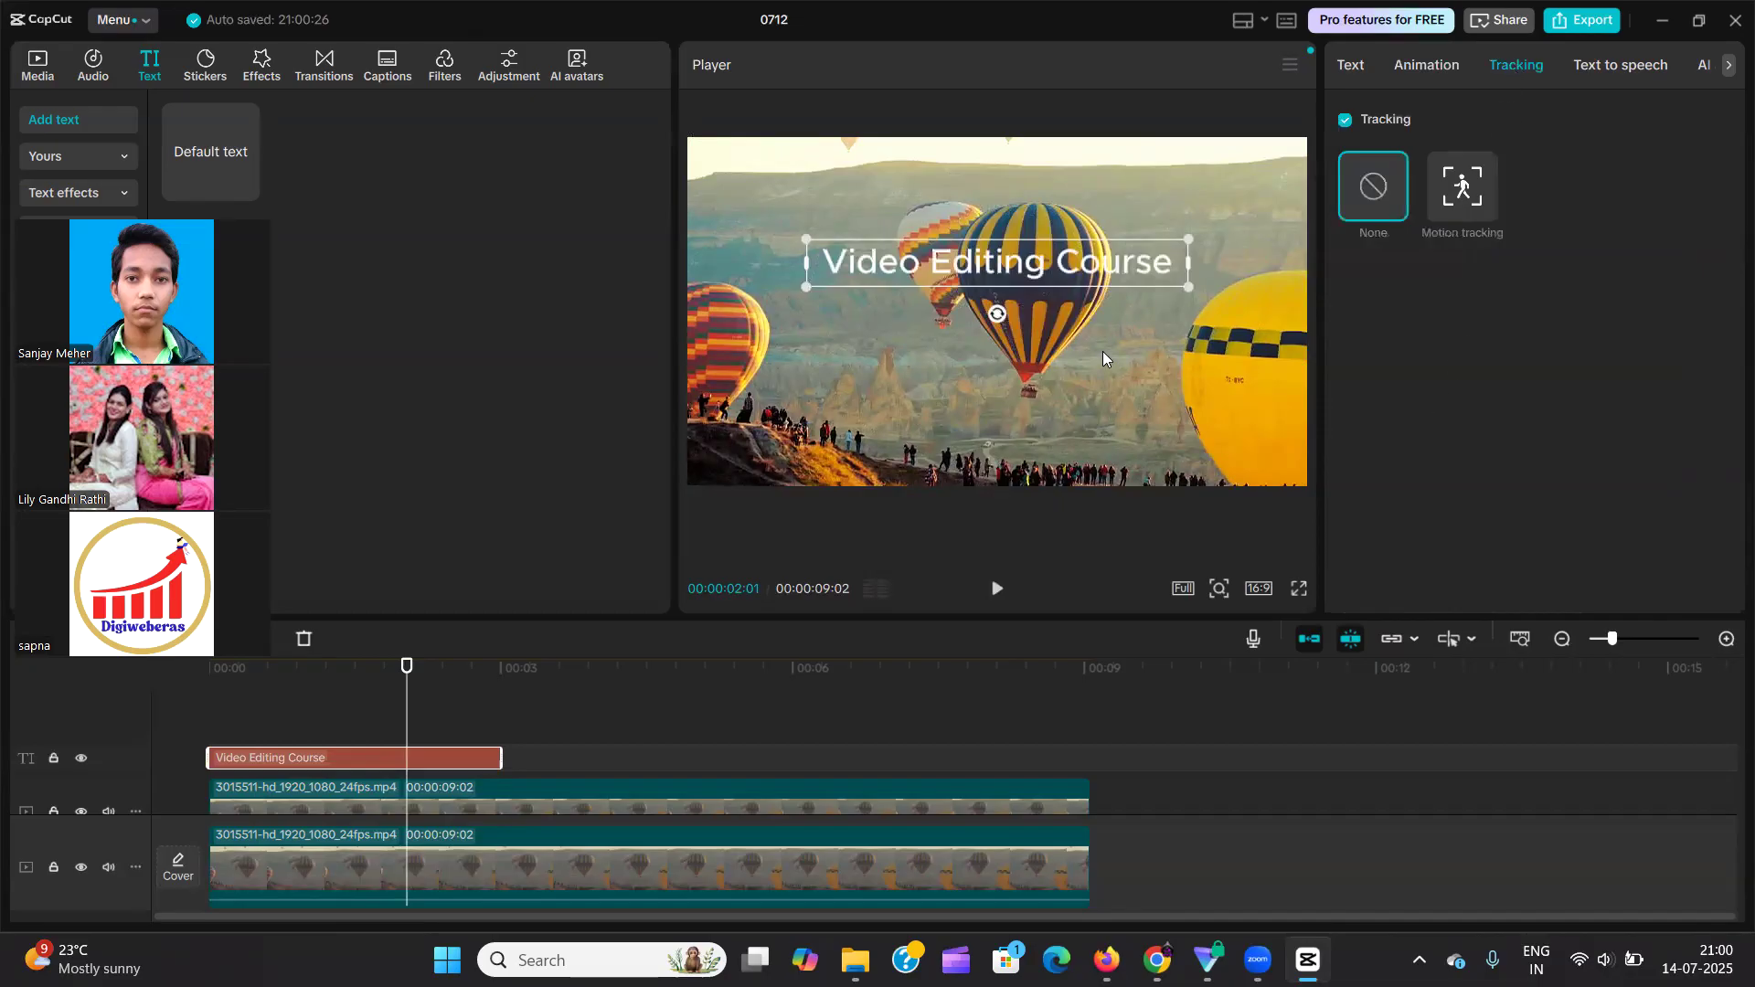
{"action": "scroll", "coordinate": [519, 715], "scroll_direction": "down", "scroll_amount": 2}
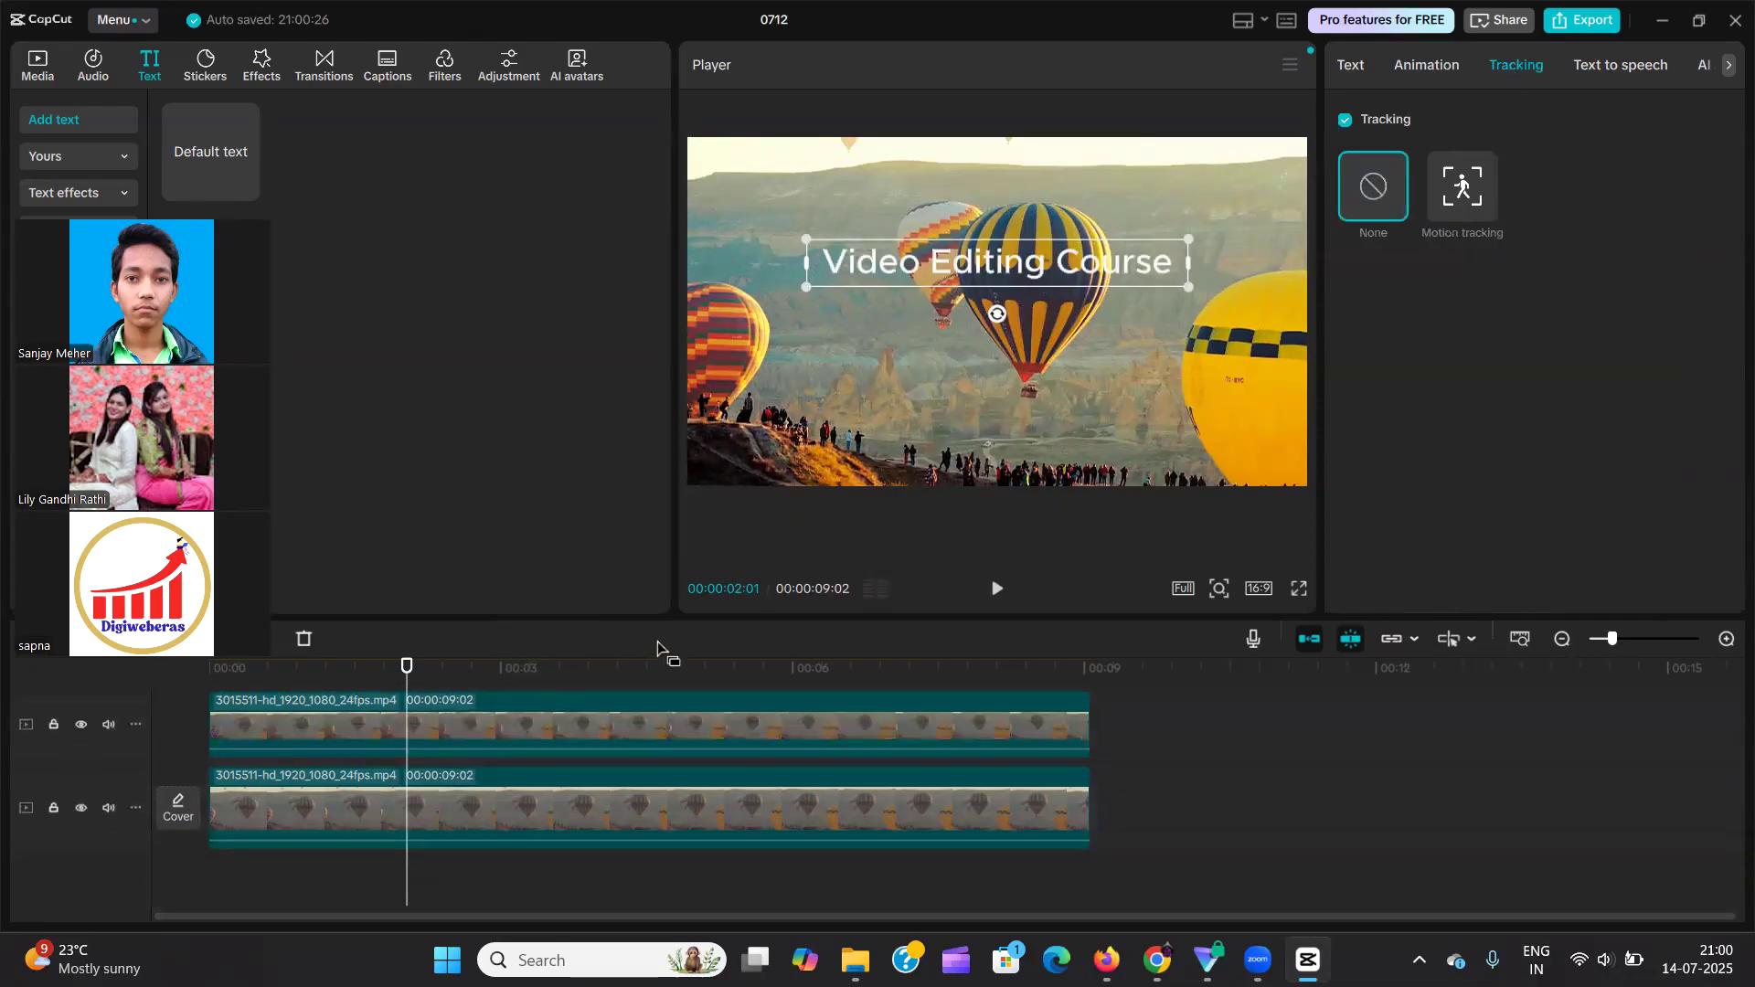
{"action": "scroll", "coordinate": [571, 759], "scroll_direction": "up", "scroll_amount": 2}
{"action": "scroll", "coordinate": [571, 759], "scroll_direction": "up", "scroll_amount": 1}
{"action": "left_click", "coordinate": [310, 732]}
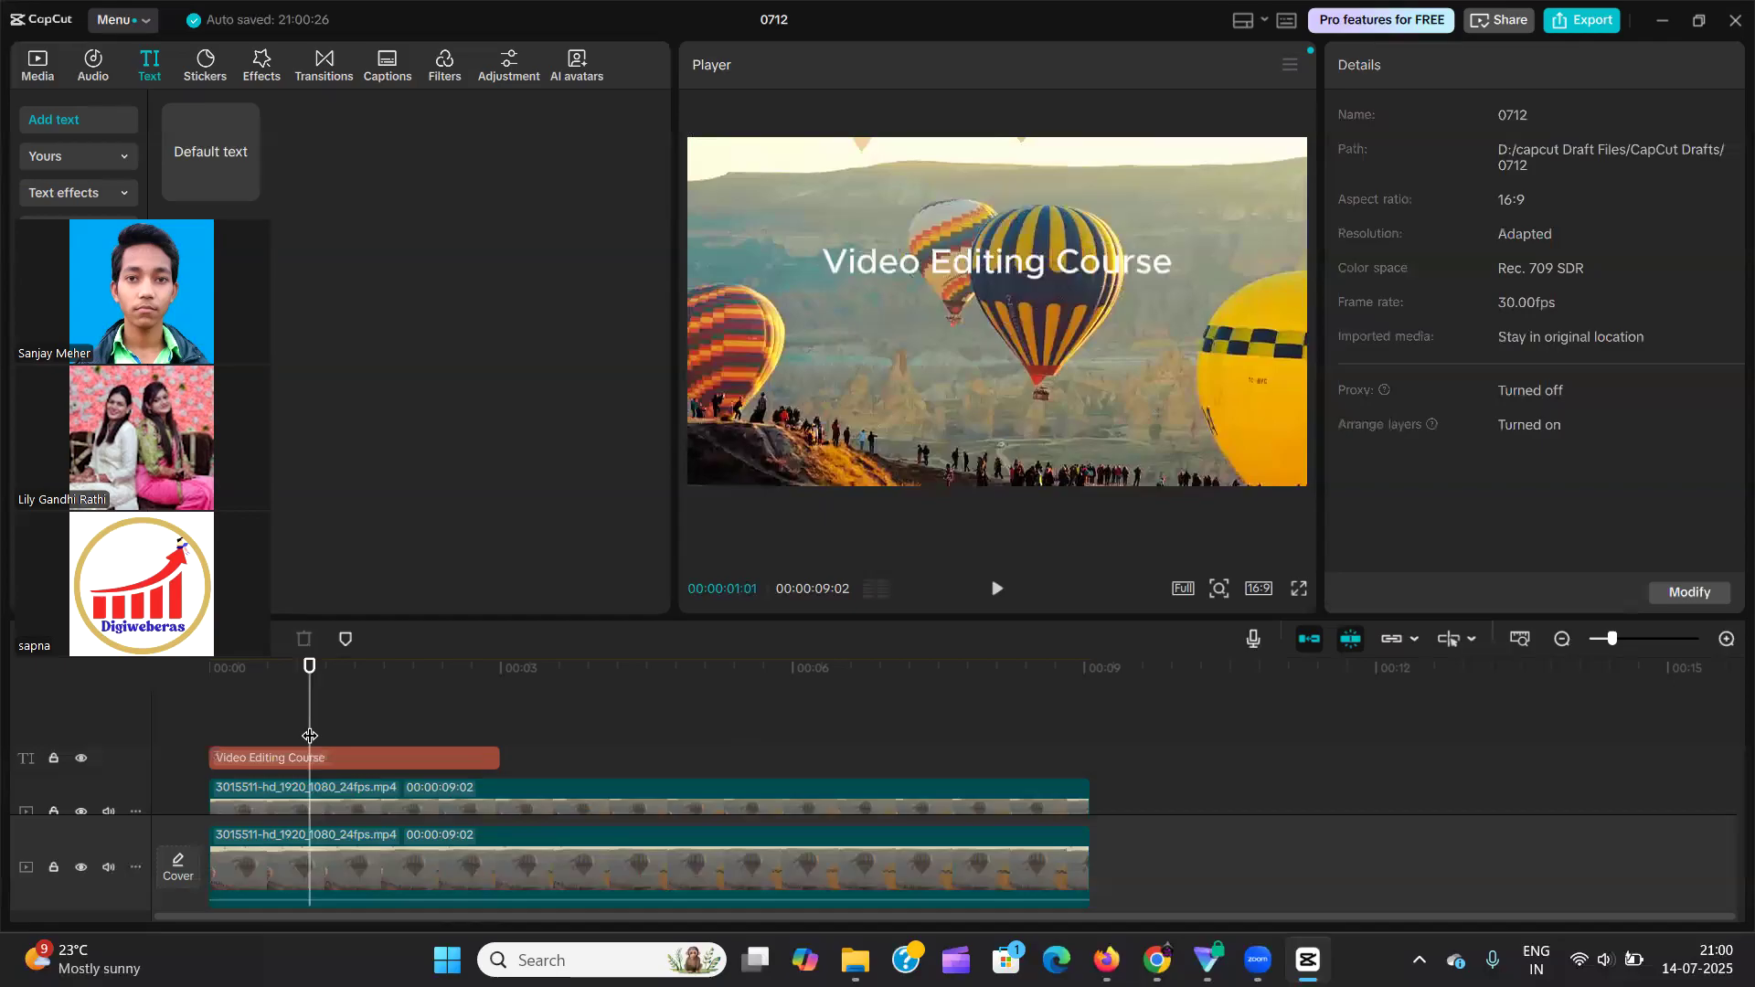
{"action": "scroll", "coordinate": [395, 721], "scroll_direction": "down", "scroll_amount": 1}
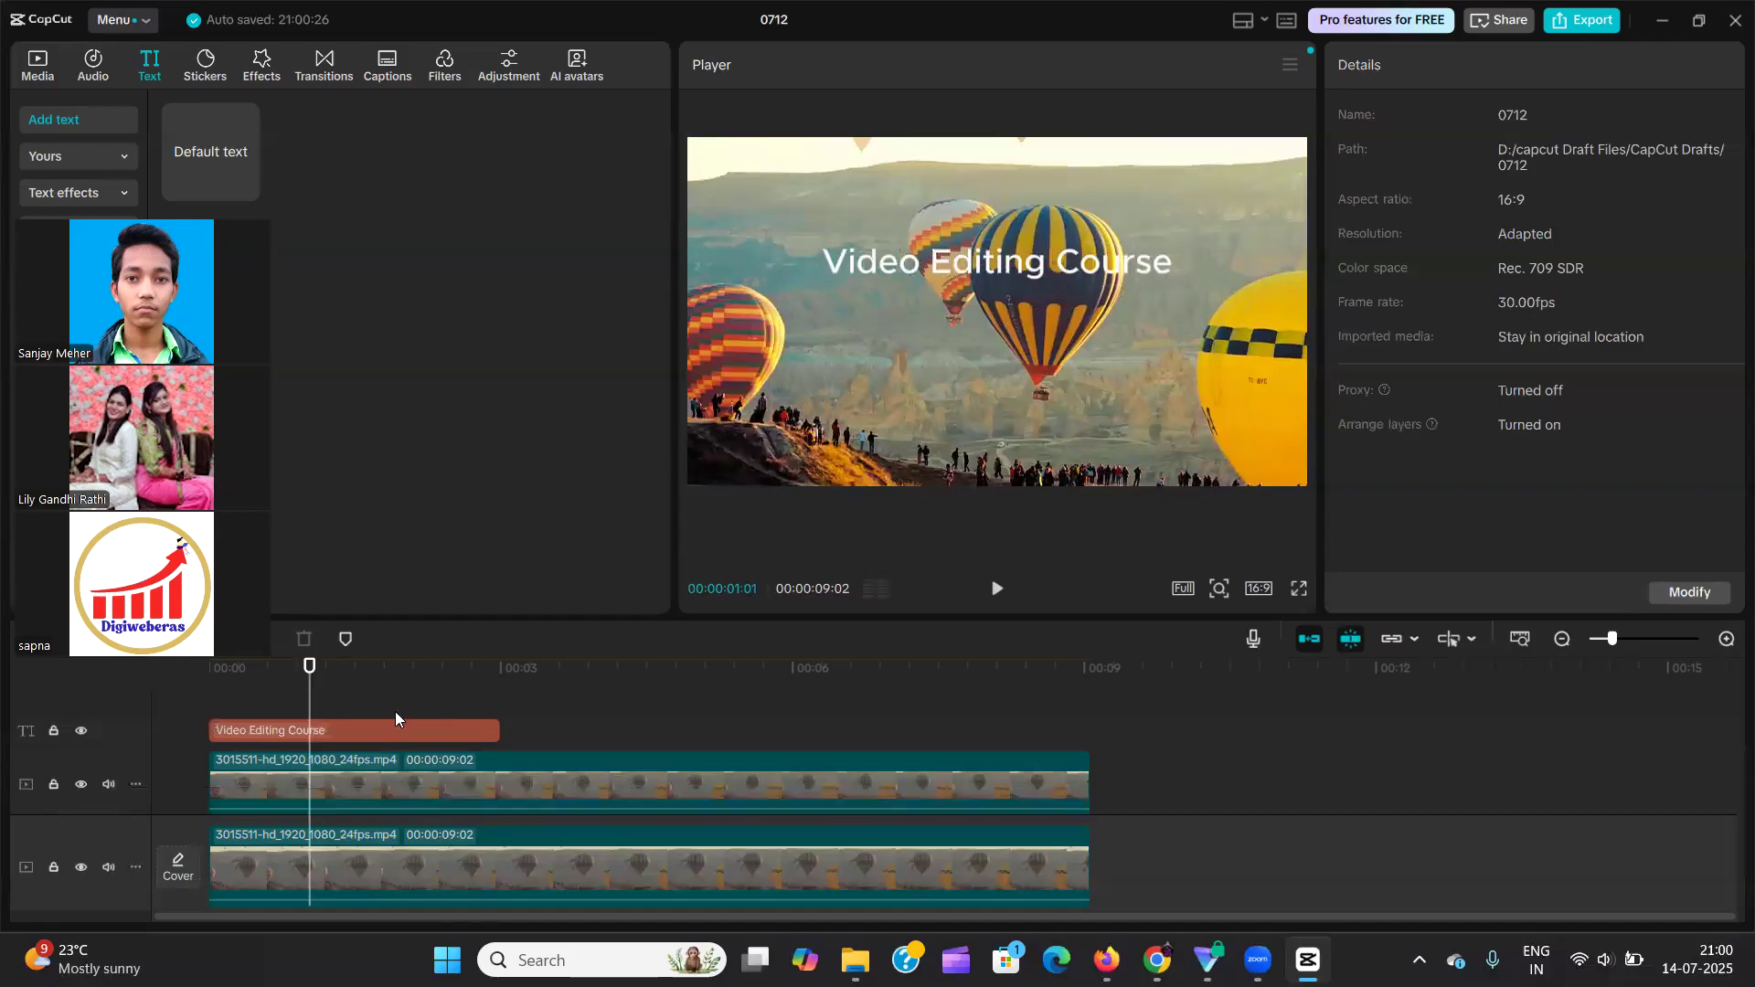
{"action": "left_click", "coordinate": [424, 767]}
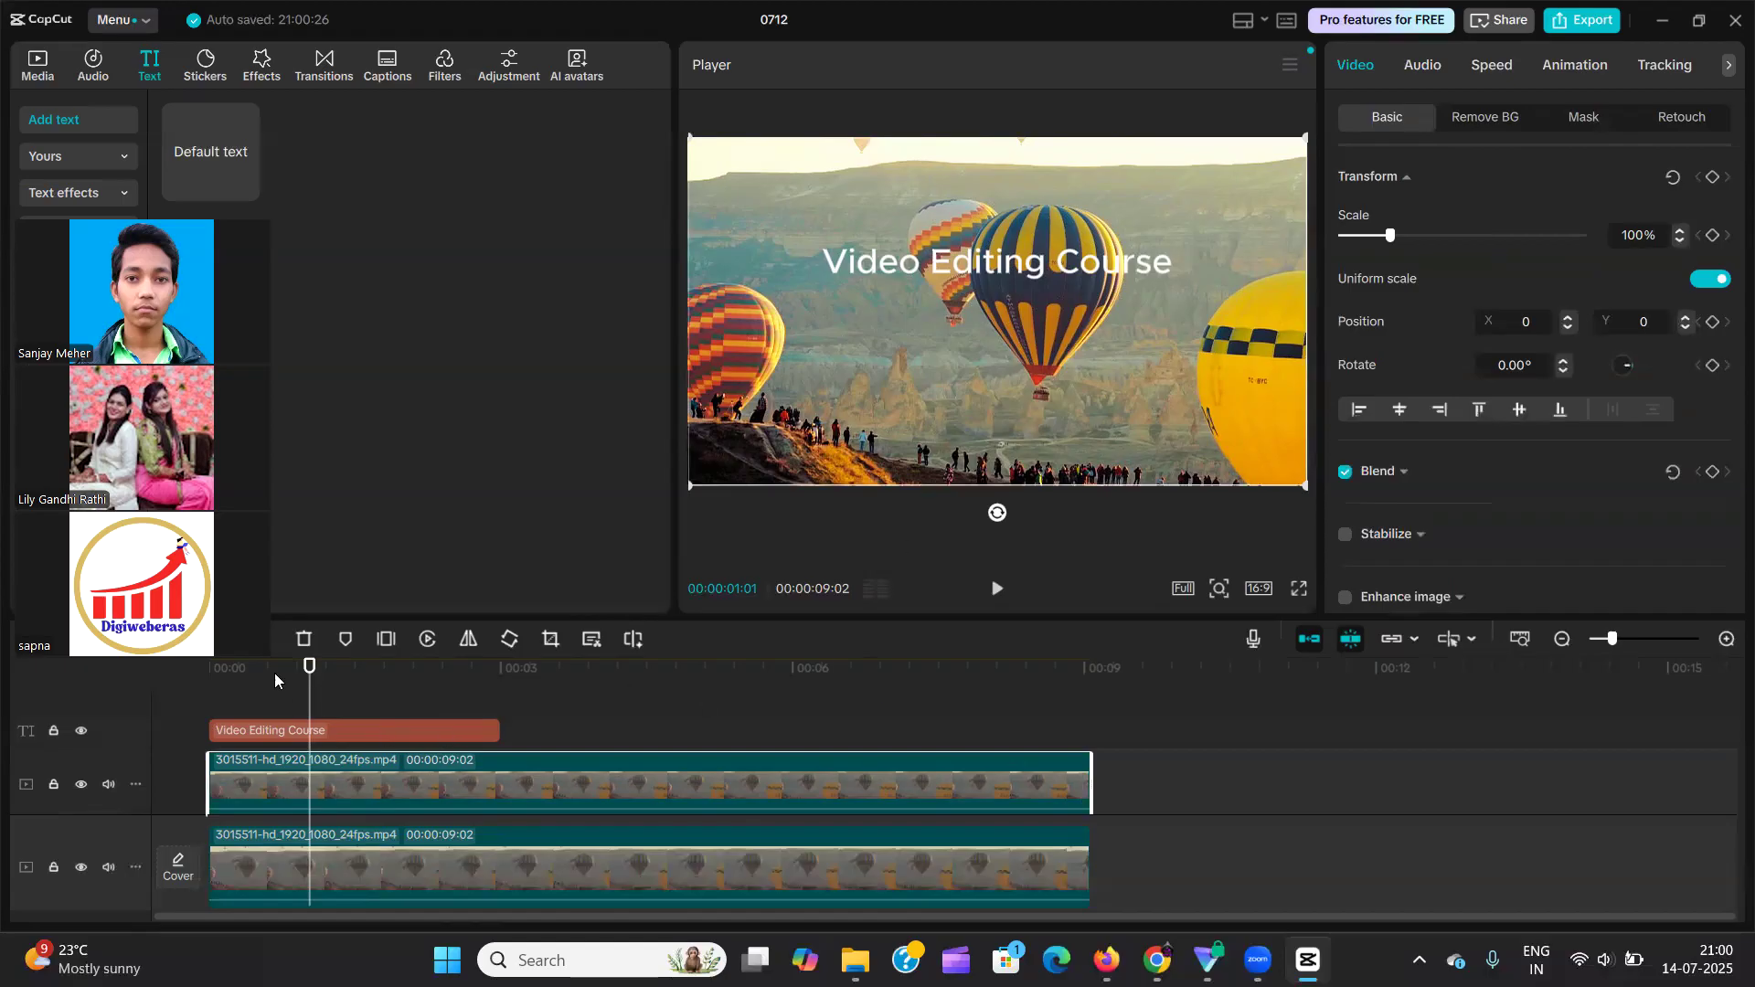
{"action": "left_click_drag", "start_coordinate": [309, 672], "coordinate": [306, 710]}
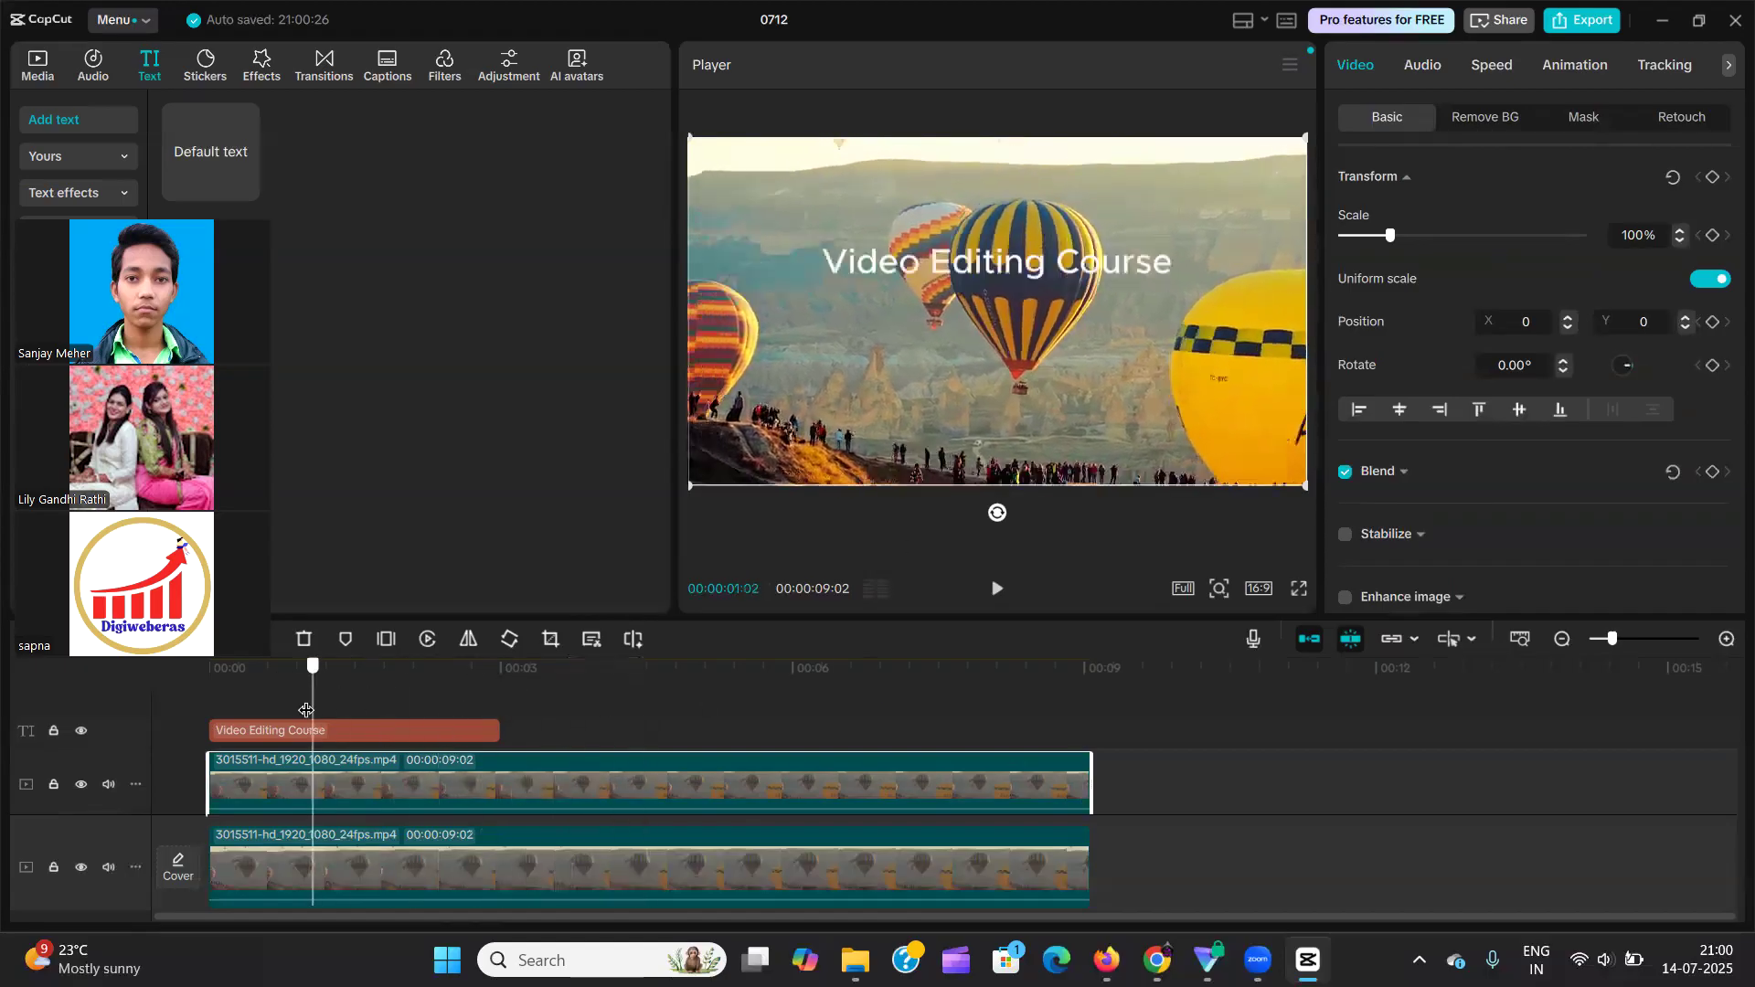
Shrink the "Video Editing Course" text in the frame and change its wording to "Balloon".
{"action": "left_click", "coordinate": [405, 732]}
{"action": "left_click_drag", "start_coordinate": [810, 241], "coordinate": [901, 251]}
{"action": "double_click", "coordinate": [1009, 255]}
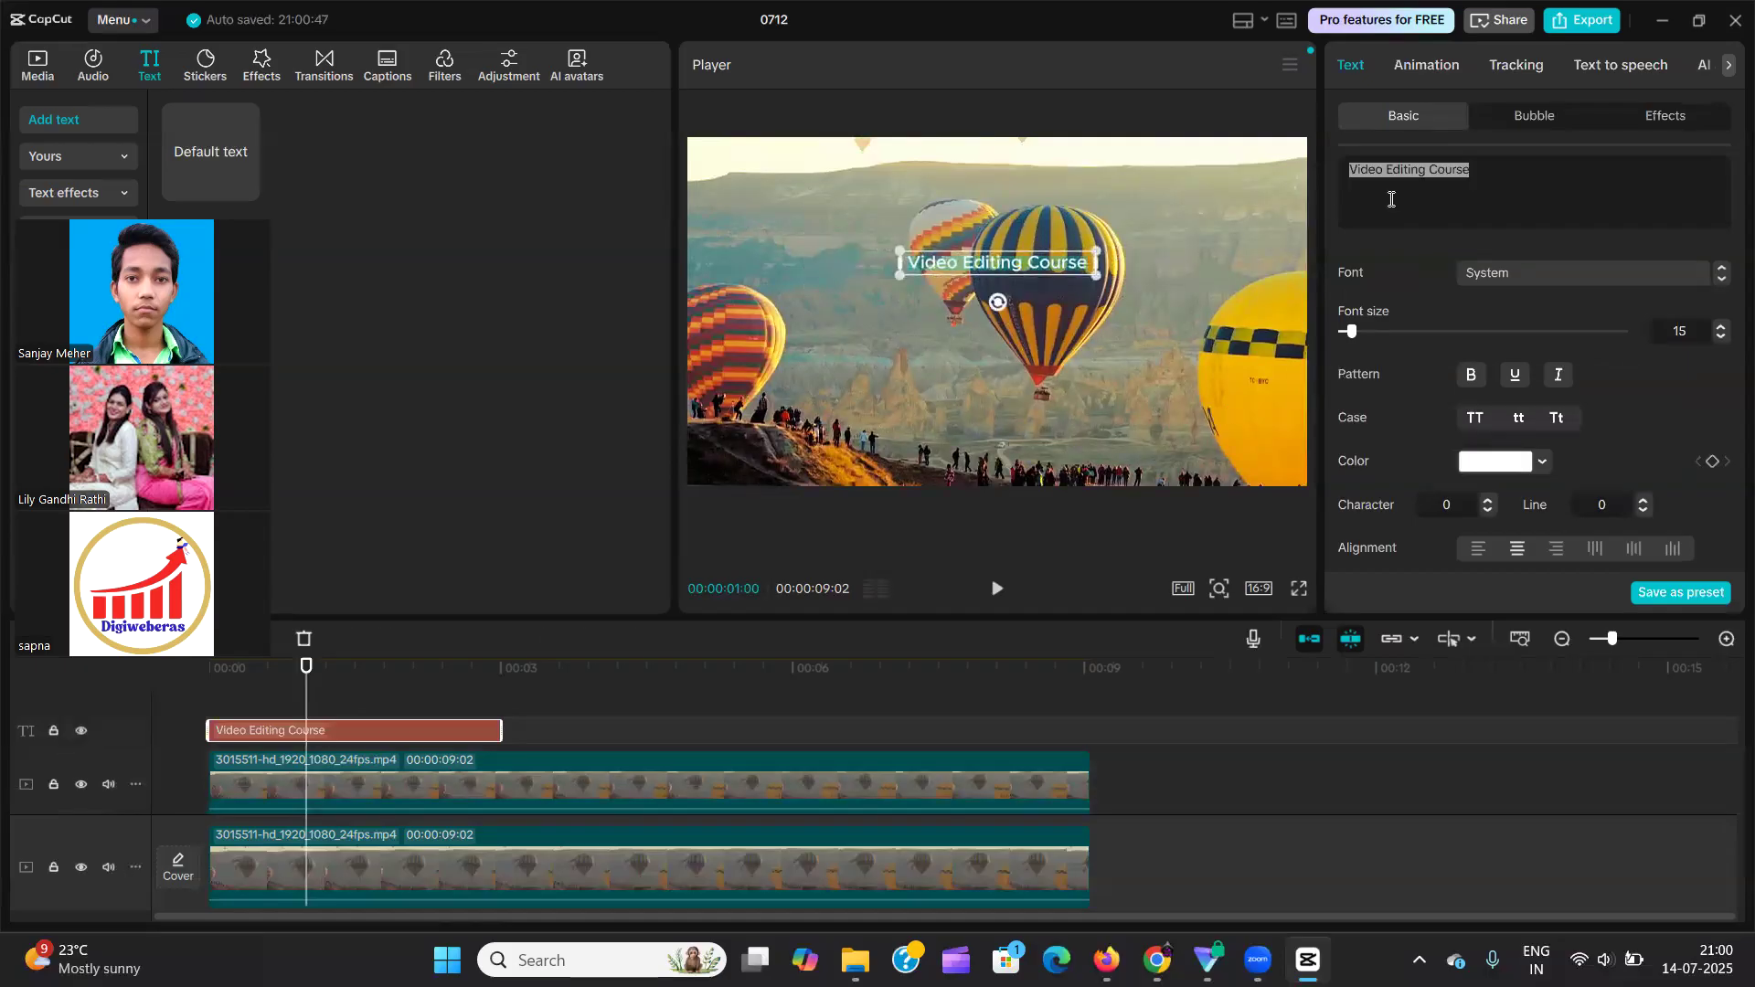
{"action": "type", "text": "Balloon"}
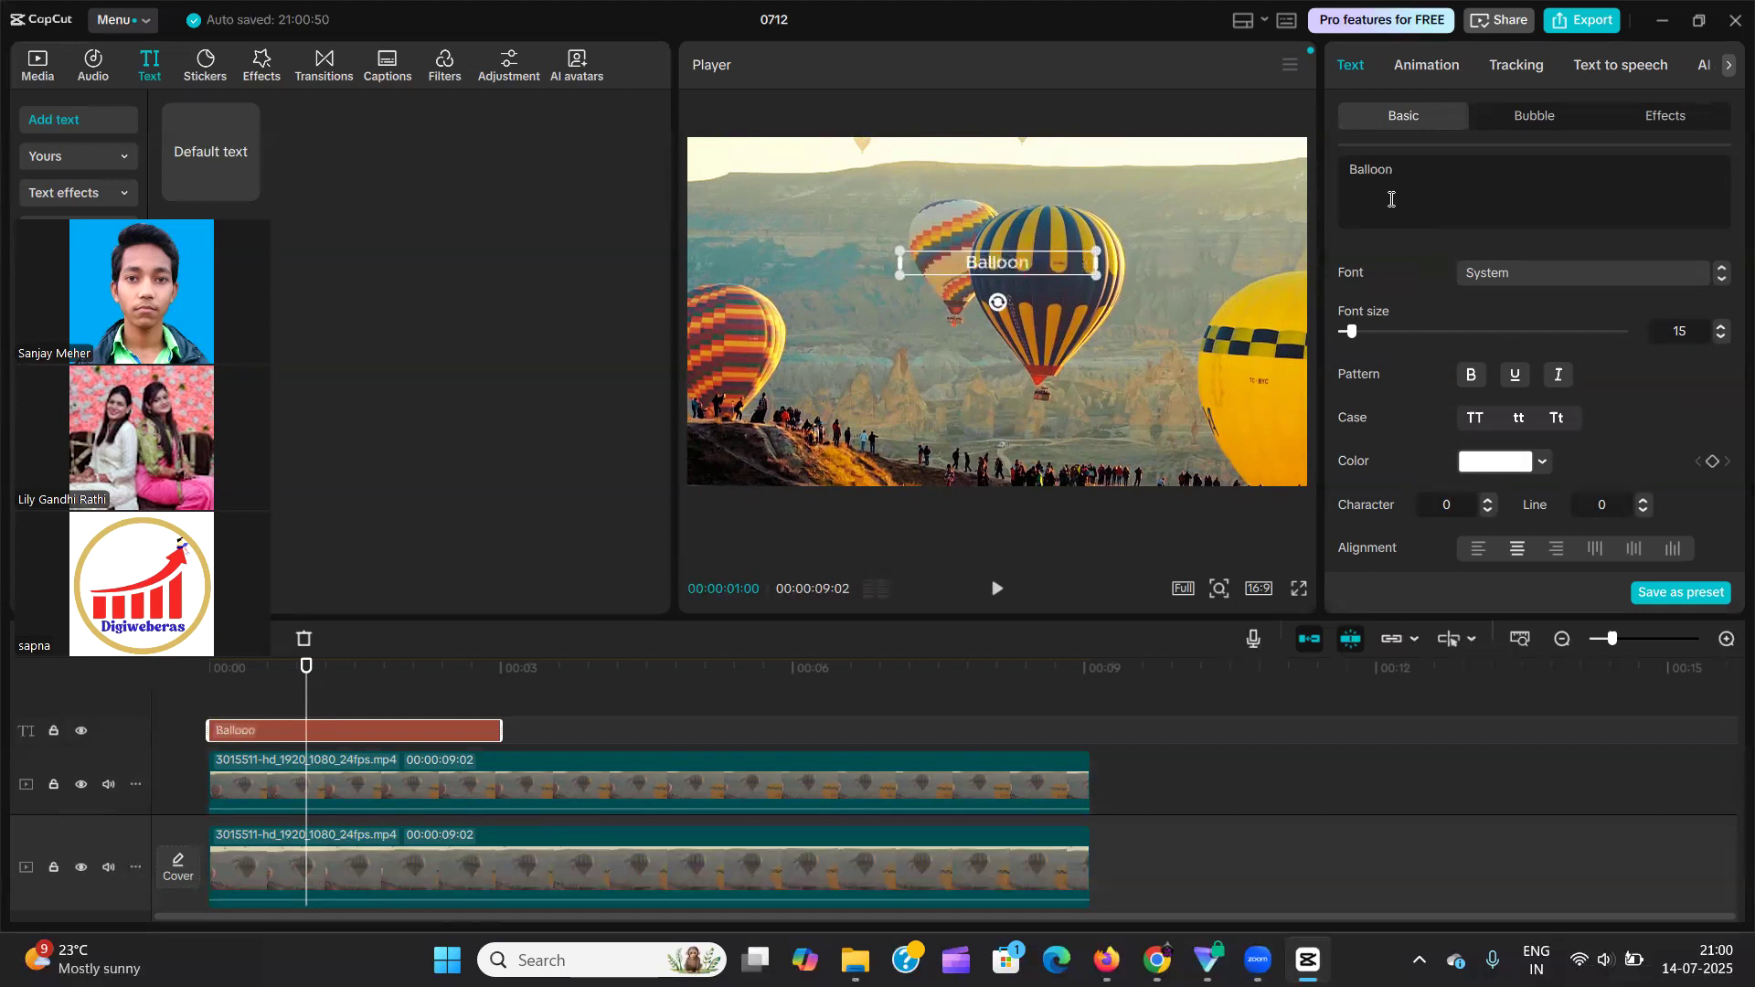
Set the "Balloon" text's font to Montserrat Black and enlarge it in the frame.
{"action": "left_click", "coordinate": [1548, 271]}
{"action": "left_click", "coordinate": [1361, 245]}
{"action": "left_click_drag", "start_coordinate": [1096, 264], "coordinate": [1023, 320]}
Place the "Balloon" text over the upper part of the large central blue-and-yellow balloon.
{"action": "left_click", "coordinate": [843, 296]}
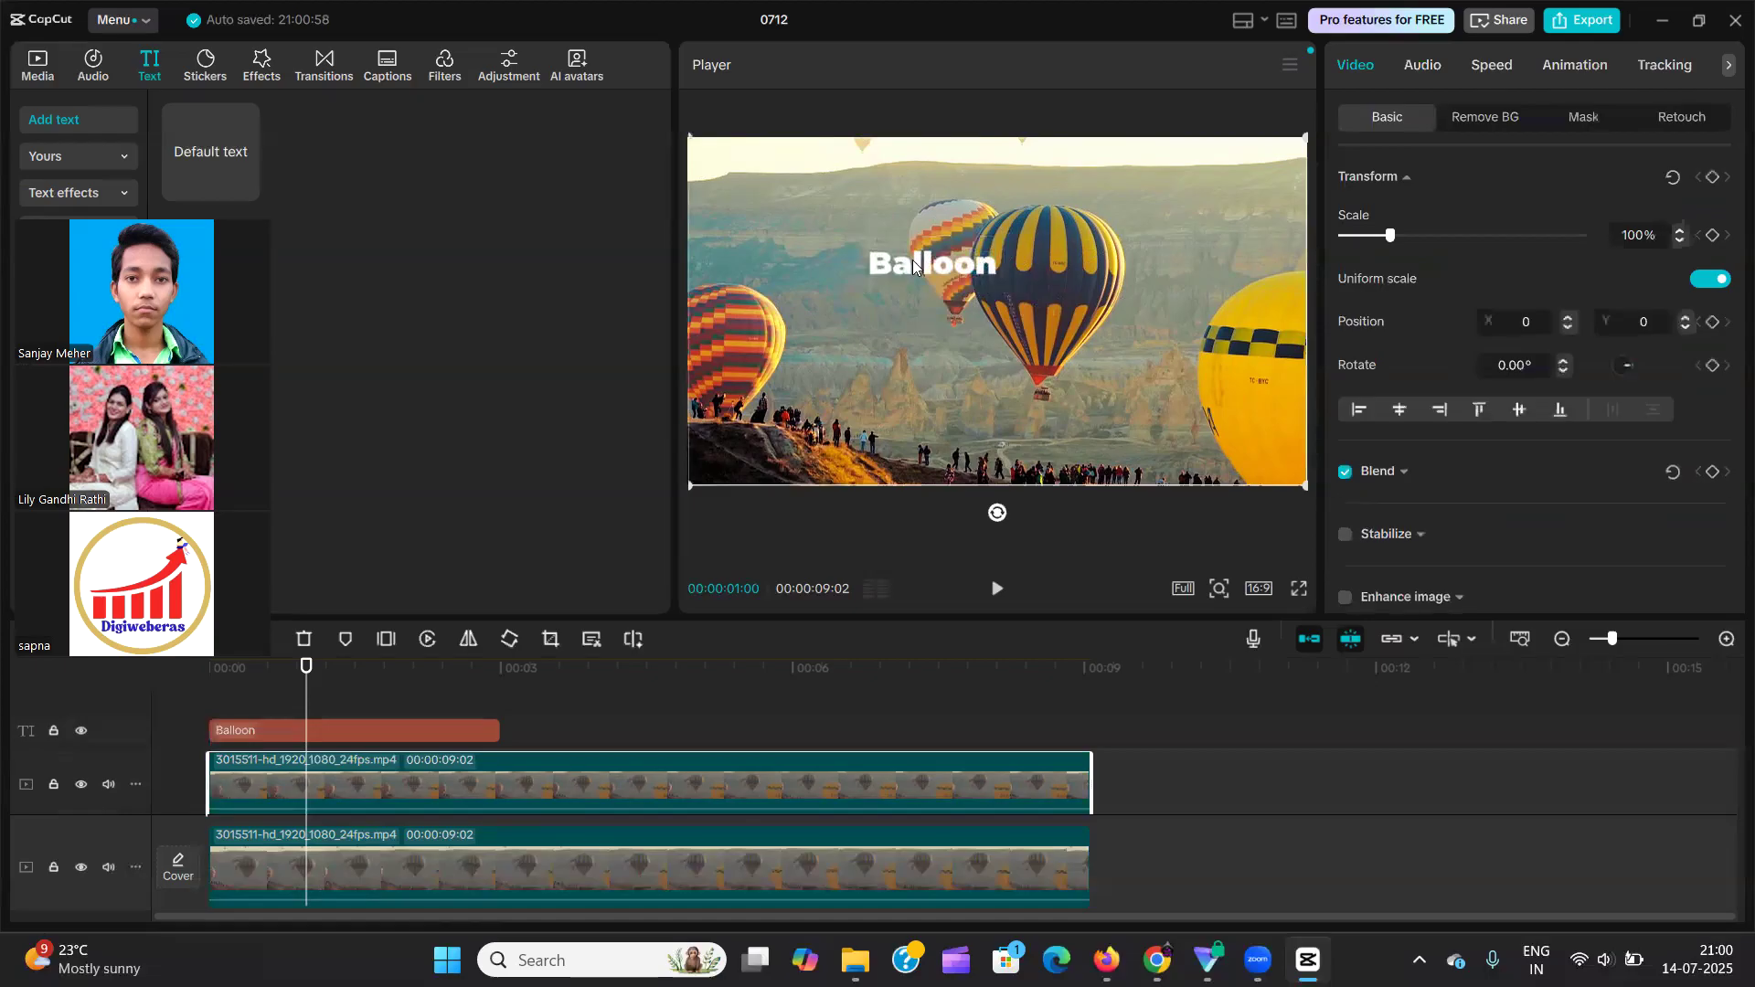
{"action": "left_click", "coordinate": [919, 270]}
{"action": "left_click_drag", "start_coordinate": [959, 271], "coordinate": [1073, 242]}
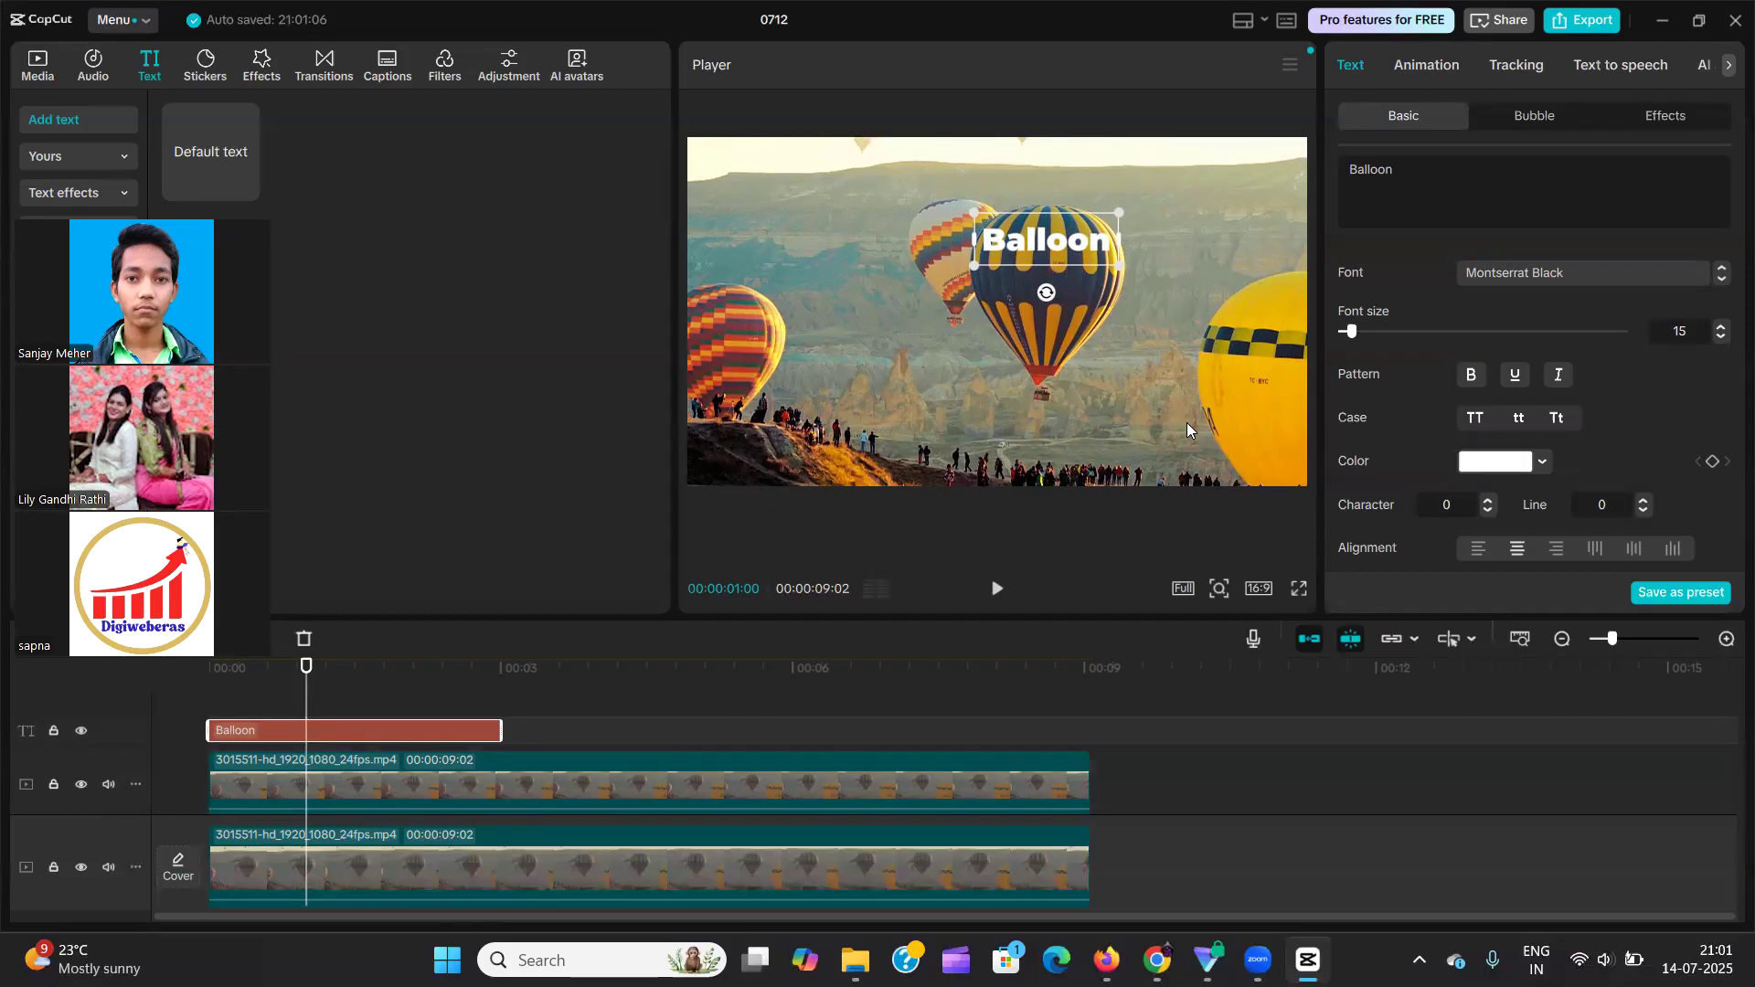
Apply motion tracking to the "Balloon" text, using a small tracking box placed on the upper part of the large central balloon.
{"action": "left_click", "coordinate": [1506, 64]}
{"action": "left_click", "coordinate": [1455, 204]}
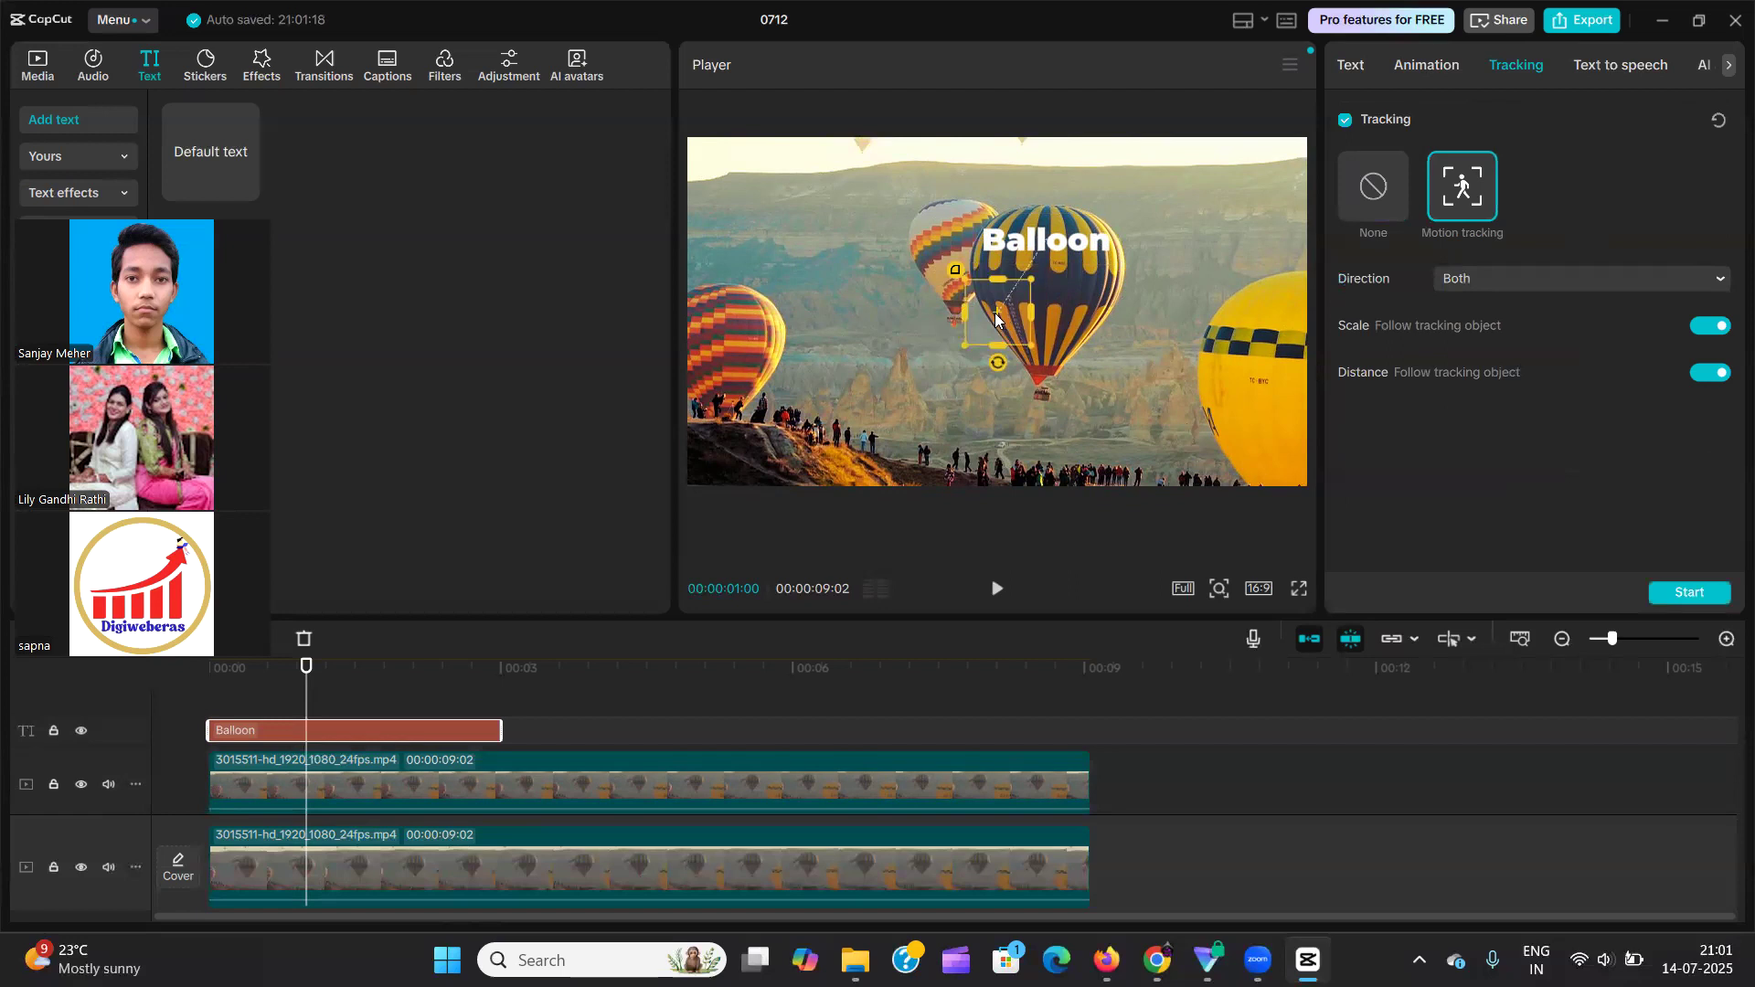
{"action": "left_click_drag", "start_coordinate": [1000, 317], "coordinate": [1024, 286]}
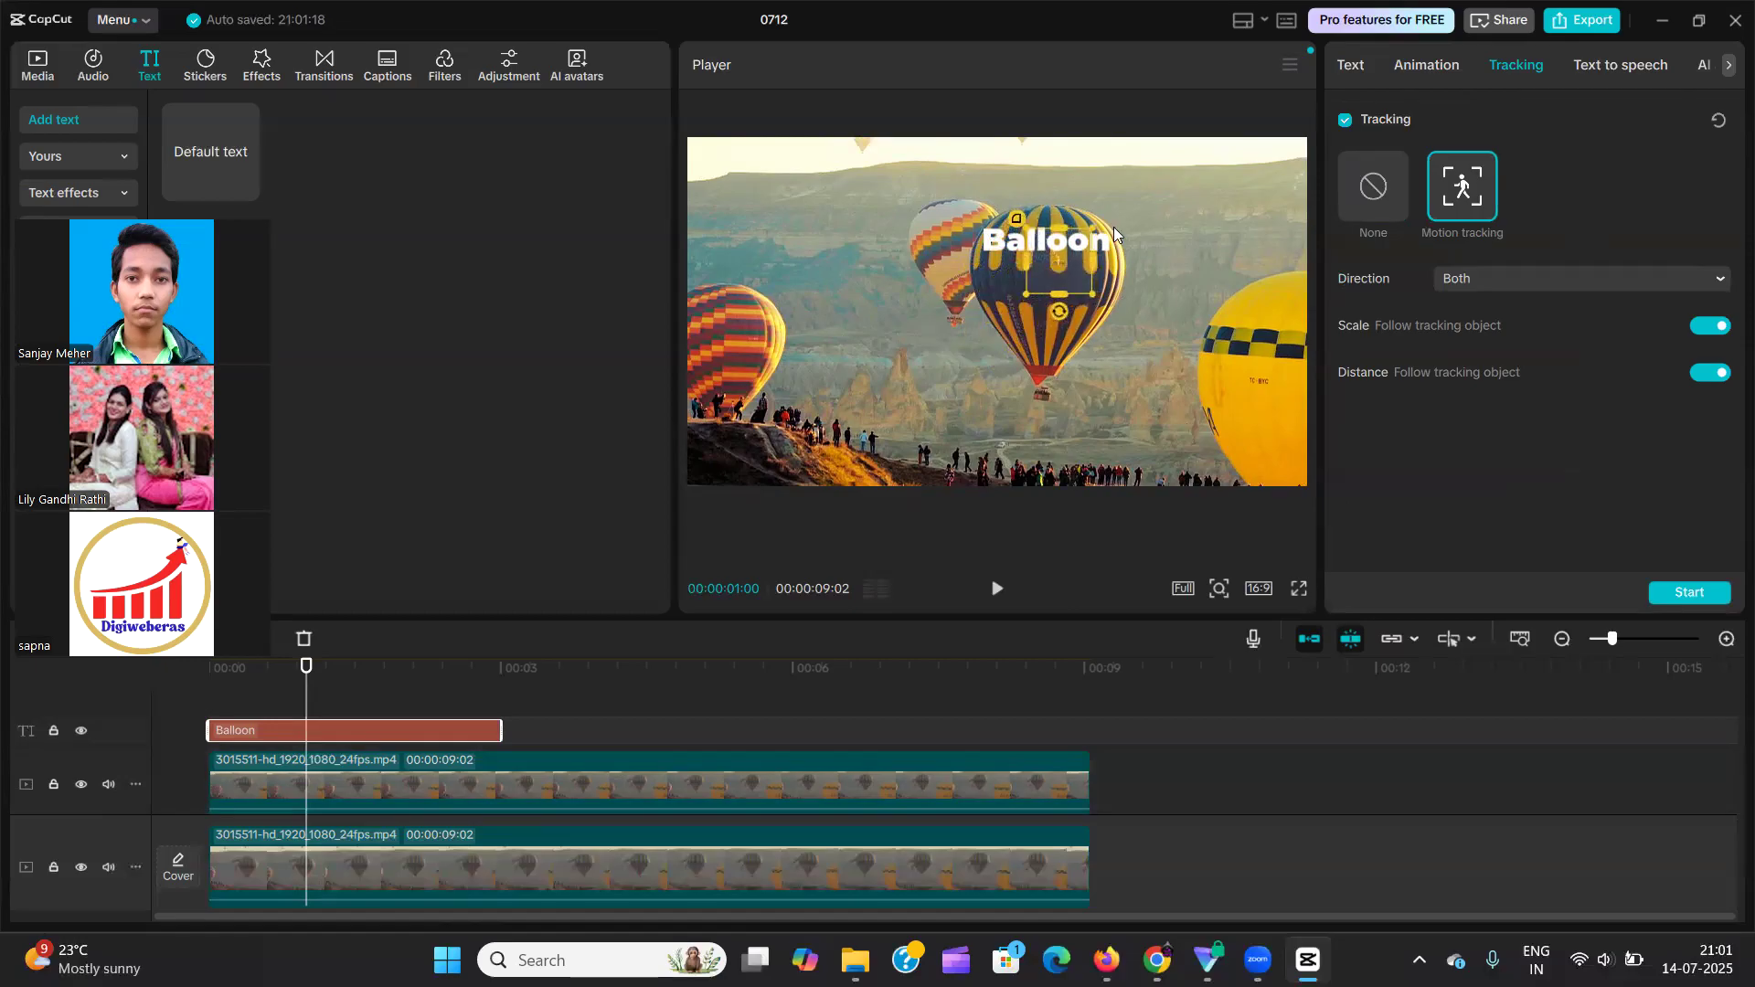
{"action": "left_click_drag", "start_coordinate": [1092, 225], "coordinate": [1077, 239]}
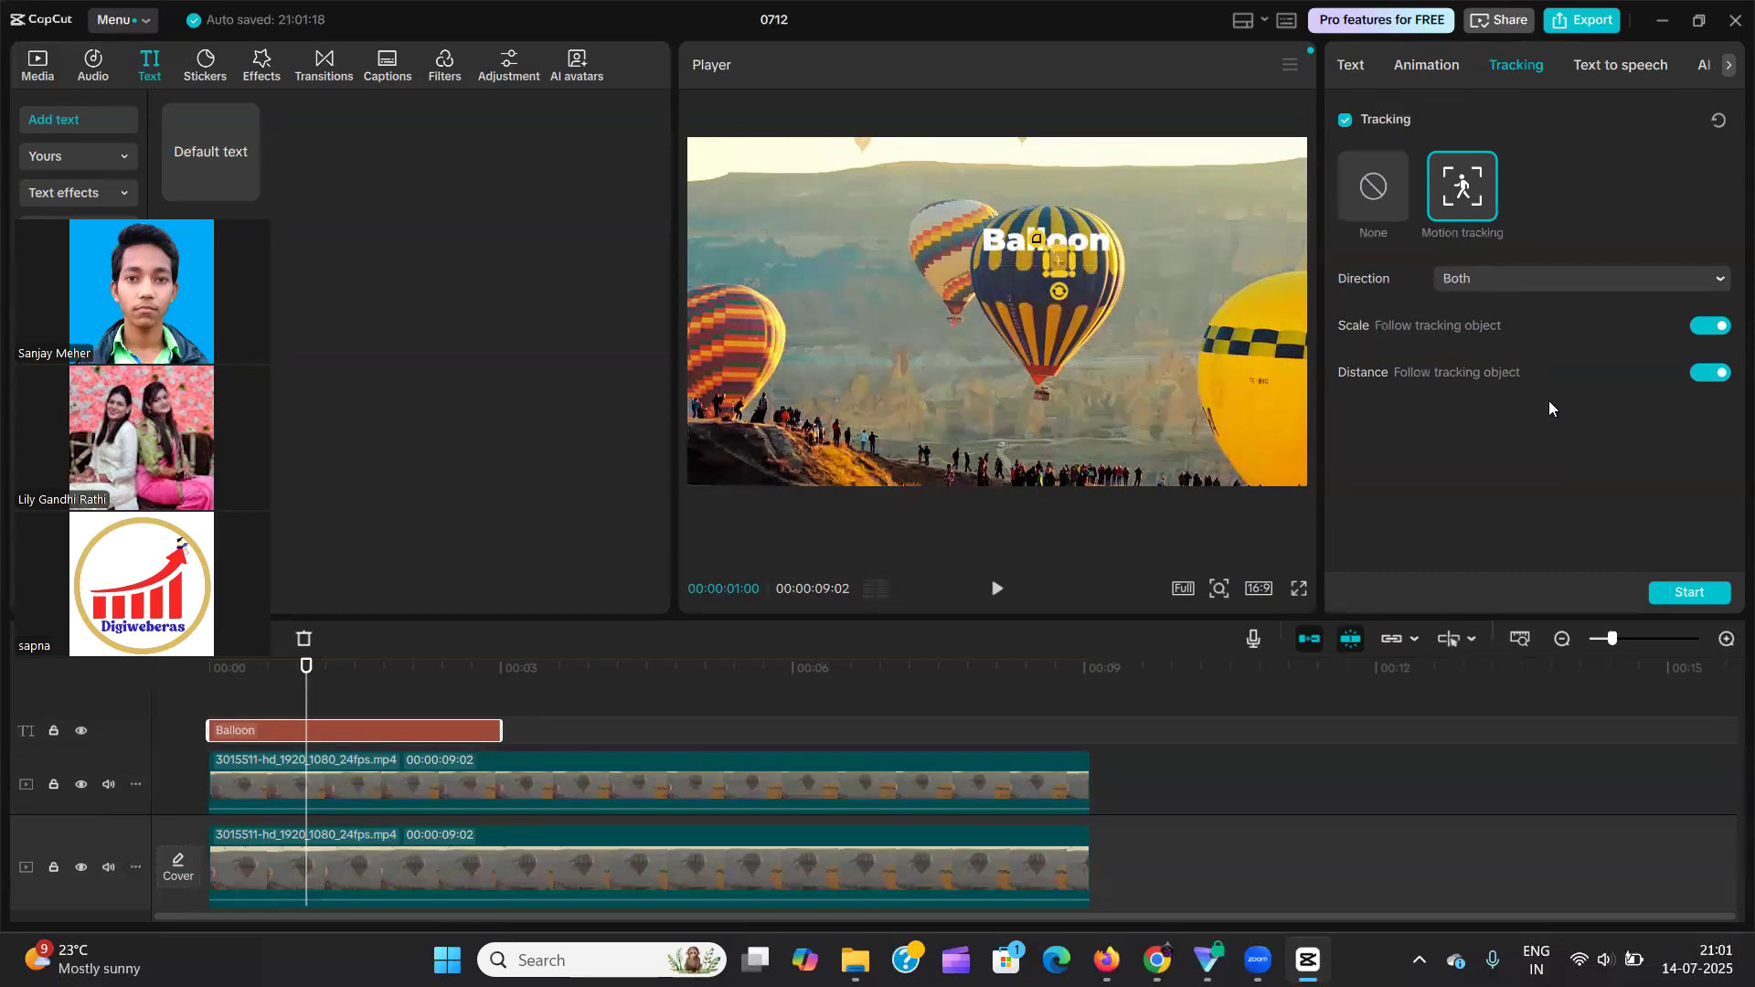
{"action": "left_click", "coordinate": [1686, 591]}
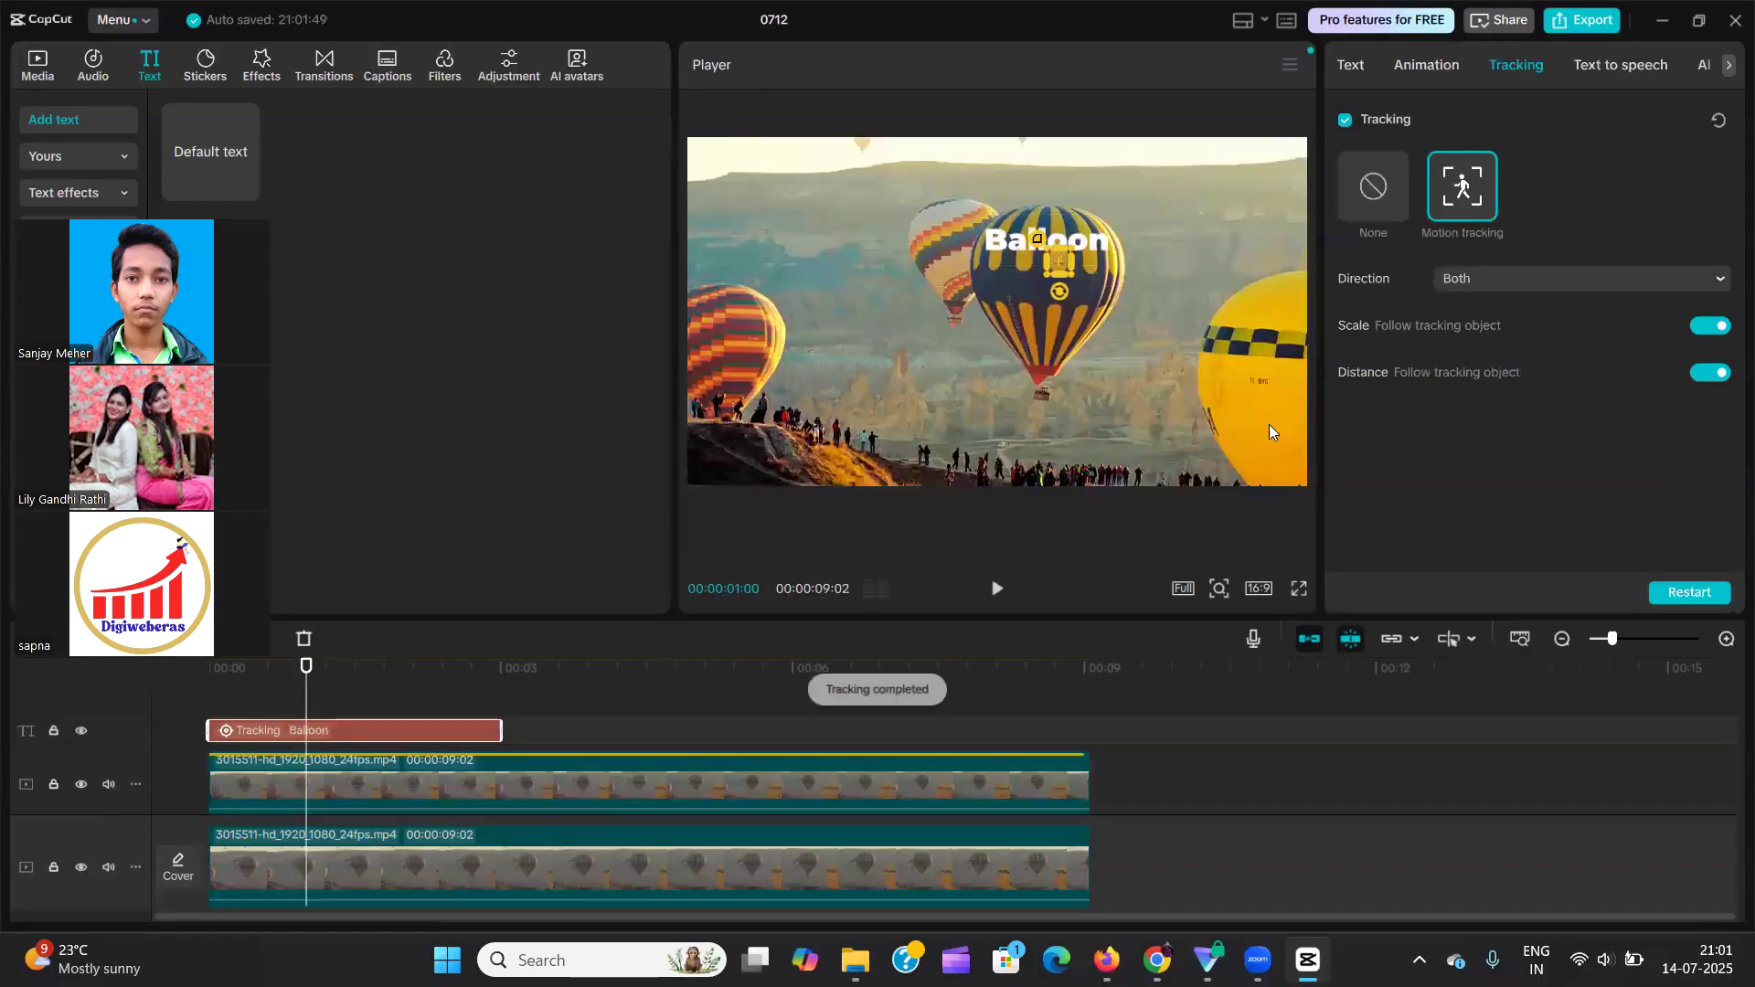
Extend the tracked "Balloon" text clip to the end of the video at 00:00:09:02 and play the sequence from the start.
{"action": "left_click_drag", "start_coordinate": [501, 731], "coordinate": [1090, 733]}
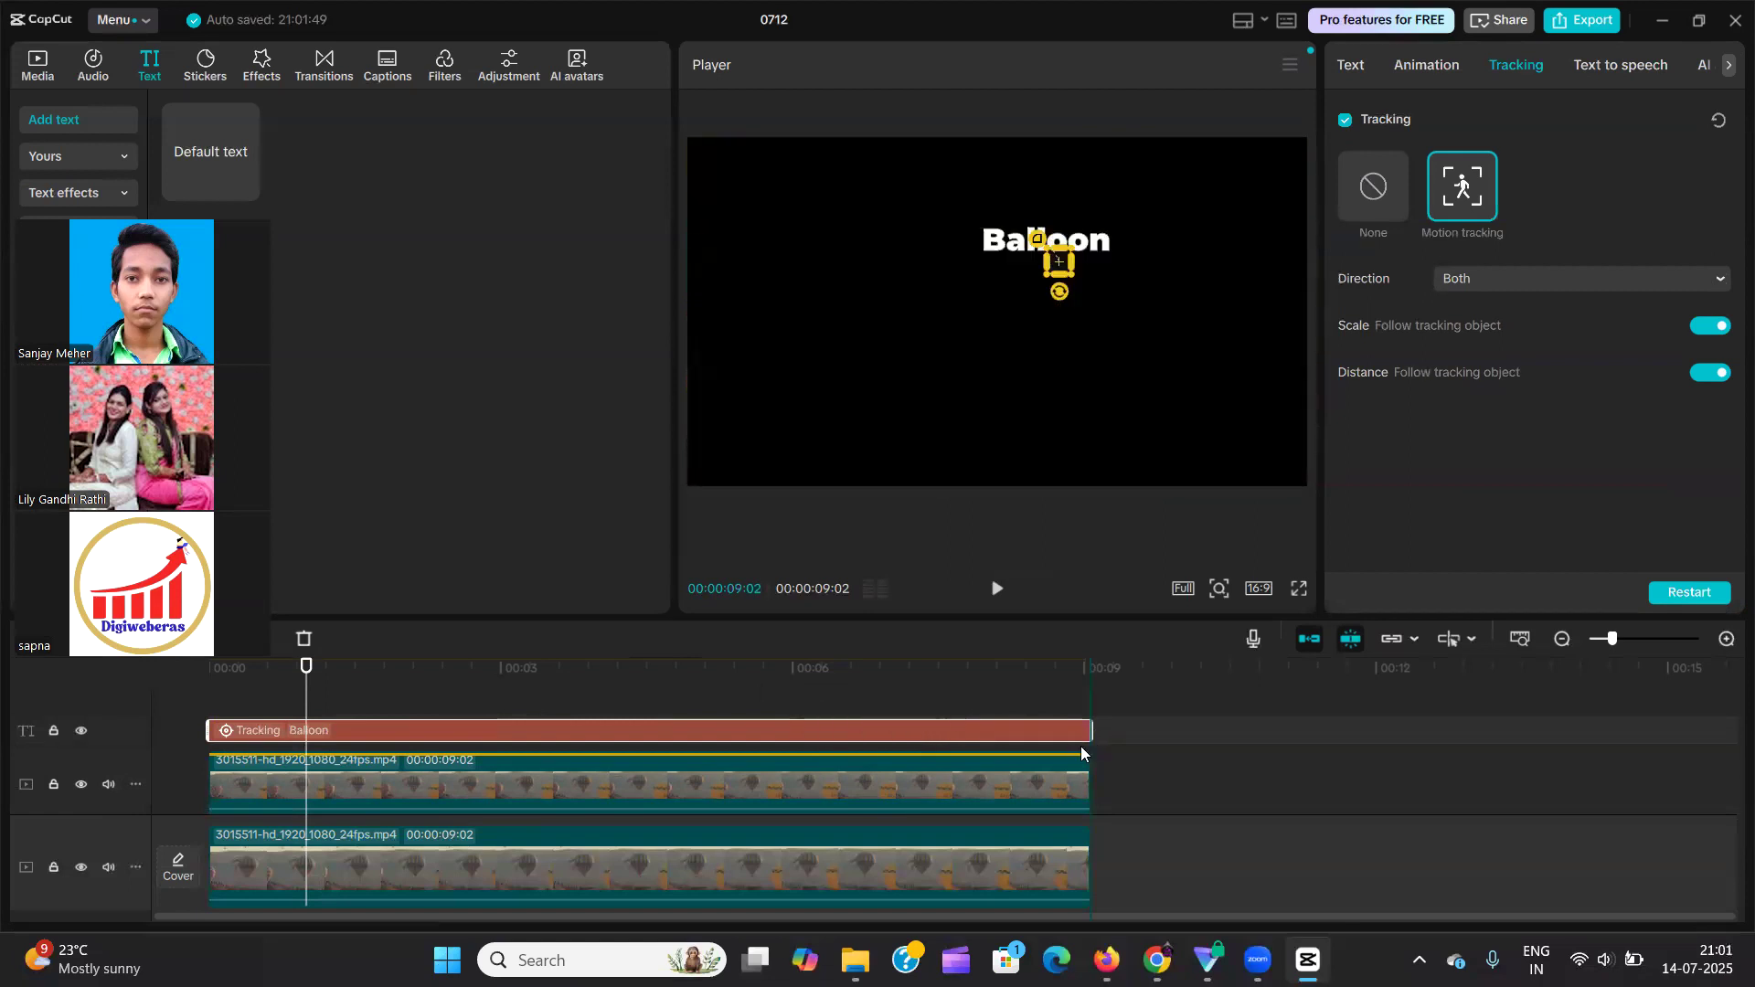
{"action": "left_click", "coordinate": [186, 696]}
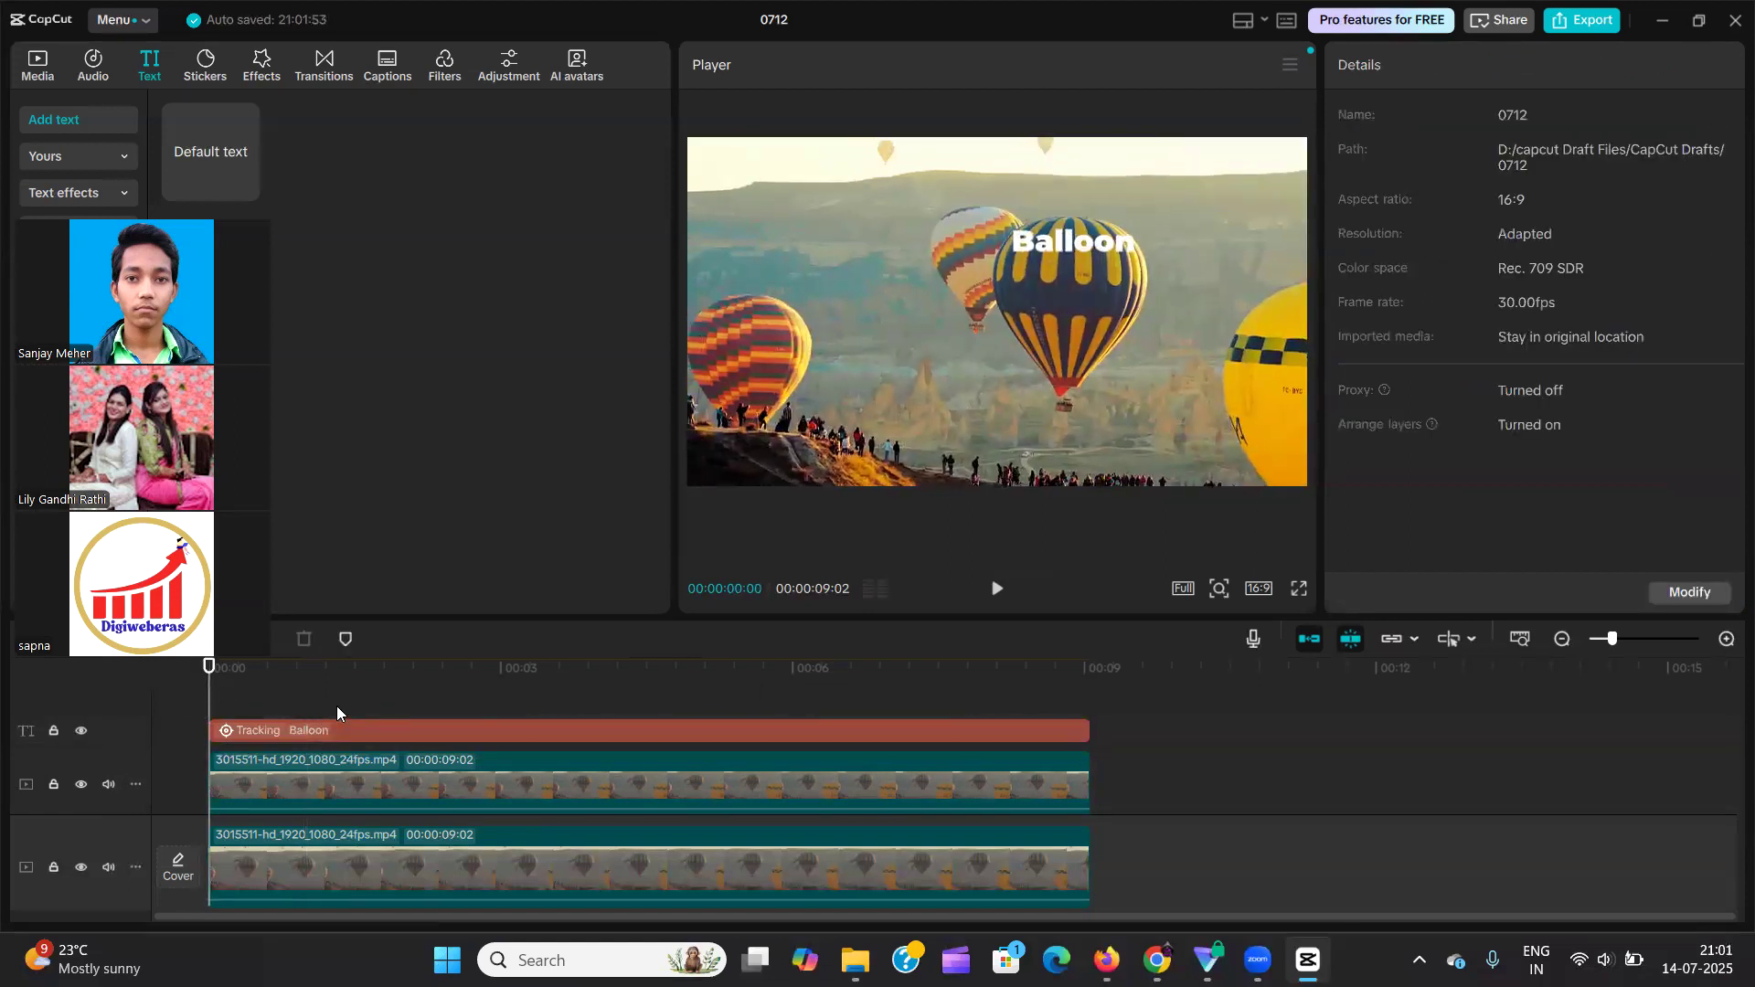
{"action": "key", "text": "space"}
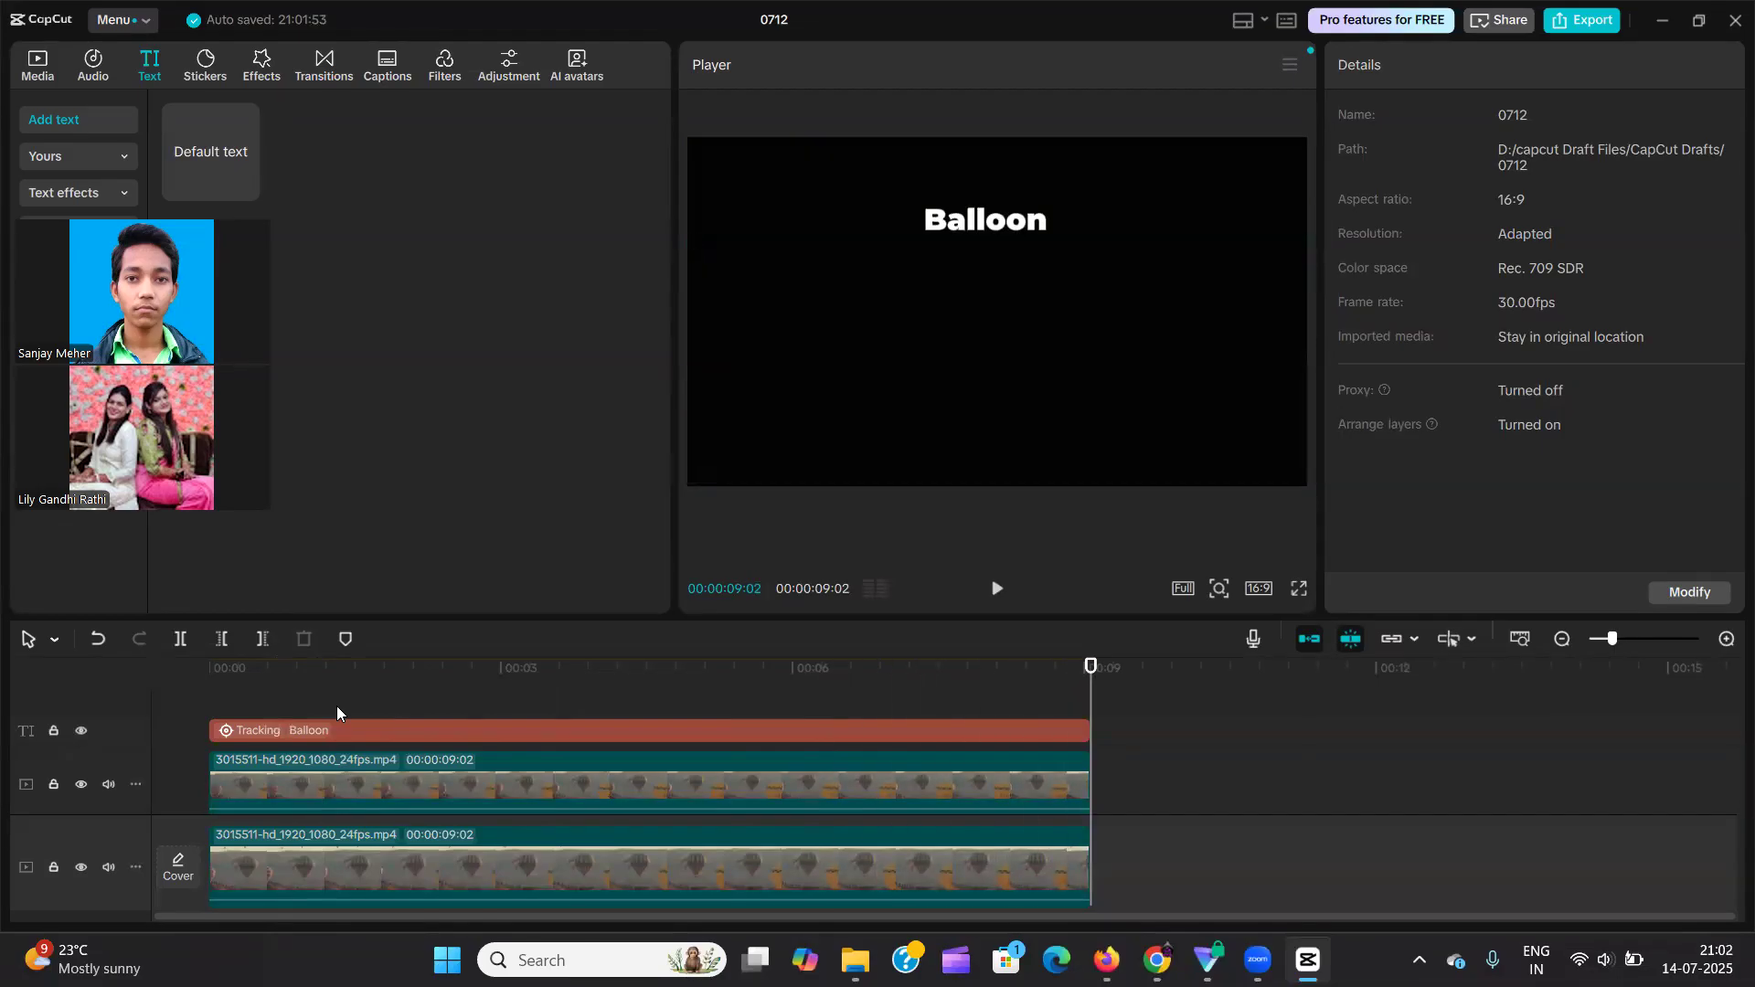
Move the playhead back to 00:00:01:12 to examine the tracked "Balloon" label on the central balloon.
{"action": "left_click", "coordinate": [360, 668]}
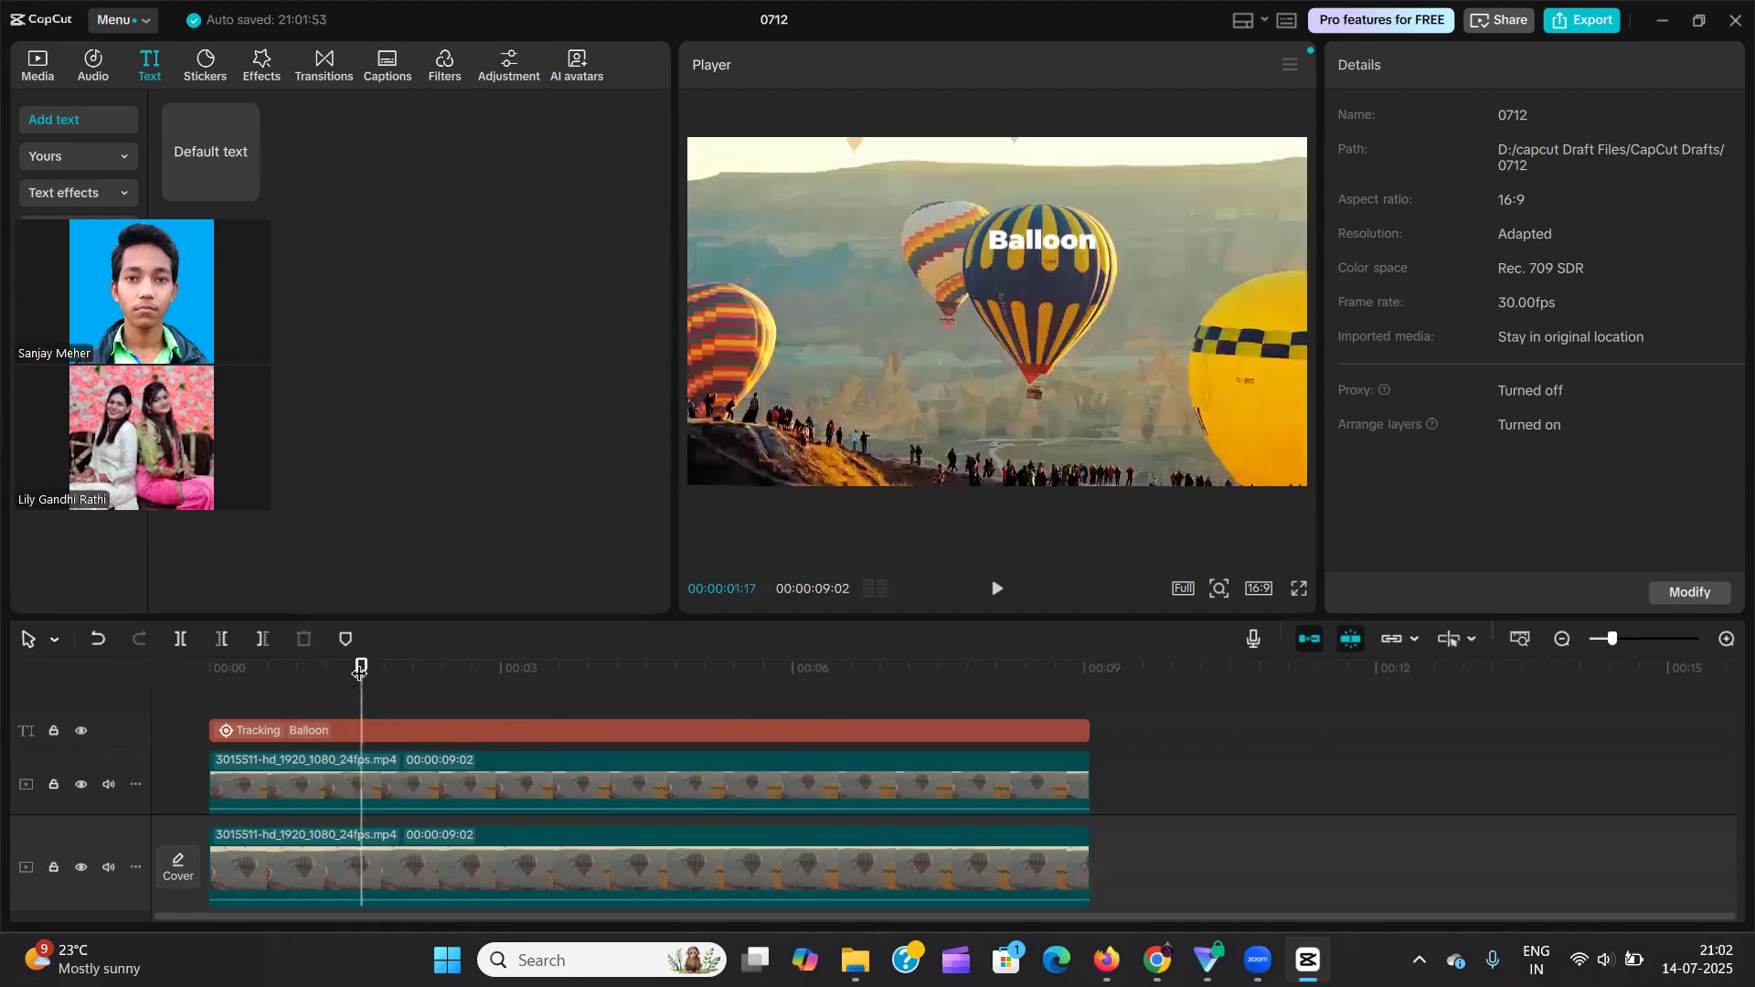
{"action": "left_click_drag", "start_coordinate": [359, 670], "coordinate": [344, 675]}
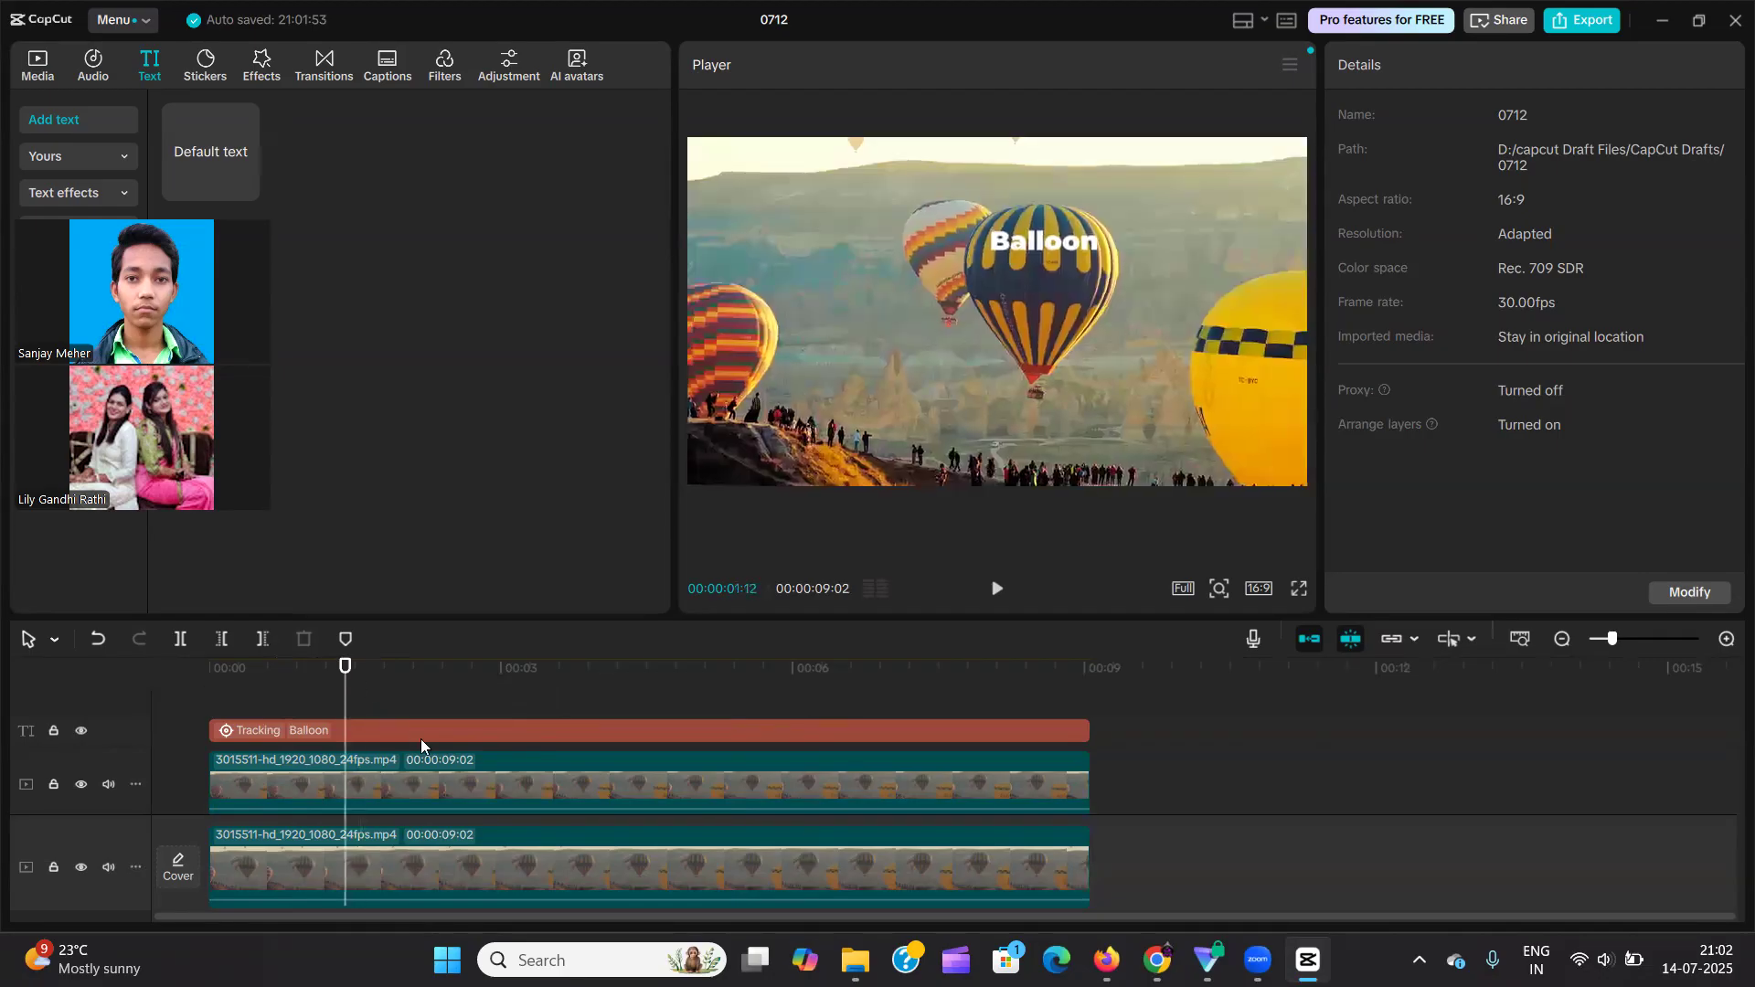
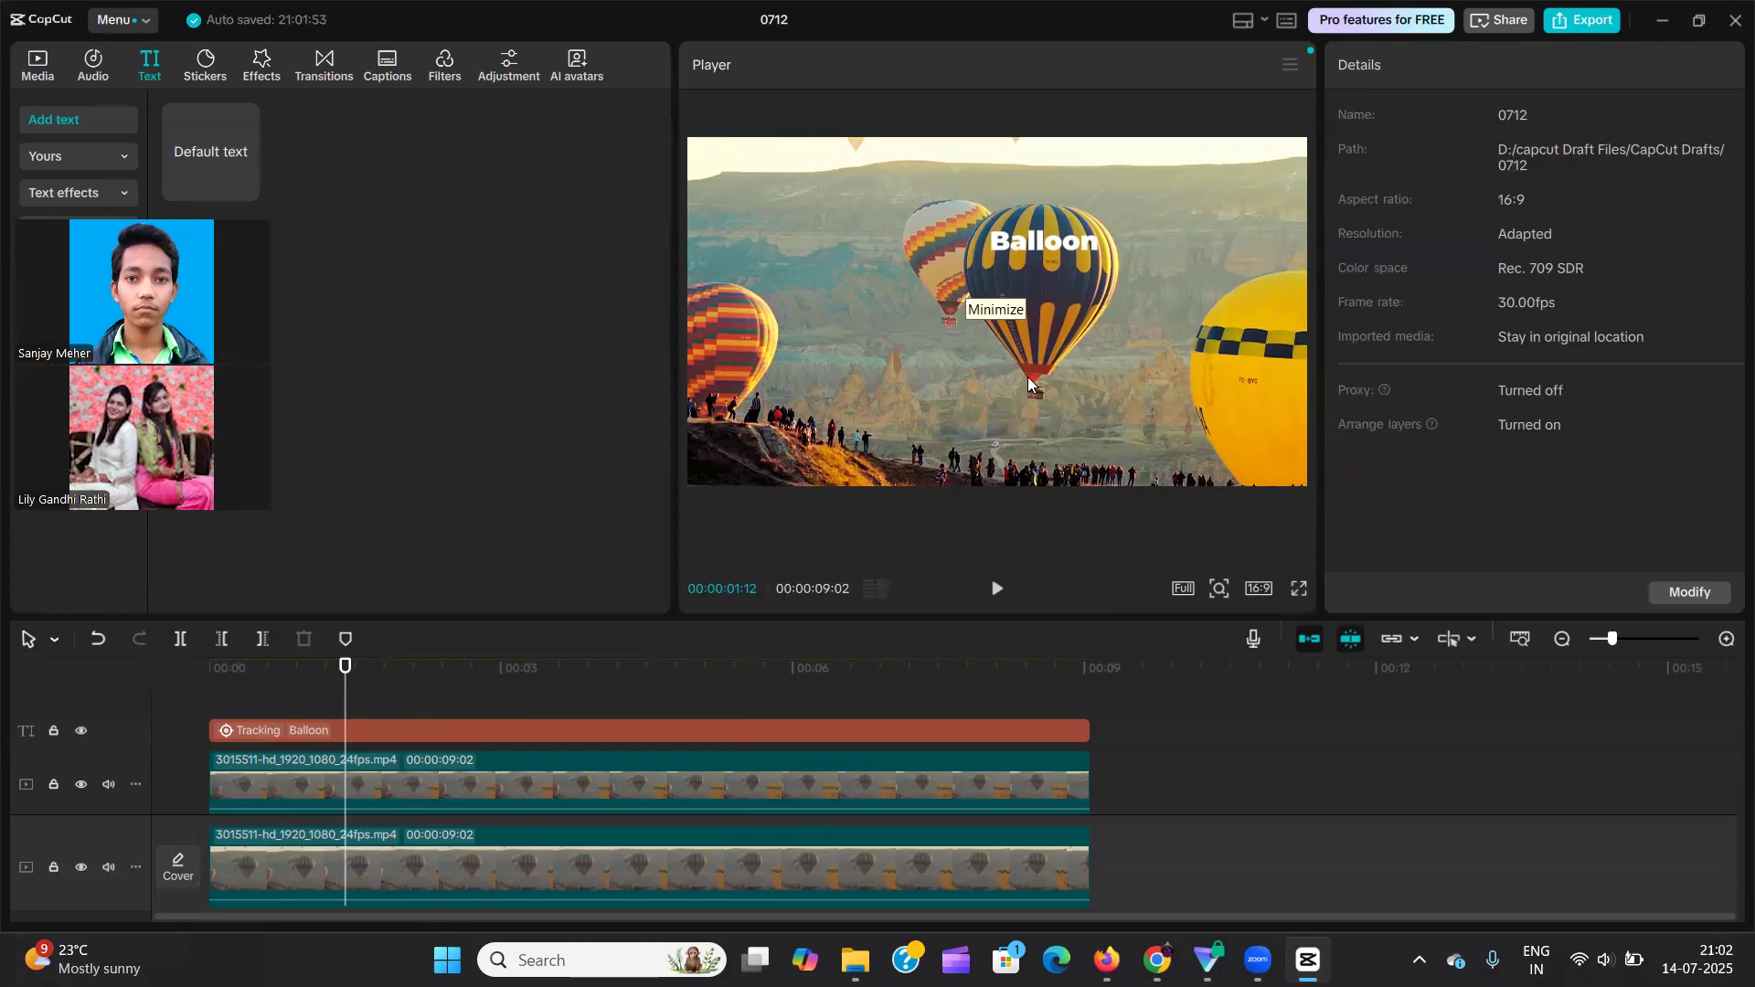
Try to trim the end of the "Balloon" text clip at 00:00:09:02.
{"action": "left_click_drag", "start_coordinate": [370, 681], "coordinate": [1092, 700]}
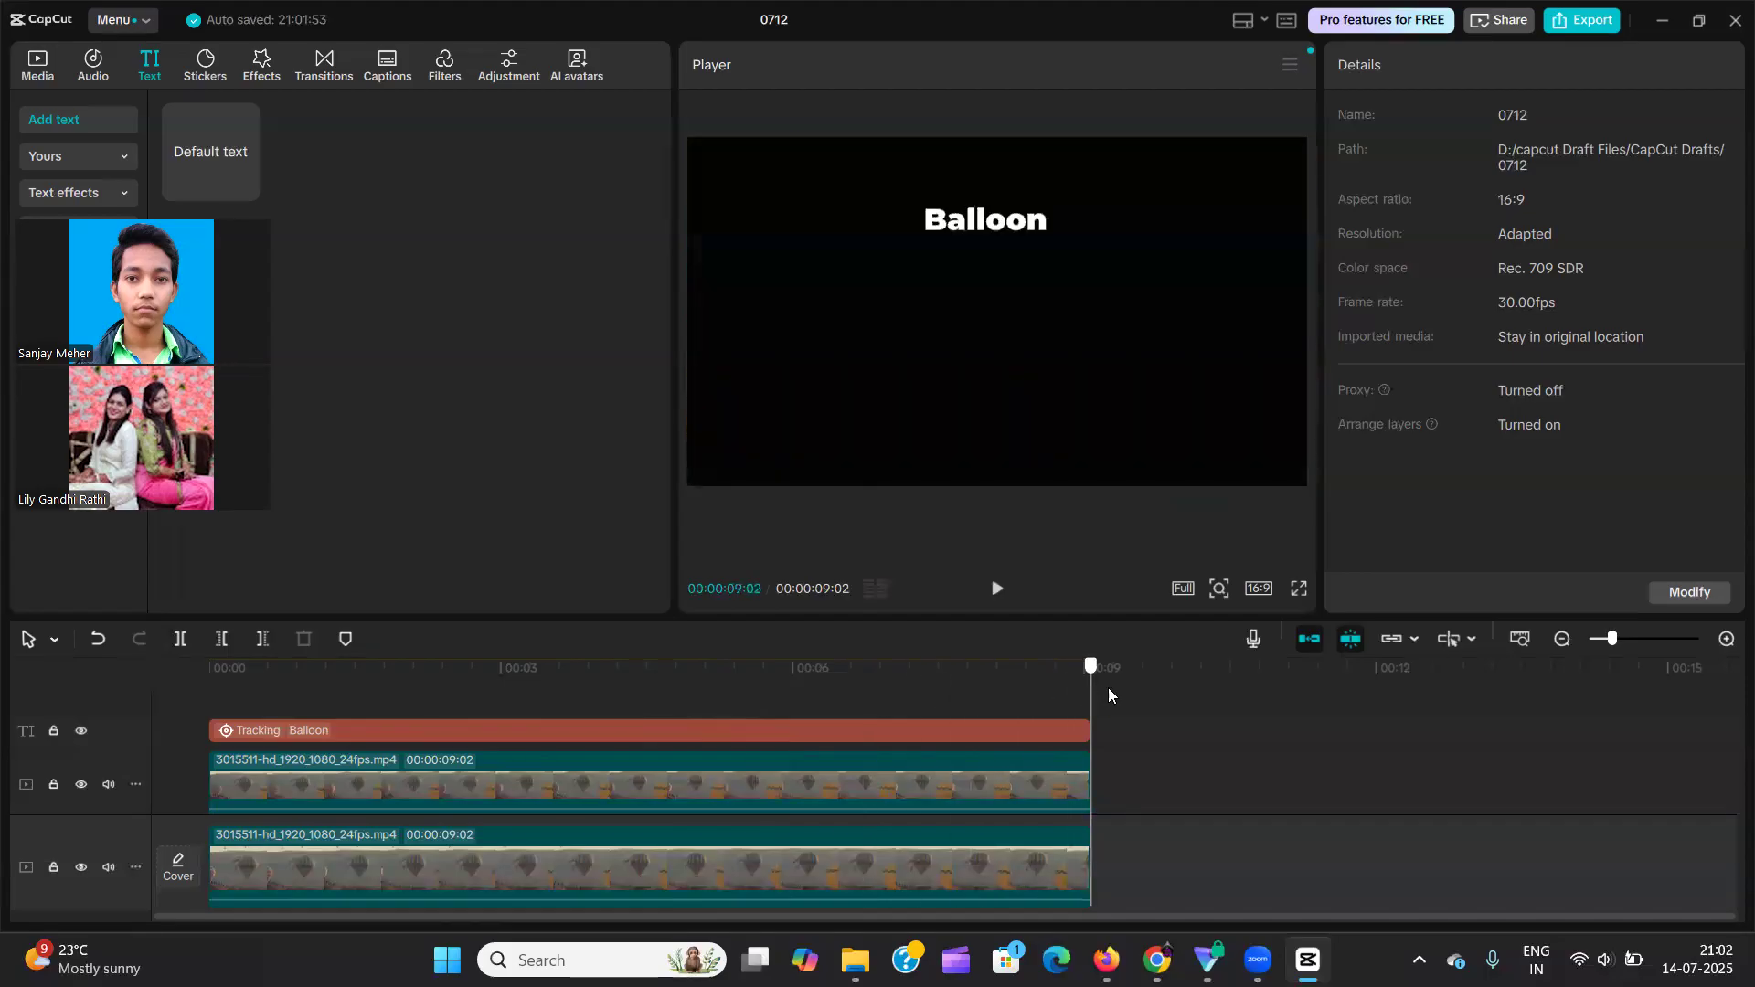
{"action": "left_click", "coordinate": [1062, 730]}
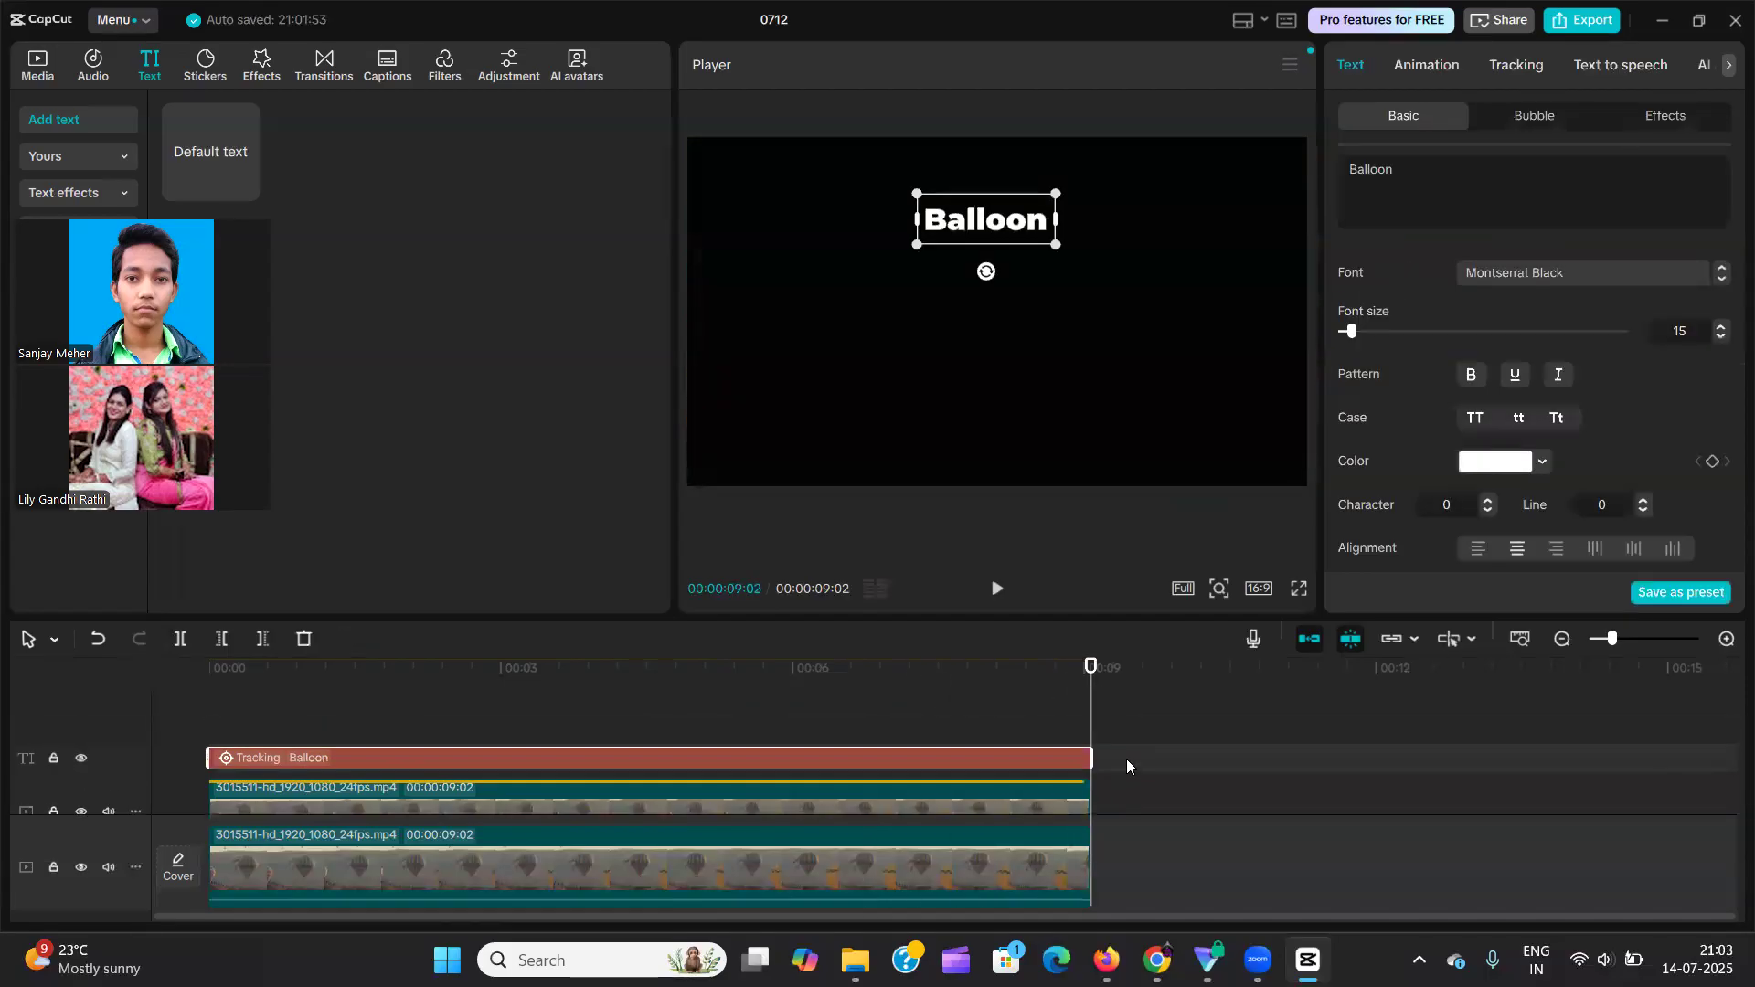
{"action": "key", "text": "w"}
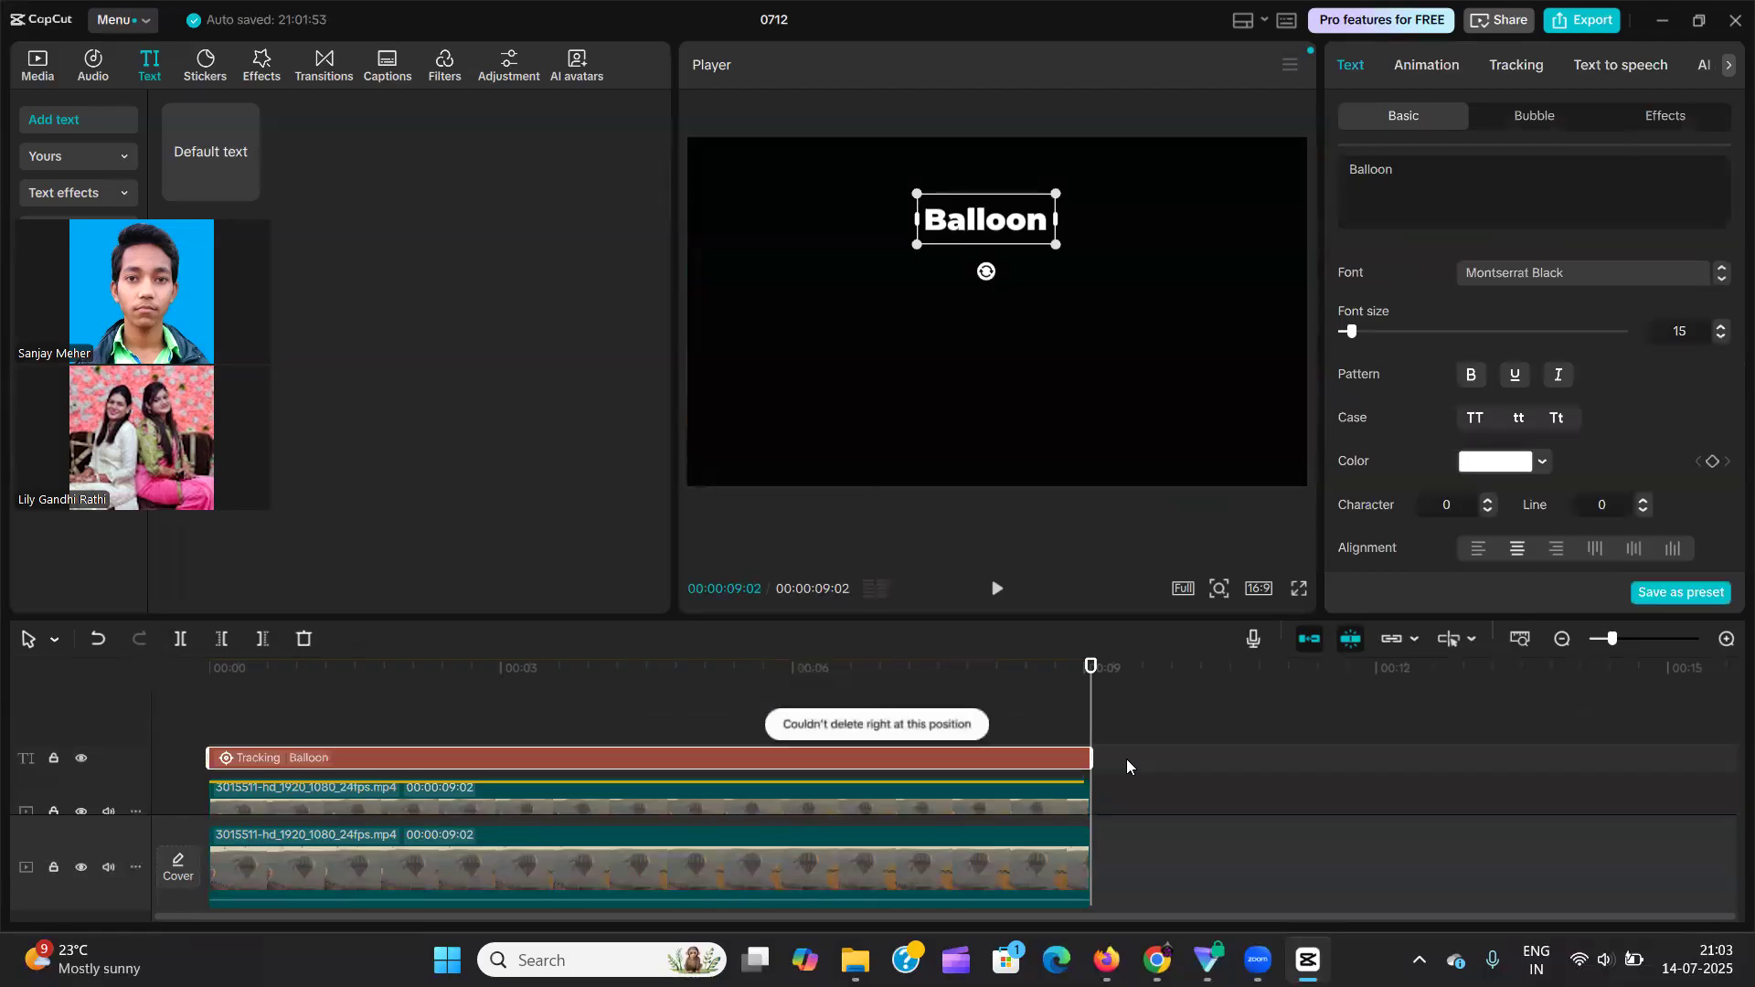
Trim the ends of the text clip and both video clips at 00:00:08:25 and return the playhead to the start.
{"action": "left_click", "coordinate": [1070, 735]}
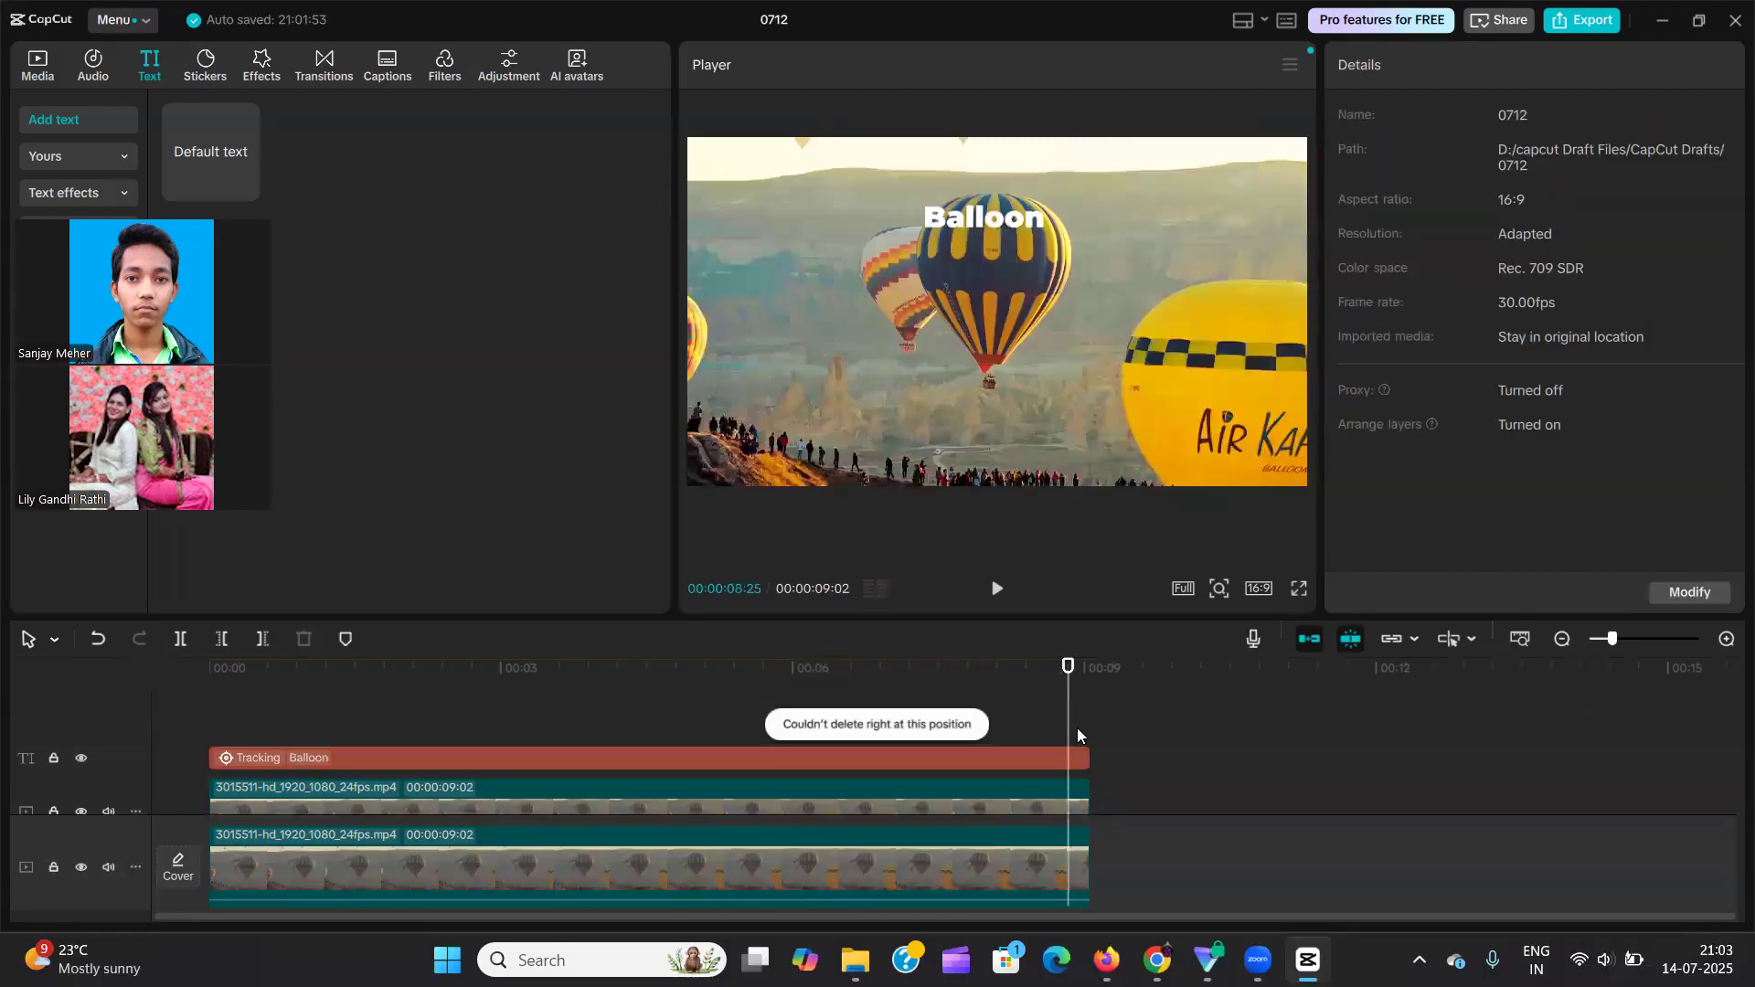
{"action": "scroll", "coordinate": [1100, 753], "scroll_direction": "up", "scroll_amount": 2}
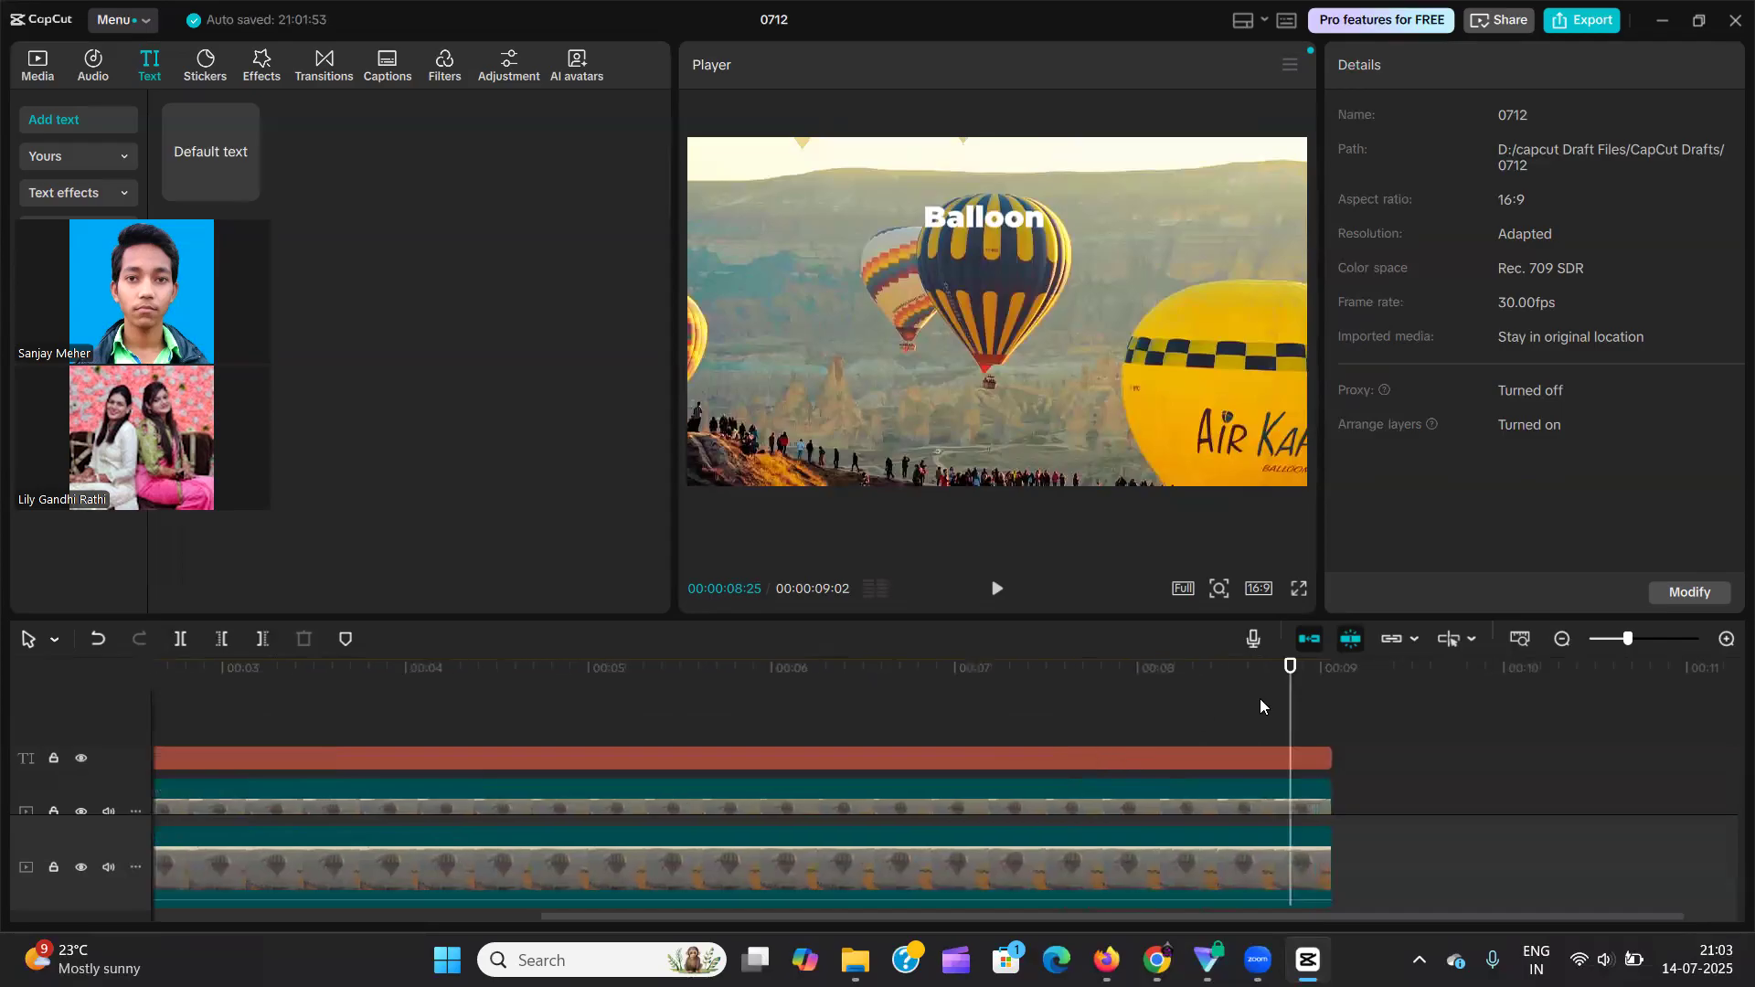
{"action": "key", "text": "ctrl+a"}
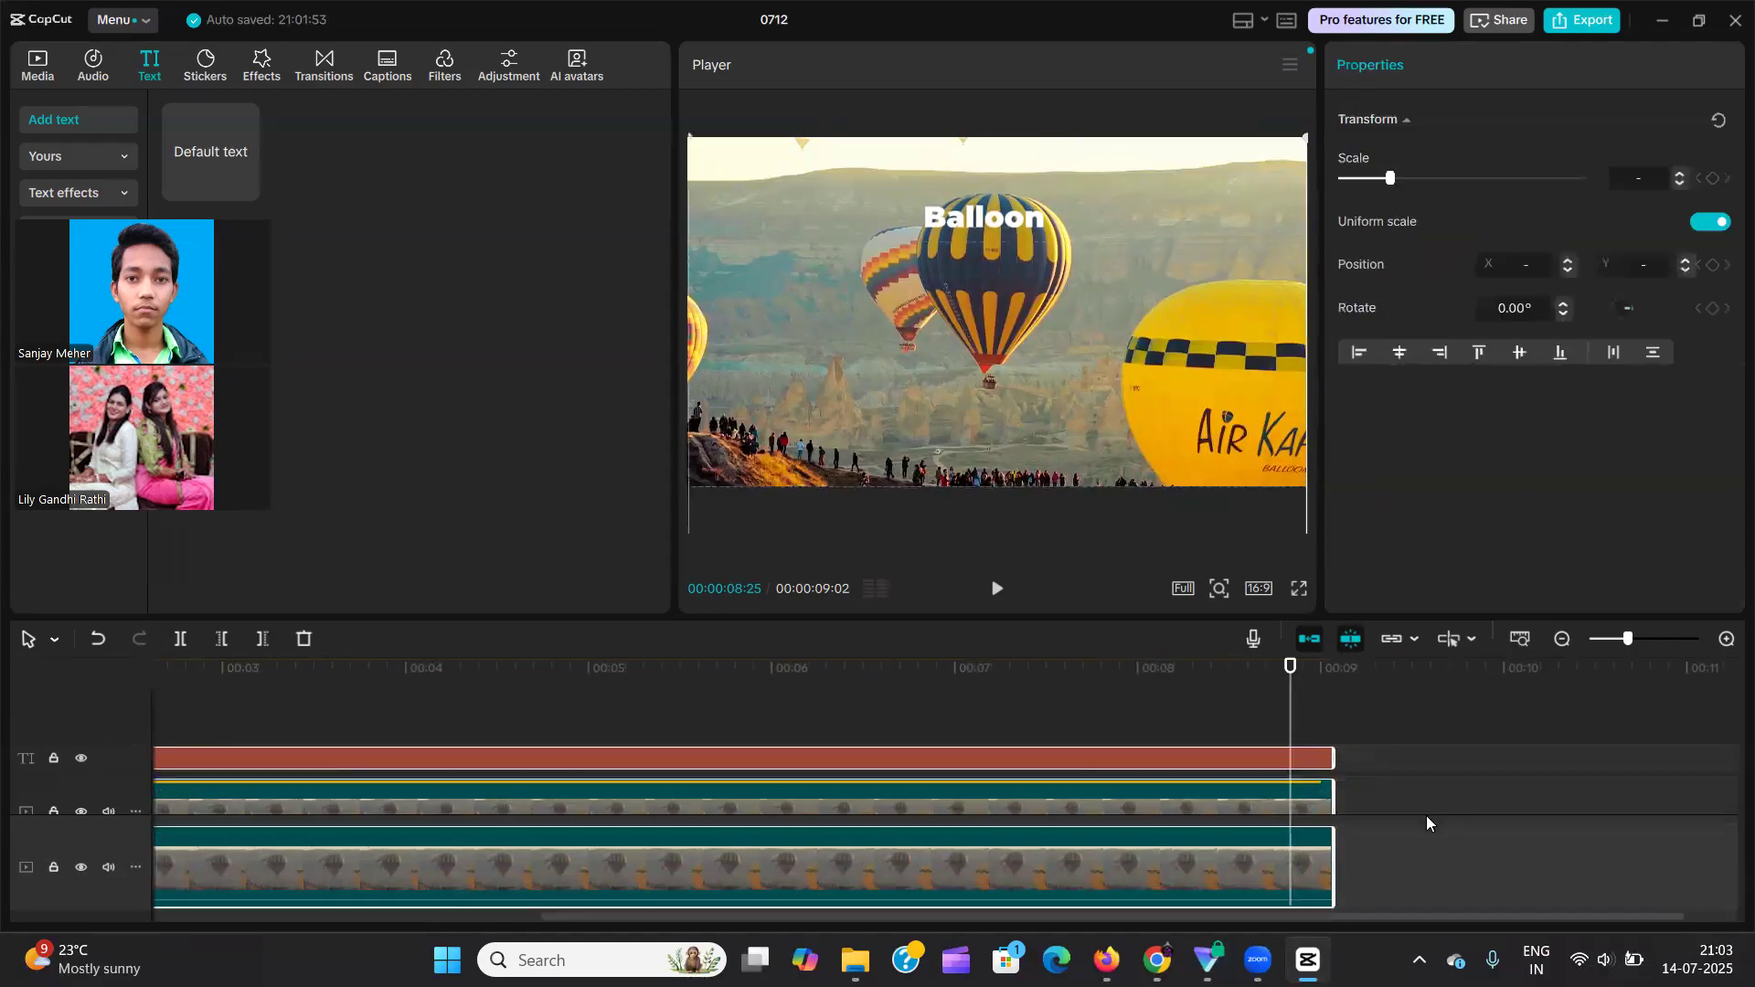
{"action": "key", "text": "w"}
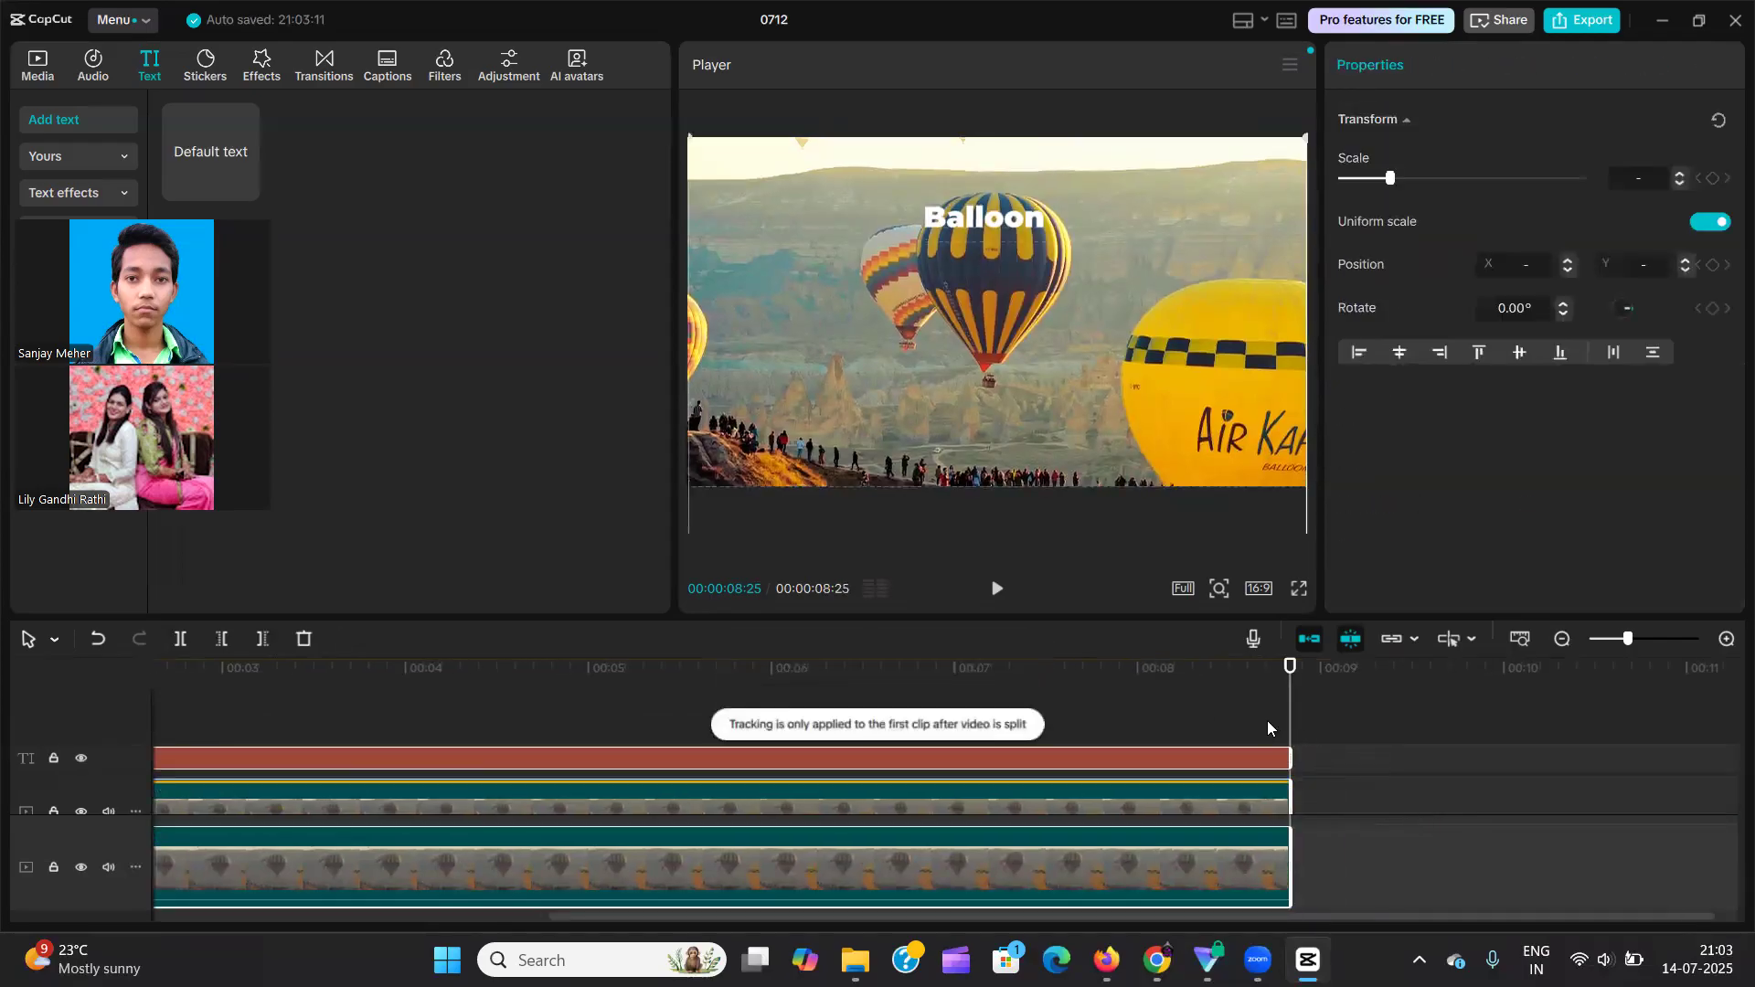
{"action": "left_click", "coordinate": [1266, 729]}
{"action": "key", "text": "space"}
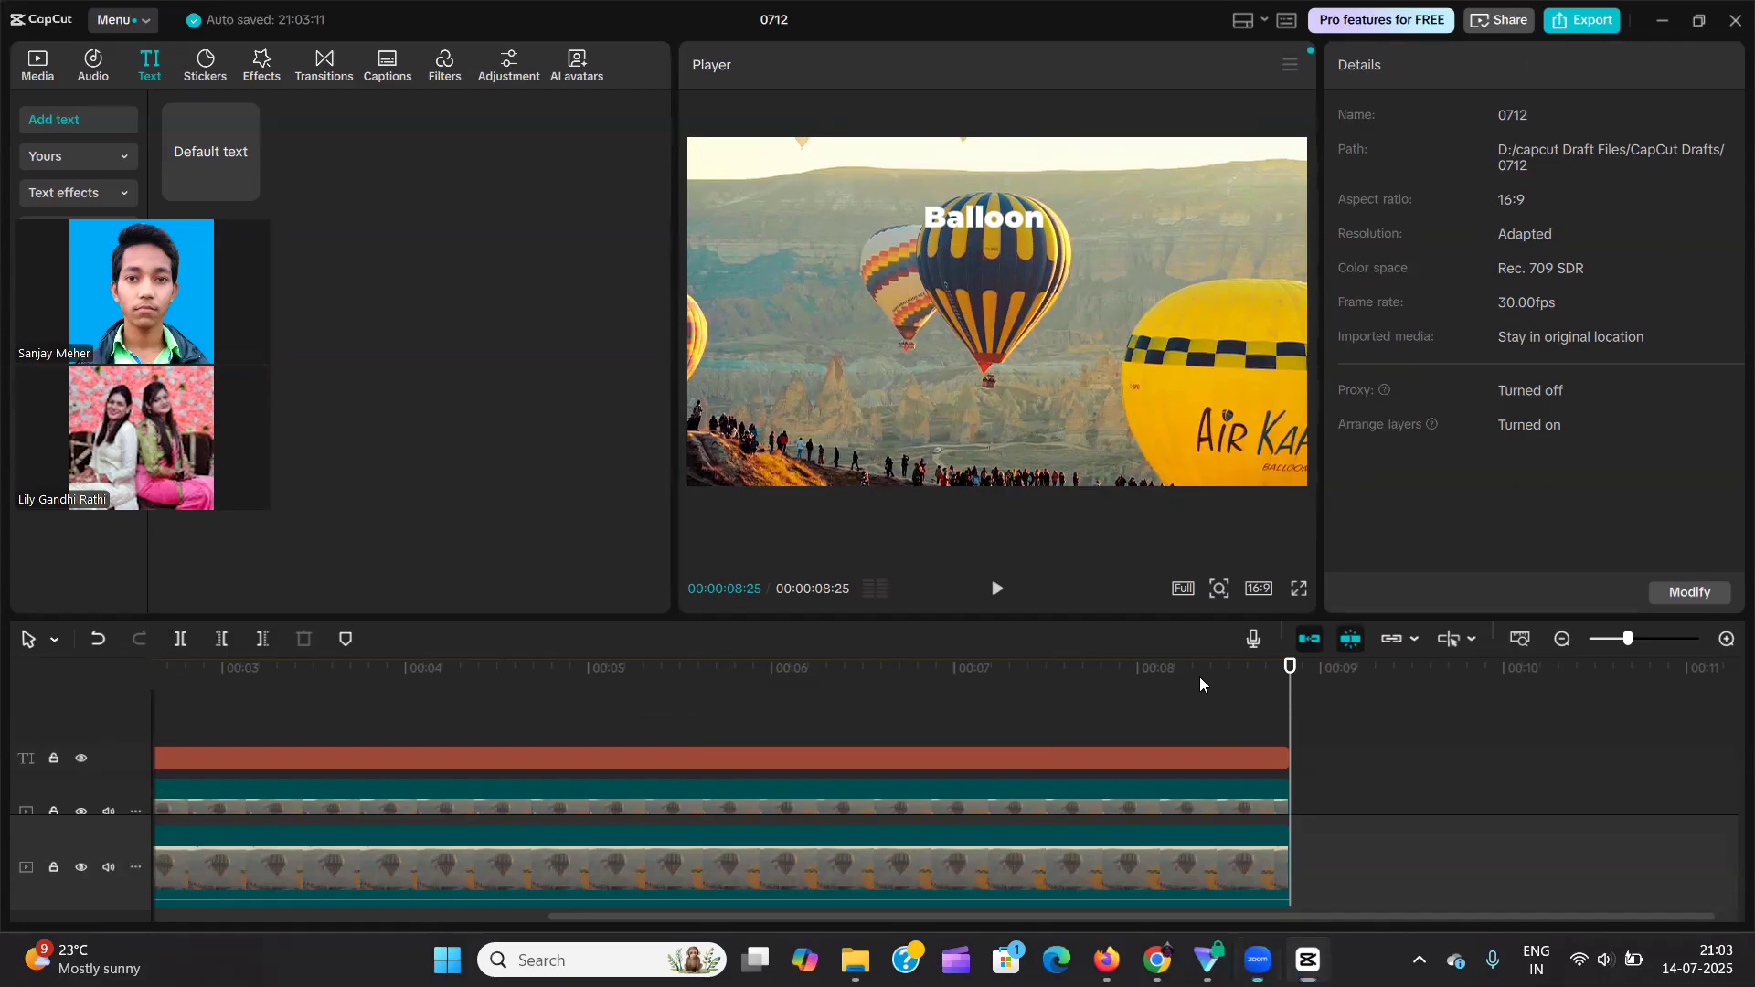
{"action": "left_click_drag", "start_coordinate": [1290, 692], "coordinate": [187, 718]}
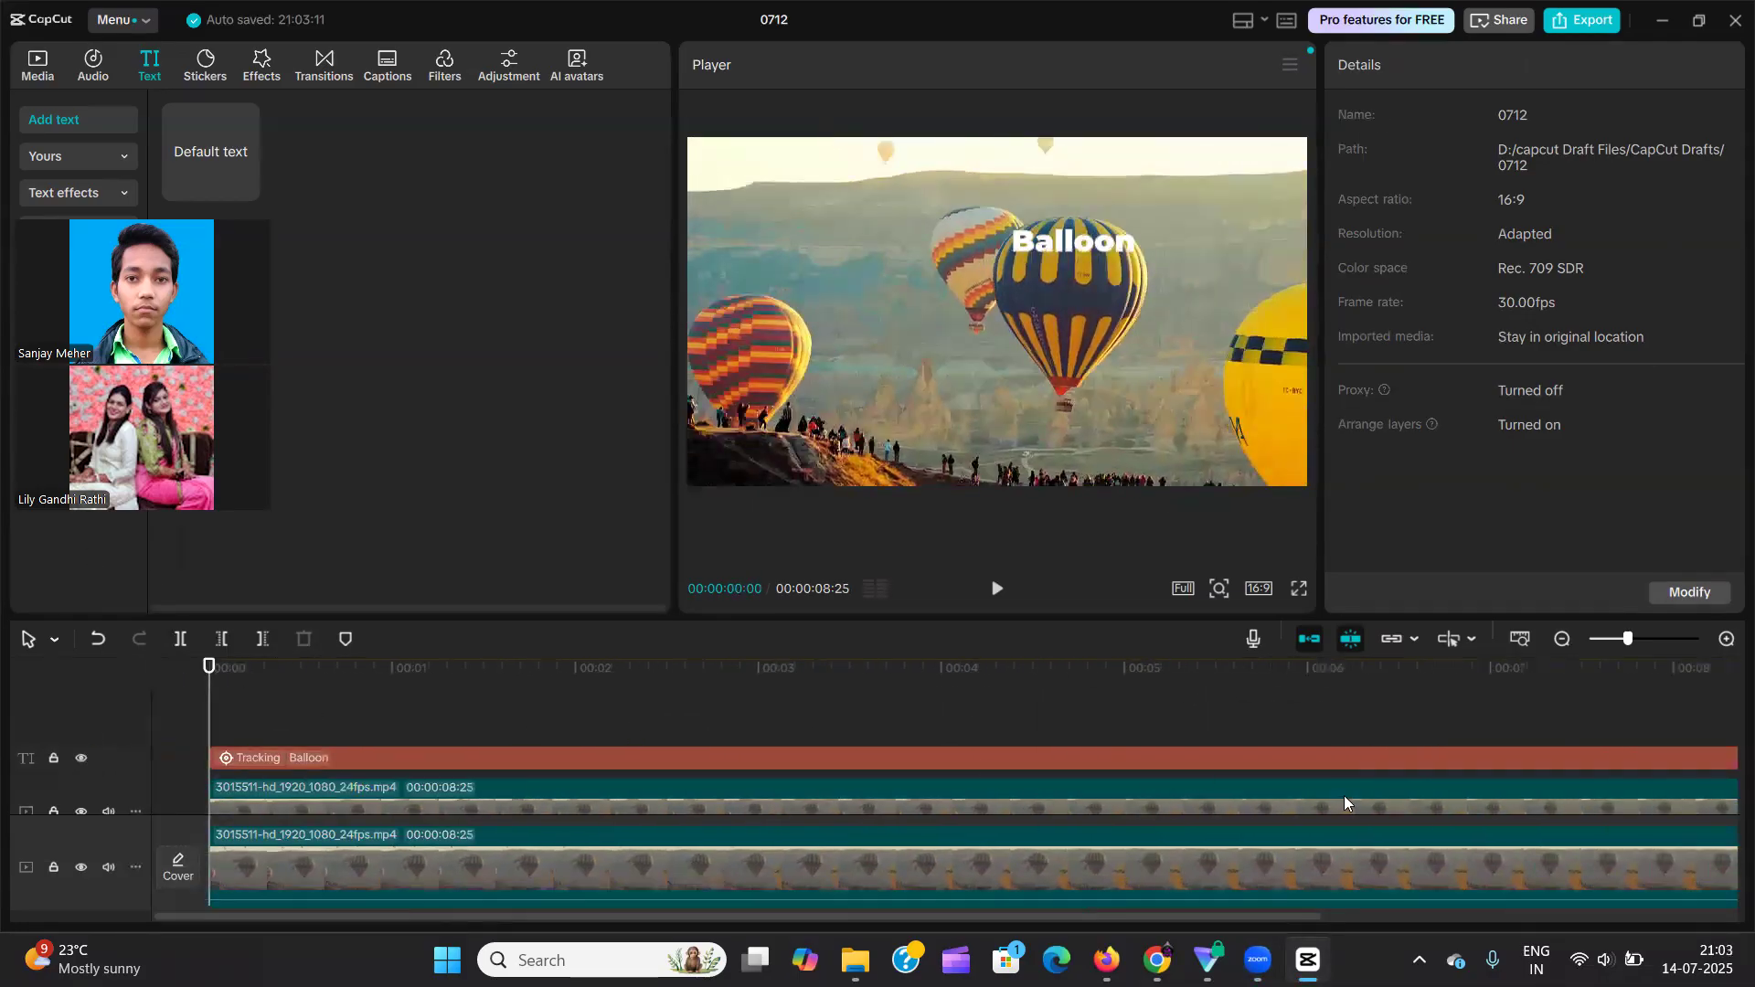
{"action": "left_click", "coordinate": [1519, 640]}
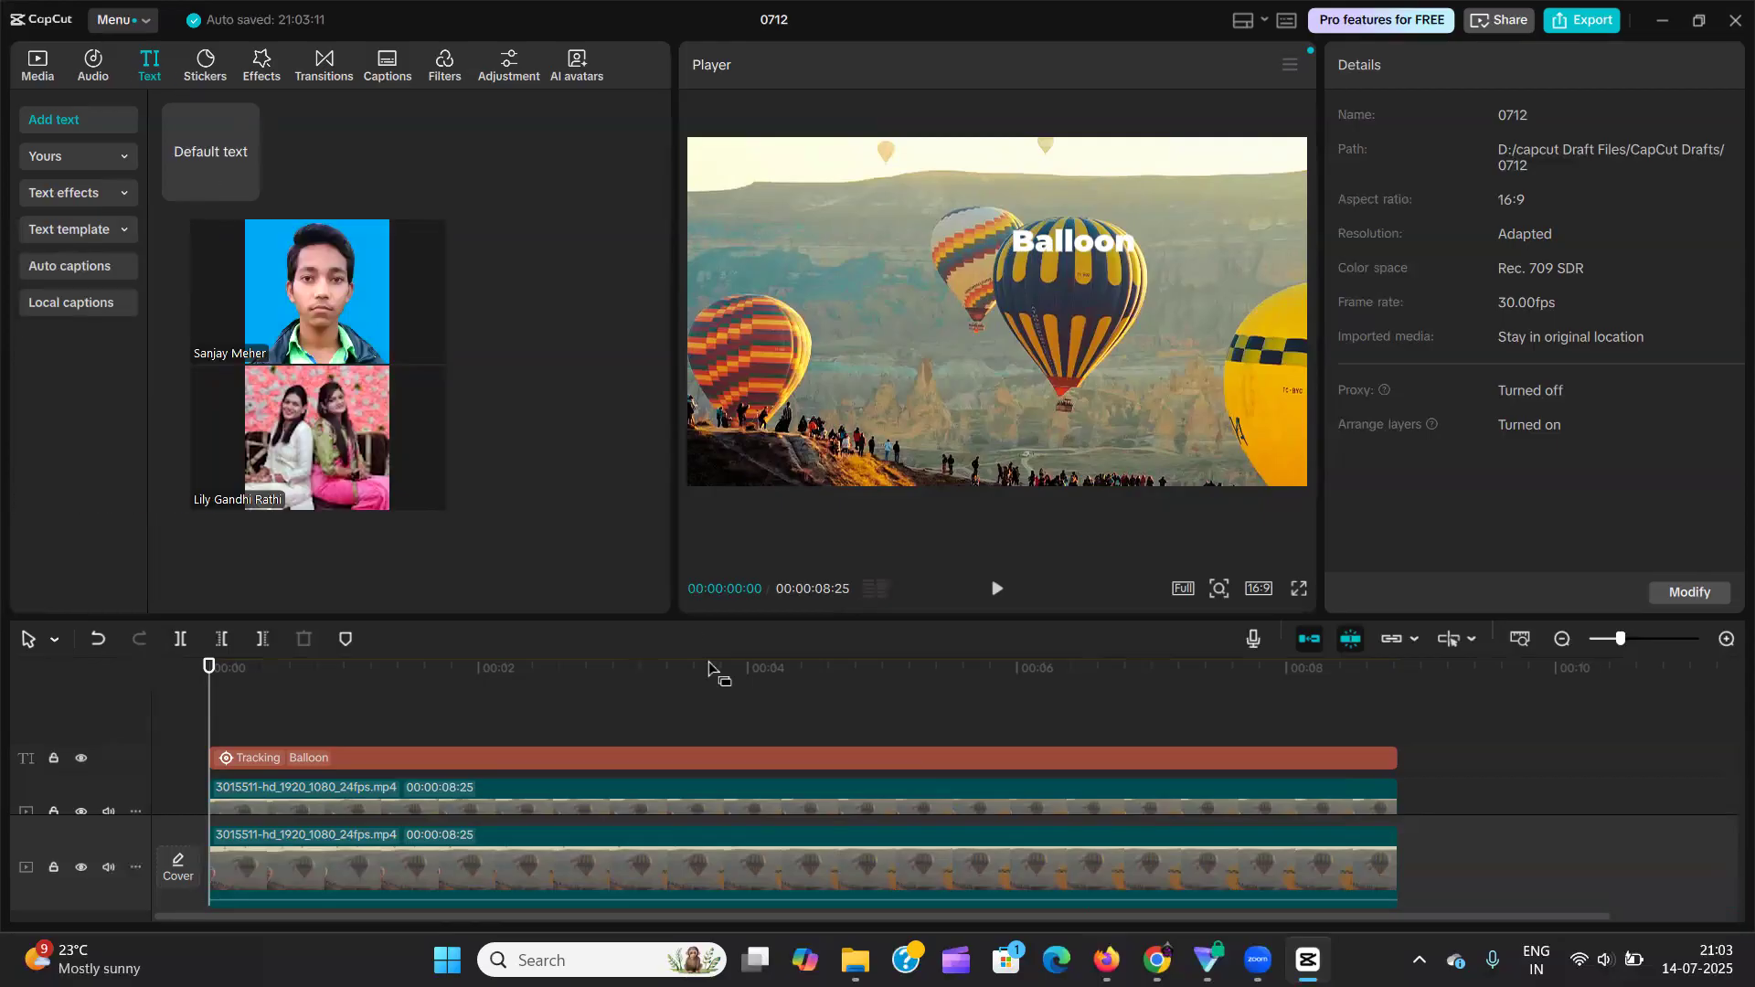
Examine the text-to-speech voices offered for the tracked "Balloon" text, starting with the Trending ones.
{"action": "left_click", "coordinate": [637, 756]}
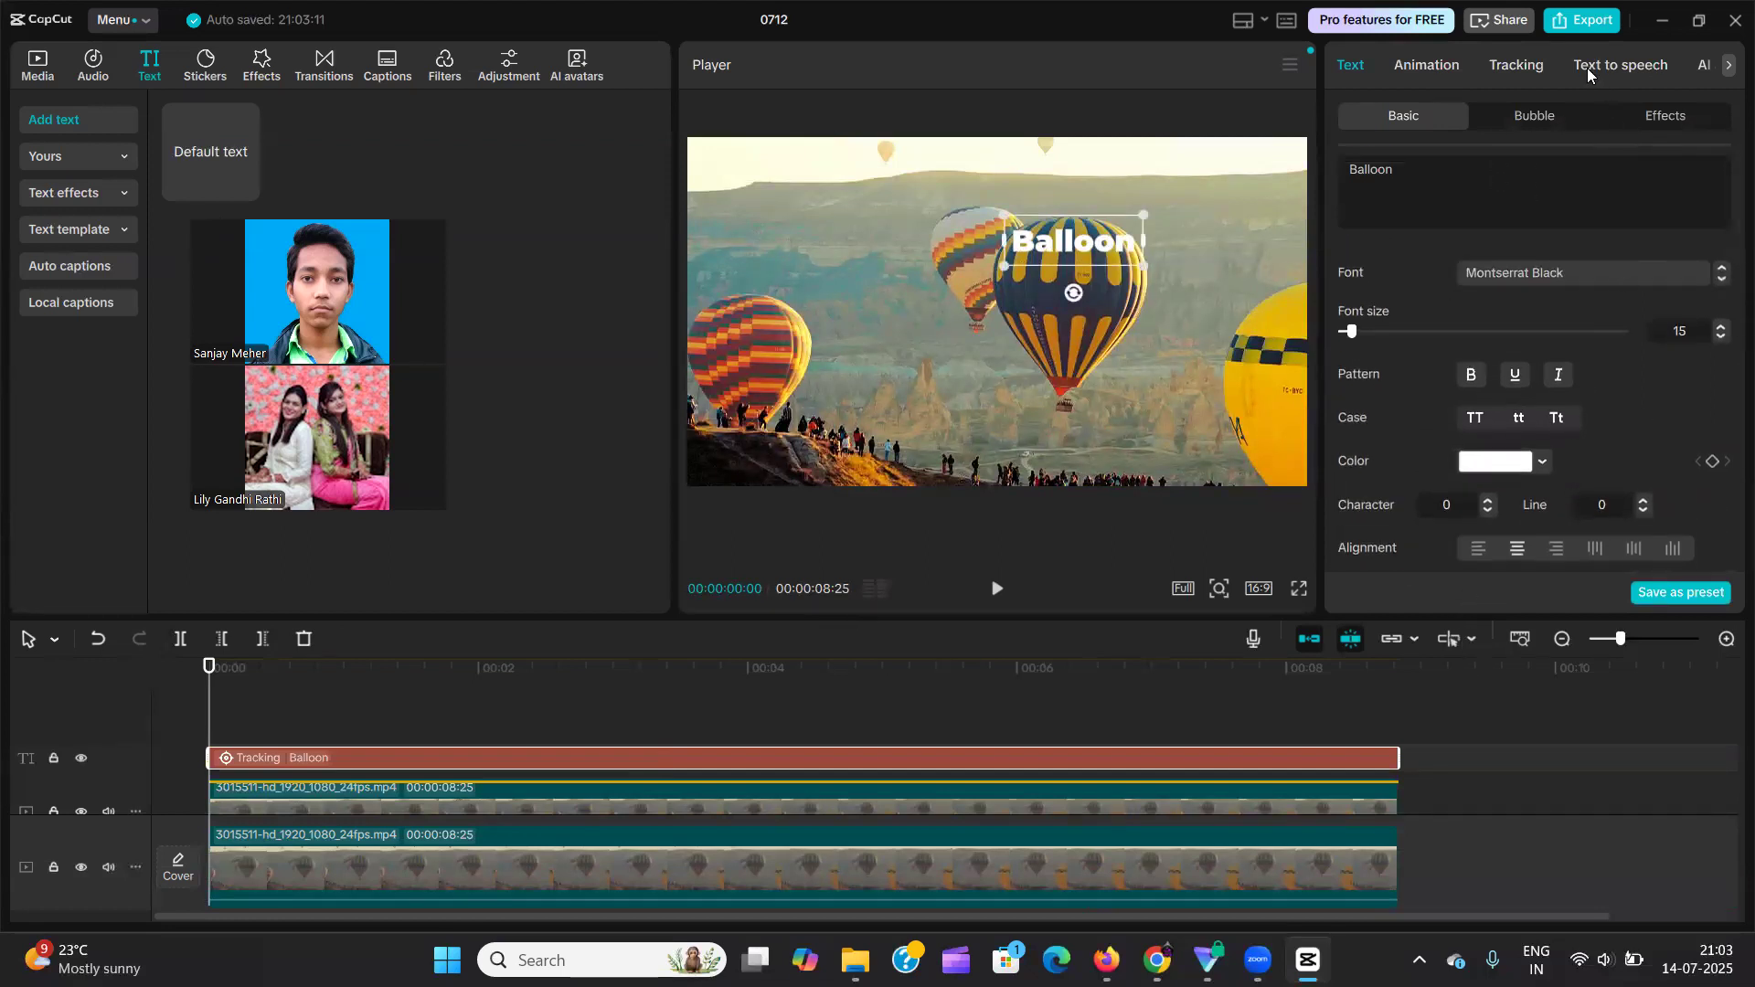
{"action": "scroll", "coordinate": [1521, 70], "scroll_direction": "down", "scroll_amount": 2}
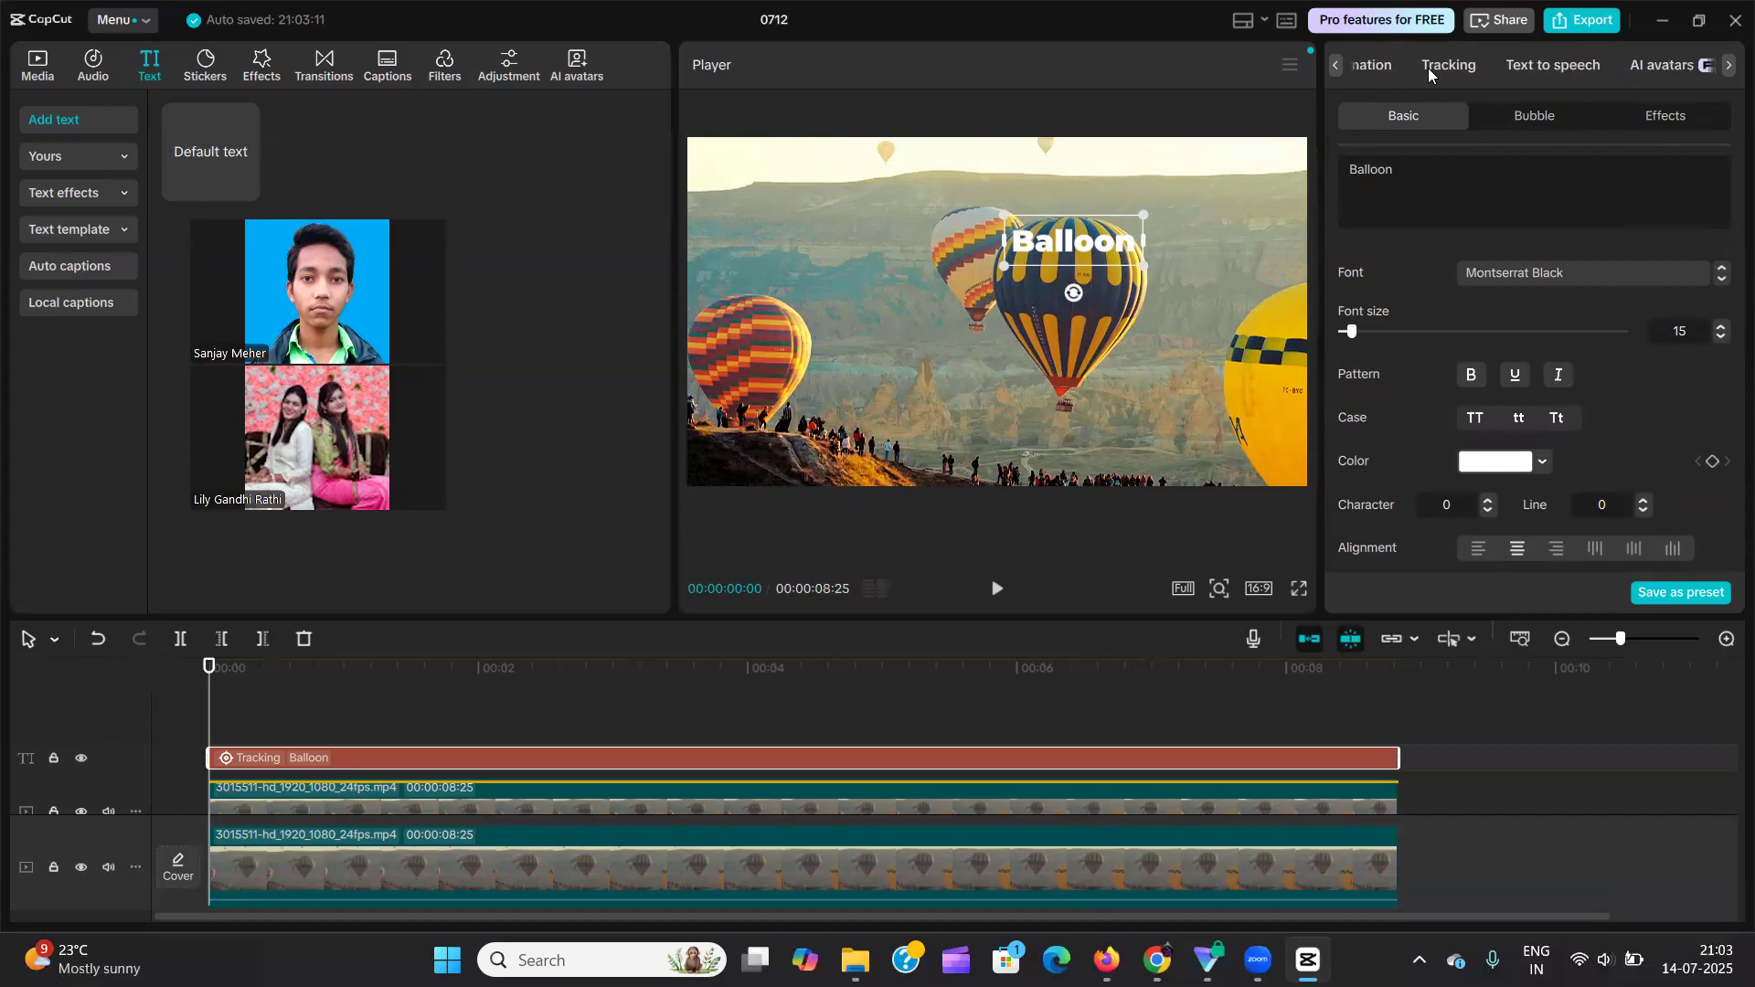
{"action": "left_click", "coordinate": [1538, 66]}
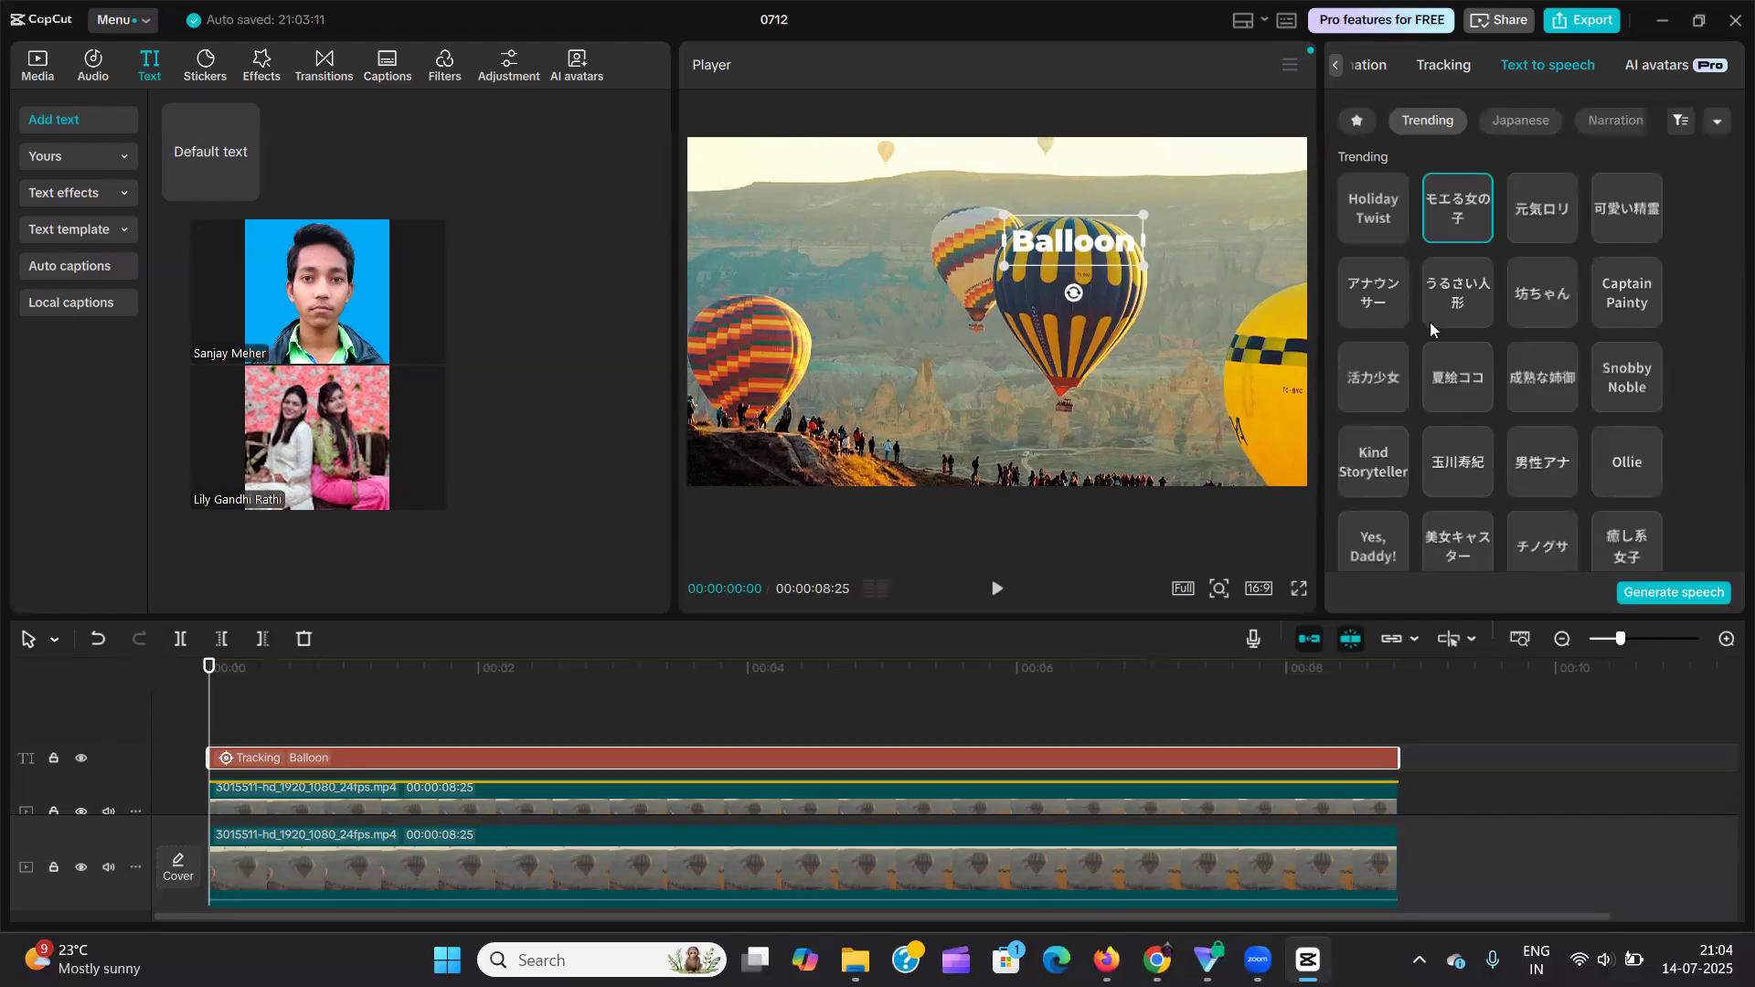
{"action": "scroll", "coordinate": [1515, 395], "scroll_direction": "down", "scroll_amount": 5}
{"action": "scroll", "coordinate": [1516, 395], "scroll_direction": "down", "scroll_amount": 5}
{"action": "scroll", "coordinate": [1503, 428], "scroll_direction": "down", "scroll_amount": 8}
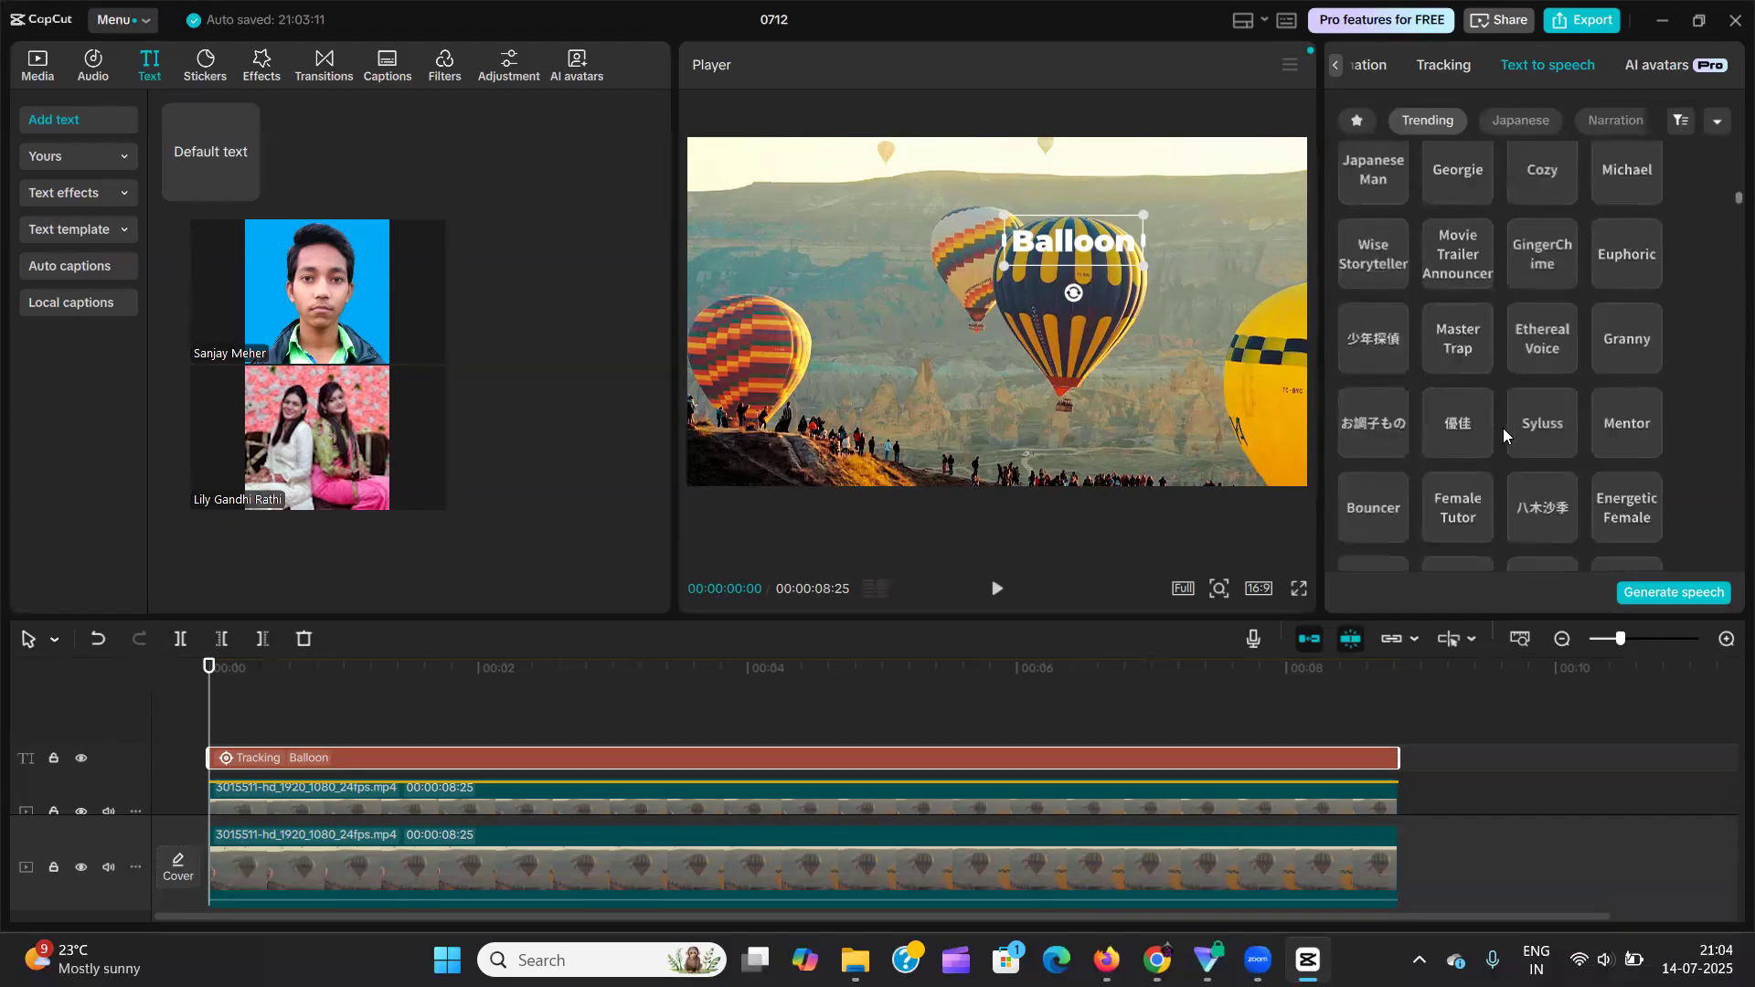
{"action": "scroll", "coordinate": [1503, 428], "scroll_direction": "down", "scroll_amount": 10}
{"action": "scroll", "coordinate": [1503, 427], "scroll_direction": "up", "scroll_amount": 10}
{"action": "scroll", "coordinate": [1503, 427], "scroll_direction": "up", "scroll_amount": 10}
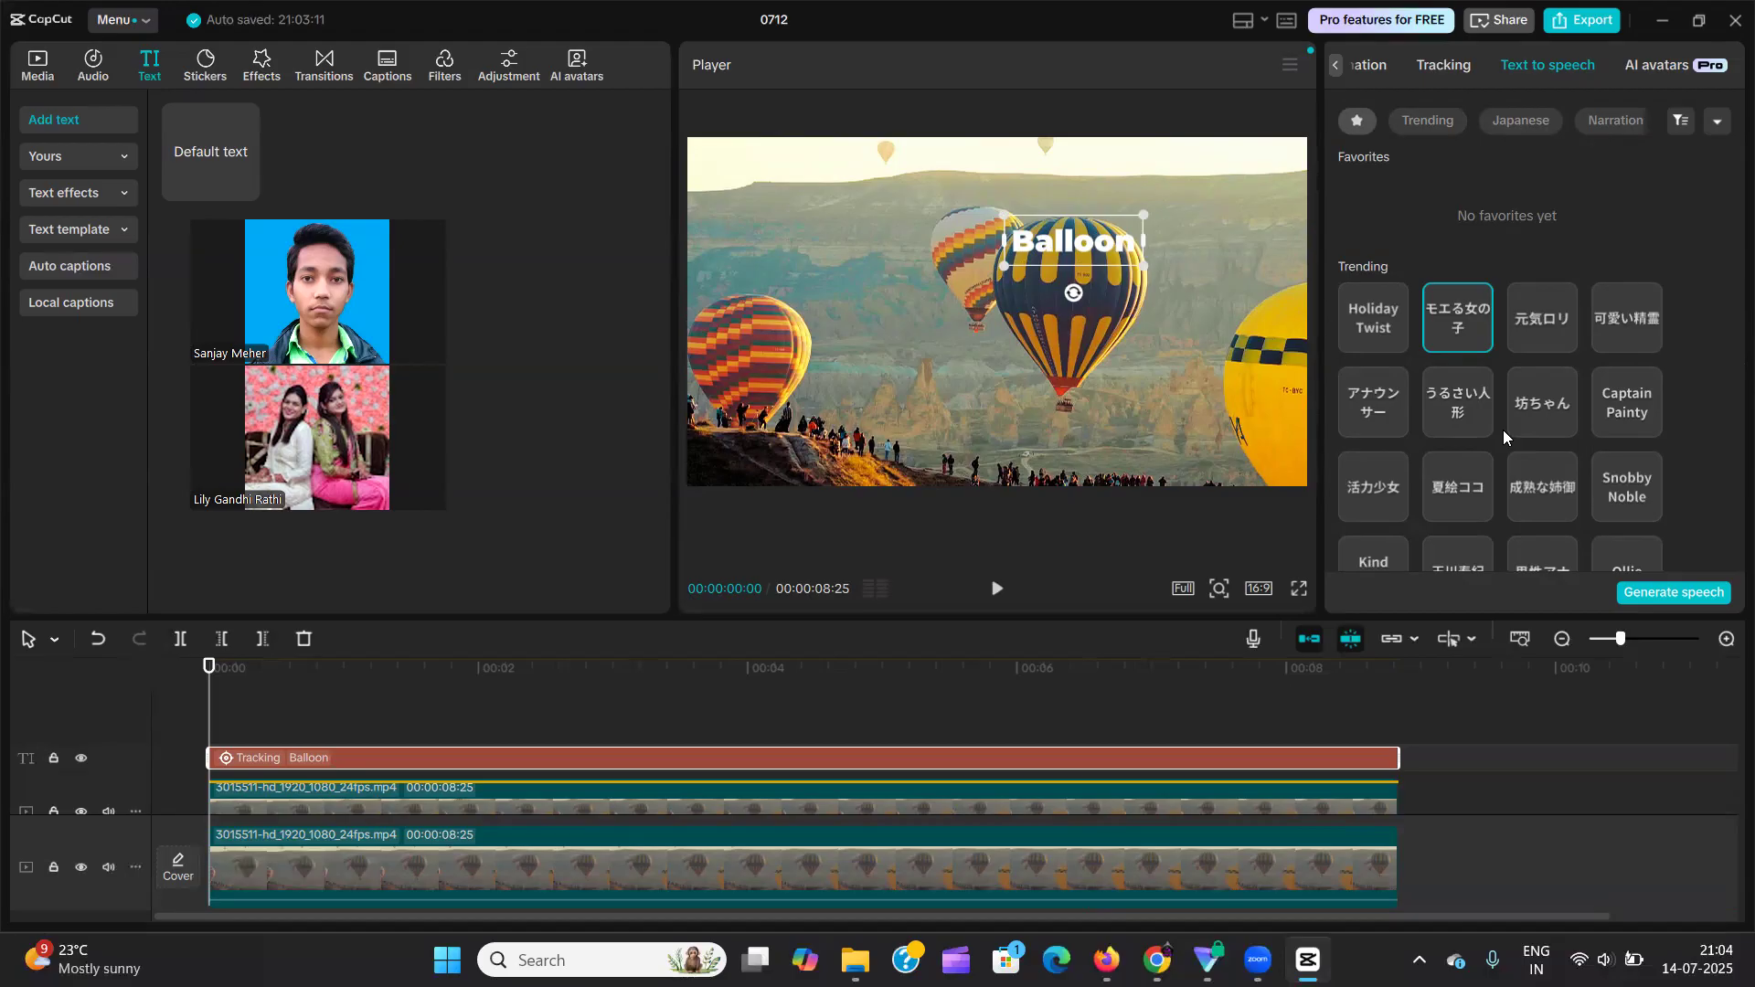
Browse the expanded Trending AI avatars for the "Balloon" text, preview the anime-style avatar with glasses, and end the preview at 00:00:06:27.
{"action": "left_click", "coordinate": [1635, 73]}
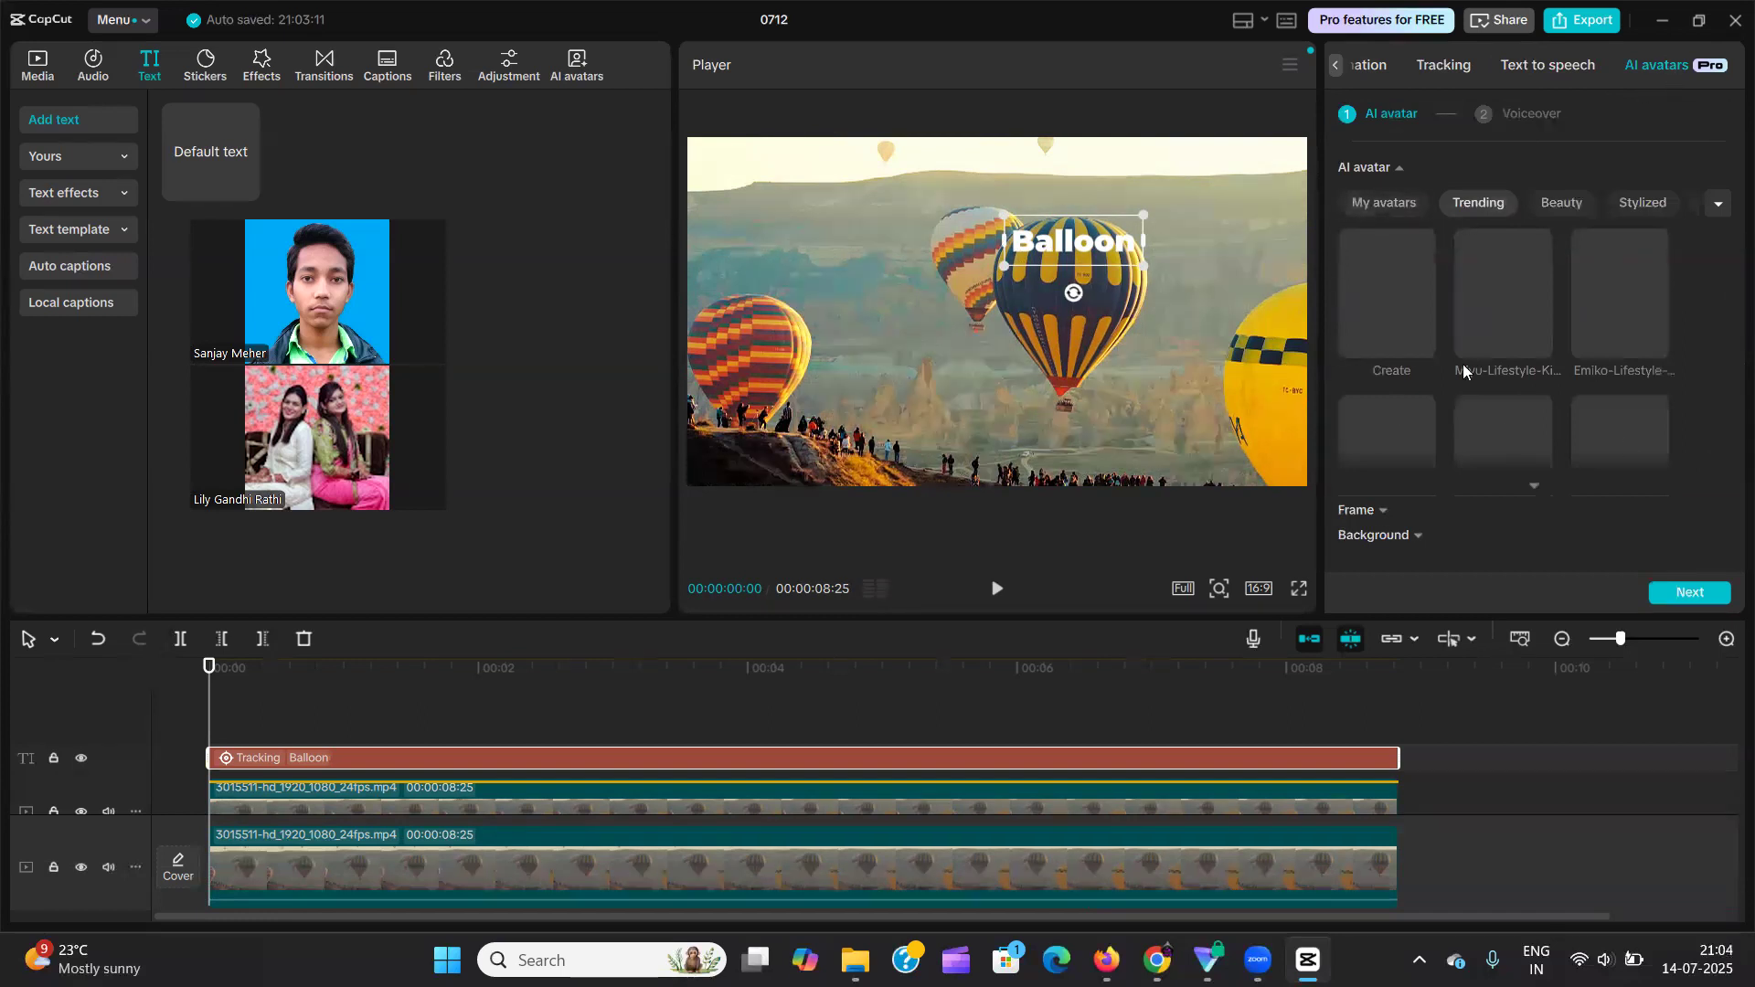
{"action": "scroll", "coordinate": [1494, 285], "scroll_direction": "down", "scroll_amount": 1}
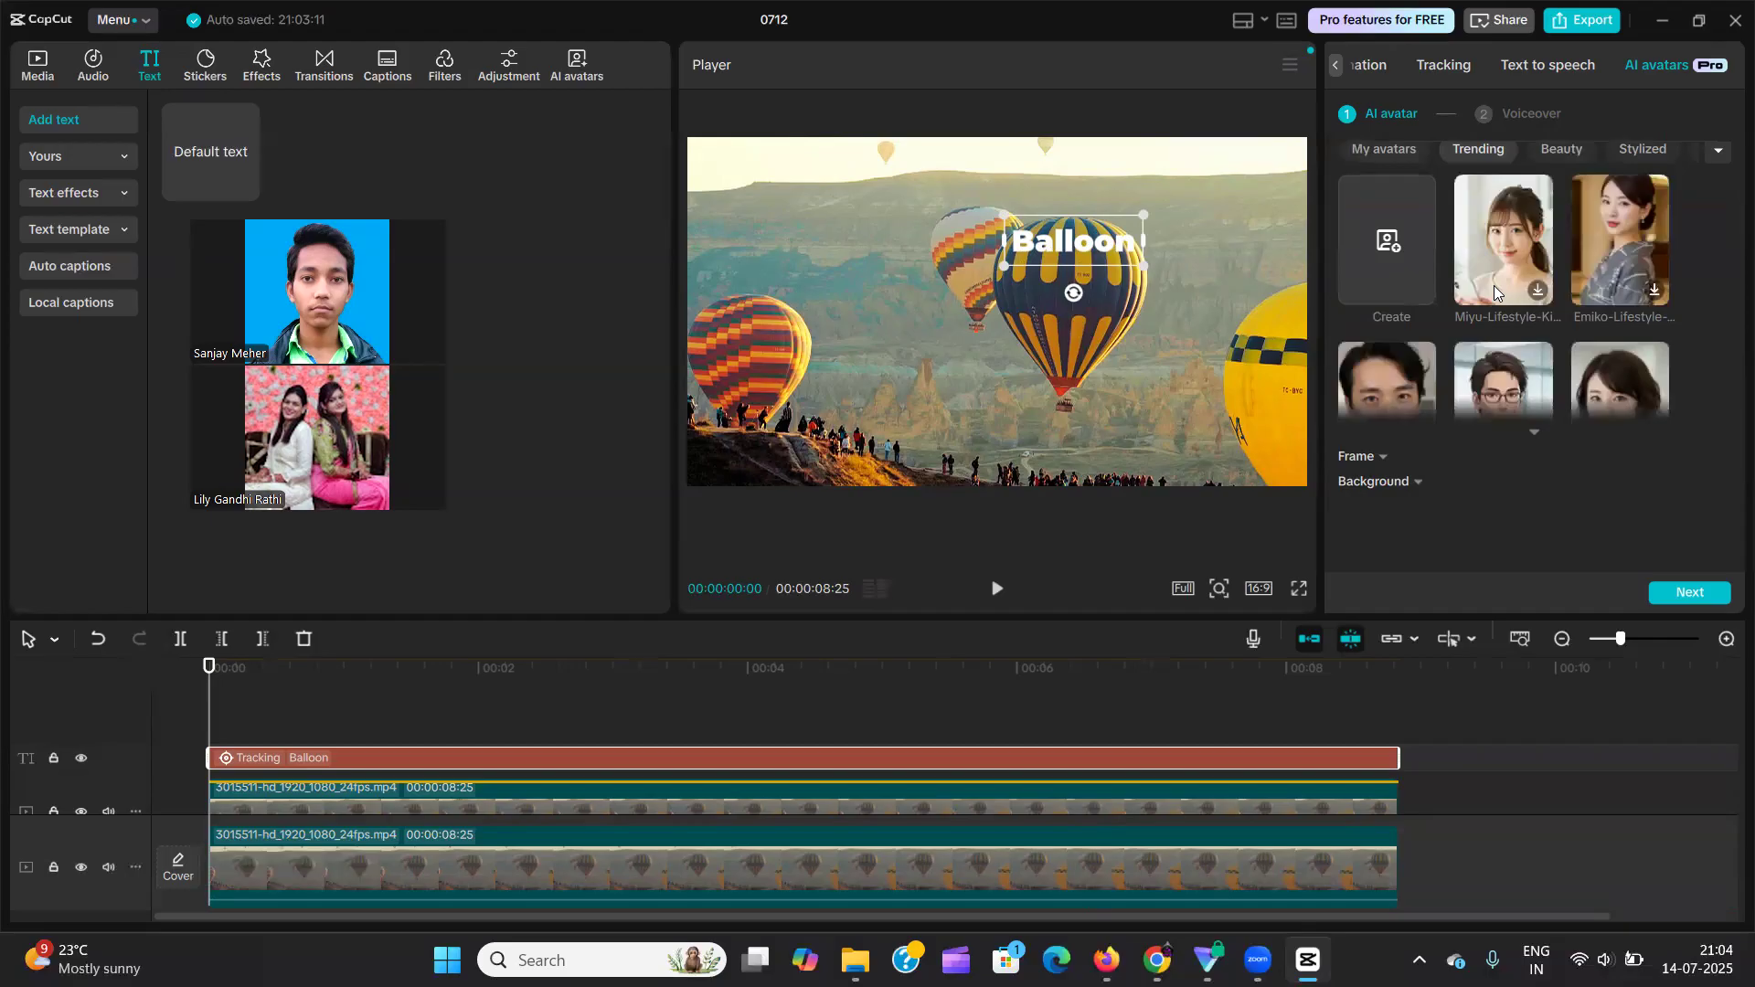
{"action": "scroll", "coordinate": [1517, 316], "scroll_direction": "up", "scroll_amount": 1}
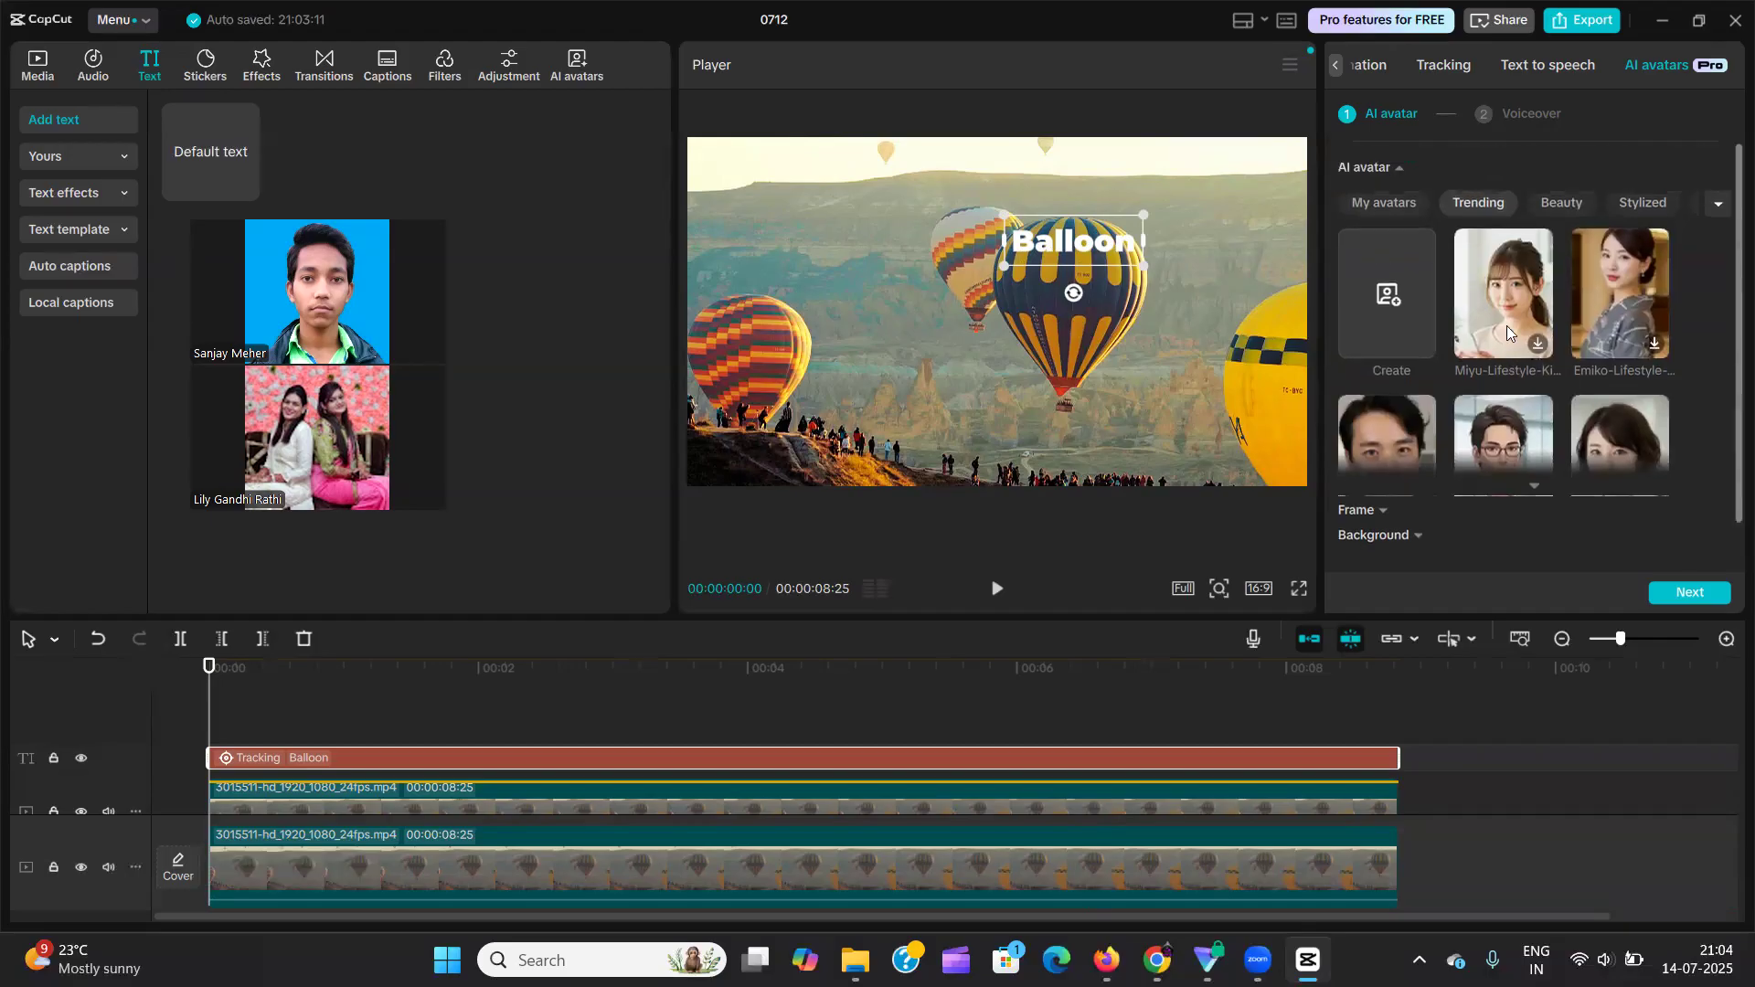
{"action": "scroll", "coordinate": [1503, 317], "scroll_direction": "down", "scroll_amount": 1}
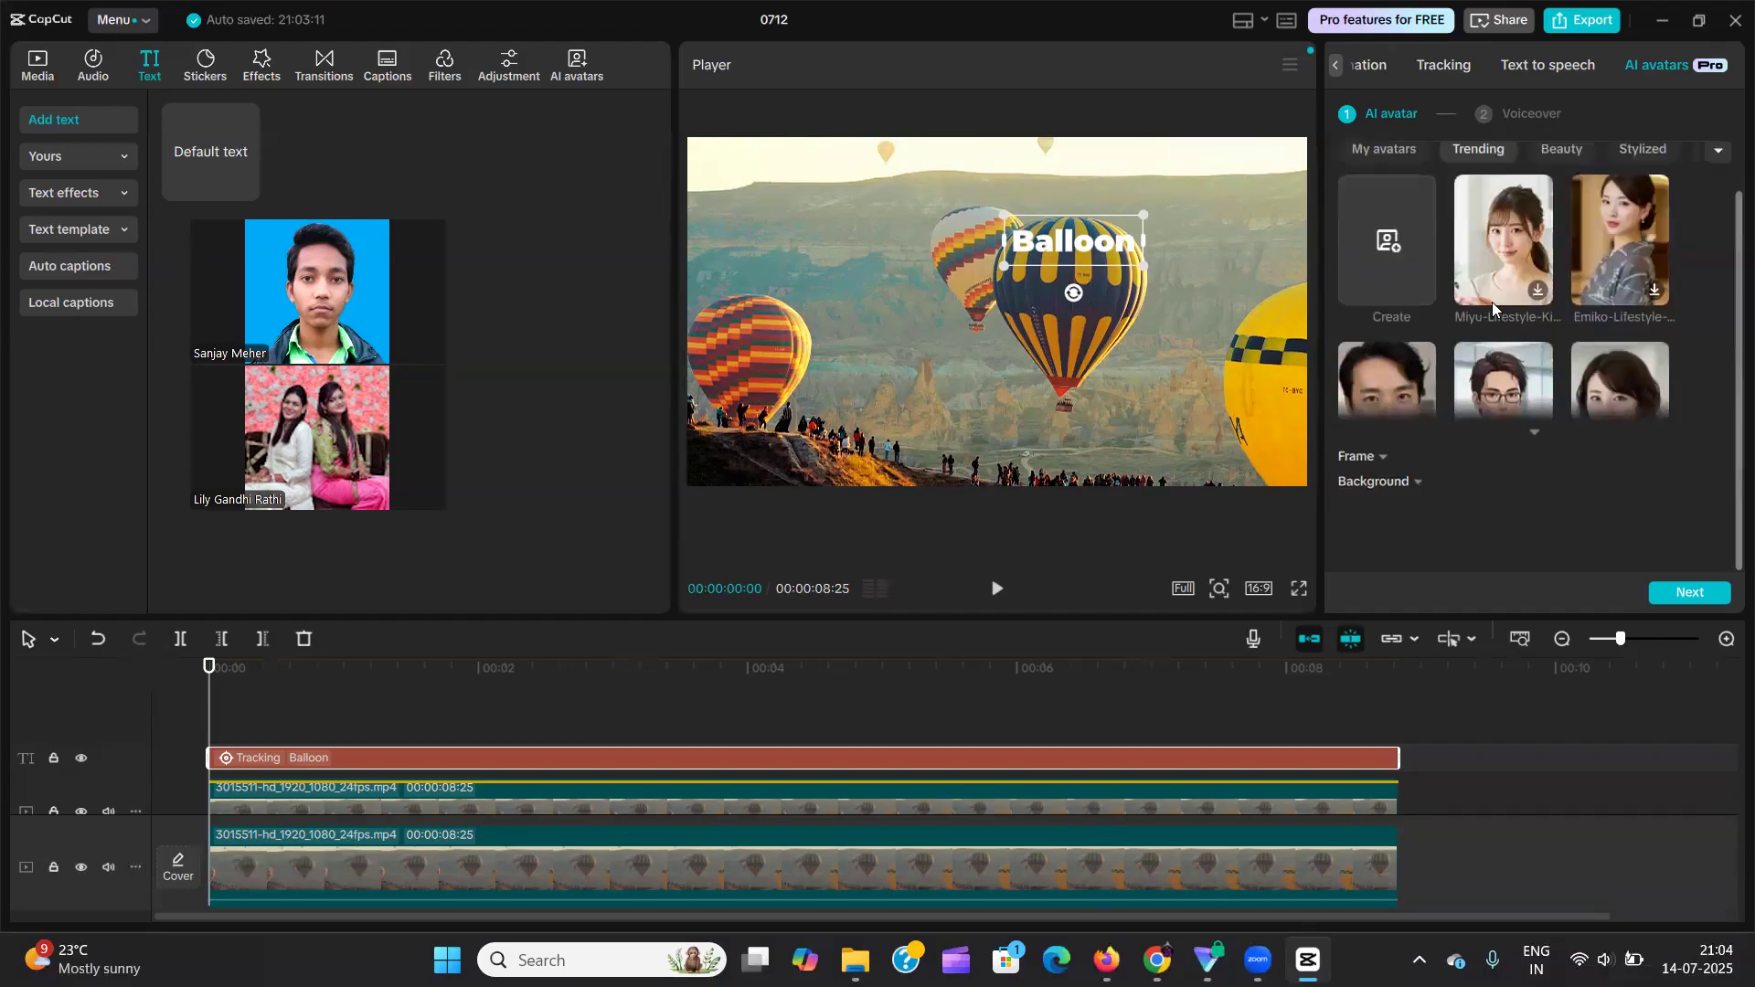
{"action": "left_click", "coordinate": [1533, 437]}
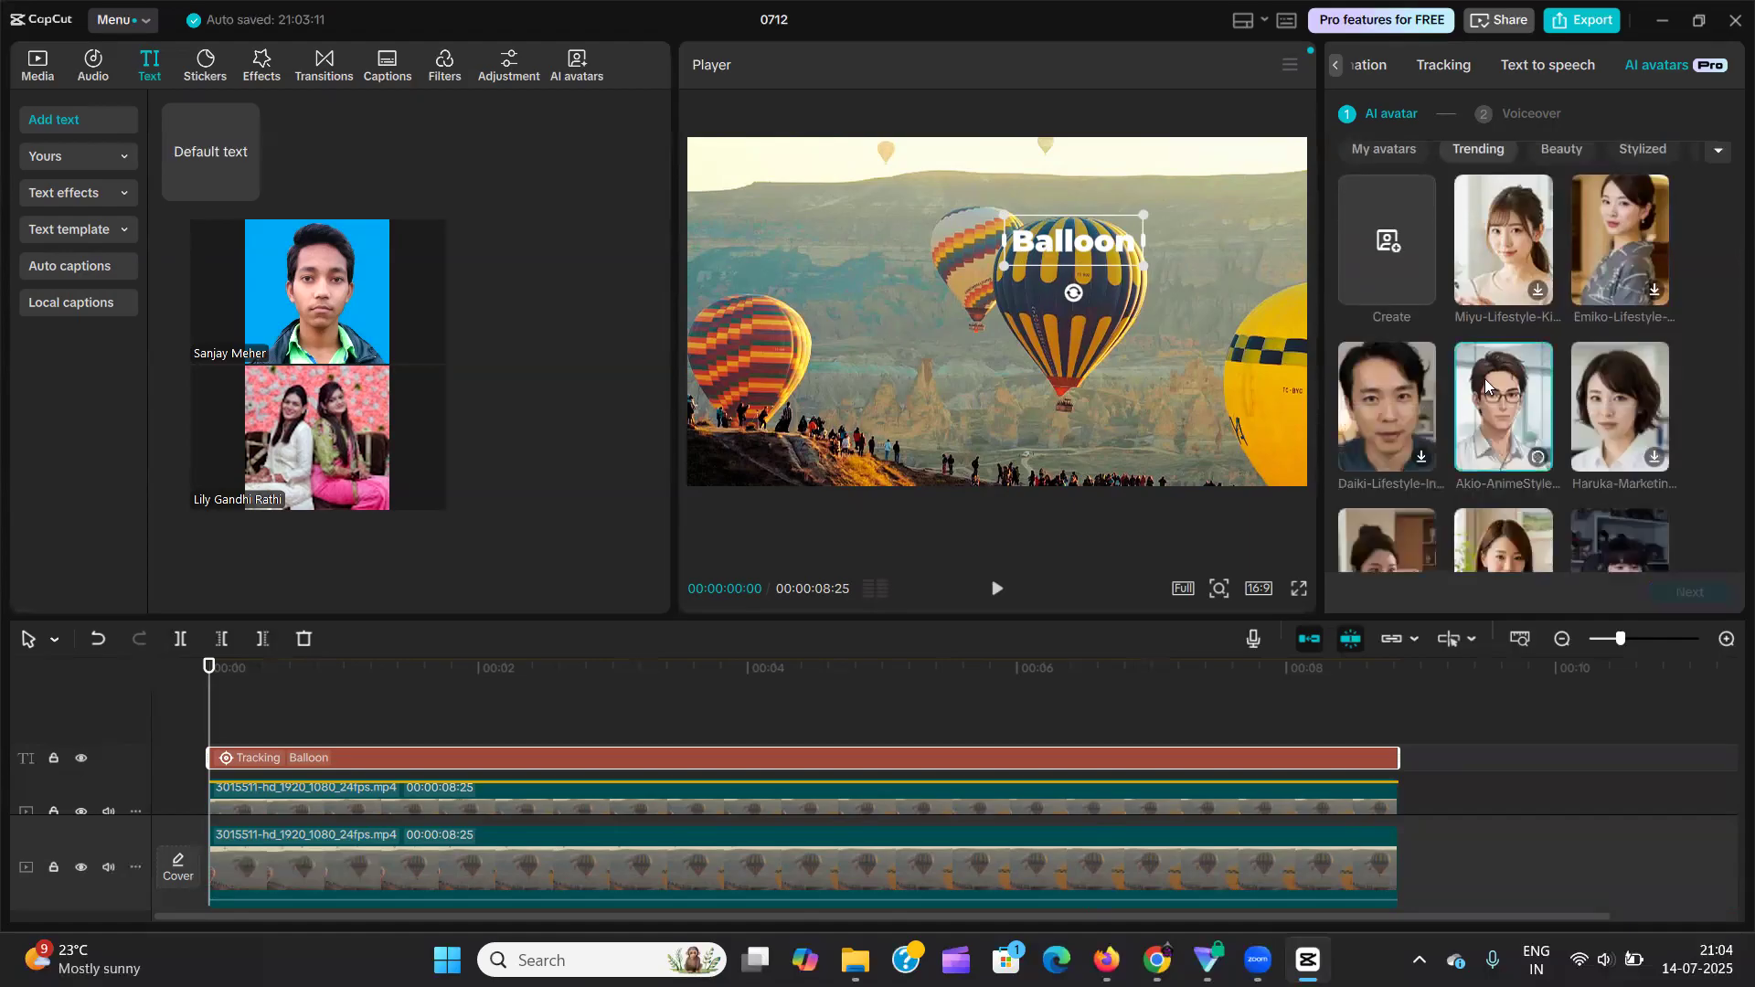
{"action": "scroll", "coordinate": [1481, 375], "scroll_direction": "down", "scroll_amount": 3}
{"action": "scroll", "coordinate": [1479, 371], "scroll_direction": "down", "scroll_amount": 5}
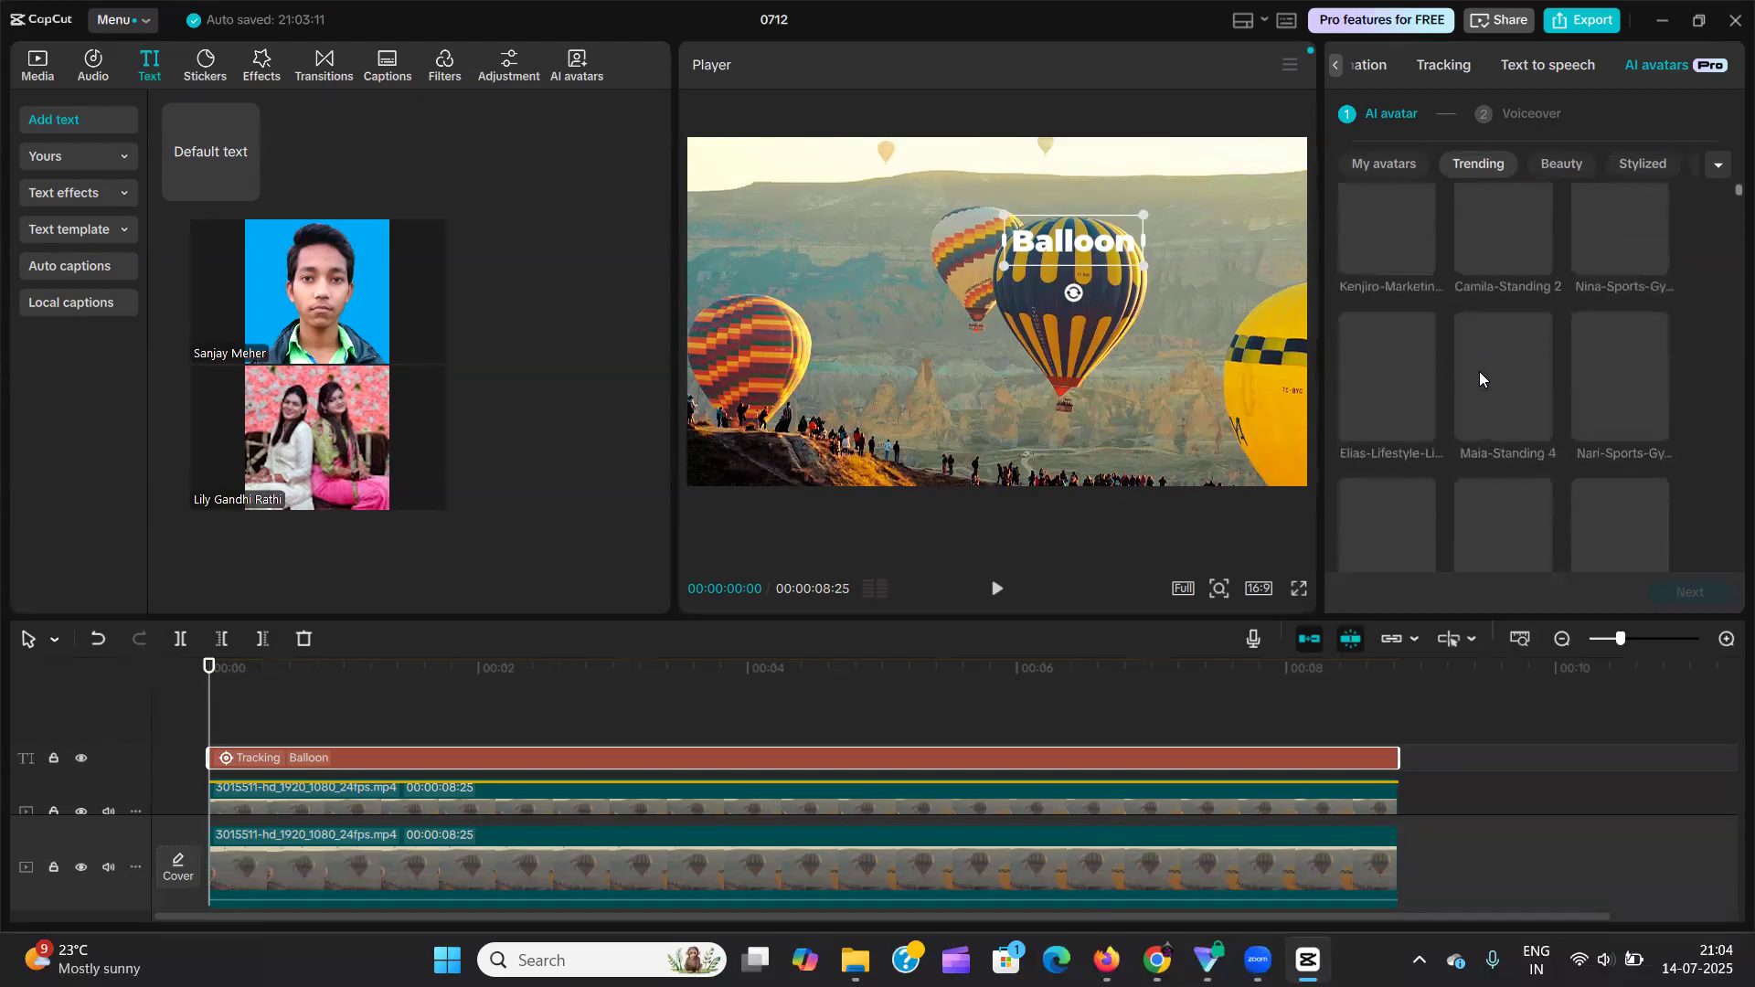
{"action": "scroll", "coordinate": [1479, 371], "scroll_direction": "up", "scroll_amount": 8}
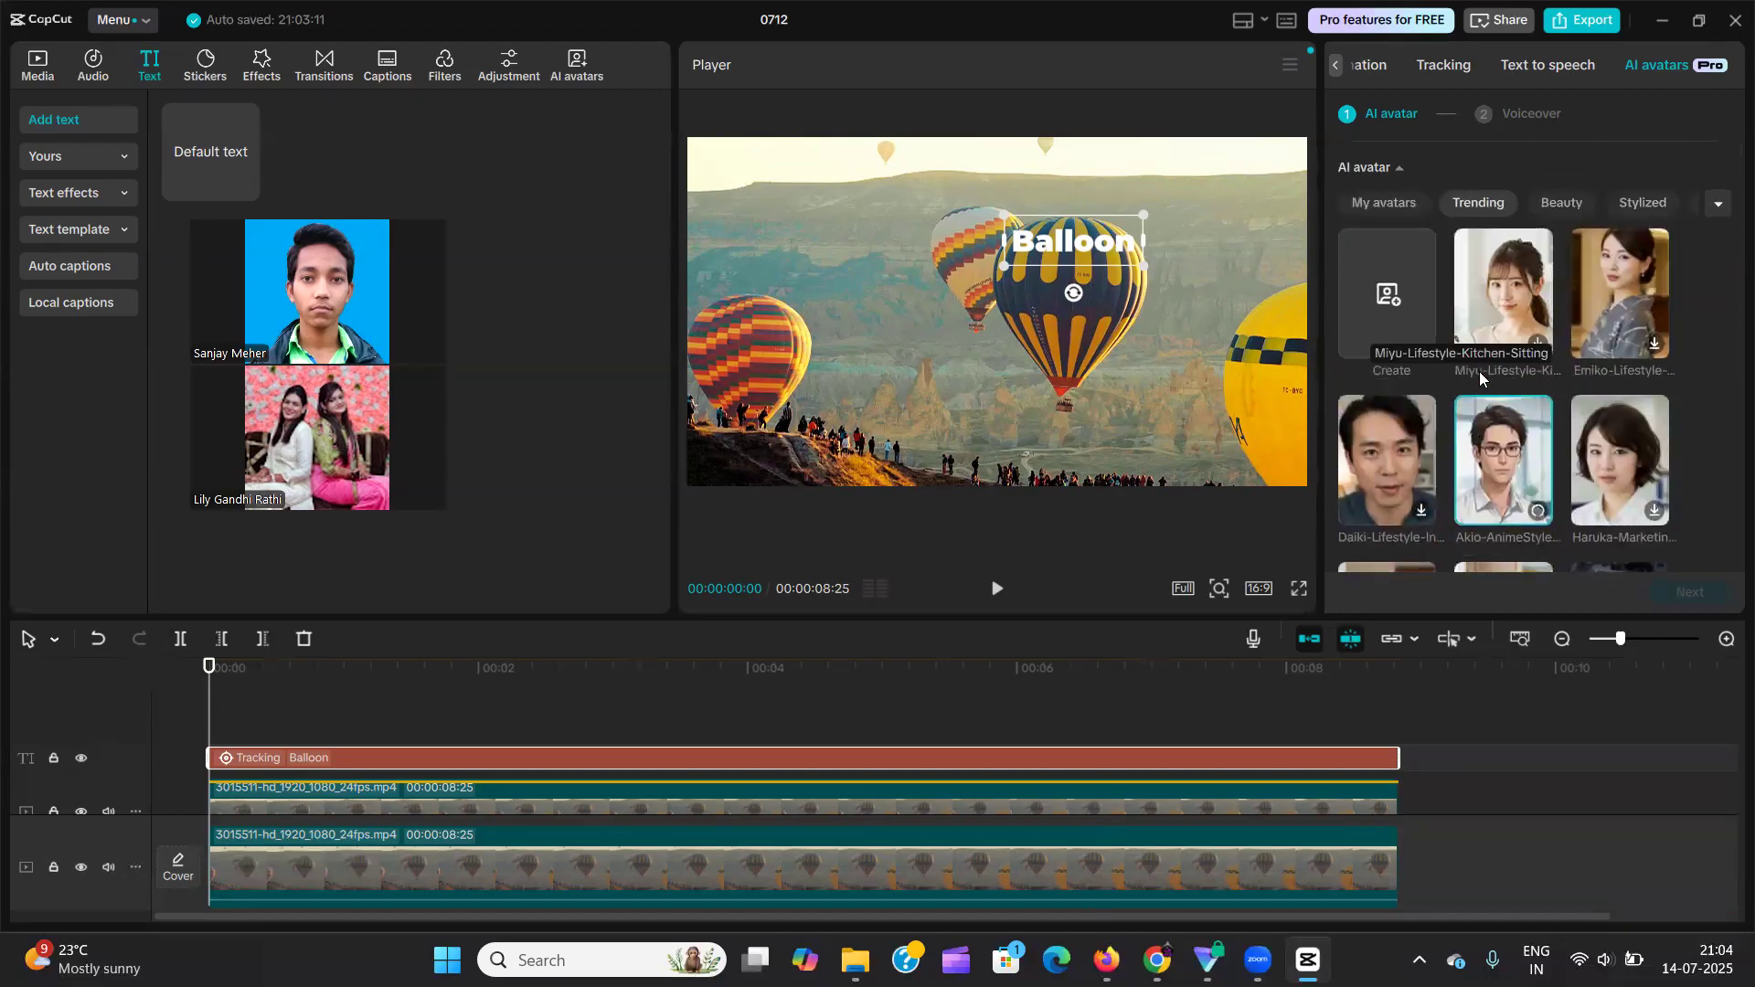
{"action": "scroll", "coordinate": [1587, 423], "scroll_direction": "down", "scroll_amount": 2}
{"action": "scroll", "coordinate": [1587, 419], "scroll_direction": "up", "scroll_amount": 2}
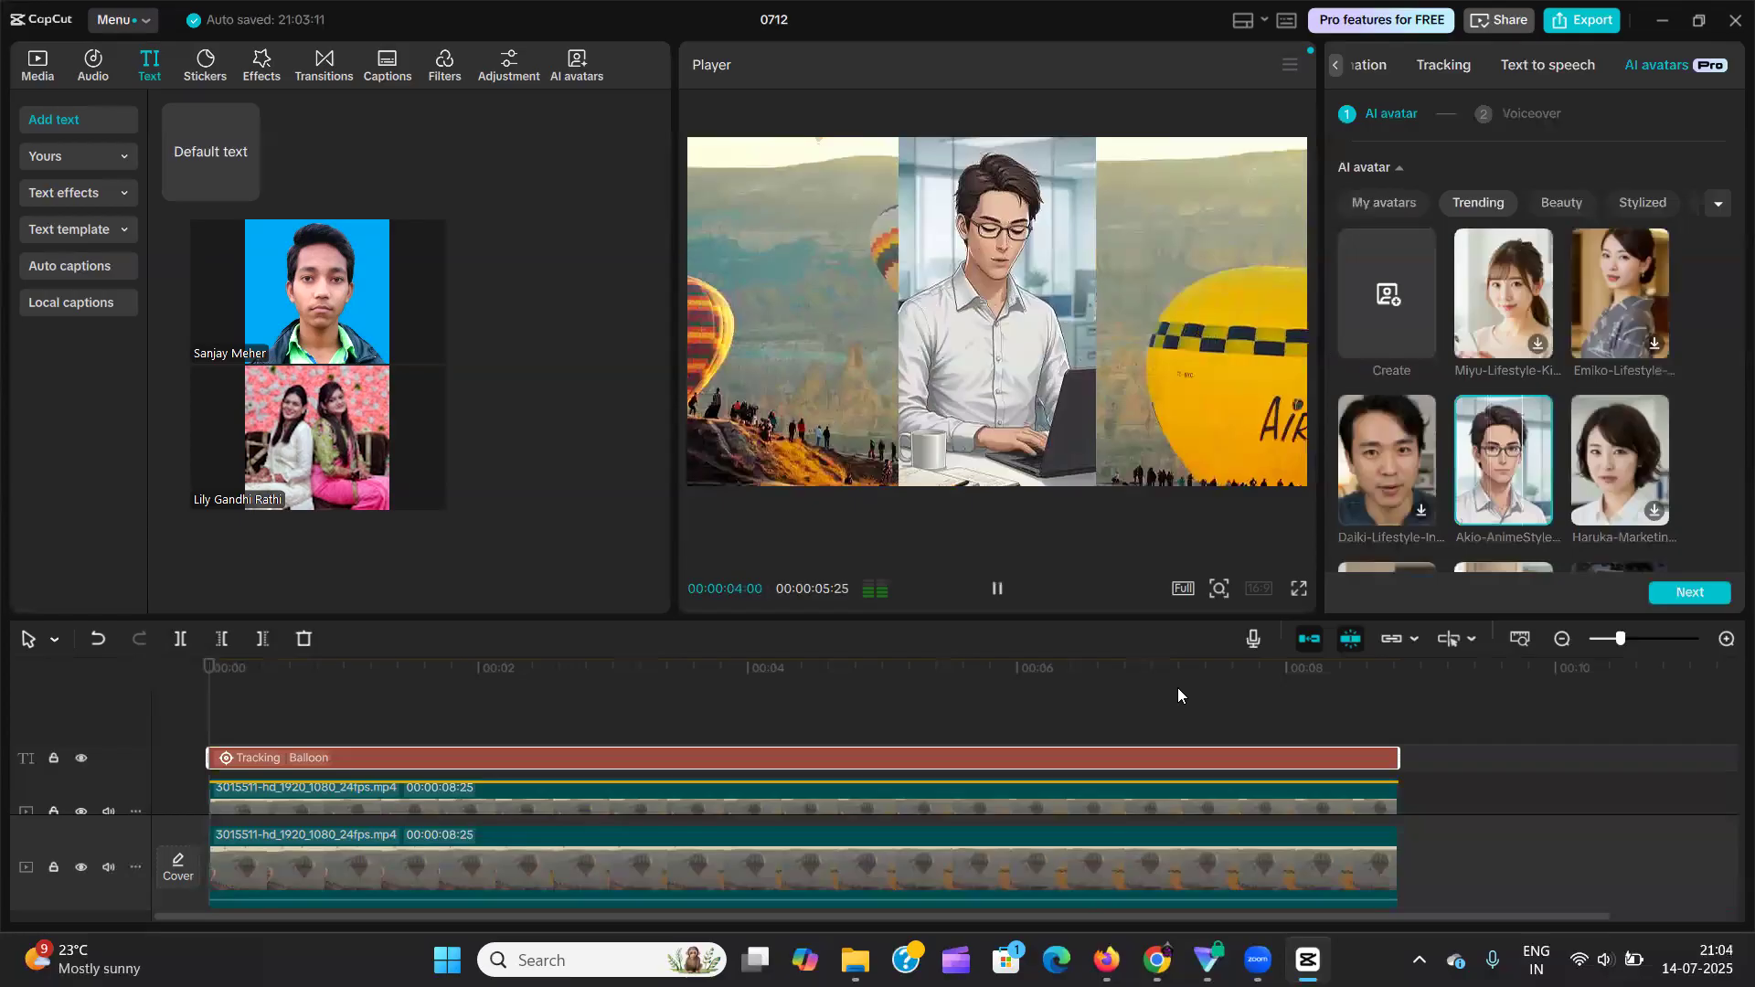
{"action": "left_click", "coordinate": [1136, 687]}
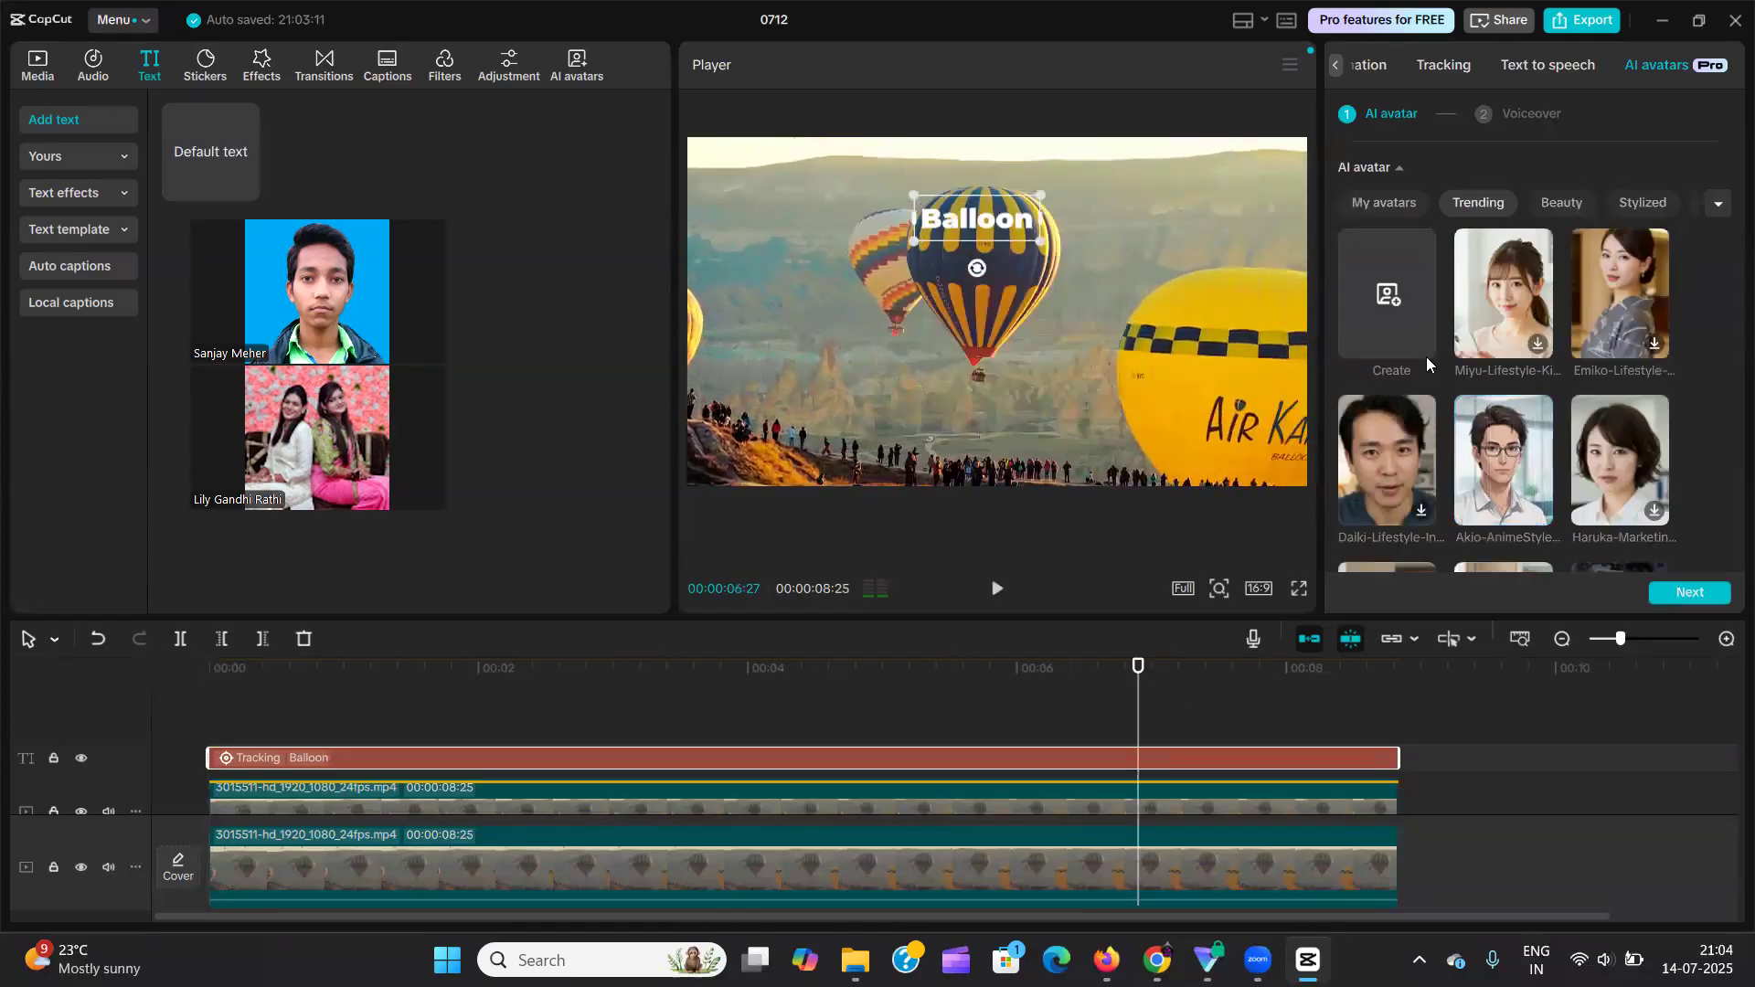
{"action": "left_click", "coordinate": [1335, 64]}
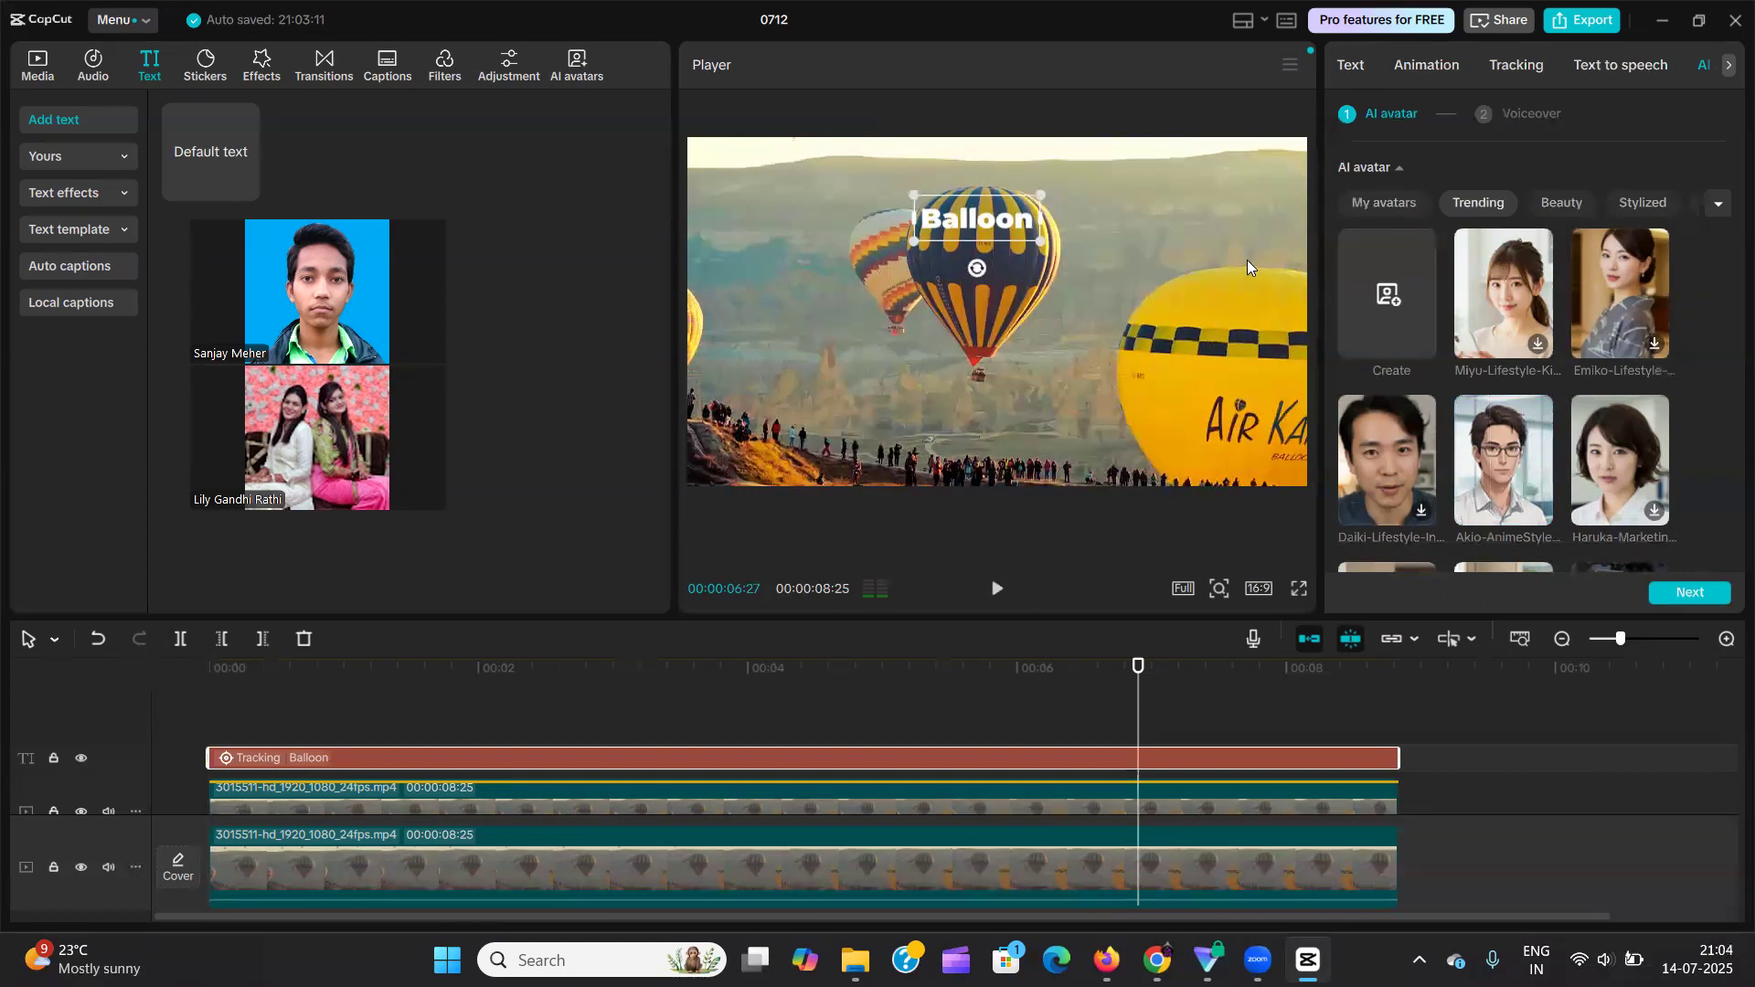